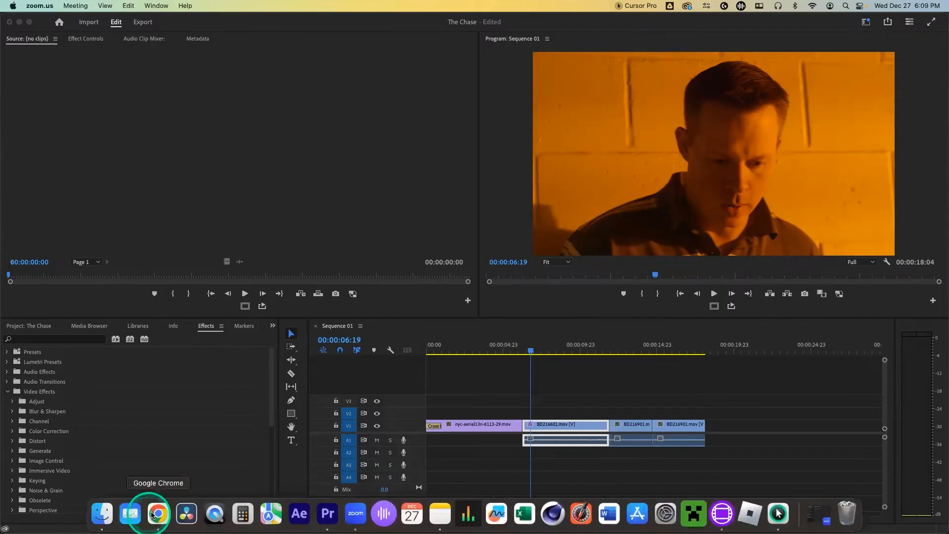
Switch to Google Chrome to view the Red Giant tools page on maxon.net, and return to the Premiere Pro project
click(155, 515)
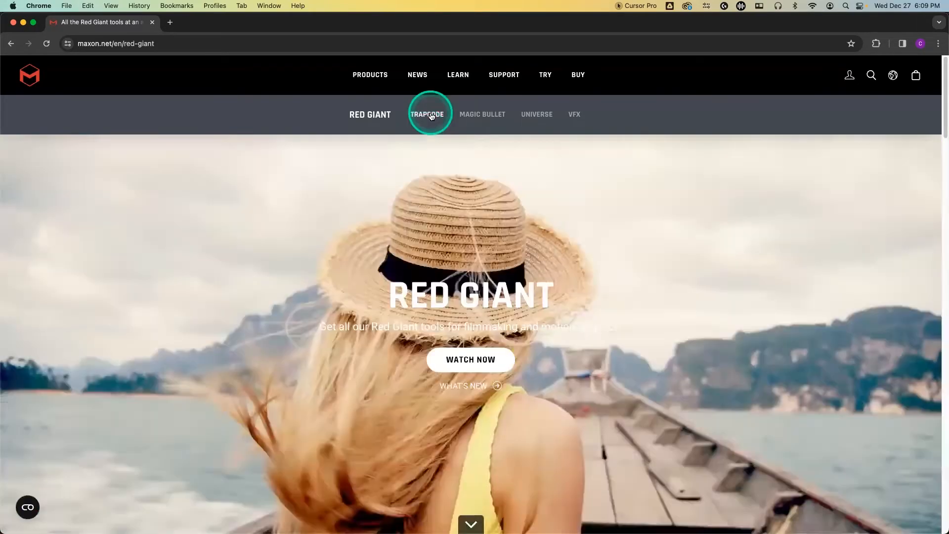
key(ctrl+alt+z)
key(ctrl+alt+z)
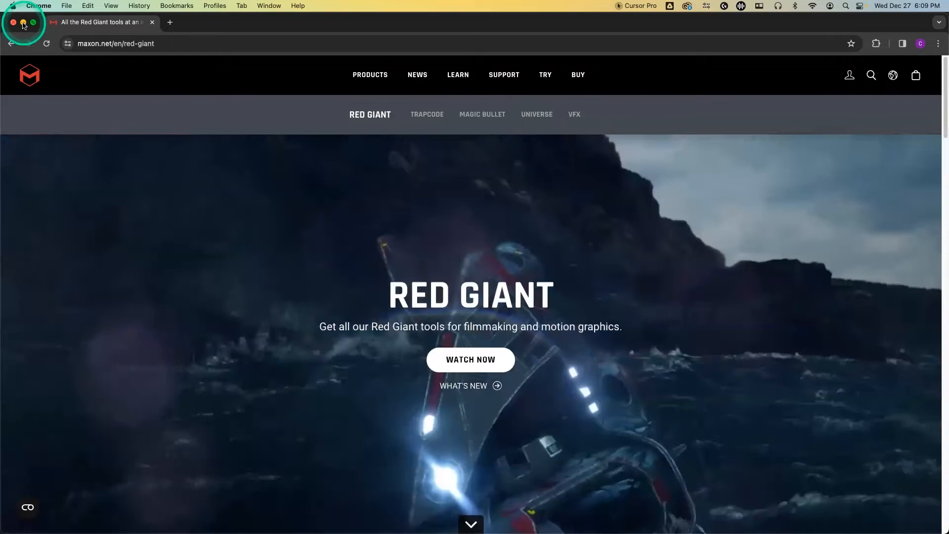
click(23, 22)
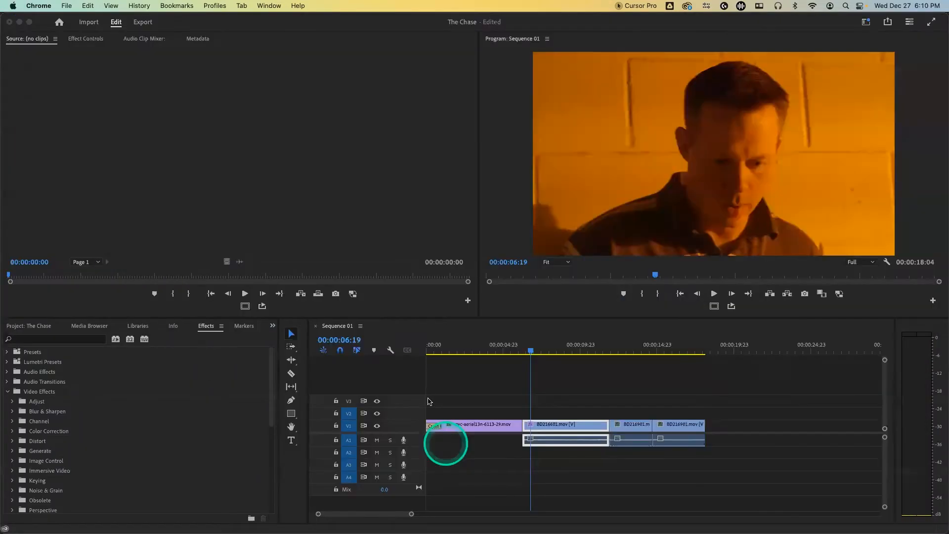
Apply the uni.Chromatic Aberration effect from RG Universe Distort to the BD216601.mov clip in Sequence 01
drag(531, 348, 543, 351)
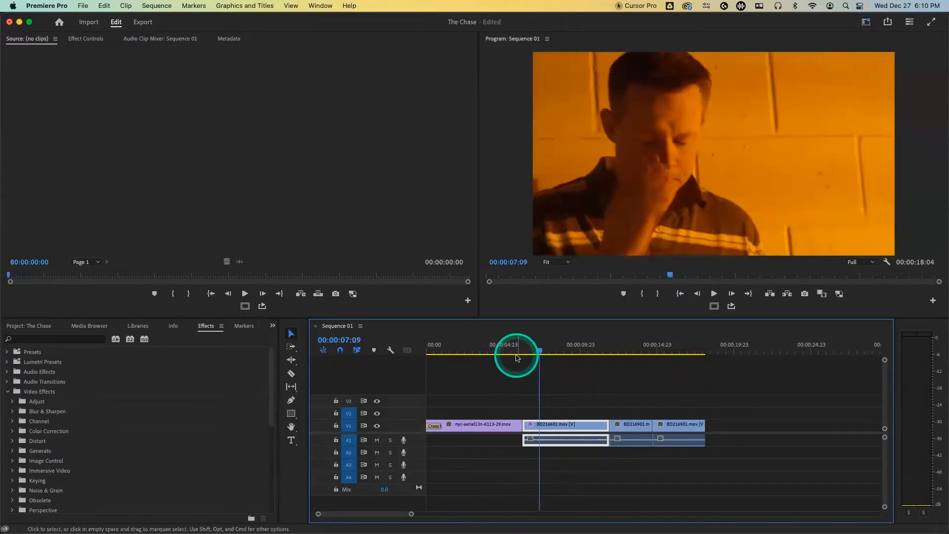
drag(558, 349, 475, 342)
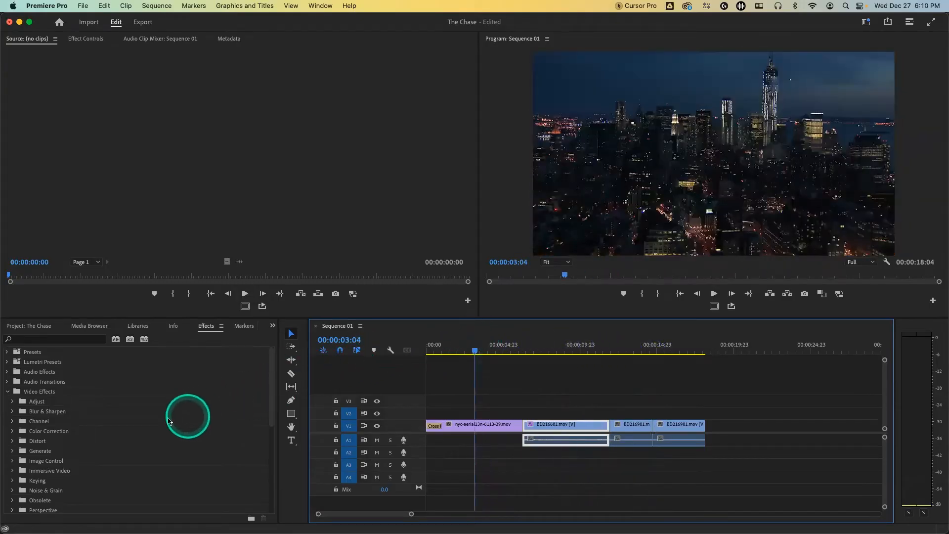
scroll(63, 442, down, 5)
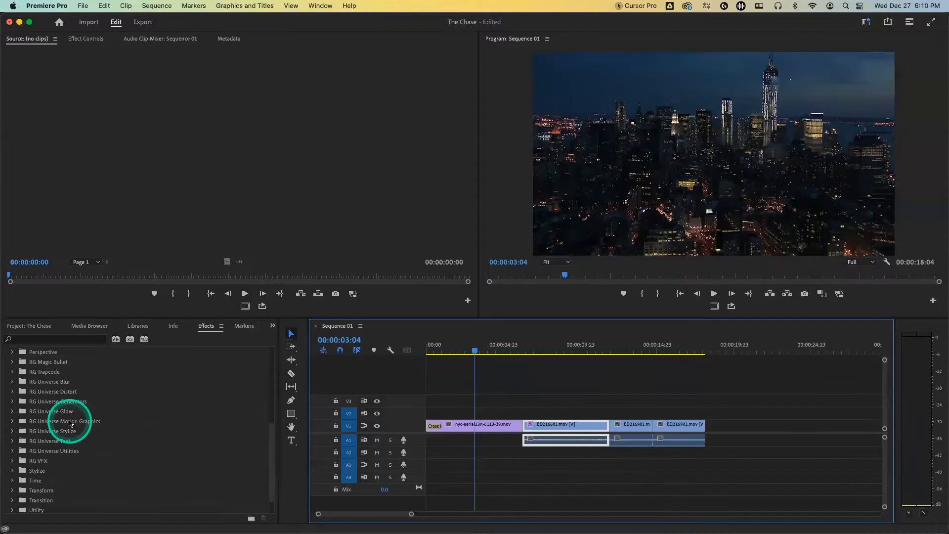
click(13, 391)
click(125, 401)
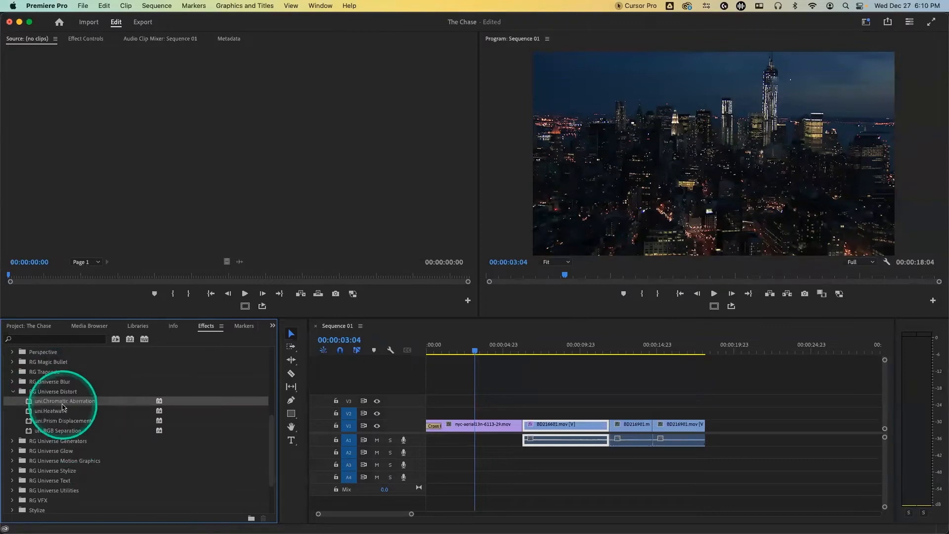
click(445, 364)
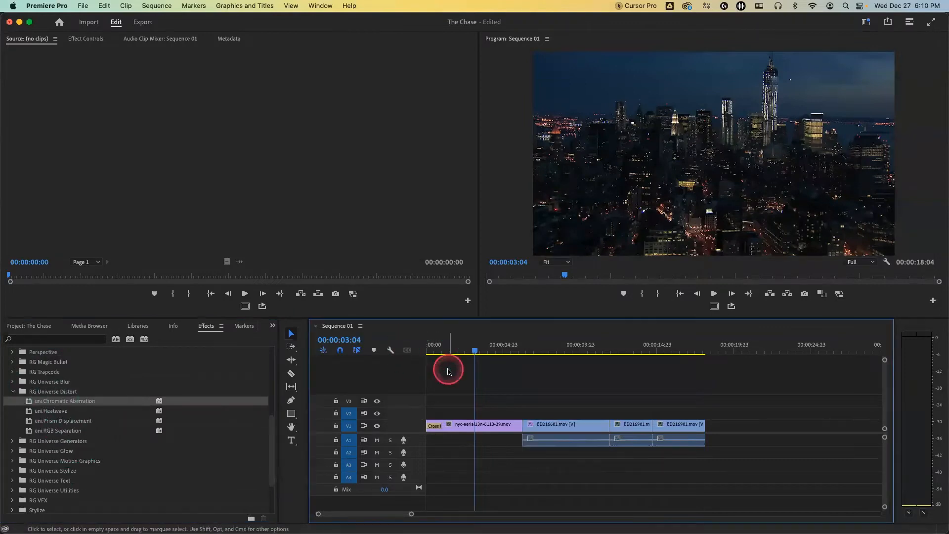
click(569, 354)
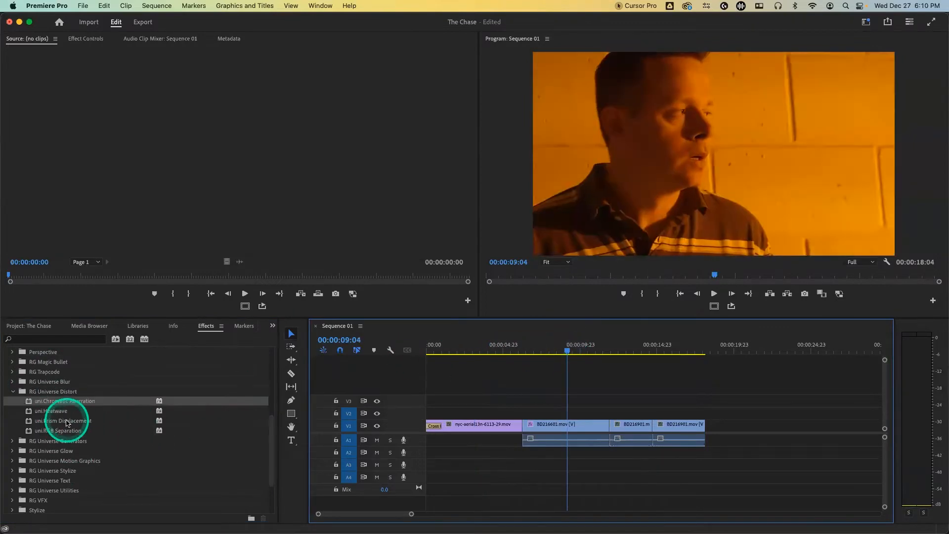
click(63, 404)
drag(63, 404, 559, 428)
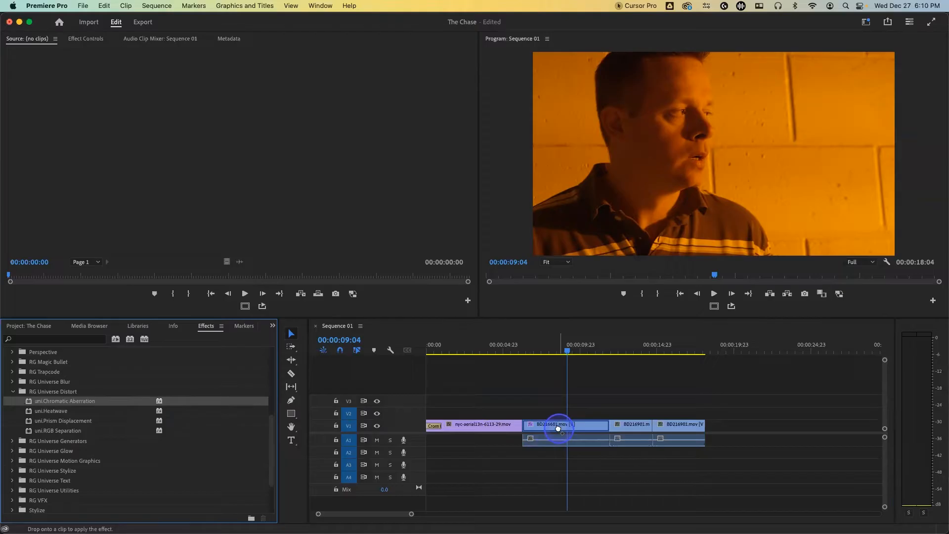
drag(558, 428, 559, 429)
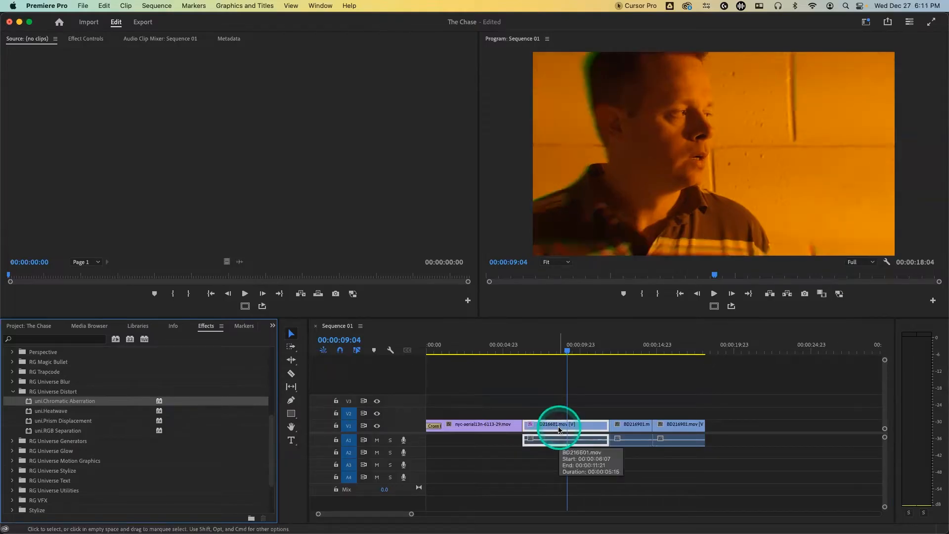
At 00:00:09:15, set the Chromatic Aberration effect's scale to 1.10 on the BD216601.mov clip
mouse_move(575, 354)
mouse_down()
mouse_move(587, 350)
mouse_move(574, 348)
mouse_up()
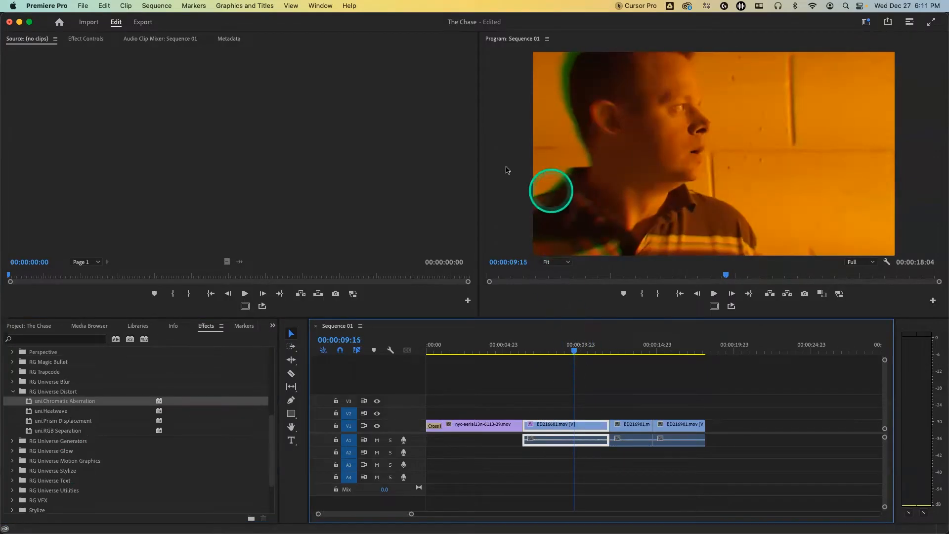
click(81, 38)
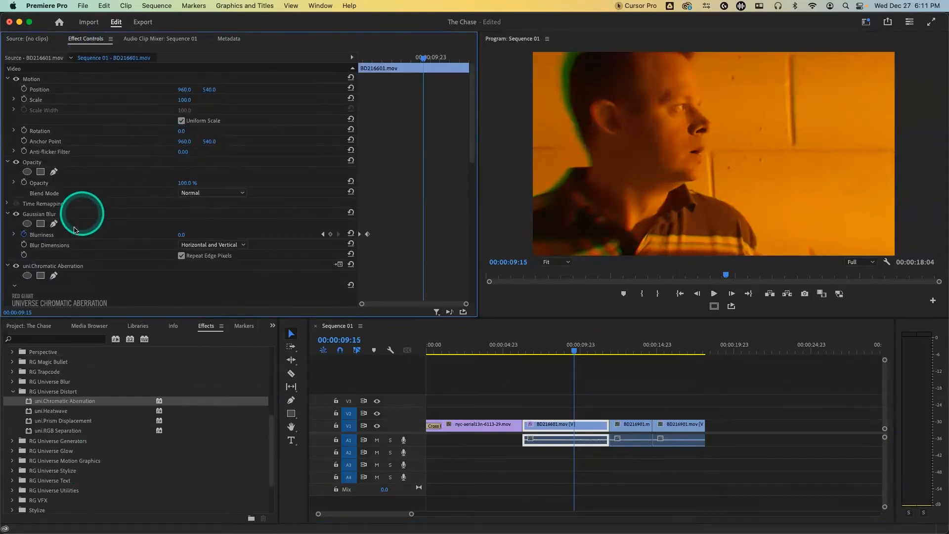
scroll(75, 253, down, 2)
scroll(75, 252, down, 4)
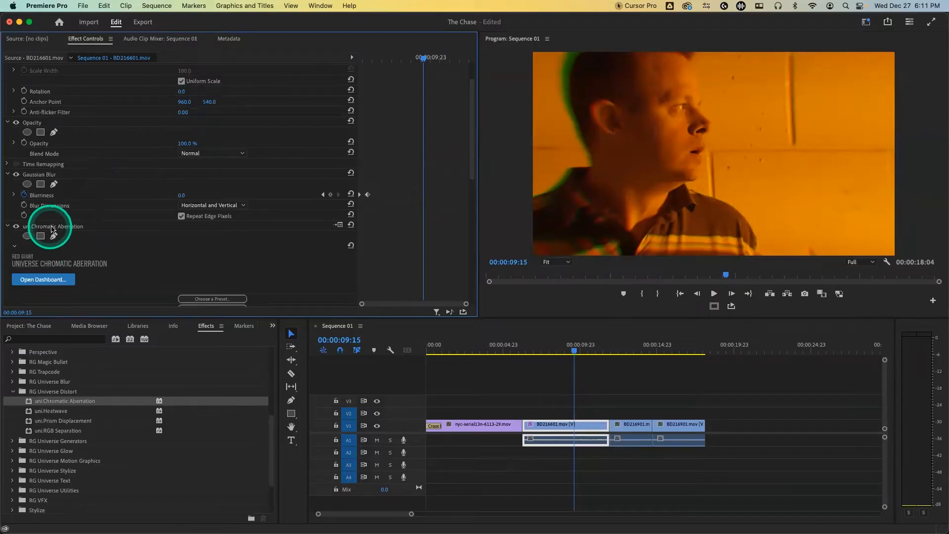
scroll(102, 234, down, 3)
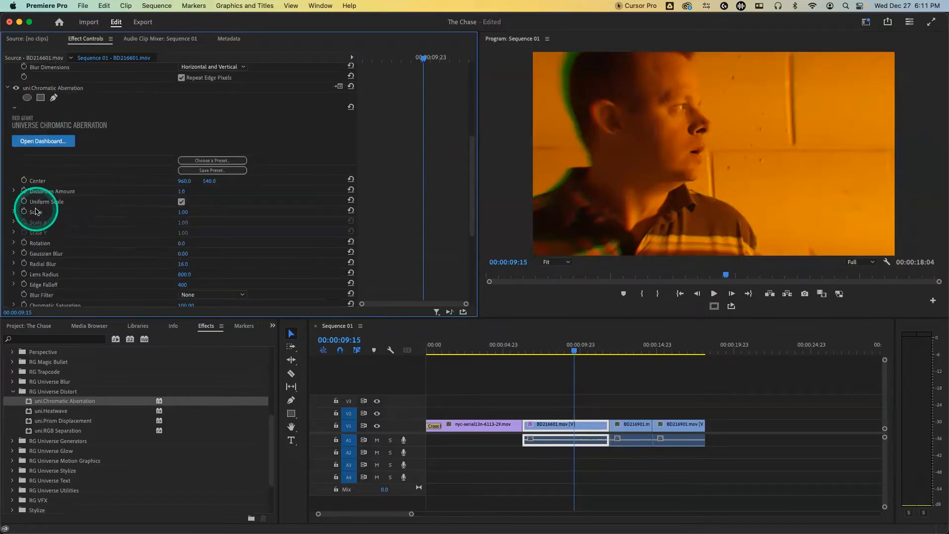
drag(183, 216, 191, 209)
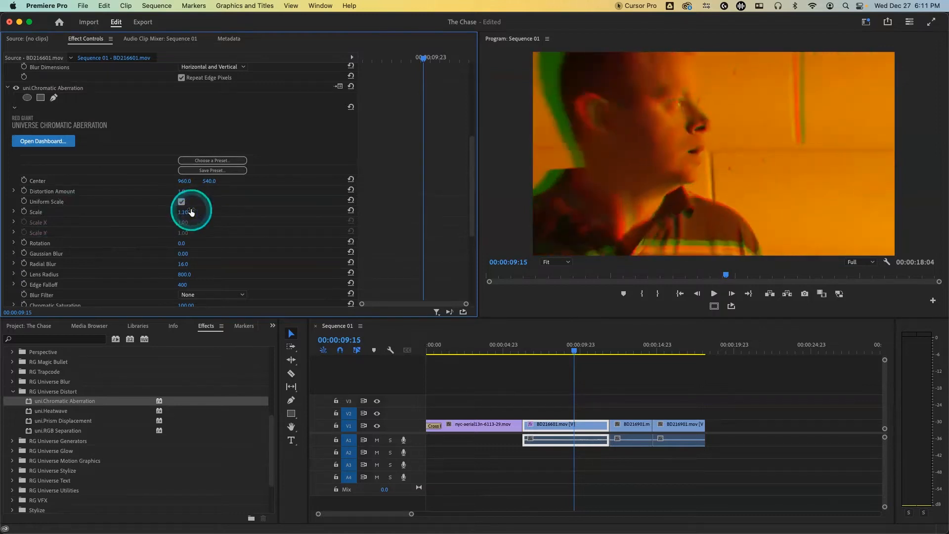
Set the Chromatic Aberration effect's rotation to 2.0° and its radial blur to 48.0
drag(179, 243, 189, 243)
click(194, 244)
text(2)
key(Return)
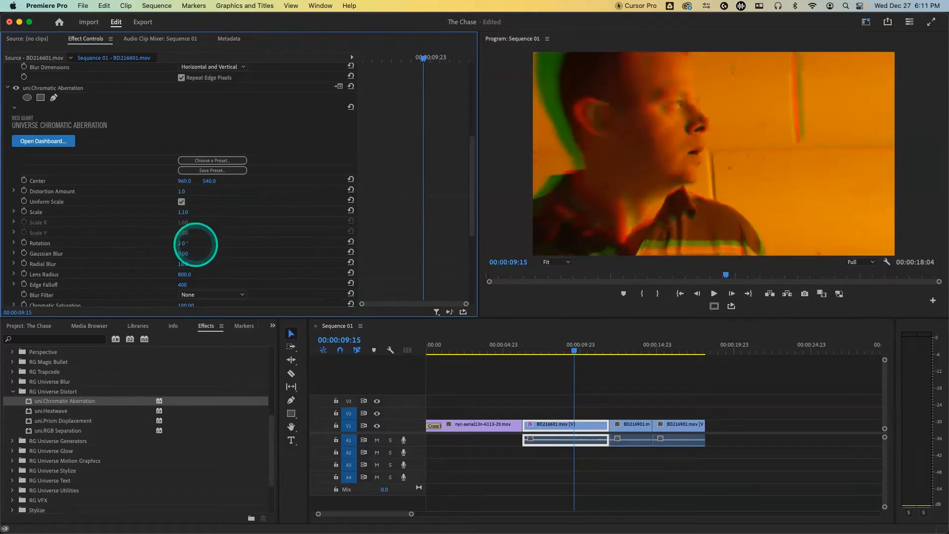
drag(174, 267, 186, 264)
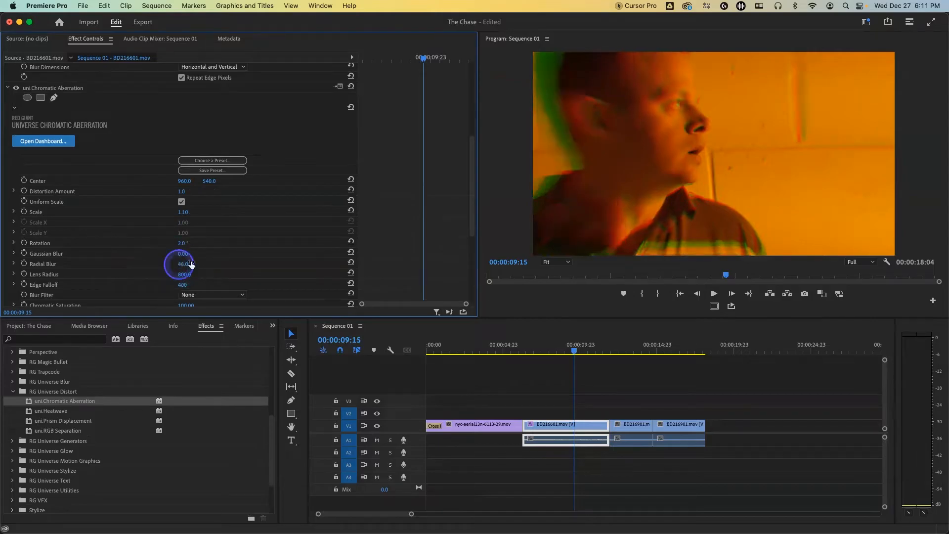
scroll(105, 259, down, 2)
scroll(104, 260, down, 2)
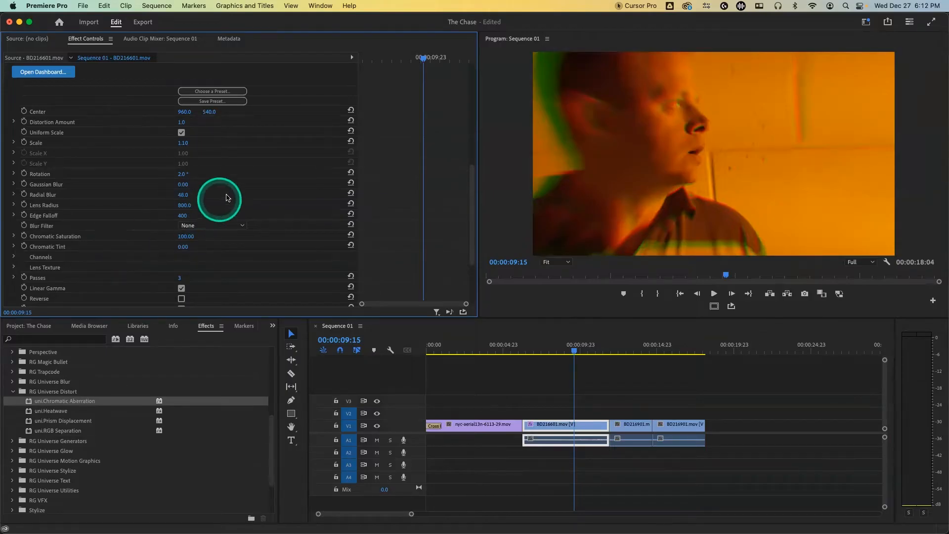
scroll(242, 178, up, 5)
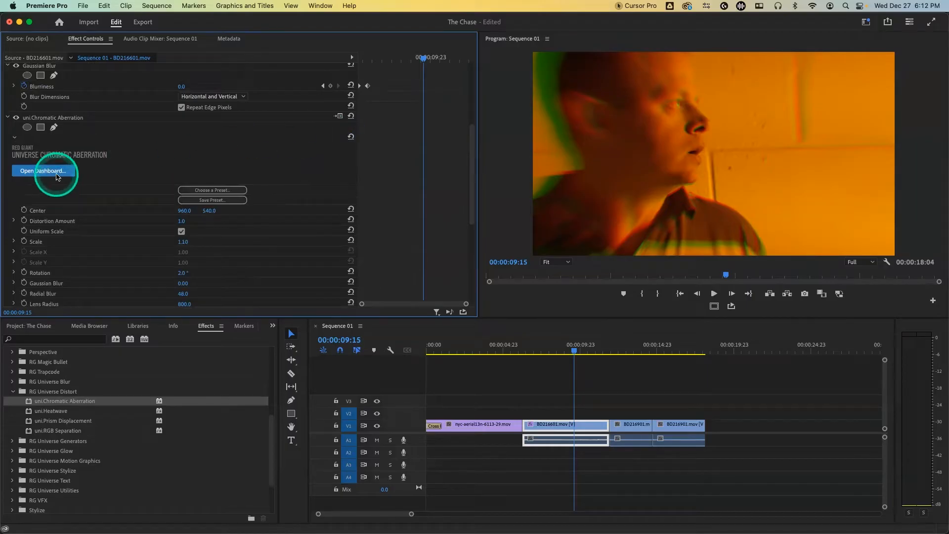
click(315, 6)
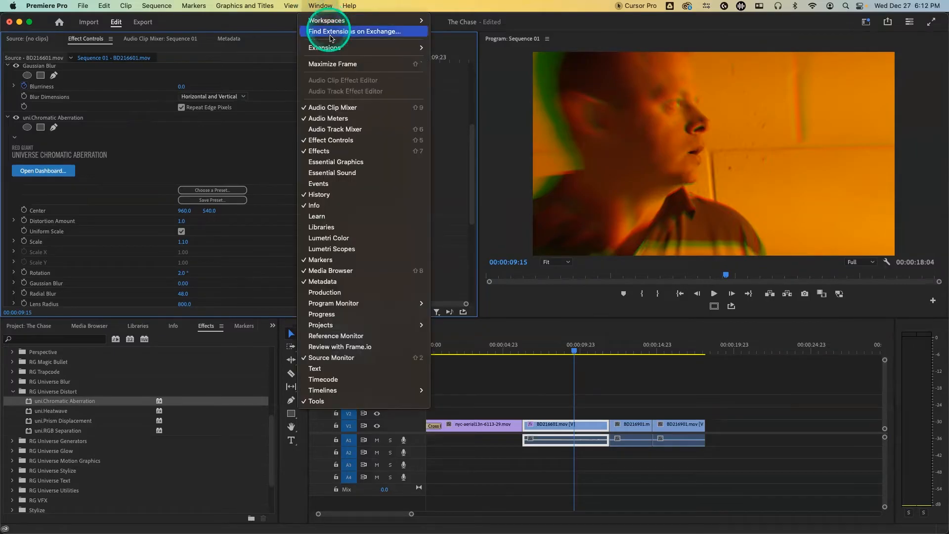
mouse_move(336, 51)
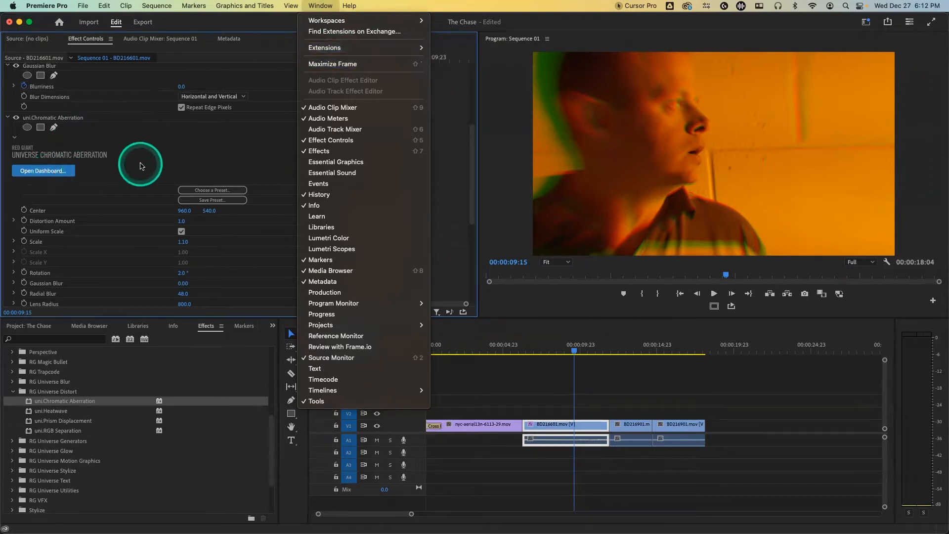
click(171, 151)
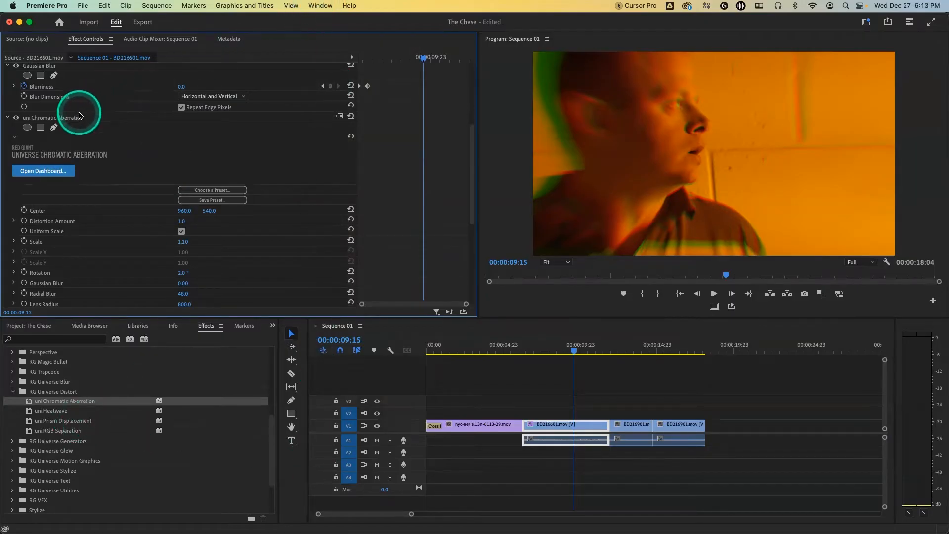
Delete the Chromatic Aberration effect from the BD216601.mov clip
click(79, 120)
key(Delete)
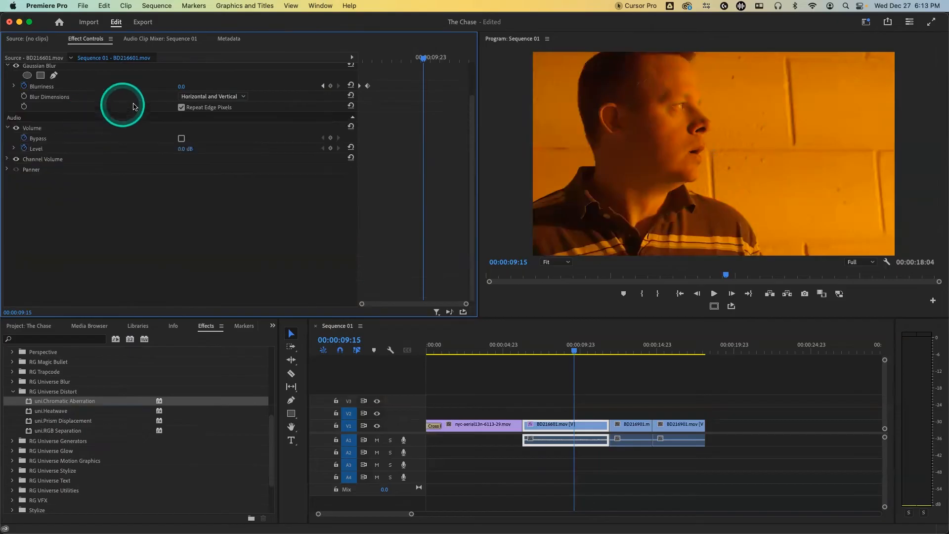
Open the Red Giant Universe Dashboard extension and dock it between the Effect Controls and the Program monitor
click(328, 13)
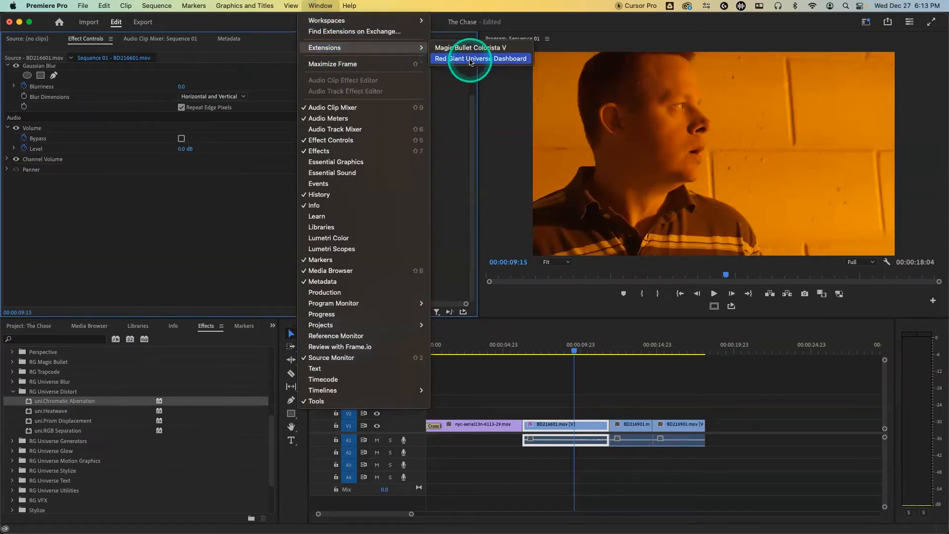
click(470, 59)
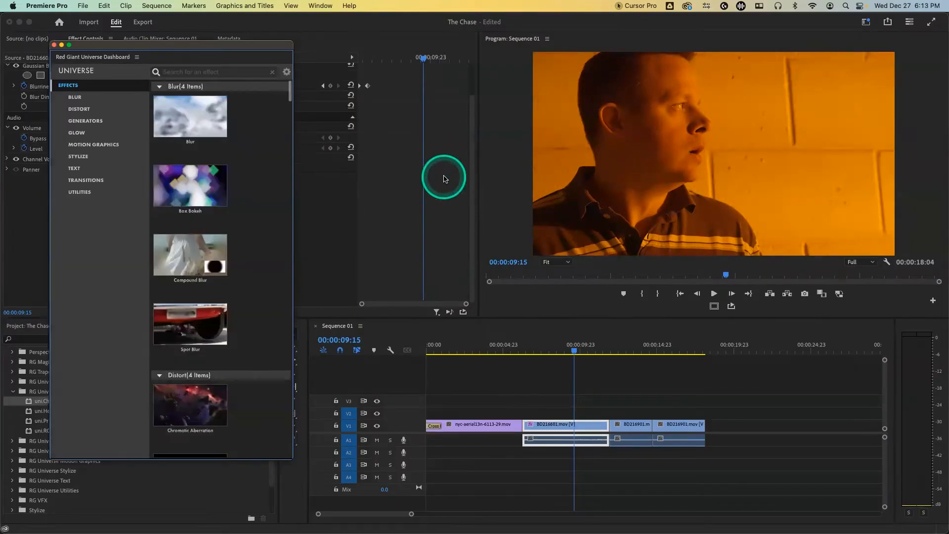
drag(170, 45, 514, 156)
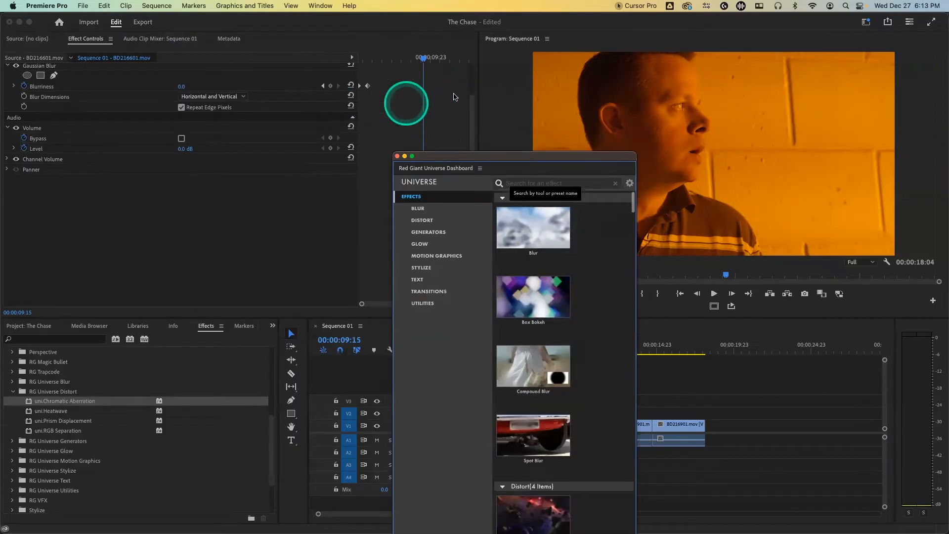
drag(478, 88, 258, 97)
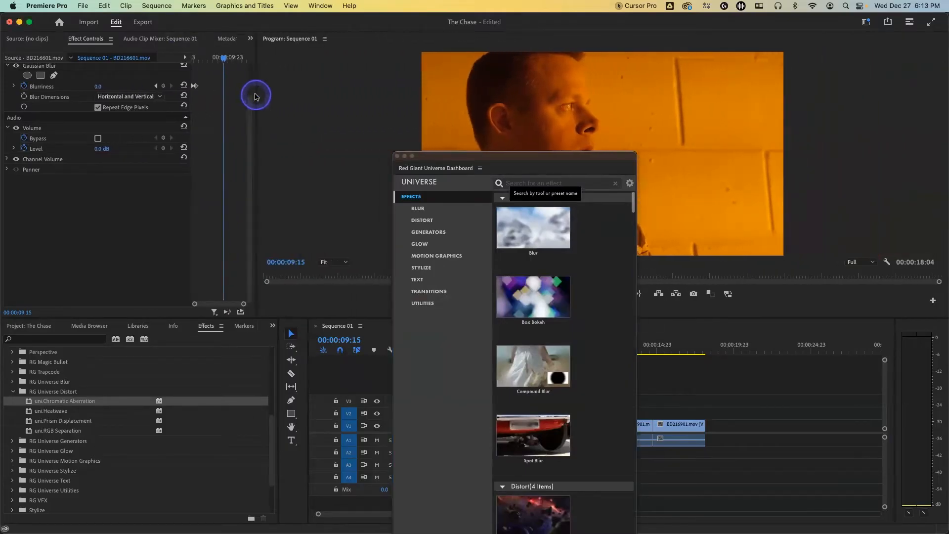
drag(417, 170, 488, 161)
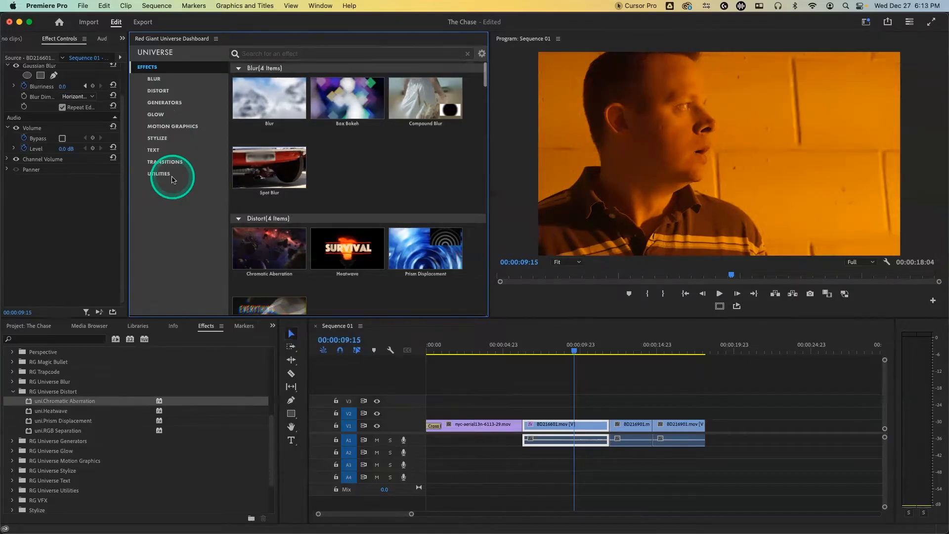
Apply the Universe Blur effect from the dashboard's Blur category to the BD216601.mov clip and preview it at 00:00:08:10
click(156, 81)
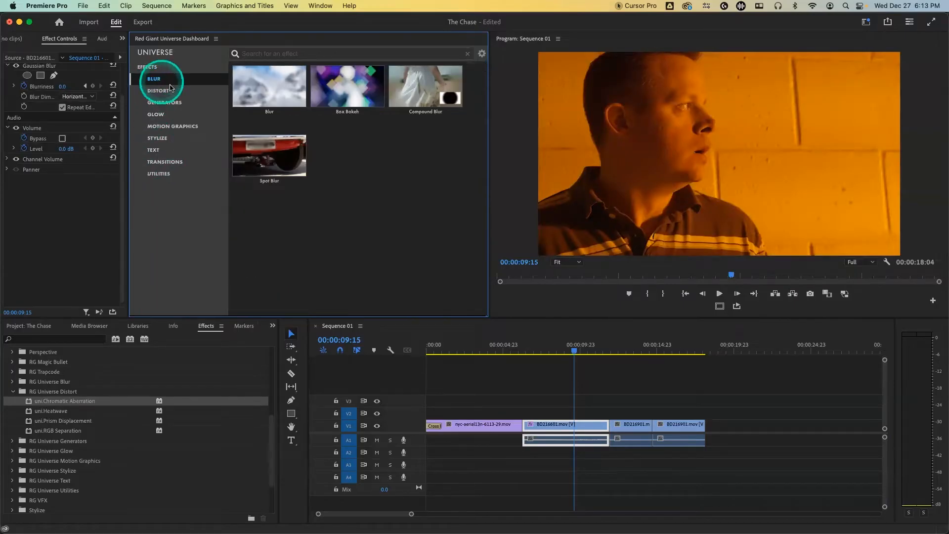
mouse_move(248, 94)
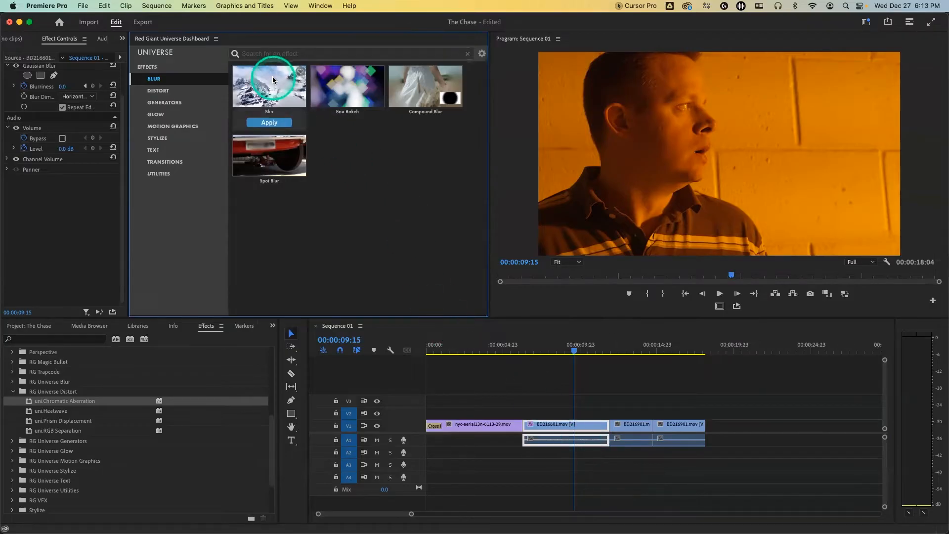
click(270, 123)
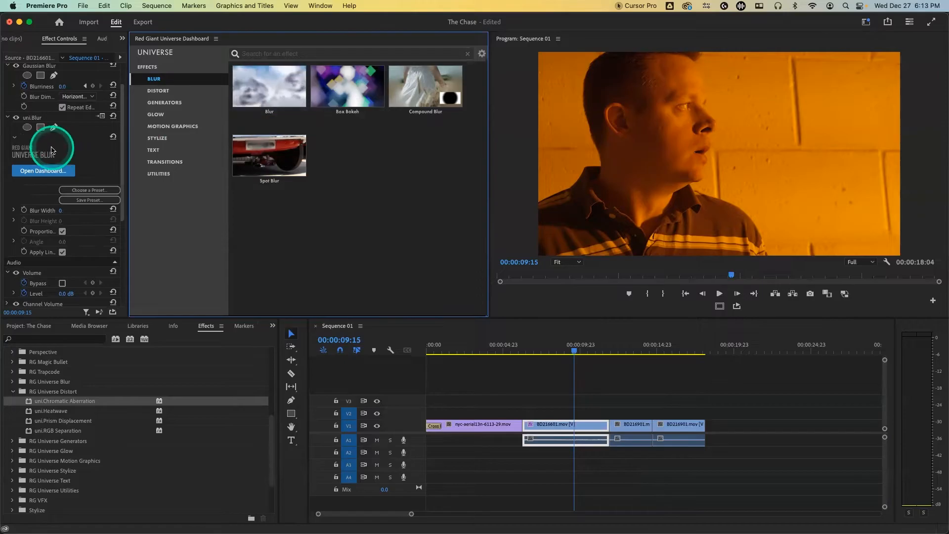
drag(568, 346, 557, 354)
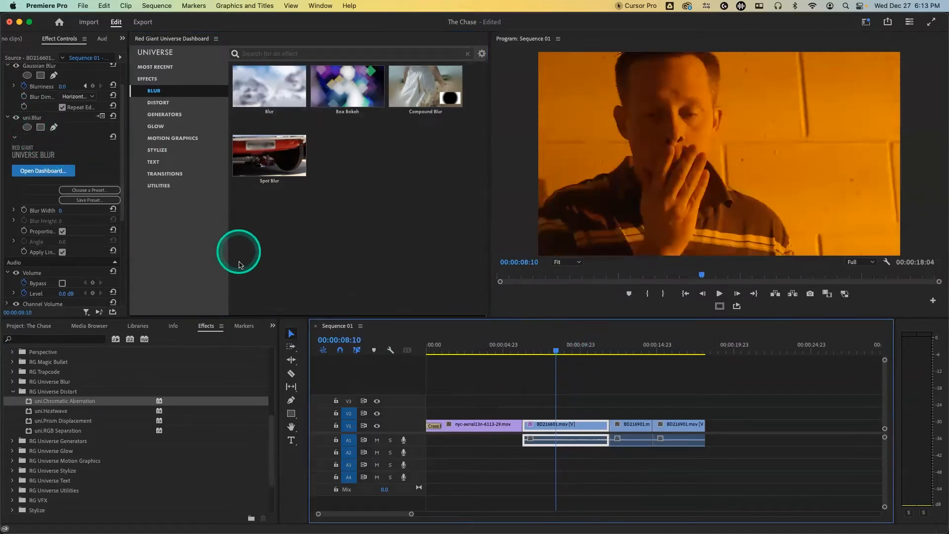
Widen the Effect Controls area and open the presets of the Blur effect in the Universe Dashboard
drag(128, 186, 259, 187)
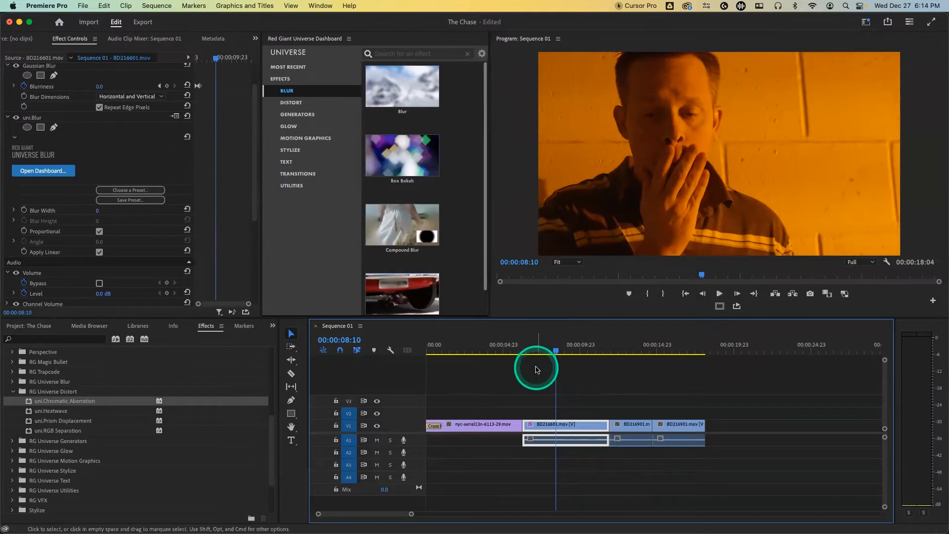
click(395, 96)
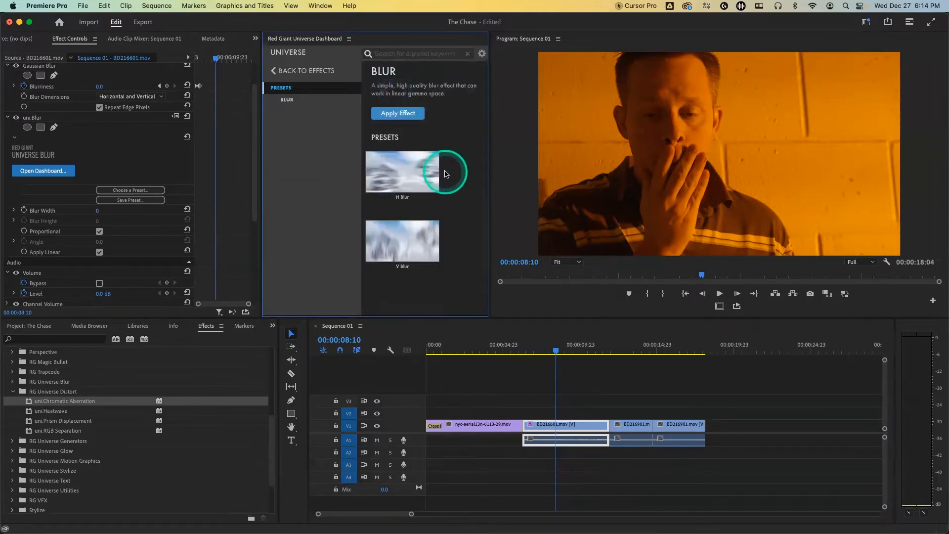
Check the Blur effect's presets in the Universe Dashboard and delete the uni.Blur effect from the BD216601.mov clip
mouse_move(416, 175)
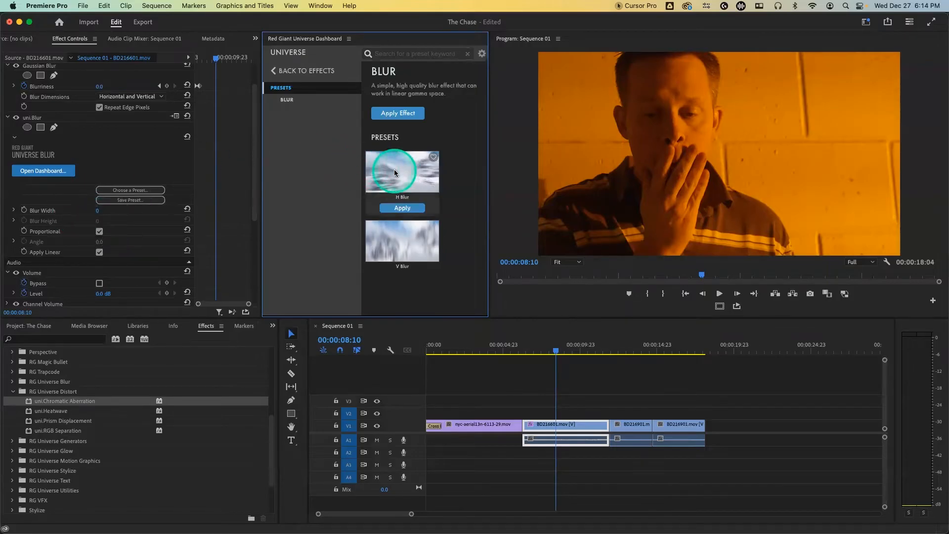
click(280, 75)
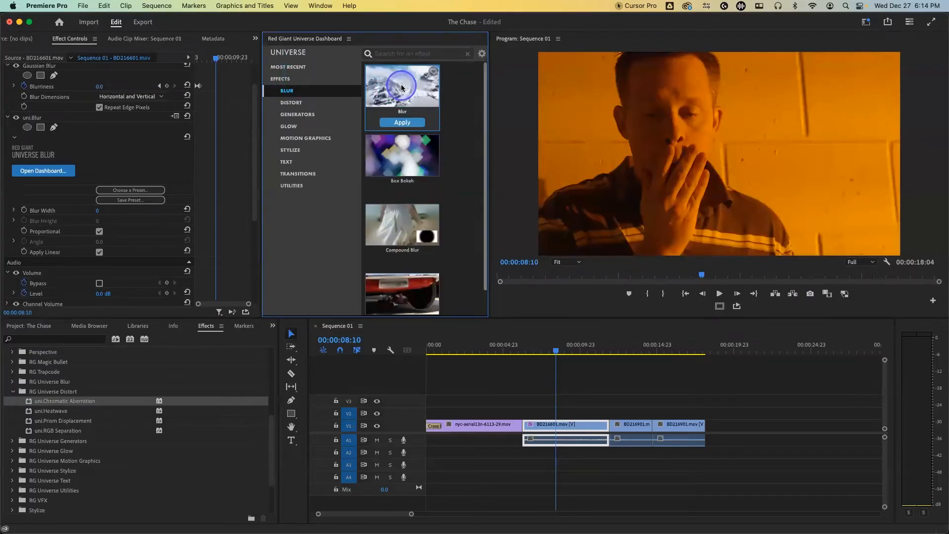
click(406, 112)
mouse_move(406, 158)
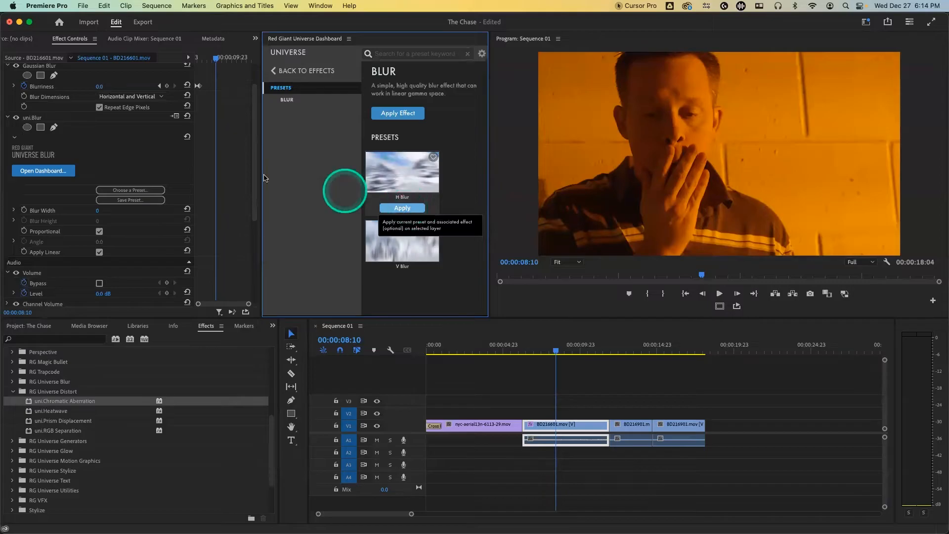
click(34, 119)
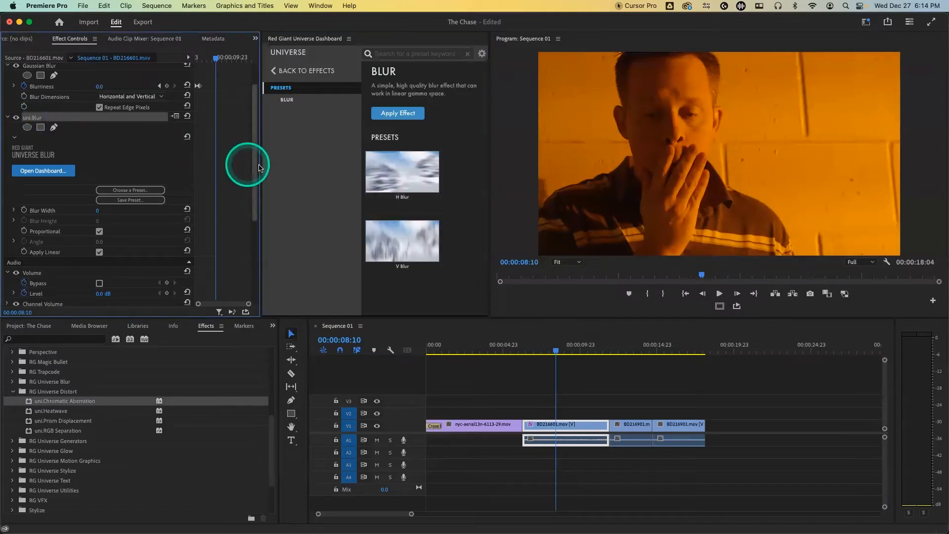
key(Delete)
Try the H Blur and V Blur presets on the BD216601.mov clip and remove the uni.Blur effect again
mouse_move(381, 212)
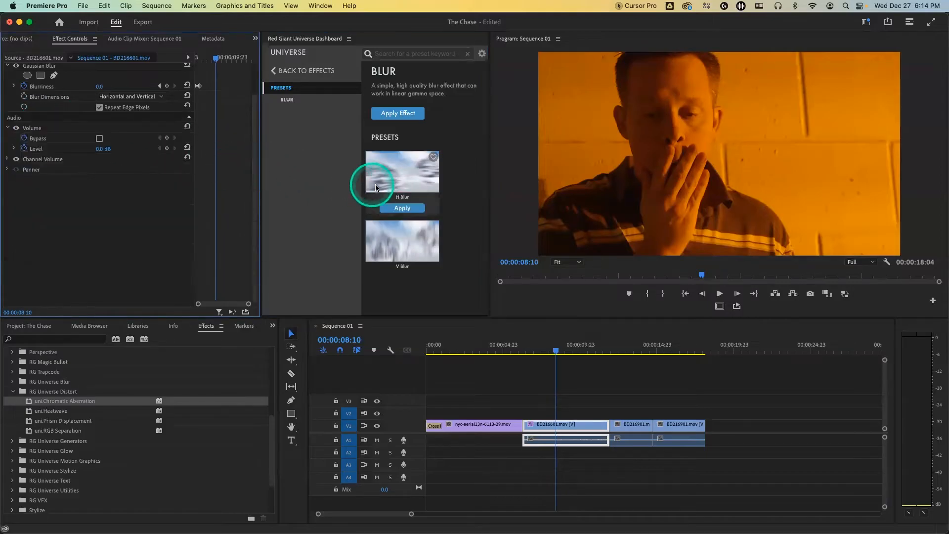
click(402, 208)
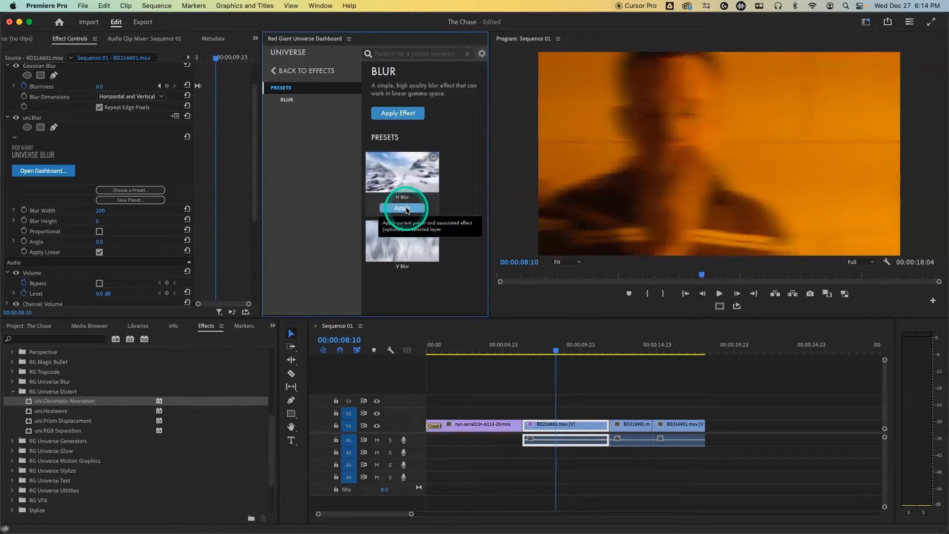
mouse_move(408, 278)
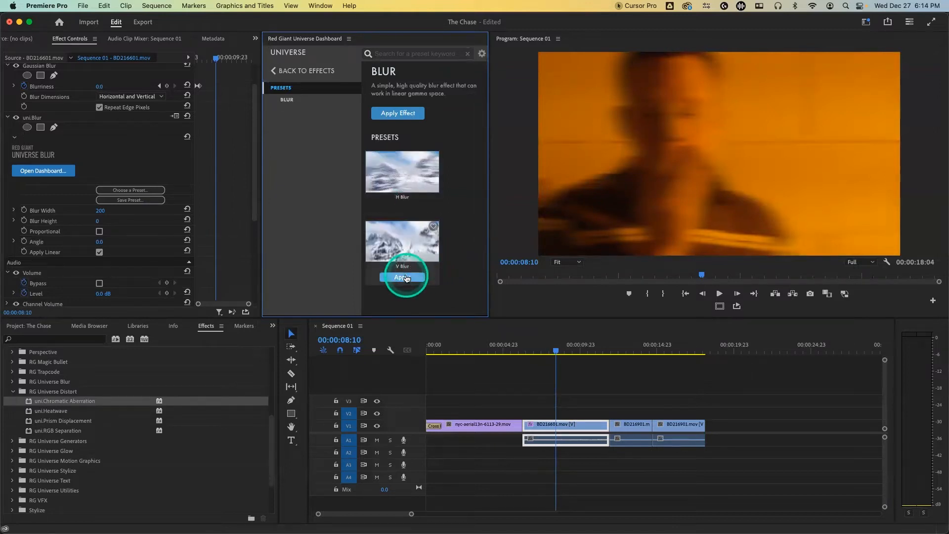
click(408, 278)
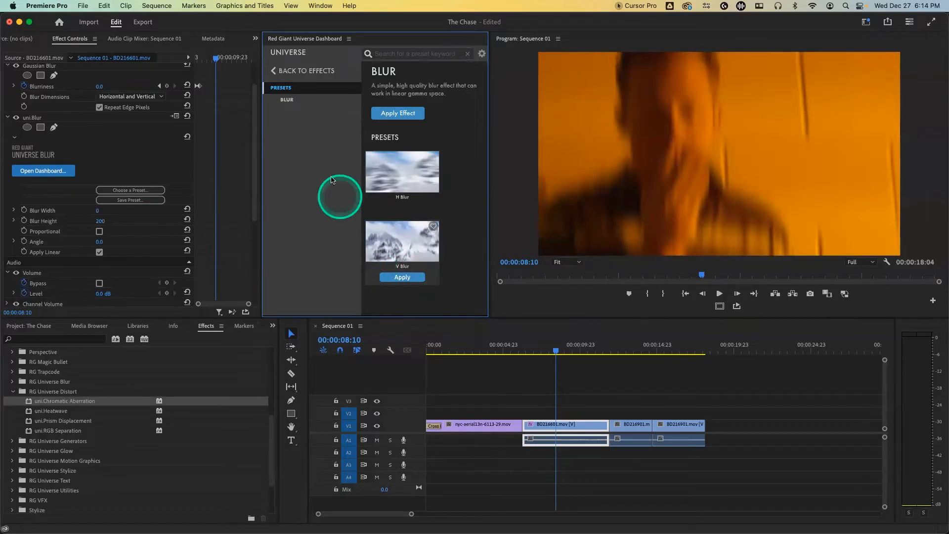
click(39, 119)
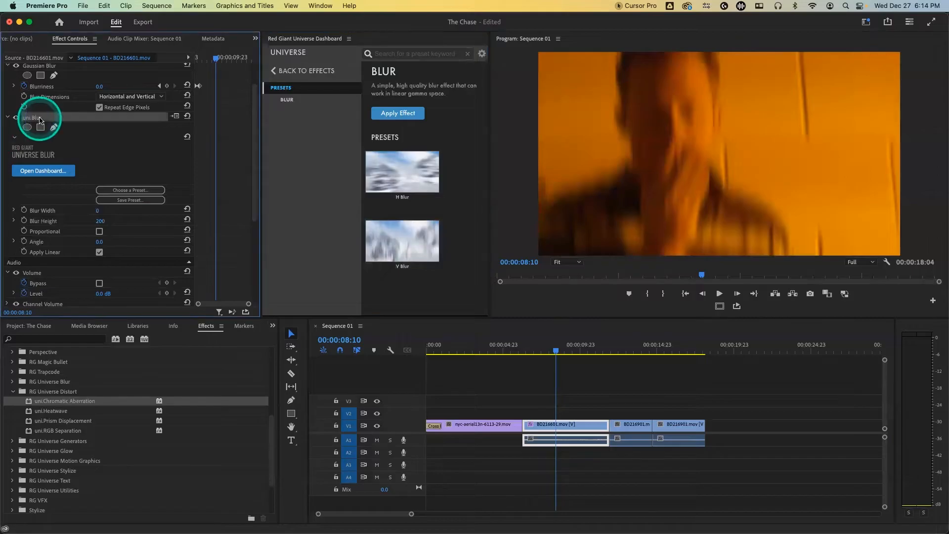
key(Delete)
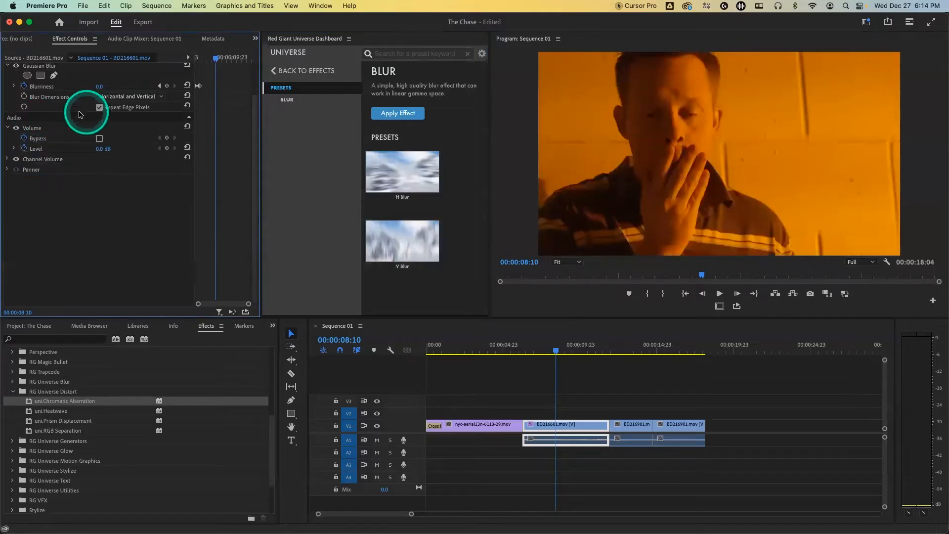
Move the playhead to 00:00:03:00 over the city skyline clip and open the Box Bokeh presets in the Universe Dashboard
click(275, 72)
mouse_move(403, 154)
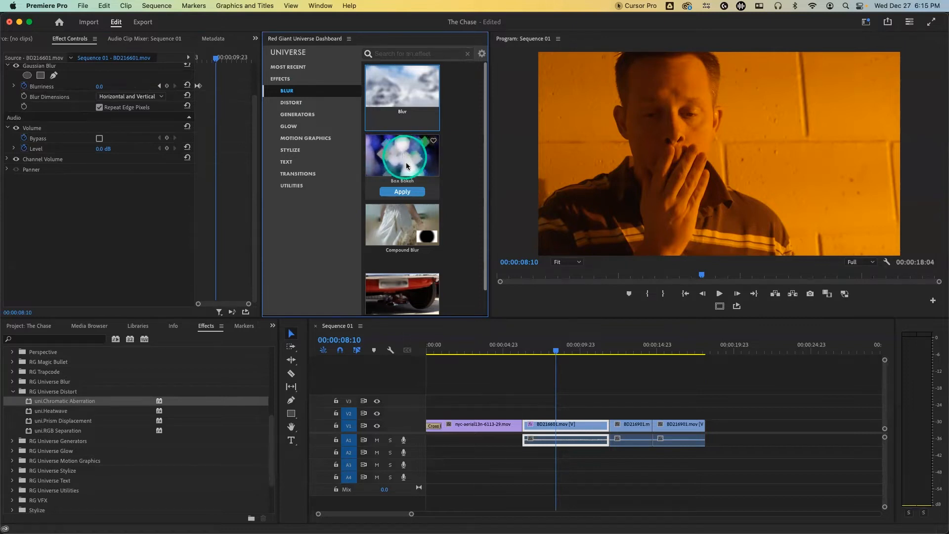
click(473, 345)
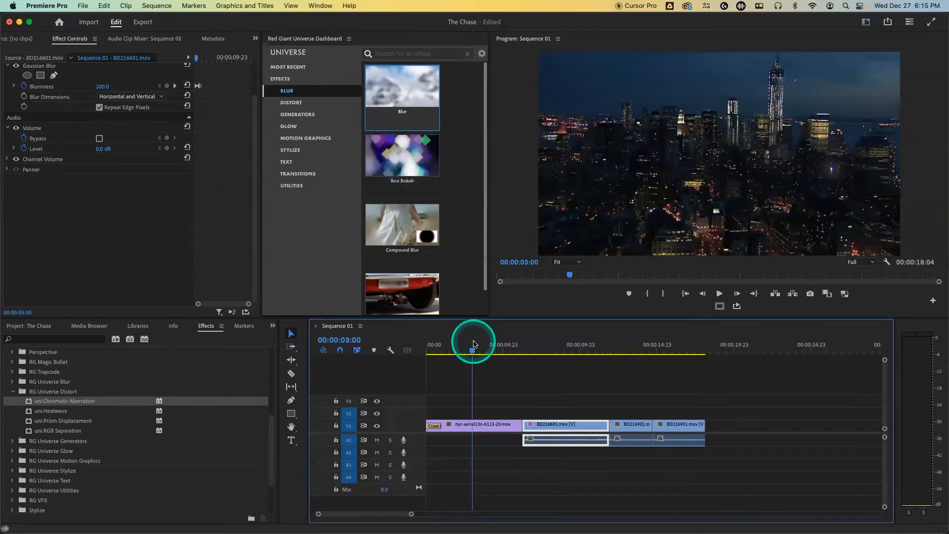
click(389, 160)
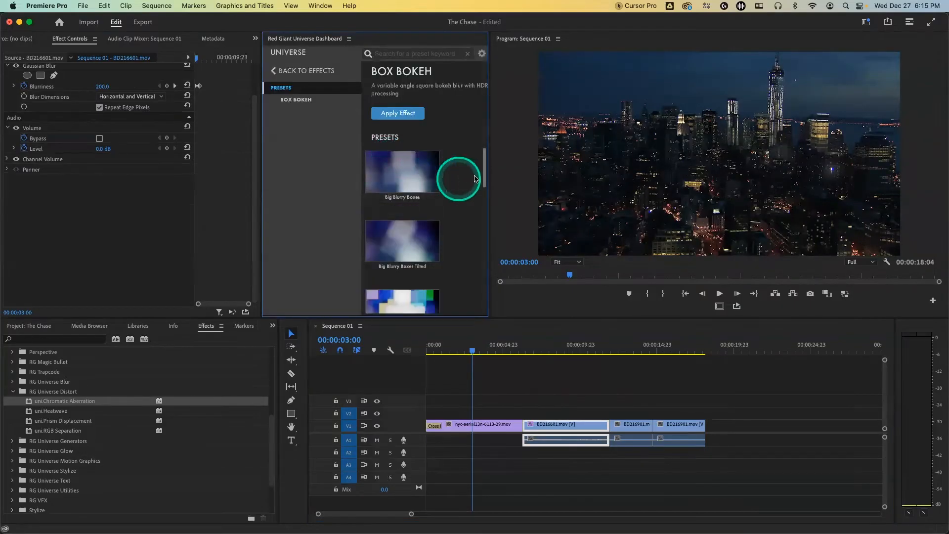
Apply the Small Diamonds Blurry preset of Box Bokeh to the nyc-aerial13n-6113-29.mov clip
drag(483, 170, 484, 179)
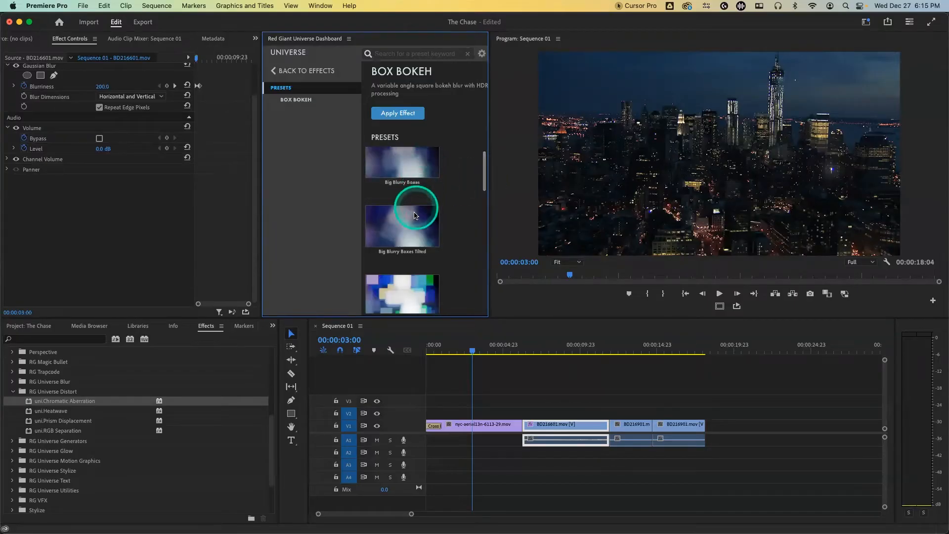
mouse_move(407, 228)
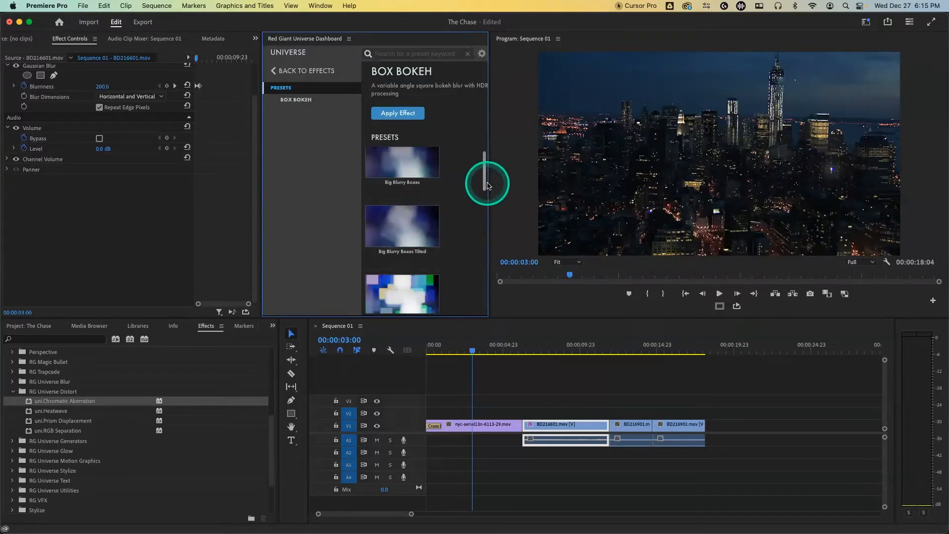
drag(484, 185, 493, 287)
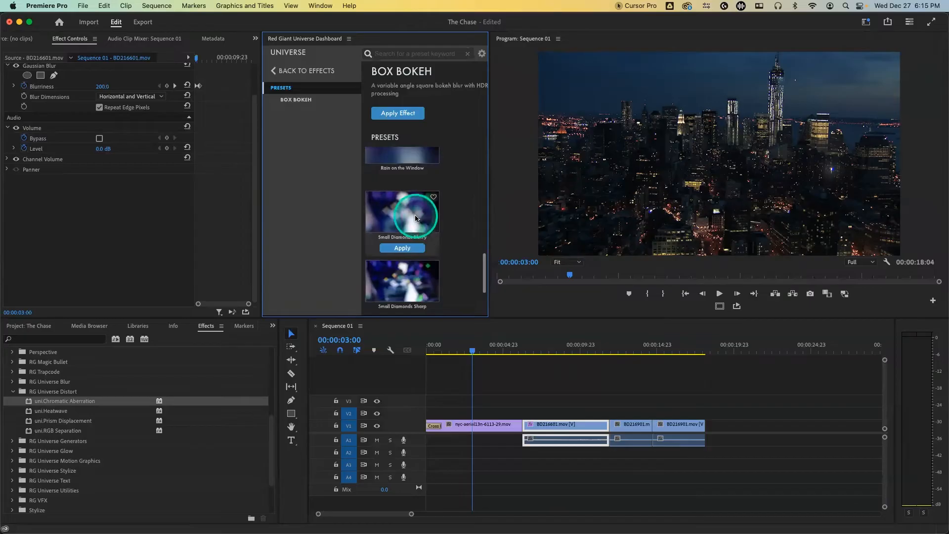
mouse_move(409, 252)
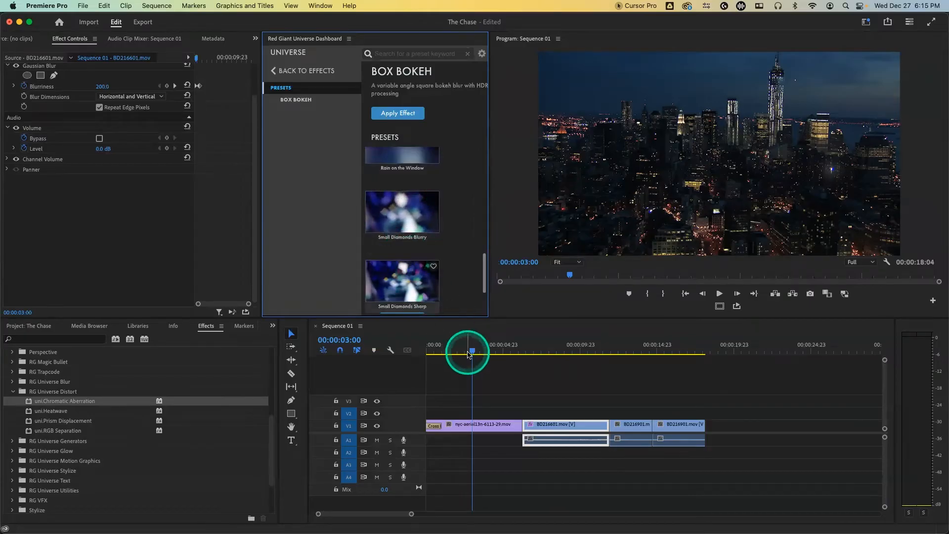
click(488, 424)
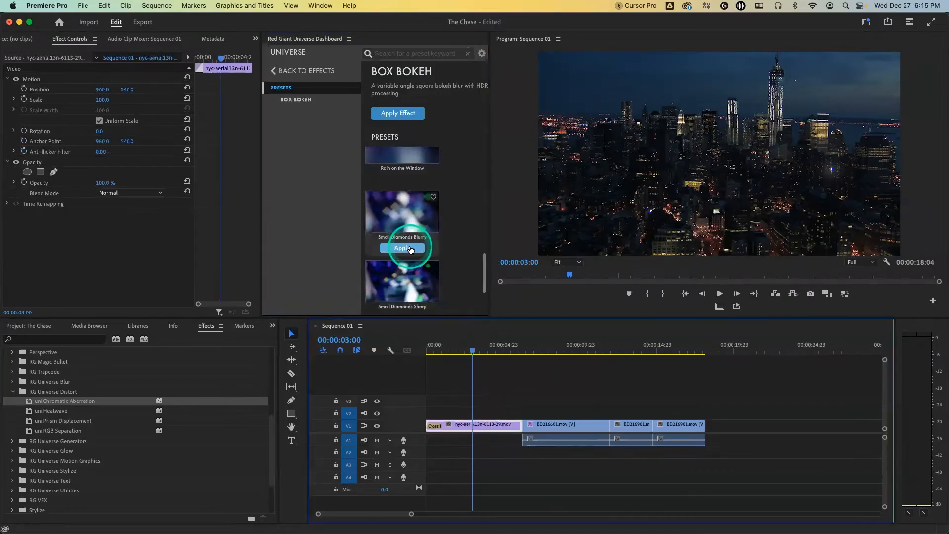
click(410, 249)
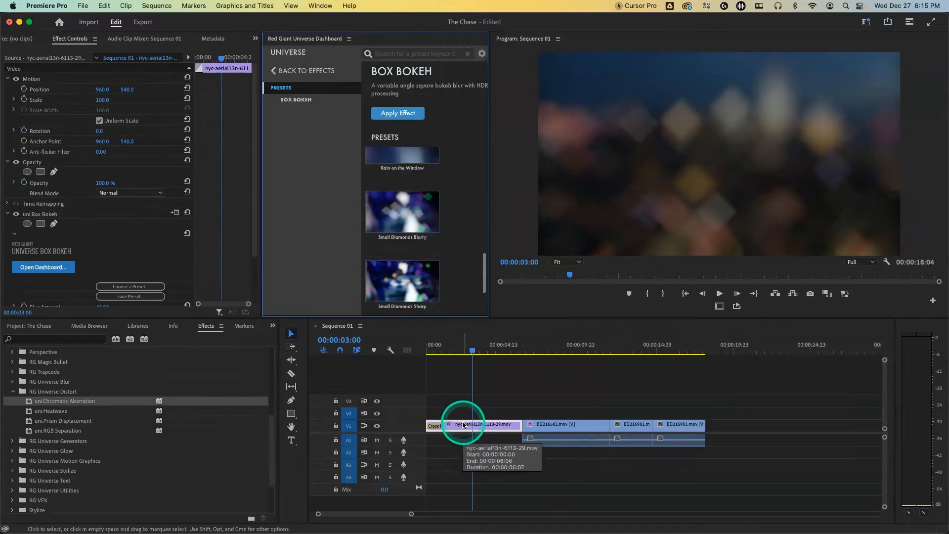
Duplicate the nyc-aerial13n-6113-29.mov clip onto track V2 directly above the original and delete Box Bokeh from the copy
drag(463, 425, 464, 422)
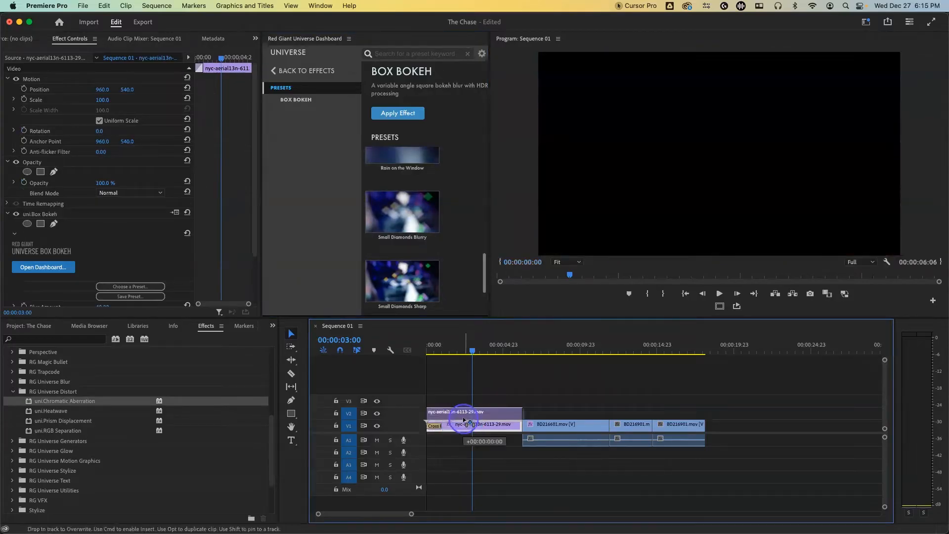
drag(464, 421, 465, 421)
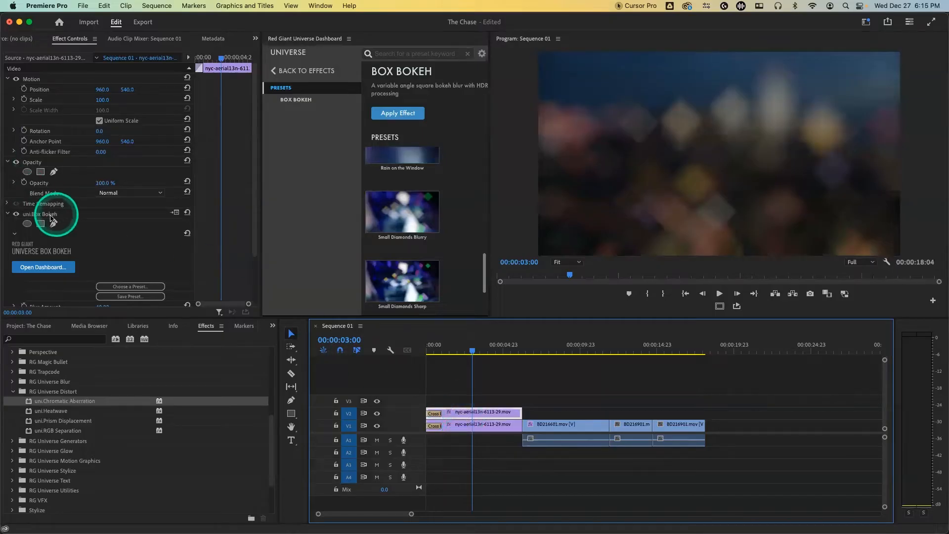
click(48, 218)
key(Delete)
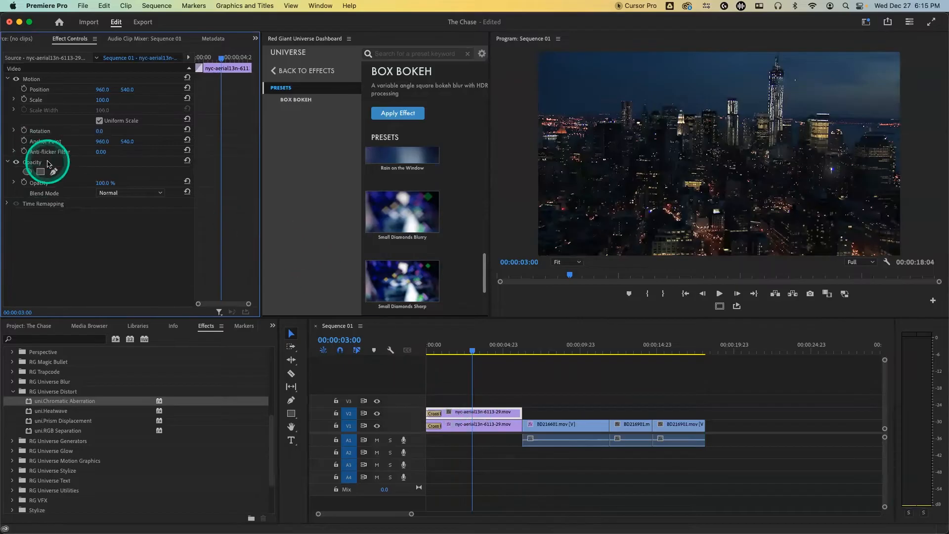
Try the Darken and Screen blend modes on the V2 skyline clip and set its blend mode to Color Dodge
click(122, 194)
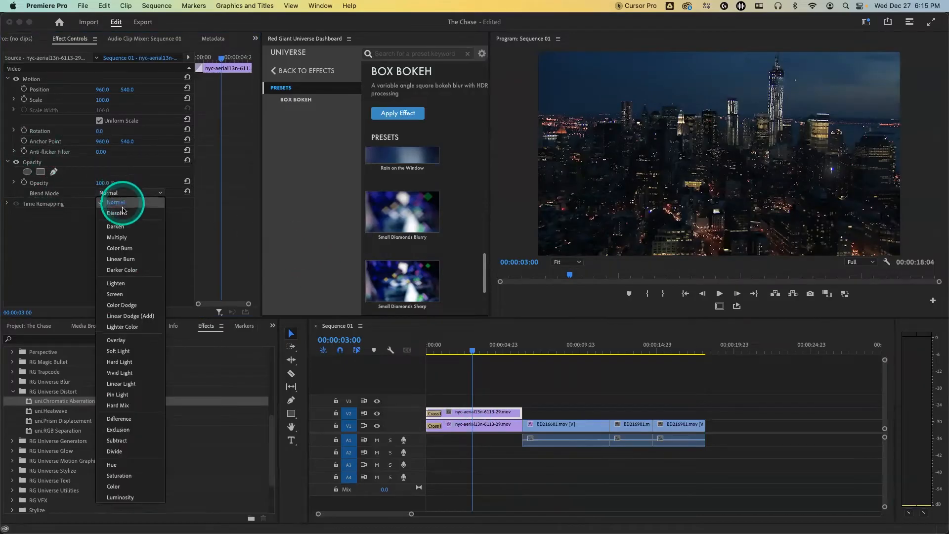
click(121, 226)
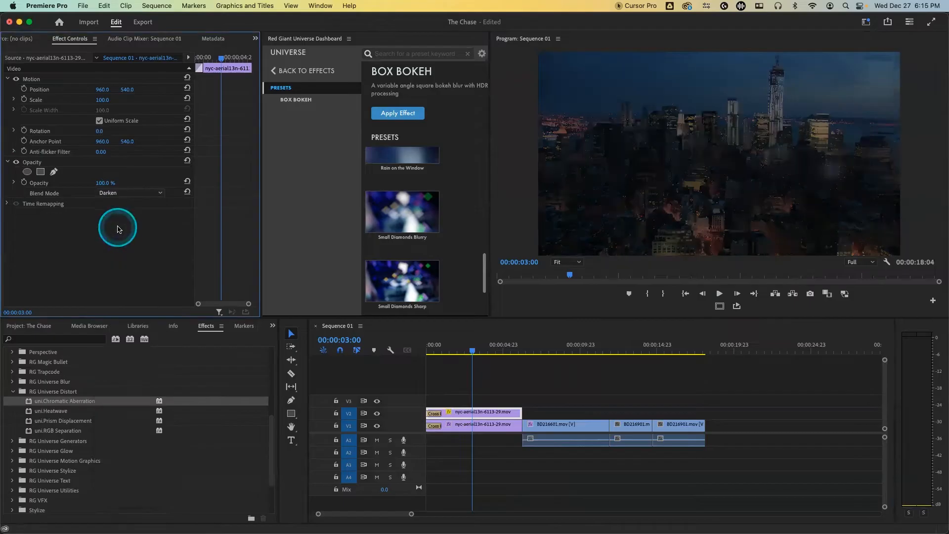
click(120, 193)
click(126, 289)
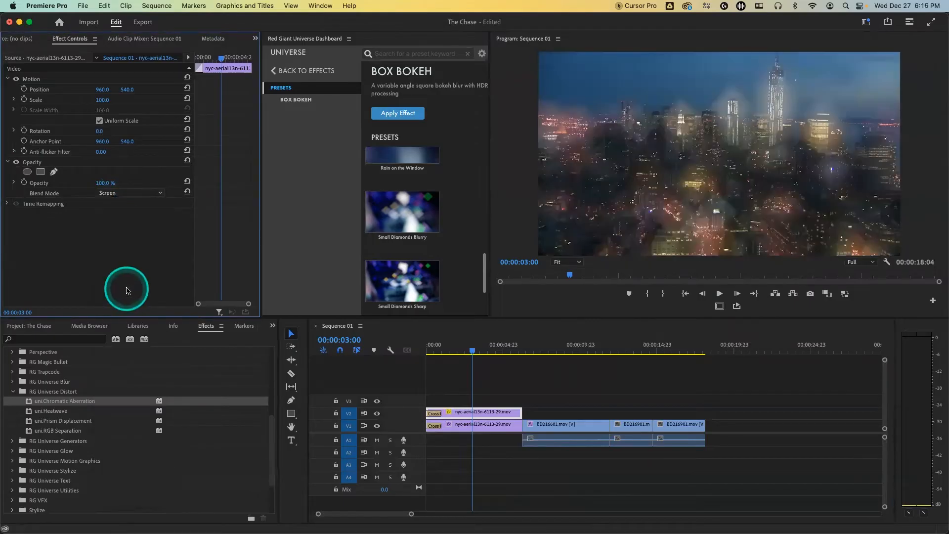
click(129, 193)
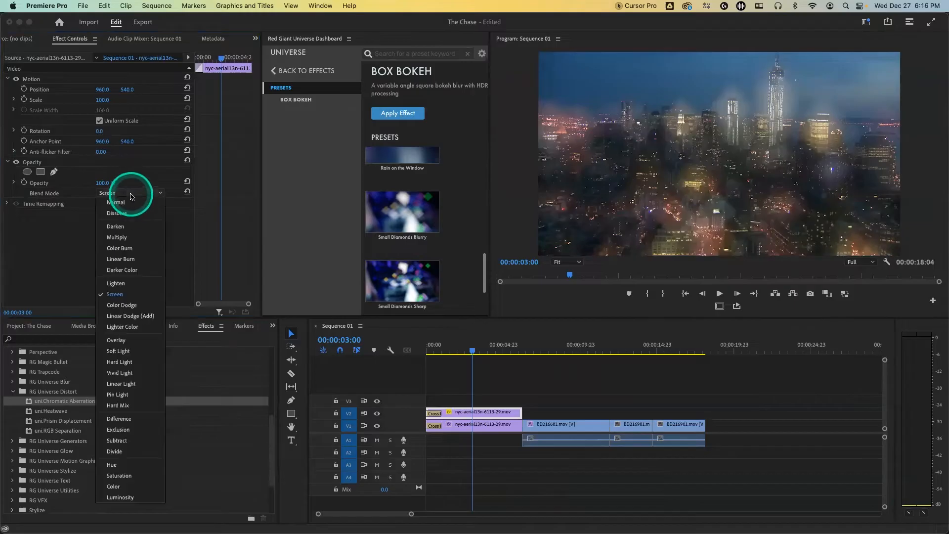
click(124, 305)
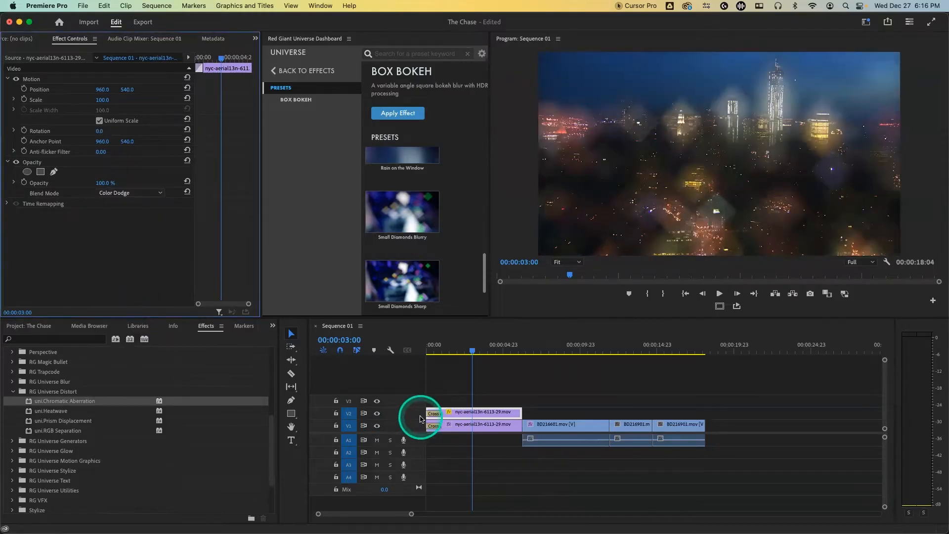
Set the Box Bokeh Gamma to 1.76 on the skyline clip on track V1
click(459, 427)
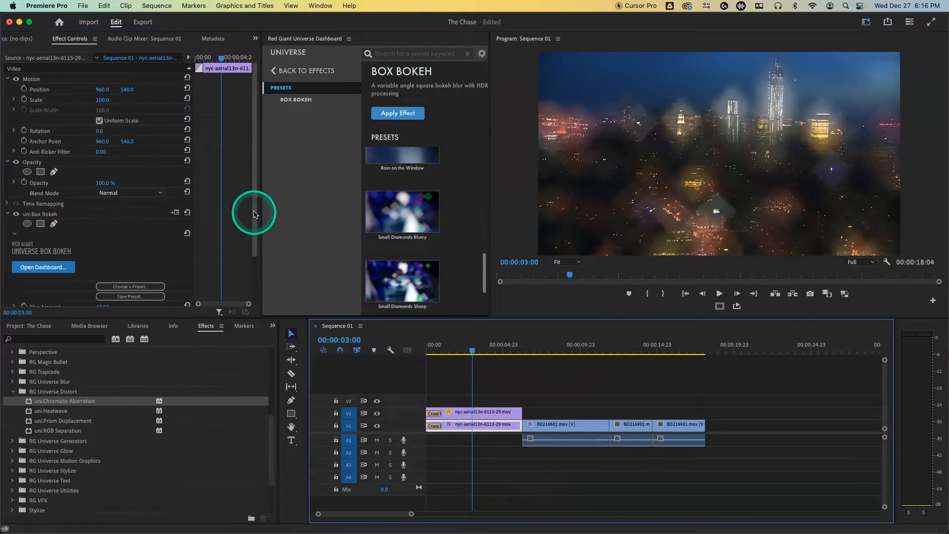
drag(254, 211, 251, 270)
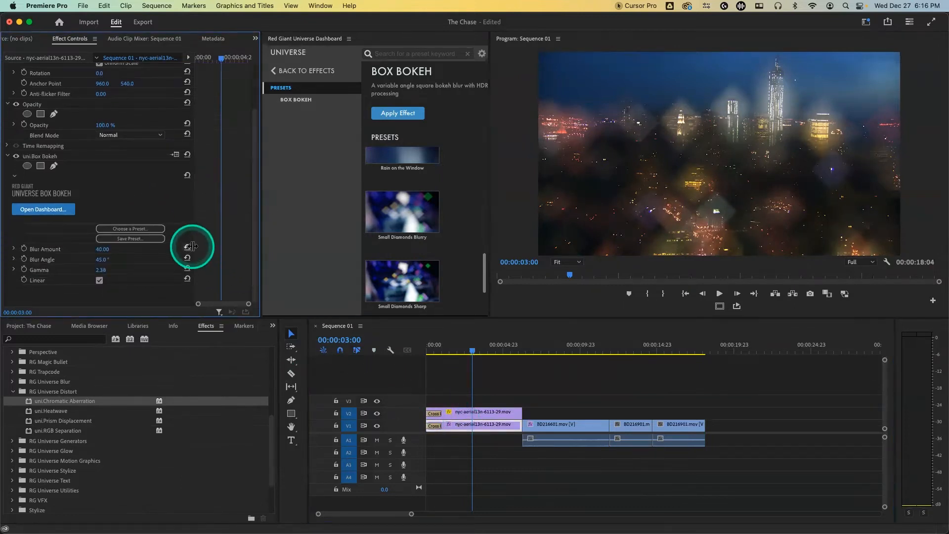
drag(101, 270, 101, 270)
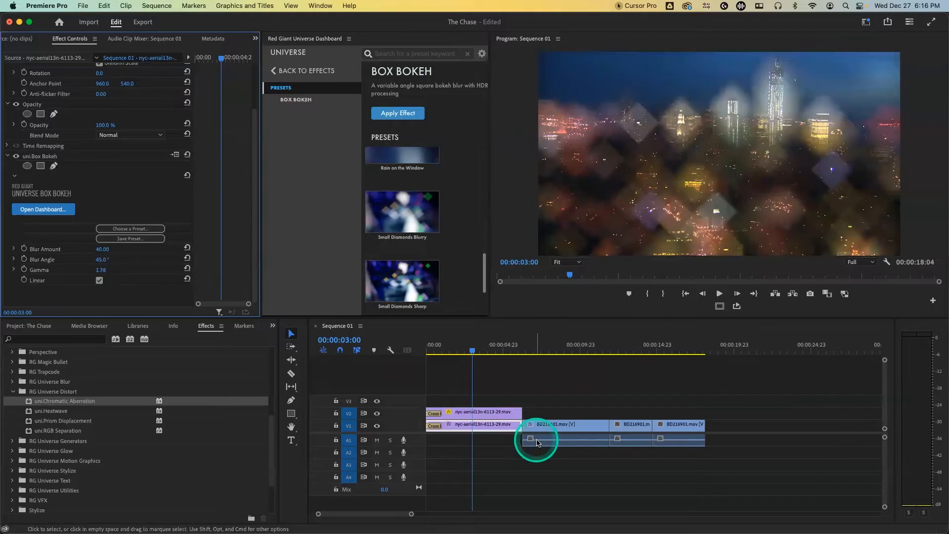
Try the Soft Light blend mode on the V2 skyline clip and set its blend mode to Vivid Light
click(458, 417)
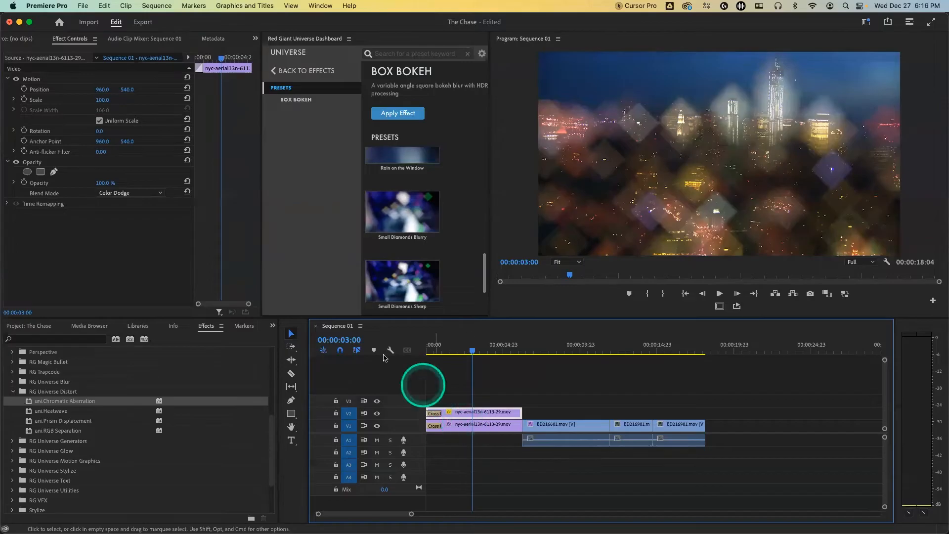
click(145, 193)
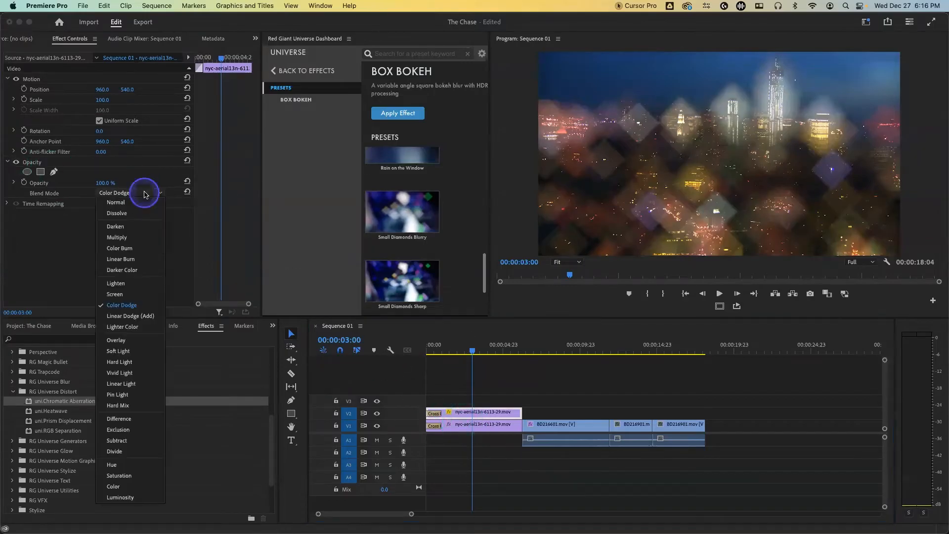
click(137, 351)
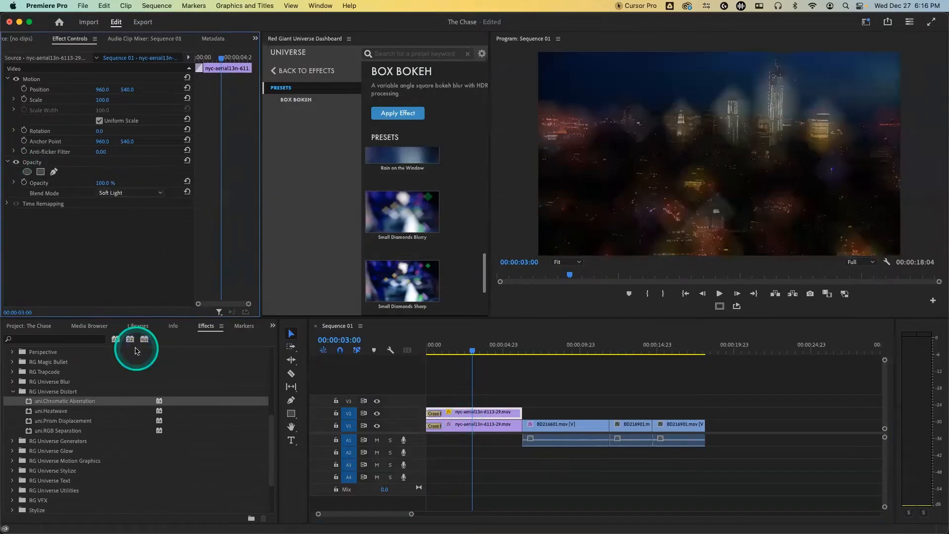
click(121, 196)
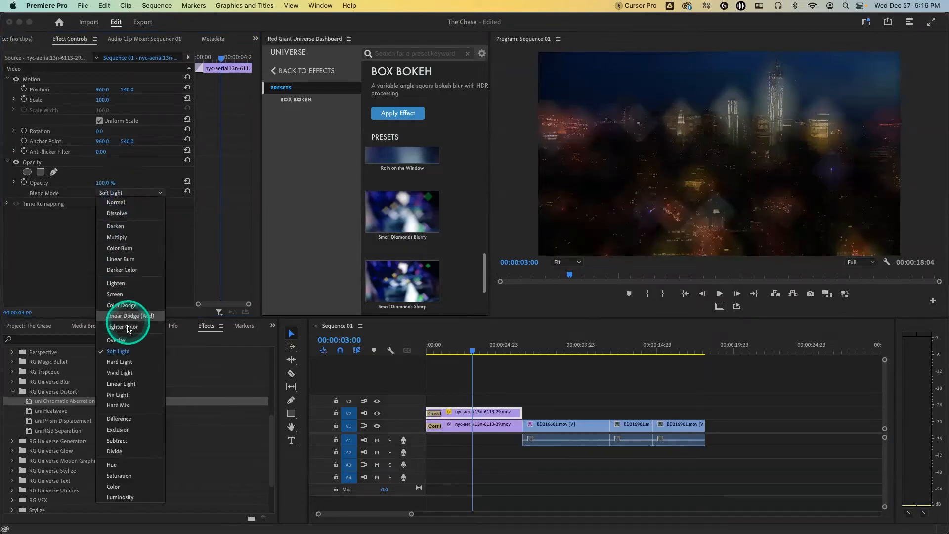
click(128, 372)
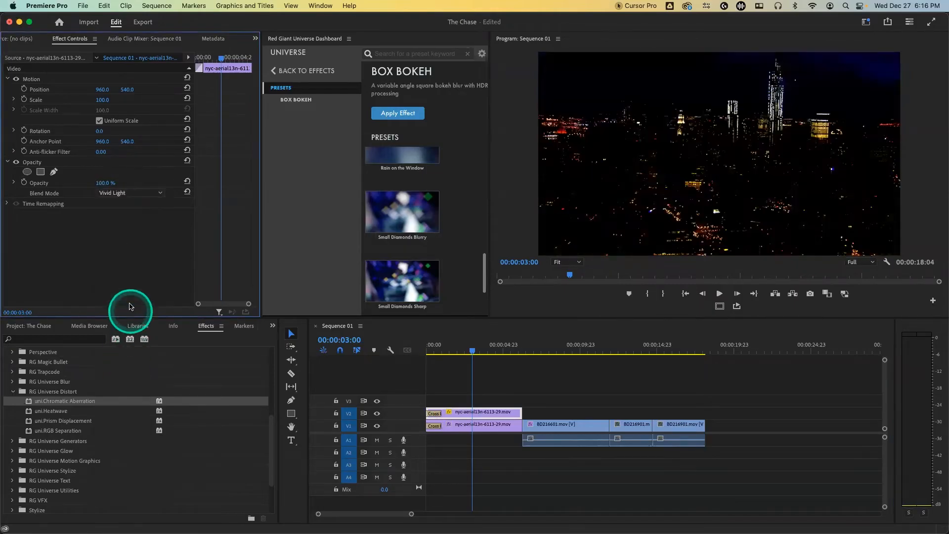
Try the Overlay, Linear Burn and Lighten blend modes on the V2 skyline clip and play back the result
click(138, 198)
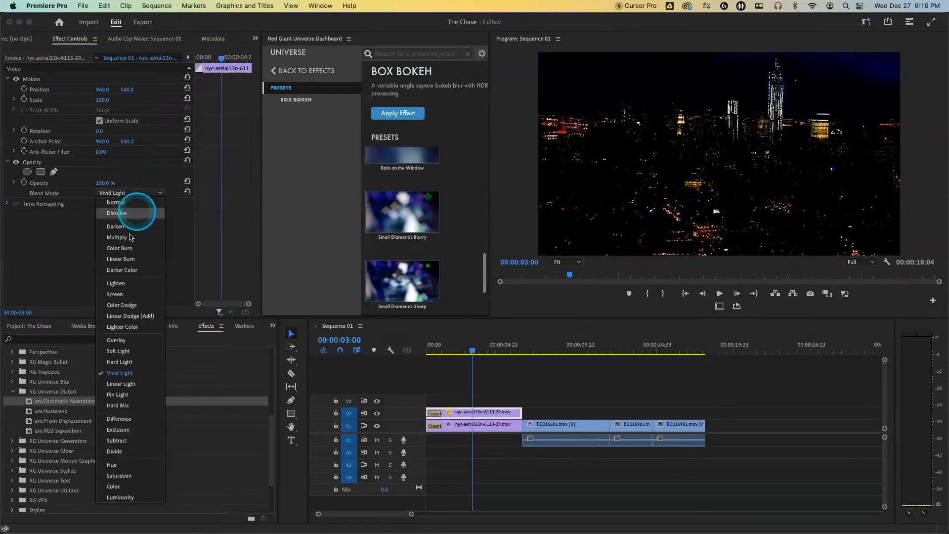
click(132, 344)
mouse_move(455, 350)
mouse_down()
mouse_move(481, 350)
mouse_move(455, 353)
mouse_up()
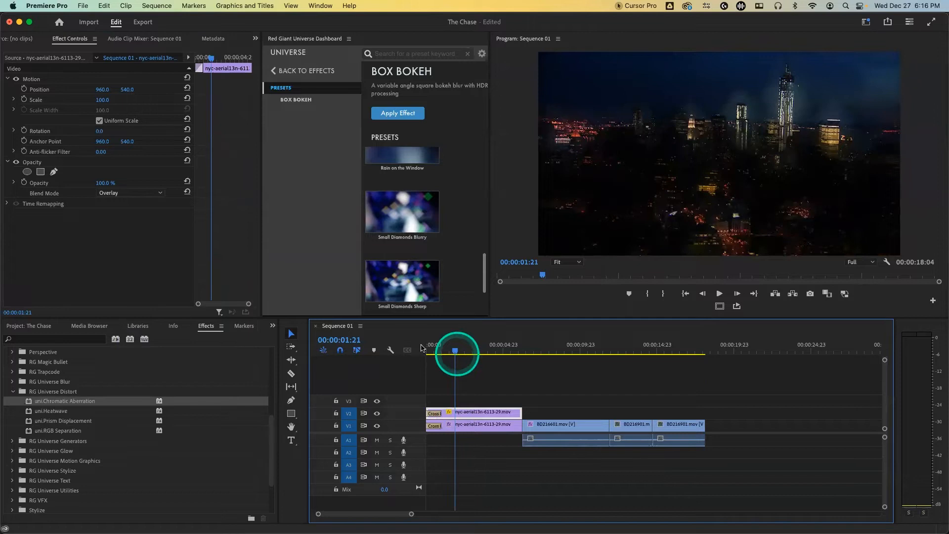
click(121, 194)
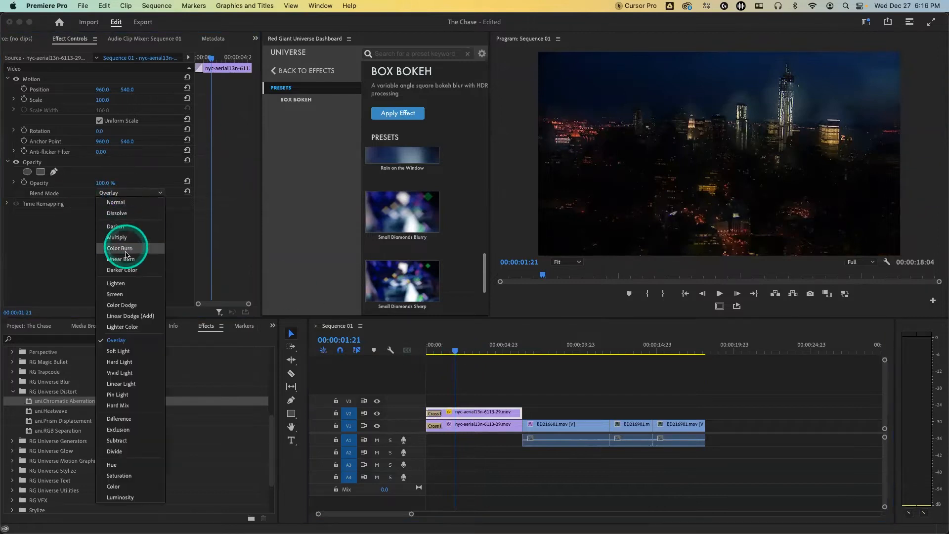
click(123, 260)
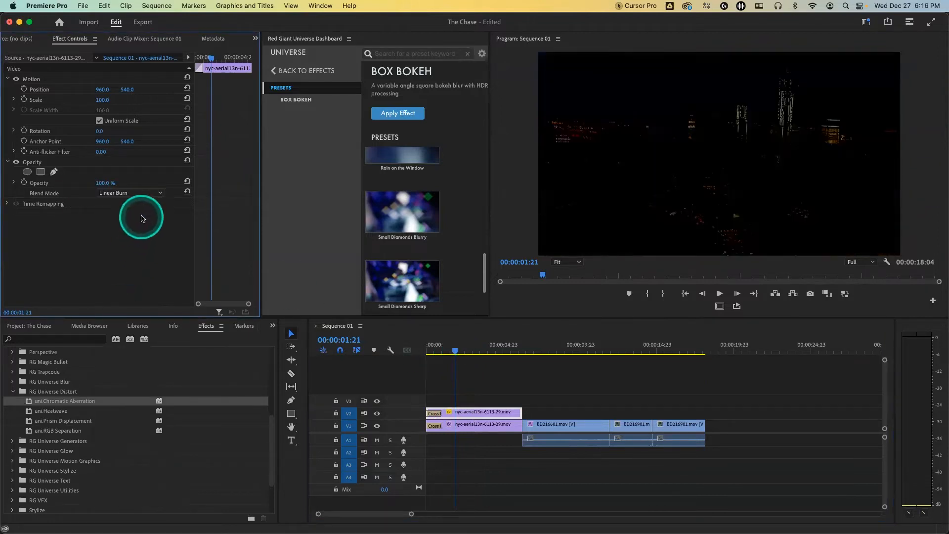
click(133, 193)
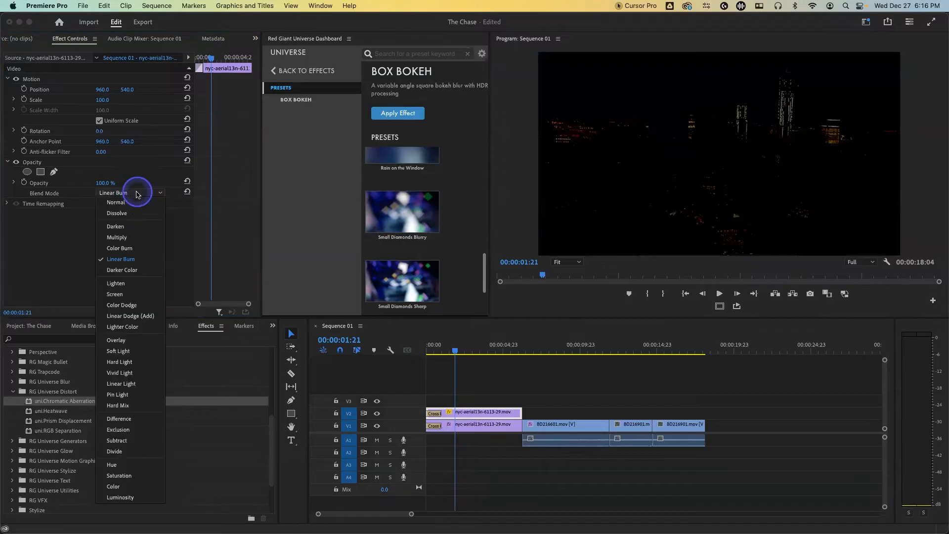
click(137, 286)
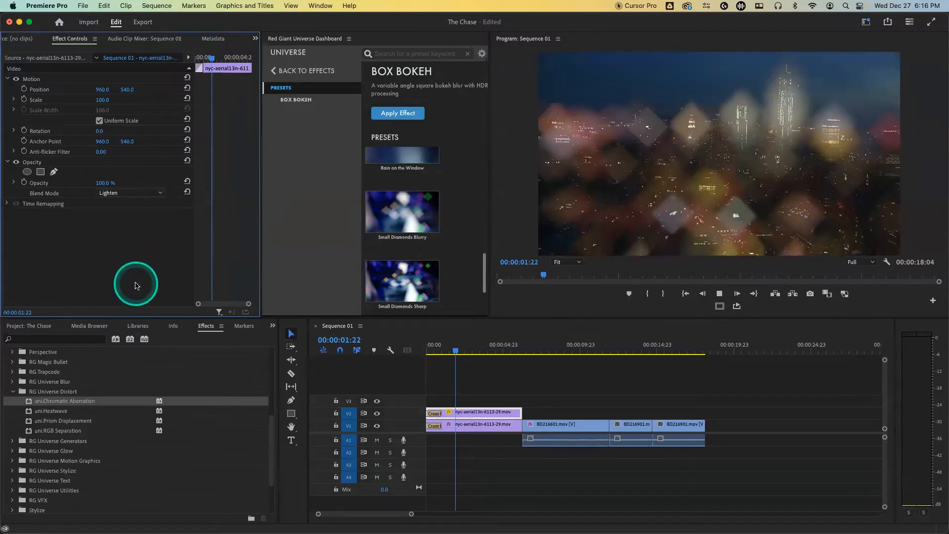
key(space)
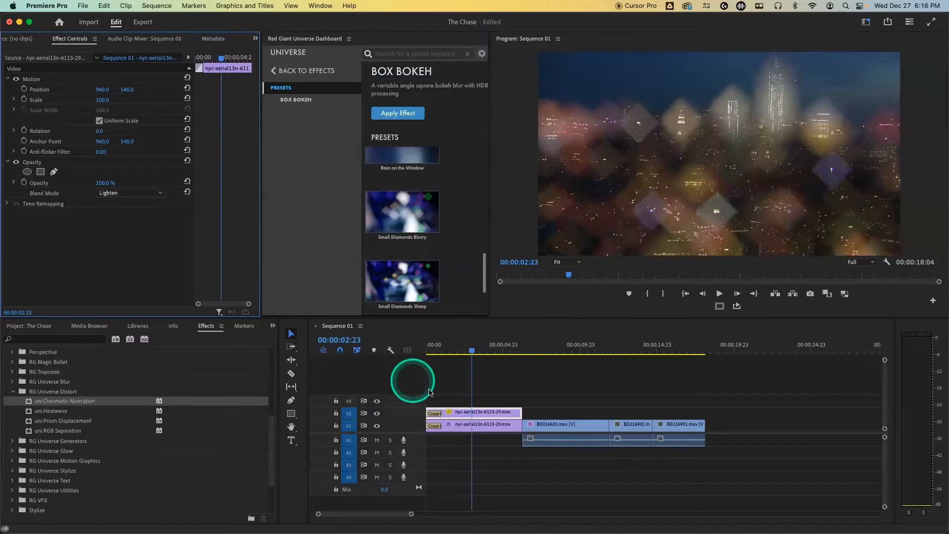
Delete the duplicate skyline clip from track V2 and remove Box Bokeh from the original on V1
click(471, 418)
key(Delete)
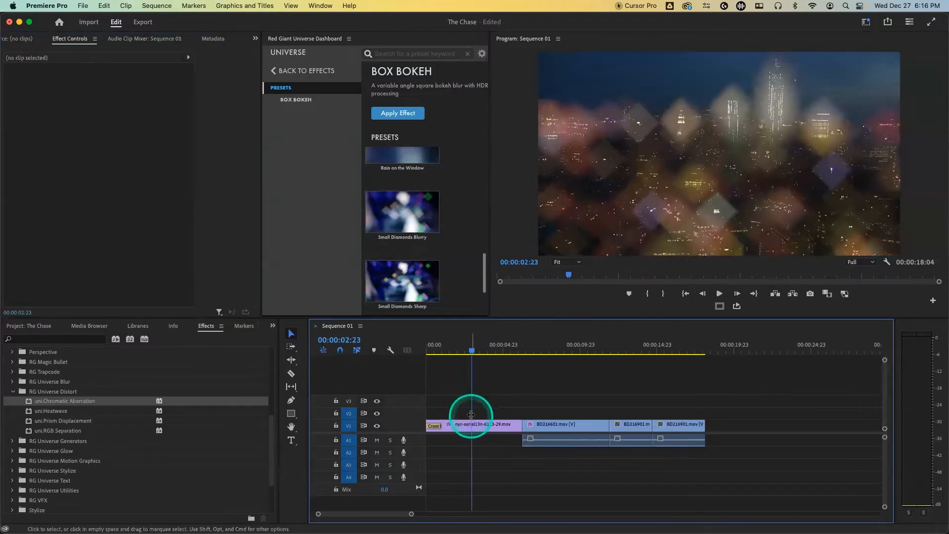
click(470, 423)
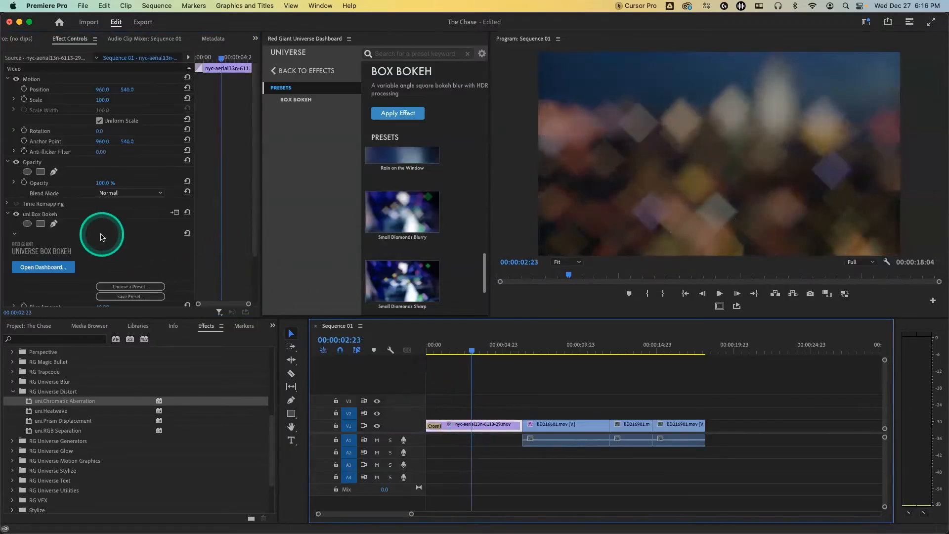
click(51, 214)
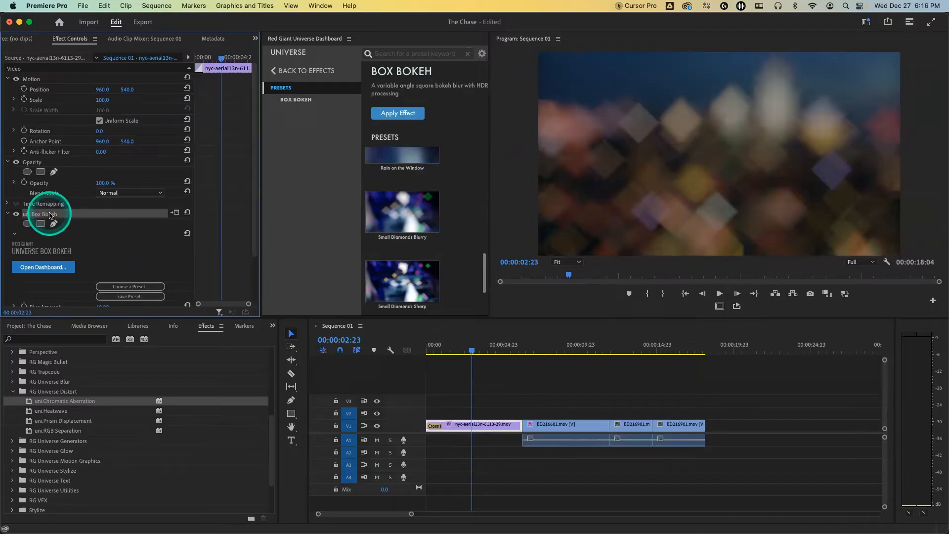
key(Delete)
Try the Box Bokeh preset Rain on the Window on the V1 skyline clip, then remove the effect
mouse_move(425, 164)
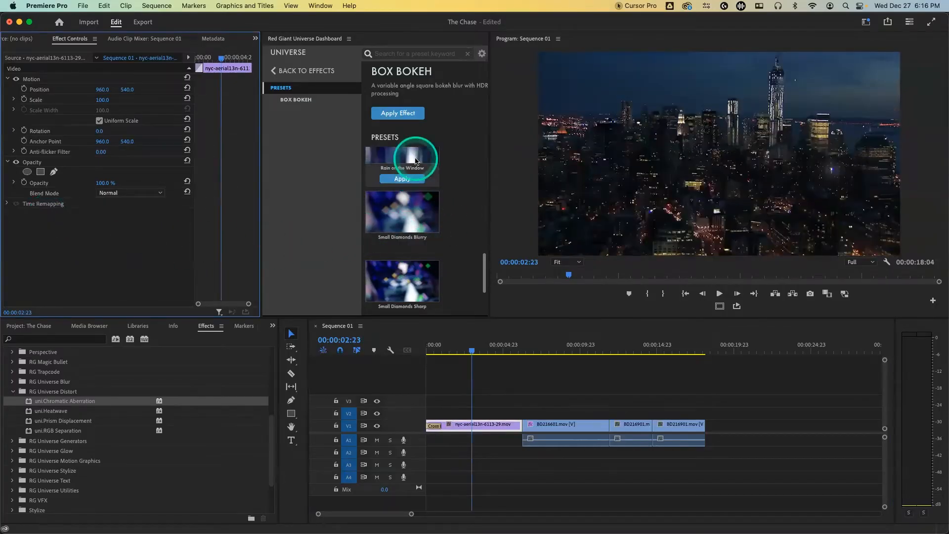
drag(485, 265, 484, 247)
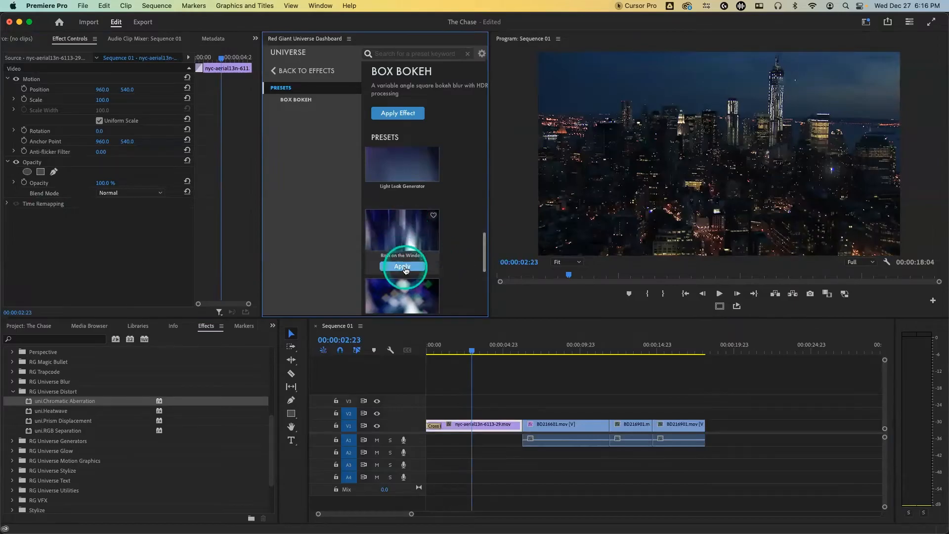
click(403, 267)
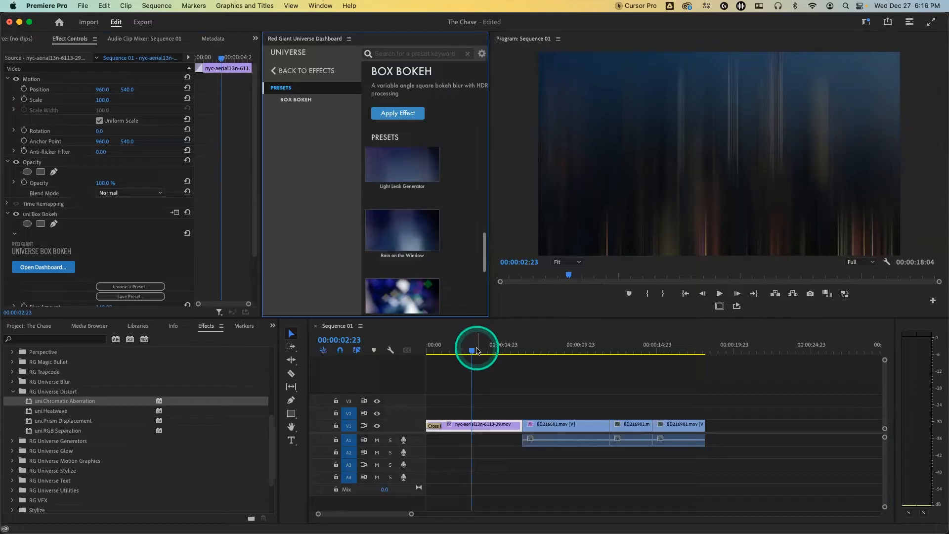
drag(477, 350, 446, 350)
key(space)
key(space)
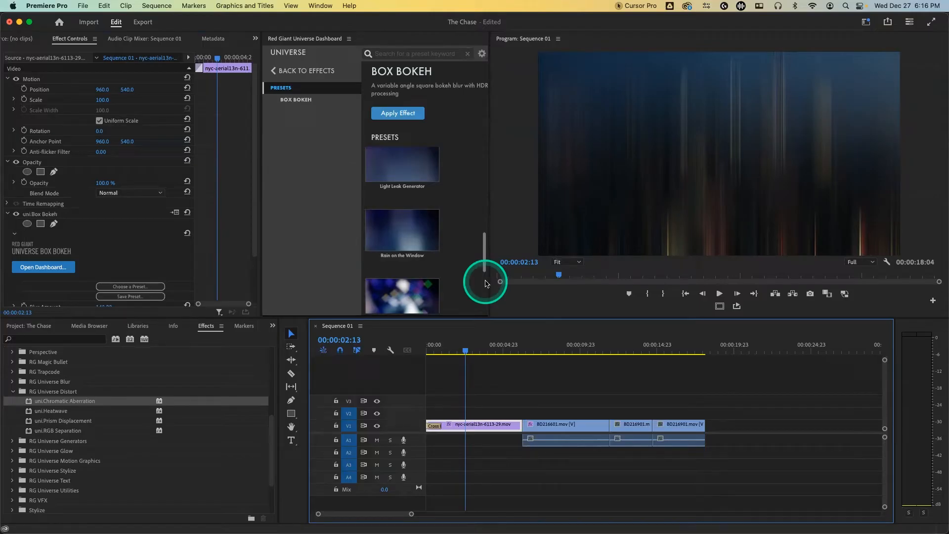
click(41, 217)
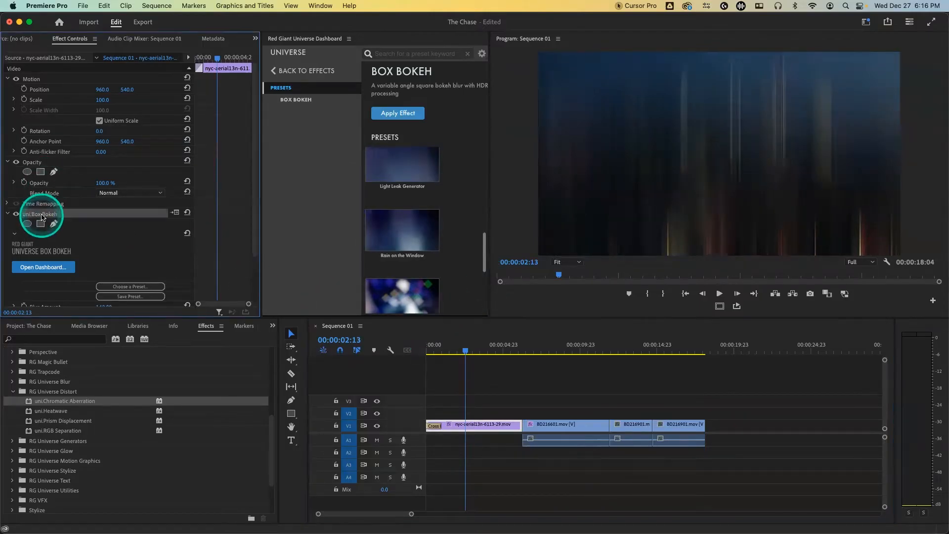
key(Delete)
Return to the Dashboard's Blur effects and apply the Compound Blur preset Lightness to the skyline clip
click(300, 97)
click(275, 72)
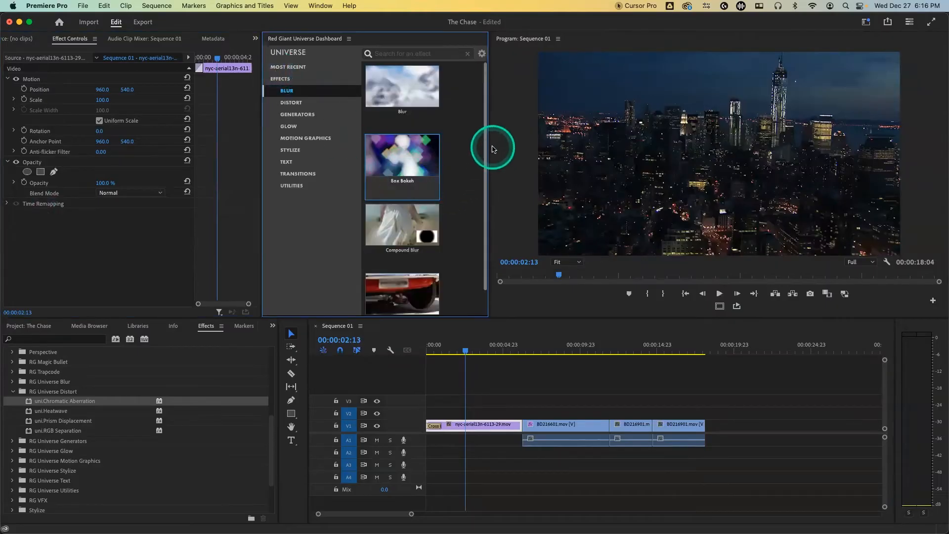
drag(488, 149, 486, 195)
mouse_move(372, 205)
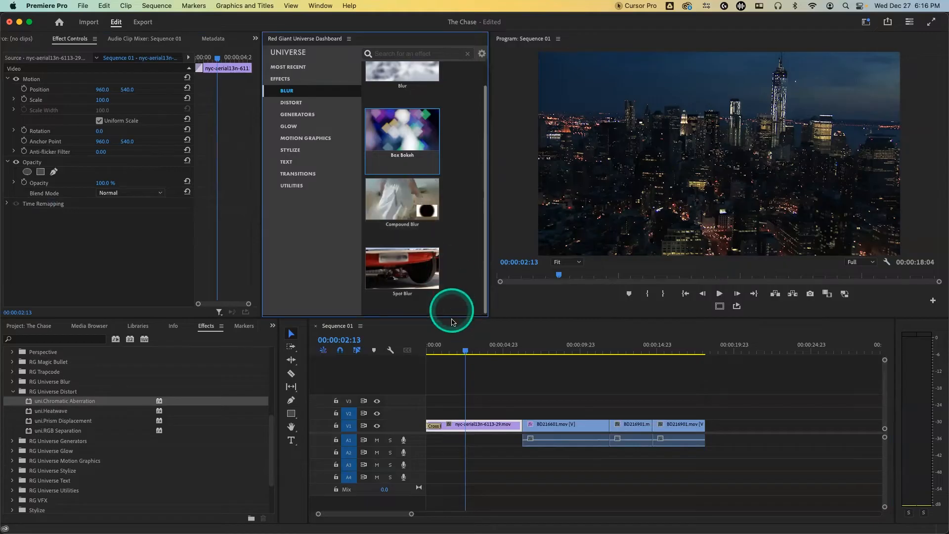
click(405, 203)
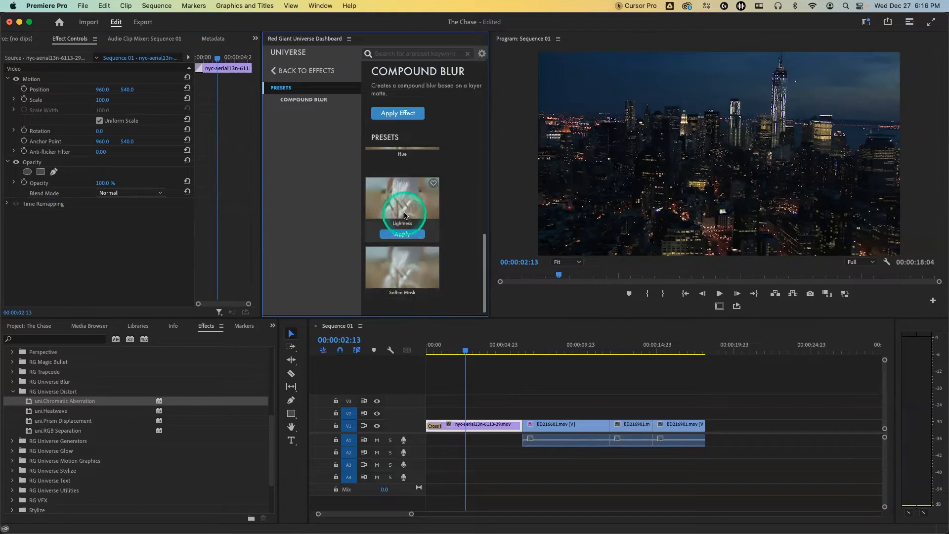
click(406, 240)
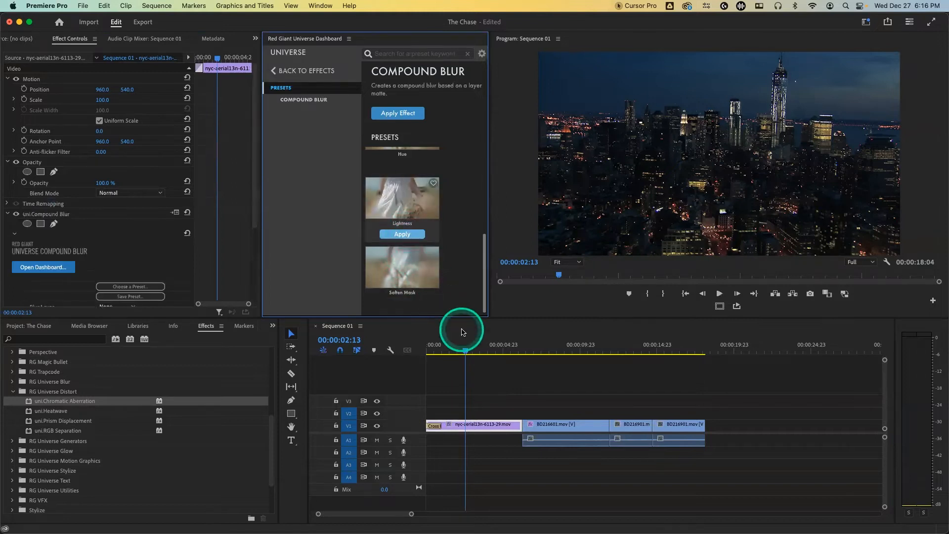
click(459, 351)
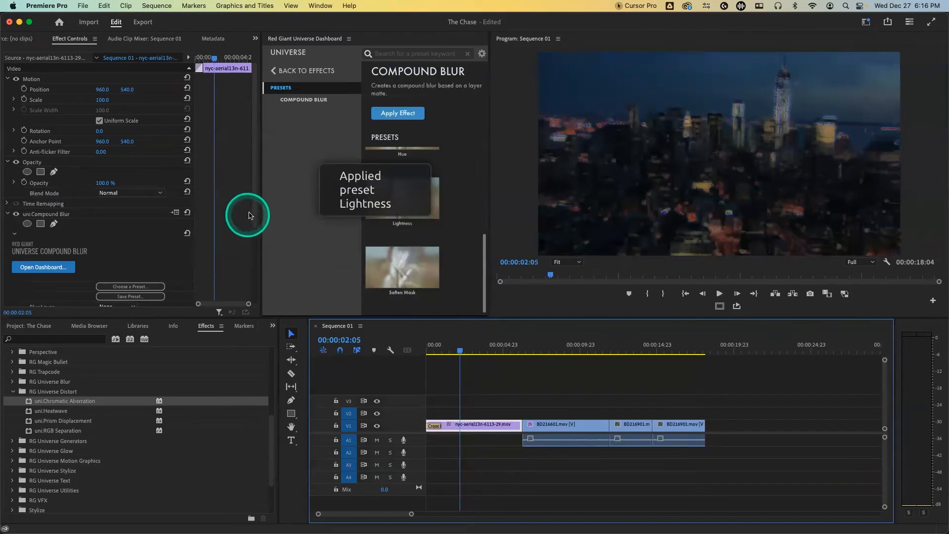
Check the Blur Layer choices of Compound Blur and move the skyline clip straight up from V1 to V2
drag(255, 214, 247, 265)
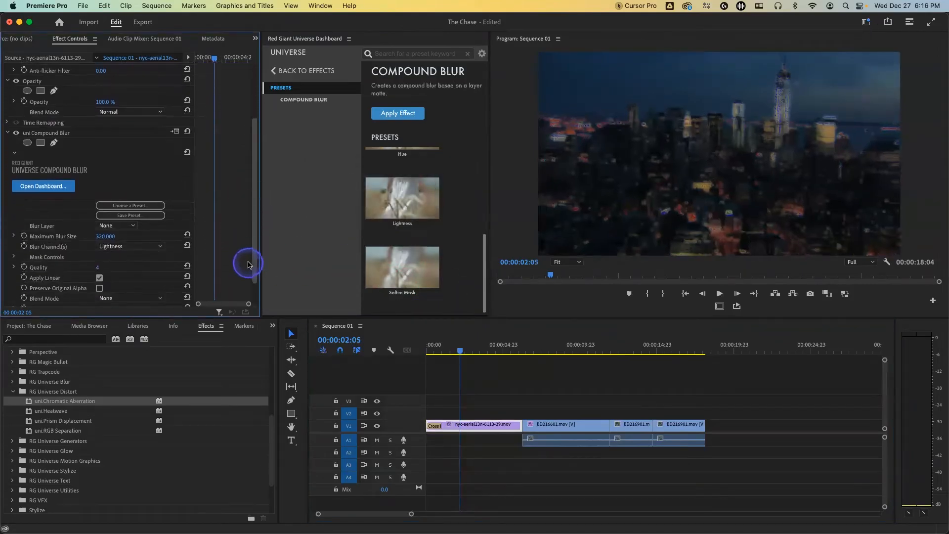
click(108, 228)
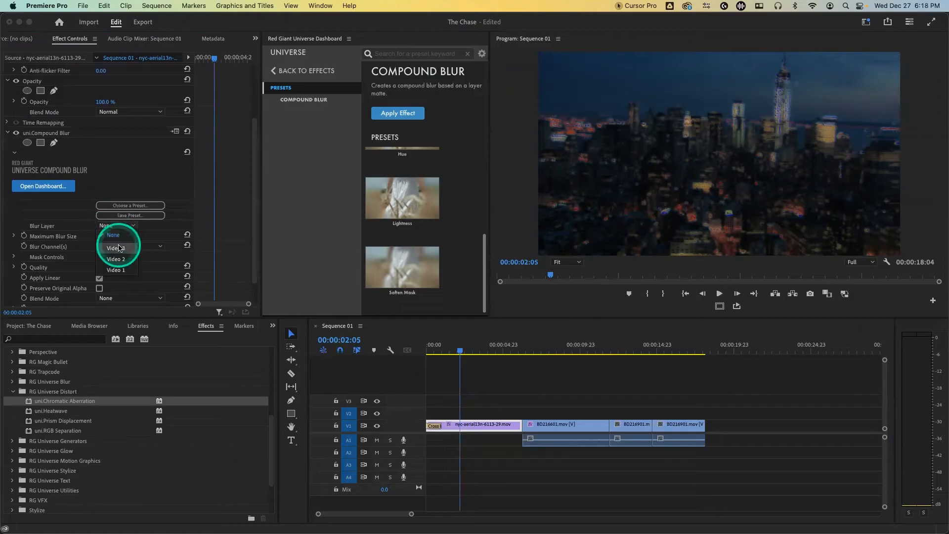
click(238, 212)
drag(452, 422, 451, 413)
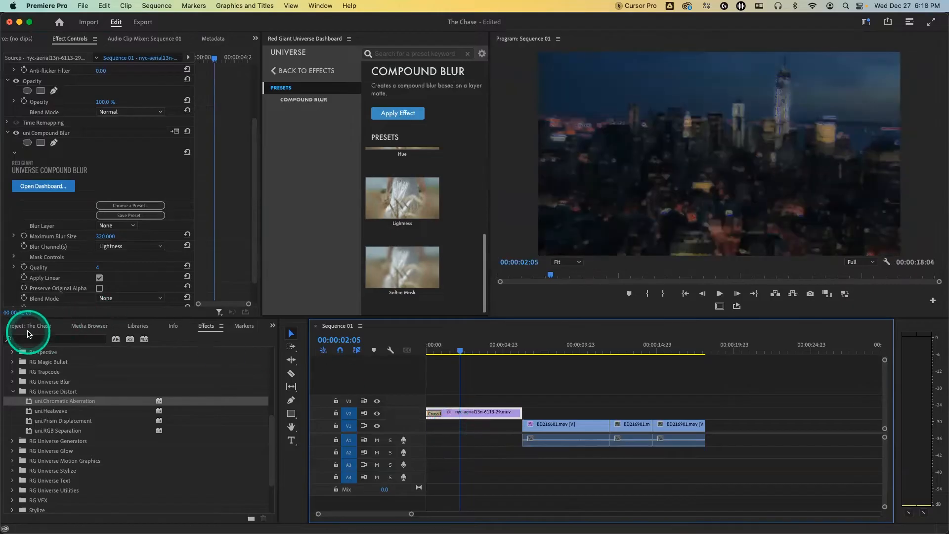
Import AFC.jpg into the project from the L1_Workflow folder inside AFXClass on the external SSD
click(28, 327)
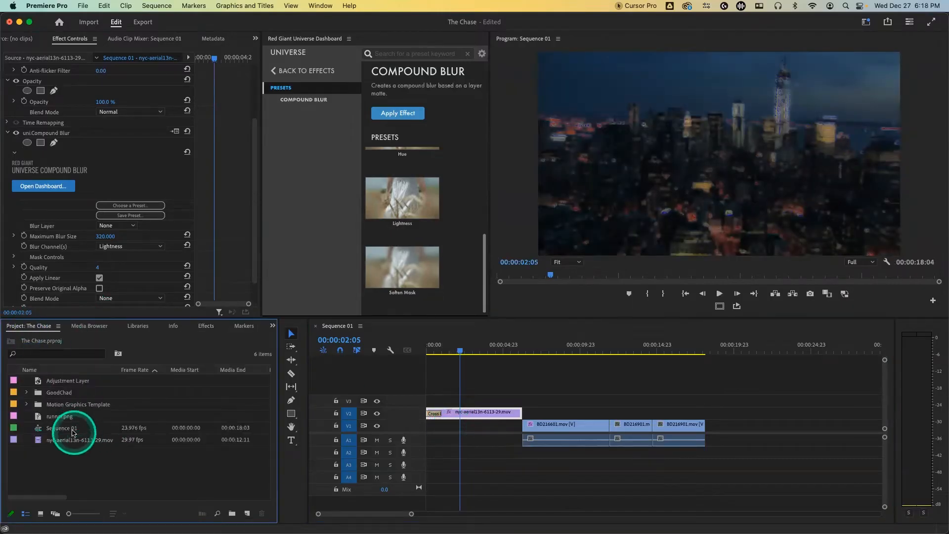
double_click(53, 465)
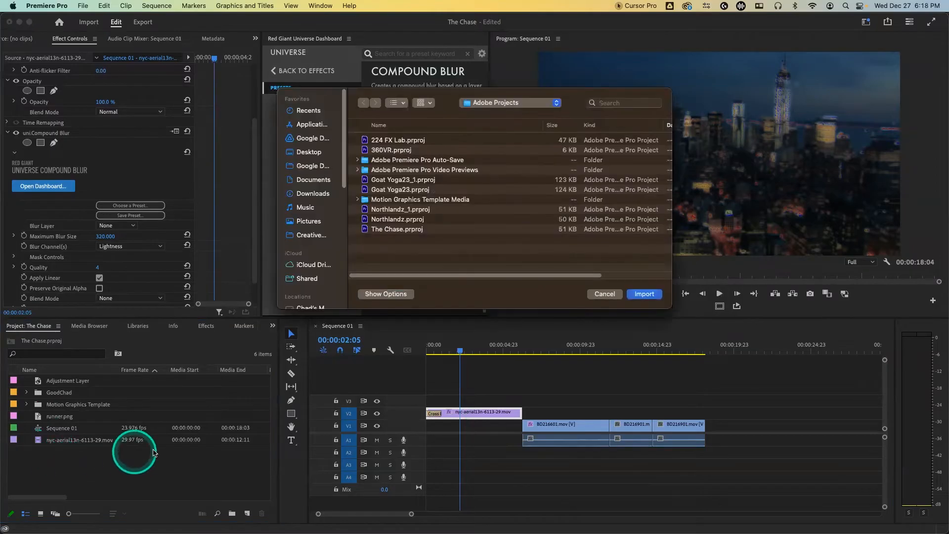
scroll(315, 260, down, 5)
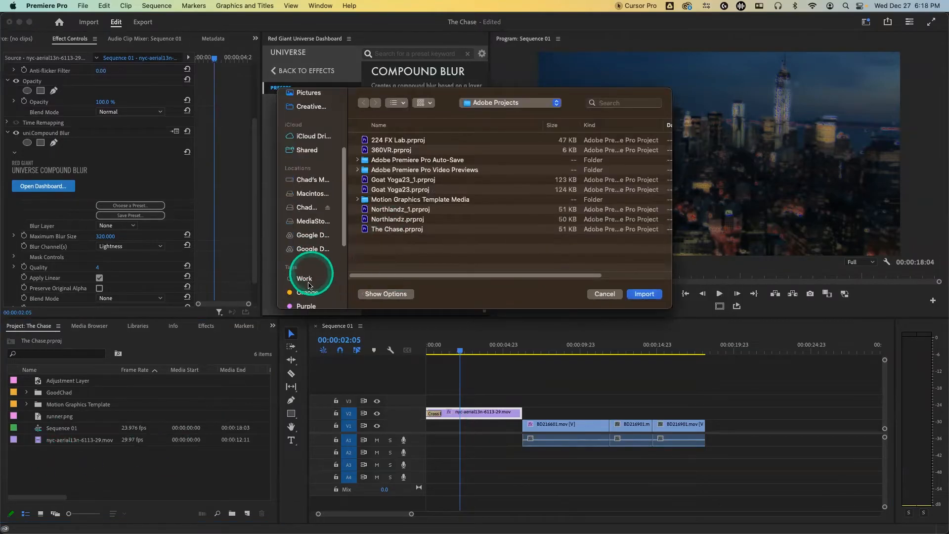
click(308, 208)
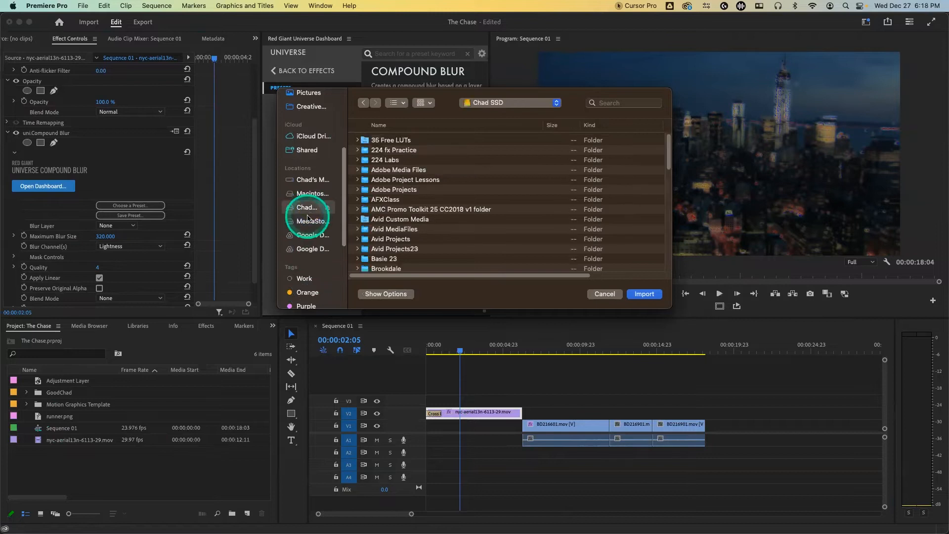
click(393, 199)
double_click(393, 199)
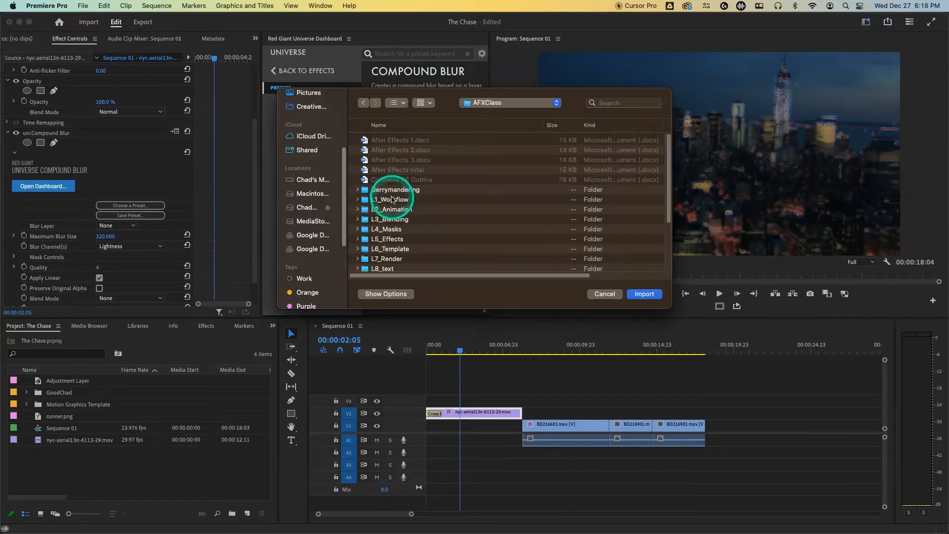
double_click(399, 200)
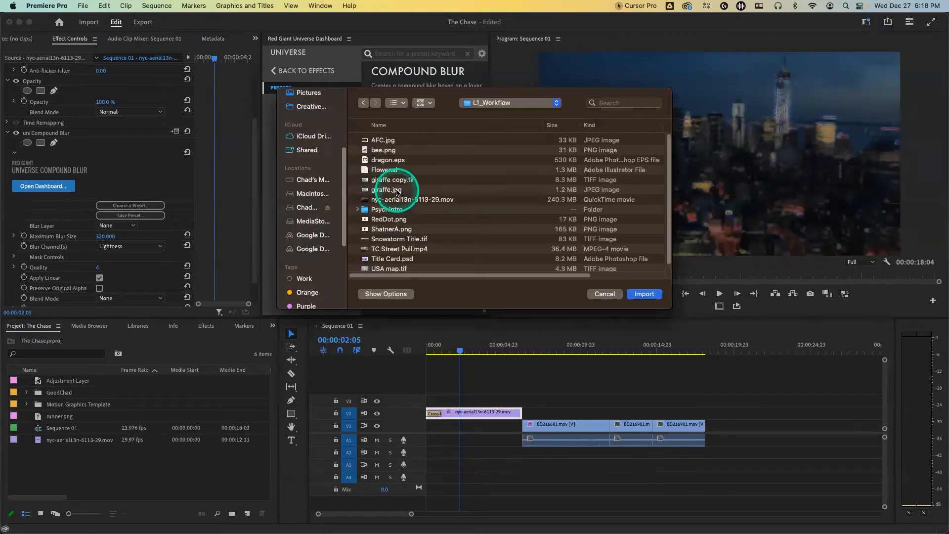
click(386, 142)
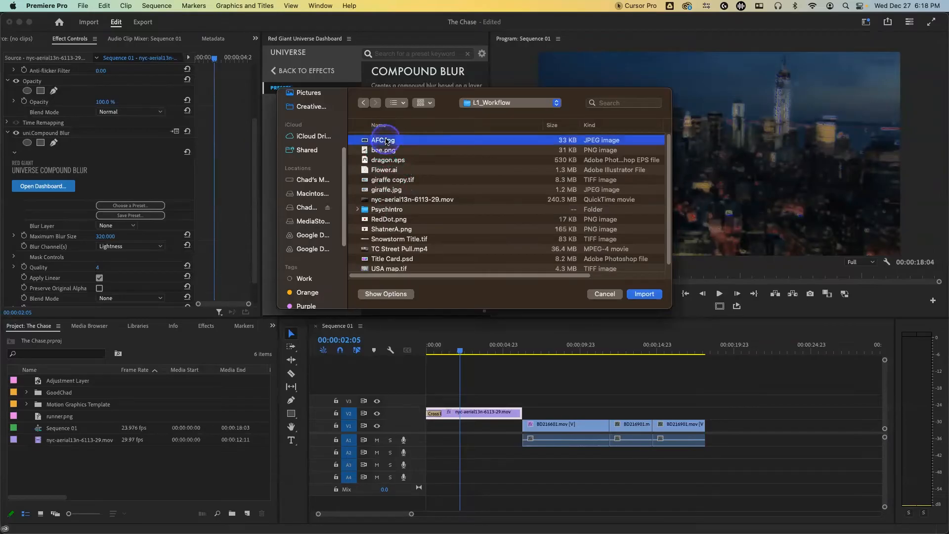
click(644, 294)
Place AFC.jpg at the start of track V1 beneath the skyline clip and check it by temporarily hiding V2
drag(285, 447, 419, 431)
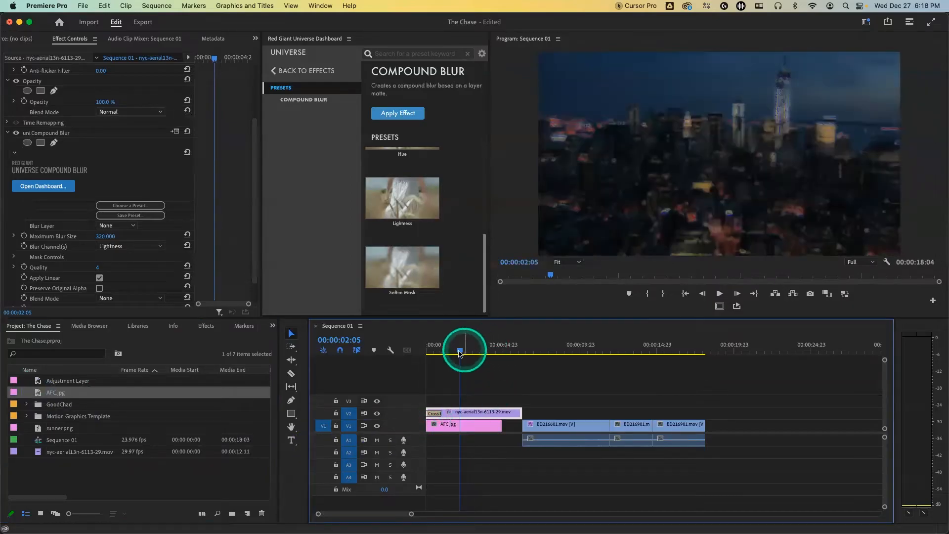
click(377, 413)
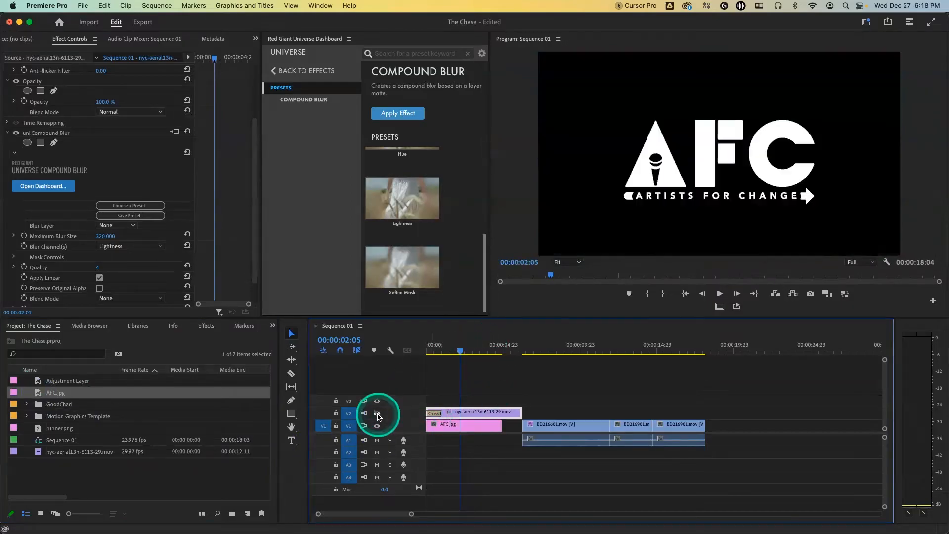
click(377, 415)
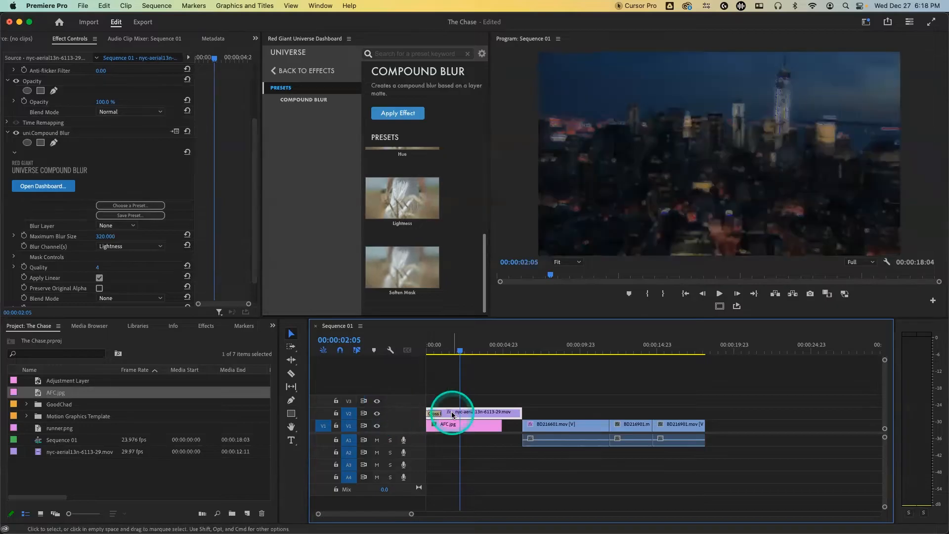
Set the Compound Blur's Blur Layer on the skyline clip to Video 1
click(132, 225)
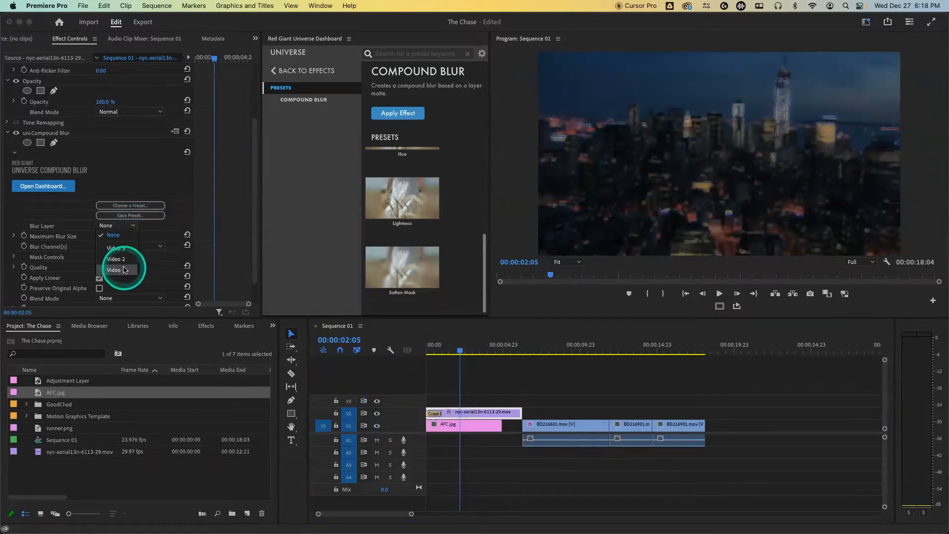
click(124, 270)
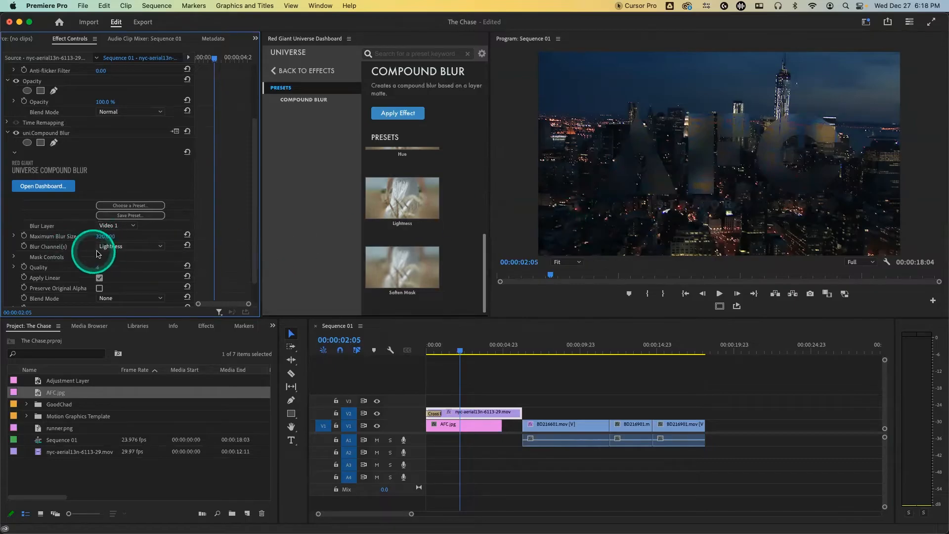
Review the Compound Blur's Blur Channel(s) choices and apply its Soften Mask preset to the skyline clip
click(114, 247)
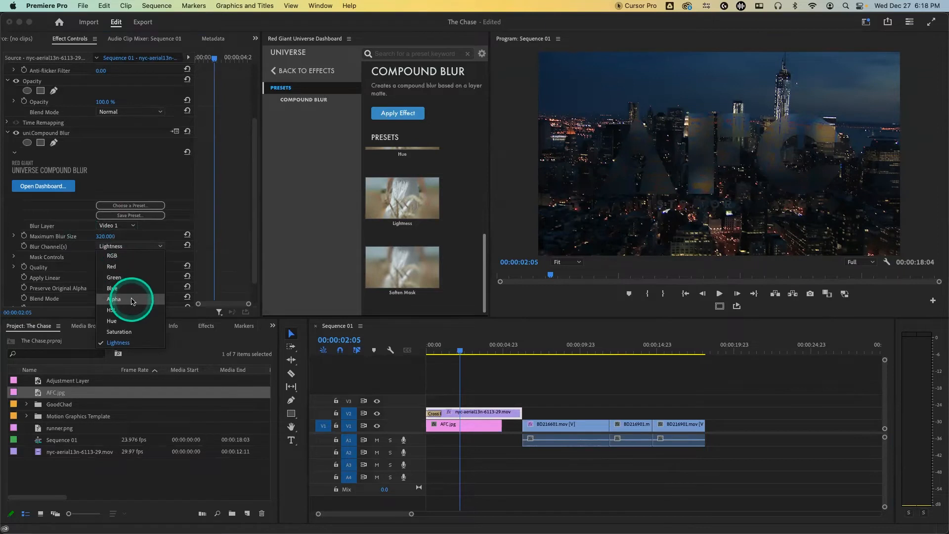
click(142, 255)
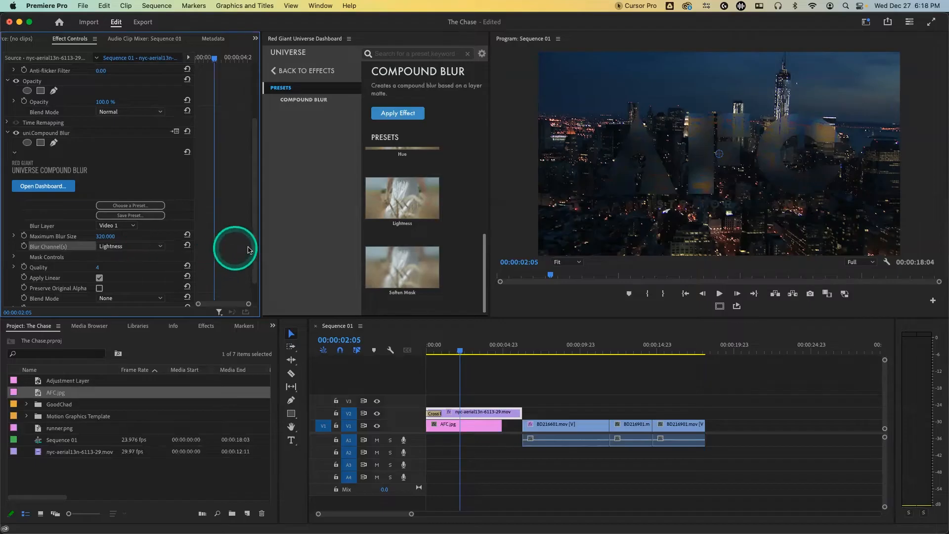
drag(254, 250, 258, 272)
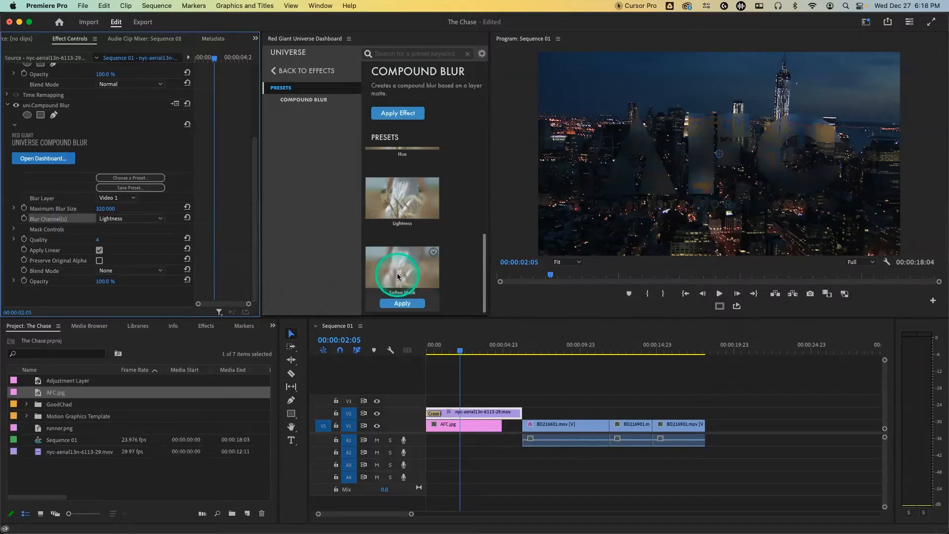
click(401, 304)
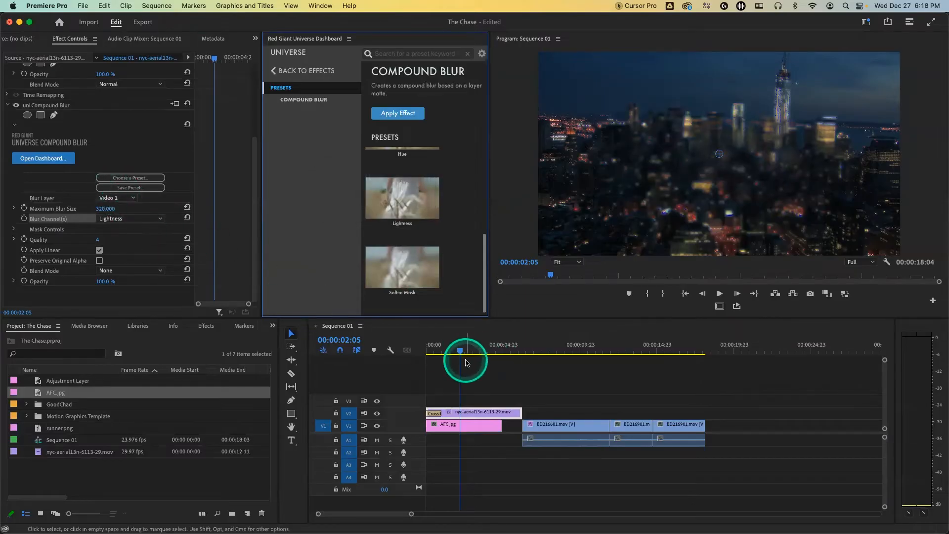
mouse_move(460, 353)
mouse_down()
mouse_move(450, 354)
mouse_move(465, 353)
mouse_up()
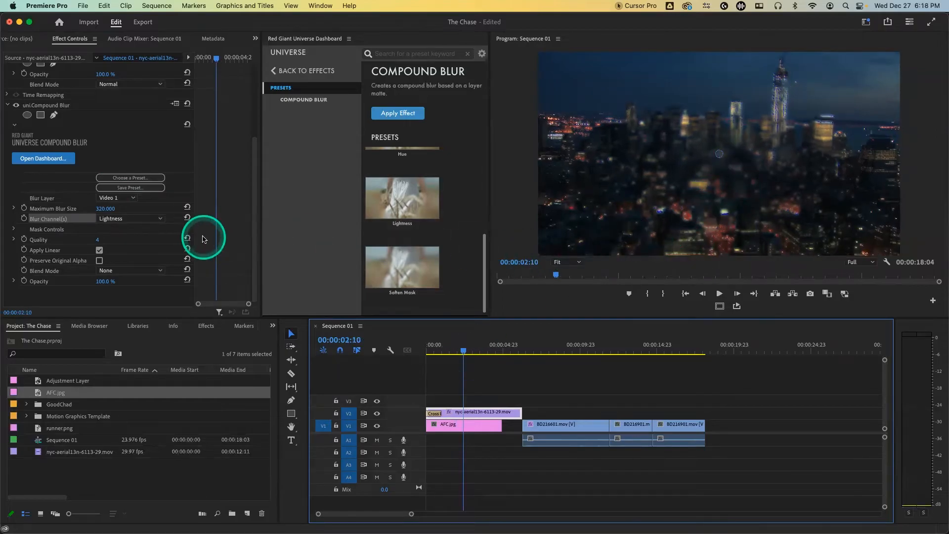
Set the Compound Blur's Maximum Blur Size to 100 and shift its center point horizontally toward the left side of the skyline image
click(108, 208)
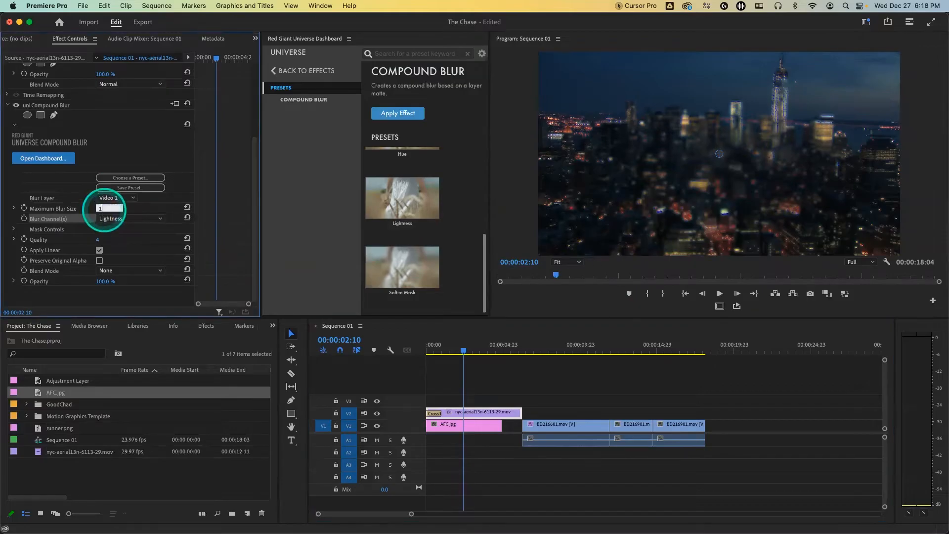
key(Return)
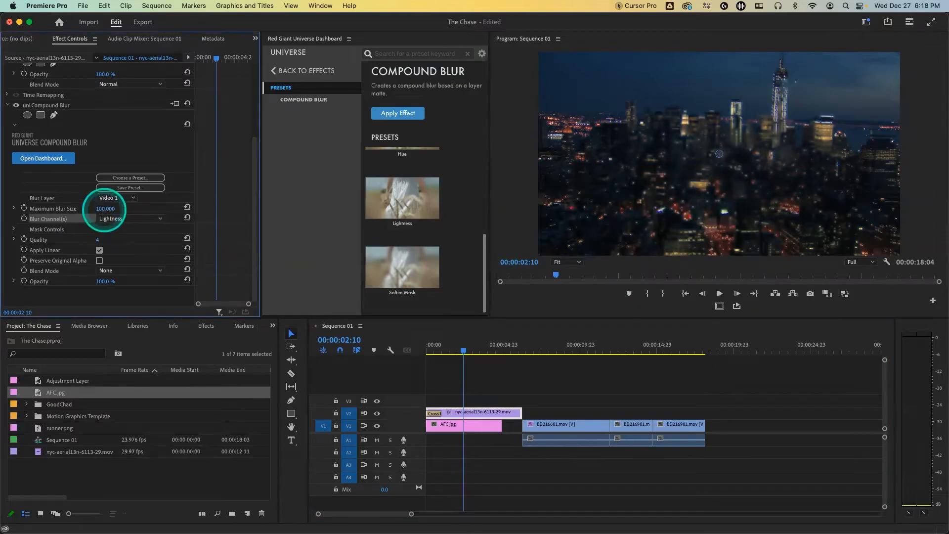
click(719, 157)
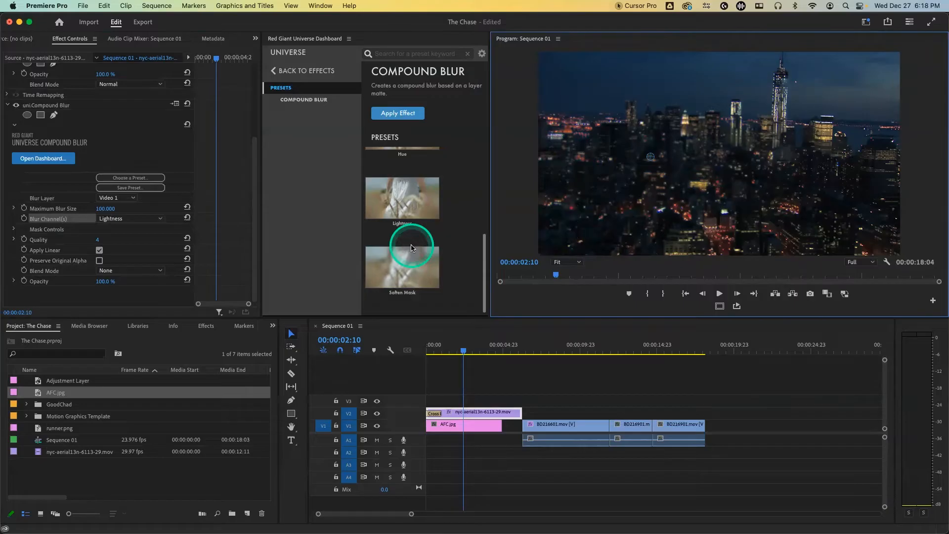
Delete Compound Blur from the skyline clip and move the clip straight down to V1, overwriting AFC.jpg
click(64, 105)
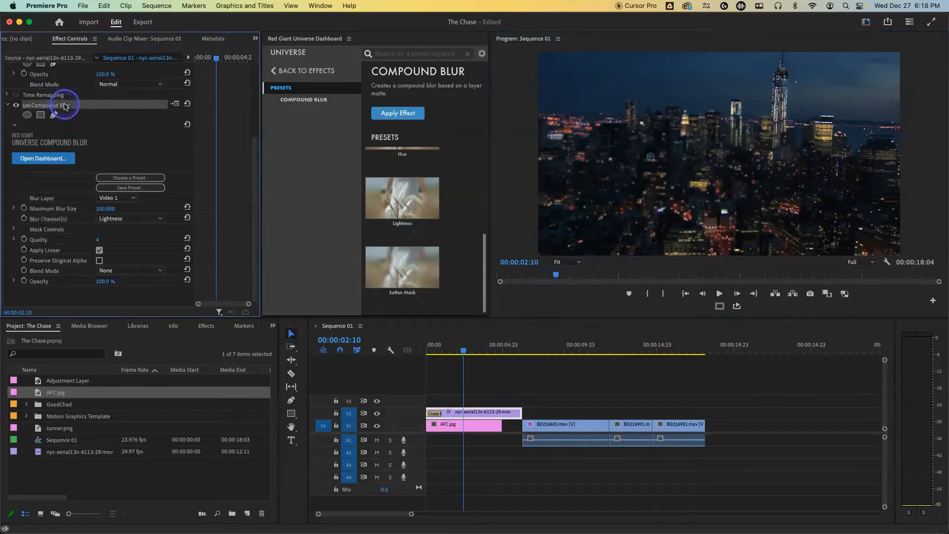
key(Delete)
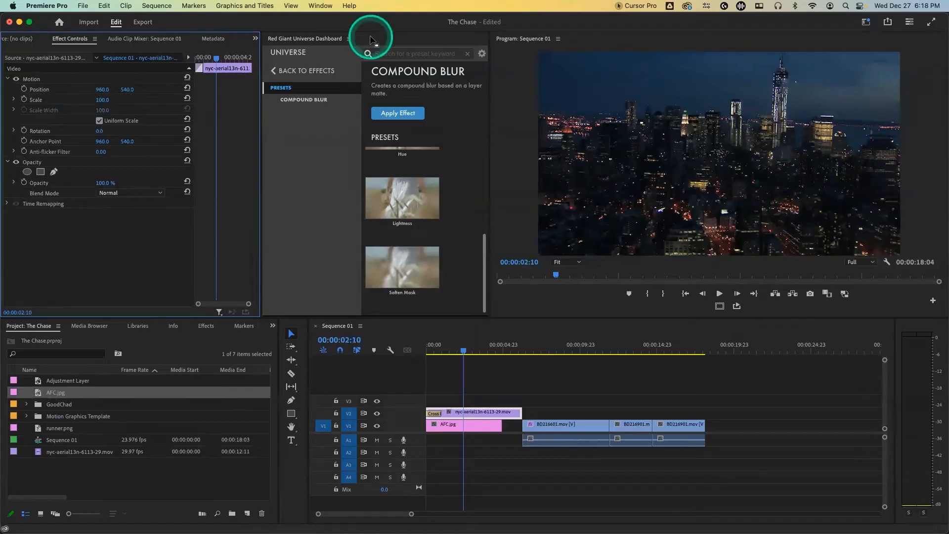
click(274, 72)
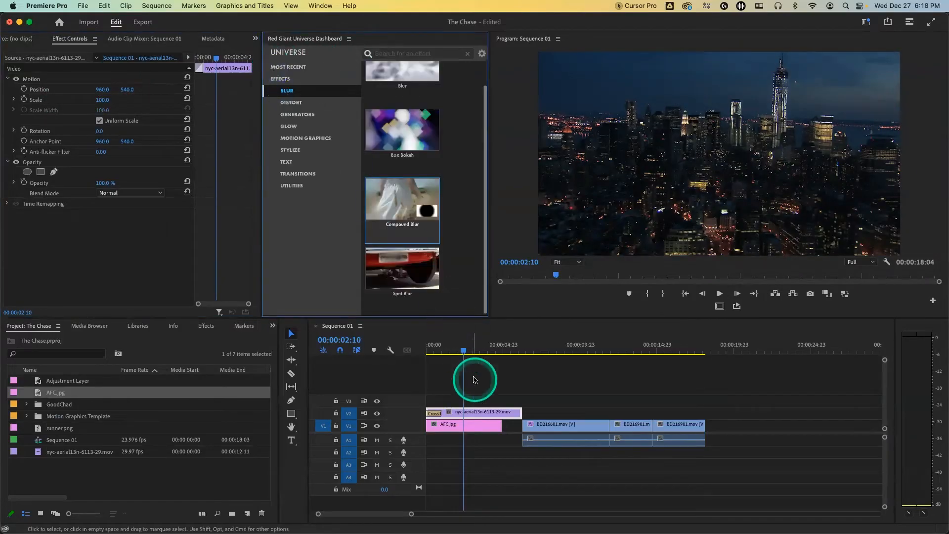
click(484, 425)
drag(483, 413, 482, 425)
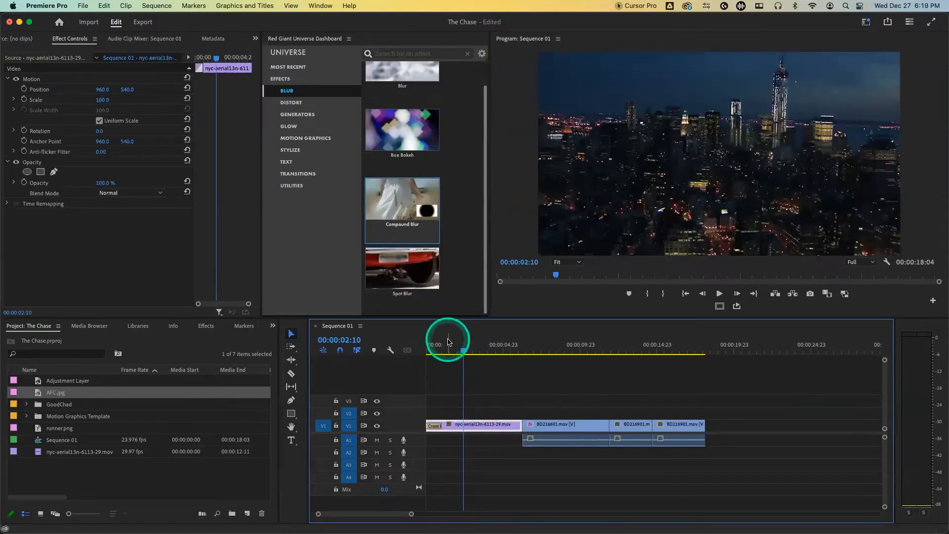
Browse Universe's Distort effects and examine the Chromatic Aberration presets from Chromatic Swirl to Extreme Dirt
mouse_move(421, 235)
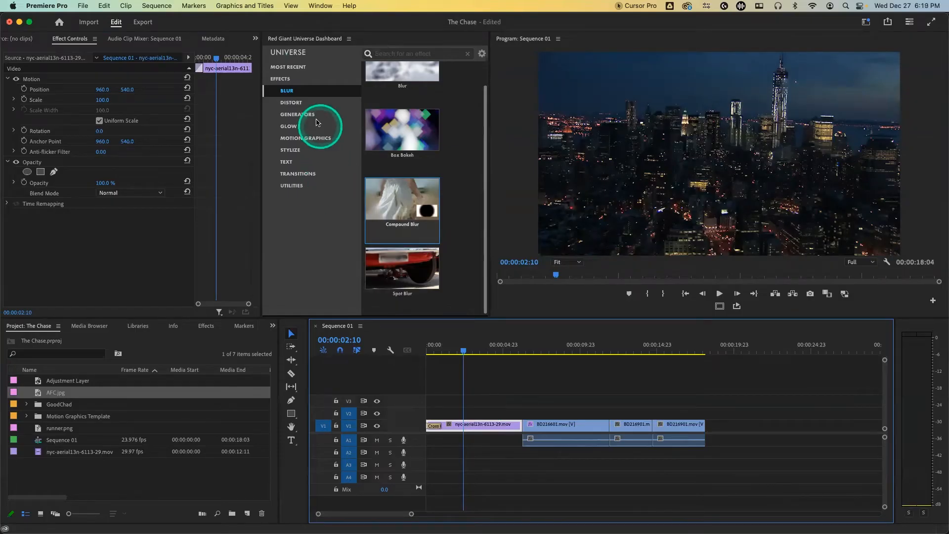
click(296, 102)
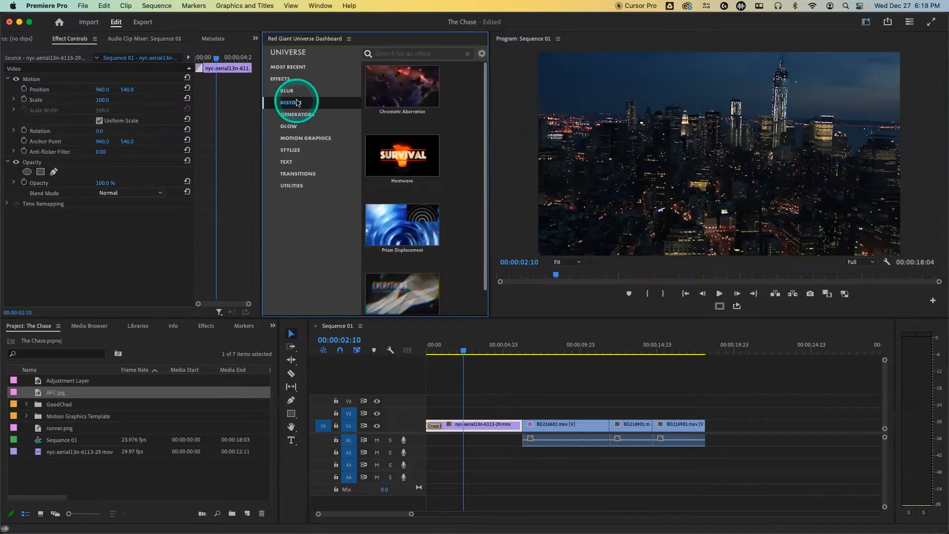
click(372, 82)
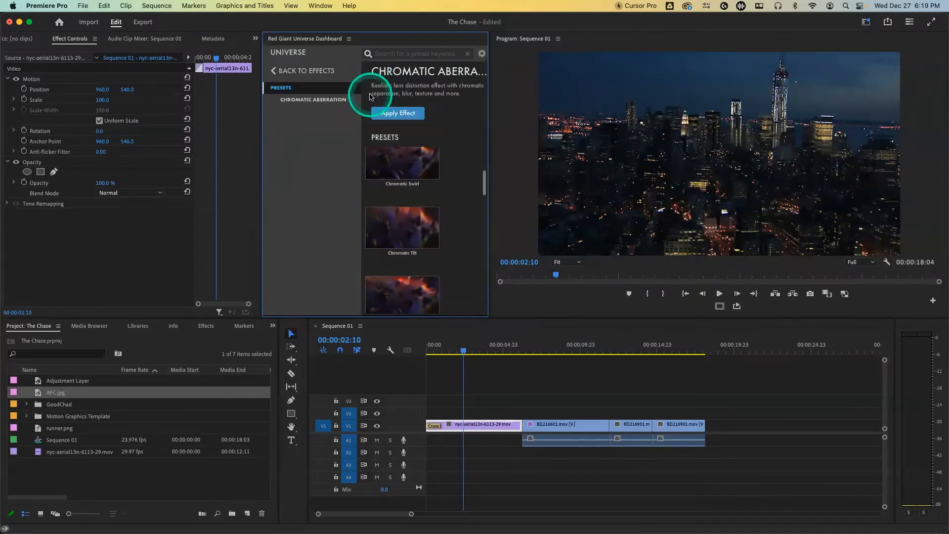
click(277, 70)
mouse_move(383, 89)
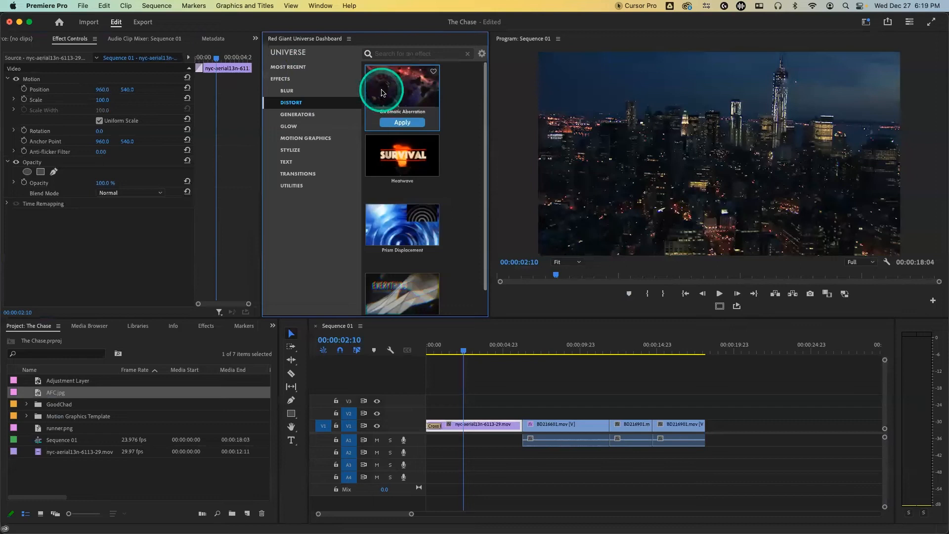
click(406, 94)
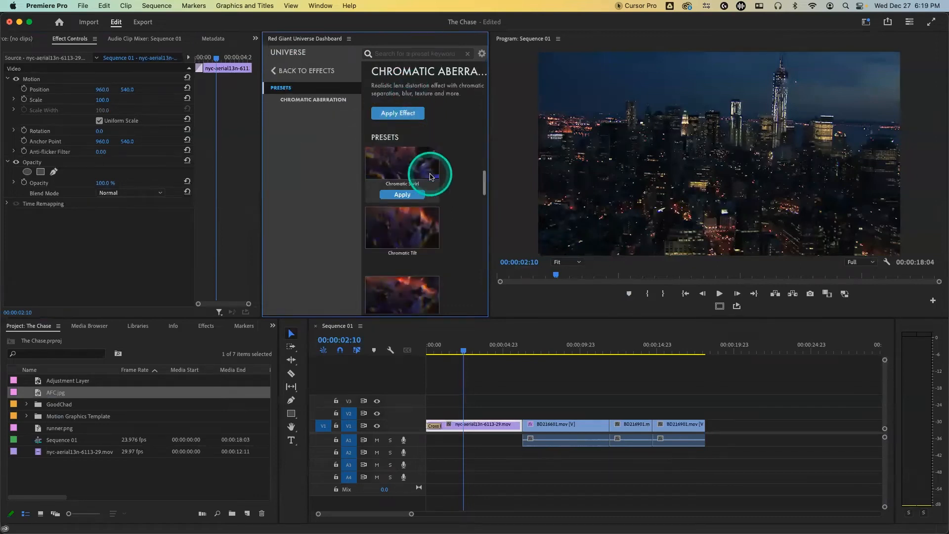
scroll(426, 181, down, 1)
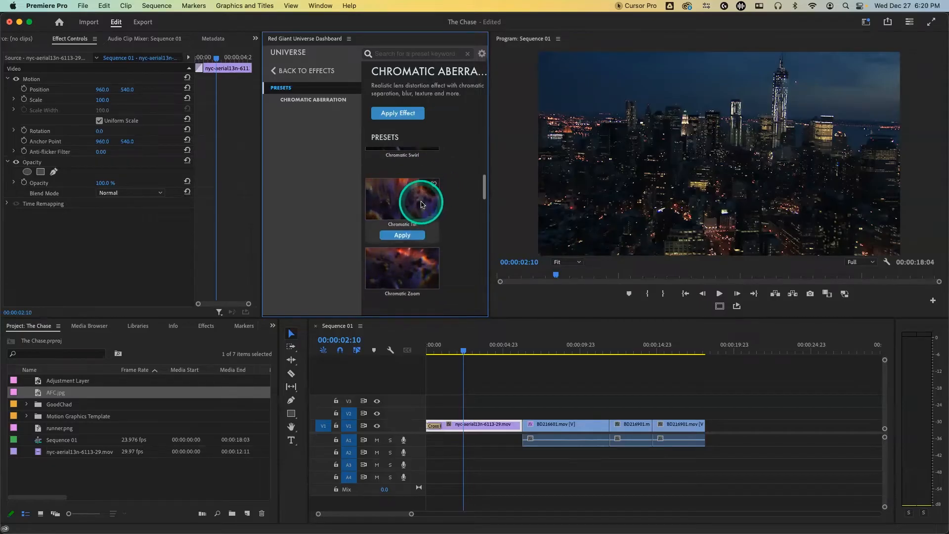
scroll(418, 210, down, 1)
scroll(414, 213, down, 5)
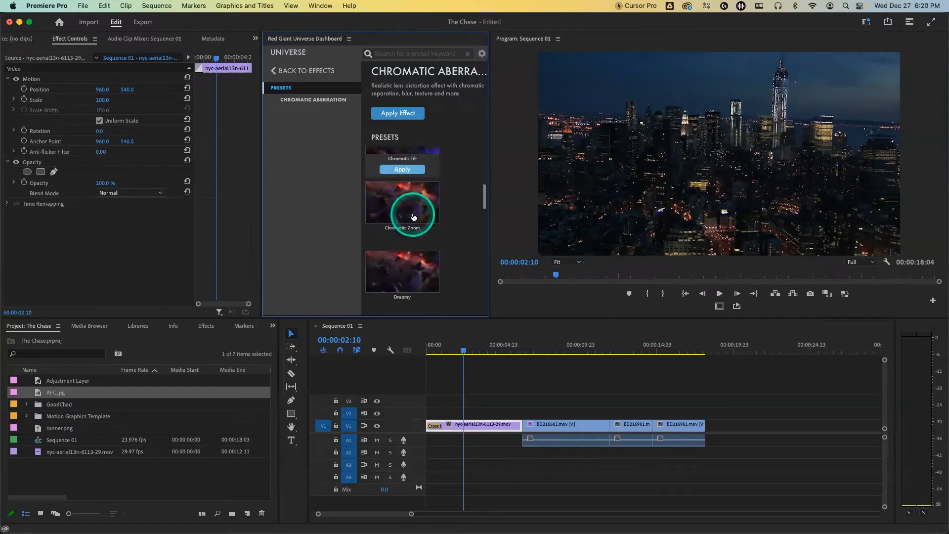
scroll(417, 205, down, 1)
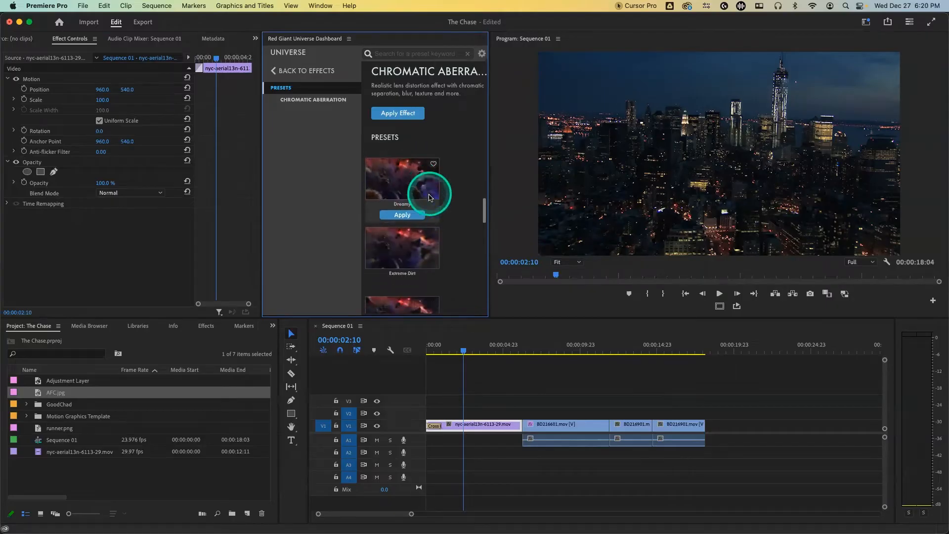
mouse_move(408, 287)
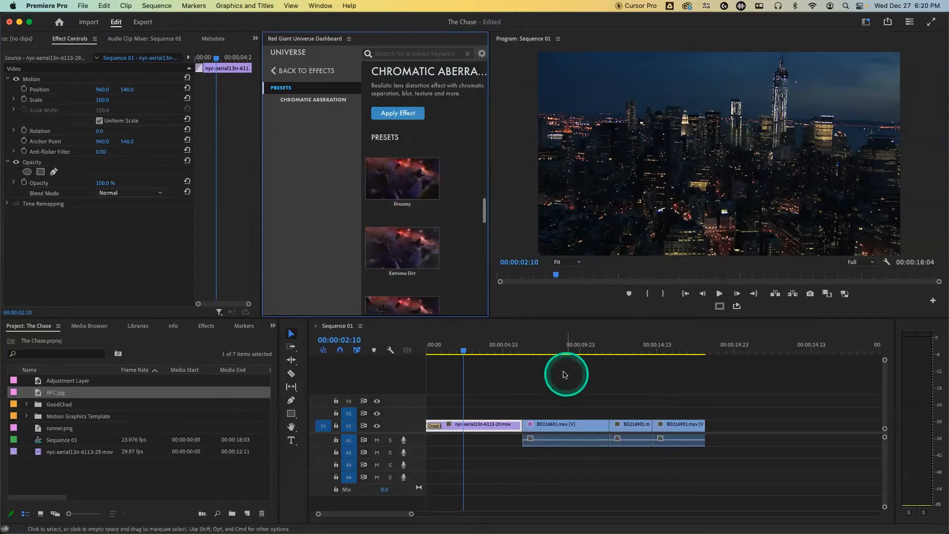
Try to apply the Chromatic Aberration preset Extreme Dirt to BD216601.mov and scrub through the clip
click(557, 349)
mouse_move(406, 284)
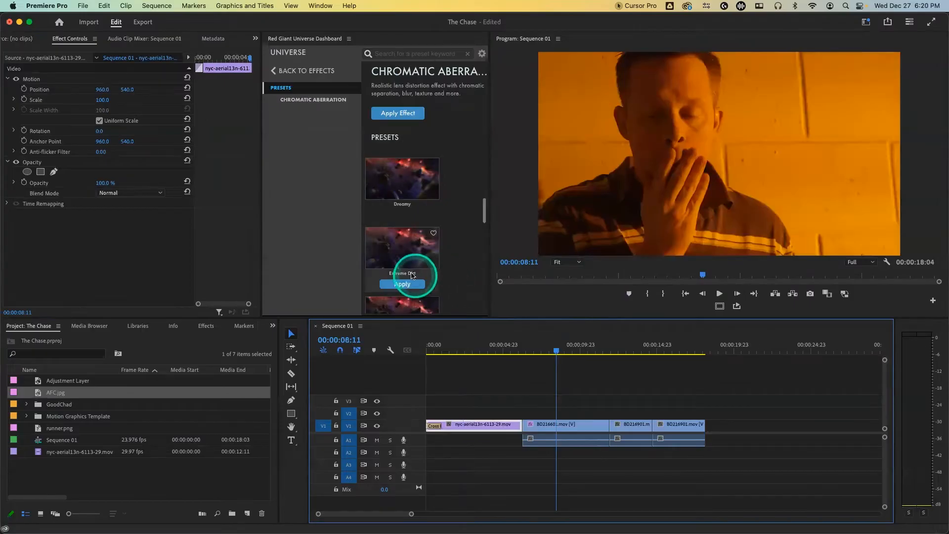
click(408, 286)
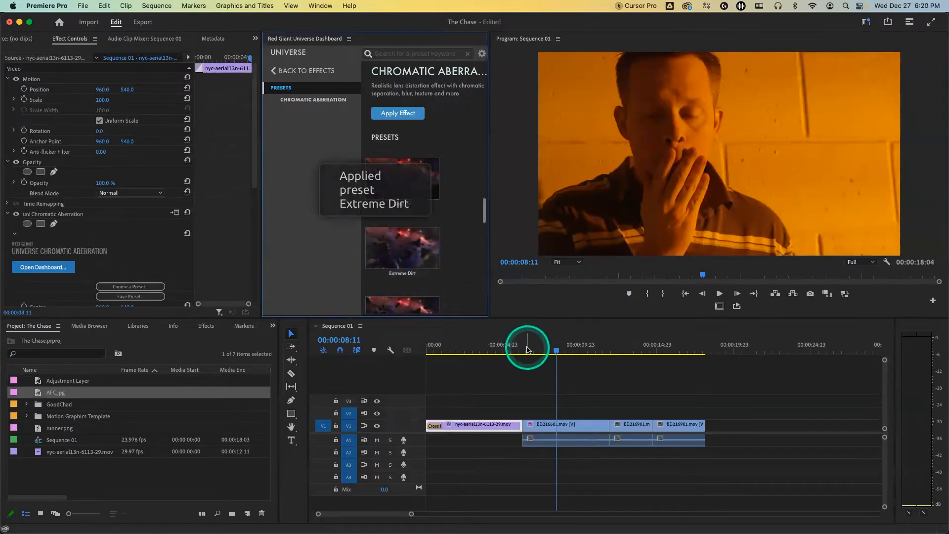
click(545, 353)
mouse_move(566, 355)
mouse_down()
mouse_move(543, 356)
mouse_move(563, 354)
mouse_up()
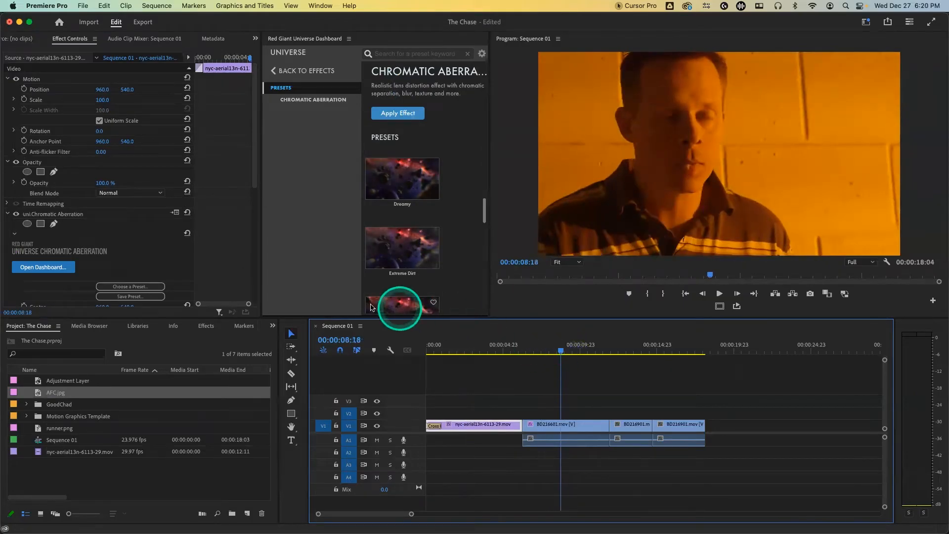
Compare the skyline clip with Chromatic Aberration switched off and on, and delete the effect from it
click(15, 214)
click(16, 216)
click(472, 350)
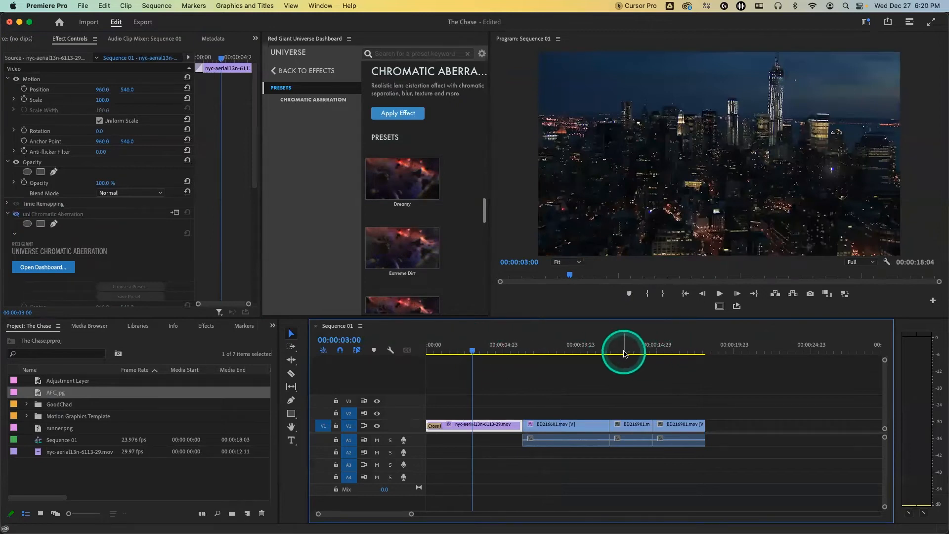
click(16, 214)
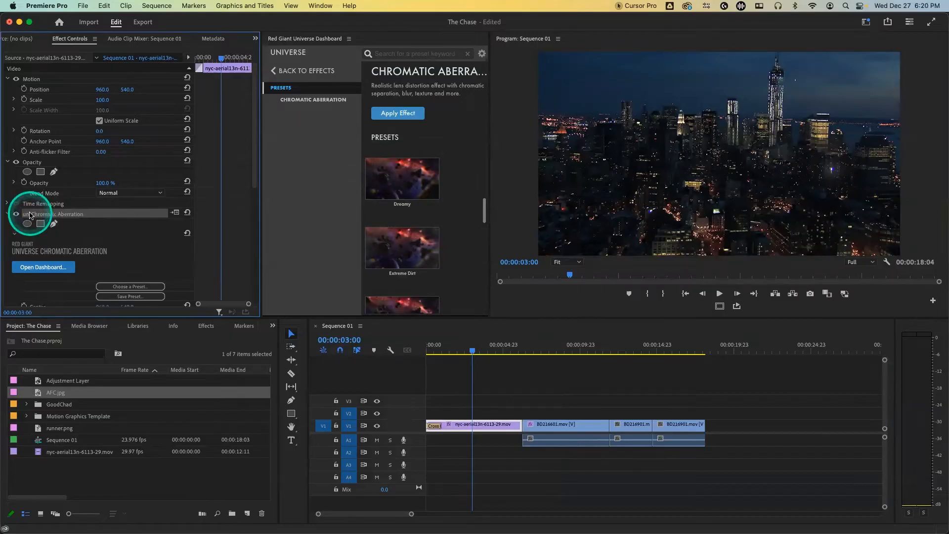
key(Delete)
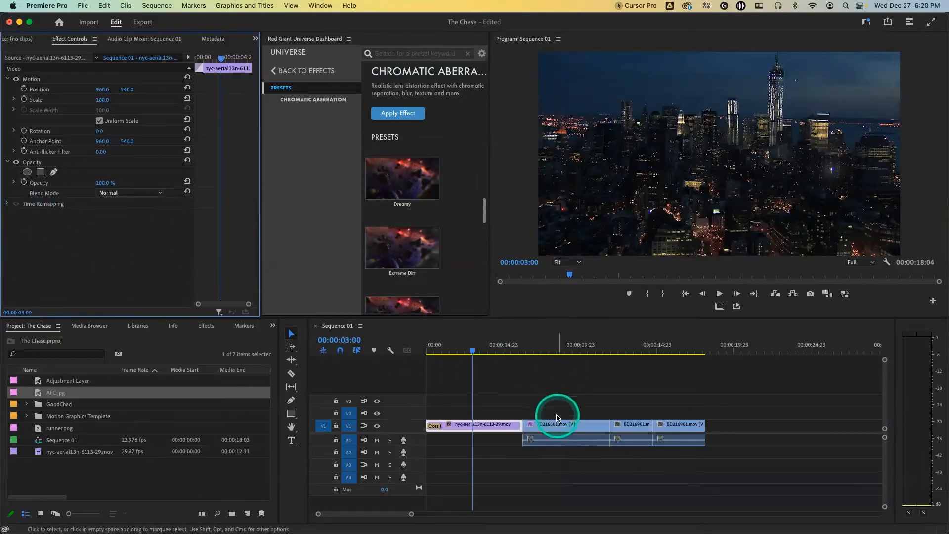
Apply the Chromatic Aberration preset Extreme Dirt to the clip BD216601.mov on V1
click(562, 429)
click(558, 346)
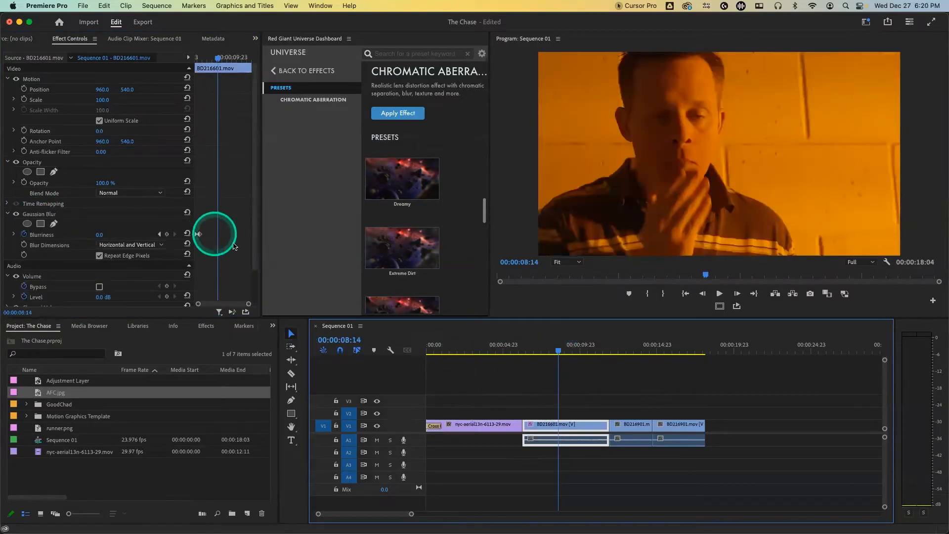
click(414, 284)
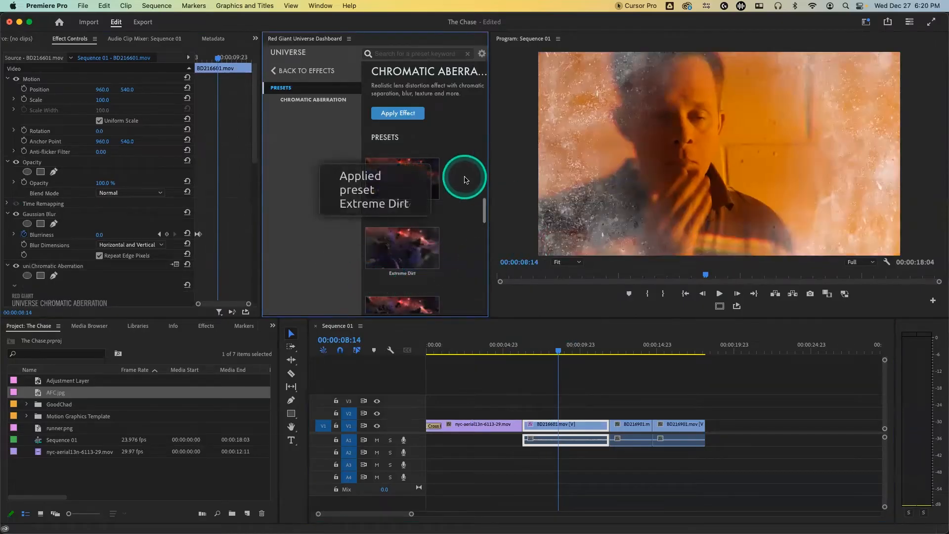
Delete the Gaussian Blur effect from BD216601.mov
mouse_move(384, 215)
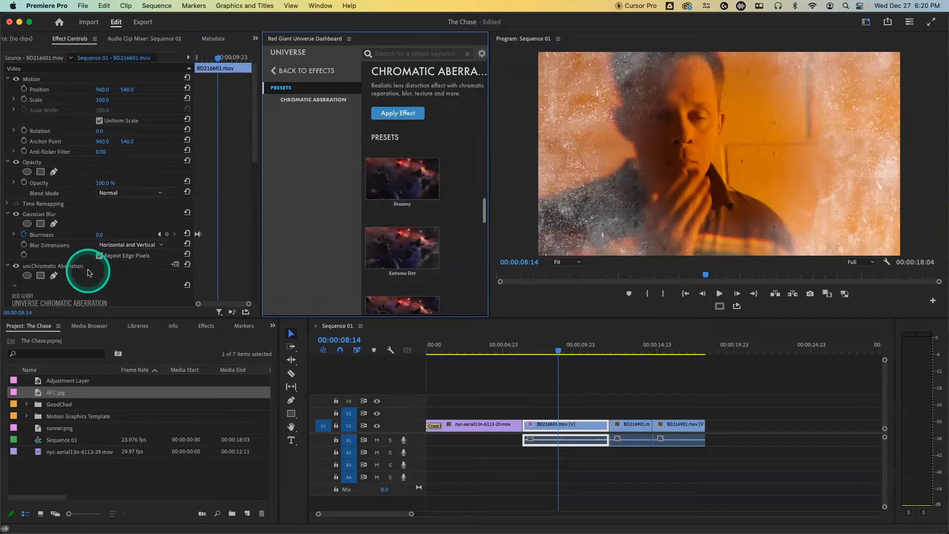
scroll(88, 272, down, 2)
scroll(88, 273, down, 2)
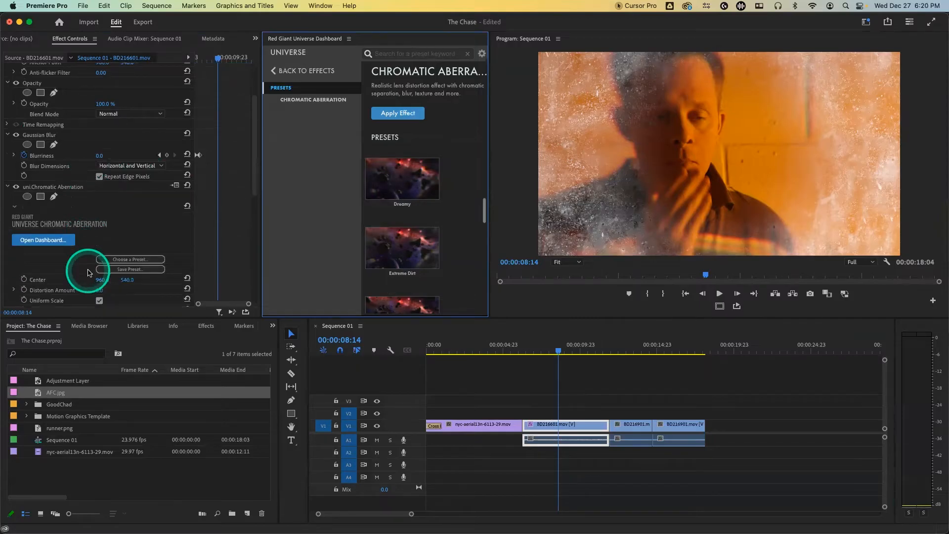
click(42, 135)
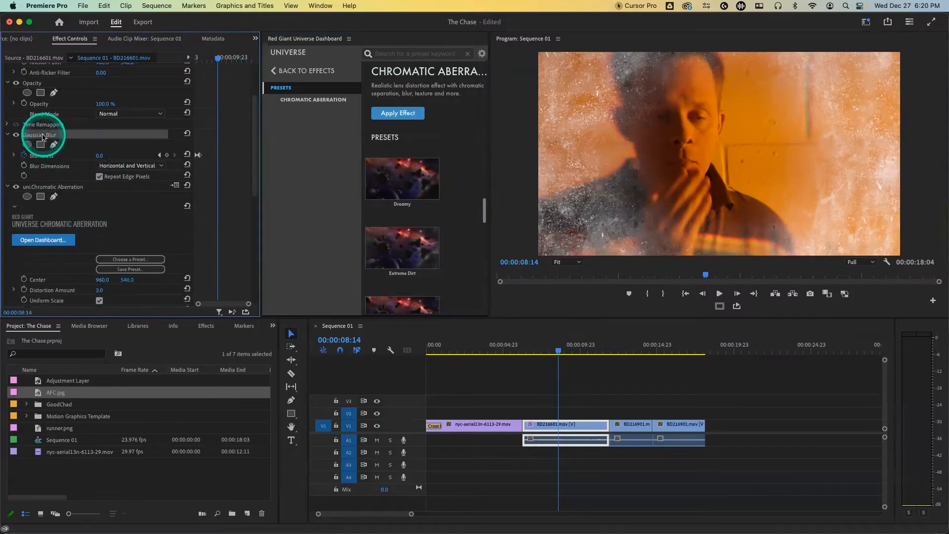
key(Delete)
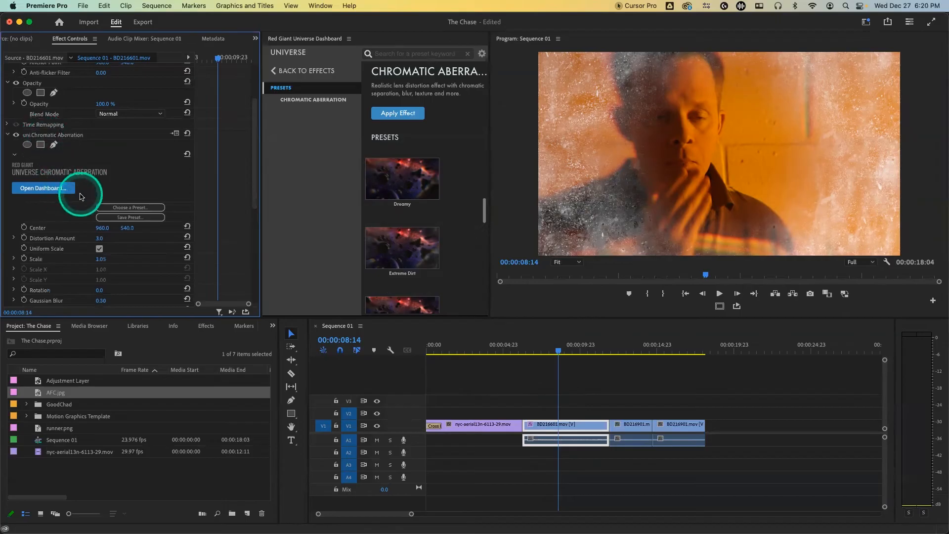
Examine the Chromatic Aberration parameters on BD216601.mov, from Distortion Amount and Scale down to Passes and Reverse
scroll(79, 195, down, 2)
scroll(81, 197, down, 4)
scroll(80, 197, down, 4)
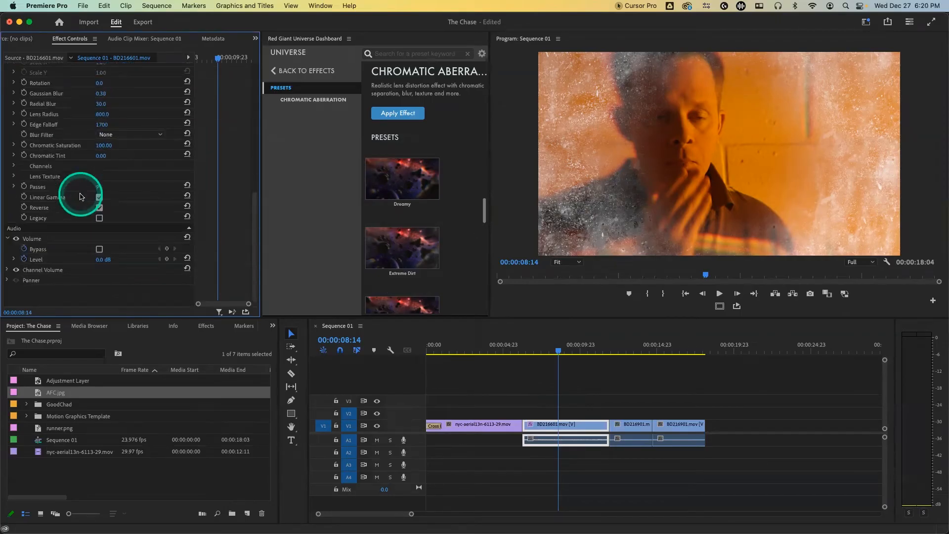
scroll(81, 197, up, 2)
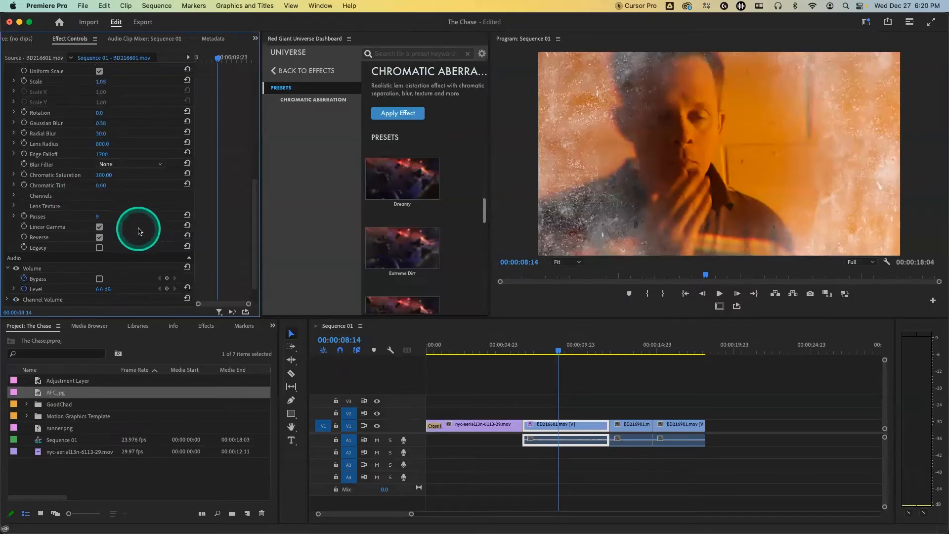
scroll(74, 213, down, 2)
scroll(73, 212, up, 2)
scroll(73, 213, up, 6)
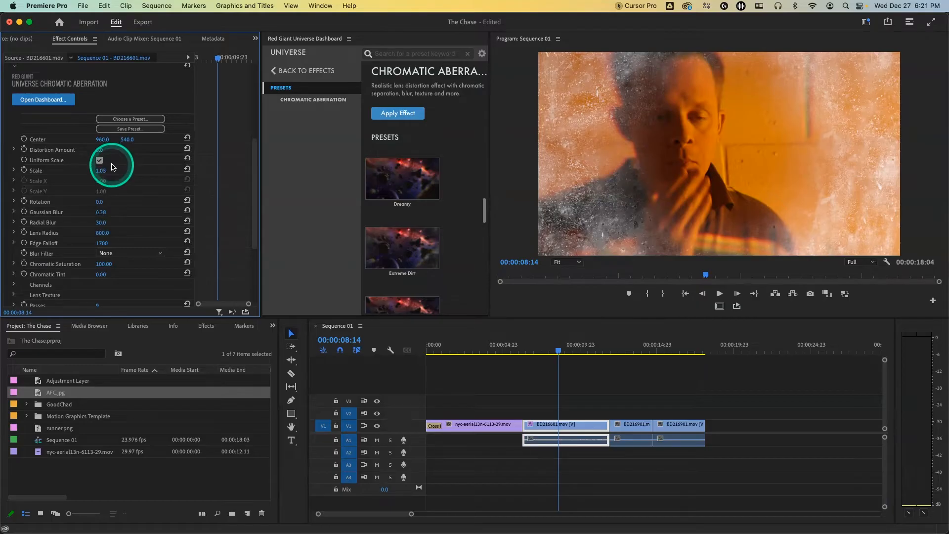
Delete the Chromatic Aberration effect from BD216601.mov
scroll(87, 148, up, 6)
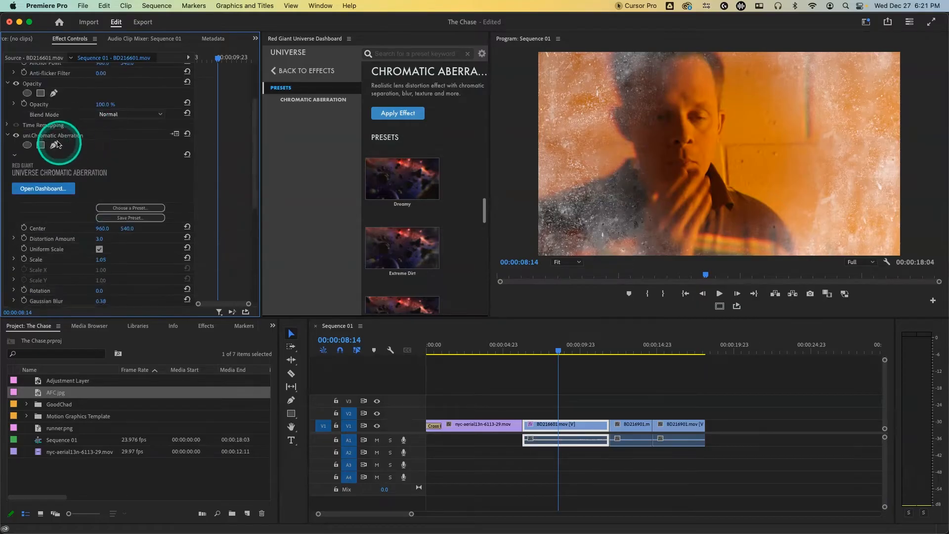
click(55, 136)
key(Delete)
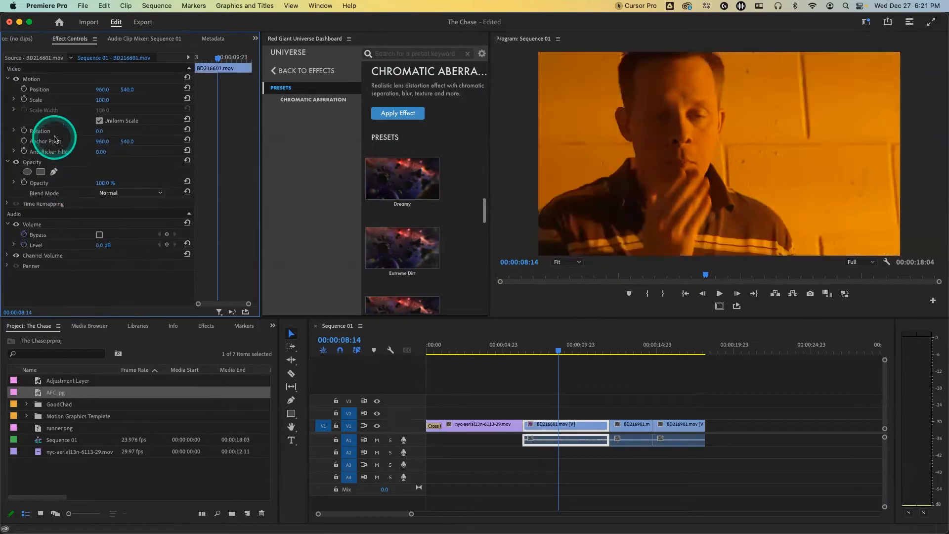
Apply the Chromatic Aberration preset Heavy Viewfinder to BD216601.mov
mouse_move(378, 238)
scroll(379, 237, down, 3)
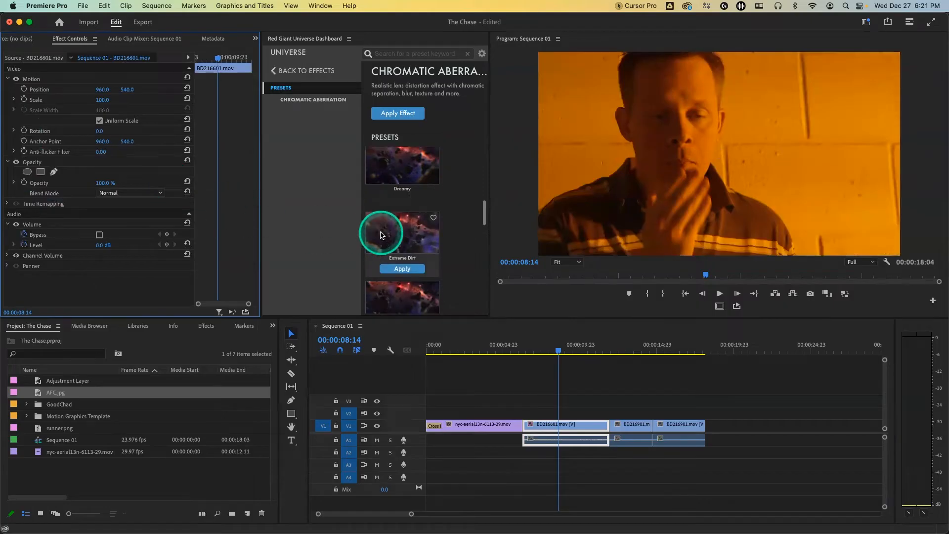
scroll(381, 235, down, 2)
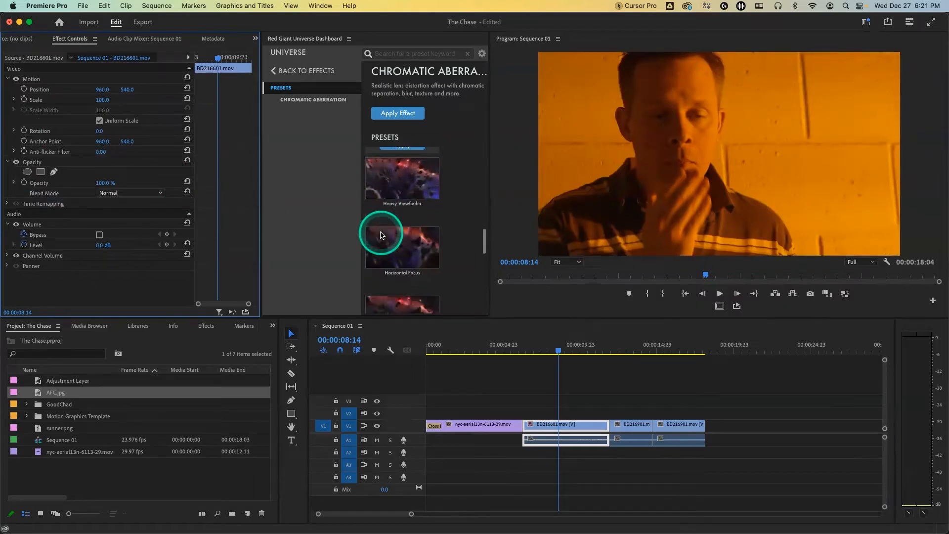
mouse_move(413, 216)
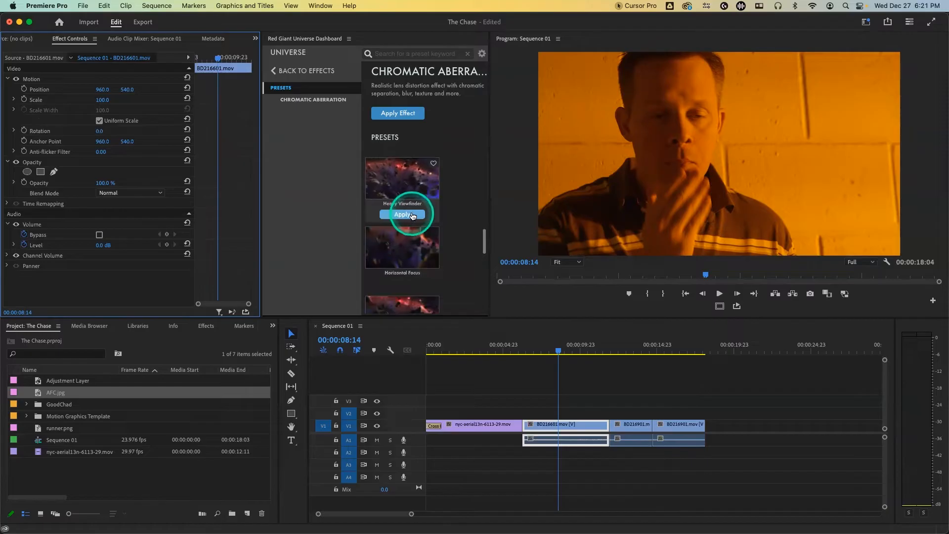
click(412, 215)
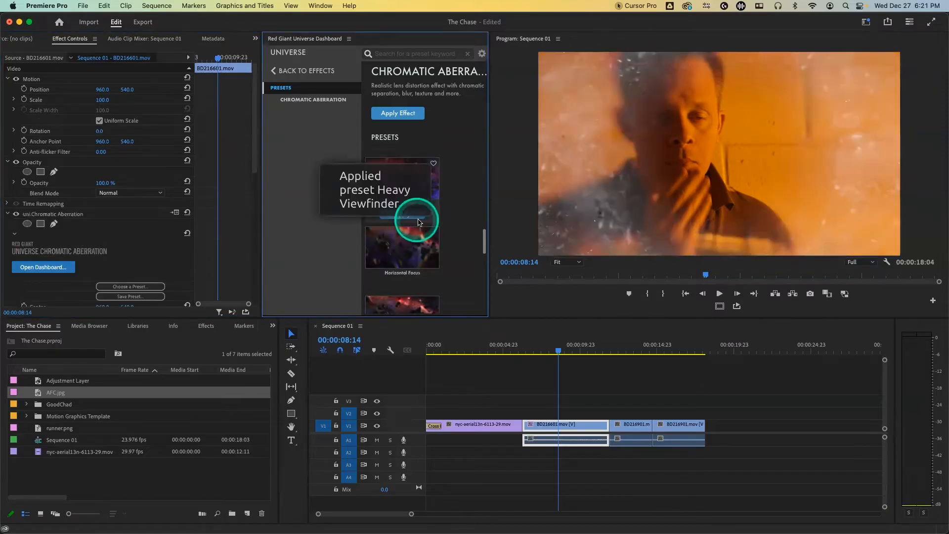
Try the Chromatic Aberration preset Vertical Focus on BD216601.mov and delete the effect from the clip
scroll(417, 223, down, 3)
scroll(417, 231, down, 5)
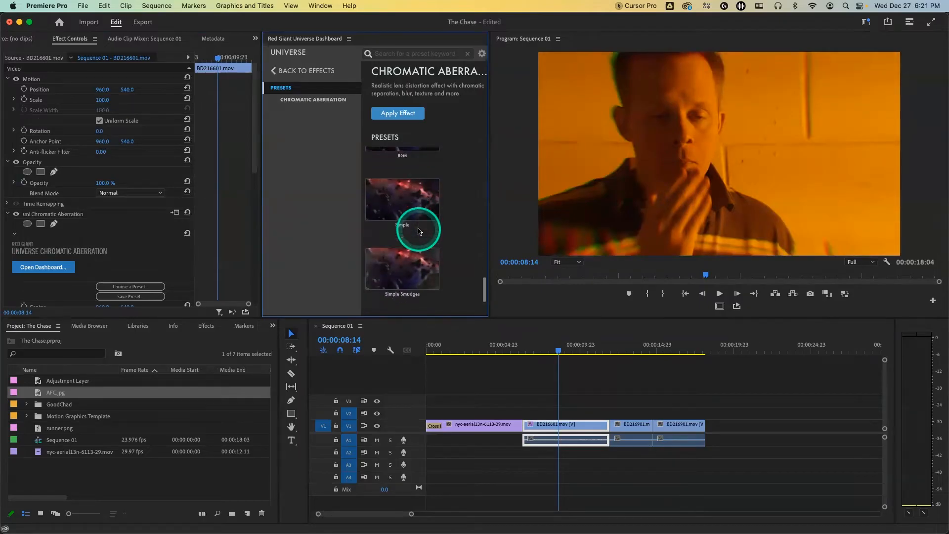
scroll(418, 231, down, 2)
scroll(418, 231, down, 2)
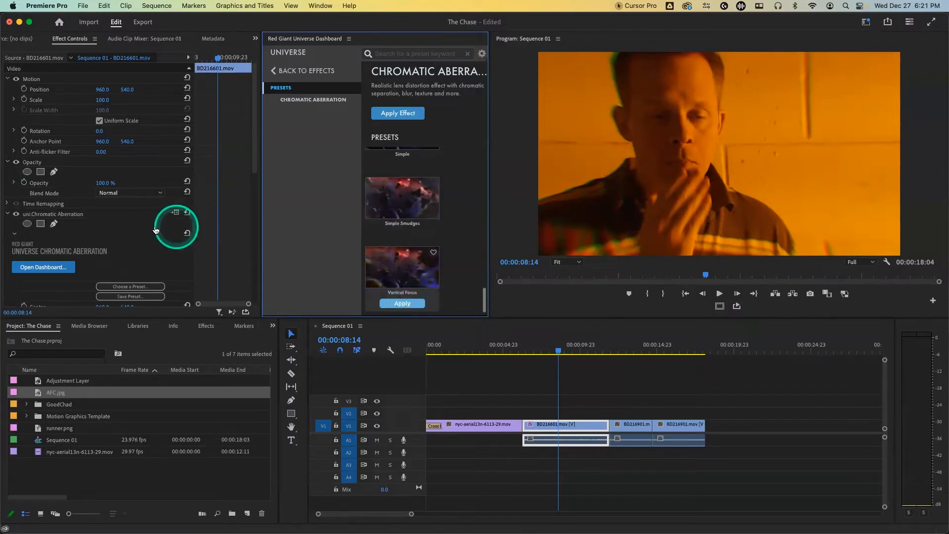
click(65, 215)
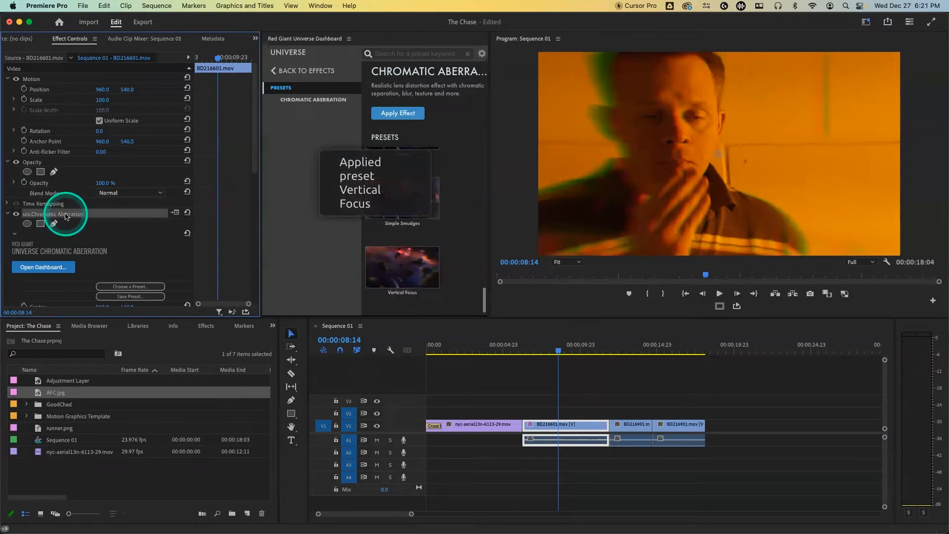
key(Delete)
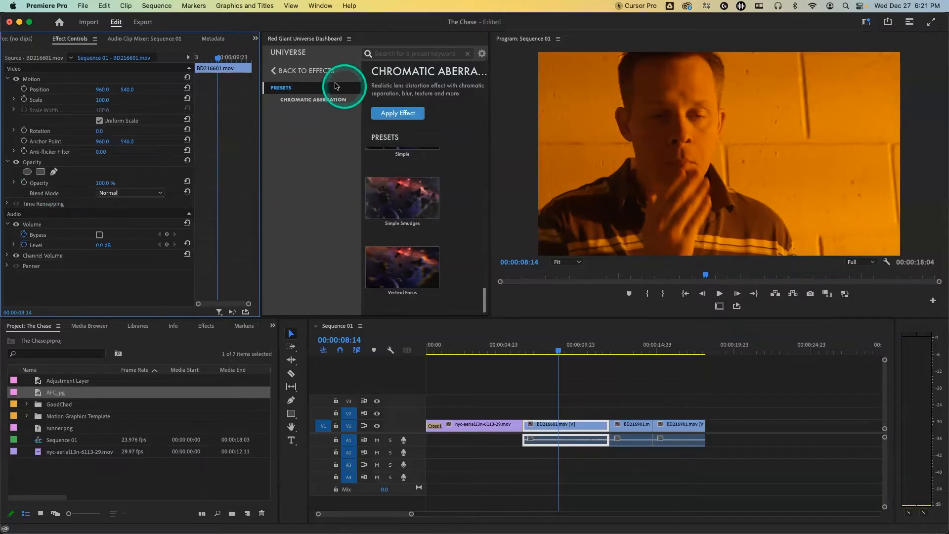
Return to the Distort effects list and add the text IT'S REALLY HOT OUT! over BD216601.mov at 00:00:07:08
click(274, 70)
mouse_move(415, 165)
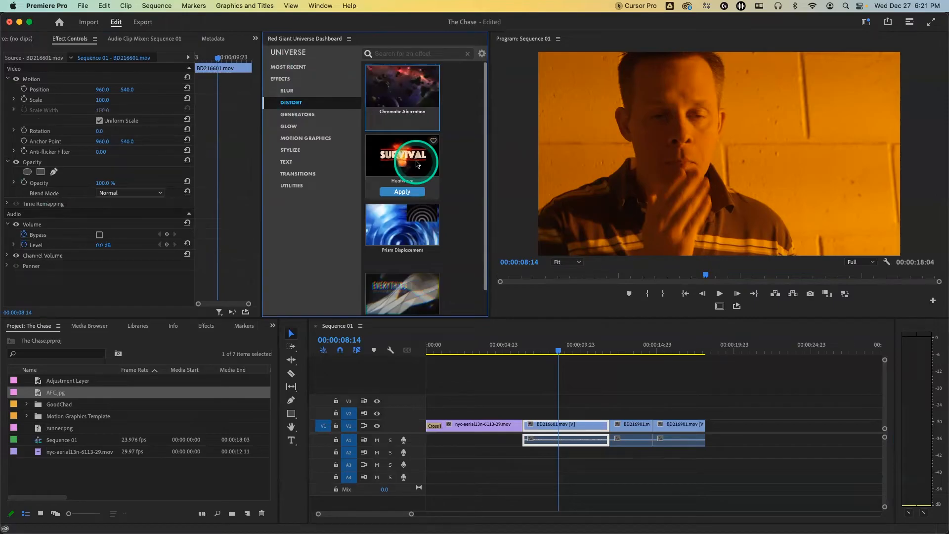
click(554, 349)
drag(553, 348, 539, 349)
click(425, 402)
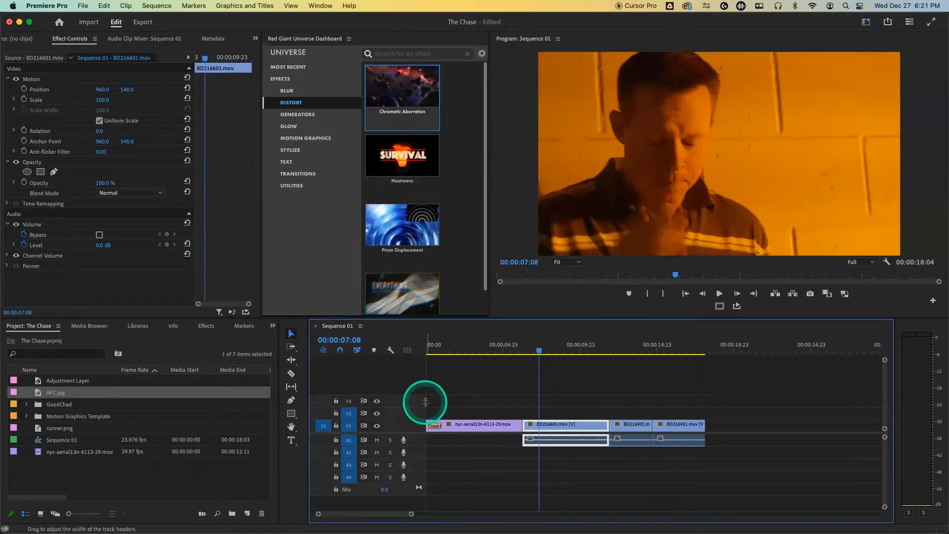
click(291, 440)
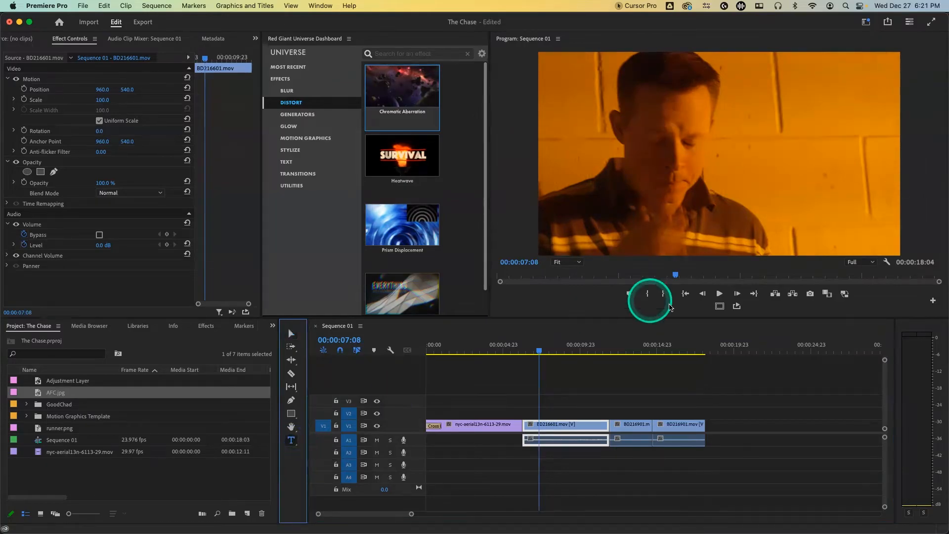
click(591, 139)
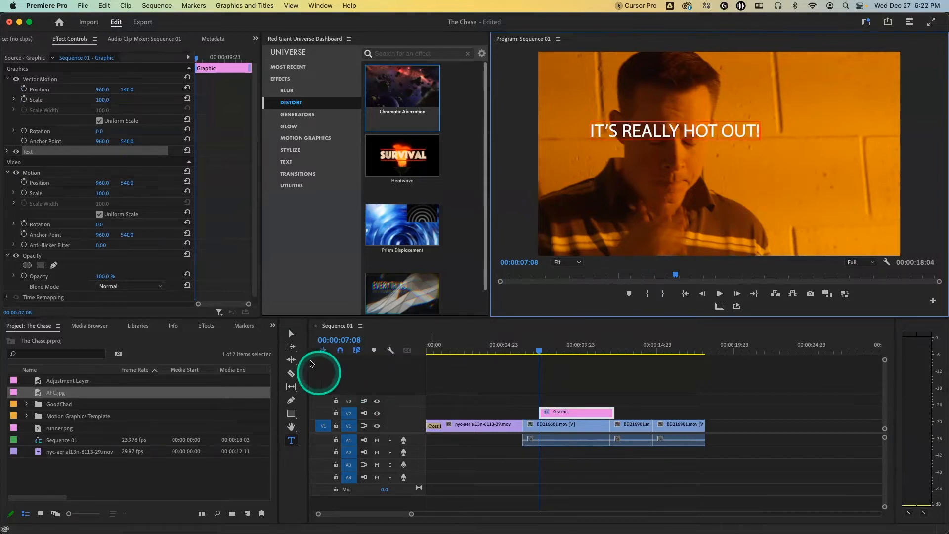
Move the IT'S REALLY HOT OUT! title closer to the middle of the frame and set its font to Impact
click(292, 334)
drag(642, 132, 667, 140)
click(9, 157)
click(7, 152)
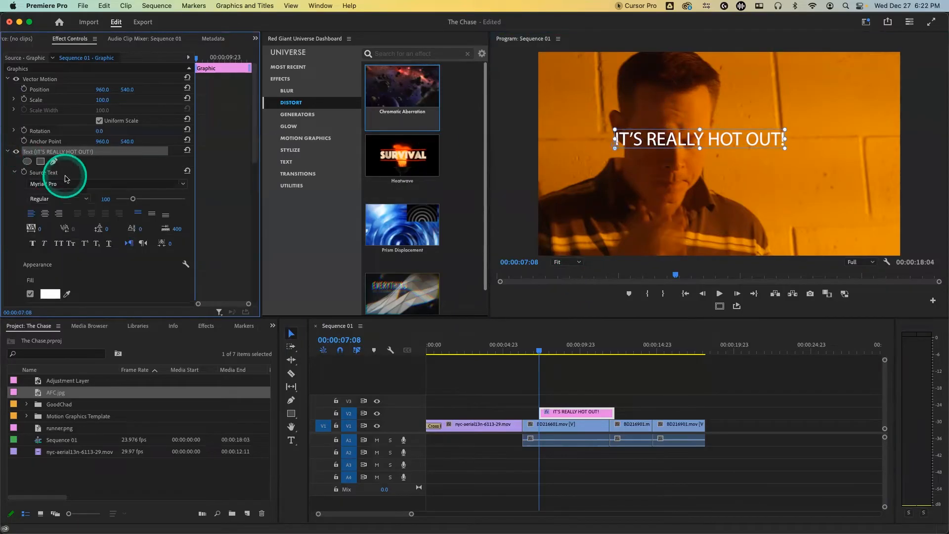
click(71, 184)
text(imp)
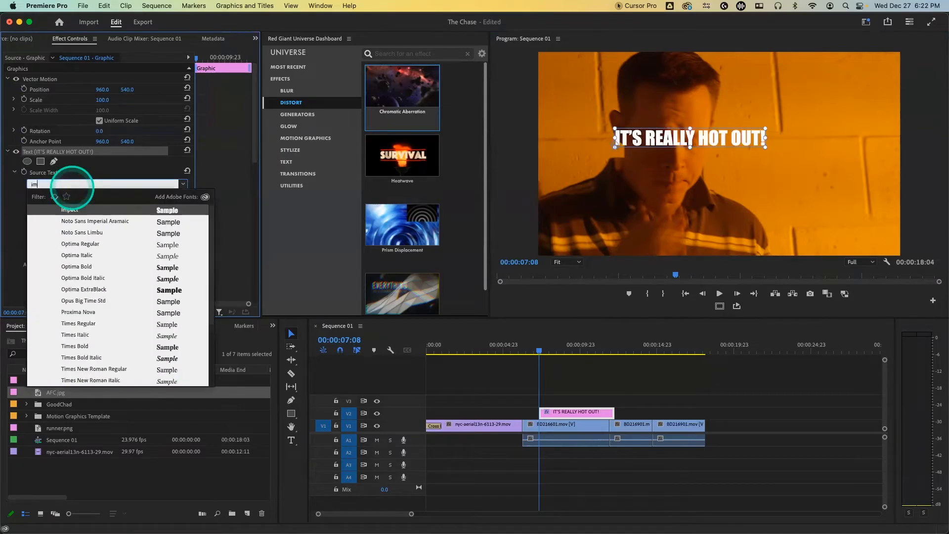
key(Return)
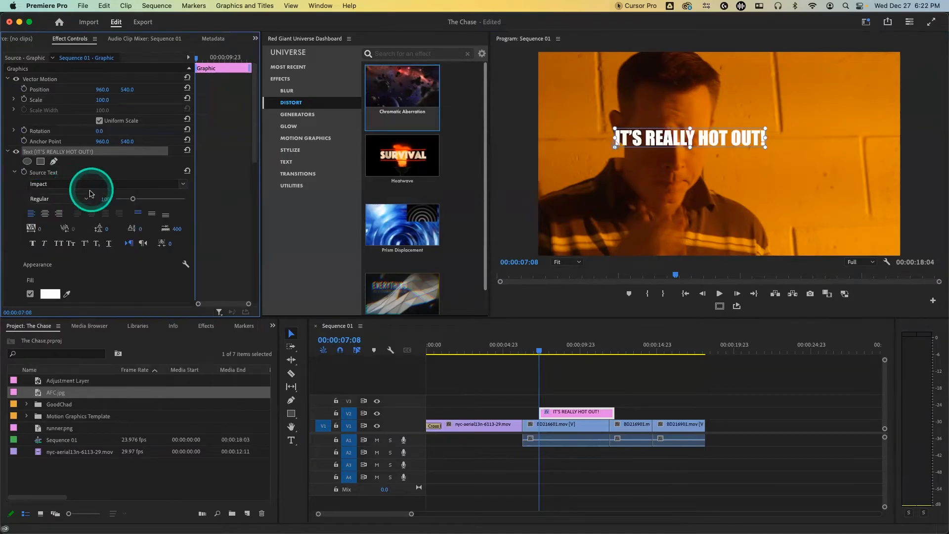
Enlarge the title to font size 181 and center it in the frame with centered text alignment
drag(100, 198, 105, 198)
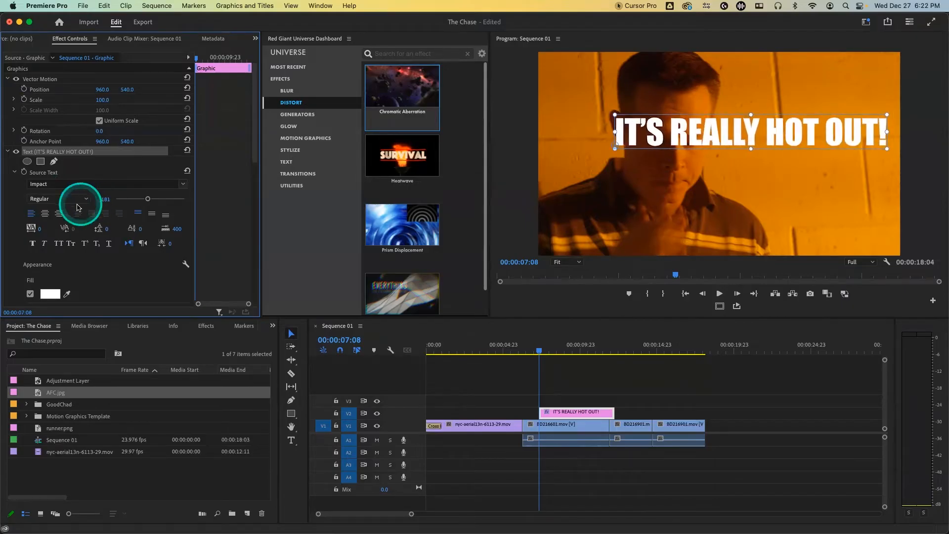
click(44, 213)
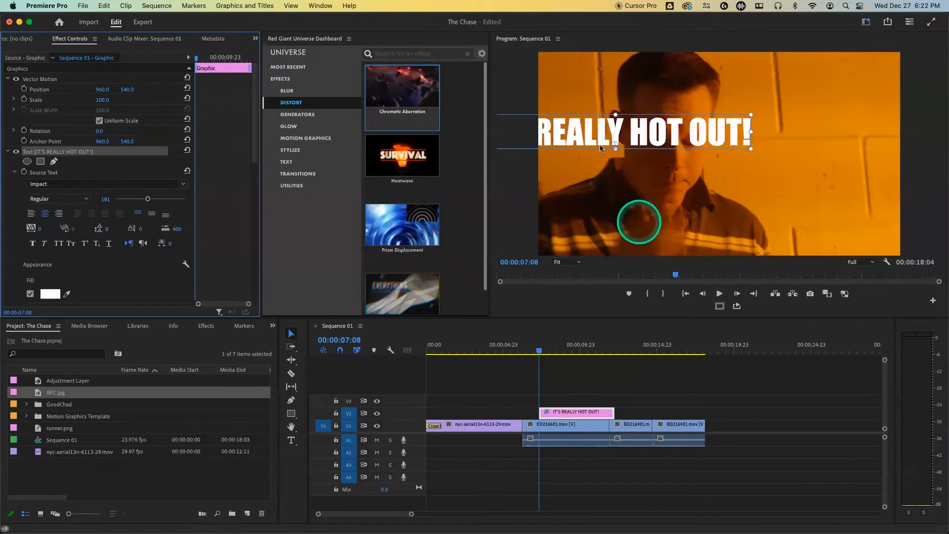
drag(596, 141, 694, 154)
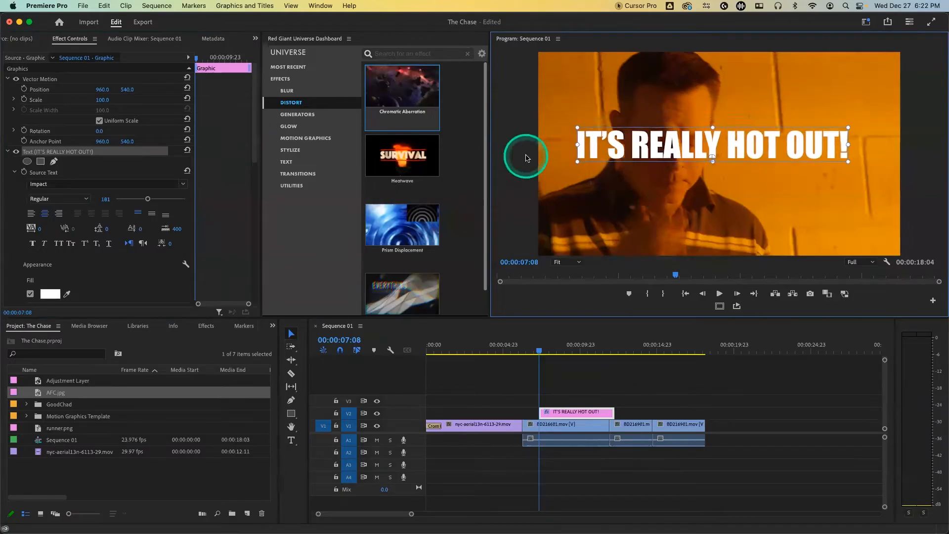
Apply the Heatwave preset Superhot to the IT'S REALLY HOT OUT! title
click(437, 158)
scroll(436, 165, down, 3)
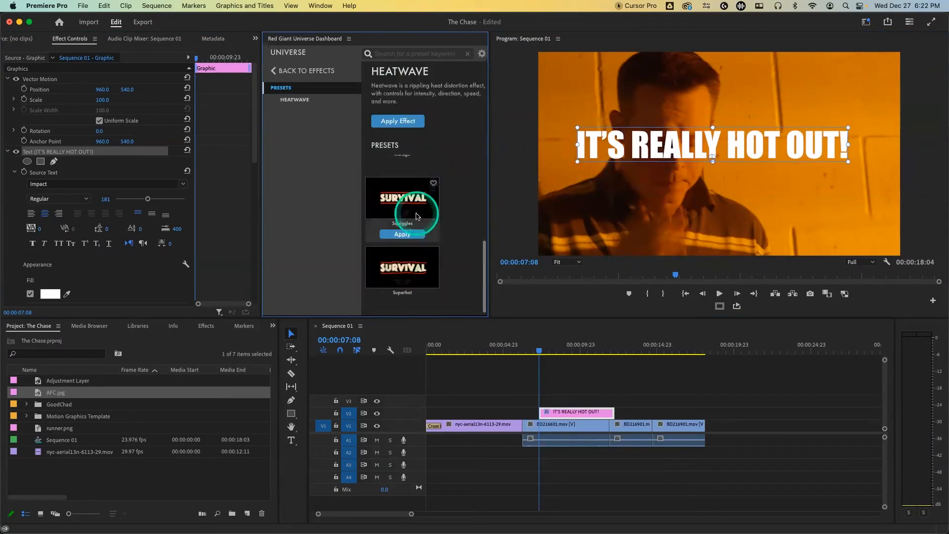
mouse_move(402, 303)
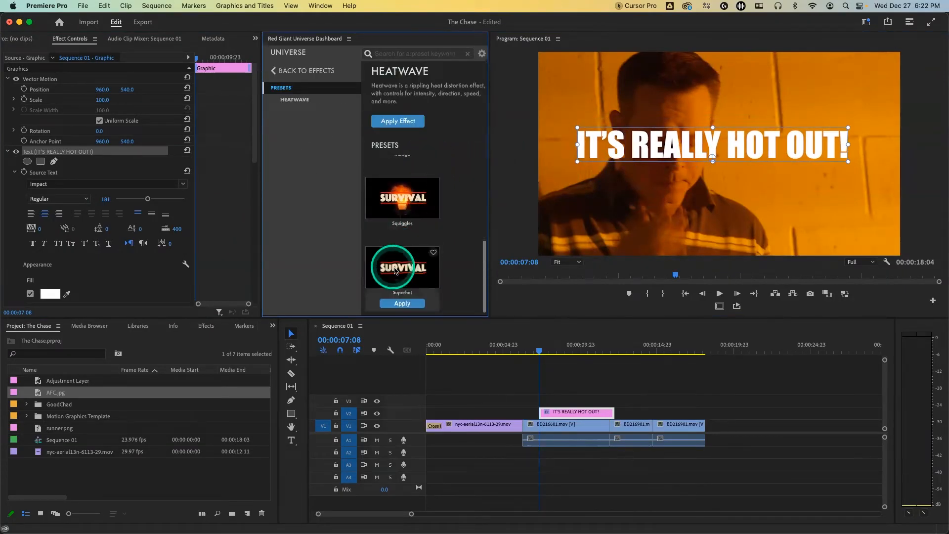
click(403, 304)
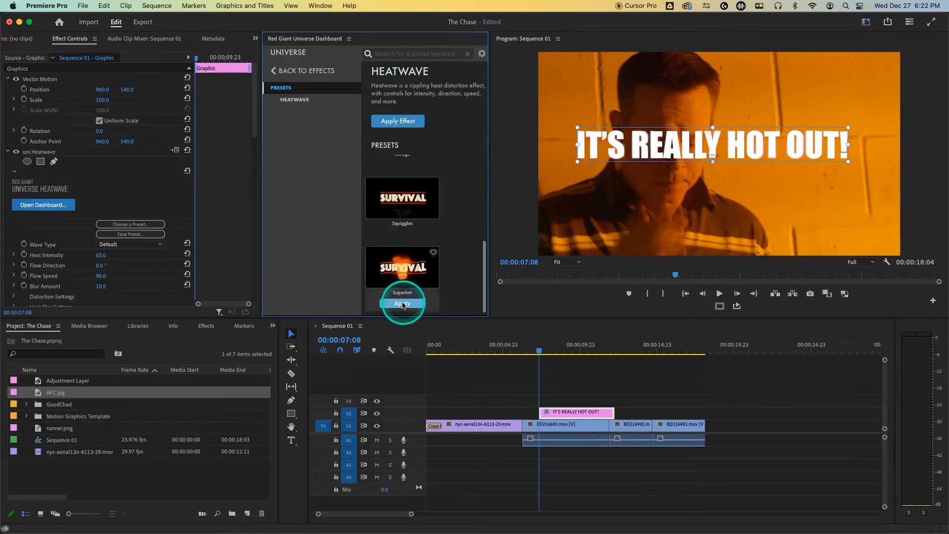
Play back the title with the Superhot look and delete the Heatwave effect from it
click(537, 351)
key(space)
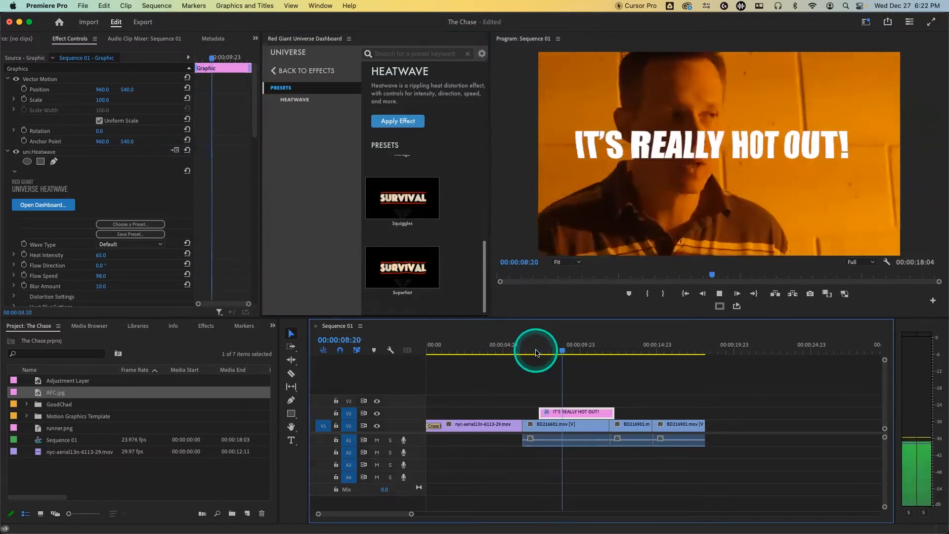
key(space)
mouse_move(547, 349)
mouse_down()
mouse_move(568, 346)
mouse_move(546, 345)
mouse_up()
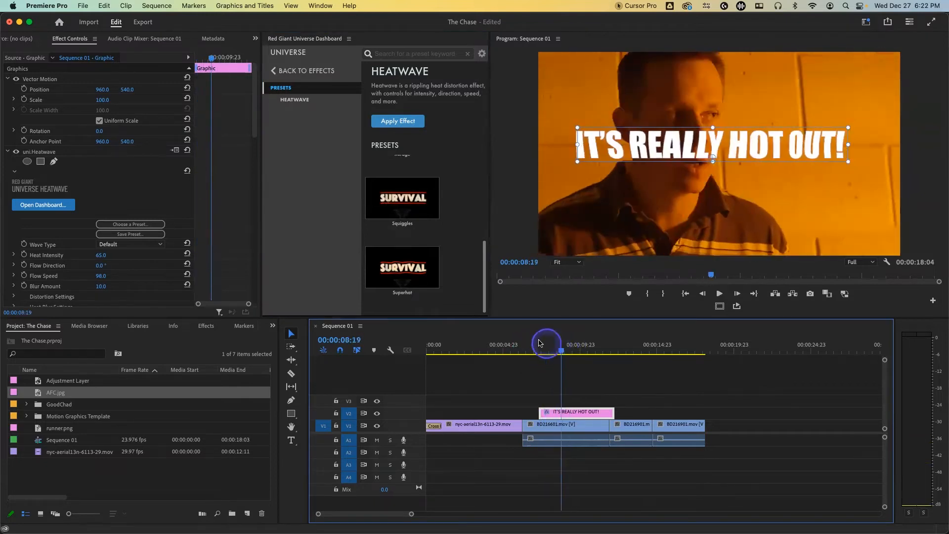
click(42, 153)
key(Delete)
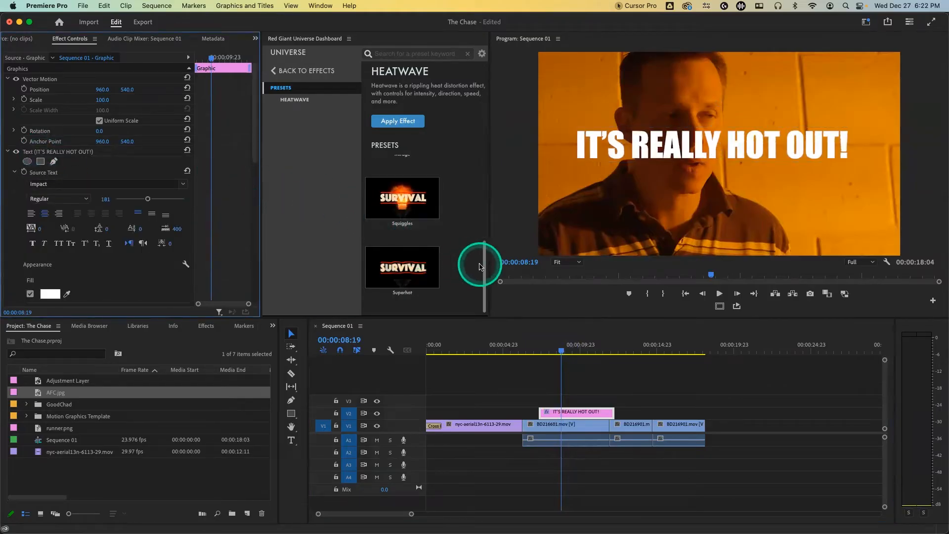
Apply the Heatwave preset Billowed to the IT'S REALLY HOT OUT! title and preview the frame at 00:00:08:04
drag(483, 258, 464, 193)
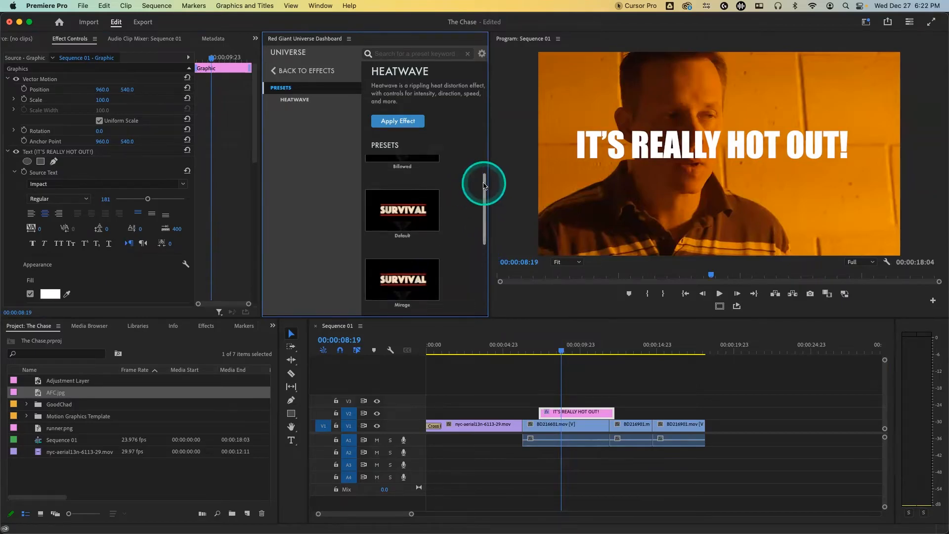
drag(484, 185, 484, 165)
click(403, 213)
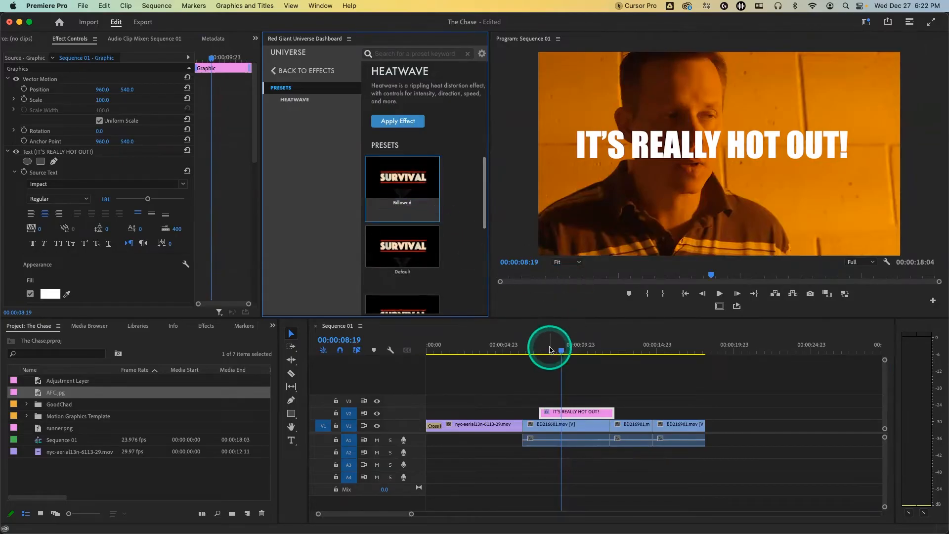
click(551, 350)
mouse_move(434, 232)
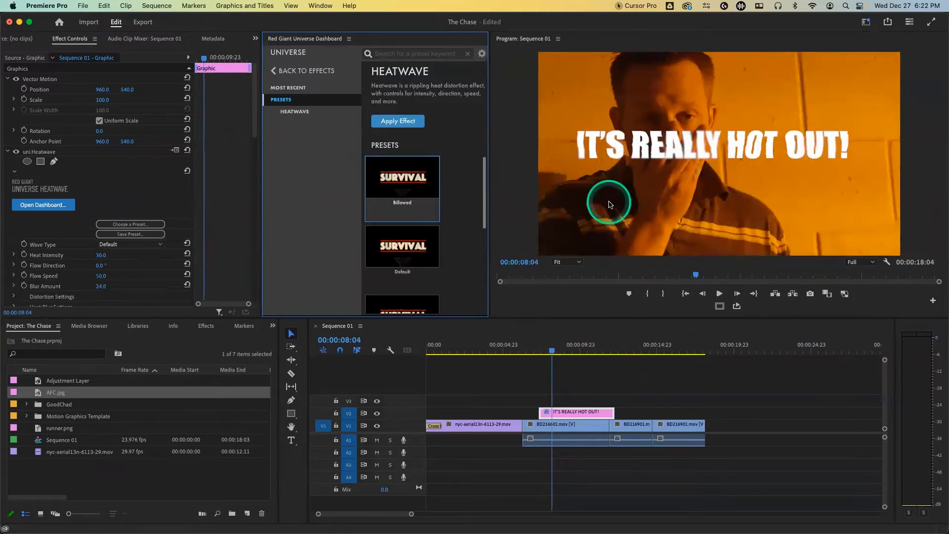
Play back the title with the Billowed heatwave and return the playhead to 00:00:07:01
click(548, 351)
key(space)
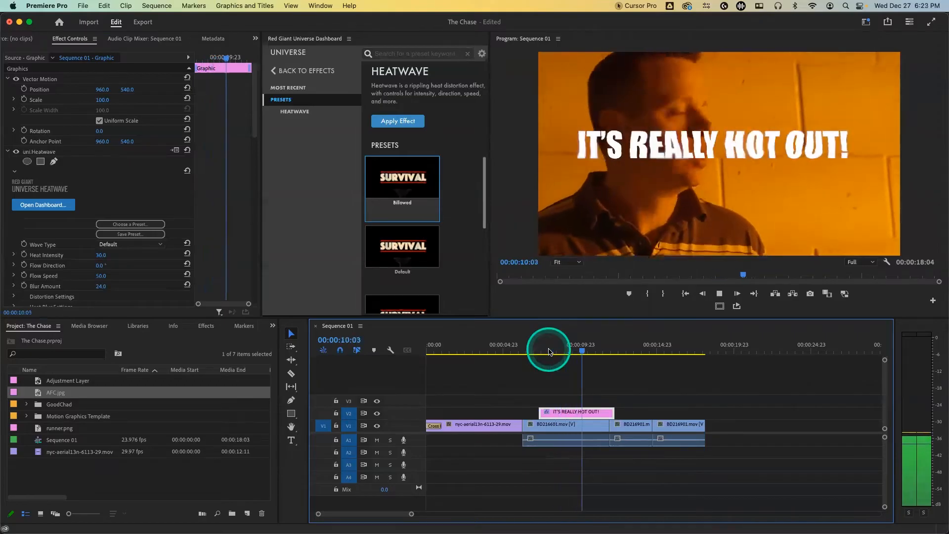
key(space)
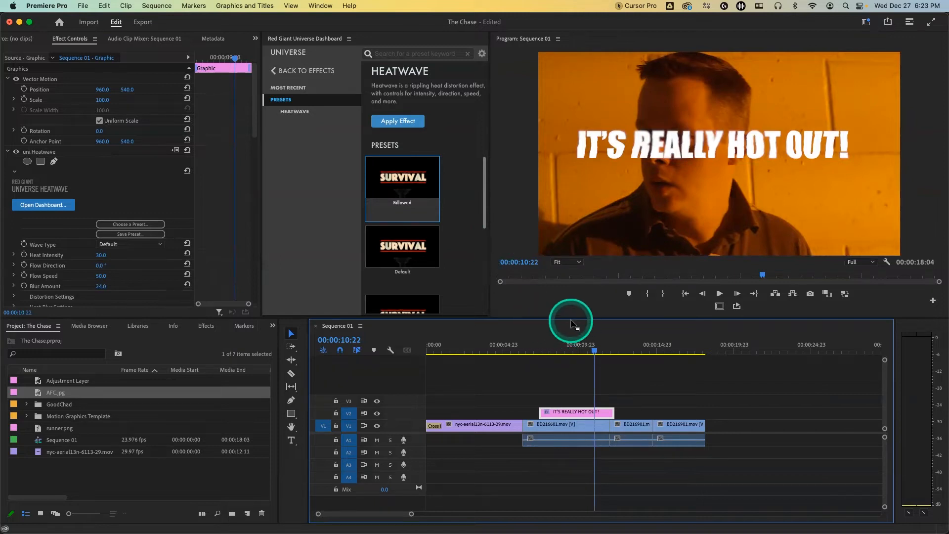
drag(543, 353, 535, 352)
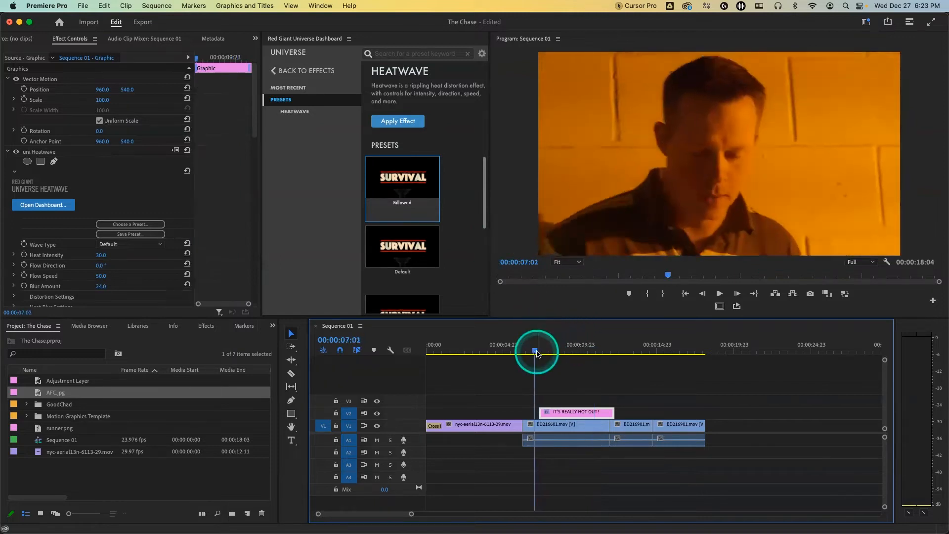
Play back the IT'S REALLY HOT OUT! title with the Billowed look and delete the Heatwave effect from it
key(space)
key(space)
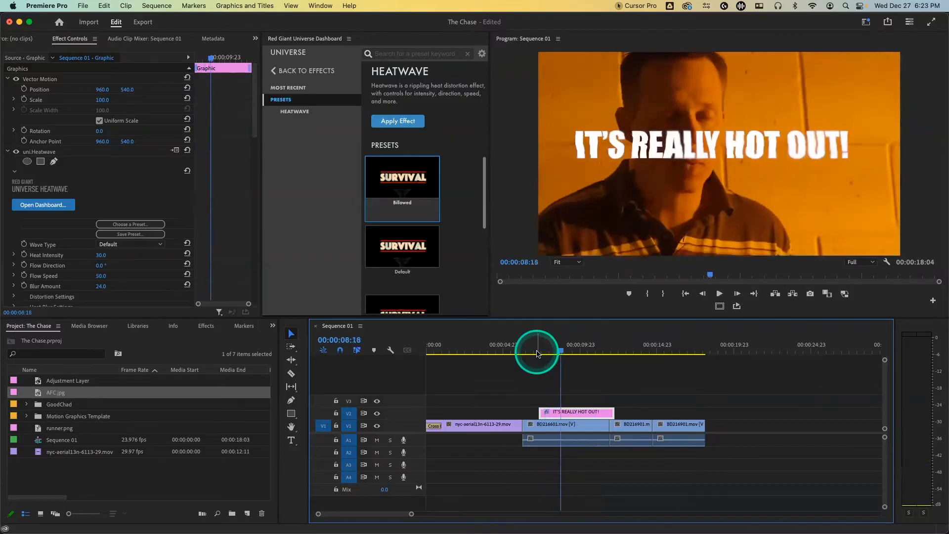
click(52, 153)
key(Delete)
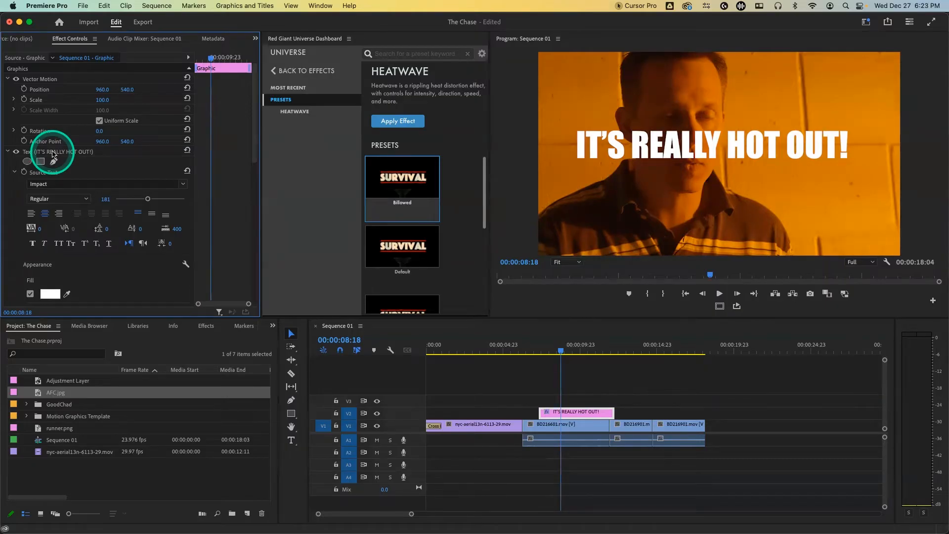
Return to the Distort effects in the Universe Dashboard and open the Prism Displacement presets
click(273, 72)
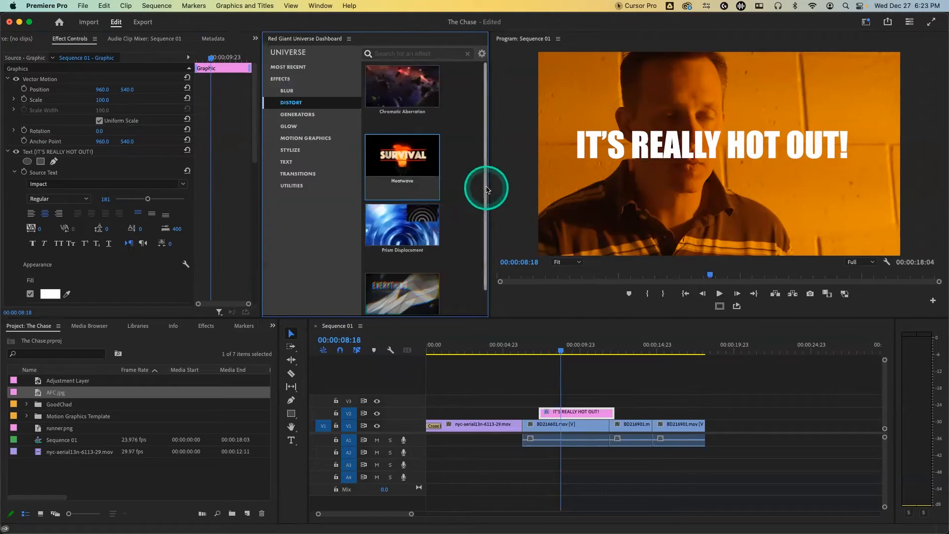
drag(485, 189, 479, 215)
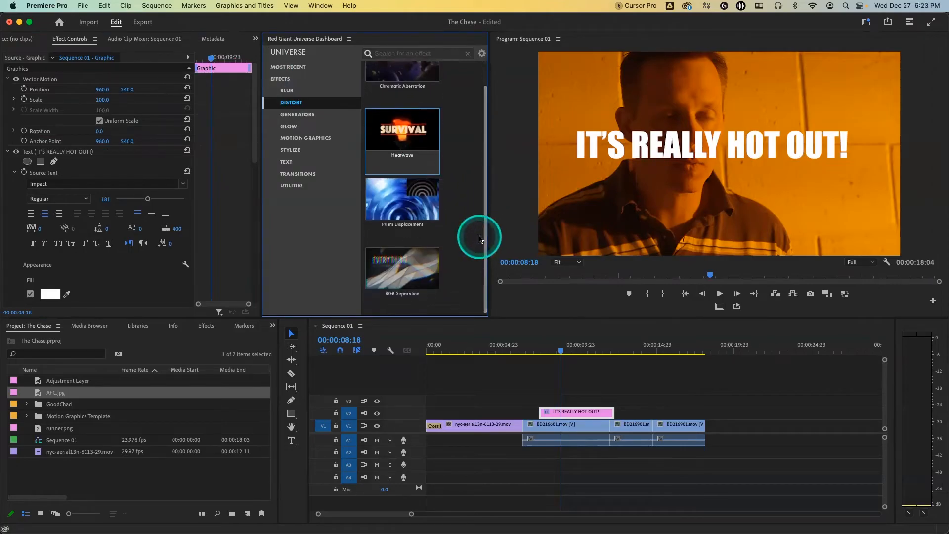
mouse_move(413, 271)
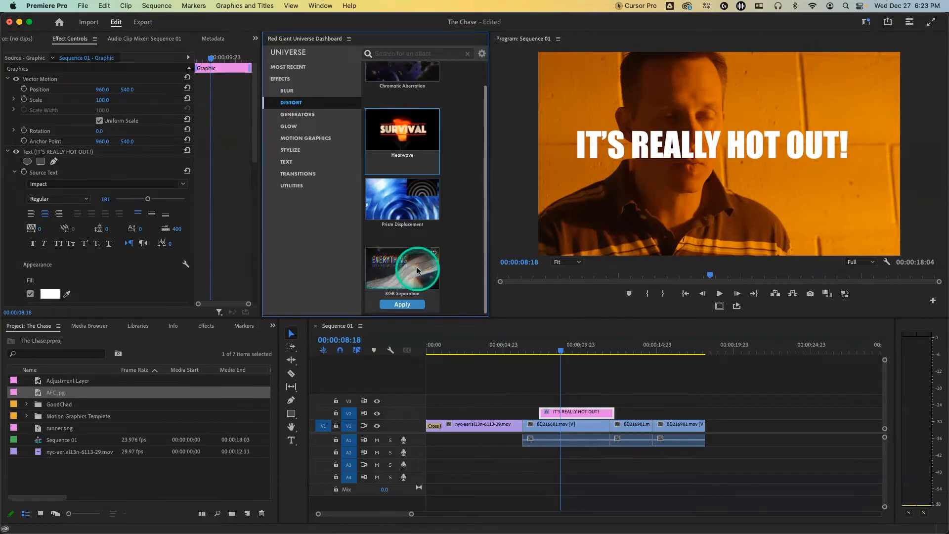
mouse_move(395, 209)
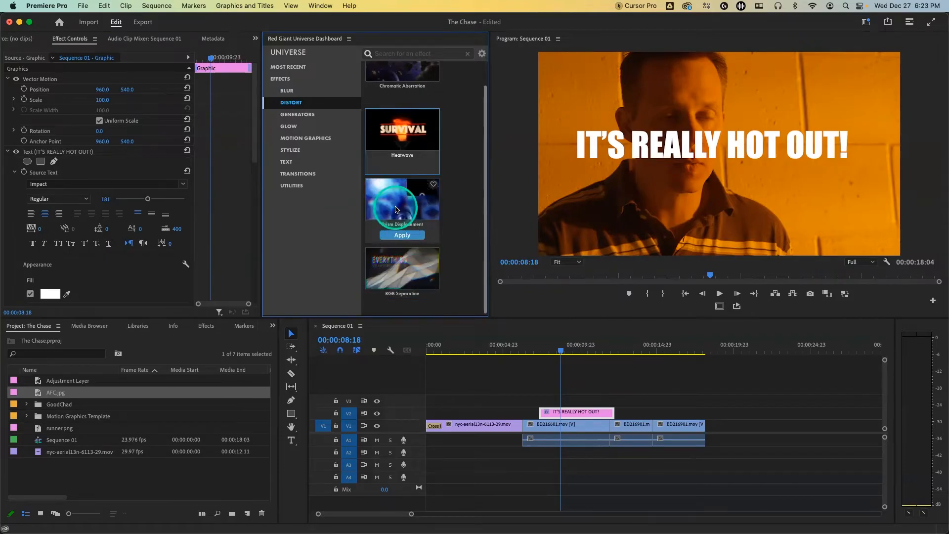
click(395, 209)
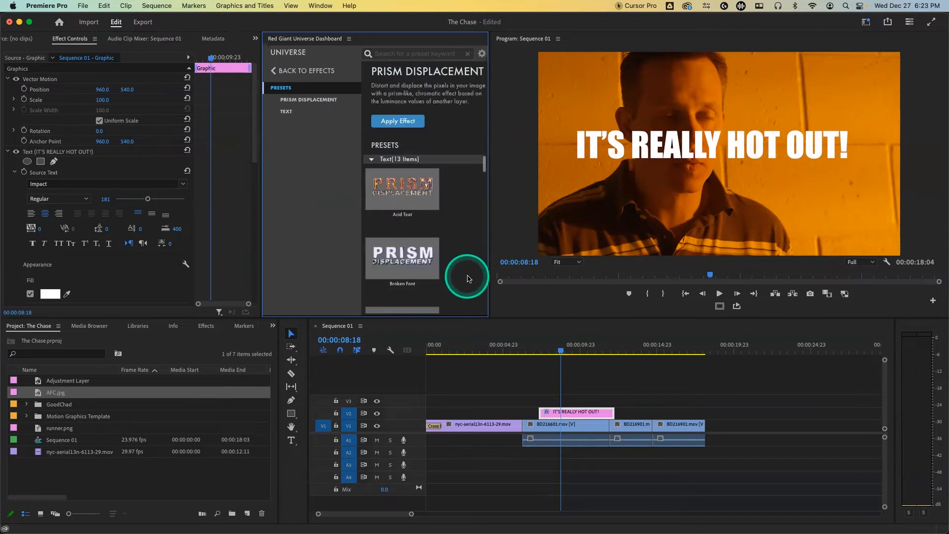
Download the Prism Displacement text preset Draining and apply it to the IT'S REALLY HOT OUT! title
drag(483, 159, 485, 205)
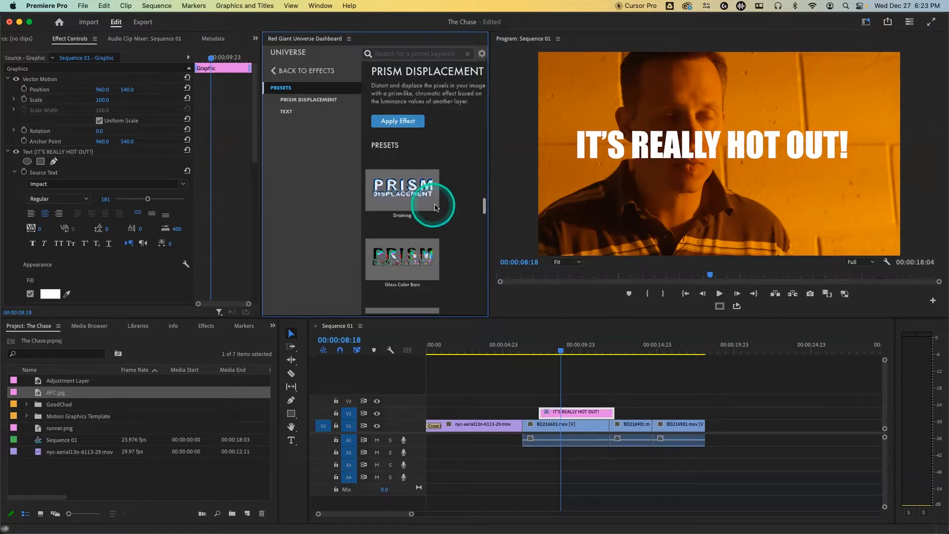
mouse_move(409, 204)
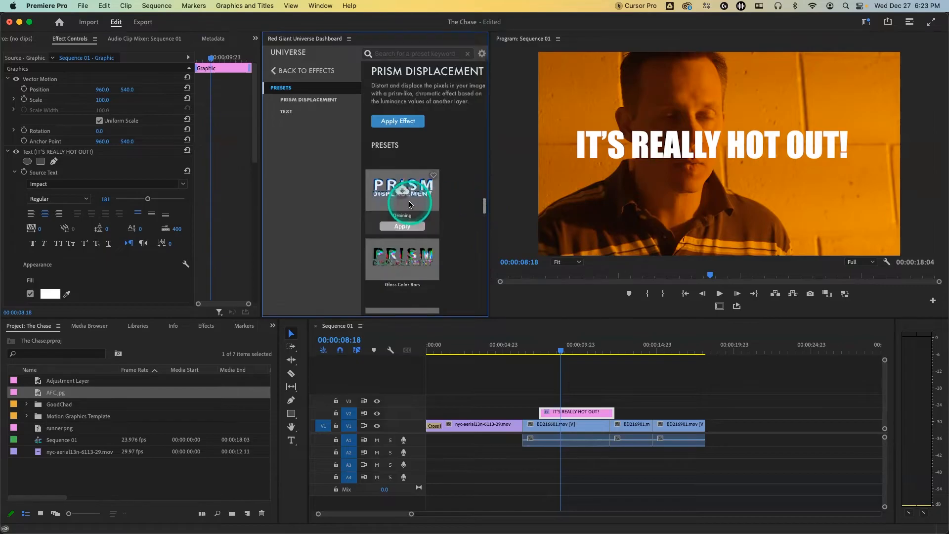
click(406, 227)
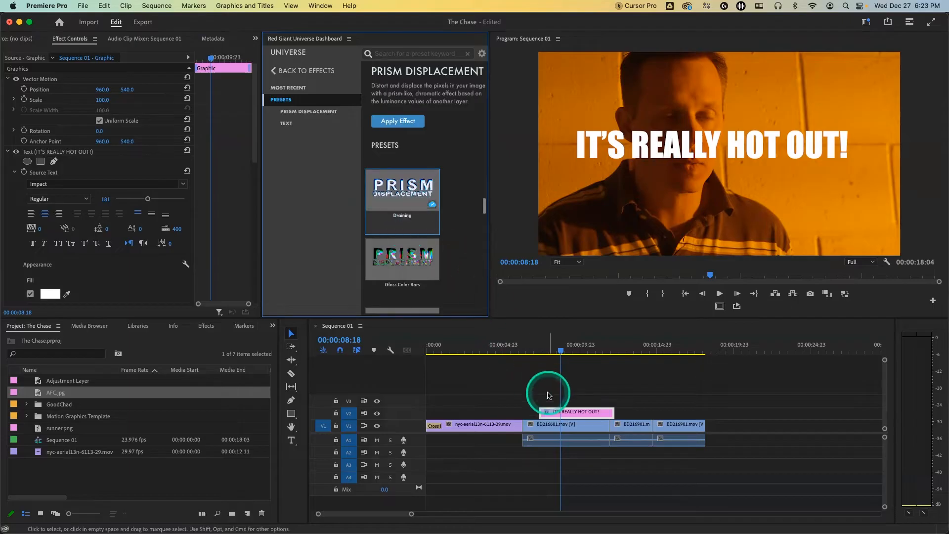
mouse_move(556, 352)
mouse_down()
mouse_move(585, 351)
mouse_move(566, 353)
mouse_up()
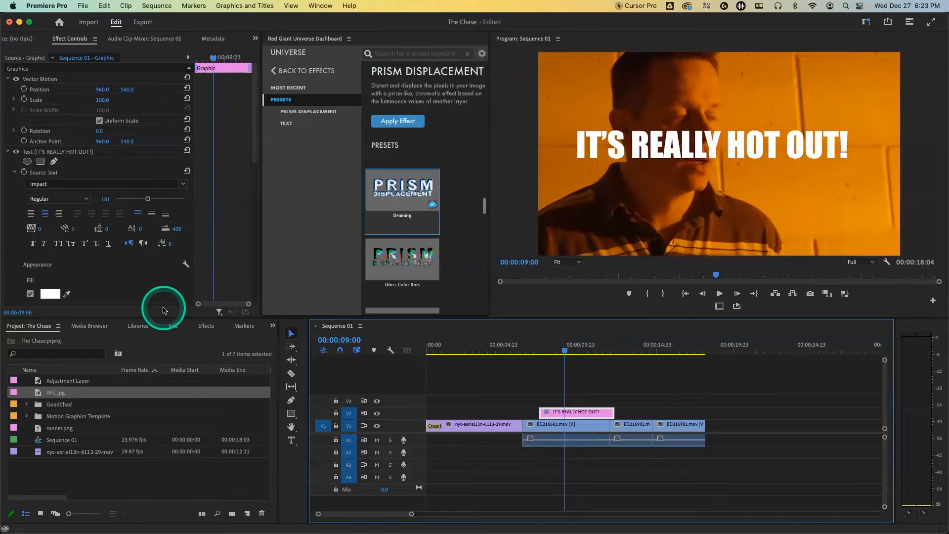
click(8, 153)
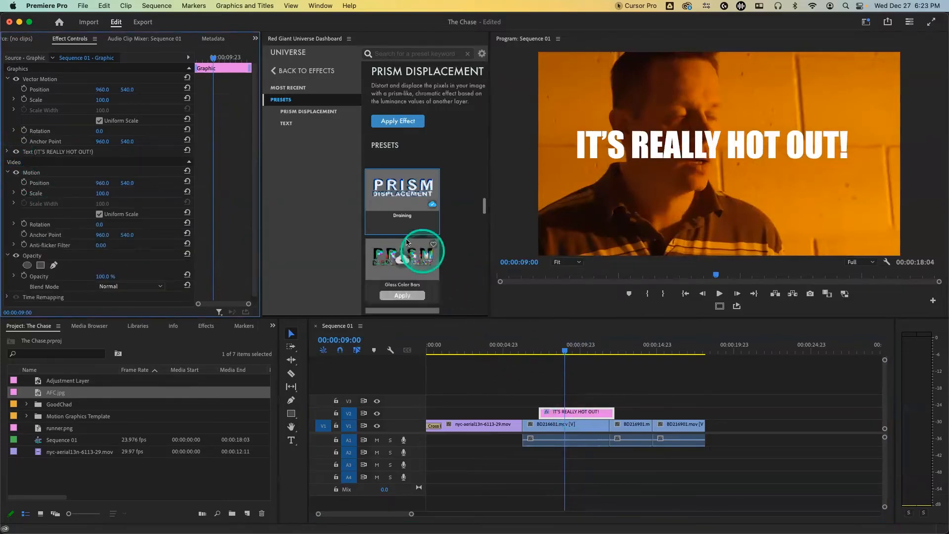
click(399, 228)
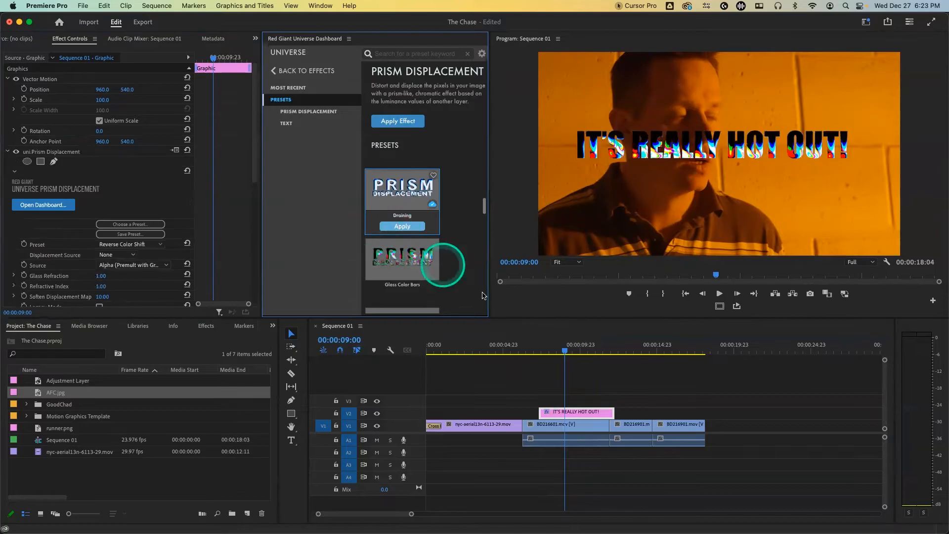
Play back the title with the Draining look and delete the Prism Displacement effect from it
drag(564, 341, 555, 354)
key(space)
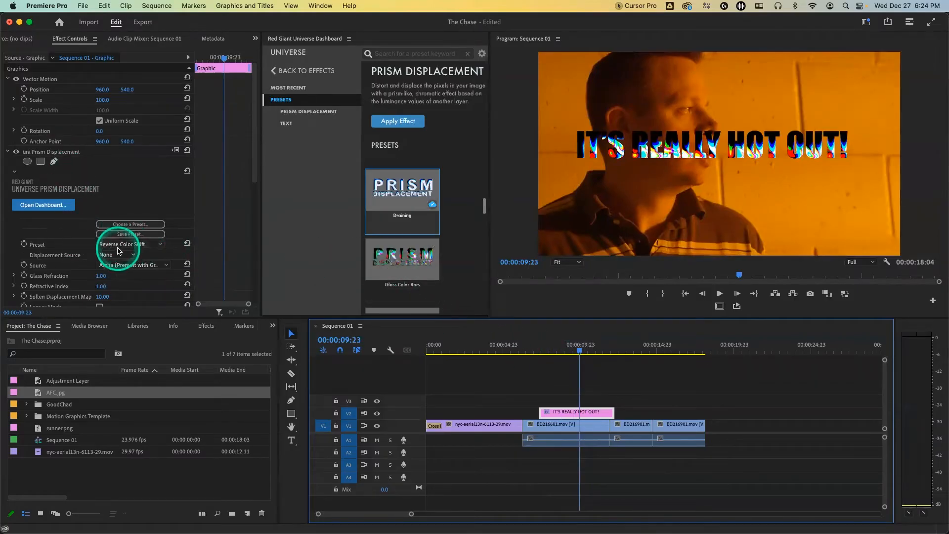
click(70, 153)
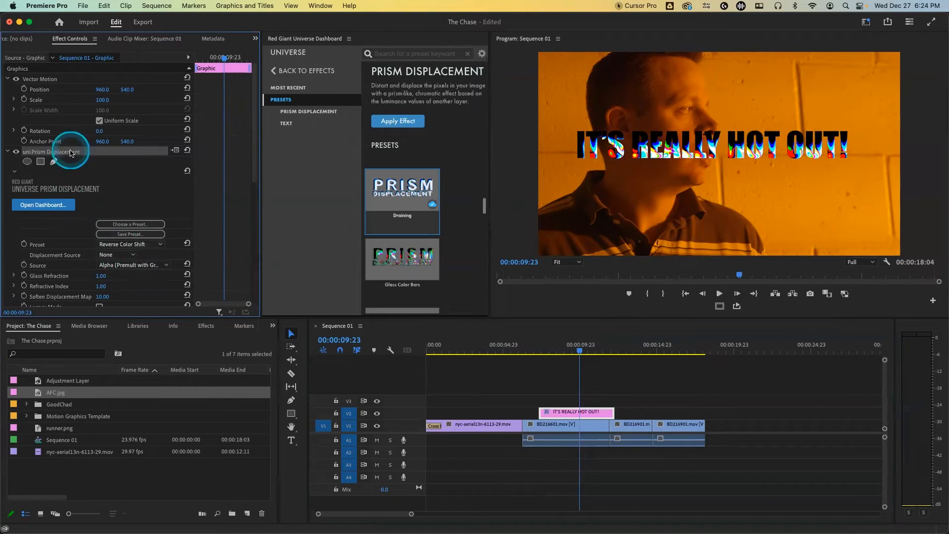
key(BackSpace)
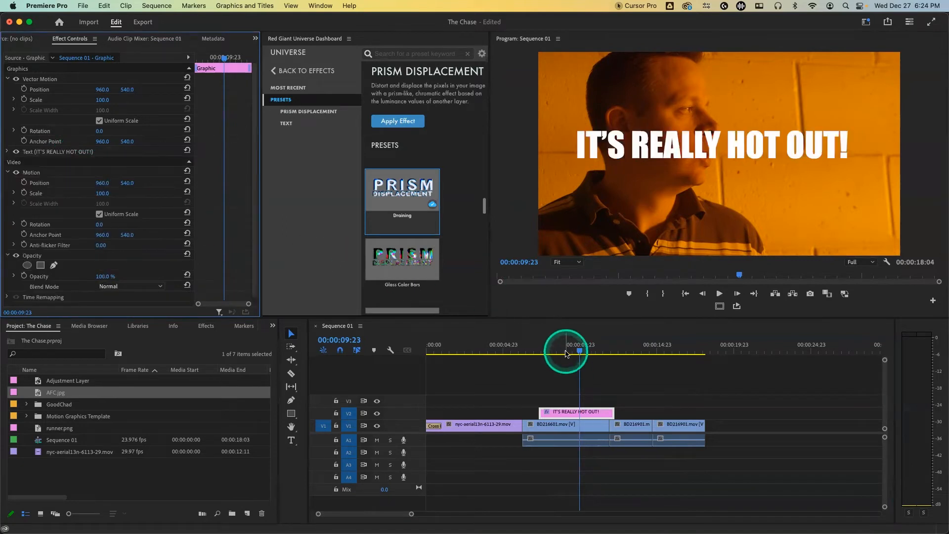
Download the Prism Displacement preset Melted and apply it to the BD216601.mov clip beneath the title
drag(567, 354, 562, 352)
scroll(452, 277, down, 3)
scroll(452, 277, down, 2)
scroll(451, 277, down, 1)
click(566, 424)
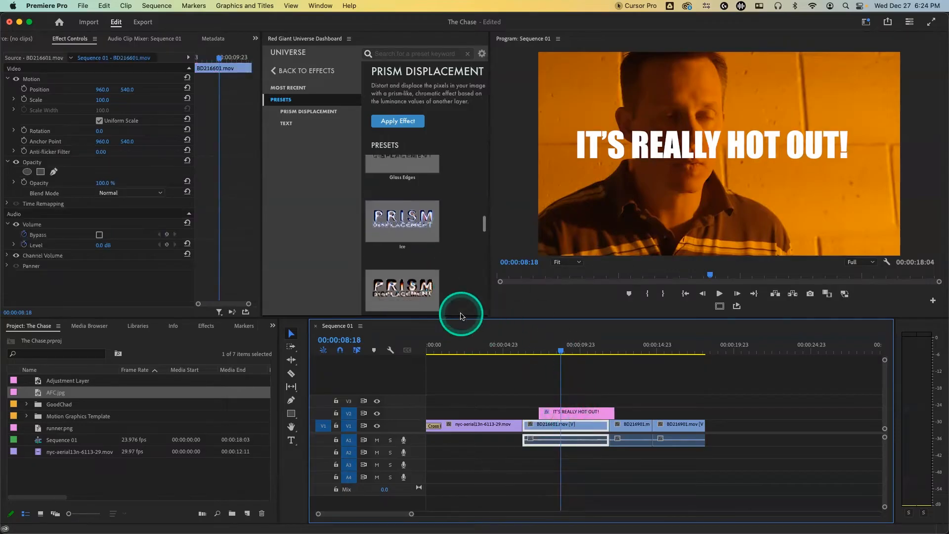
scroll(430, 293, down, 1)
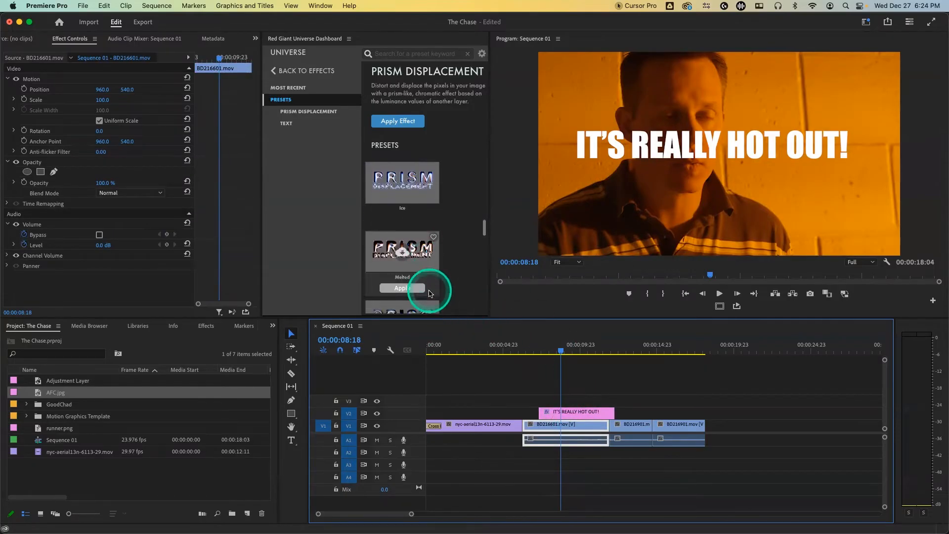
click(402, 287)
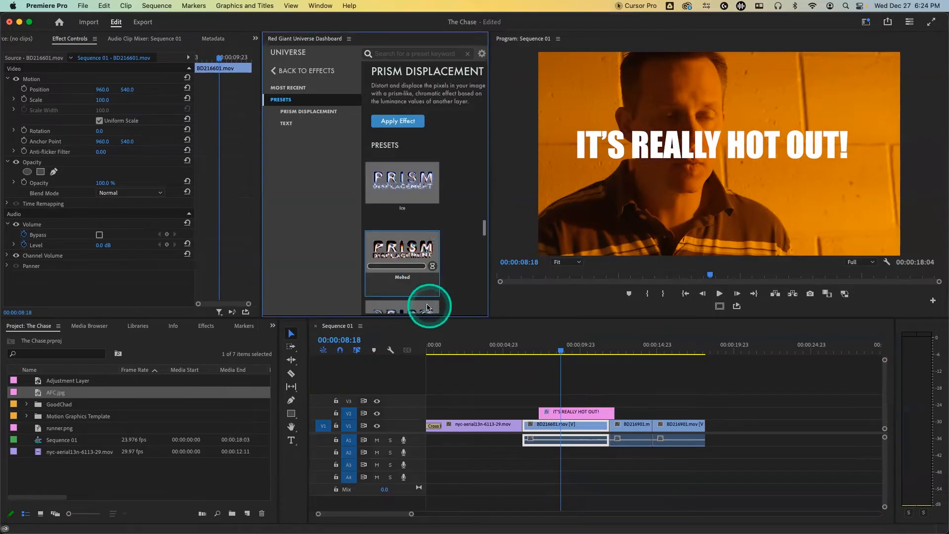
mouse_move(417, 290)
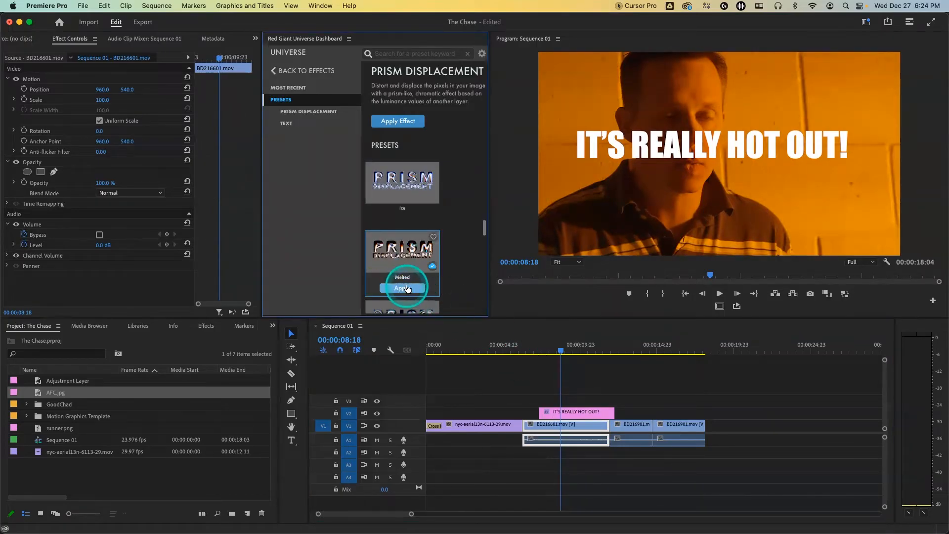
mouse_move(557, 355)
mouse_down()
mouse_move(544, 352)
mouse_move(568, 352)
mouse_move(548, 352)
mouse_up()
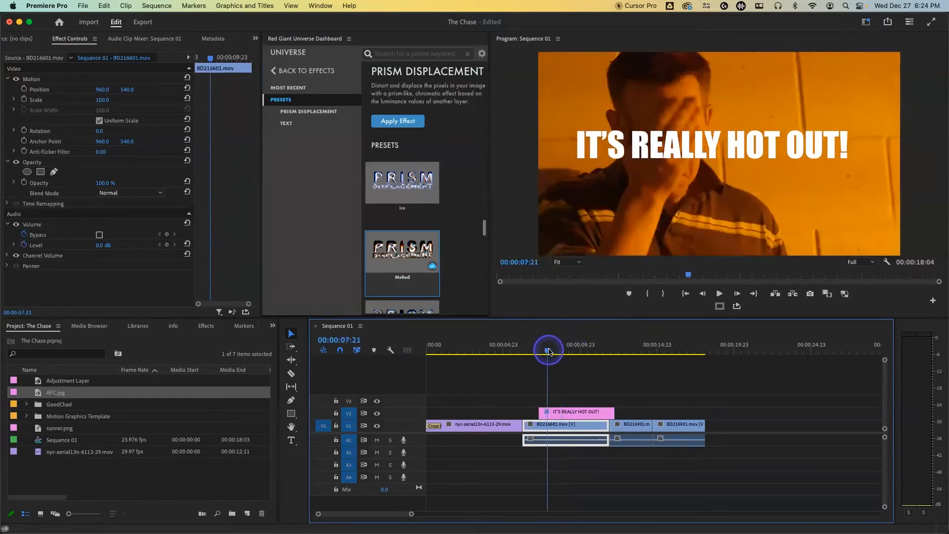
click(410, 289)
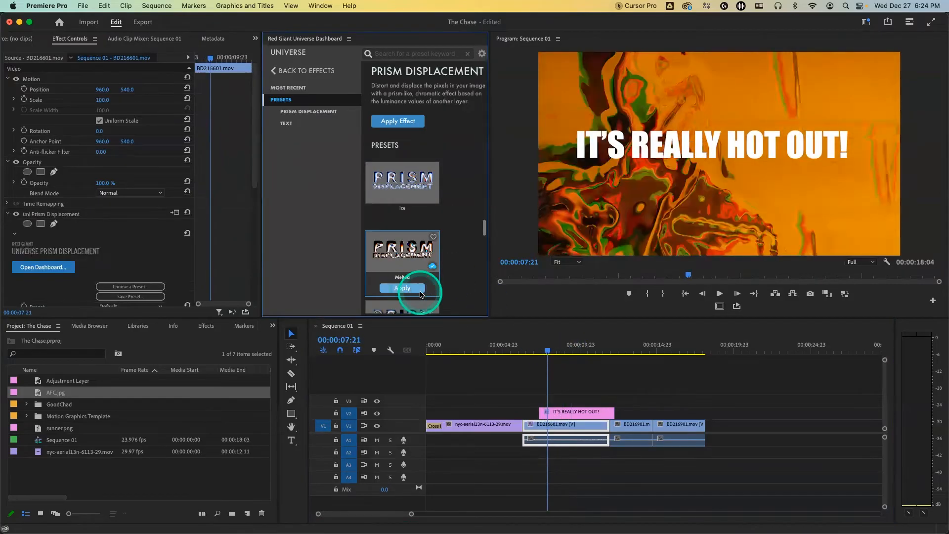
Play back the BD216601.mov clip with the Melted look from 00:00:06:15 and delete its Prism Displacement effect
drag(547, 352, 530, 352)
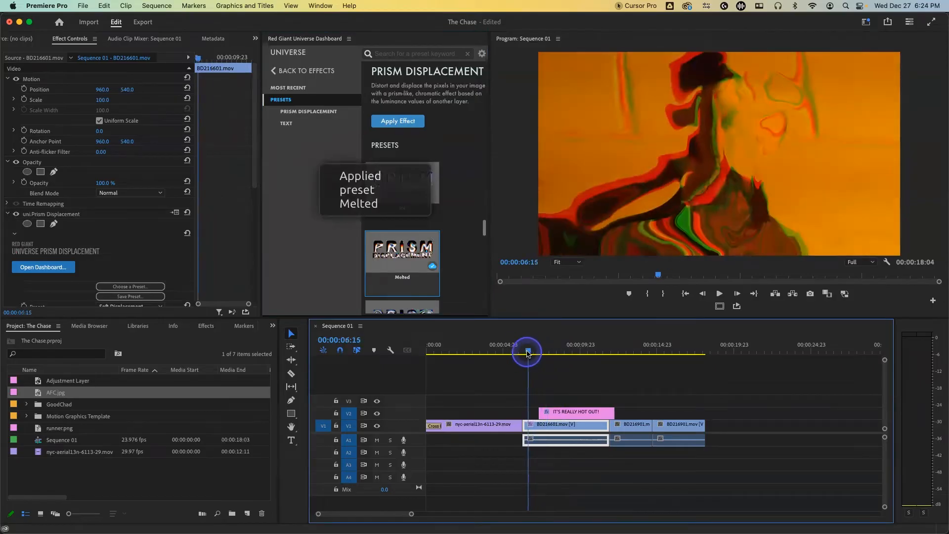
key(space)
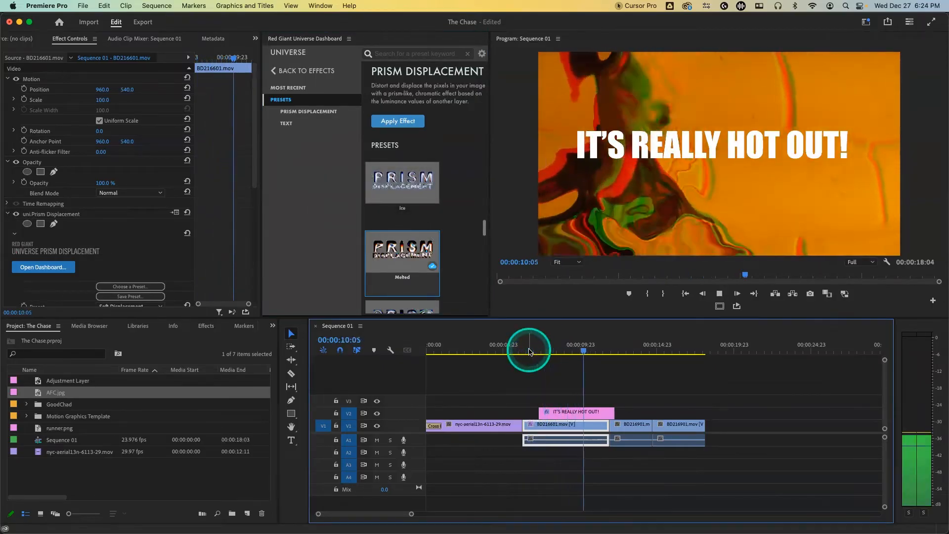
key(space)
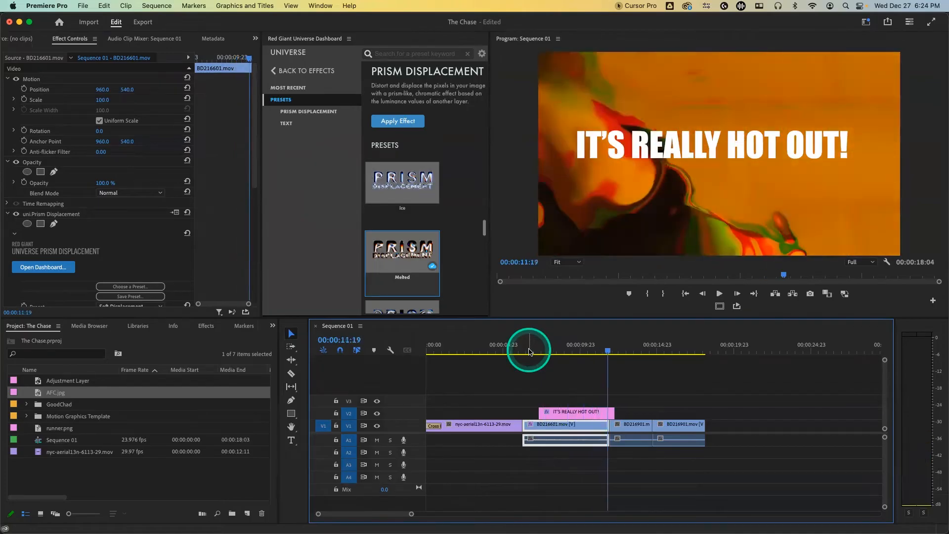
click(70, 218)
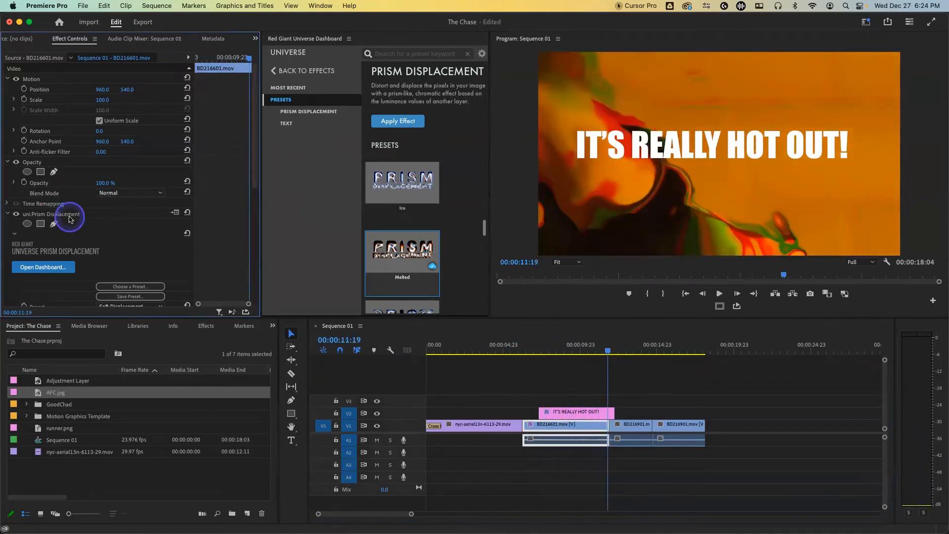
click(69, 216)
key(Delete)
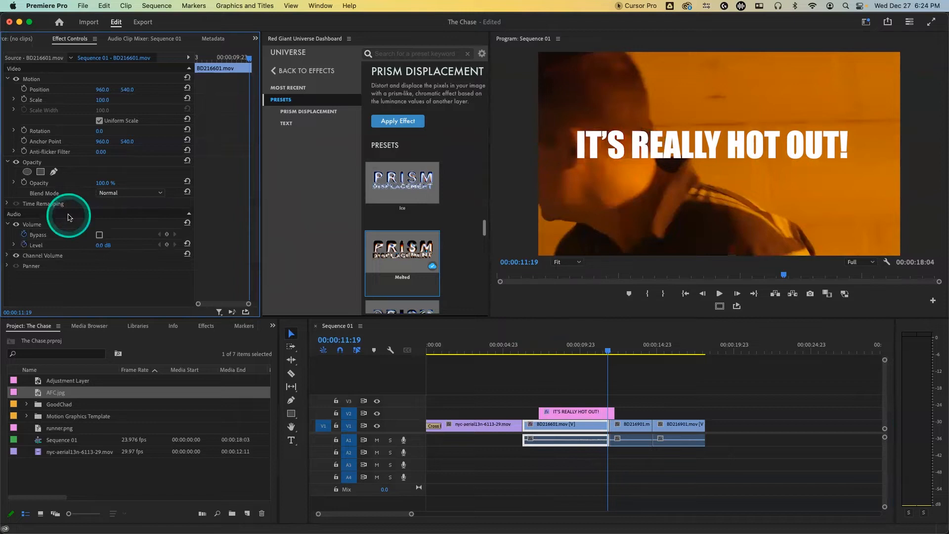
Return to the Universe effects list and examine the Generators category, starting with Fractal Background
click(273, 75)
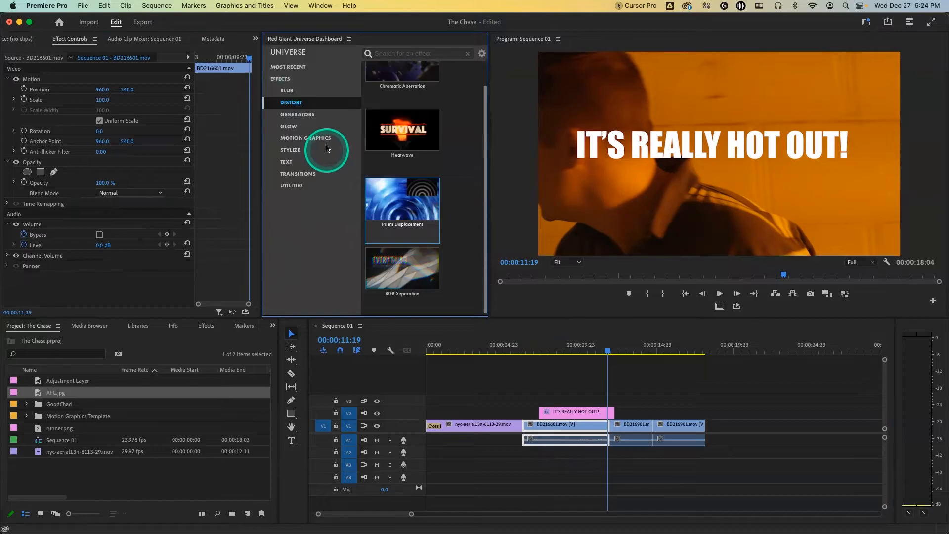
click(303, 115)
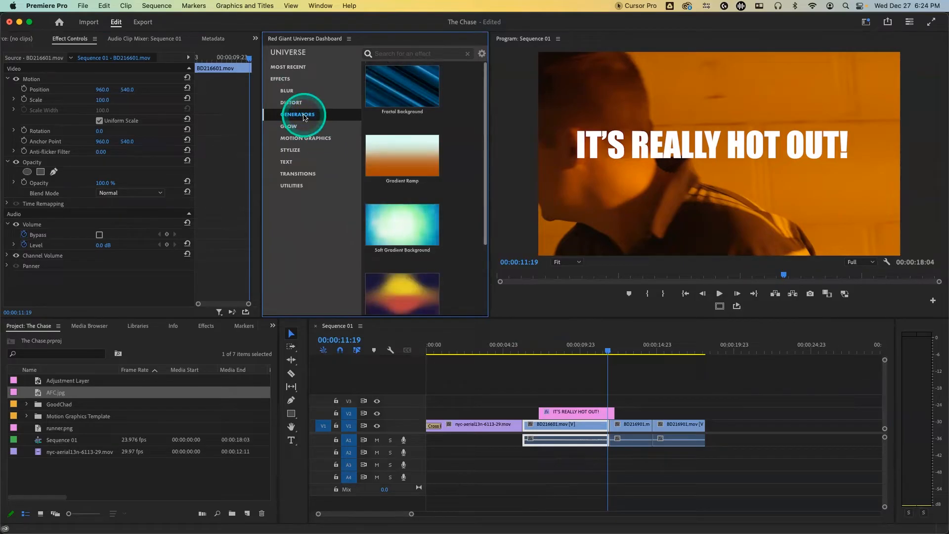
mouse_move(398, 89)
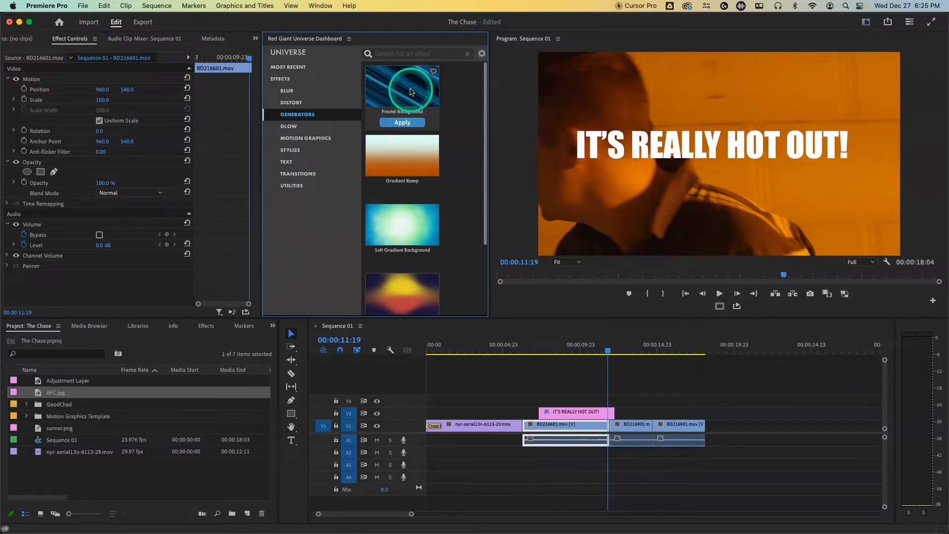
Switch from Premiere Pro to After Effects 2024 and close its welcome screen to reach the empty project
click(492, 346)
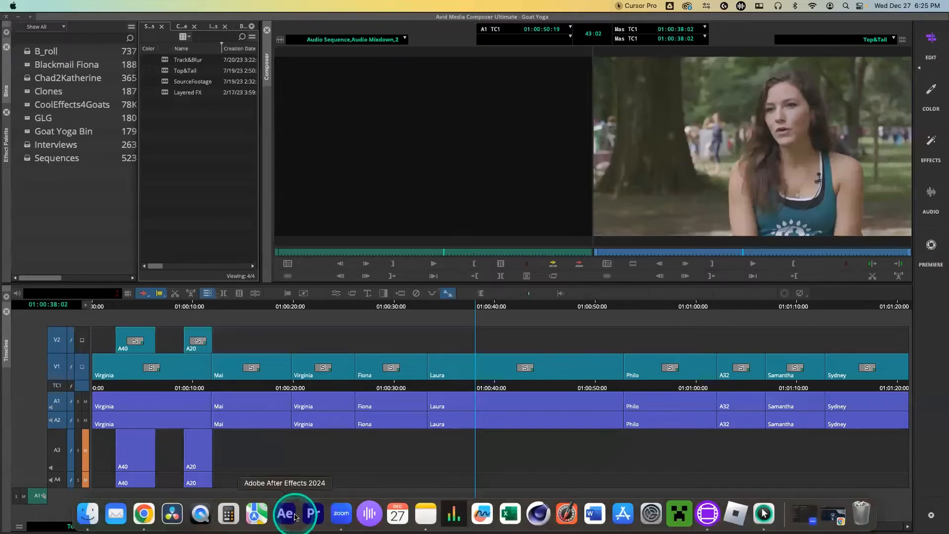
click(290, 516)
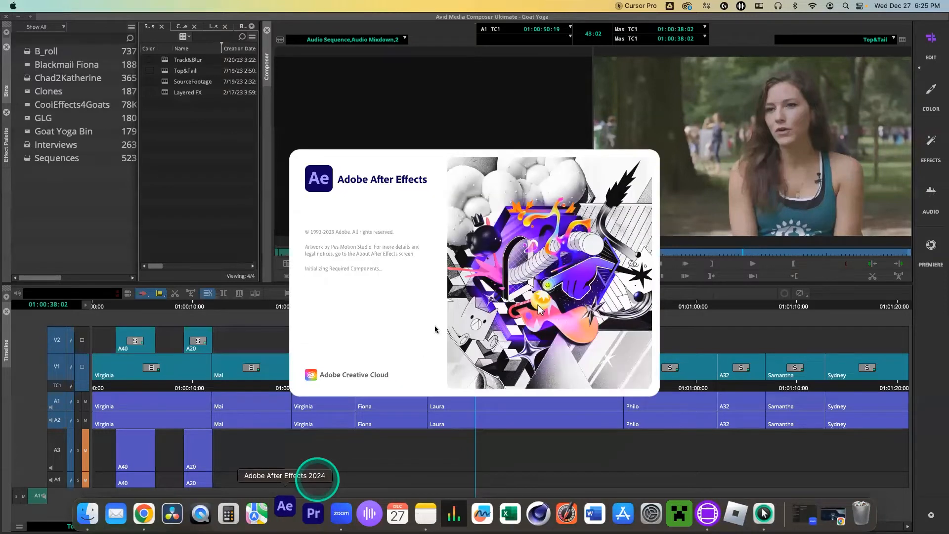
click(435, 329)
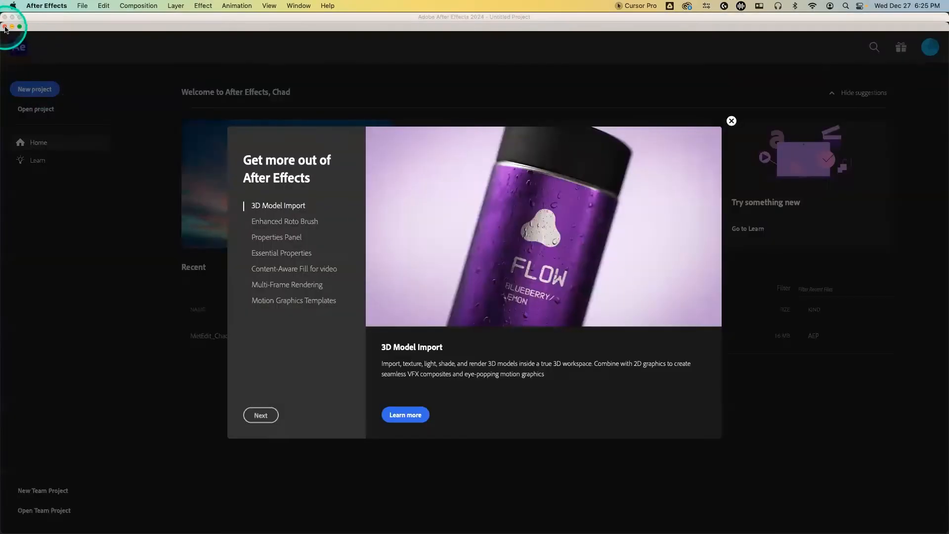
click(5, 27)
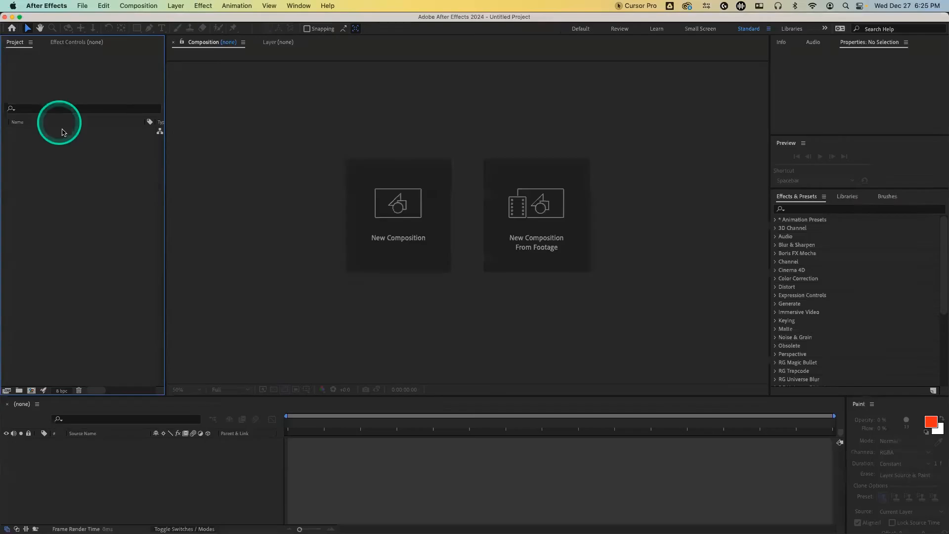
Import nyc-aerial13n-6113-29.mov, USA map.tif, TC Street Pull.mp4, giraffe copy.tif and AFC.jpg from L1_Workflow, keeping the giraffe's alpha as Straight - Unmatted
double_click(90, 164)
click(501, 73)
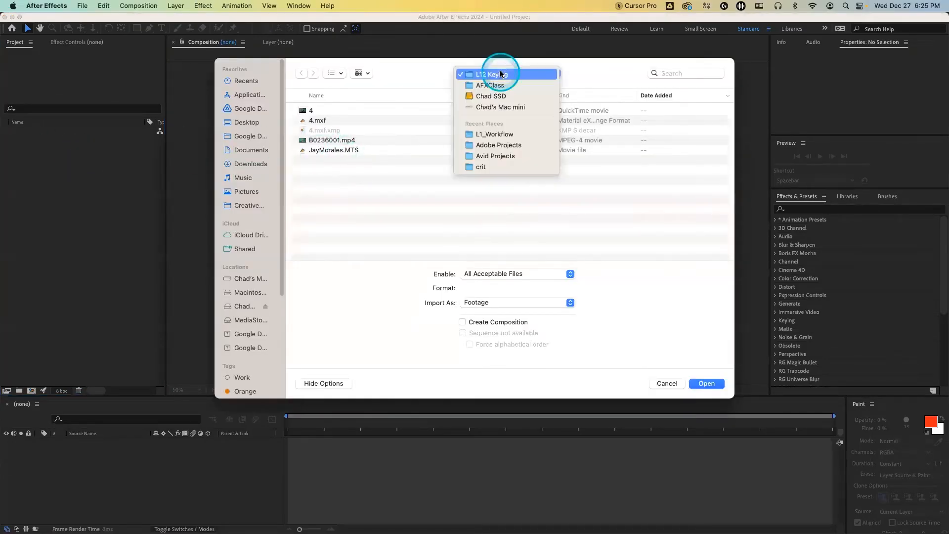
click(494, 85)
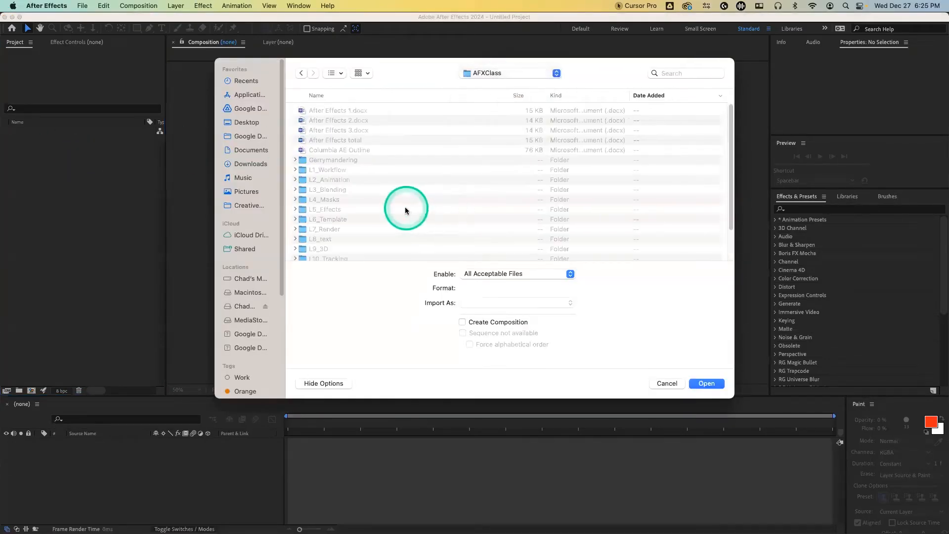
double_click(335, 171)
click(355, 171)
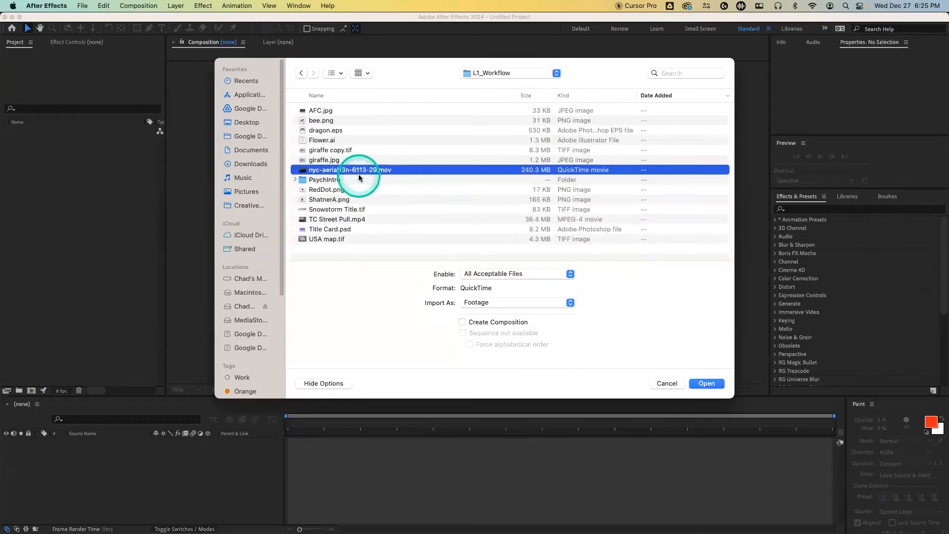
super+click(335, 240)
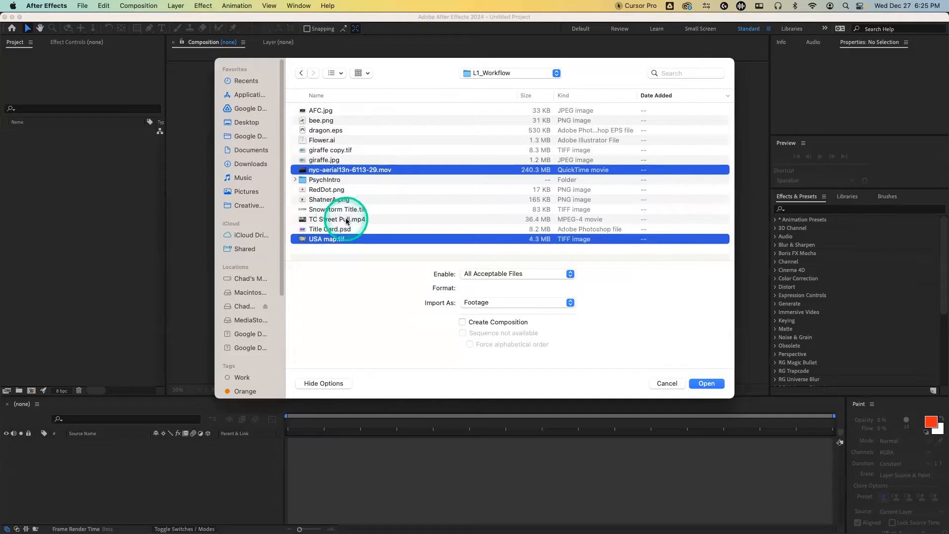
super+click(346, 221)
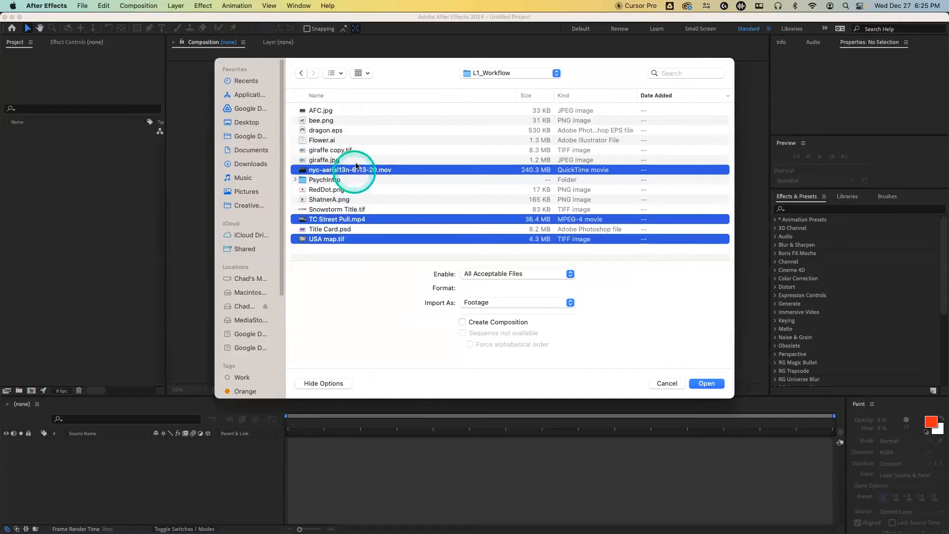
super+click(329, 152)
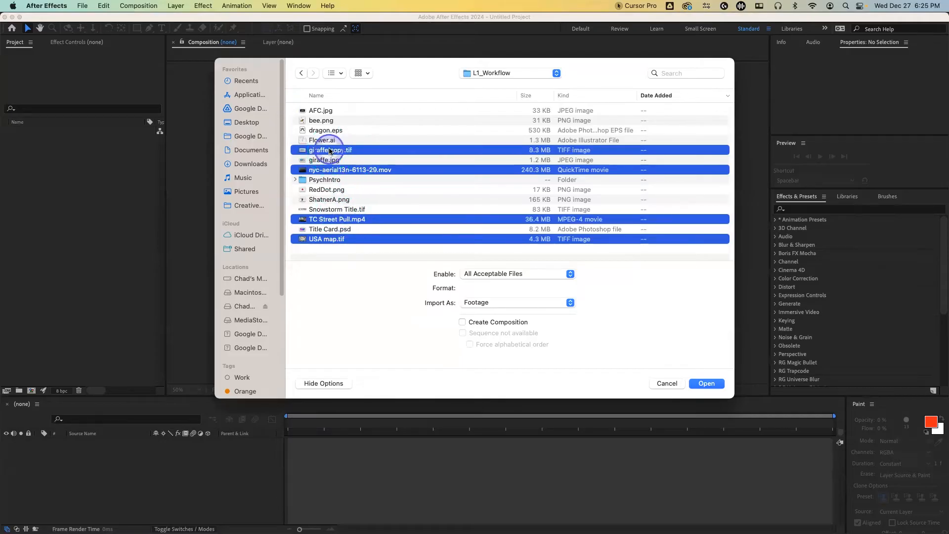
super+click(325, 111)
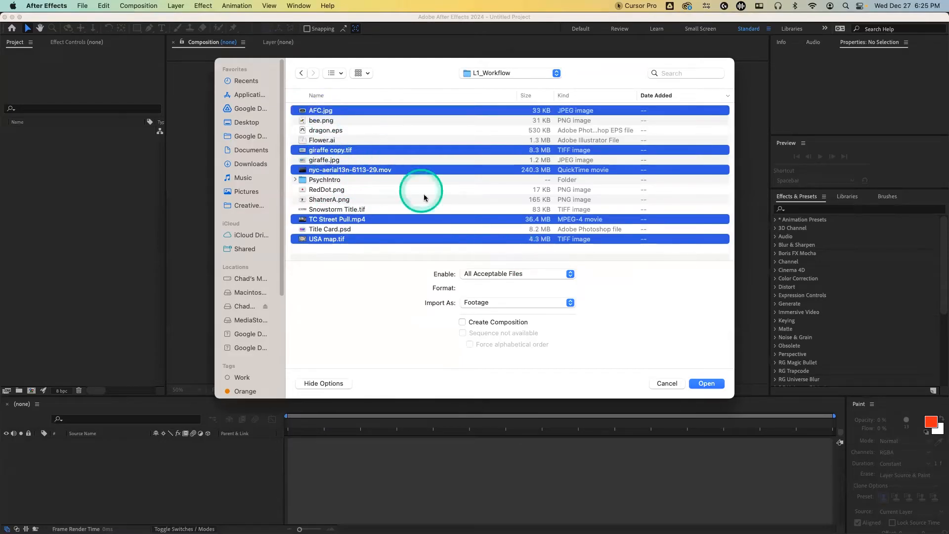
click(701, 382)
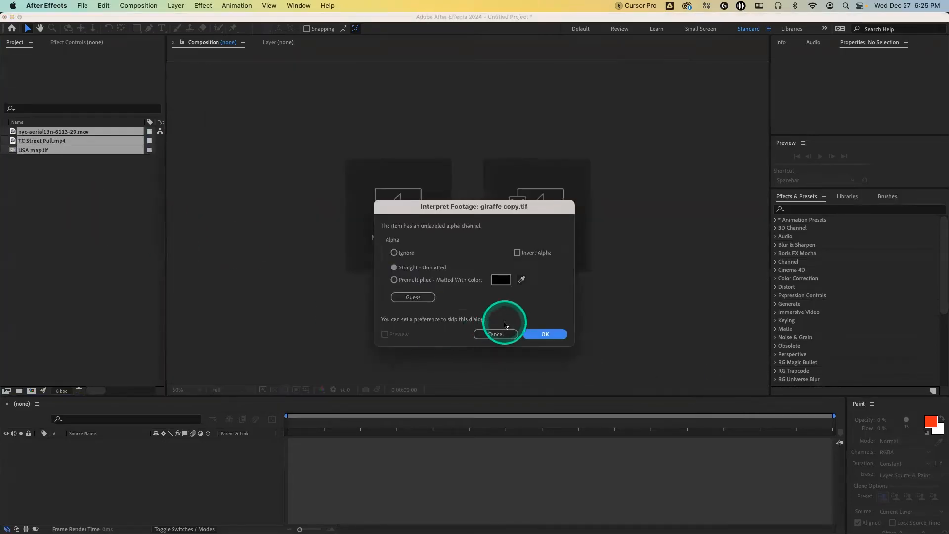
click(541, 334)
Import CB_JoeRusso.mov and LS_Savon.mov from the L4_Masks folder in AFXClass
double_click(60, 217)
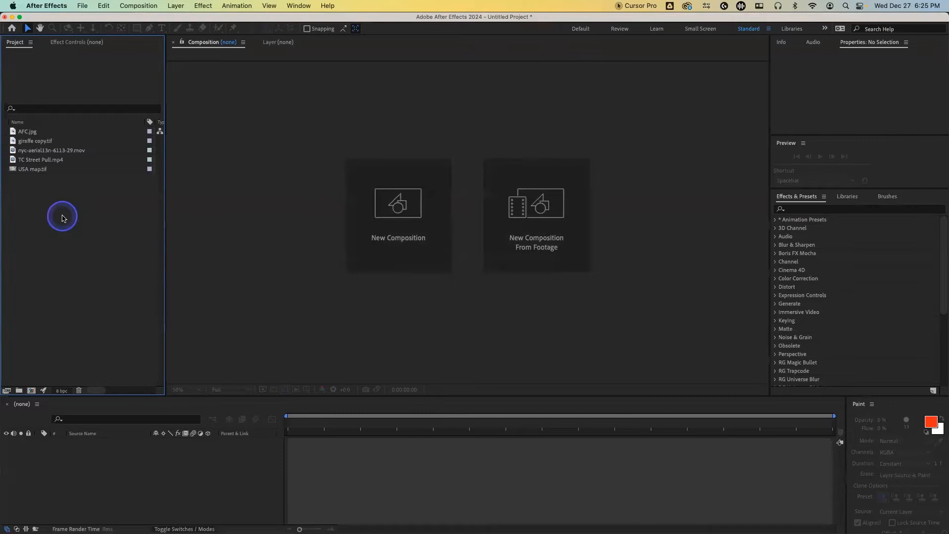
click(490, 73)
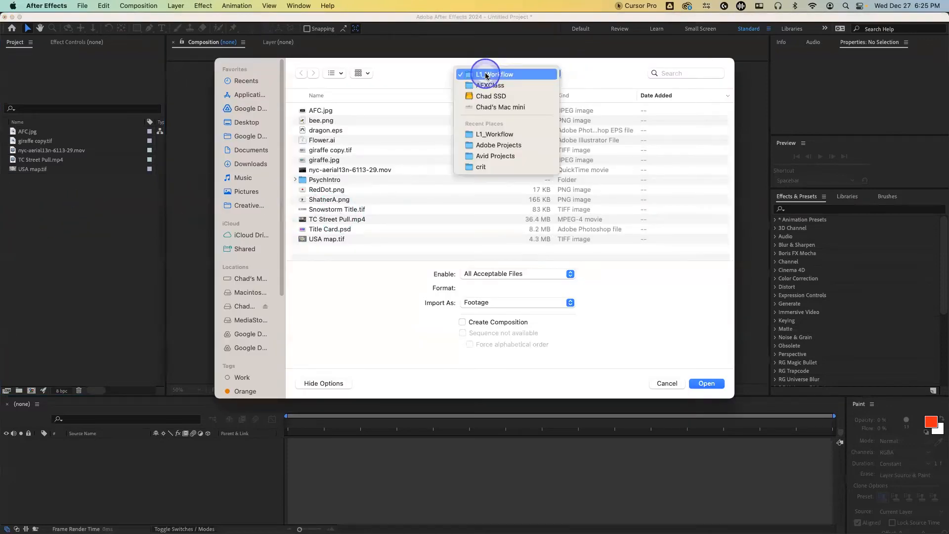
click(490, 89)
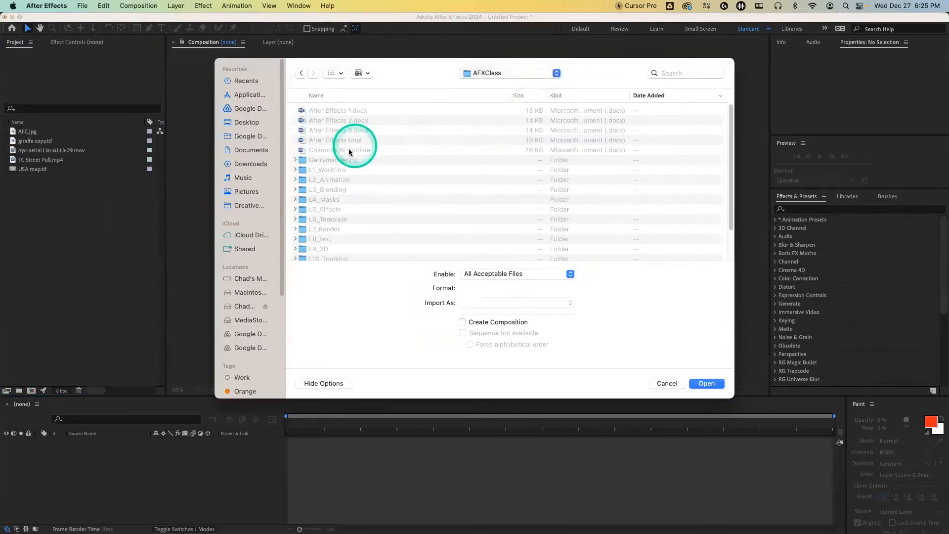
double_click(336, 197)
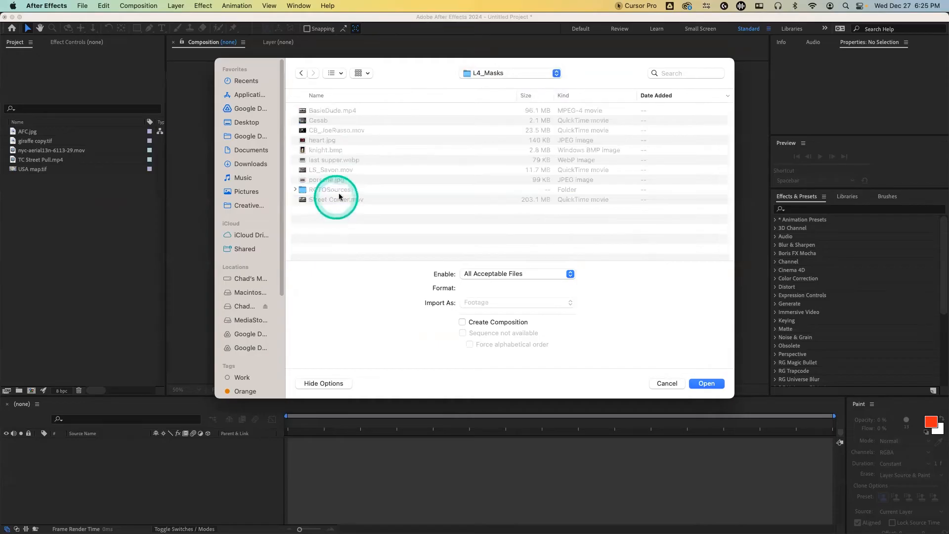
click(340, 130)
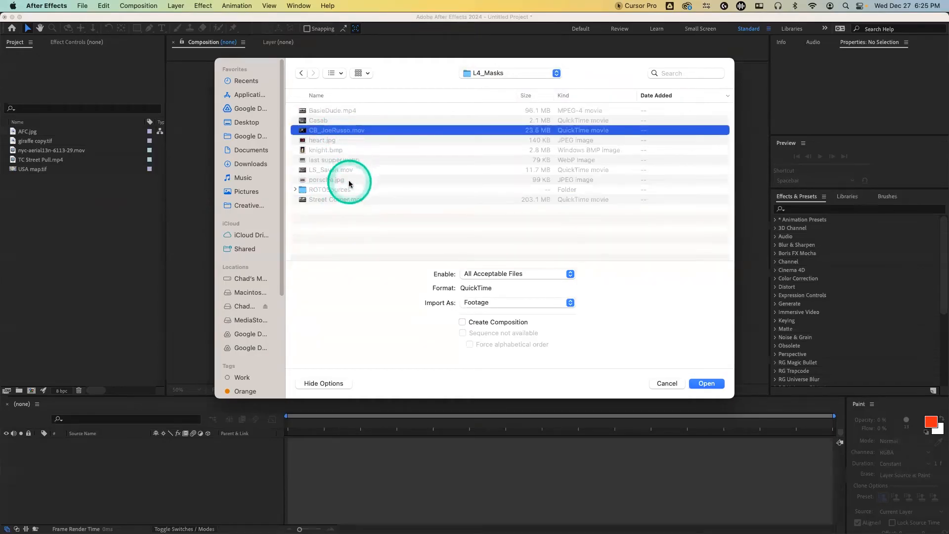
super+click(336, 170)
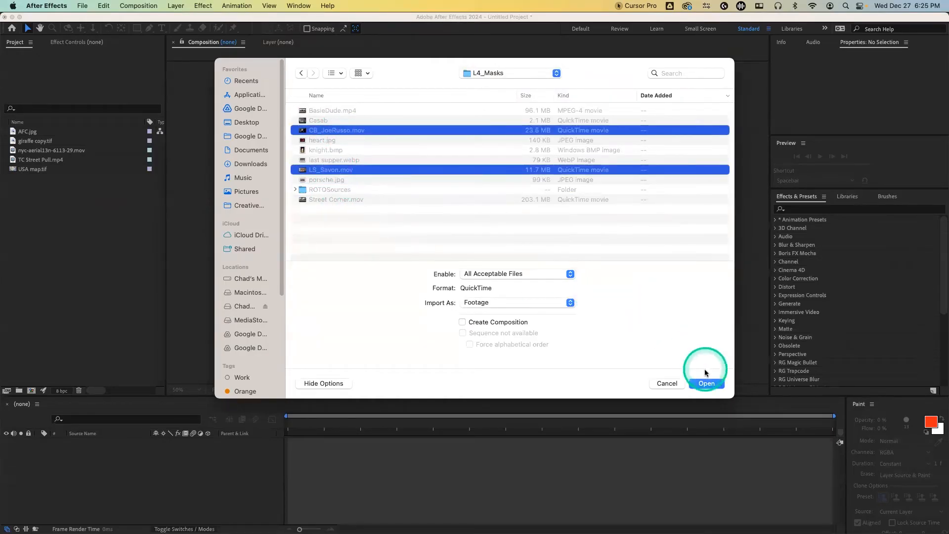
click(707, 384)
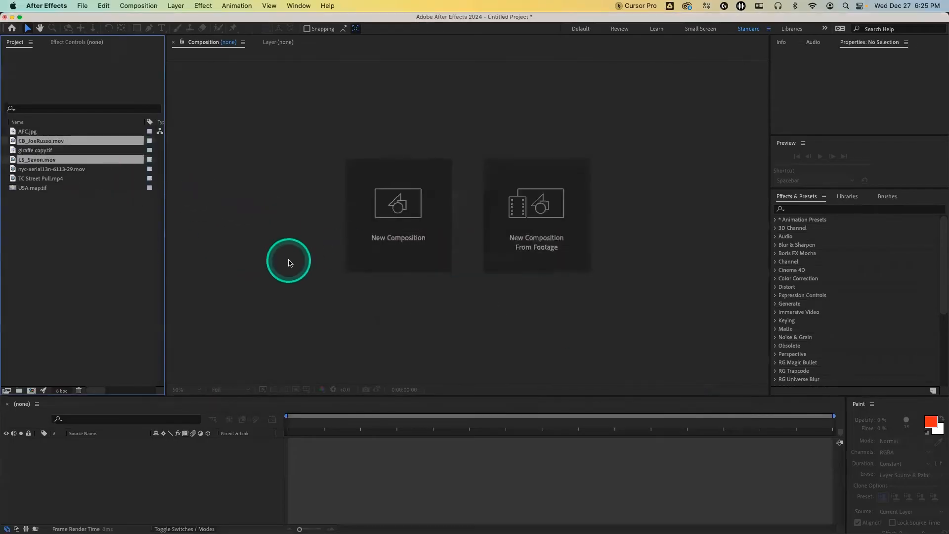
Create a 1920x1080, 24 fps composition named Comp 1 and add nyc-aerial13n-6113-29.mov as its layer
click(376, 255)
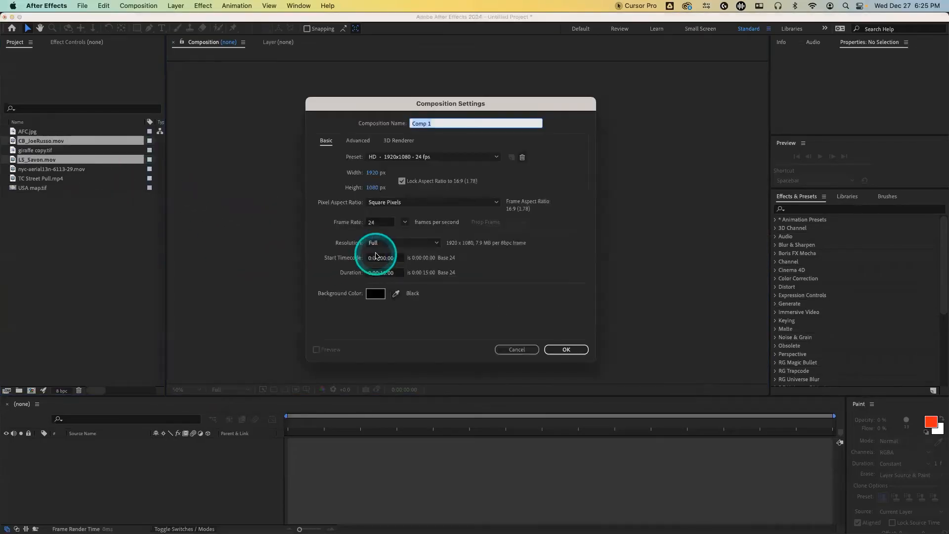
click(570, 350)
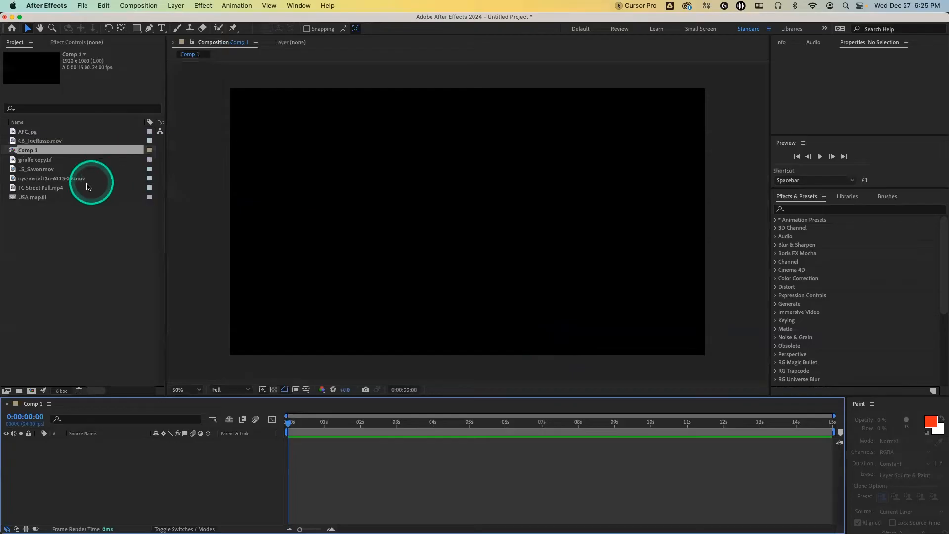
drag(63, 182, 119, 418)
drag(127, 467, 132, 461)
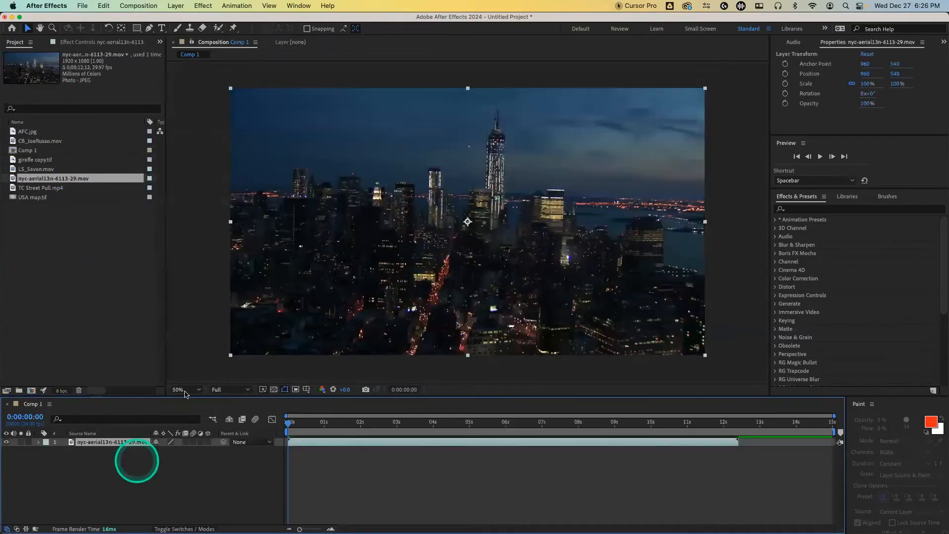
Open the Red Giant Universe Dashboard extension and dock it between the Project panel and the composition viewer
click(296, 6)
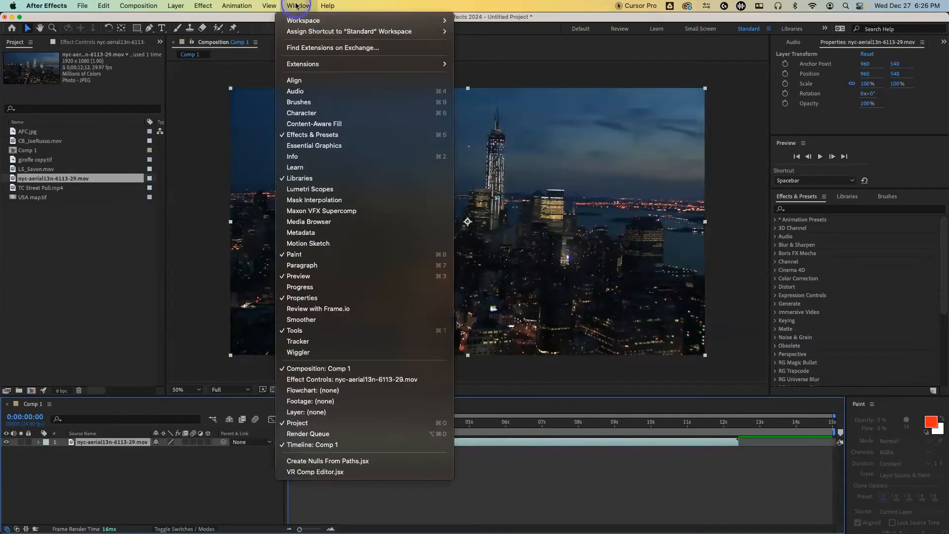
mouse_move(384, 67)
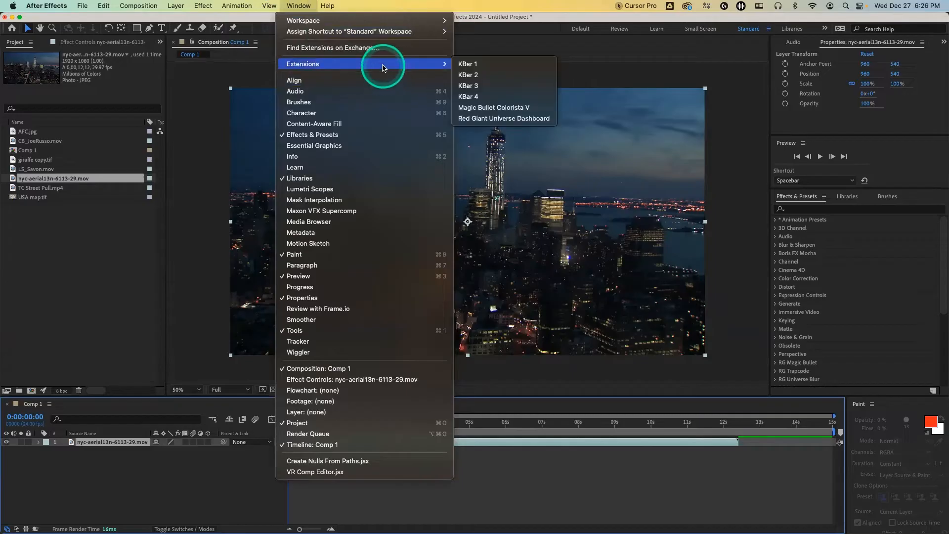
click(497, 121)
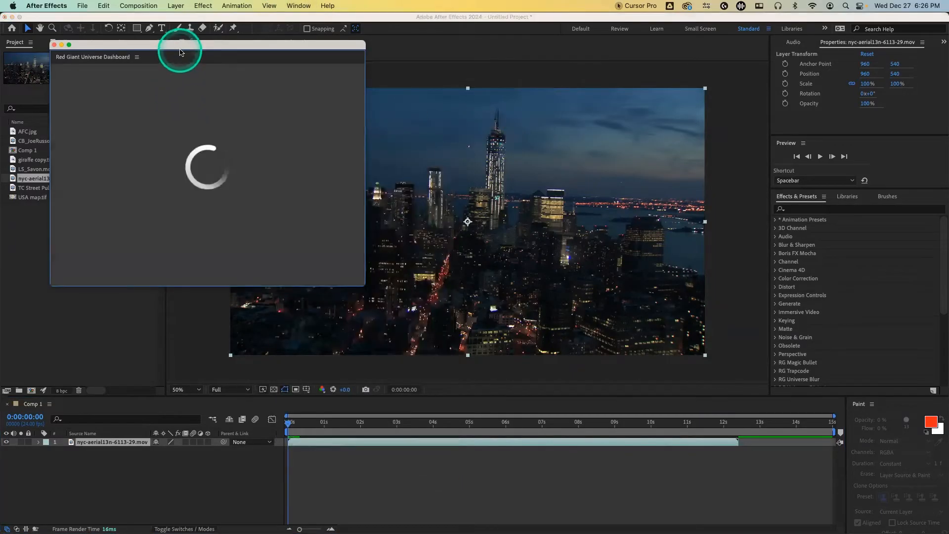
drag(181, 47, 388, 150)
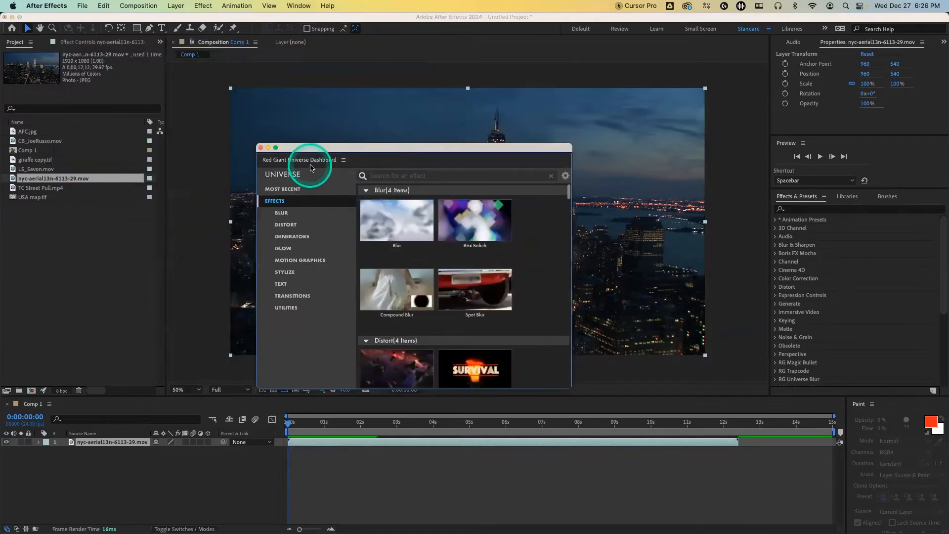
drag(333, 164, 355, 158)
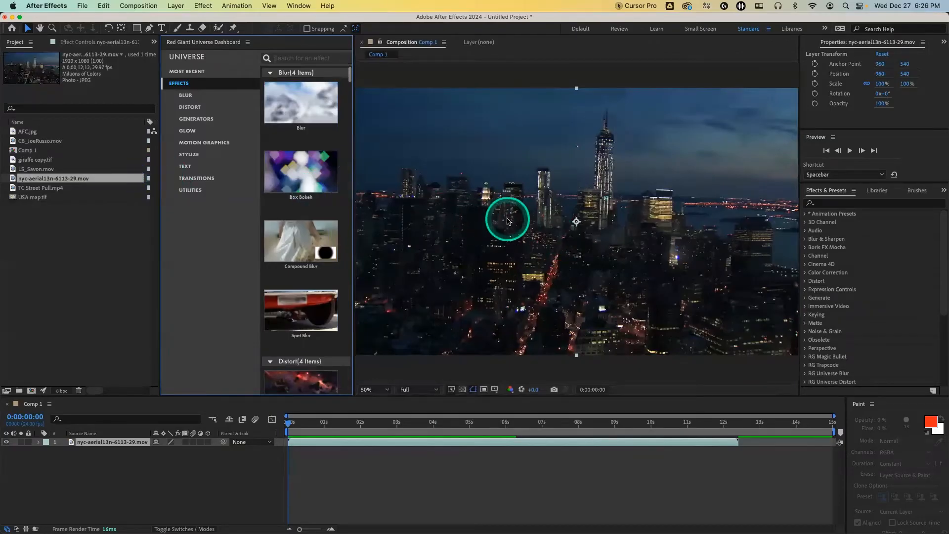
Widen the Universe Dashboard and the composition viewer, with the composition shown at 25%
key(comma)
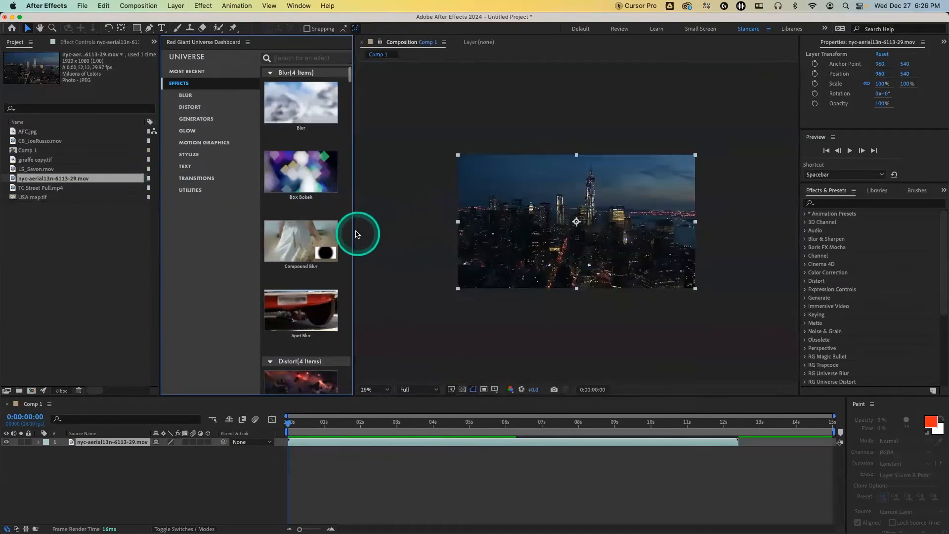
drag(354, 230, 403, 229)
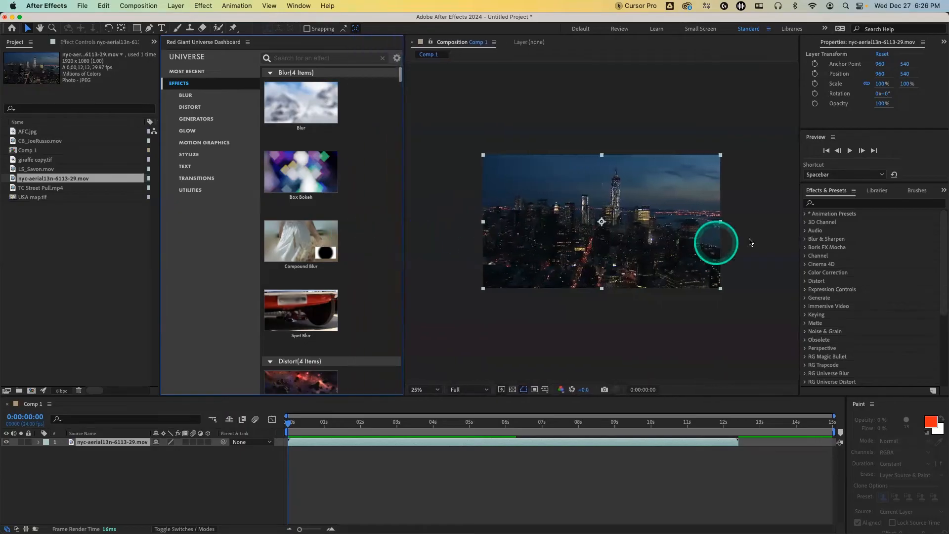
drag(800, 231, 857, 231)
Show the Universe Generators effects and add a comp-sized white solid above the aerial clip
mouse_move(289, 134)
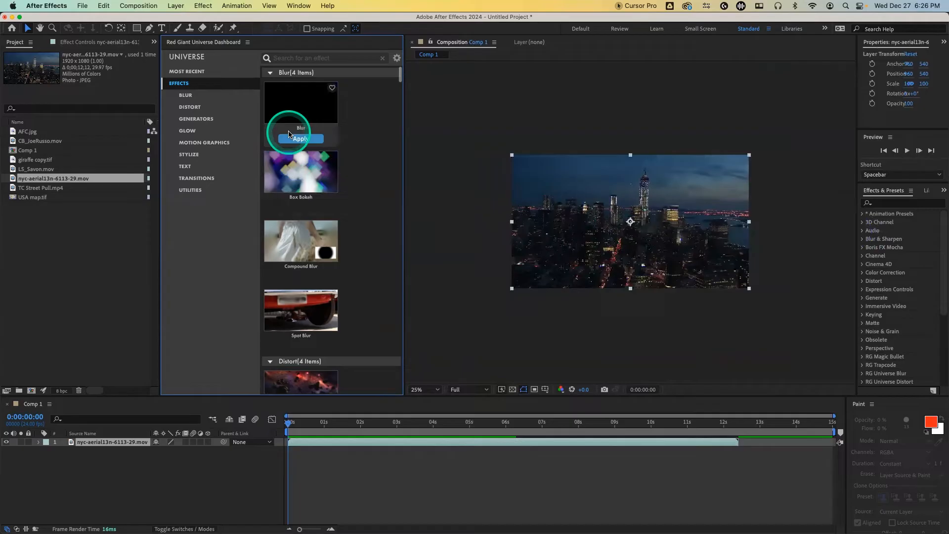
click(206, 116)
click(470, 222)
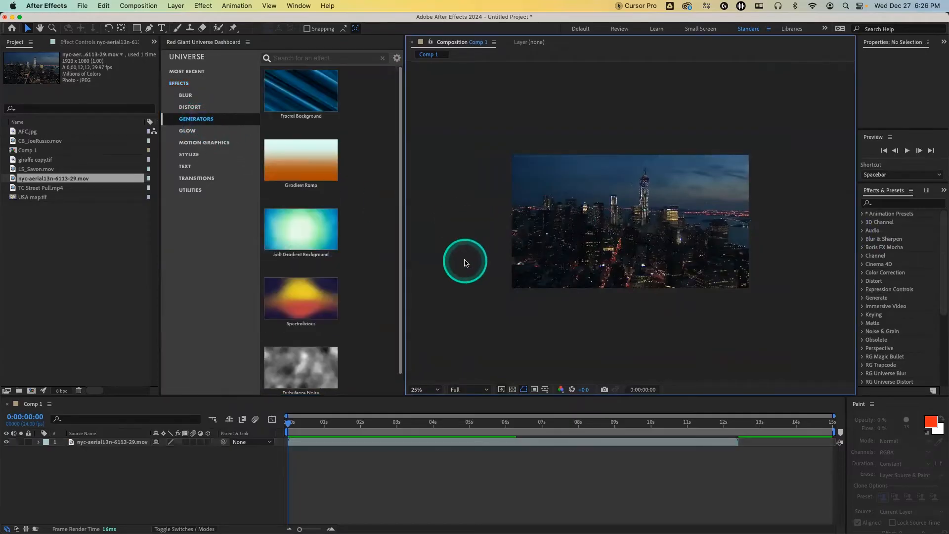
key(super+y)
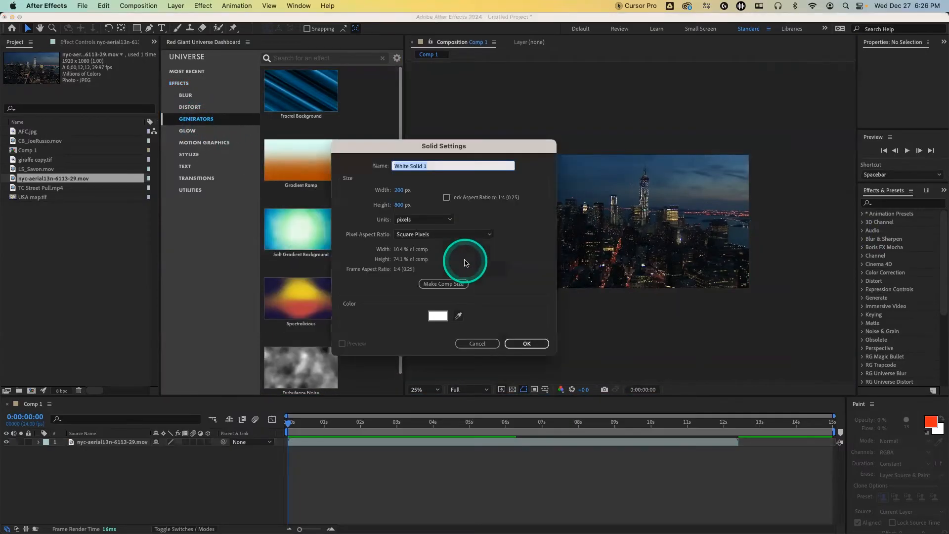
click(450, 284)
click(527, 344)
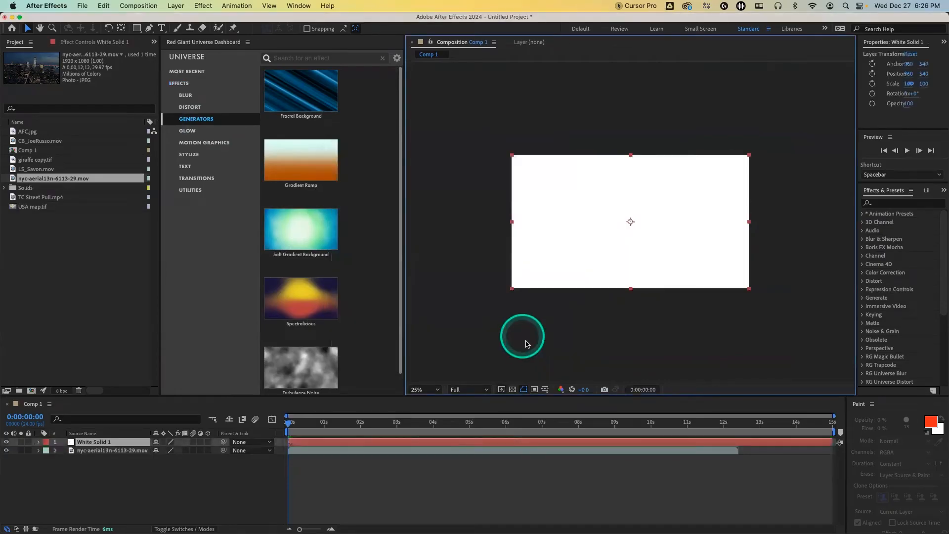
Apply the Fractal Background effect to the white solid with its Angled Beams Red preset
mouse_move(324, 103)
click(309, 127)
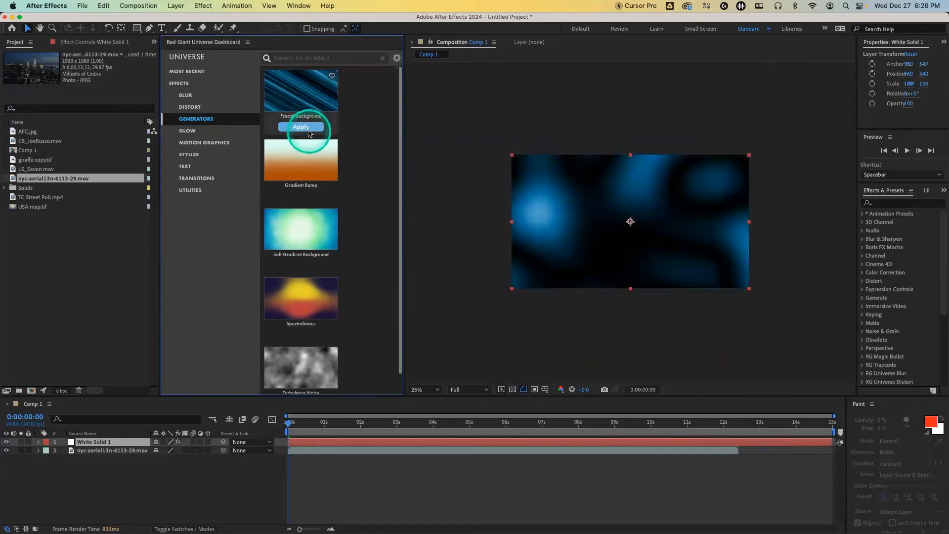
click(298, 109)
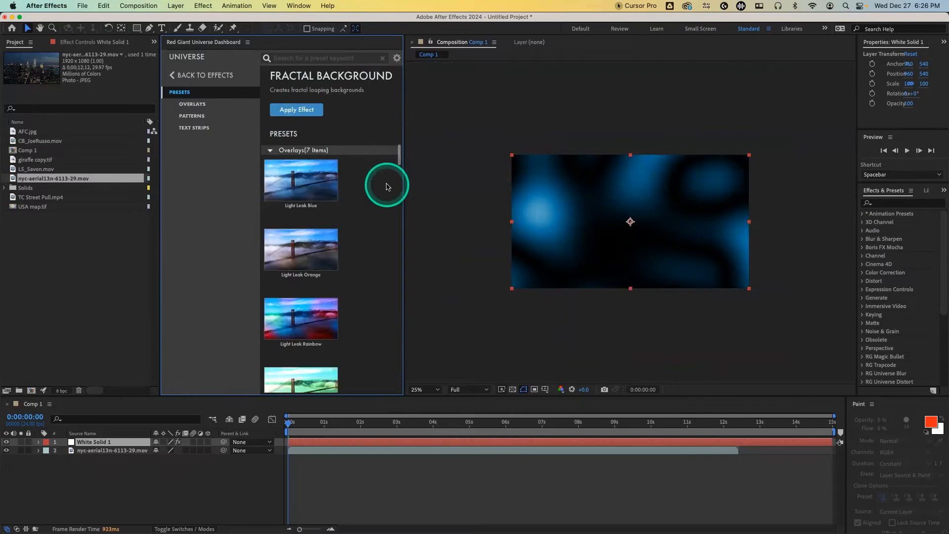
drag(398, 158, 402, 205)
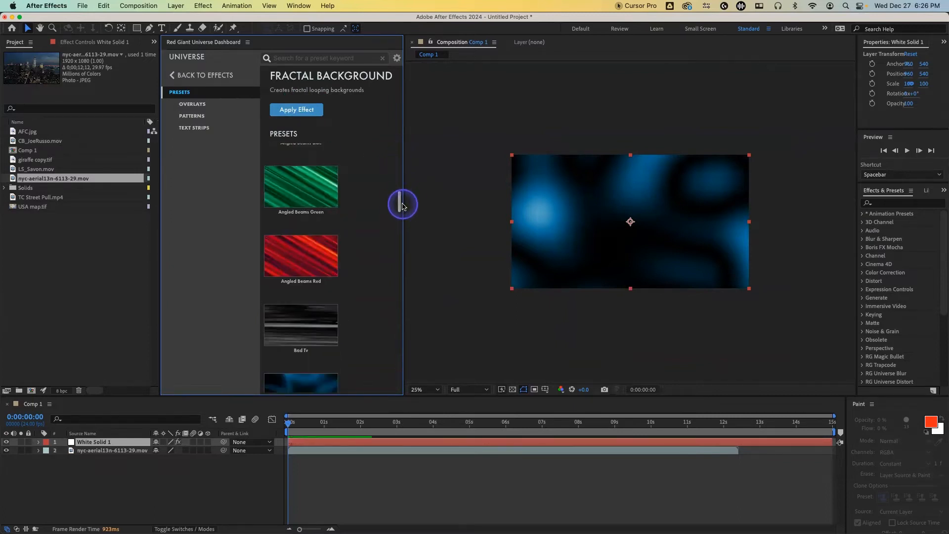
mouse_move(318, 244)
click(310, 293)
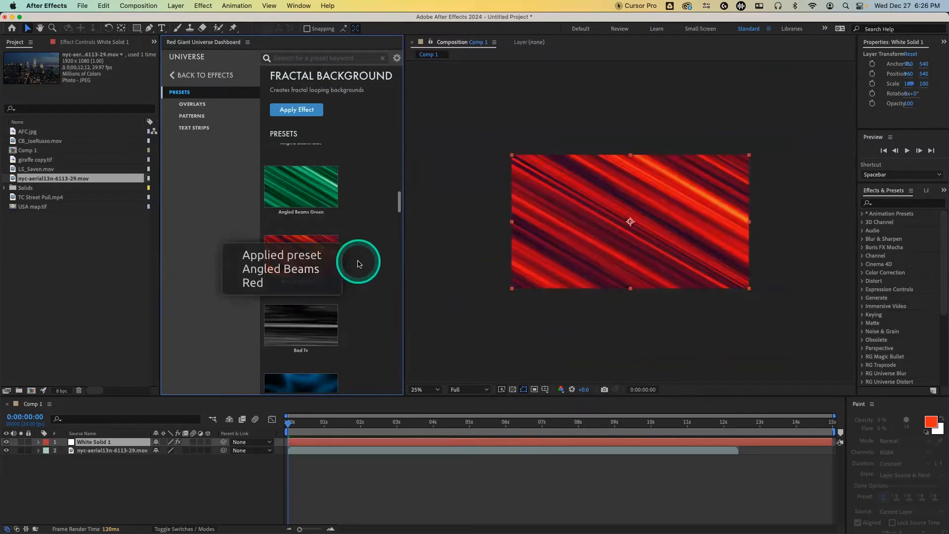
Play back the red beams background from the start of Comp 1 and look further down the Fractal Background presets
click(305, 430)
drag(305, 429, 271, 419)
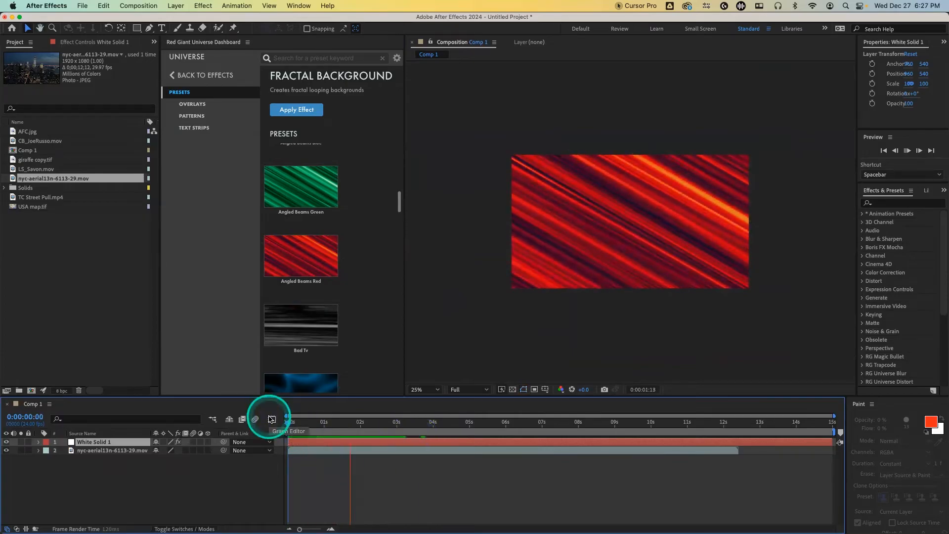
scroll(343, 345, down, 4)
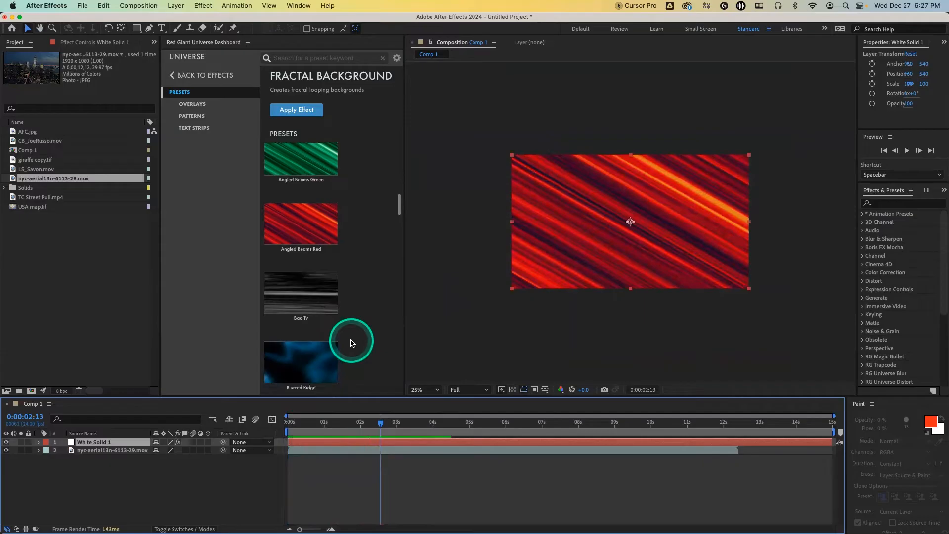
Apply the Curtains preset of Fractal Background to the white solid and play it back from about one second
scroll(352, 343, down, 3)
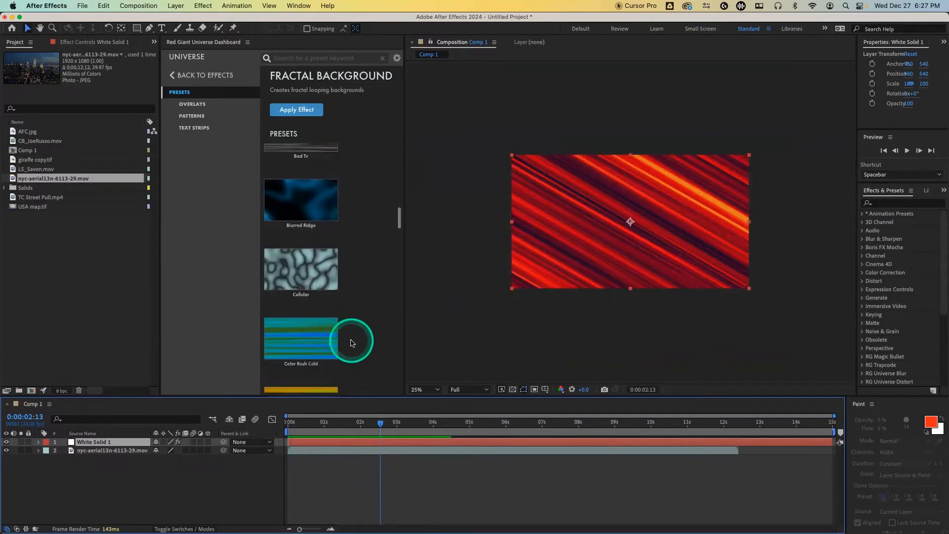
scroll(351, 343, down, 5)
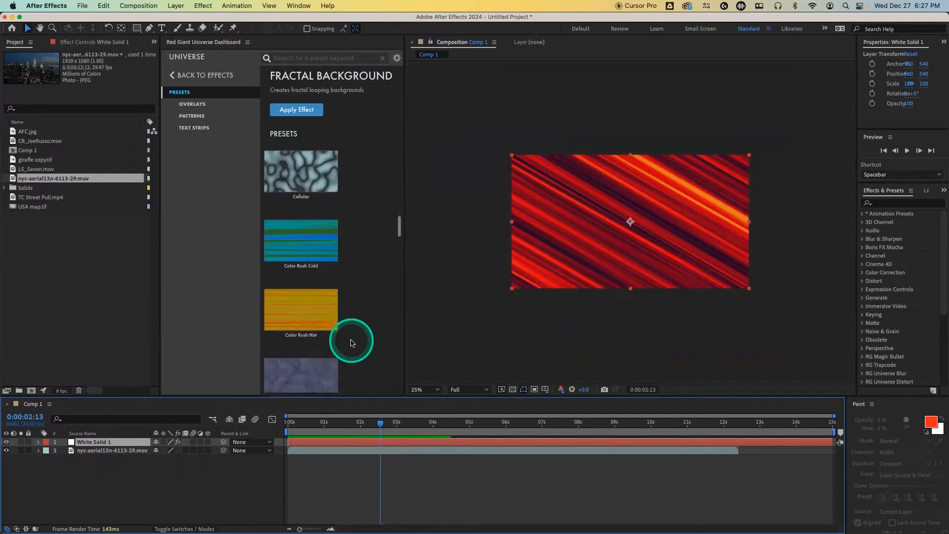
scroll(349, 343, down, 2)
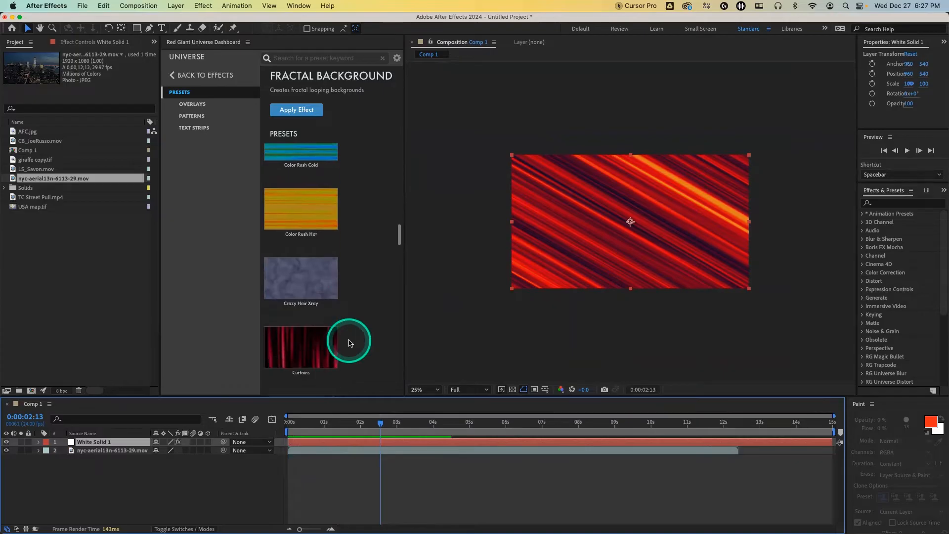
scroll(349, 343, down, 1)
scroll(346, 314, down, 1)
mouse_move(313, 317)
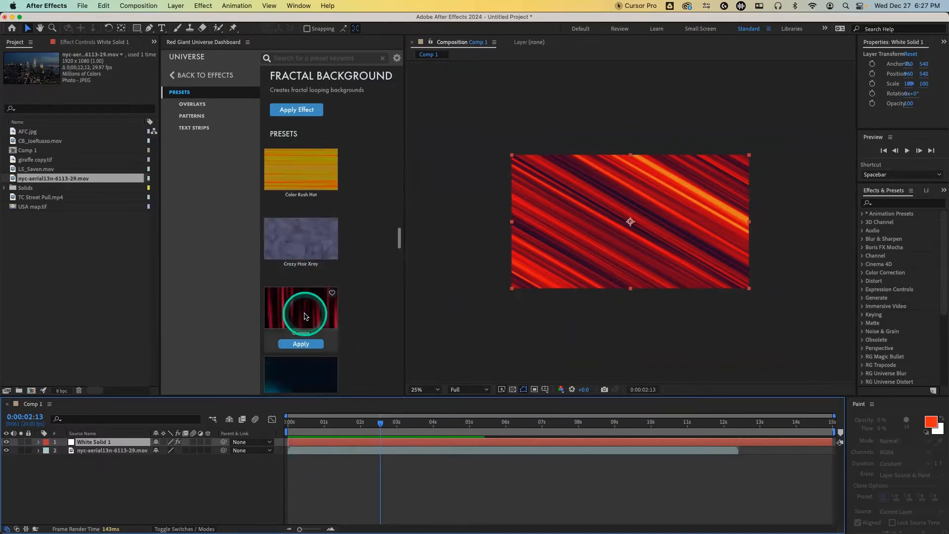
click(304, 345)
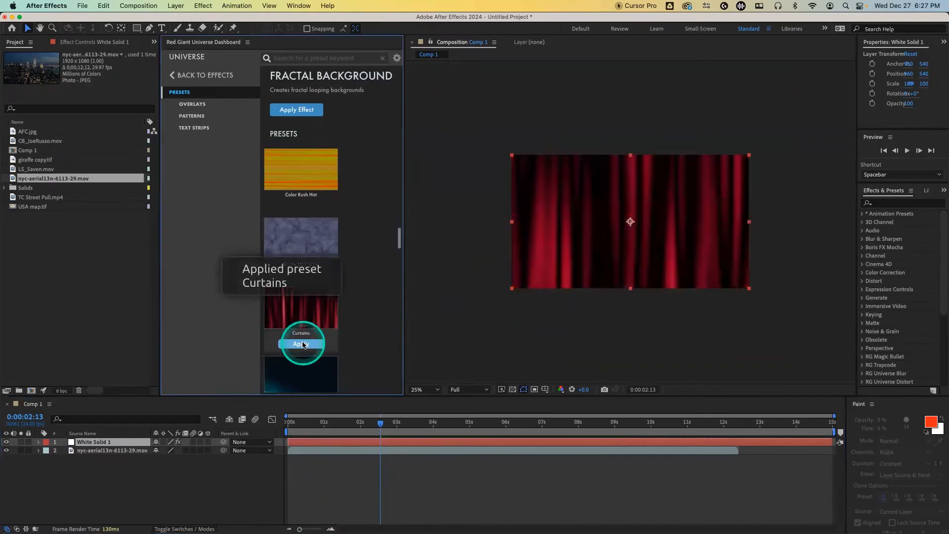
drag(359, 425, 335, 423)
key(space)
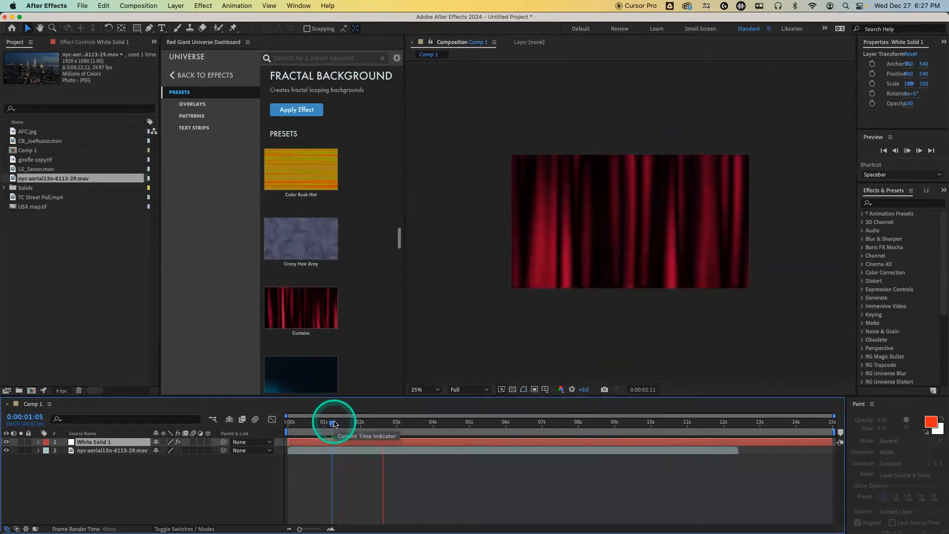
Show the white solid's effect controls and toggle Fractal Background's Invert option on and off again
click(117, 42)
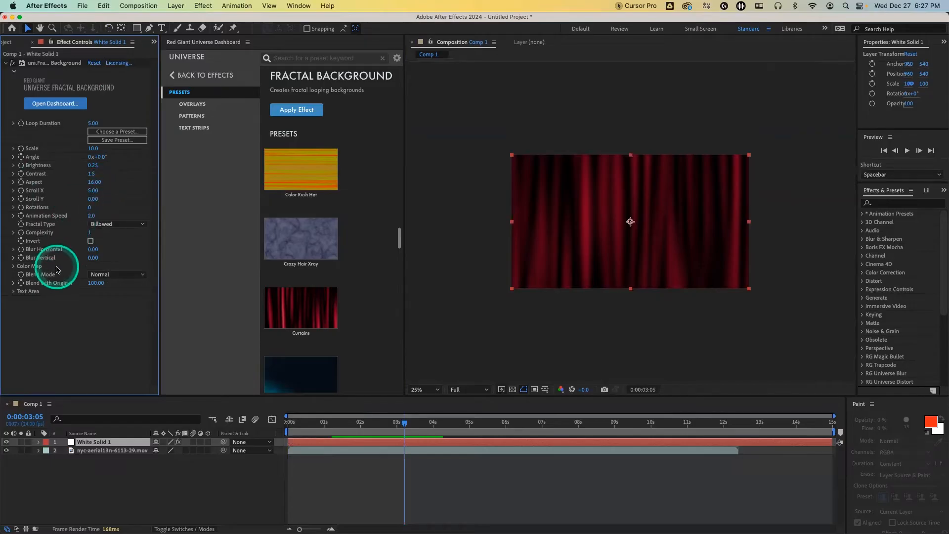
click(90, 241)
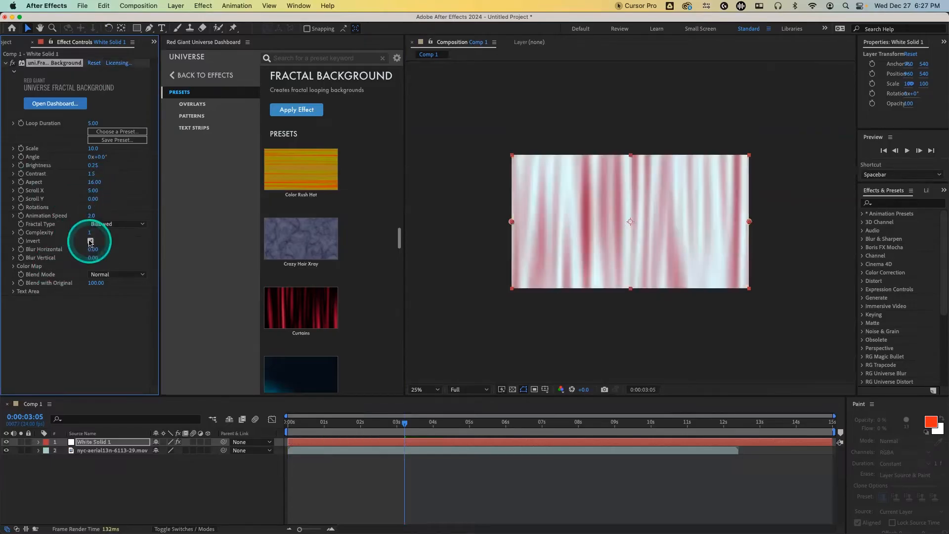
click(91, 242)
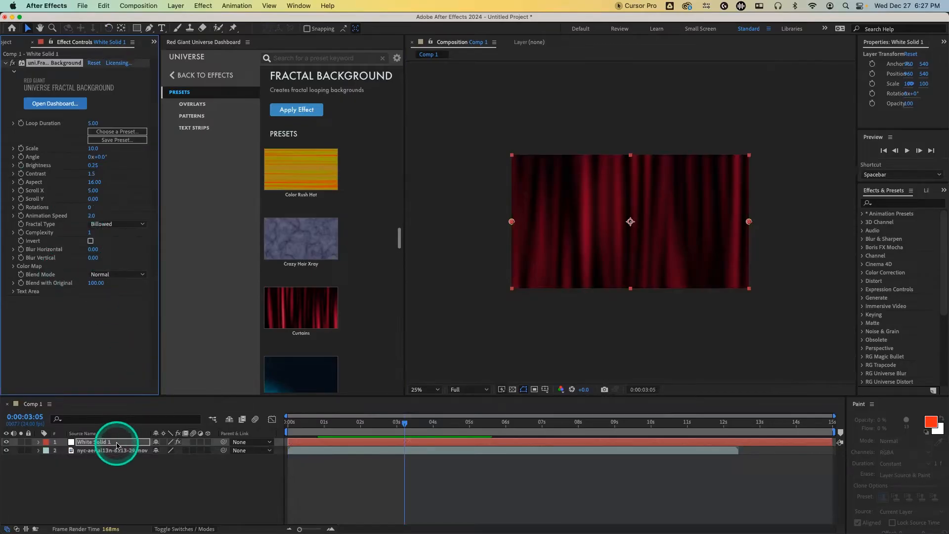
Hide the white solid and preview Fractal Background's Vignette Green Virus preset on the nyc-aerial clip from about two seconds
click(5, 442)
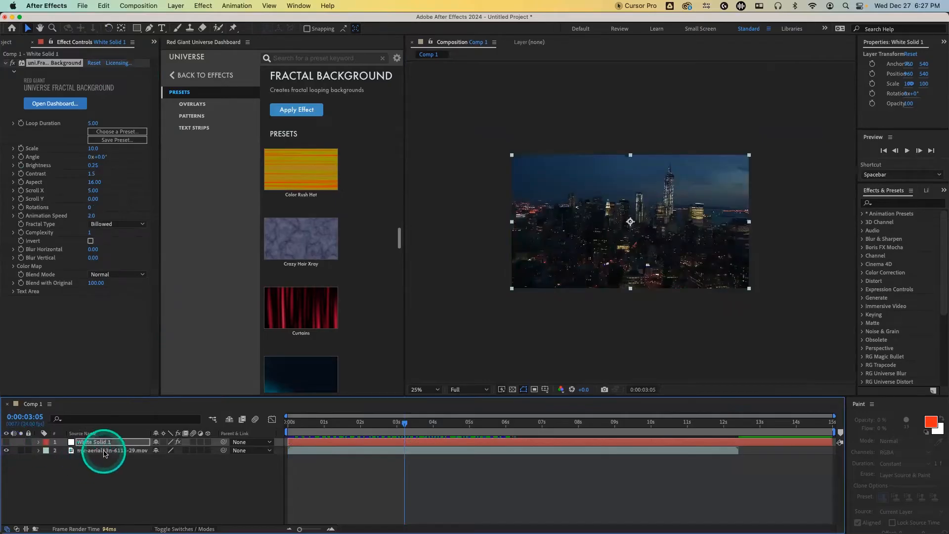
click(99, 451)
scroll(309, 317, up, 10)
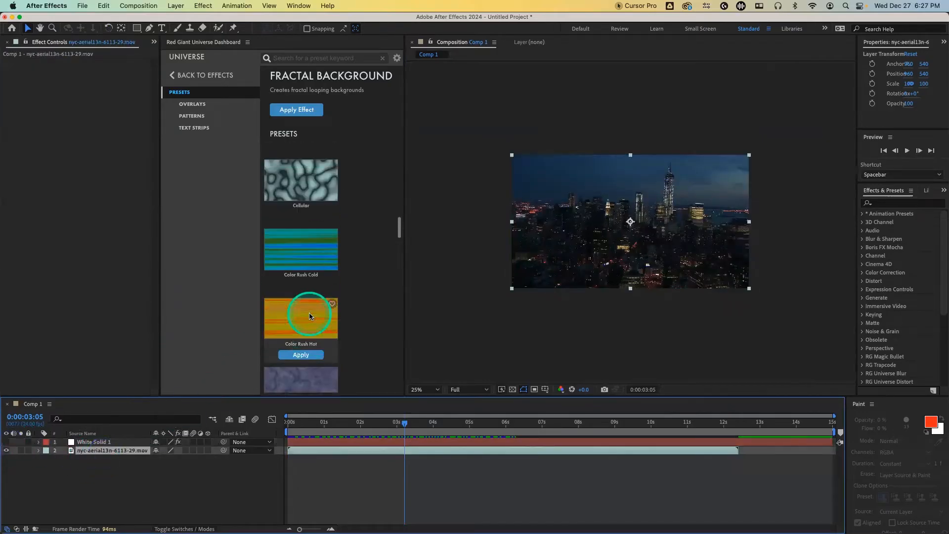
scroll(310, 316, up, 10)
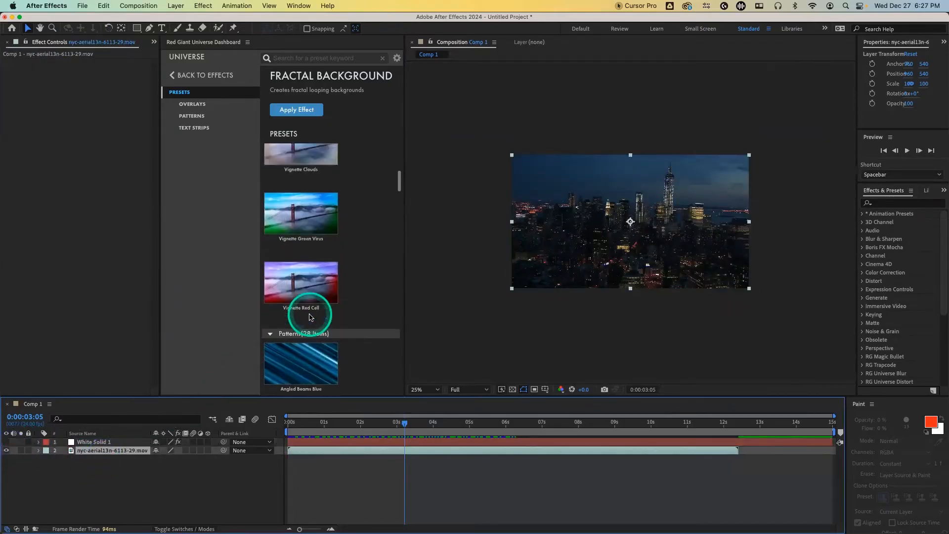
scroll(310, 315, up, 1)
mouse_move(307, 219)
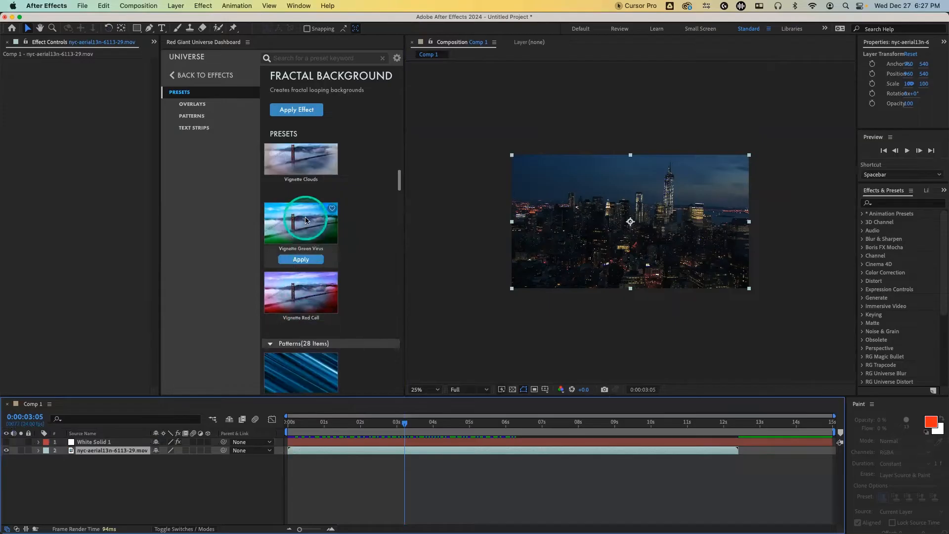
click(306, 262)
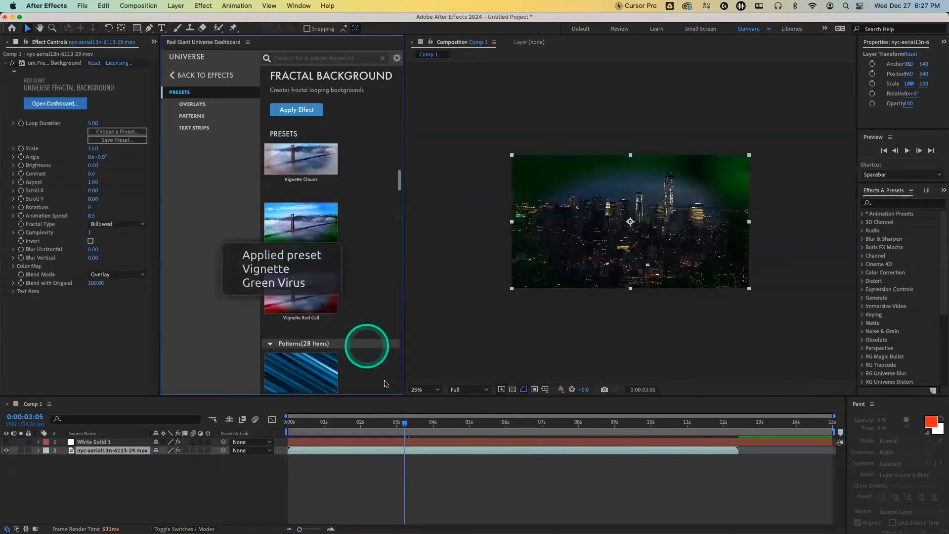
drag(397, 423, 372, 423)
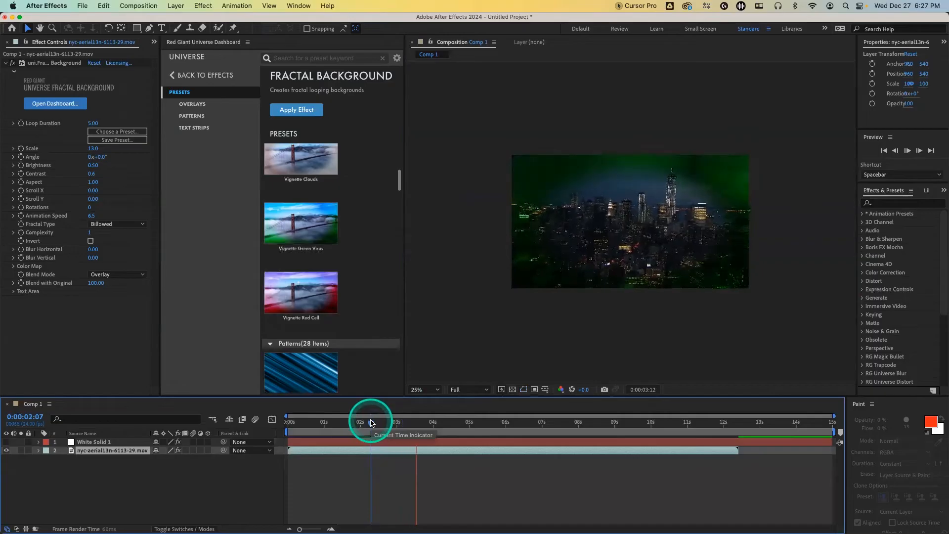
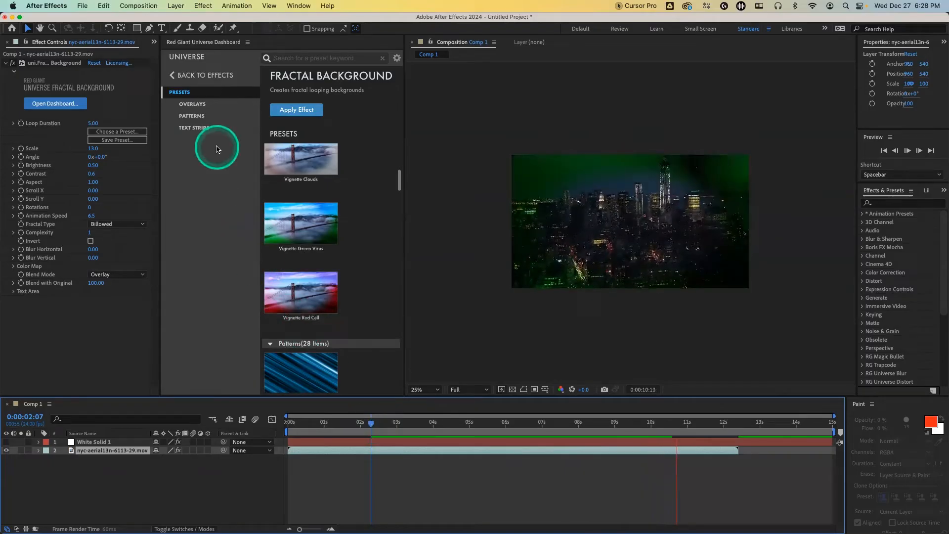
Return to the Generators effects and remove Fractal Background from the nyc-aerial clip
click(174, 75)
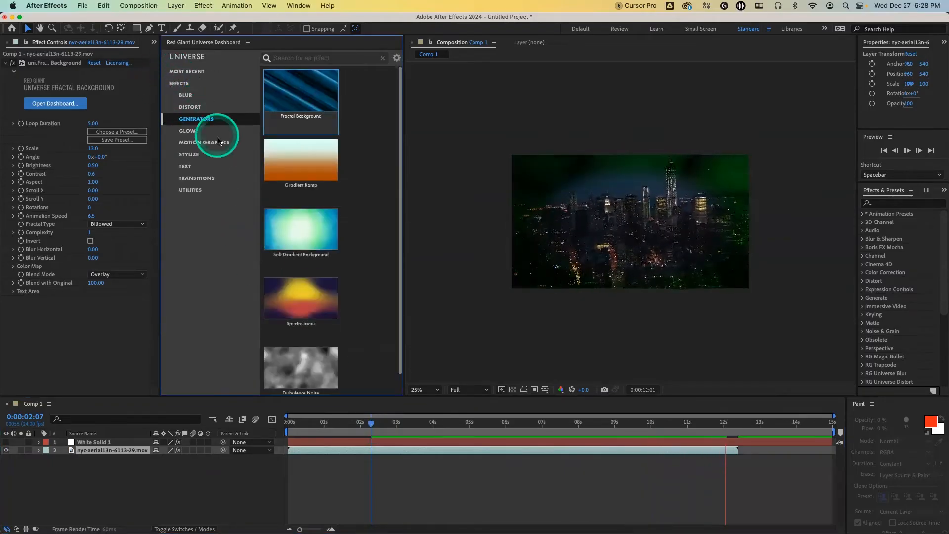
click(57, 63)
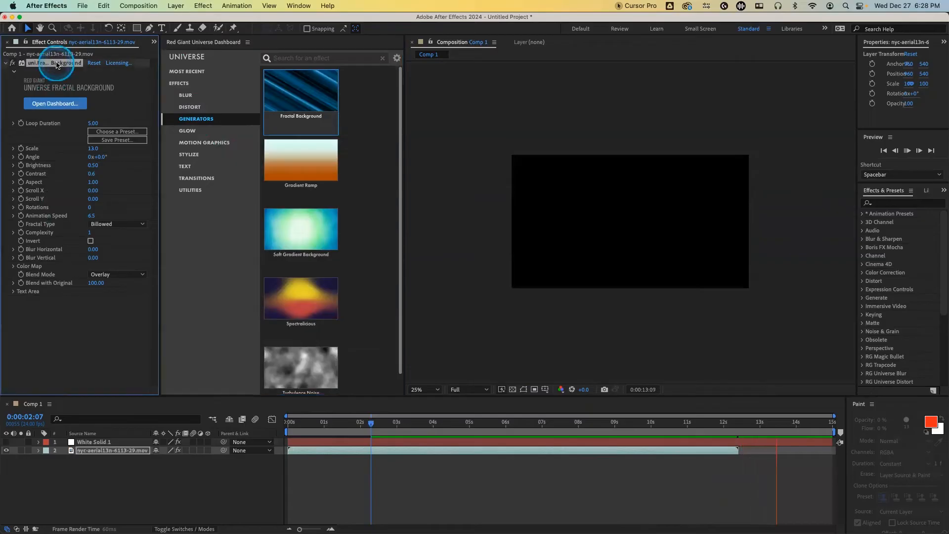
key(Delete)
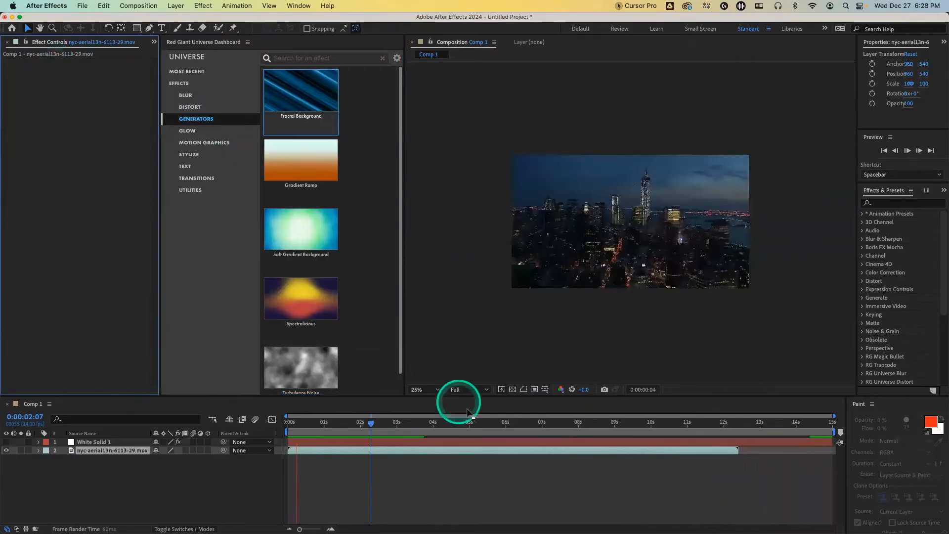
Set the current time to 0:00:03:00 and show the presets of the Spectralicious generator
click(396, 423)
mouse_move(277, 241)
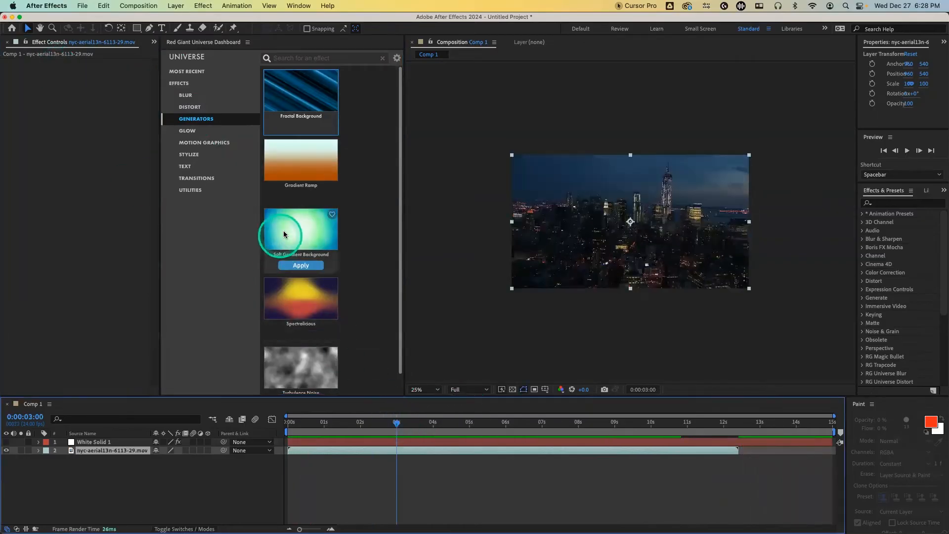
mouse_move(299, 307)
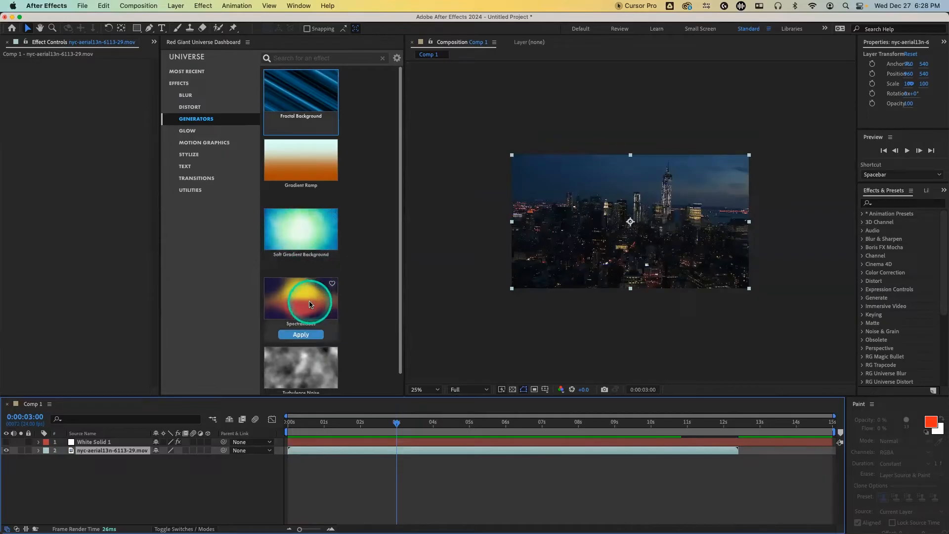
click(310, 303)
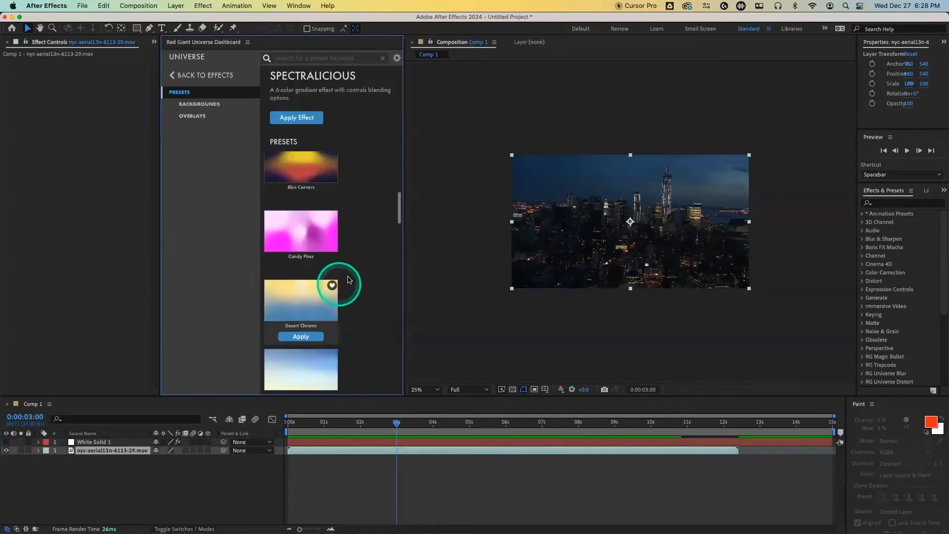
Make the white solid visible again and replace its Fractal Background effect with the Spectralicious preset Candy Floss
click(6, 442)
click(83, 443)
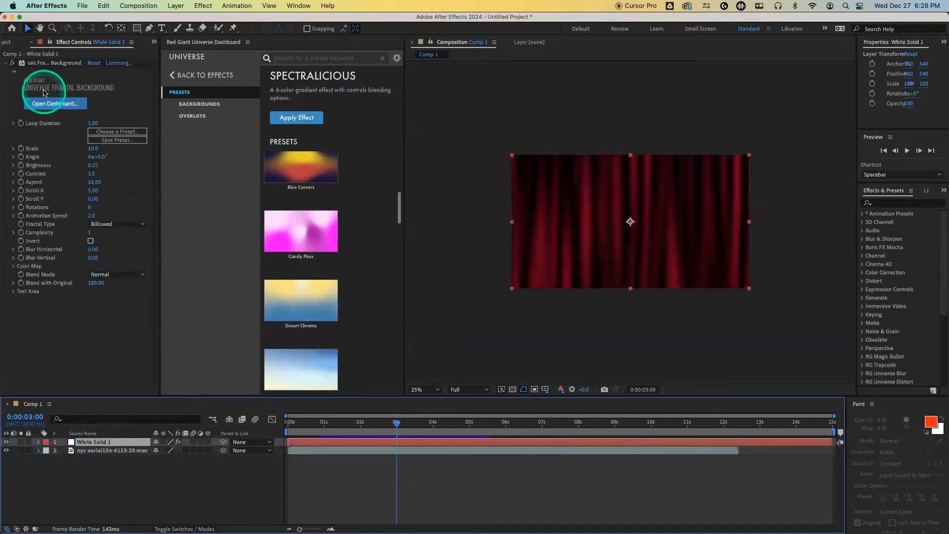
click(47, 64)
key(Delete)
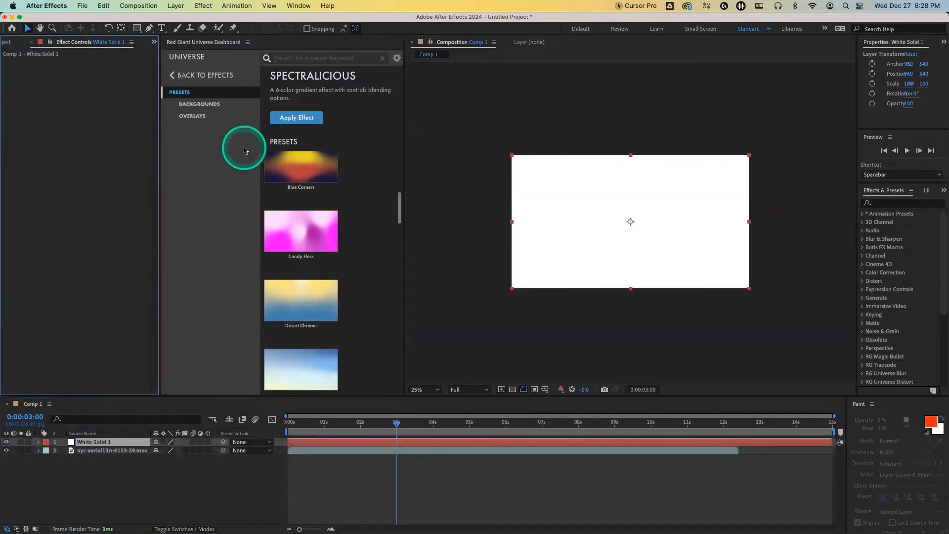
mouse_move(293, 269)
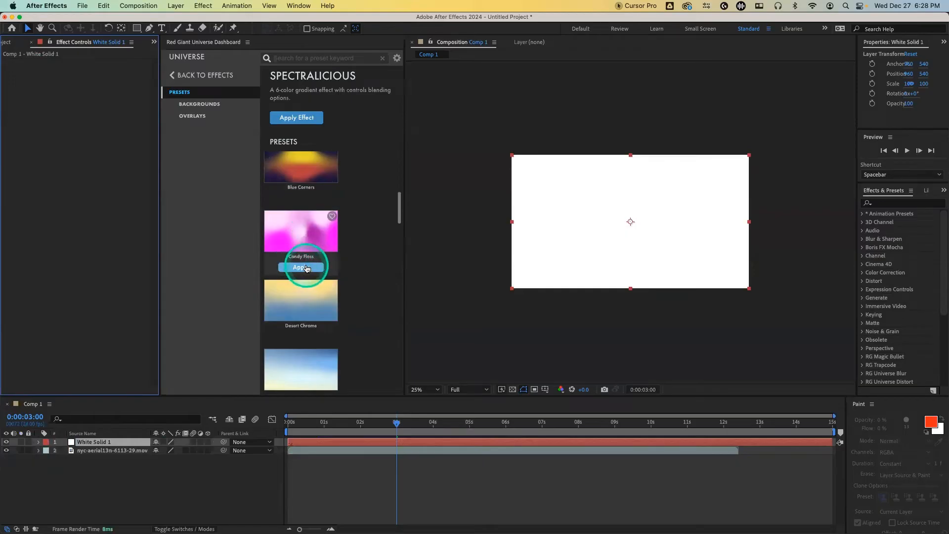
click(307, 268)
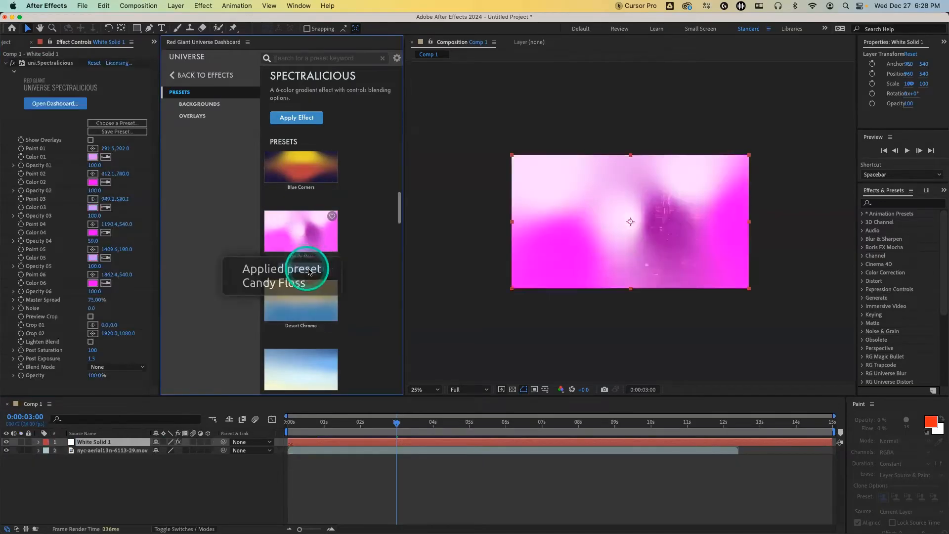
Scrub through the first seconds of the comp to review the Candy Floss gradient, and raise its Opacity 04 to 88
click(305, 423)
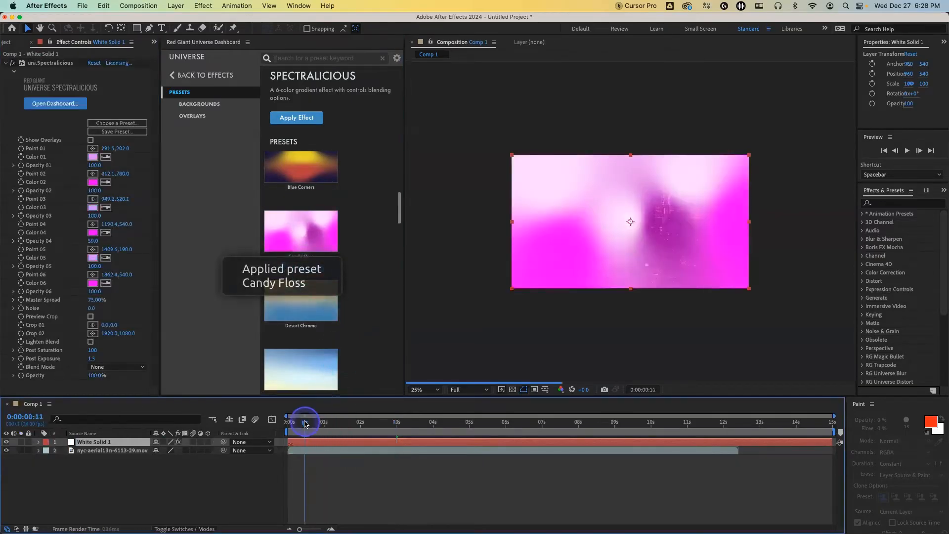
drag(305, 423, 332, 424)
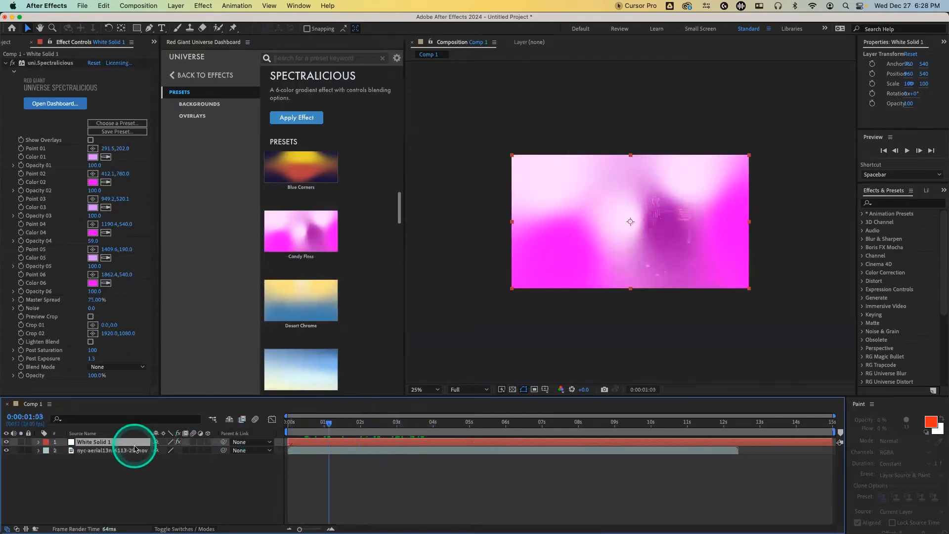
click(177, 528)
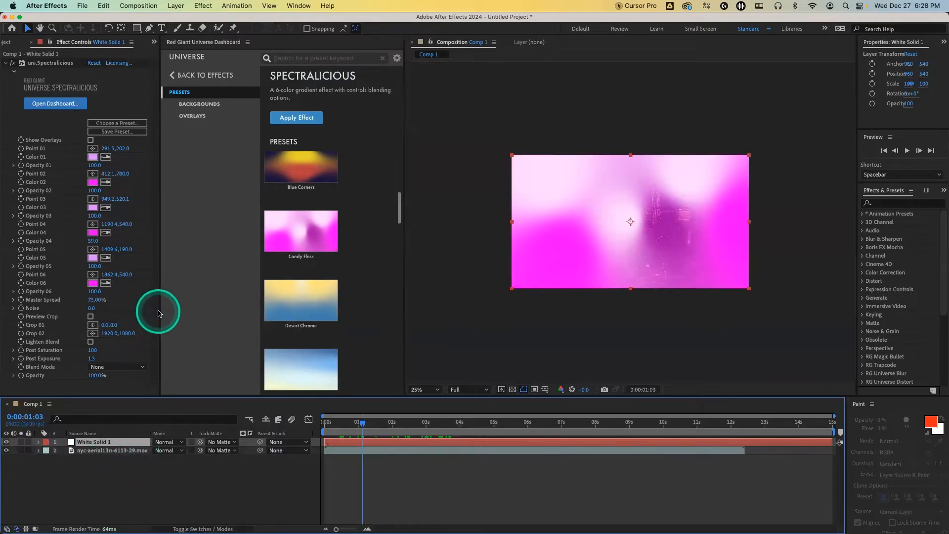
click(383, 423)
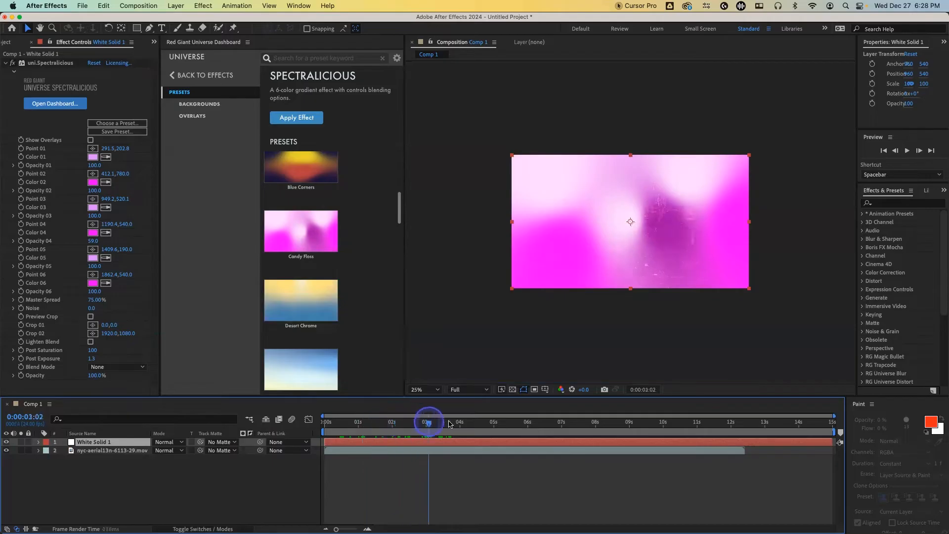
drag(469, 420, 374, 413)
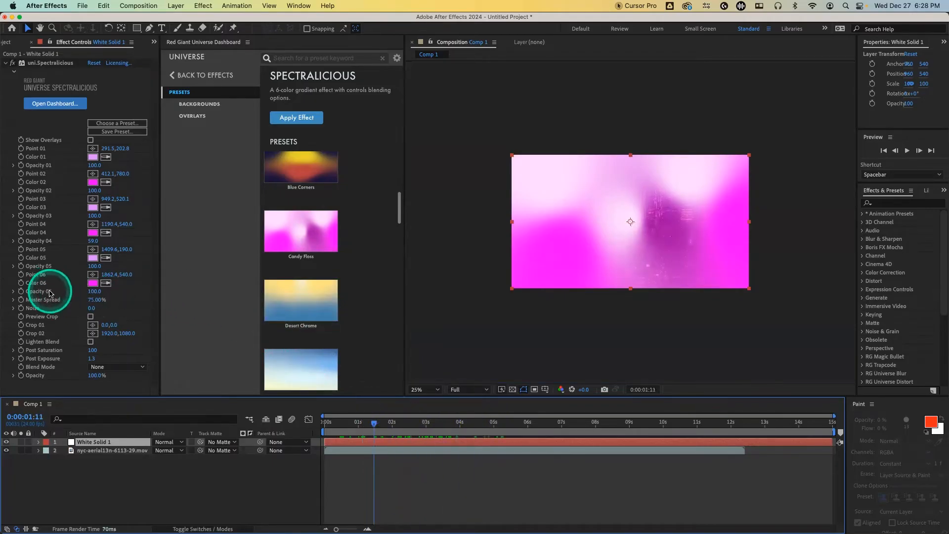
drag(94, 242, 119, 245)
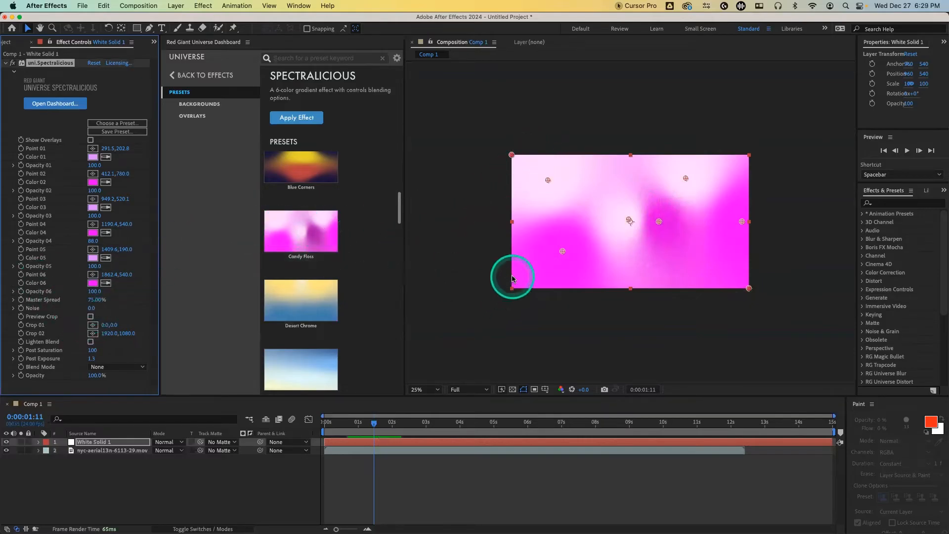
Apply the Spectralicious preset Edge of Night to the white solid and try the Dusk Sky preset over it
scroll(297, 277, down, 5)
scroll(305, 279, down, 1)
mouse_move(301, 298)
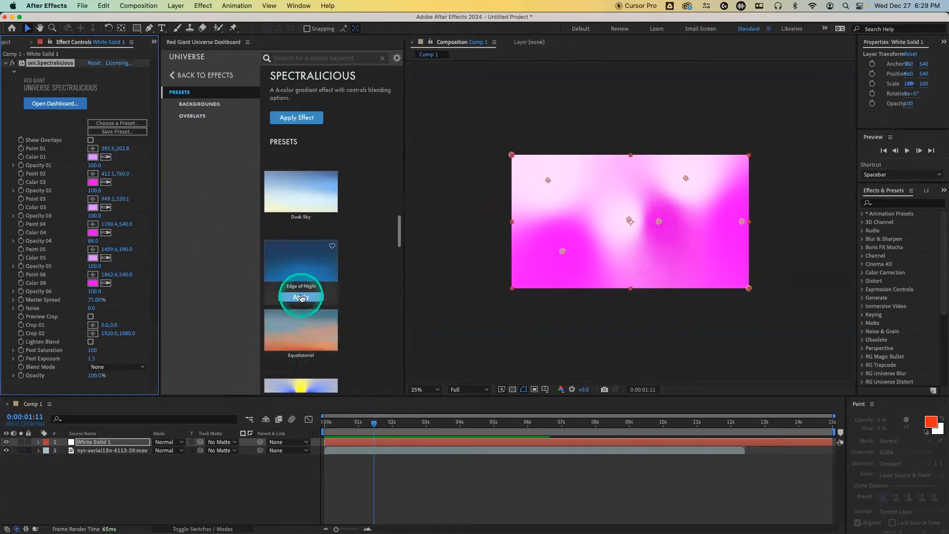
click(305, 297)
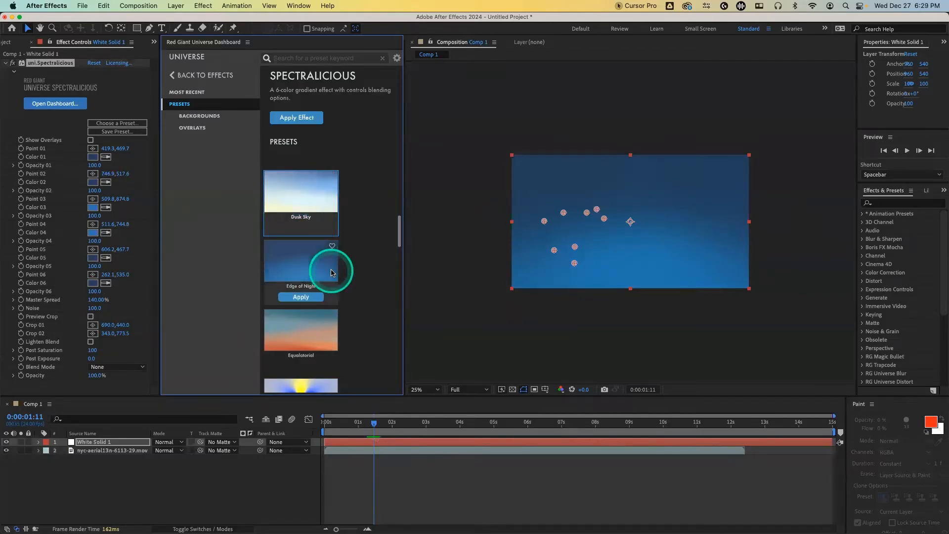
click(302, 227)
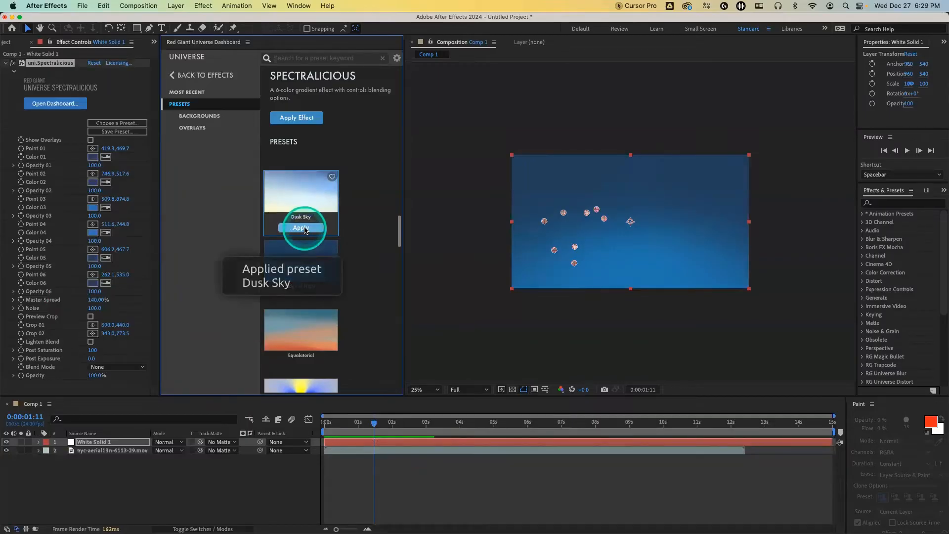
scroll(316, 283, down, 2)
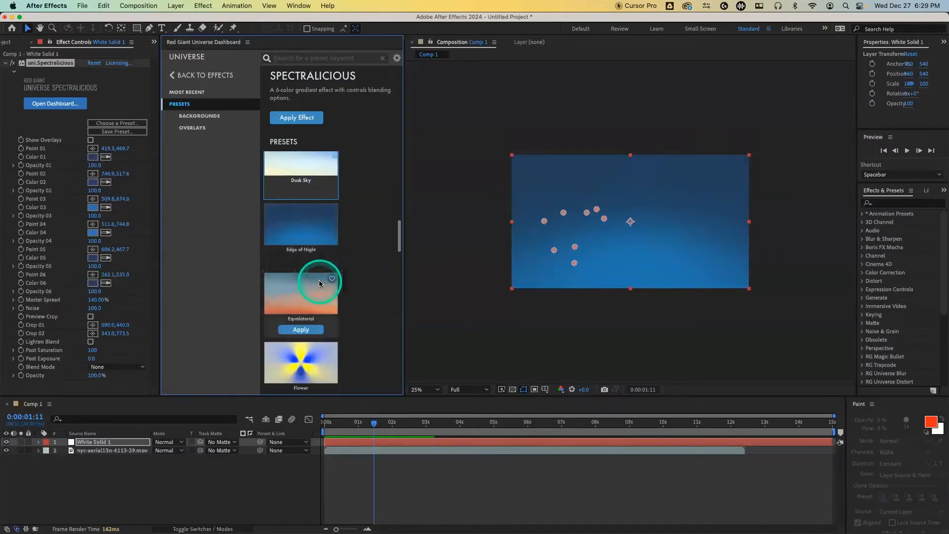
click(416, 424)
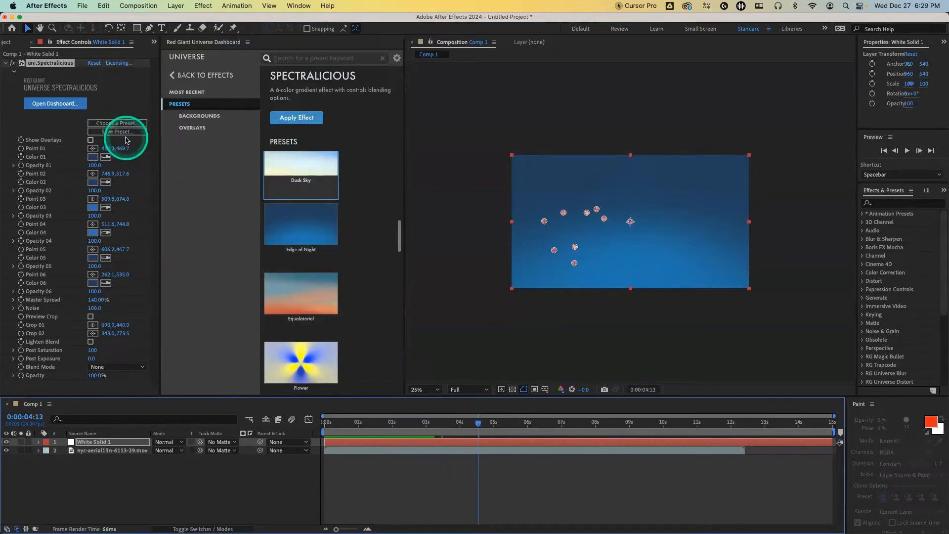
Delete the Spectralicious effect from the white solid and apply a fresh one with the Dusk Sky preset
click(64, 63)
key(Delete)
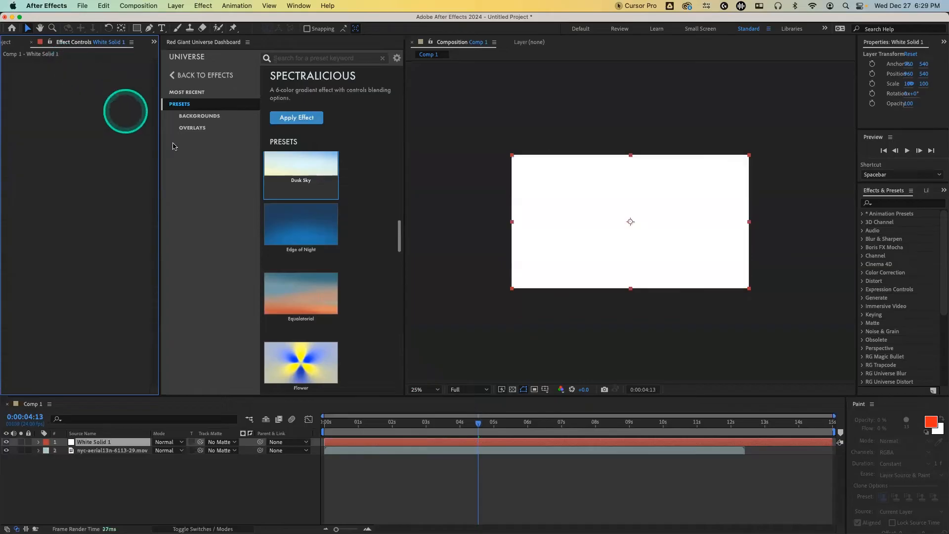
click(298, 192)
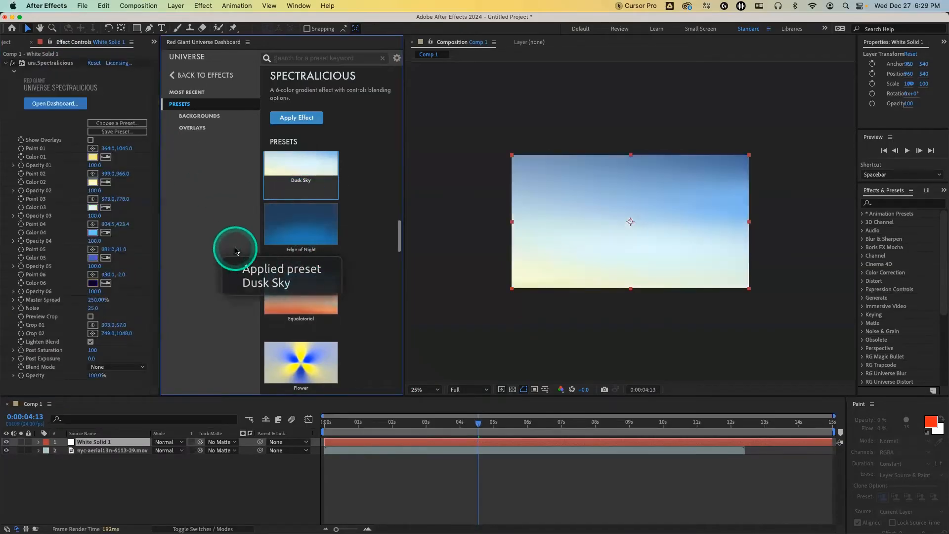
Try the Flower preset on the white solid, and delete the Spectralicious effect
scroll(299, 384, down, 1)
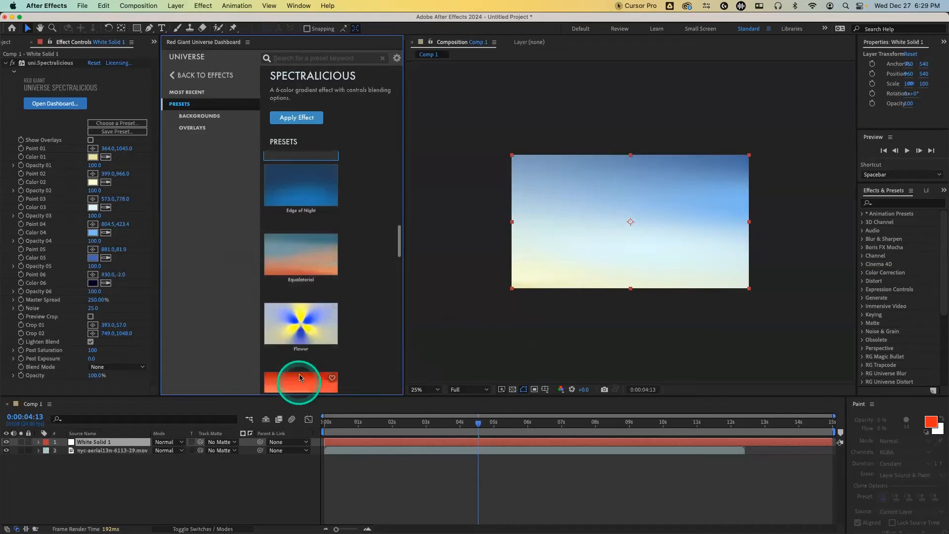
click(302, 360)
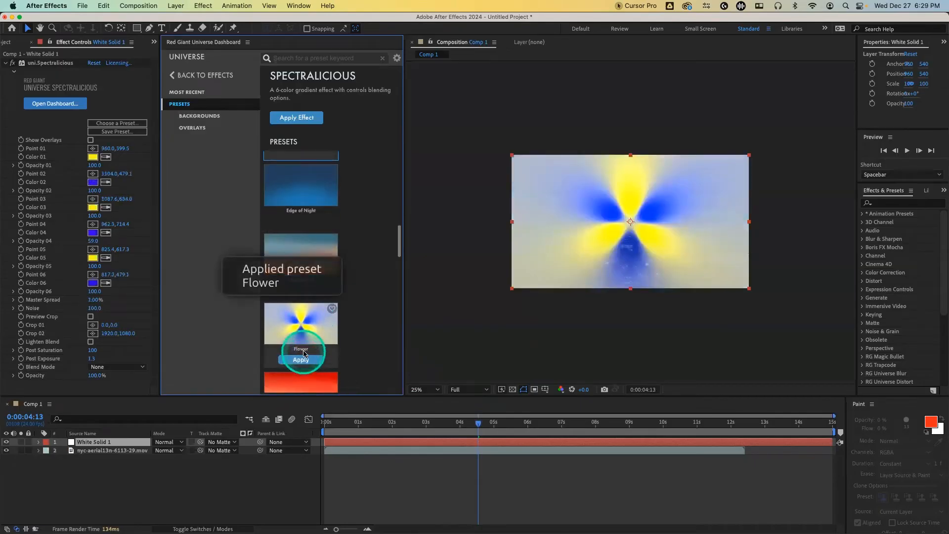
click(63, 67)
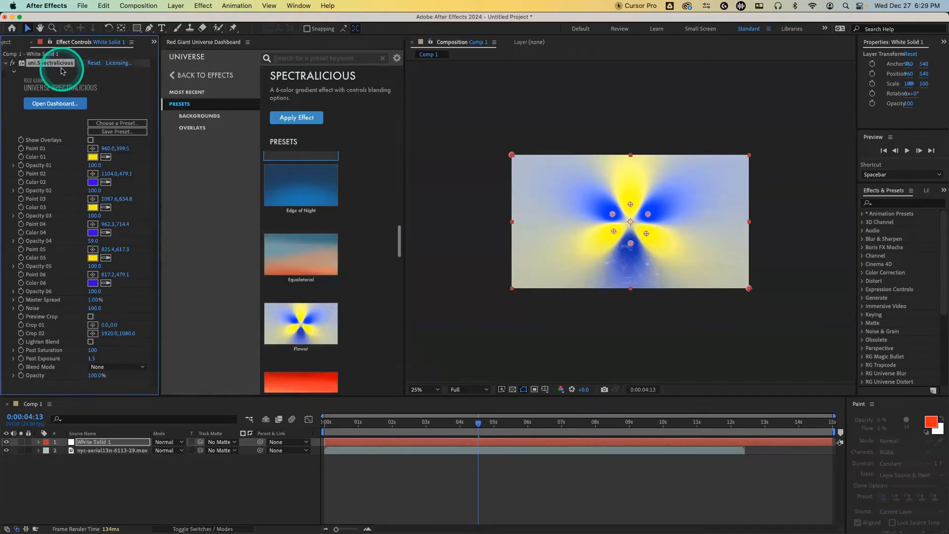
key(Delete)
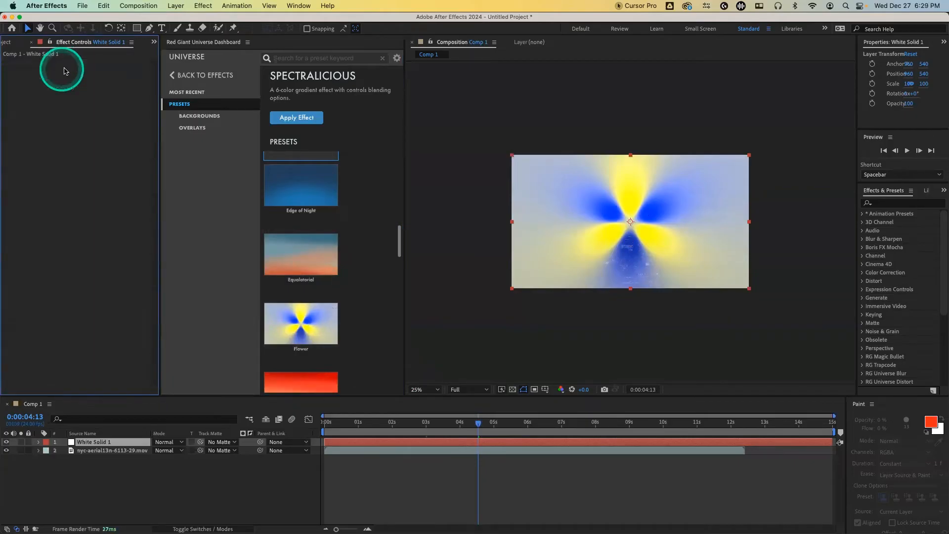
Return to the Universe effects list, look over the Generators and open the Glow category
click(173, 75)
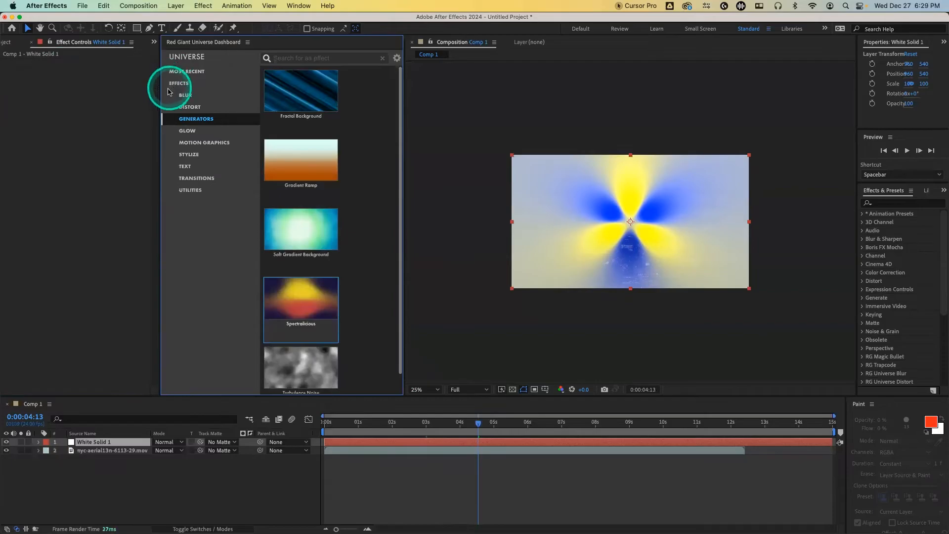
mouse_move(276, 245)
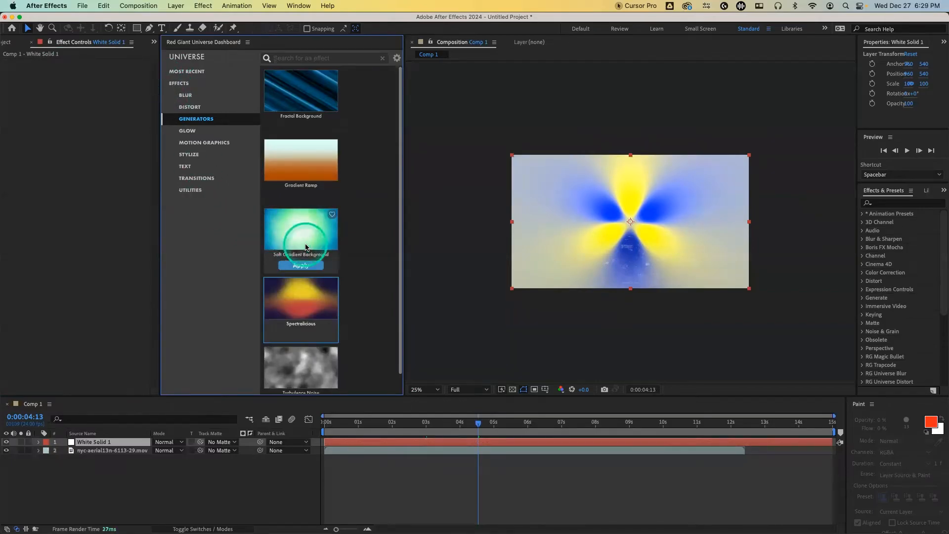
scroll(301, 245, down, 1)
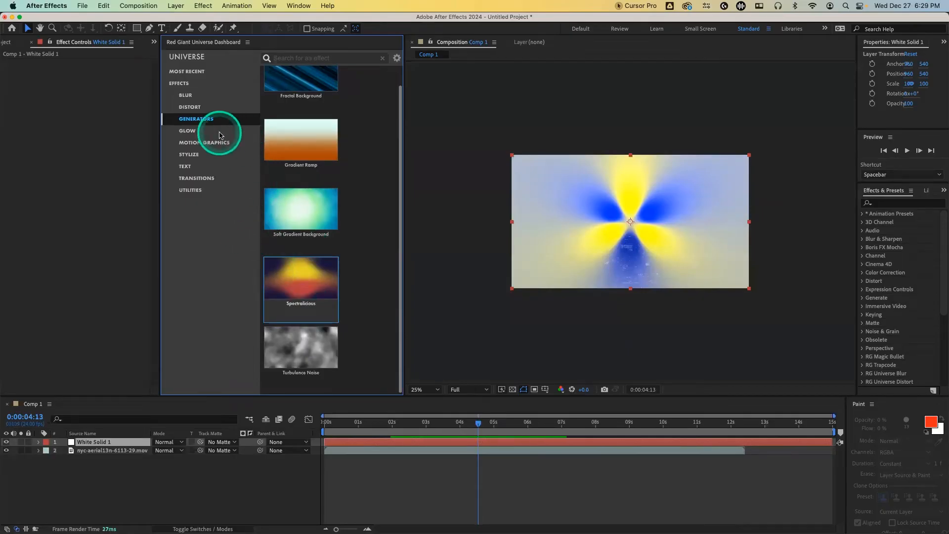
click(192, 132)
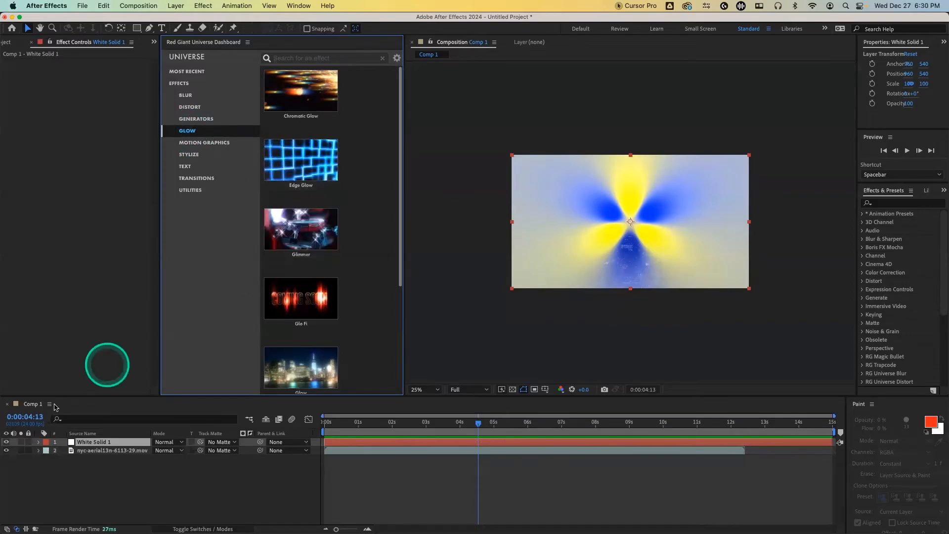
Delete the White Solid 1 layer from Comp 1
click(90, 443)
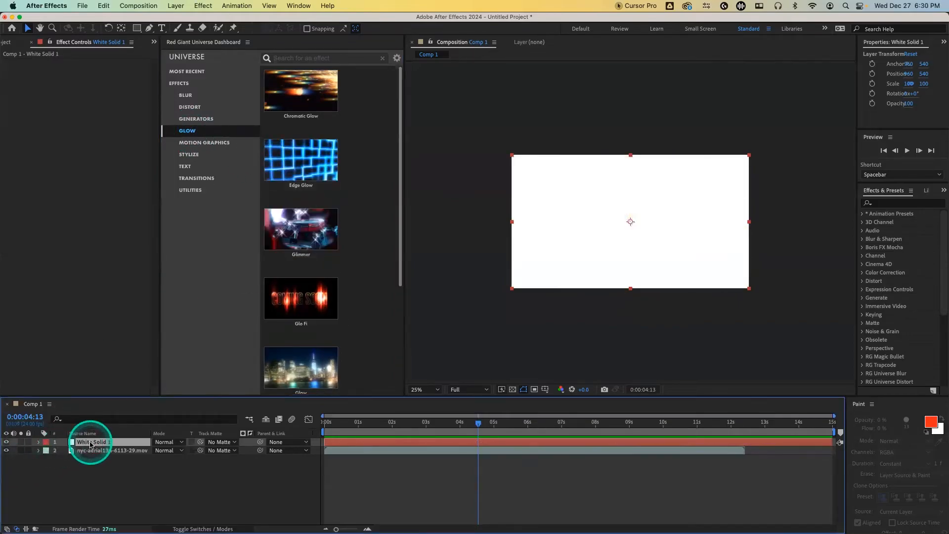
key(Delete)
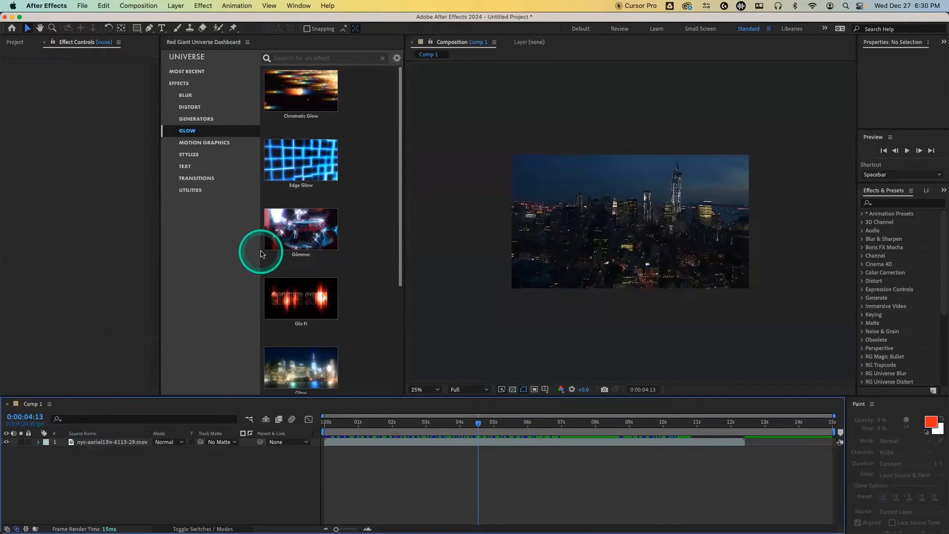
Apply the Edge Glow effect with the Aura preset to the nyc-aerial13n-6113-29.mov layer
mouse_move(296, 169)
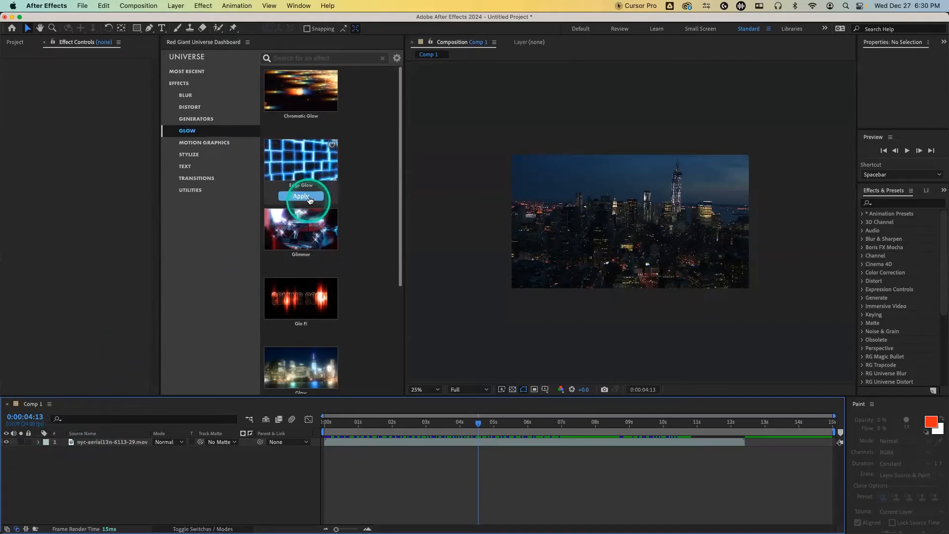
click(130, 443)
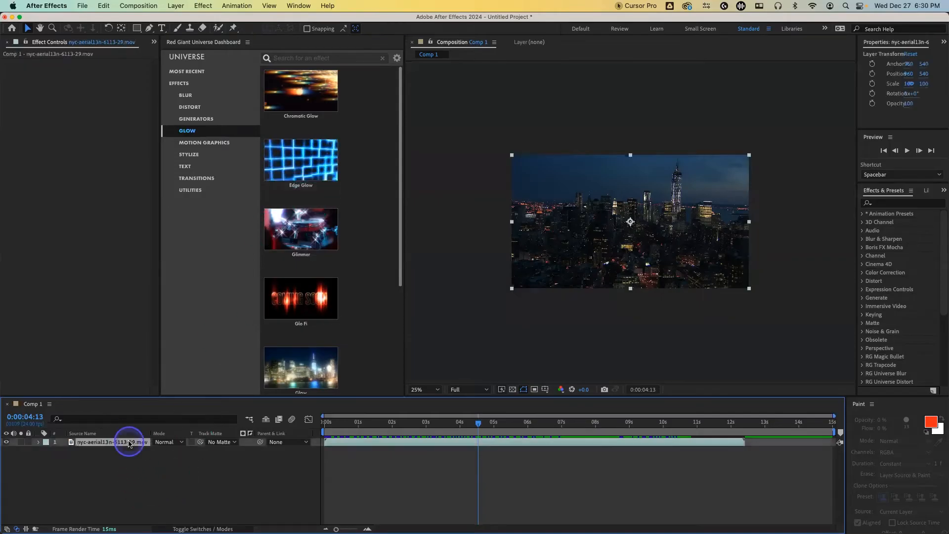
click(311, 158)
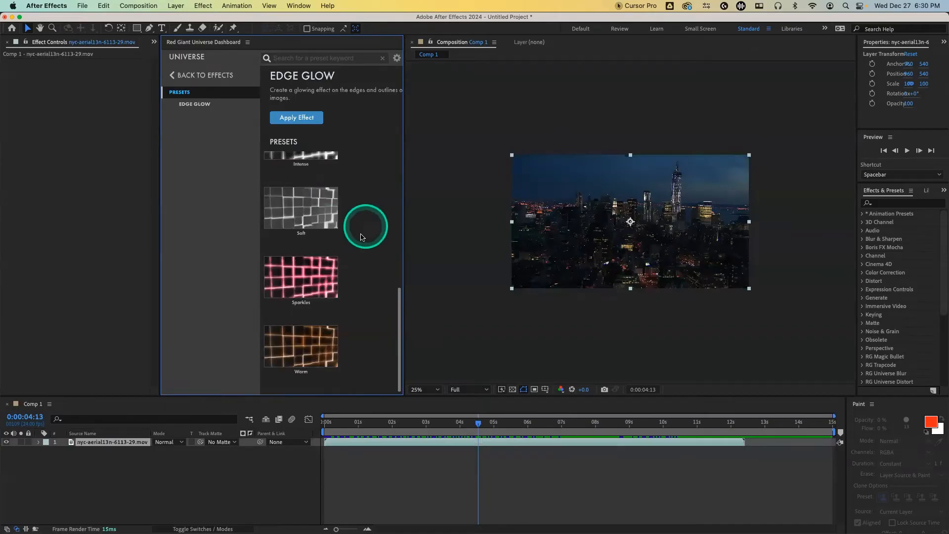
drag(399, 290, 393, 114)
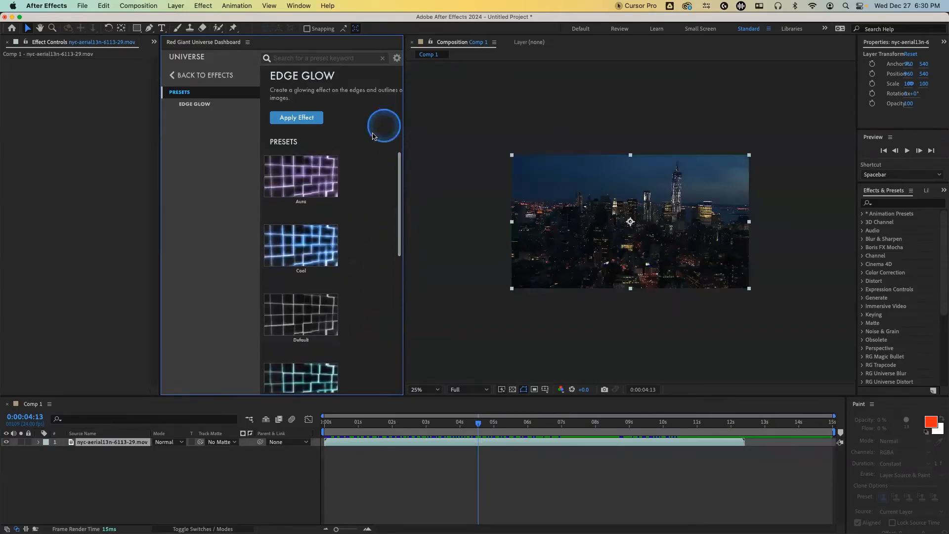
click(301, 212)
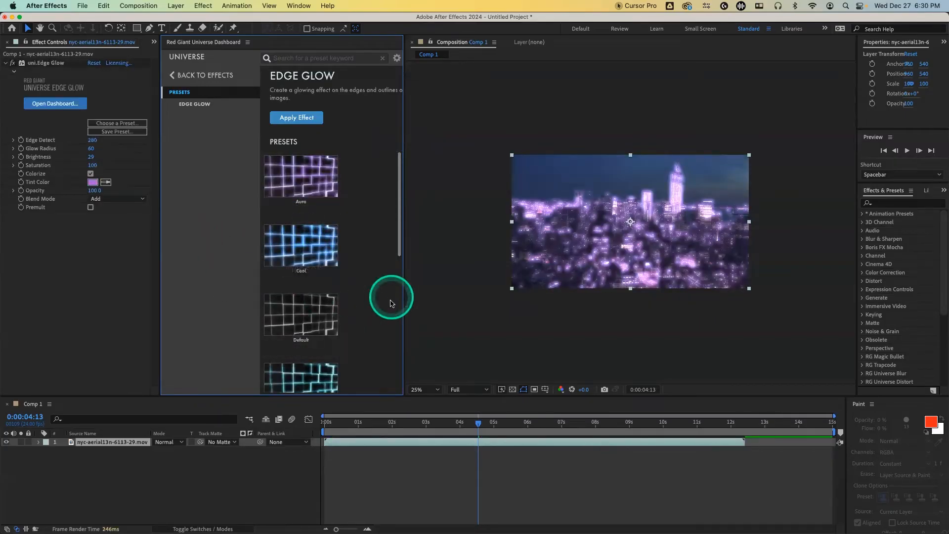
Play back the glowing footage briefly, and delete the Edge Glow effect, returning to the list of Glow effects
key(space)
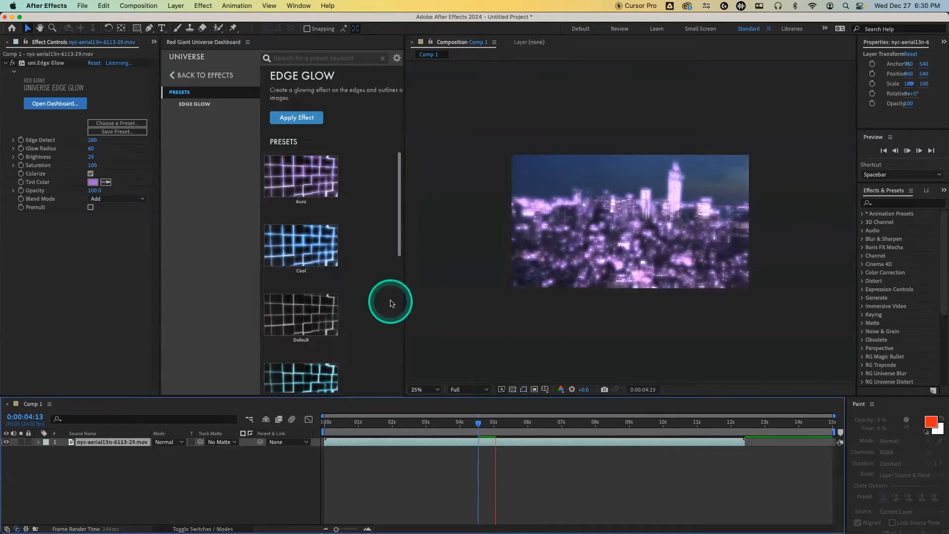
key(space)
click(47, 62)
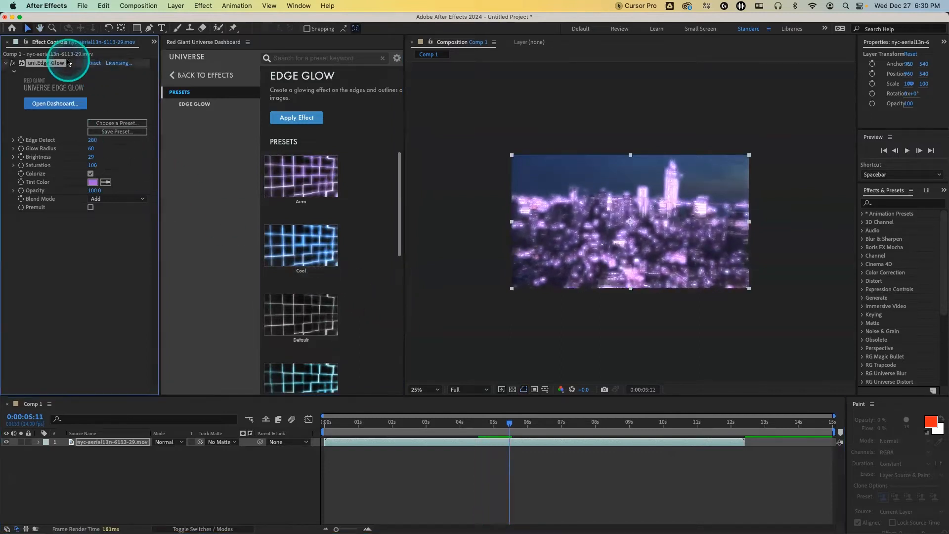
key(Delete)
click(176, 76)
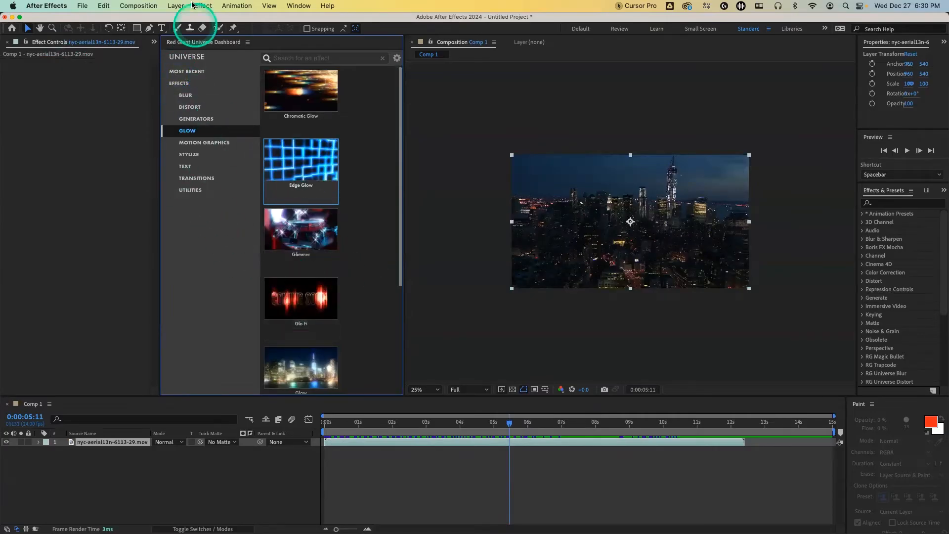
Add a text layer reading "EDGE OF THE WORLD" over the city footage and switch back to the Selection tool
click(163, 26)
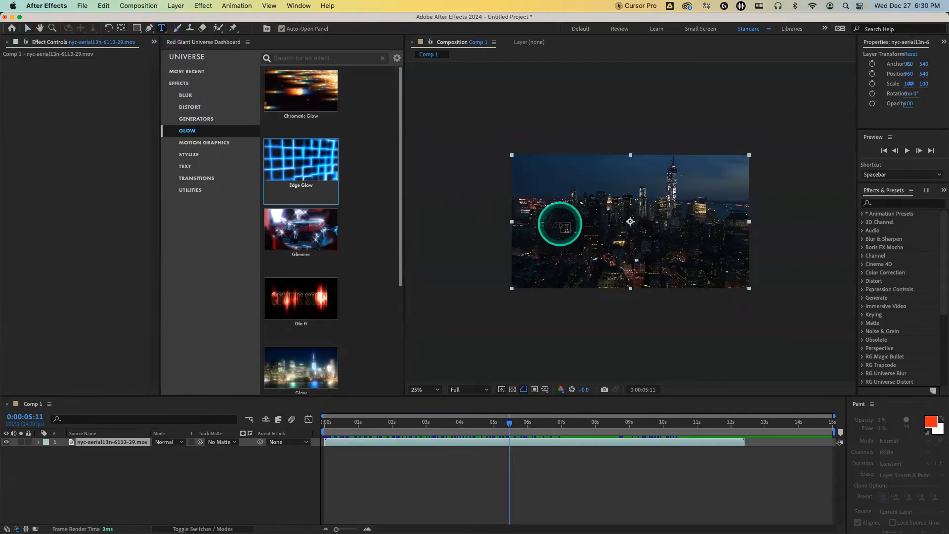
click(674, 233)
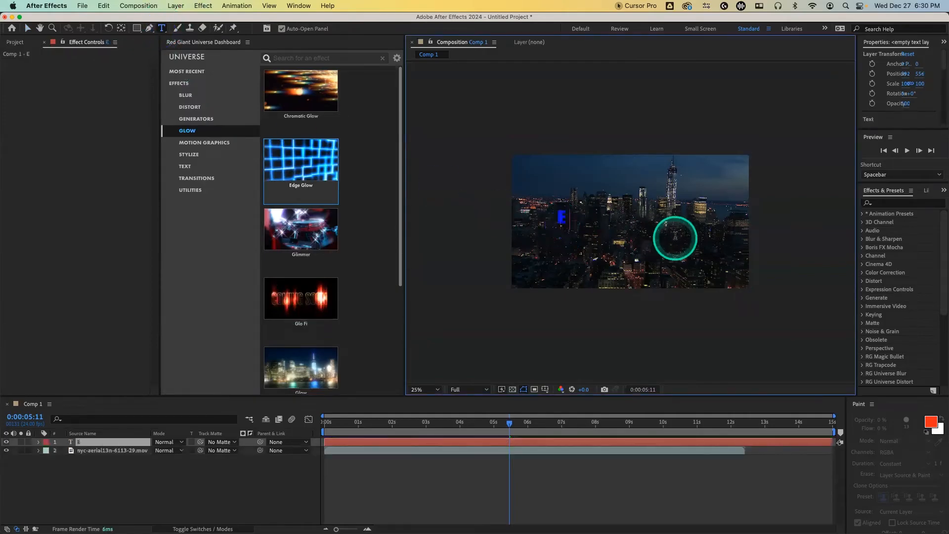
text(EDGE OF THE WORLD)
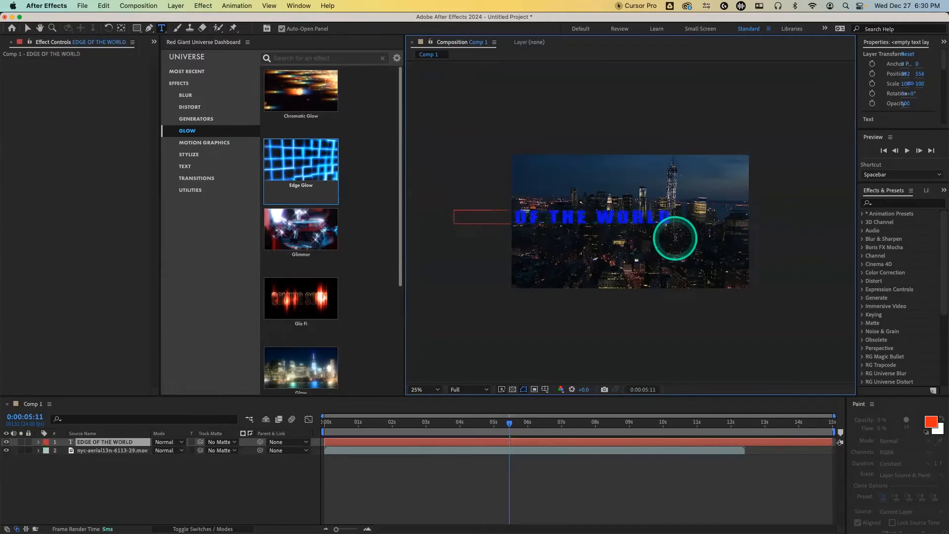
click(28, 29)
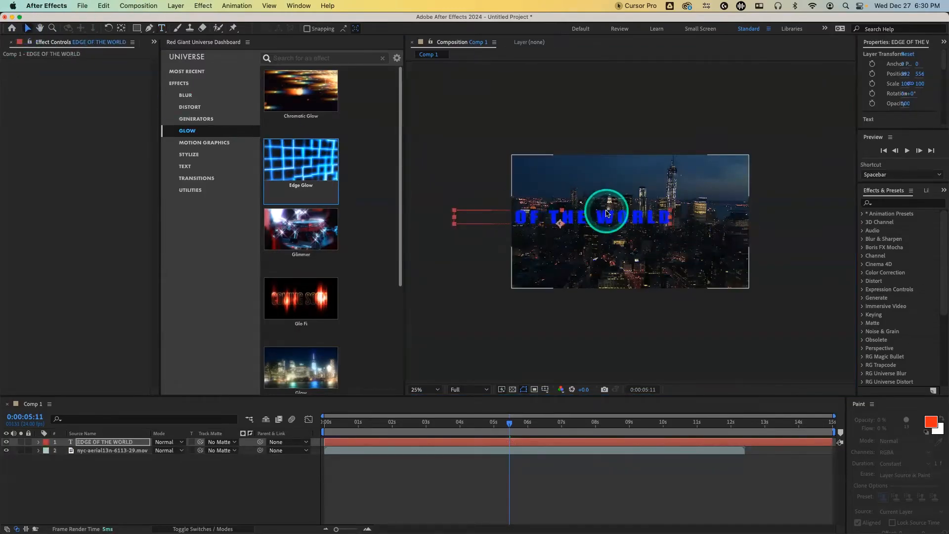
Centre the EDGE OF THE WORLD title over the city footage and set its fill colour to white (FFFFFF)
drag(609, 214, 684, 220)
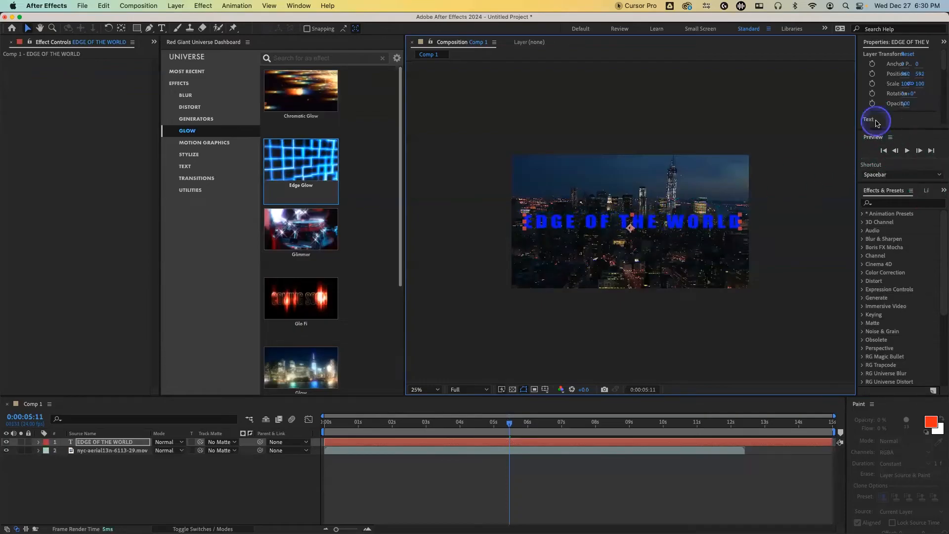
drag(879, 128, 905, 262)
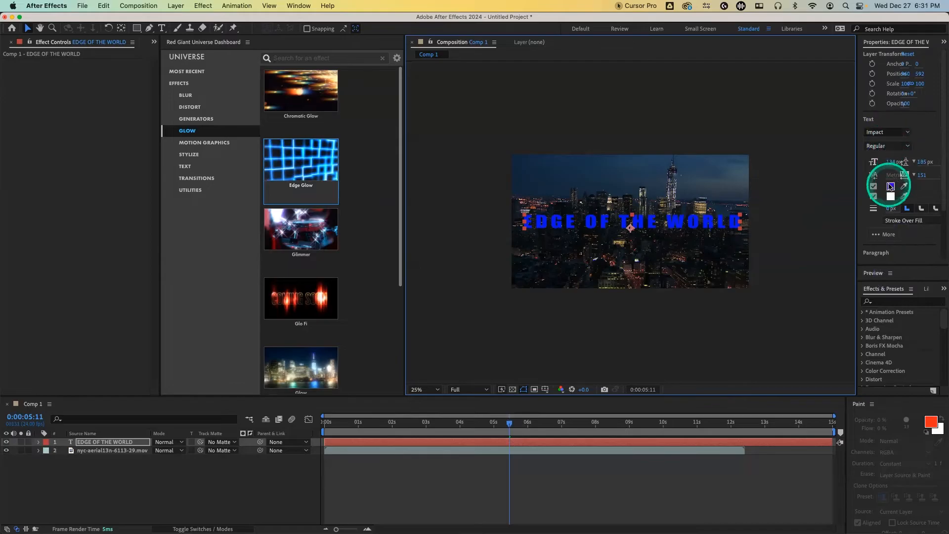
click(895, 188)
drag(422, 239, 341, 204)
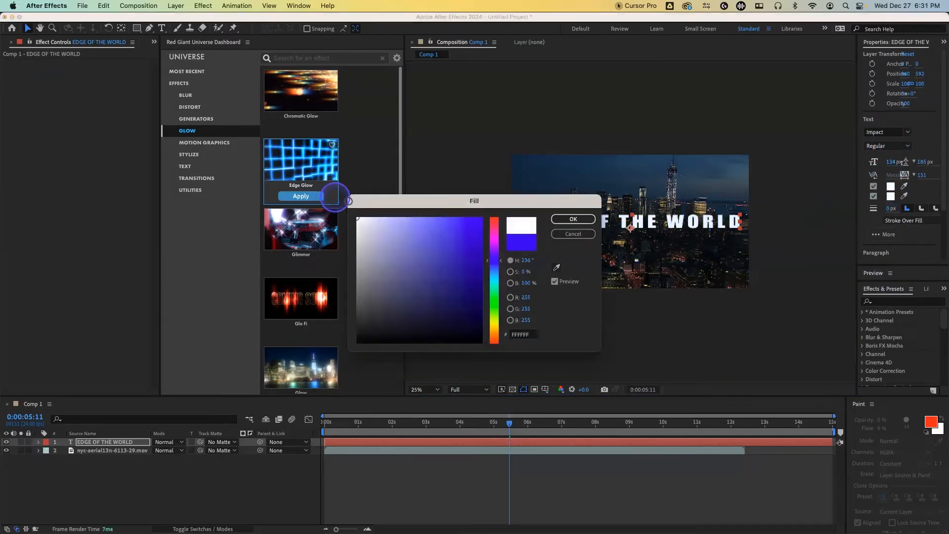
click(587, 224)
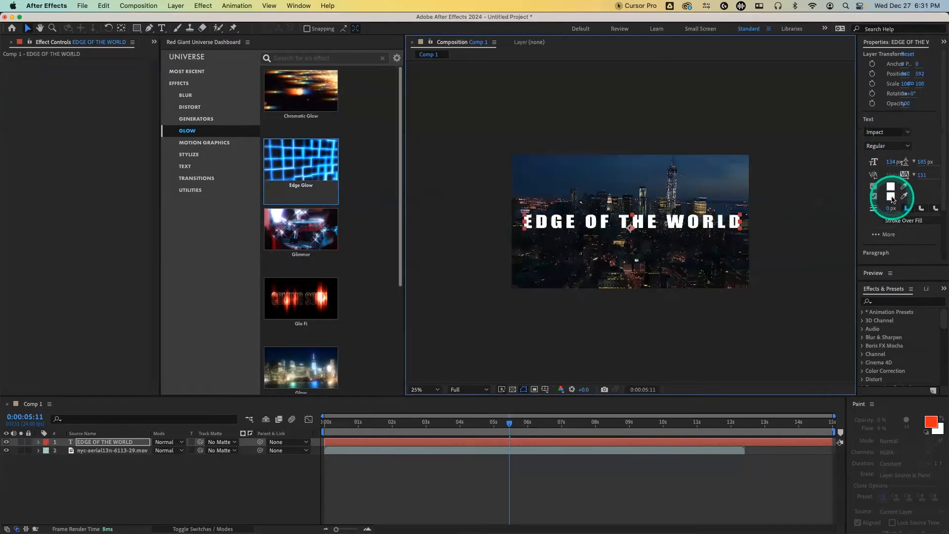
Give the title a red (ED0000) stroke with a width of 5 px, and deselect the layer
click(891, 198)
click(482, 226)
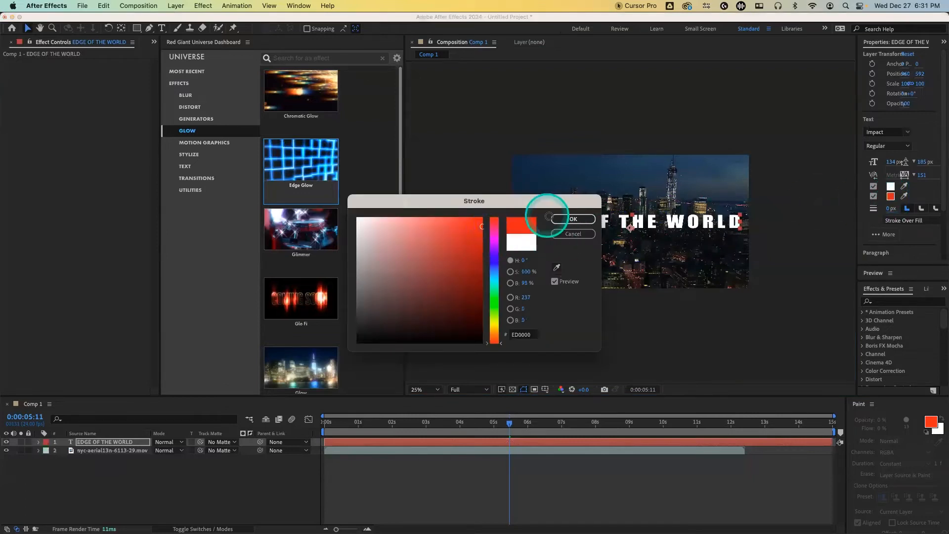
click(563, 218)
click(890, 208)
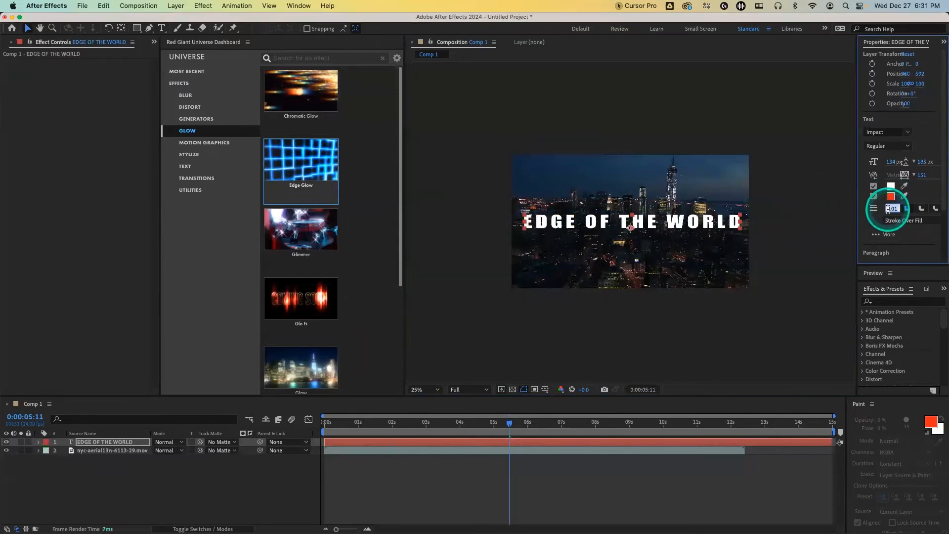
click(810, 218)
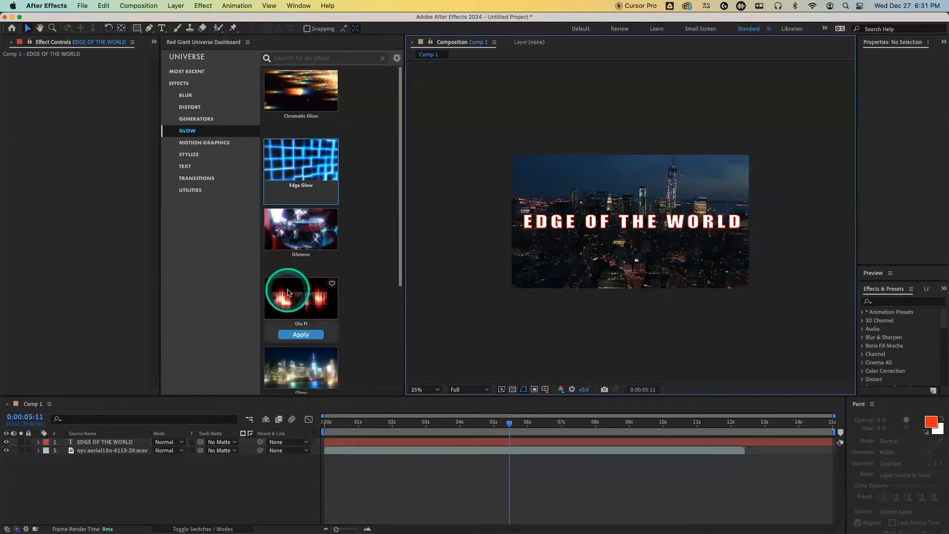
Apply the Glo Fi effect with the Chlorophyll preset to the EDGE OF THE WORLD text layer
click(299, 300)
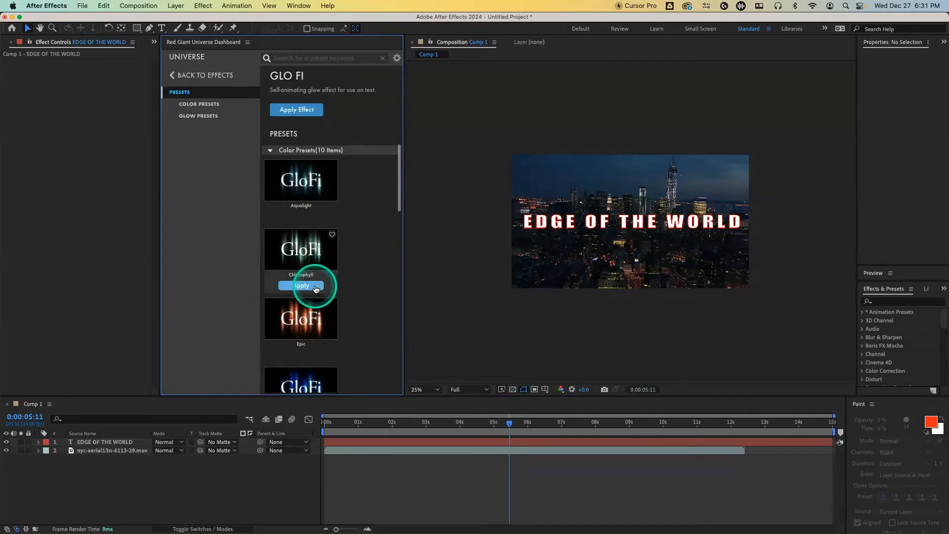
click(314, 286)
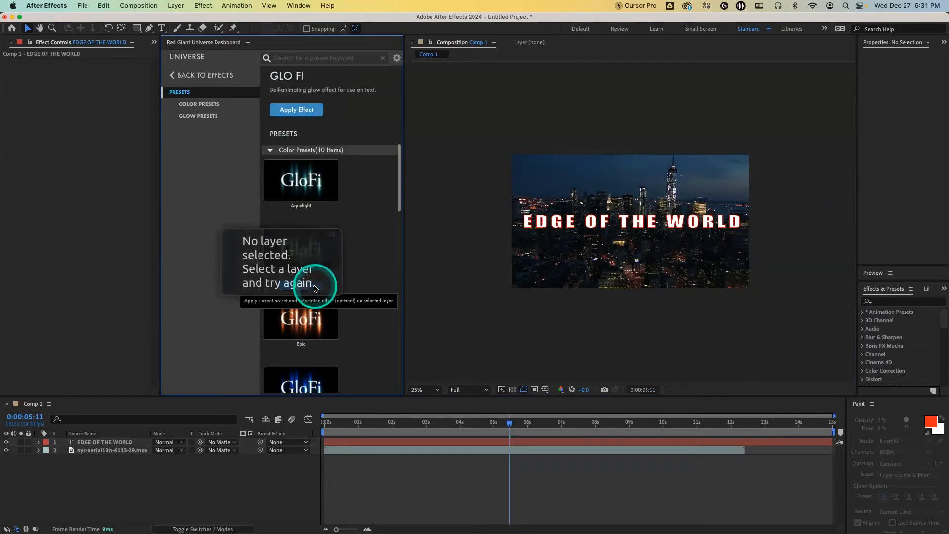
click(104, 442)
click(301, 286)
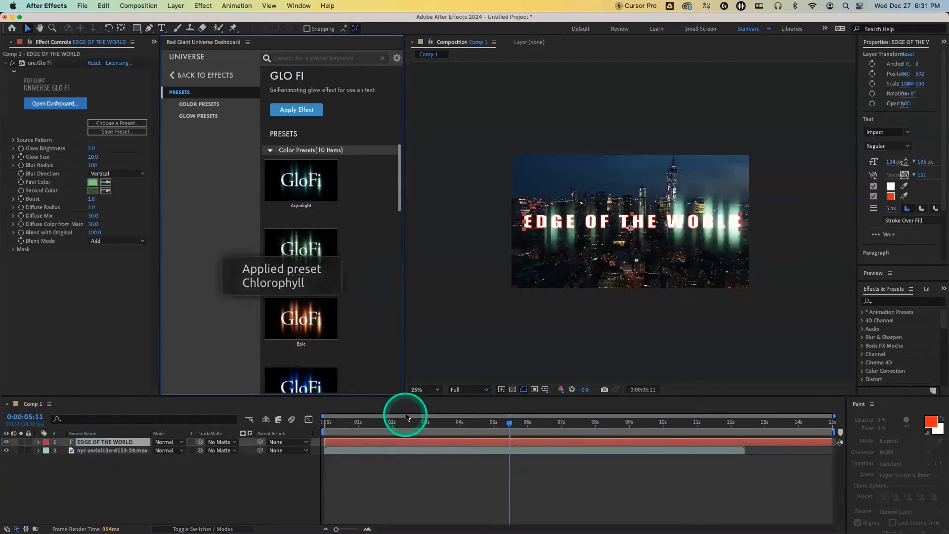
Play back the Glo Fi title from the start, and delete the effect, returning to the list of Glow effects
click(419, 423)
drag(408, 424, 320, 418)
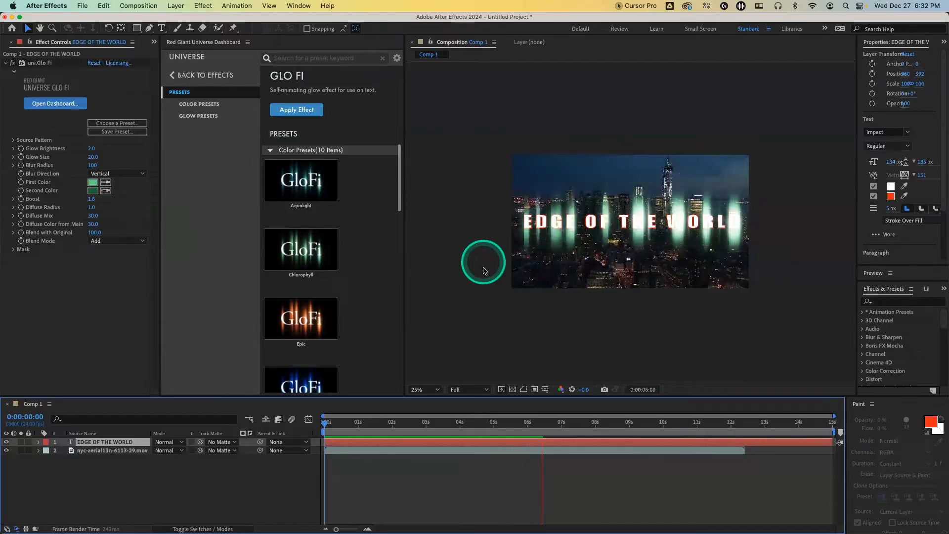
click(450, 425)
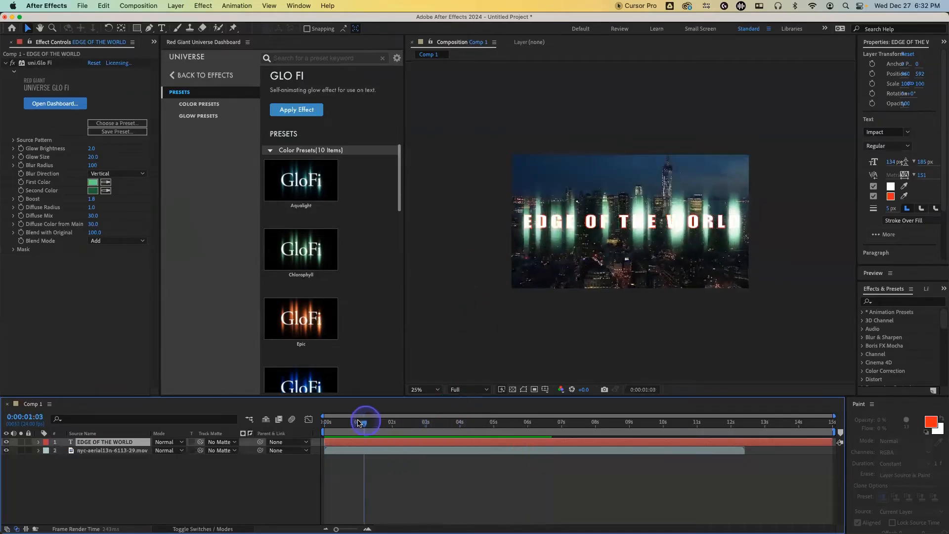
drag(371, 423, 328, 423)
click(42, 62)
key(Delete)
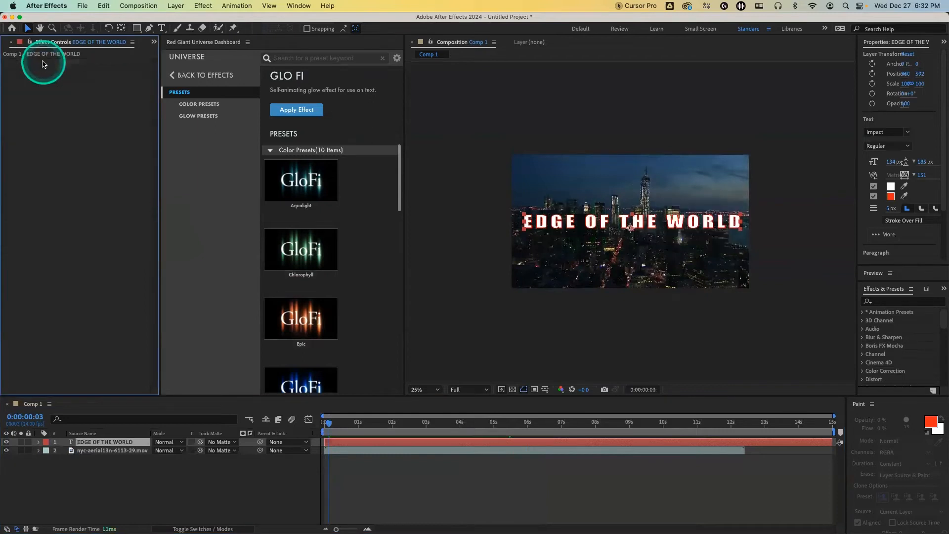
click(171, 75)
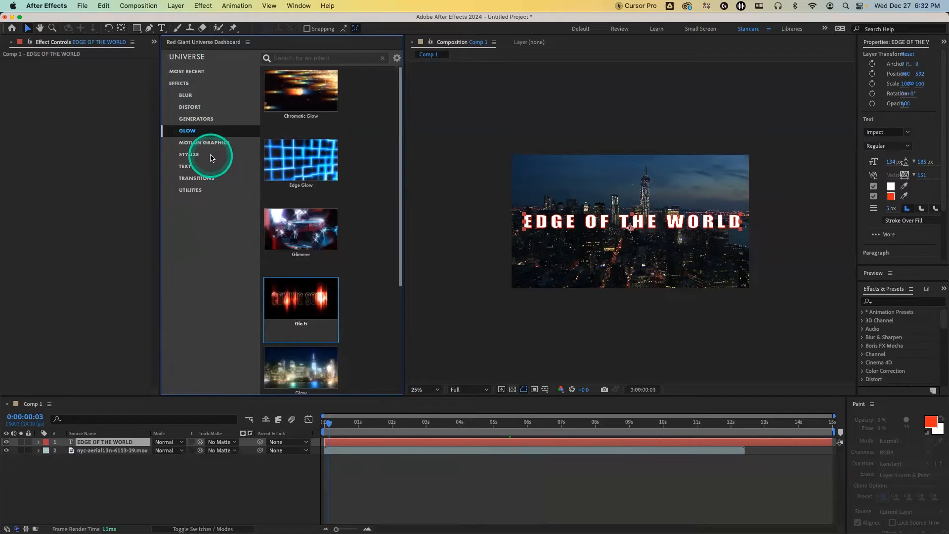
Apply the Glimmer effect to the nyc-aerial13n-6113-29.mov layer and view it at 0:00:02:19
mouse_move(303, 212)
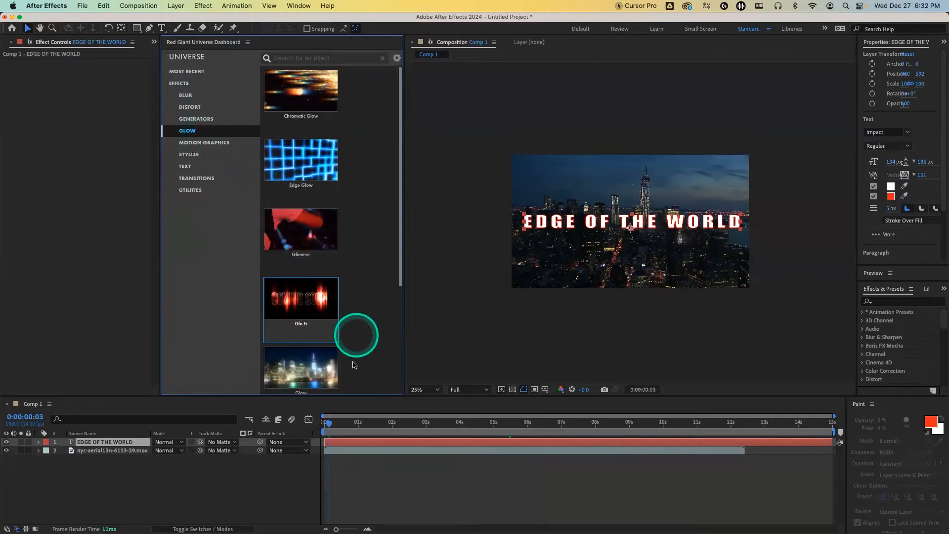
click(130, 450)
mouse_move(296, 230)
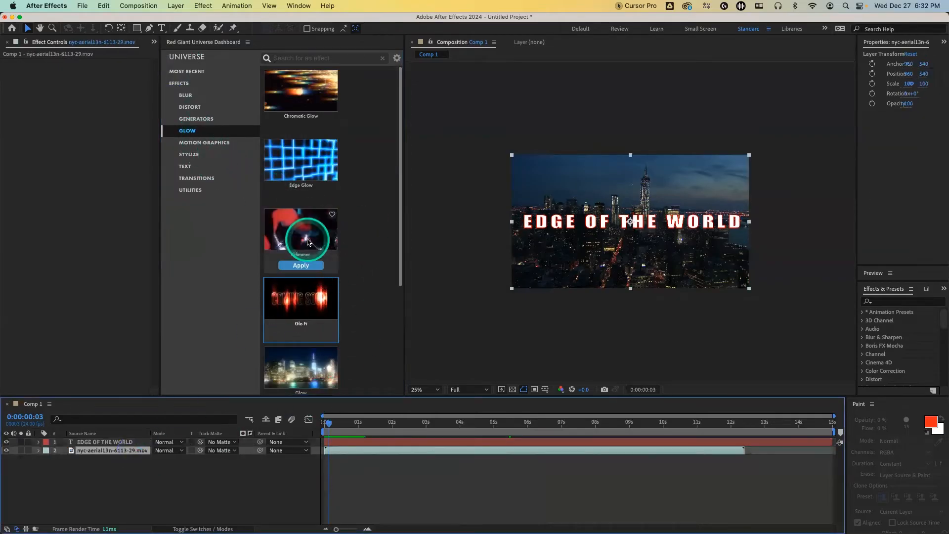
click(302, 265)
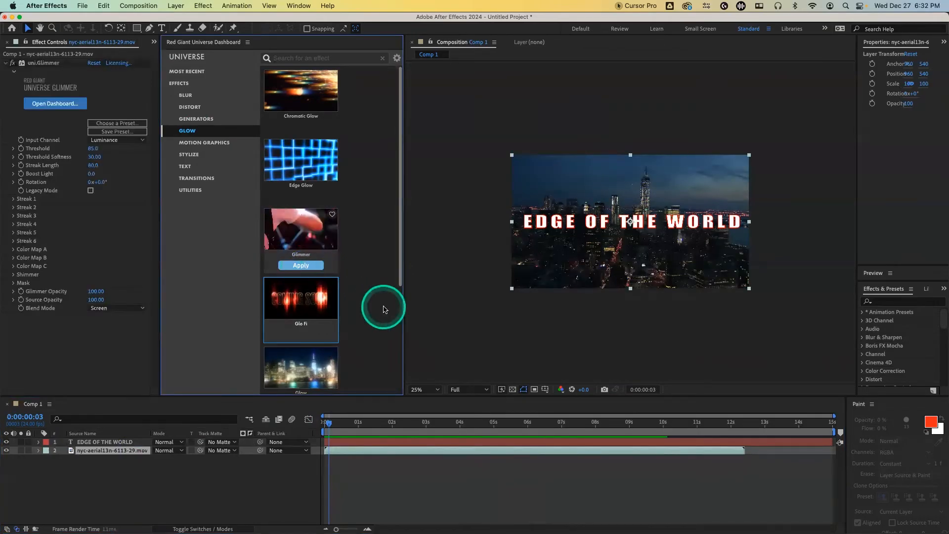
drag(381, 423, 419, 435)
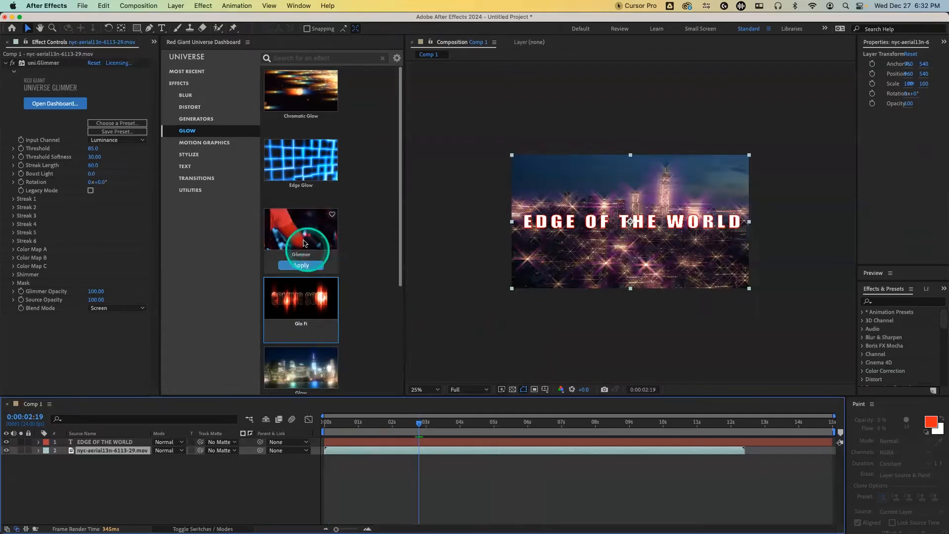
Browse the Glimmer presets, and delete the Glimmer effect from the footage layer, returning to the Glow effects
click(314, 261)
scroll(381, 327, down, 5)
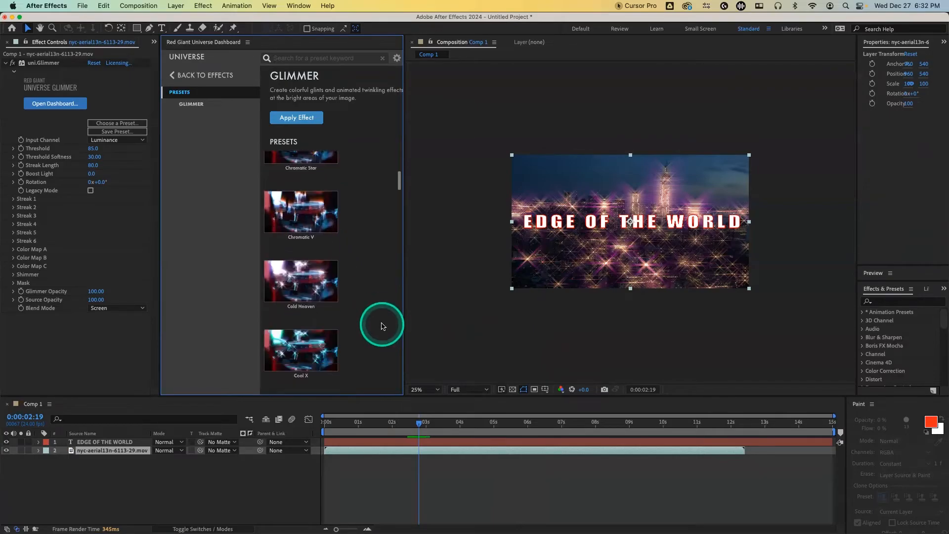
scroll(382, 326, down, 3)
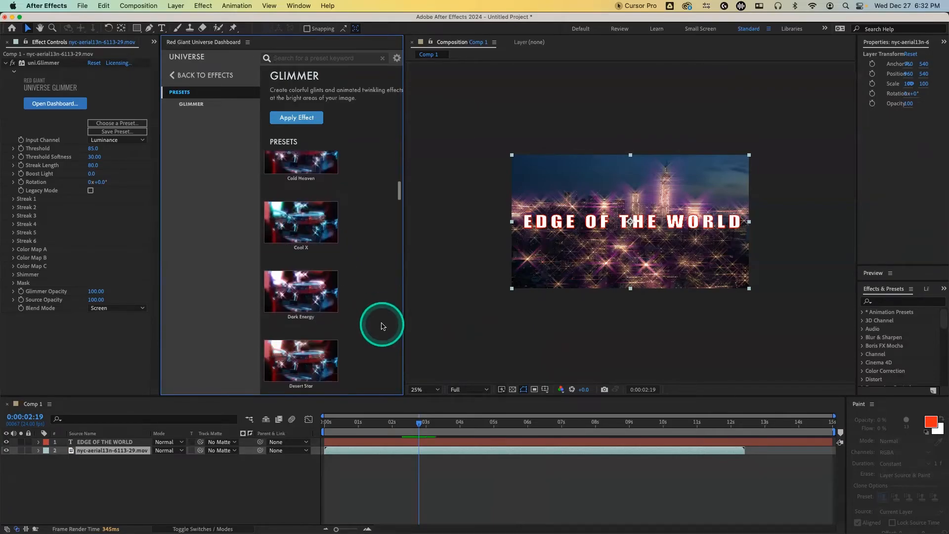
scroll(381, 326, down, 3)
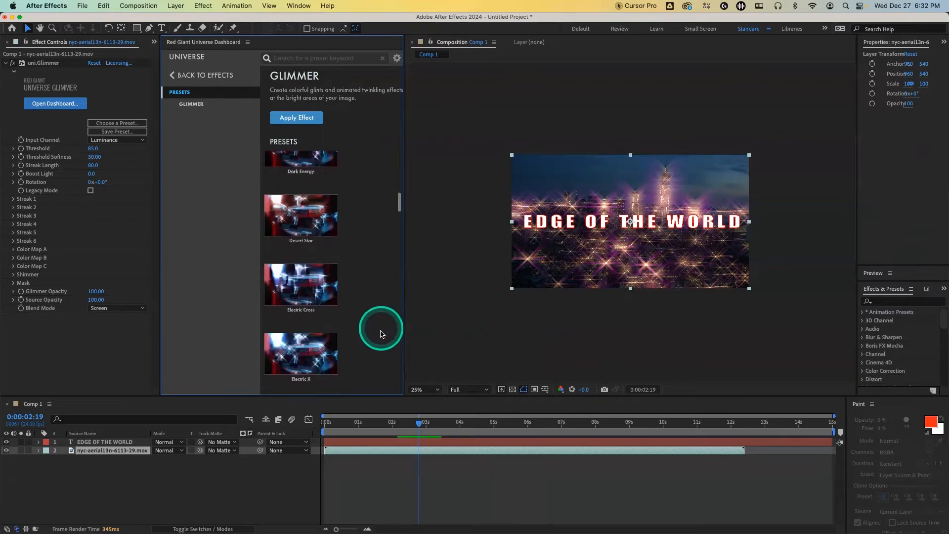
click(52, 67)
key(Delete)
click(183, 75)
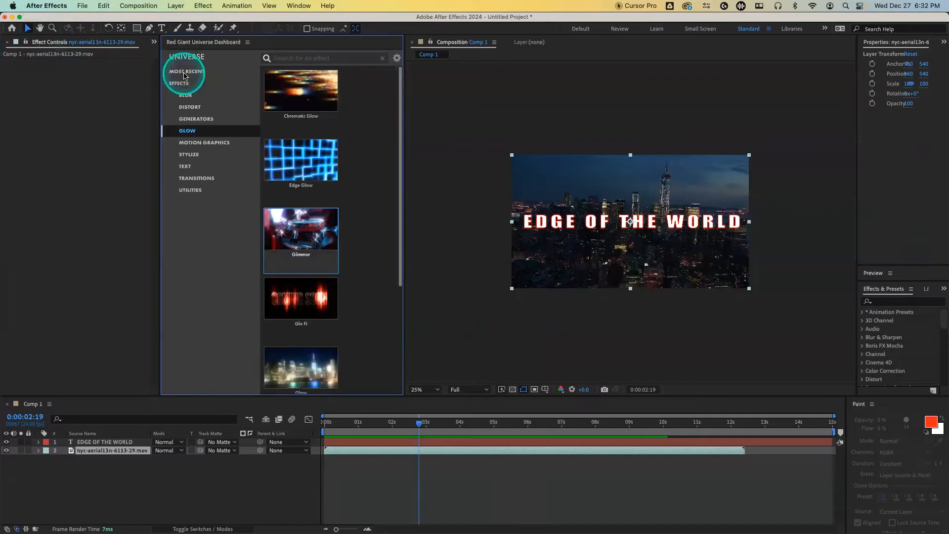
Apply the Point Zoom effect with the Default preset to the EDGE OF THE WORLD text layer
scroll(377, 346, down, 2)
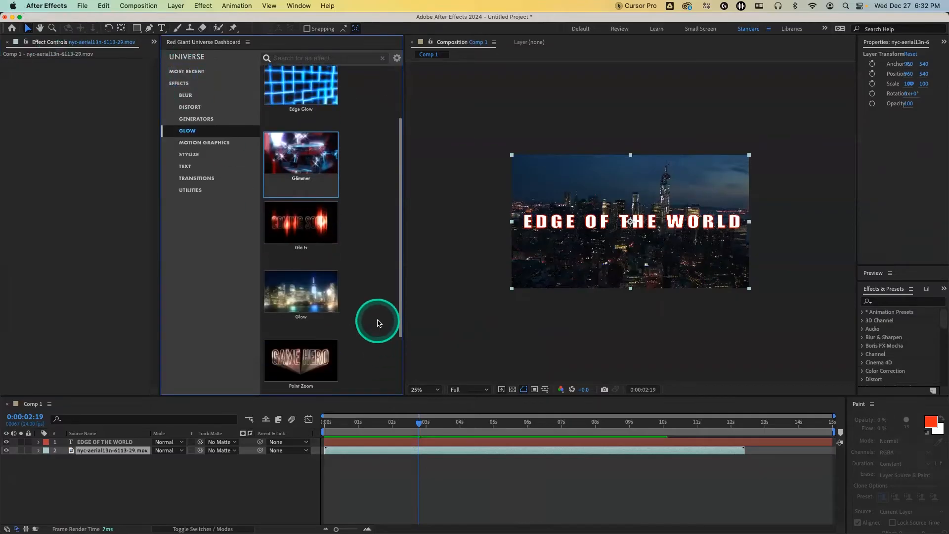
scroll(378, 323, down, 1)
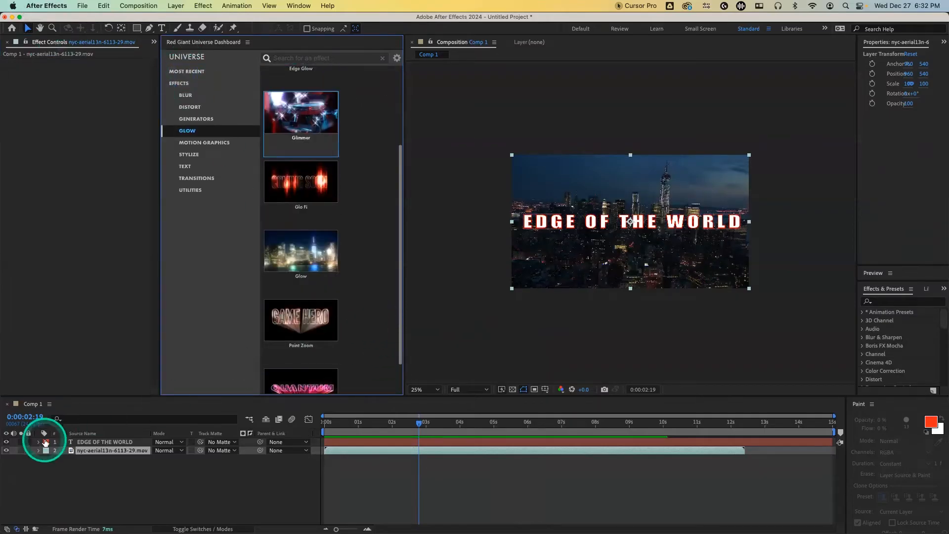
click(87, 443)
mouse_move(321, 326)
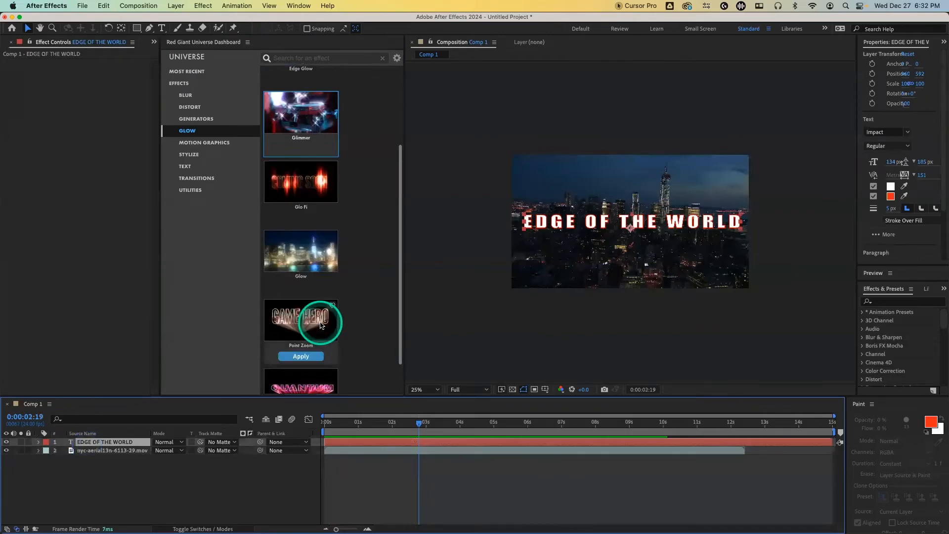
click(320, 326)
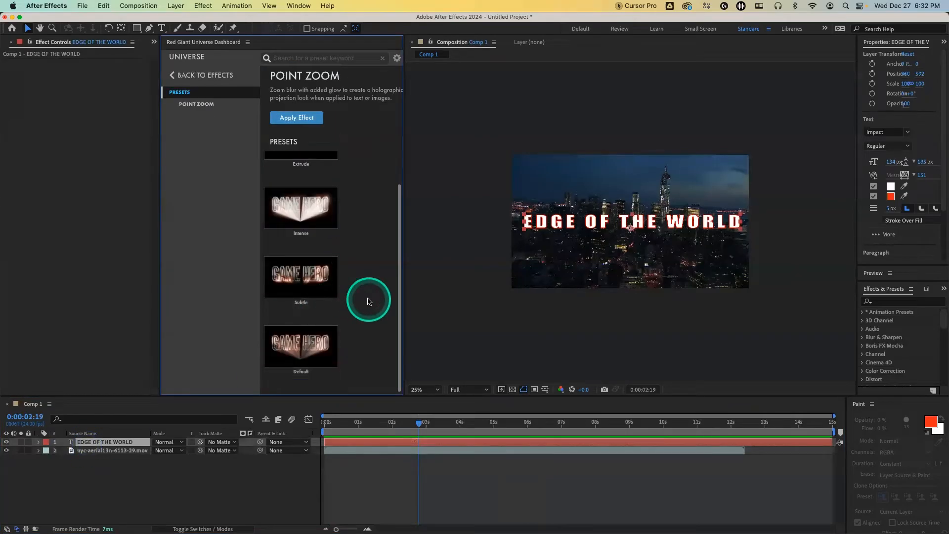
click(310, 384)
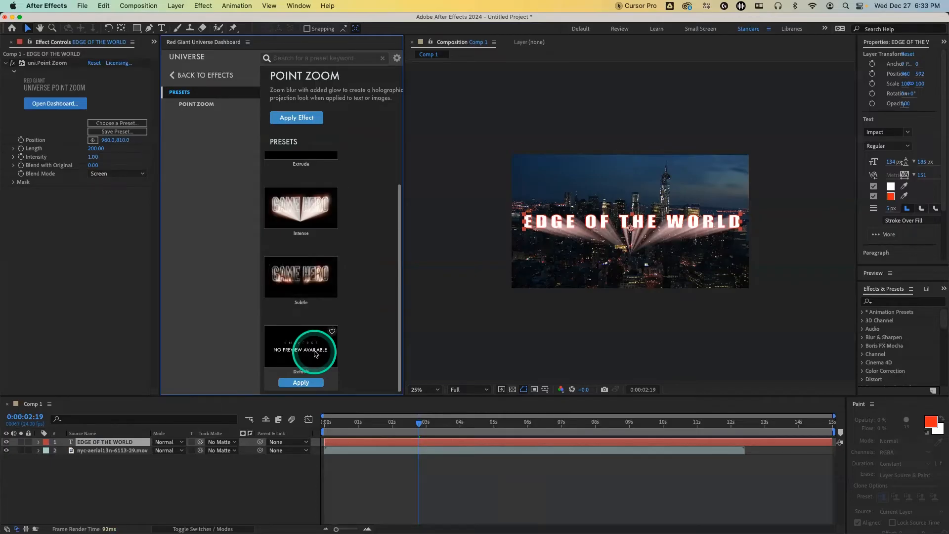
Play back the Point Zoom title briefly, and delete the effect, returning to the list of Glow effects
key(space)
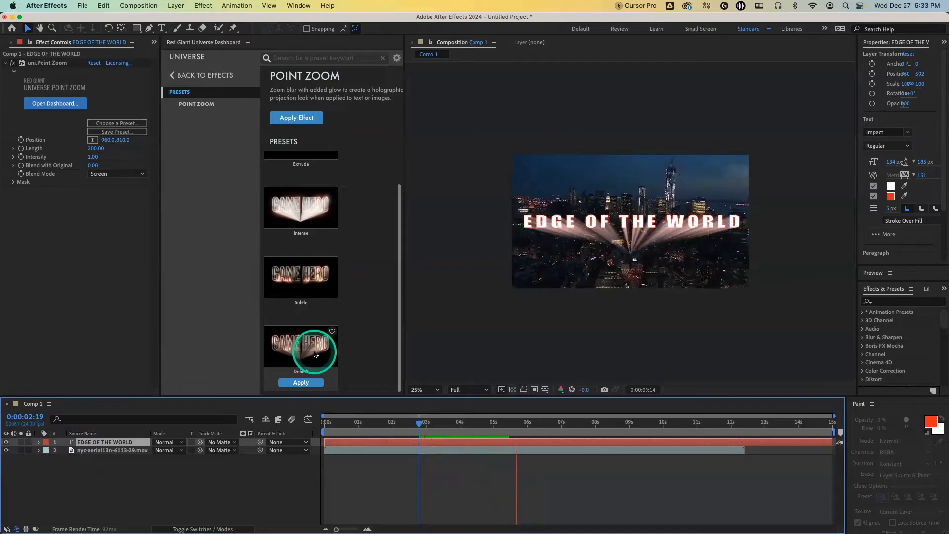
key(space)
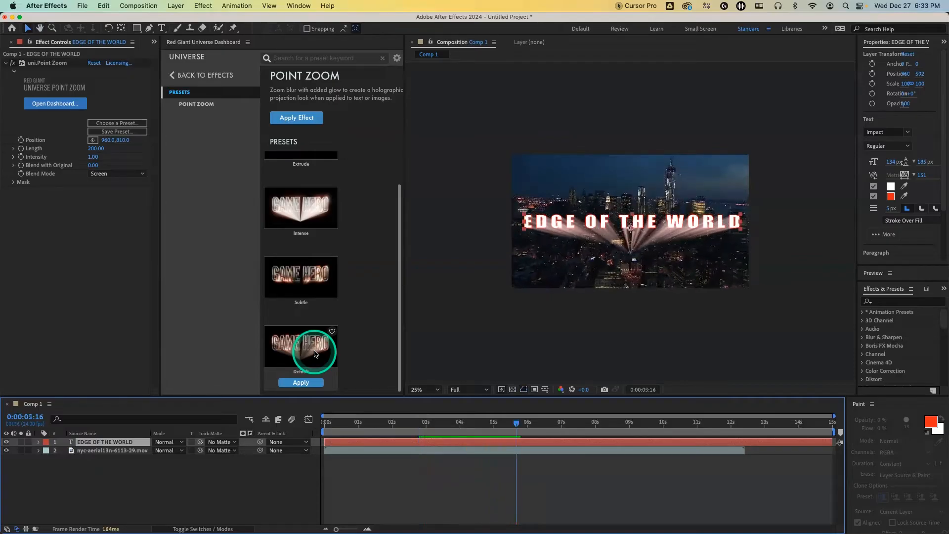
click(51, 64)
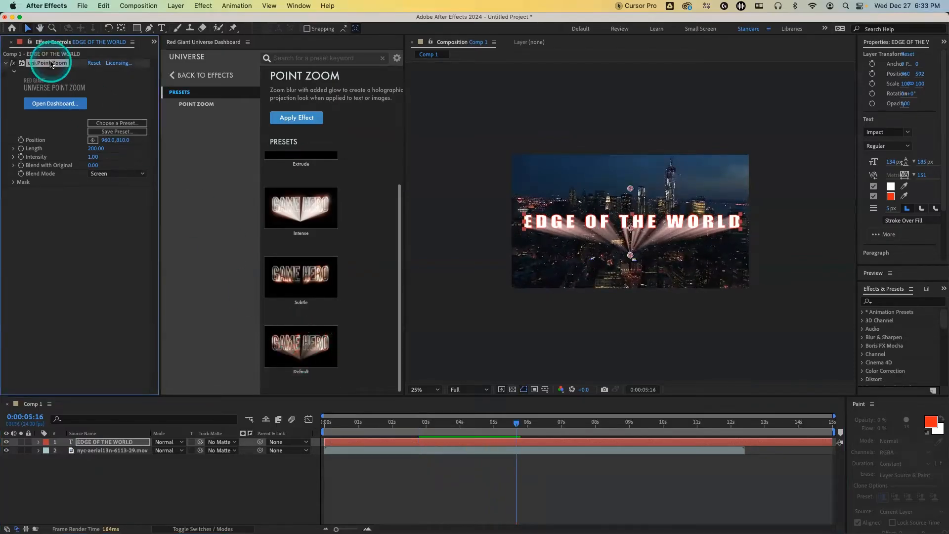
key(Delete)
click(167, 78)
Apply the Quantum effect with the Aqualight preset to the title and dismiss the frame caching notice
scroll(297, 311, down, 2)
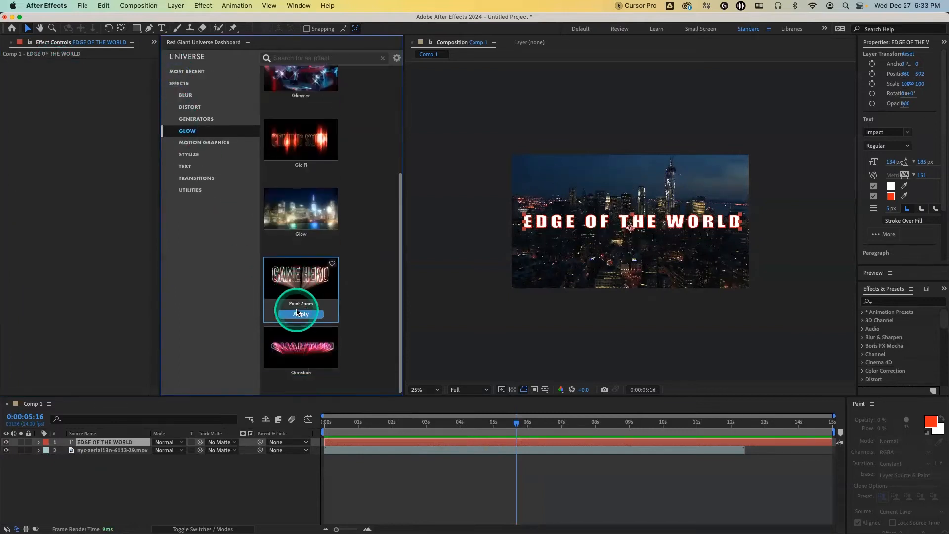
click(299, 355)
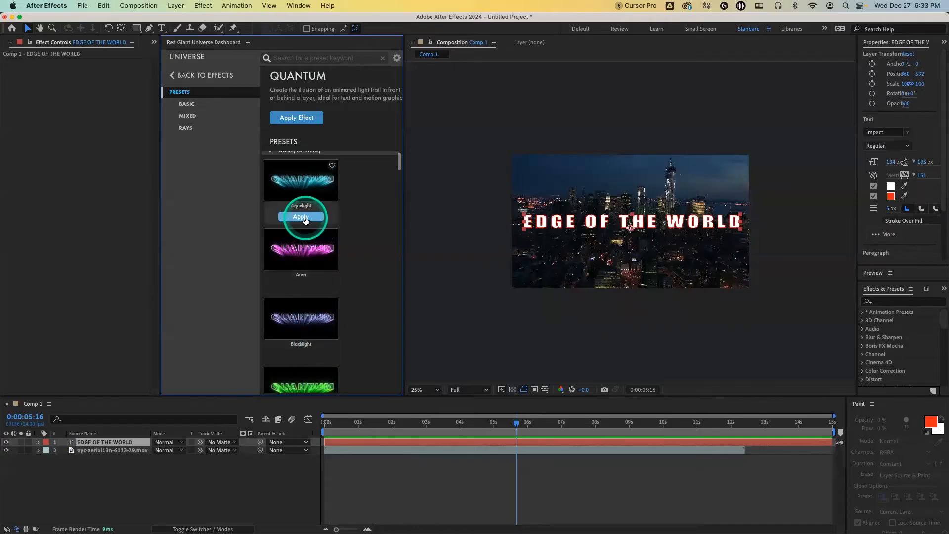
click(304, 216)
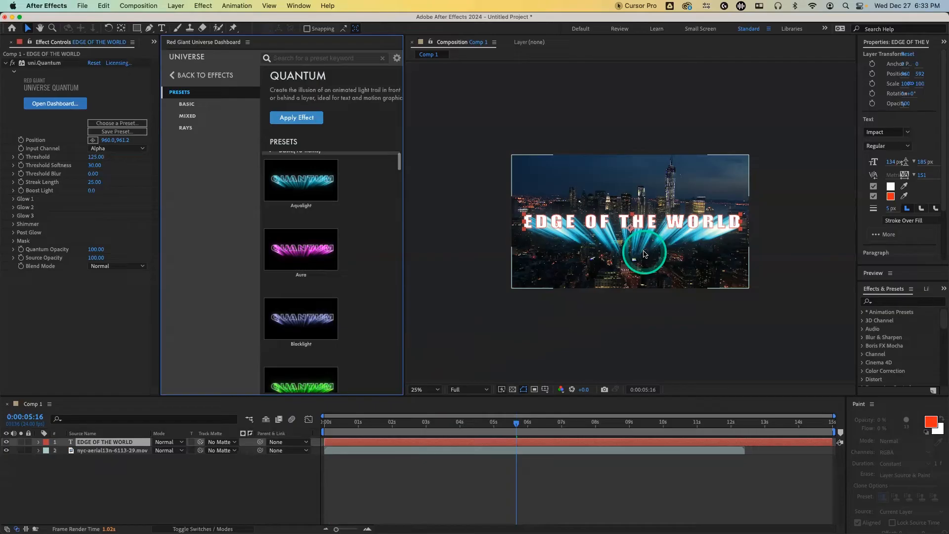
key(comma)
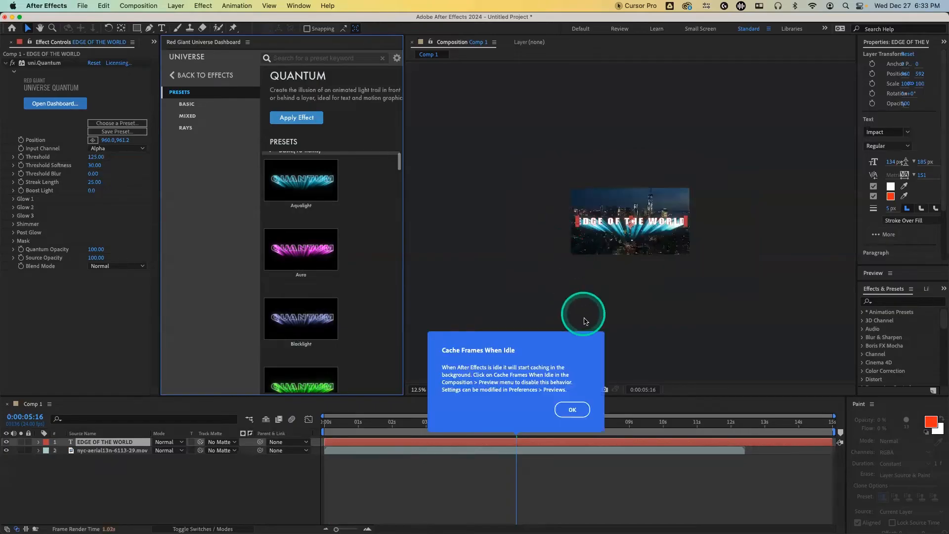
click(572, 409)
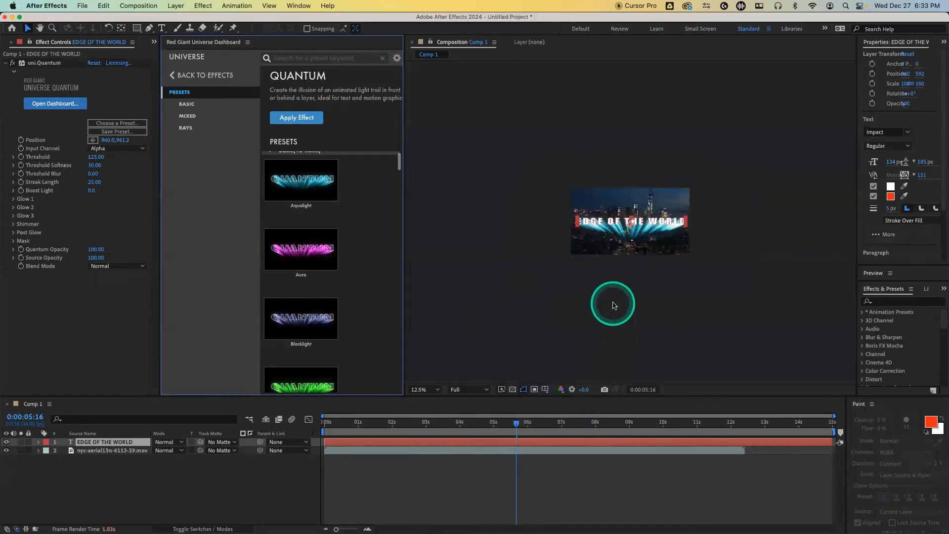
Preview the Quantum title enlarged, and delete the effect, returning to the list of Glow effects
key(period)
key(period)
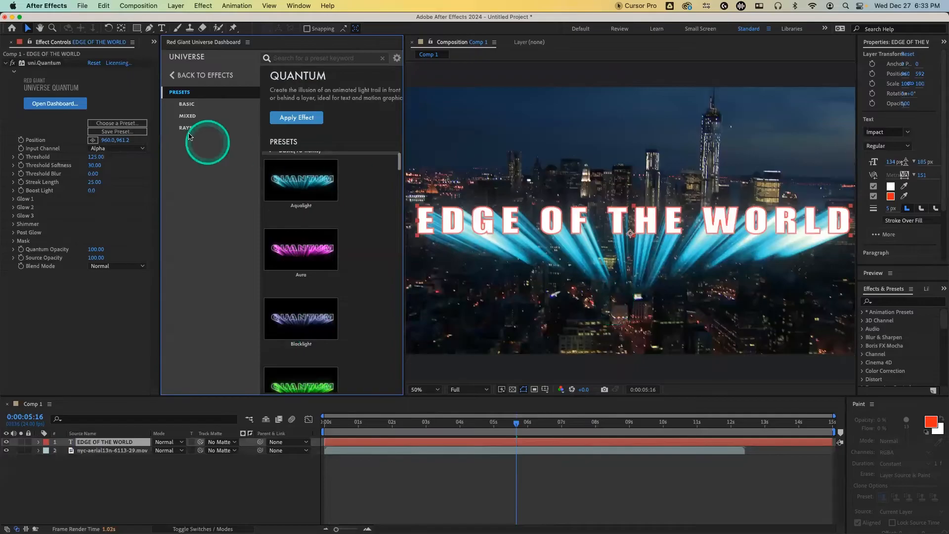
click(38, 64)
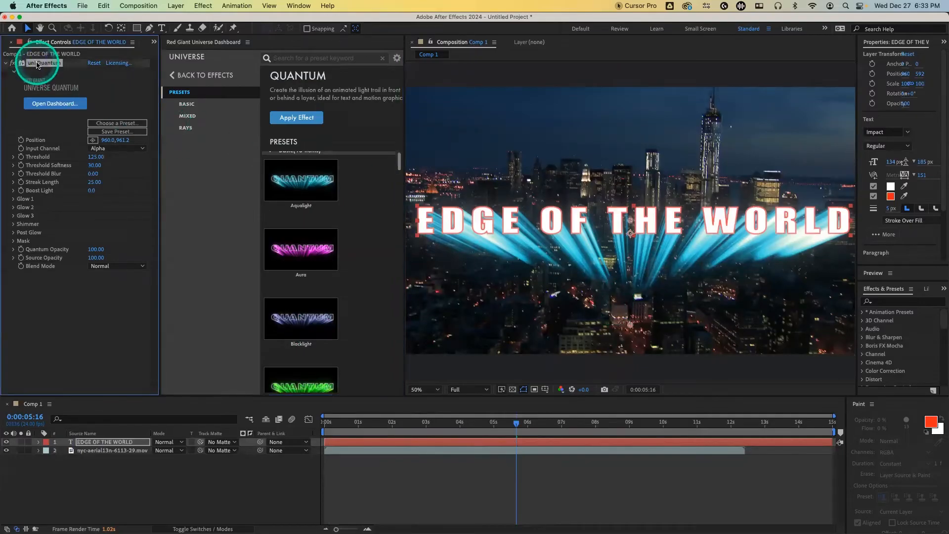
key(Delete)
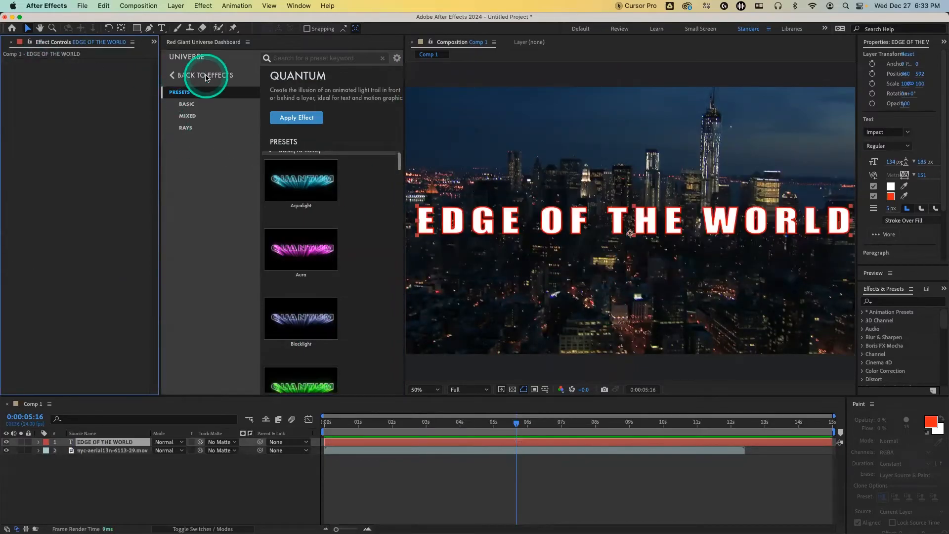
click(176, 75)
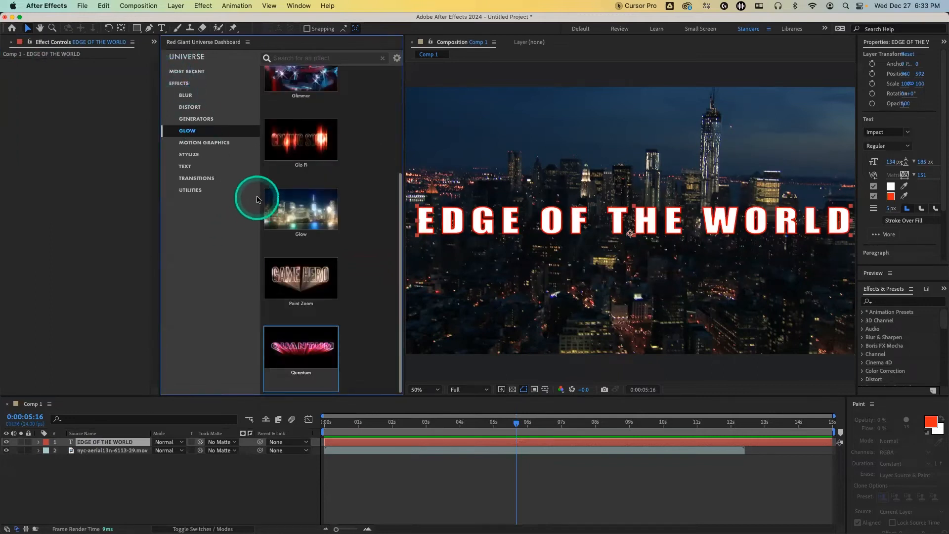
Browse the presets of the Glow effect, and switch to the Motion Graphics effects
click(291, 212)
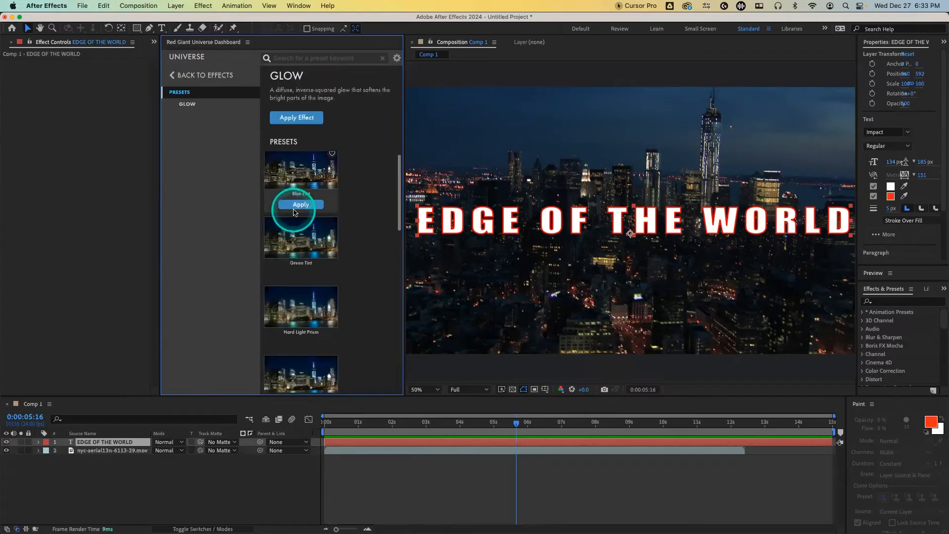
scroll(352, 215, down, 8)
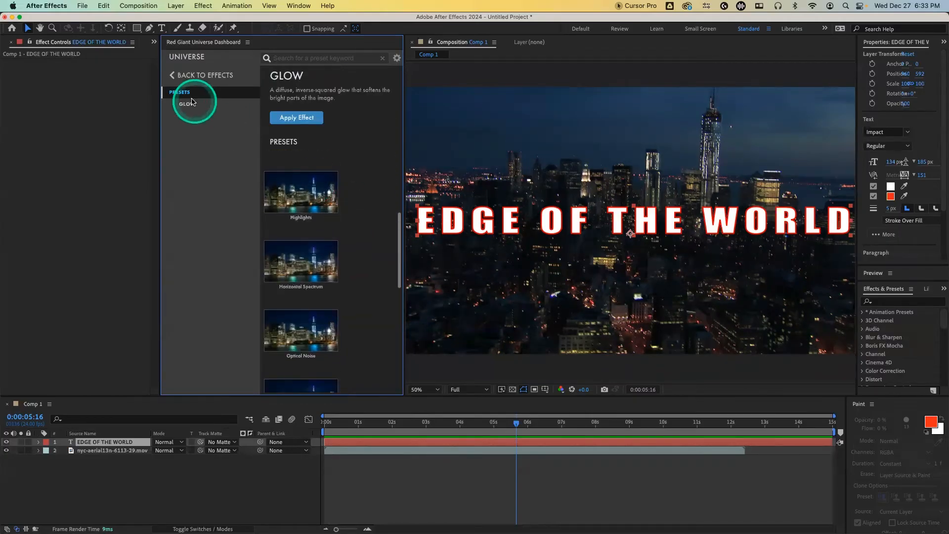
click(187, 75)
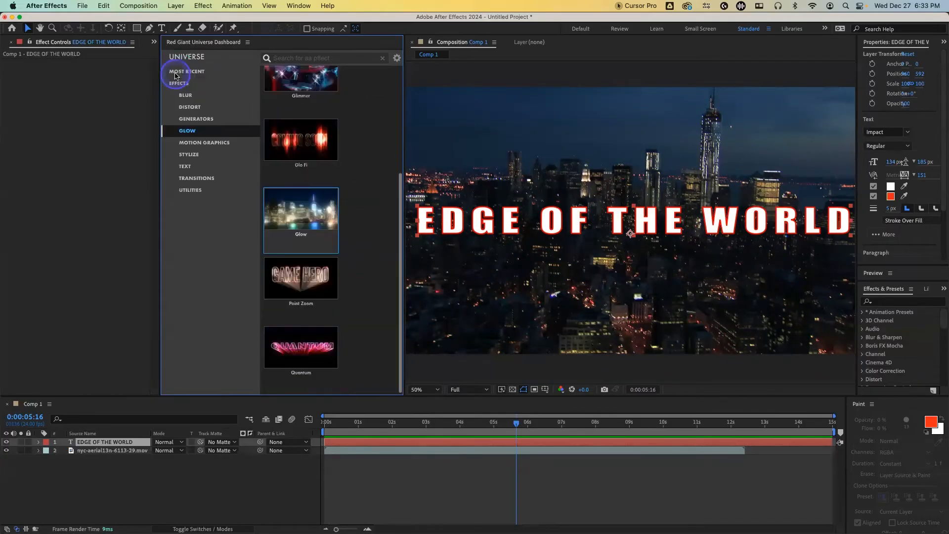
click(214, 144)
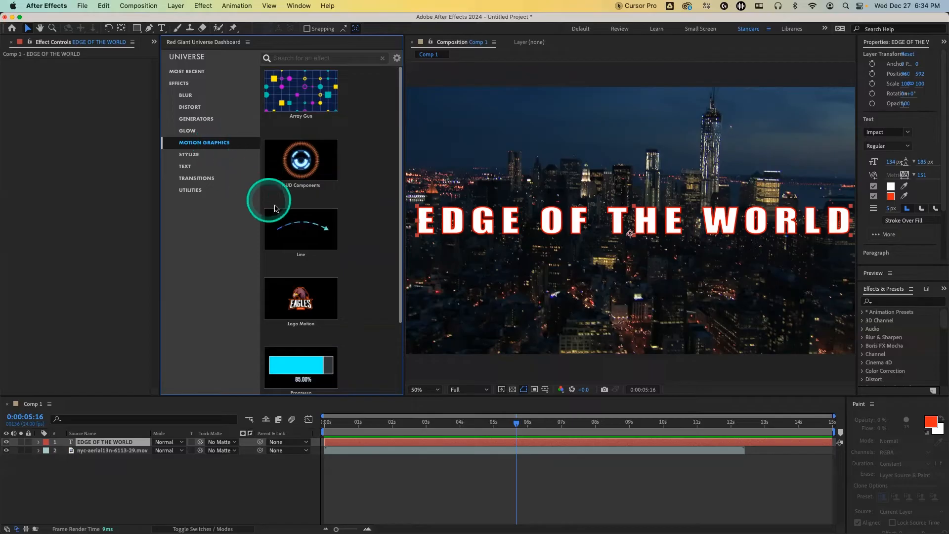
Add White Solid 1 from the project's Solids folder to the composition beneath the title layer
mouse_move(276, 203)
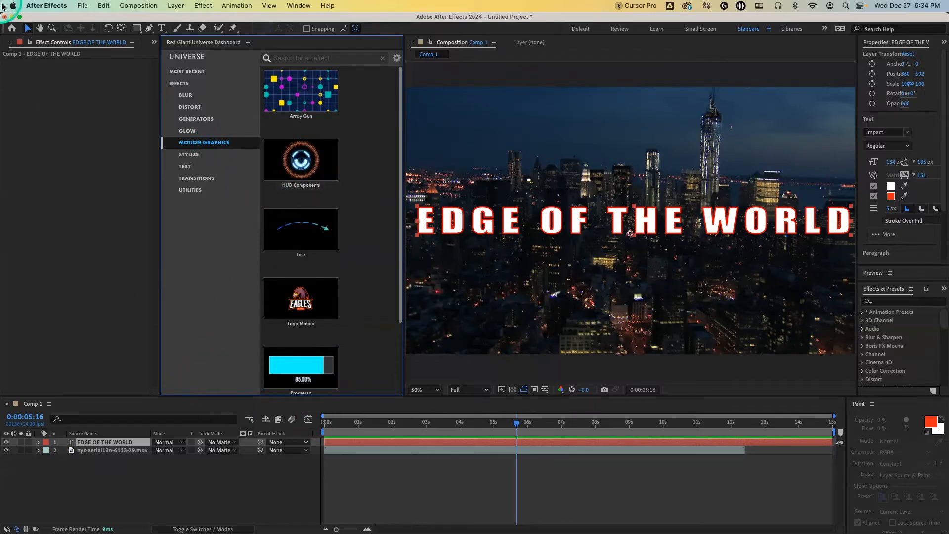
click(4, 43)
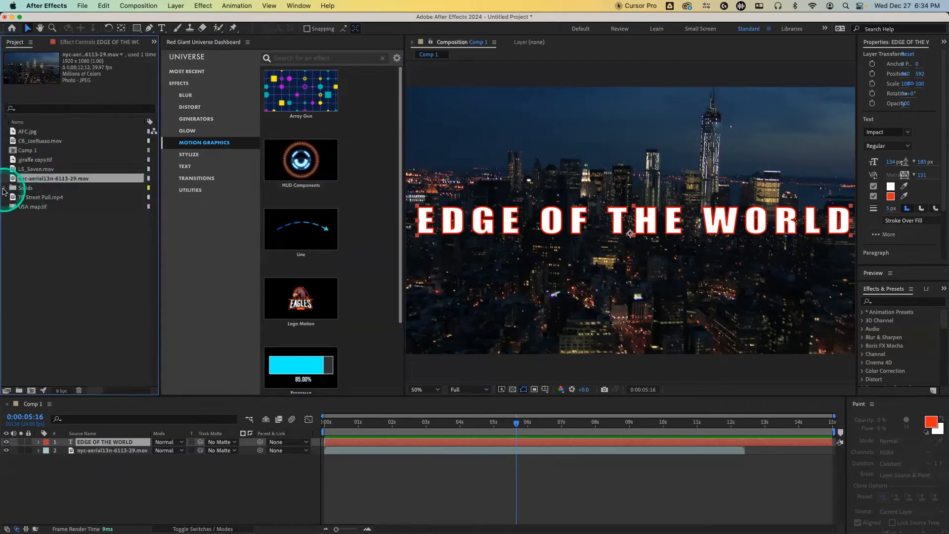
drag(45, 197, 96, 445)
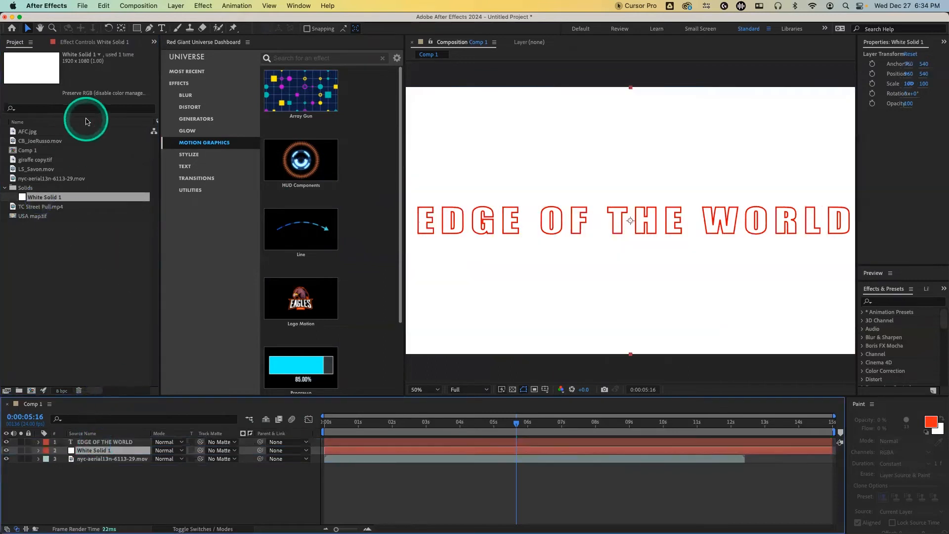
Apply the Array Gun effect to the white solid and preview it from near the beginning of the composition
mouse_move(313, 98)
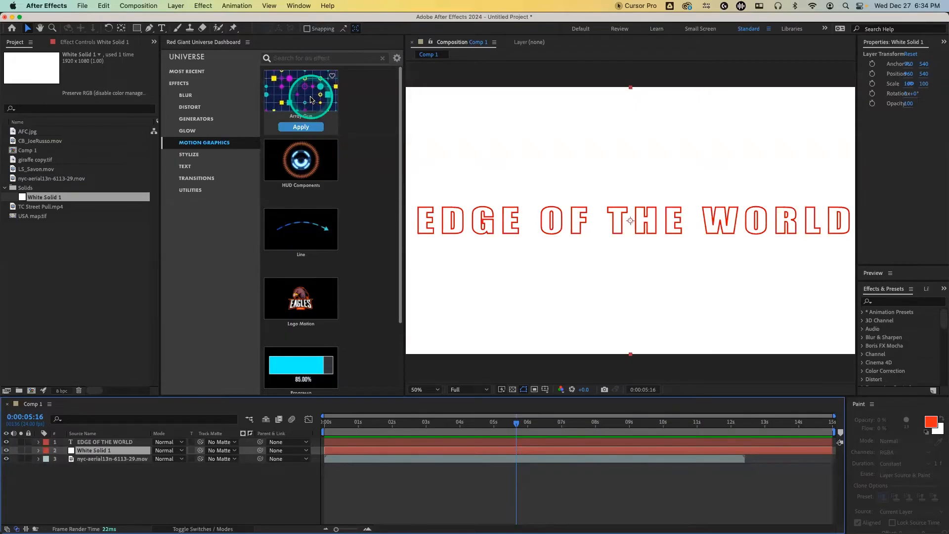
click(301, 127)
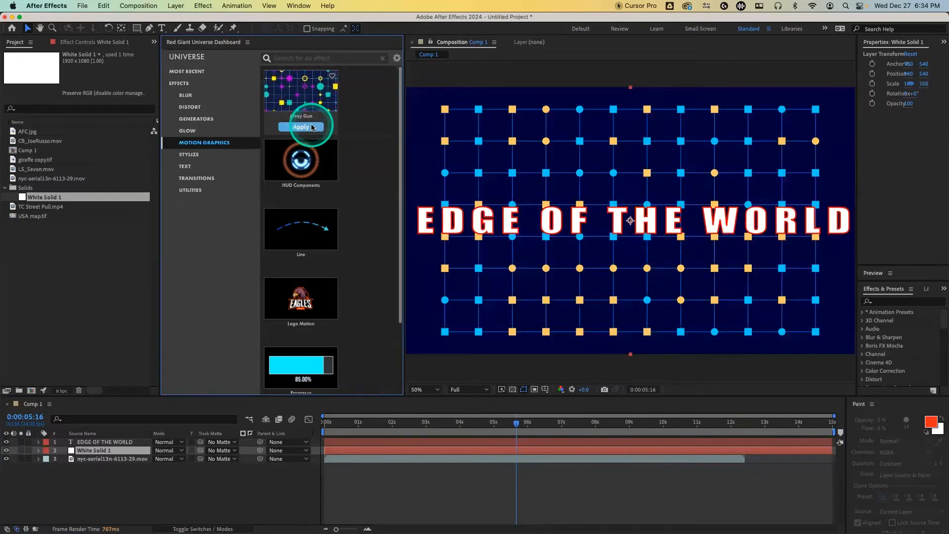
click(346, 430)
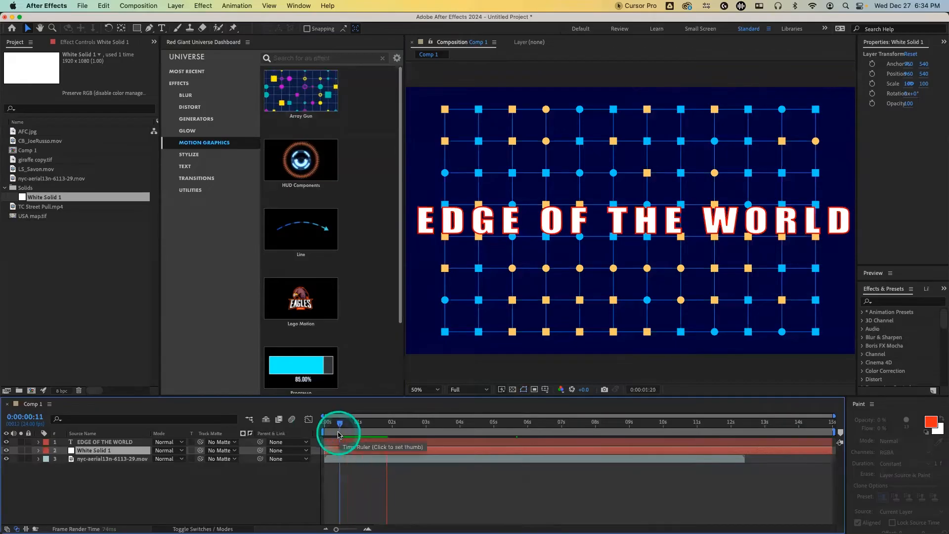
Apply the Diamonds 01 preset of Array Gun to the solid, and set the pattern's width to 2800 and height to 2000
click(313, 89)
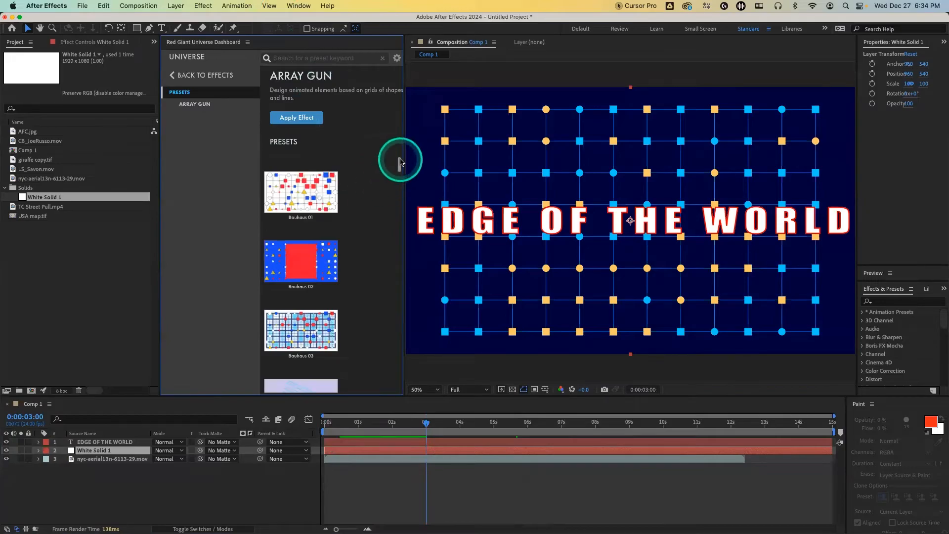
drag(400, 165, 401, 178)
mouse_move(325, 332)
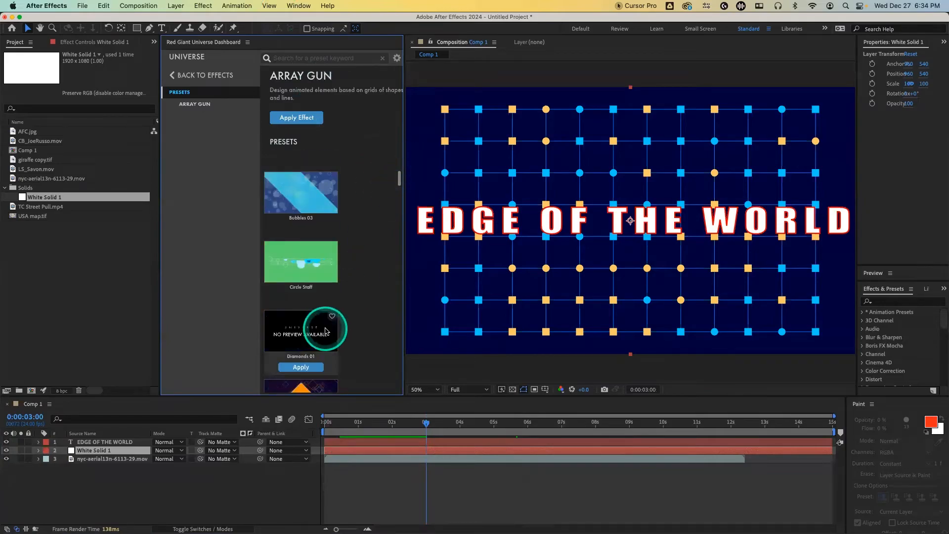
click(317, 354)
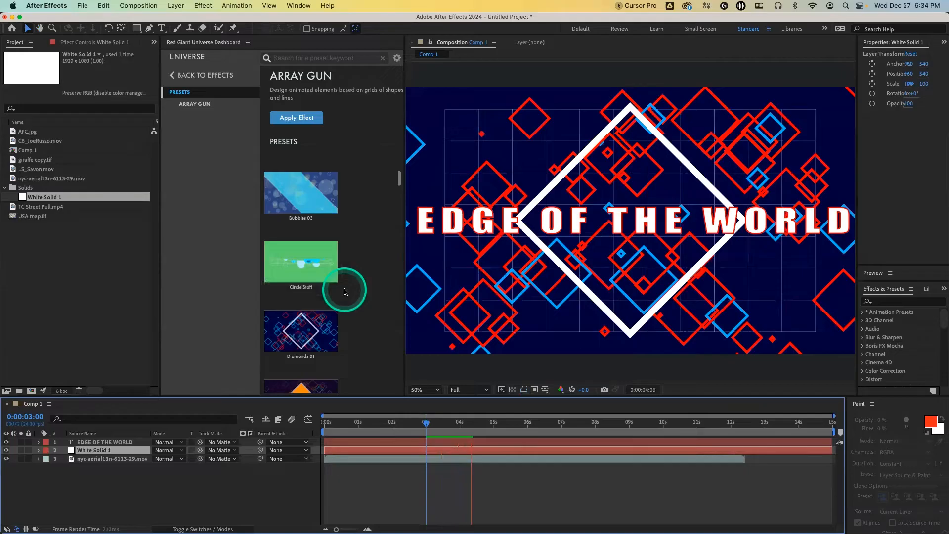
click(75, 42)
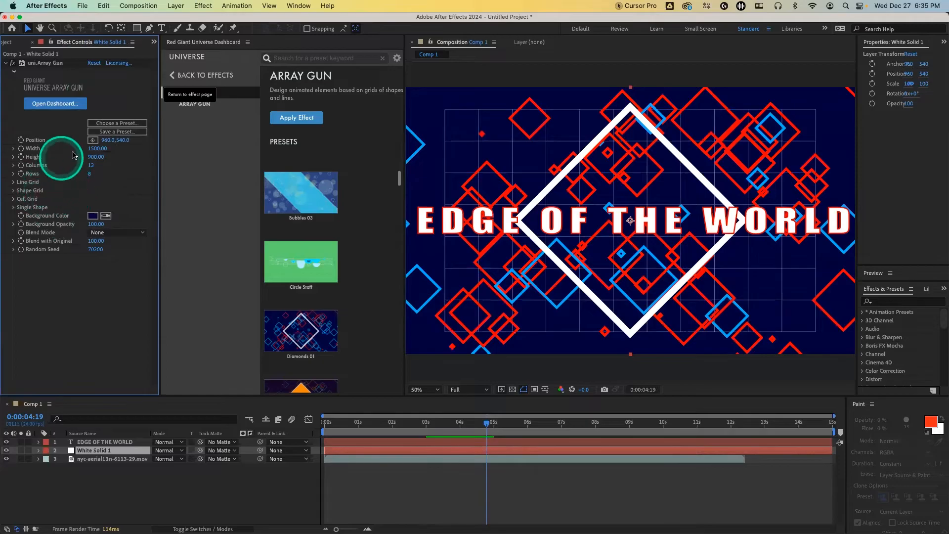
mouse_move(98, 148)
mouse_down()
mouse_move(113, 148)
mouse_move(96, 154)
mouse_up()
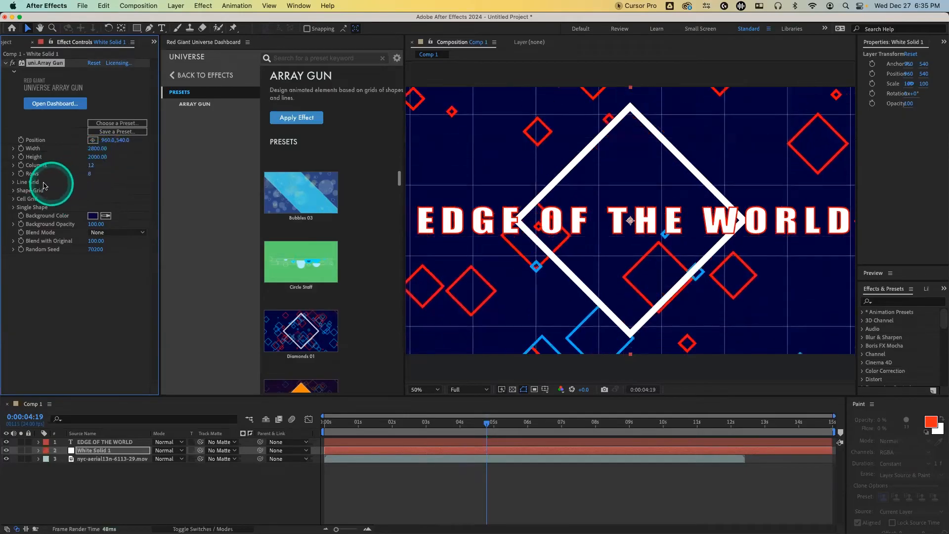
Examine the Line Grid, Shape Grid, Cell Grid and Single Shape settings of the Array Gun effect
click(14, 184)
click(13, 183)
click(14, 183)
click(14, 183)
click(14, 190)
click(14, 191)
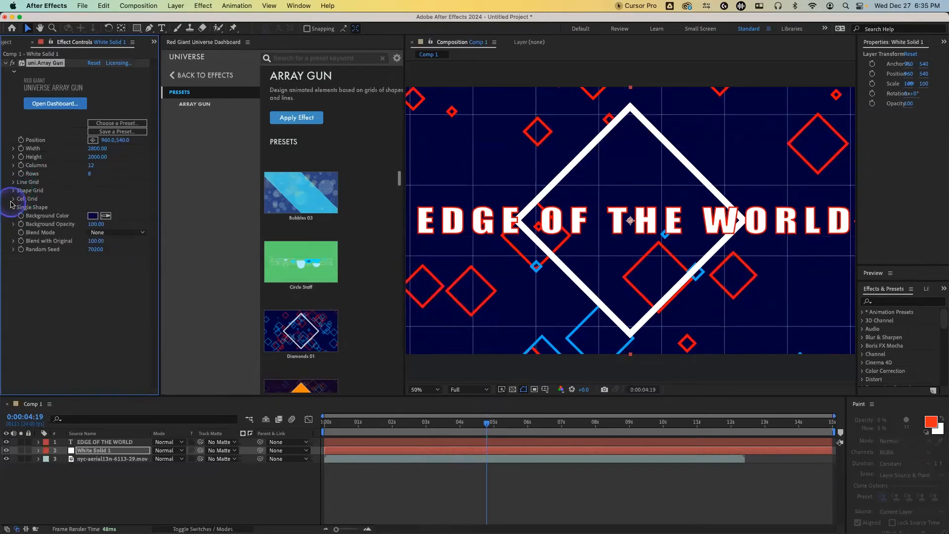
click(13, 200)
click(13, 199)
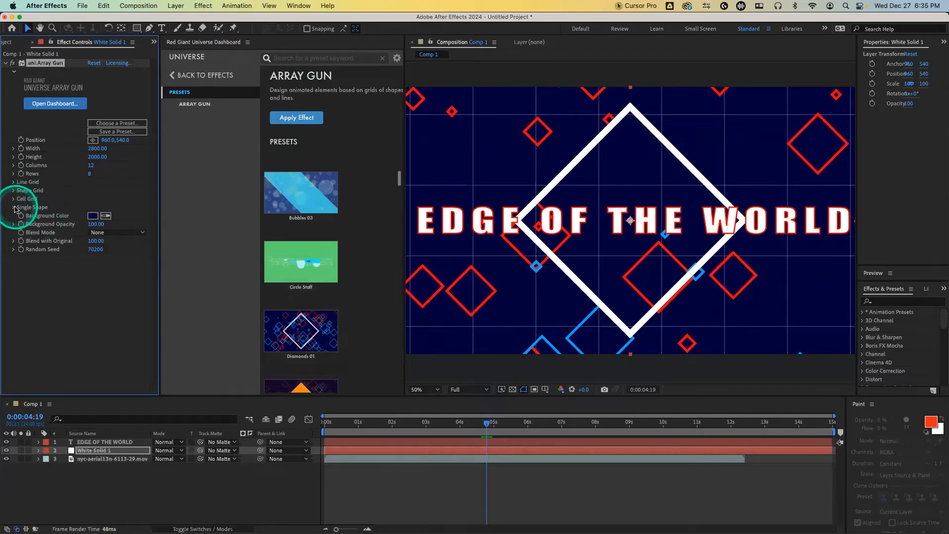
click(14, 208)
click(14, 207)
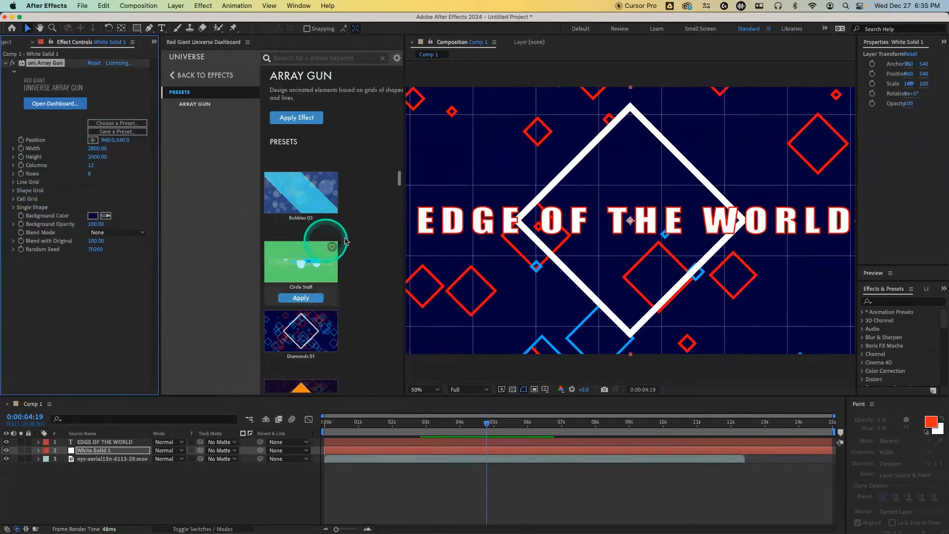
Apply the Circle Staff preset to the solid, and set its width to 2020 and height to 950
scroll(346, 239, down, 1)
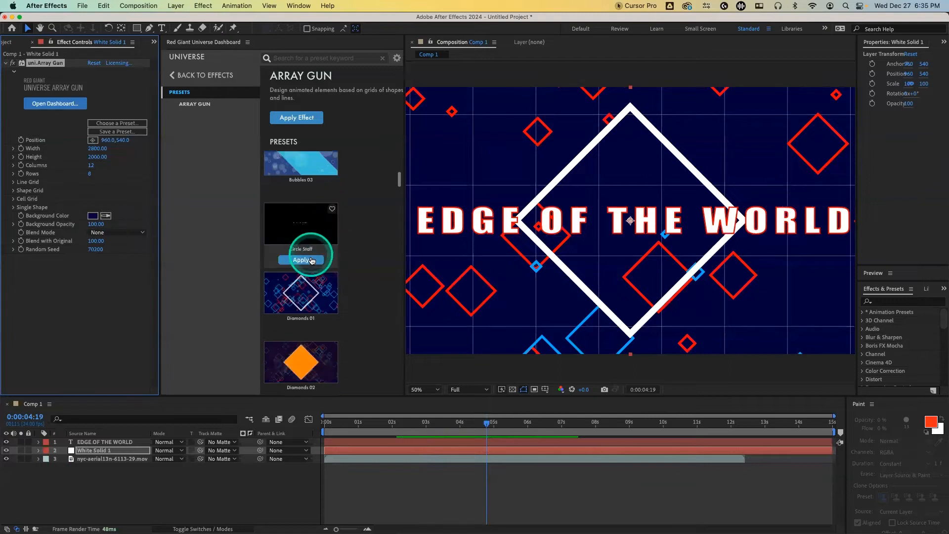
click(301, 260)
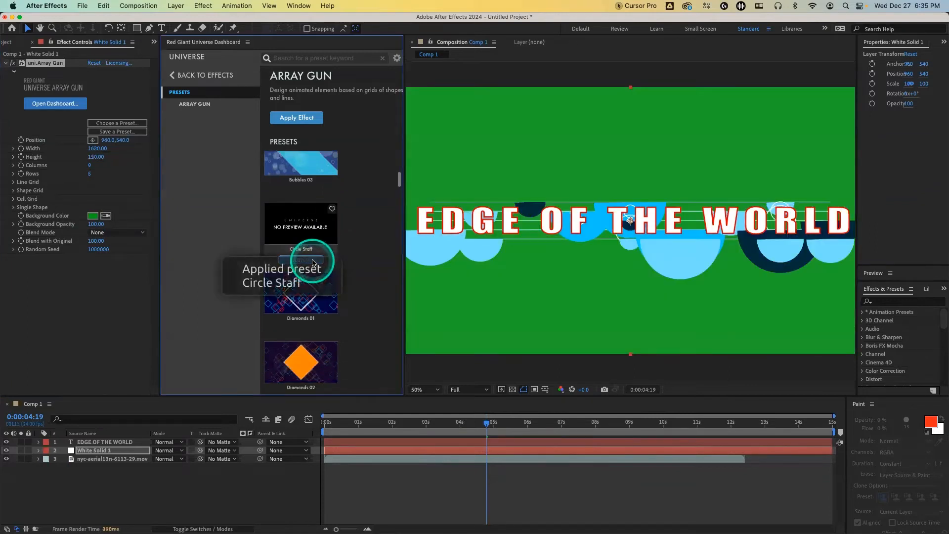
mouse_move(100, 148)
mouse_down()
mouse_move(113, 149)
mouse_move(96, 149)
mouse_move(101, 156)
mouse_up()
drag(106, 157, 103, 158)
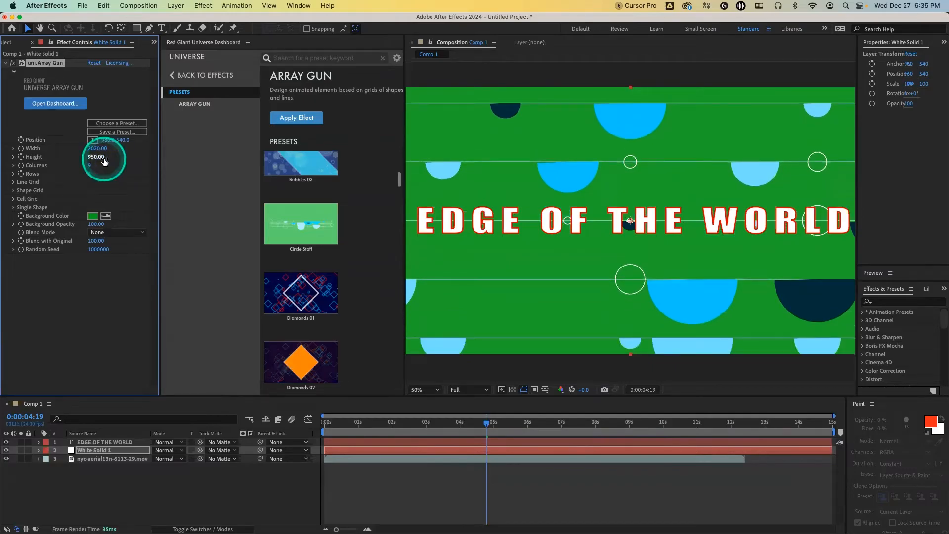
Apply the Bubbles 03 preset to the solid and play it back briefly from the start of the composition
scroll(360, 257, down, 1)
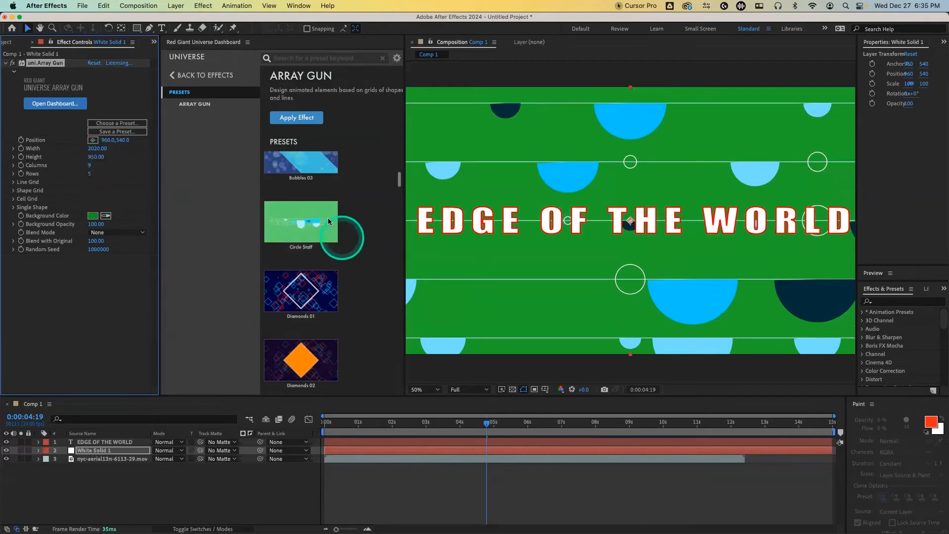
click(306, 189)
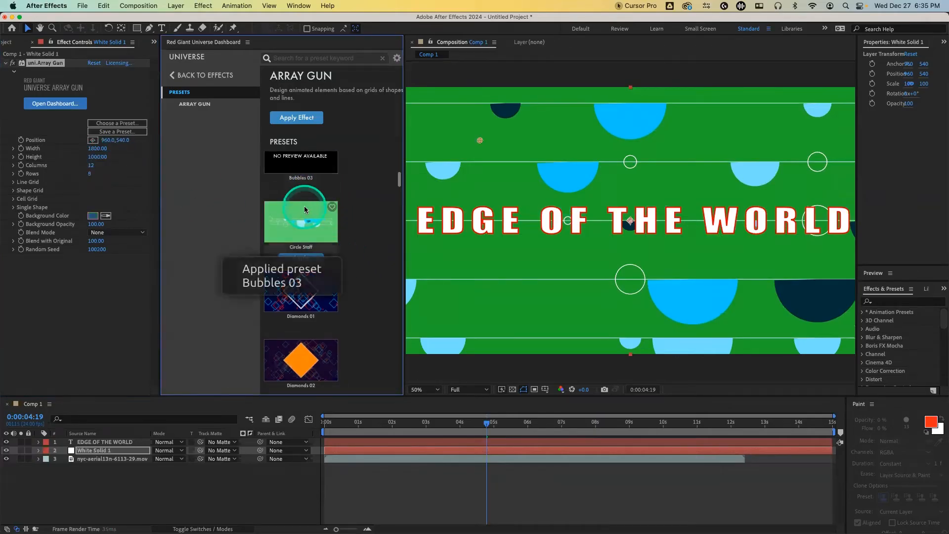
click(321, 421)
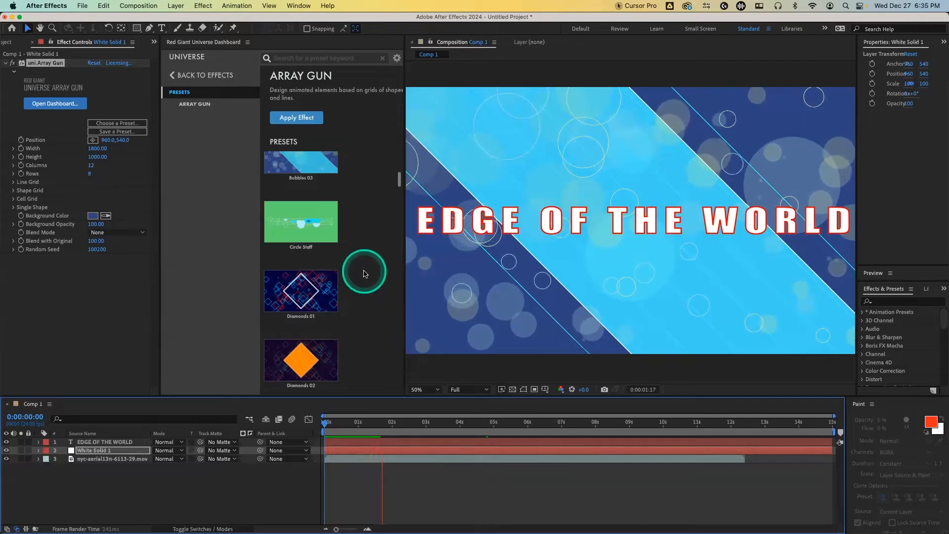
key(space)
Apply the Effector Shapes 1 preset to the solid and preview it from near the start of the composition
scroll(364, 271, down, 8)
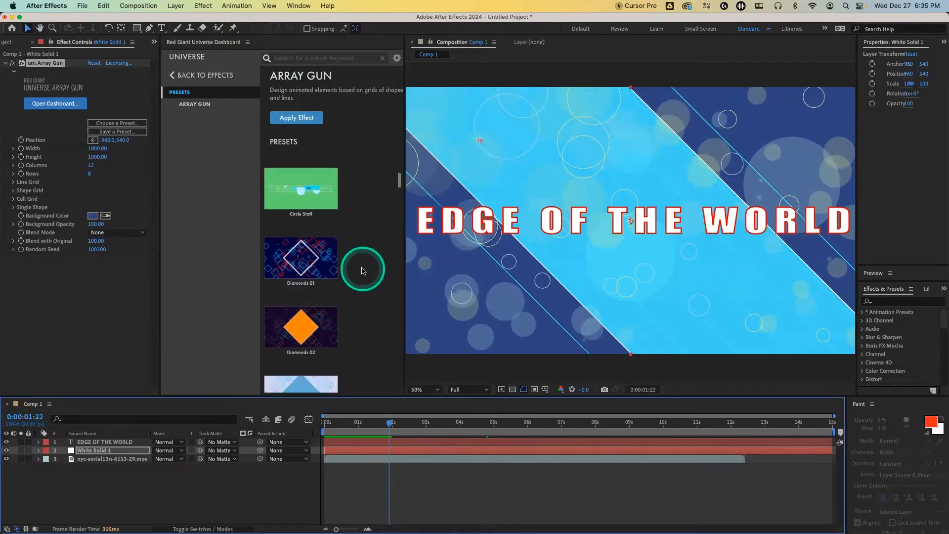
scroll(363, 270, down, 5)
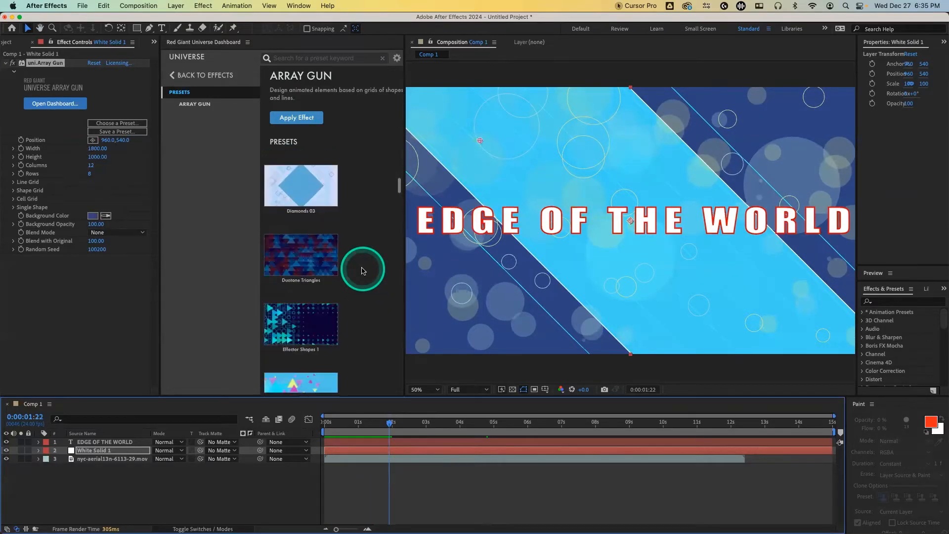
mouse_move(300, 272)
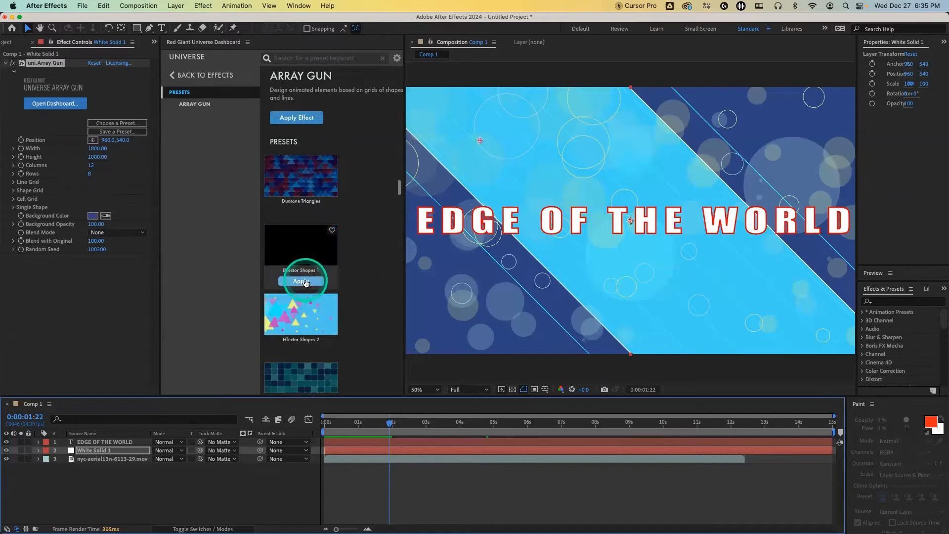
click(302, 282)
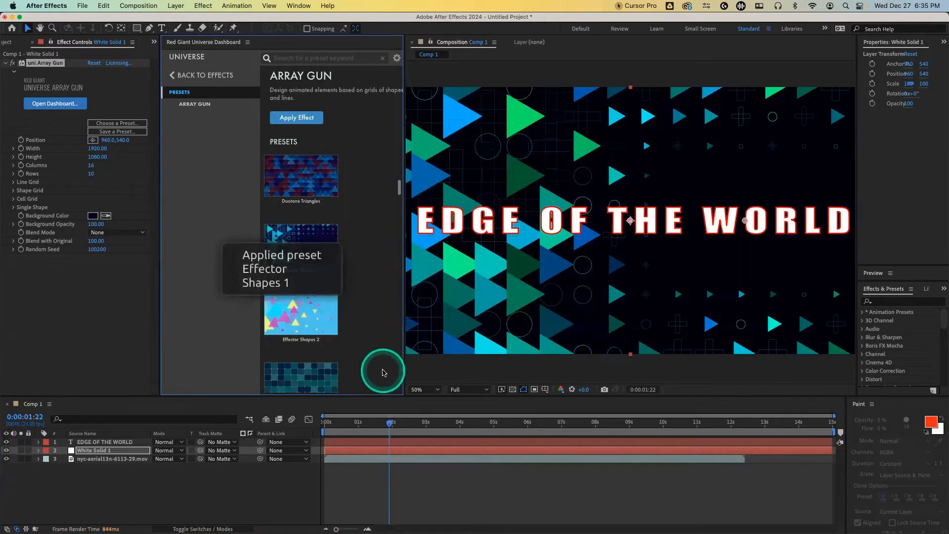
click(348, 422)
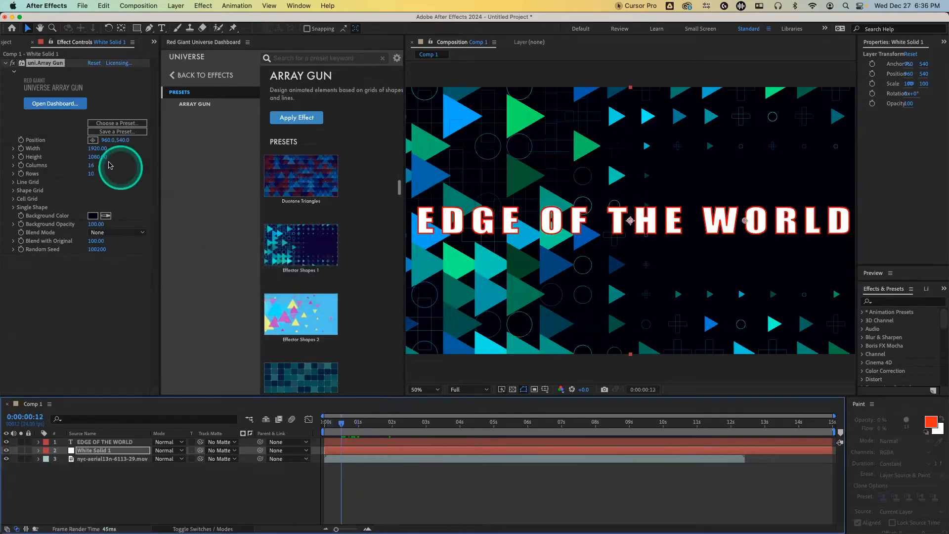
Try a small horizontal shift of the pattern and undo it, and enlarge its width to about 4300 and height to 2100
drag(109, 141, 141, 169)
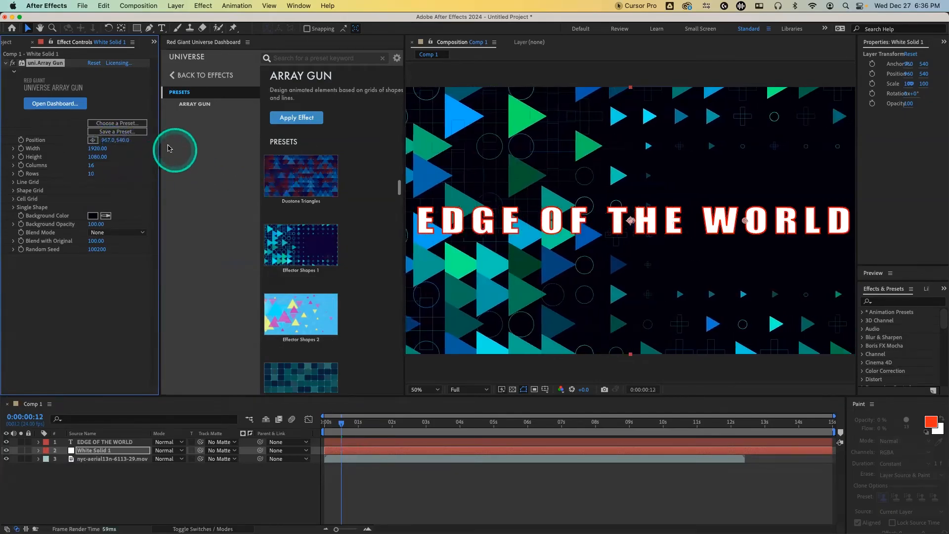
key(super+z)
mouse_move(98, 148)
mouse_down()
mouse_move(121, 156)
mouse_move(95, 158)
mouse_move(104, 160)
mouse_up()
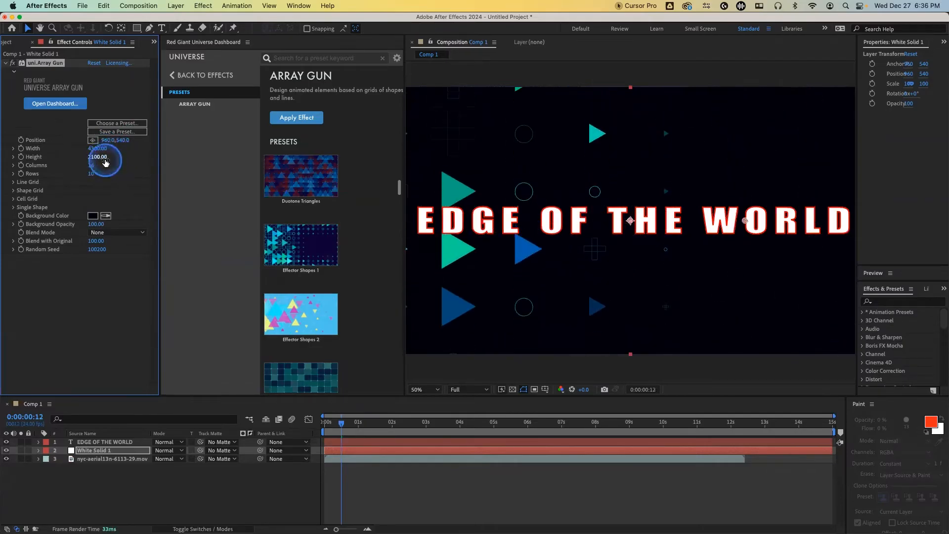
Review the solid's Shape Grid settings and the title layer's timeline properties, and scrub through the opening frames
click(12, 191)
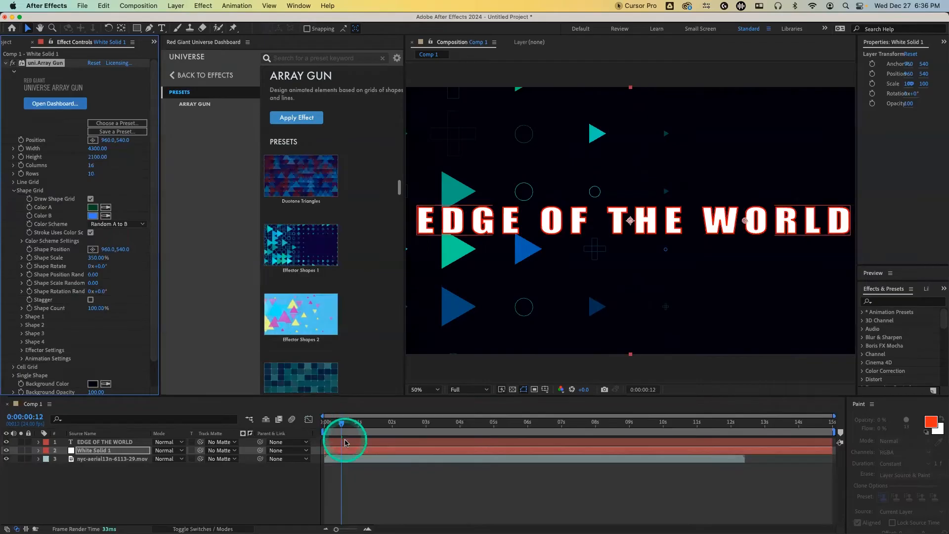
click(345, 443)
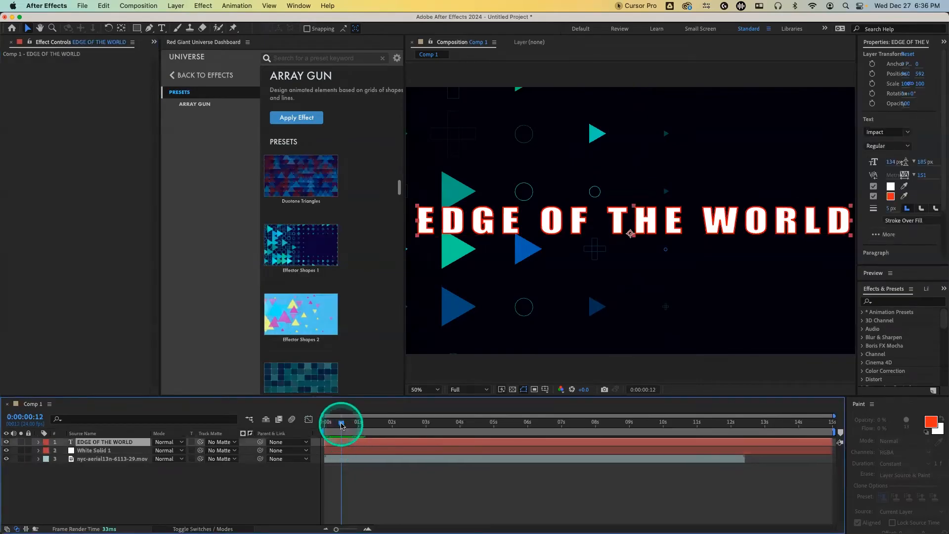
drag(341, 427, 326, 428)
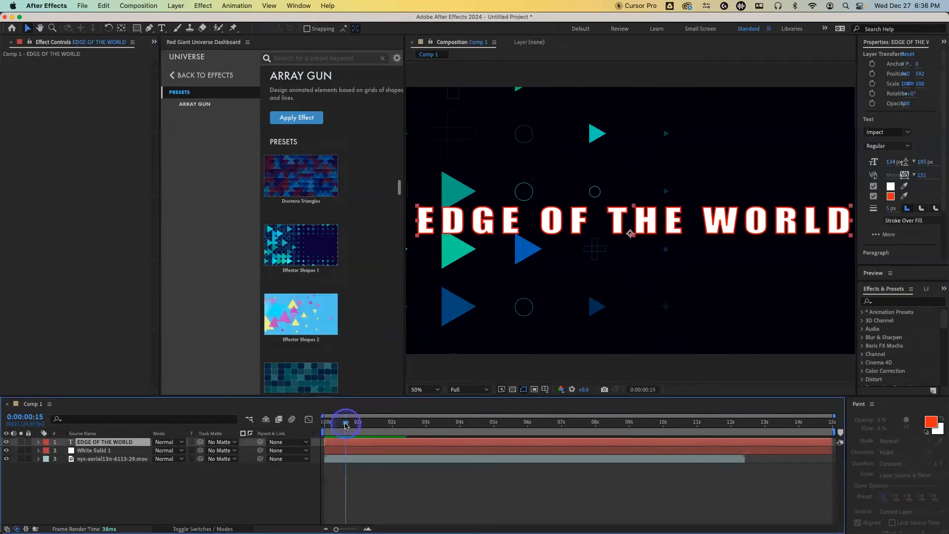
key(u)
drag(346, 425, 325, 425)
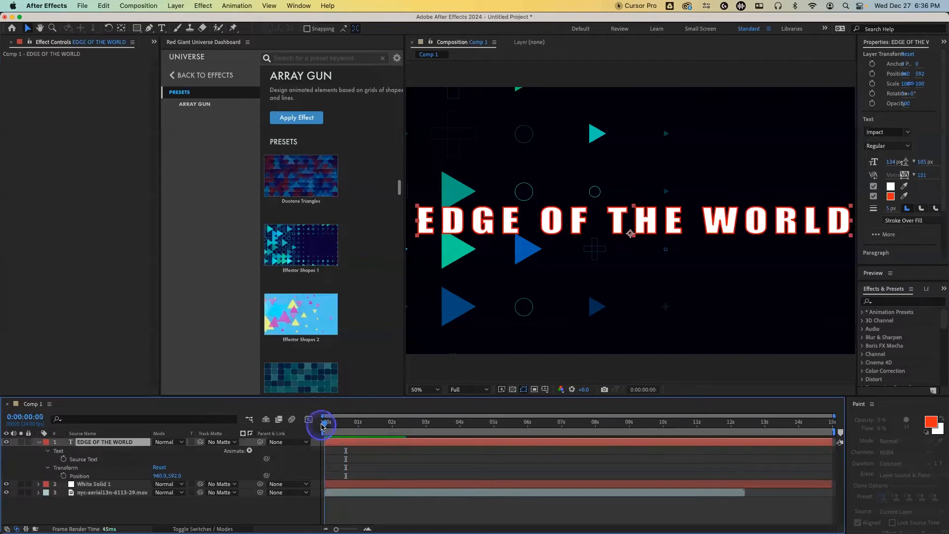
key(u)
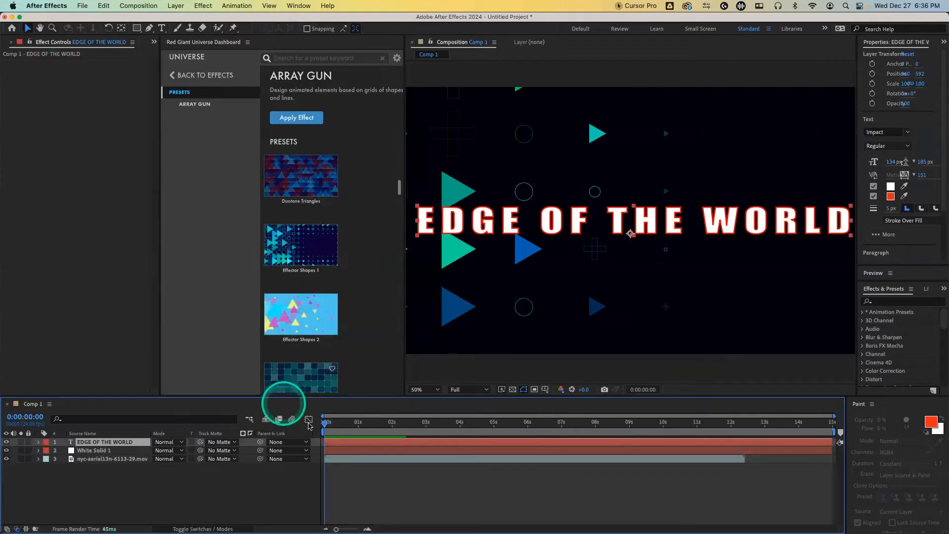
Remove the Array Gun effect from White Solid 1, go back to the Motion Graphics effects, and delete the solid layer
click(114, 451)
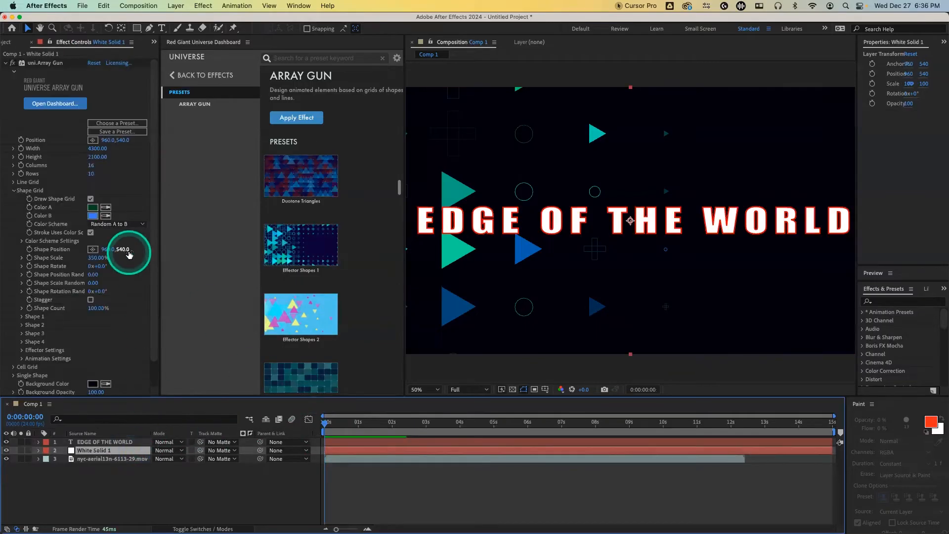
click(45, 63)
key(Delete)
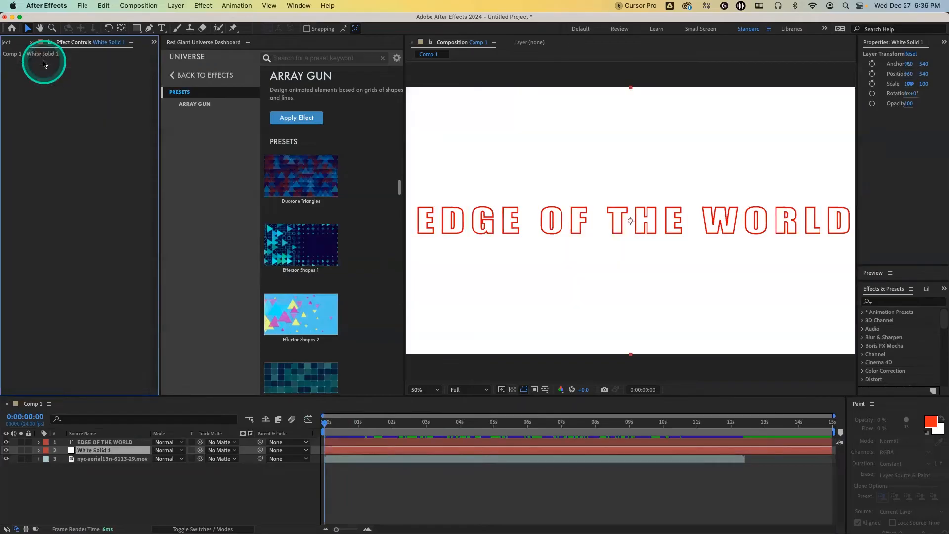
click(171, 76)
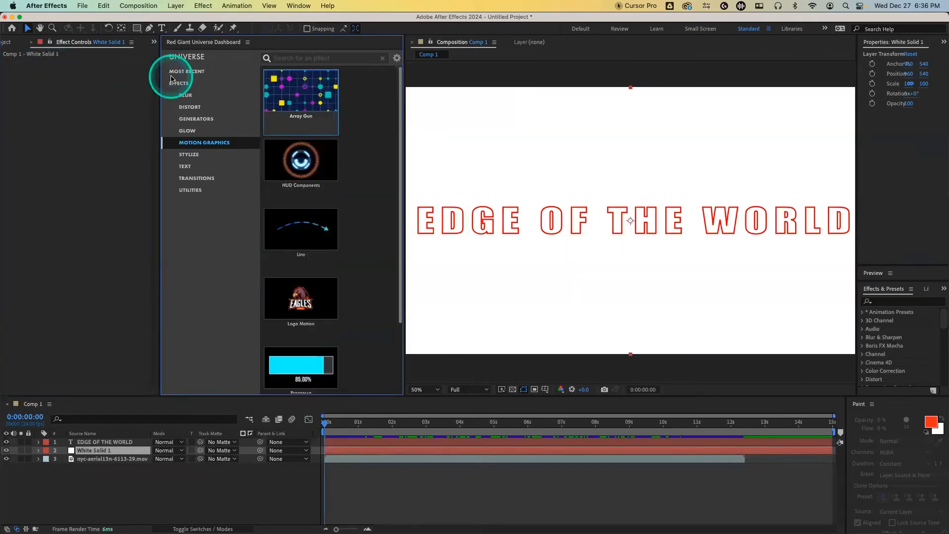
click(83, 452)
key(Delete)
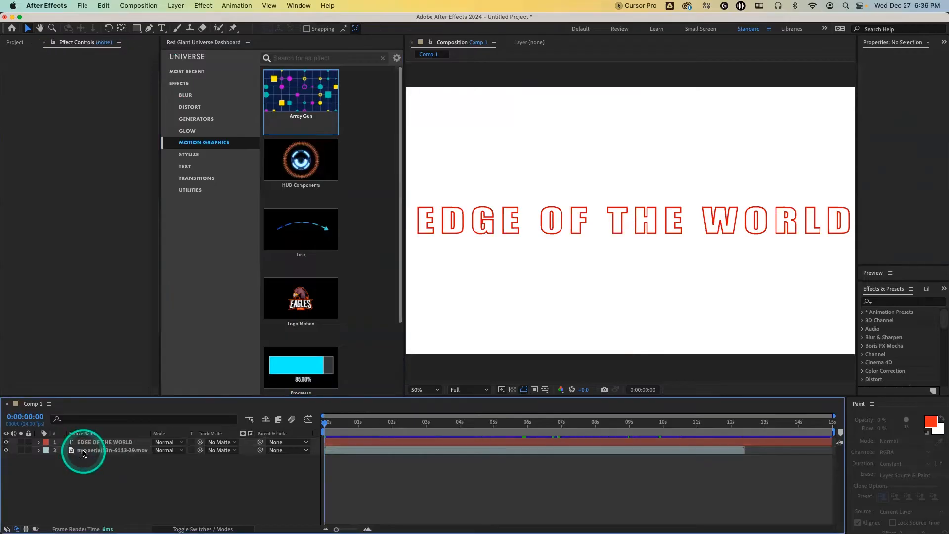
Select the aerial footage layer, hide the EDGE OF THE WORLD title, and open the HUD Components presets
click(76, 451)
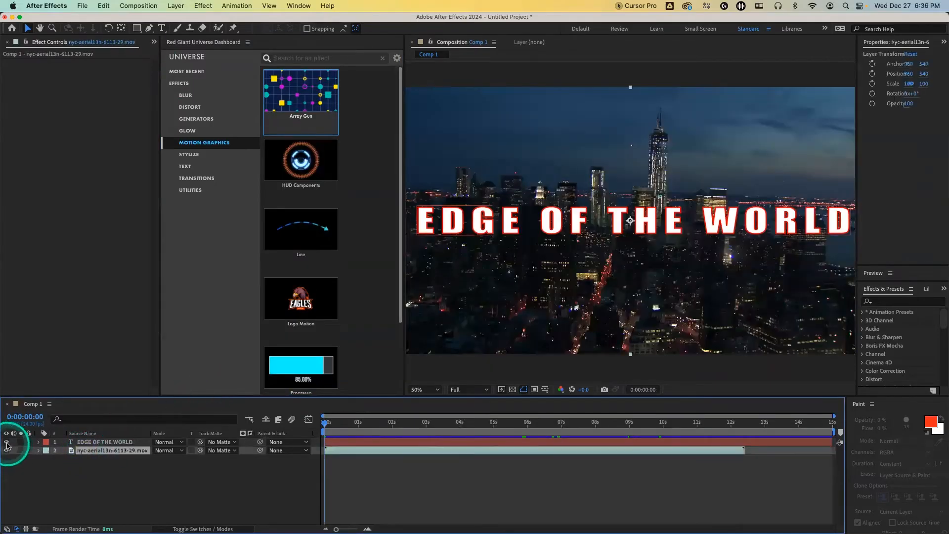
click(6, 442)
click(313, 166)
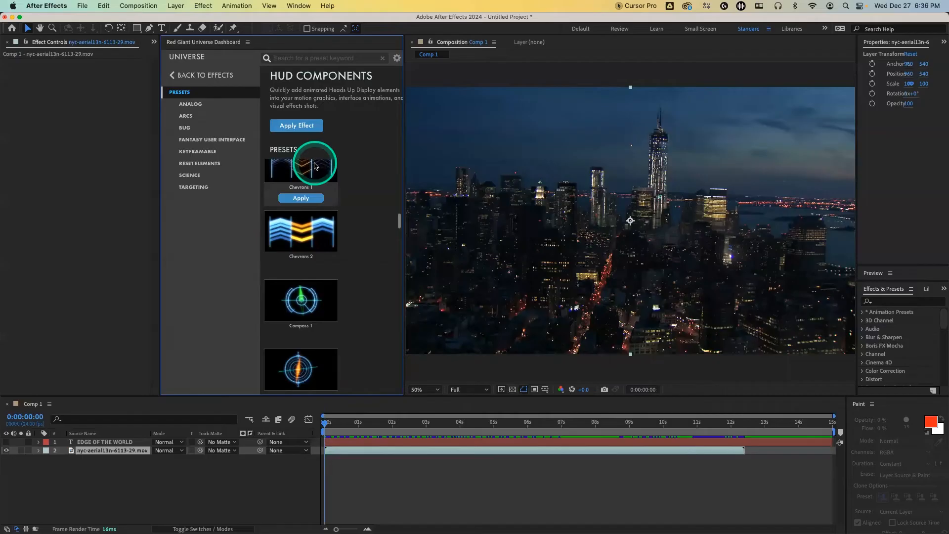
Start a footage import from the project's file list and browse the external SSD to the ChaseHD folder inside Adobe Media Files
click(2, 45)
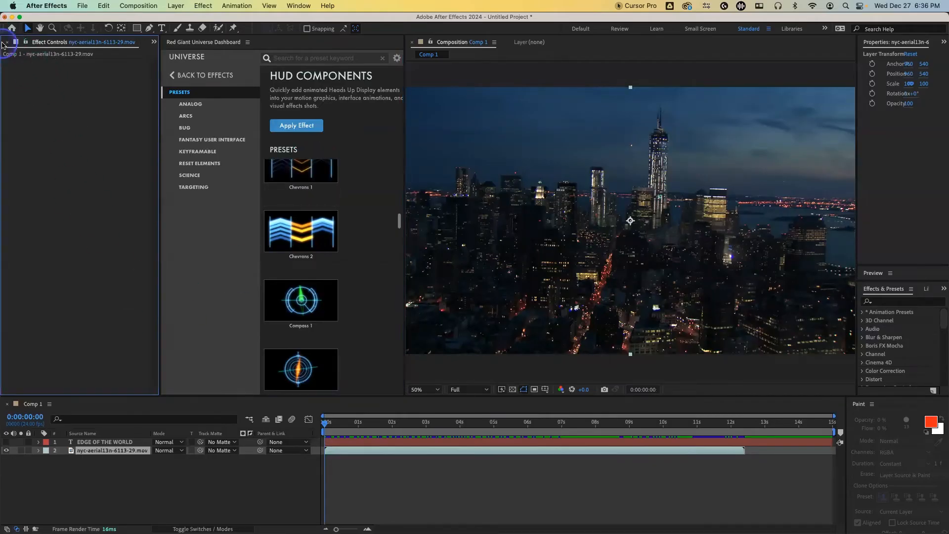
click(154, 42)
click(166, 55)
click(88, 225)
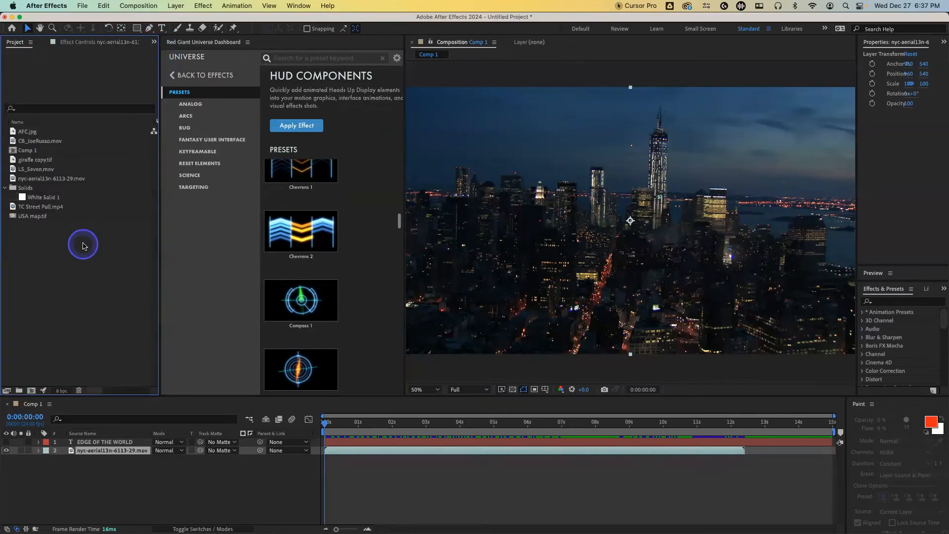
double_click(84, 247)
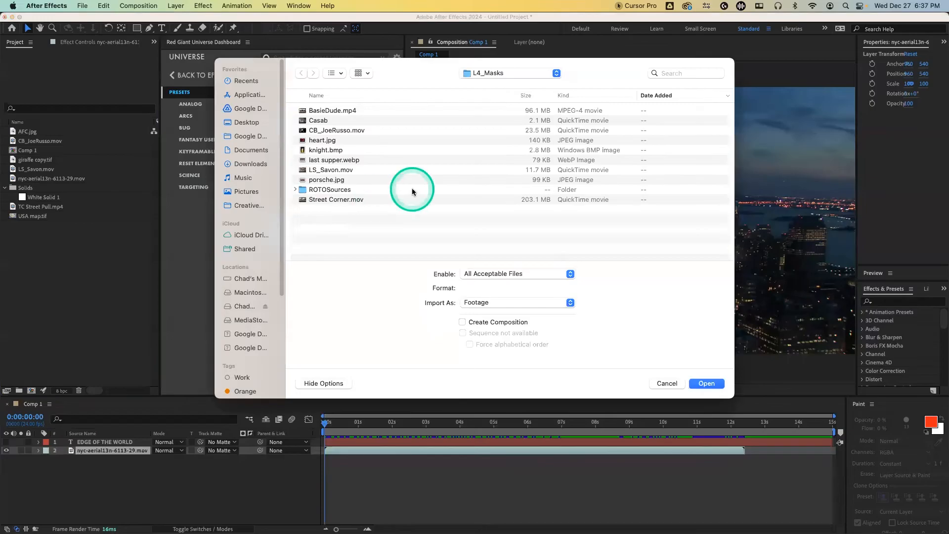
click(239, 308)
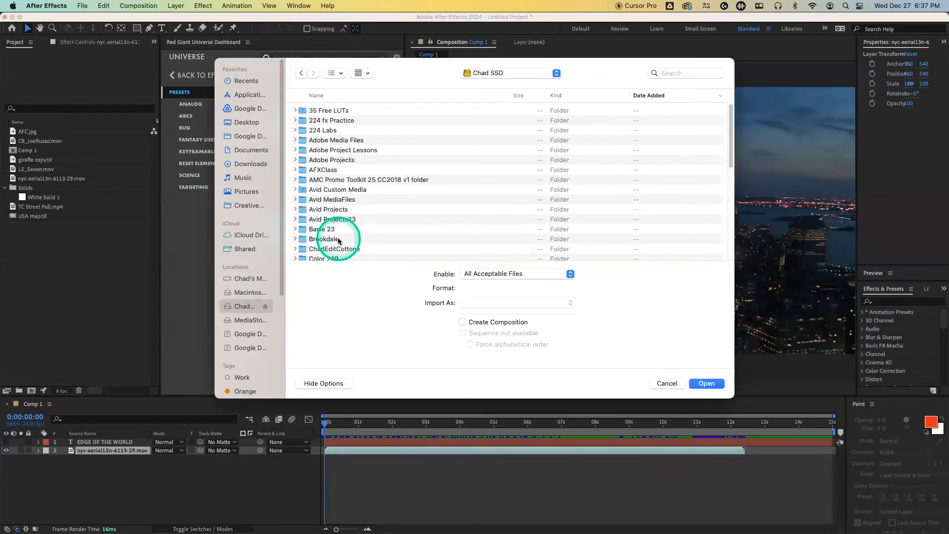
scroll(336, 222, down, 2)
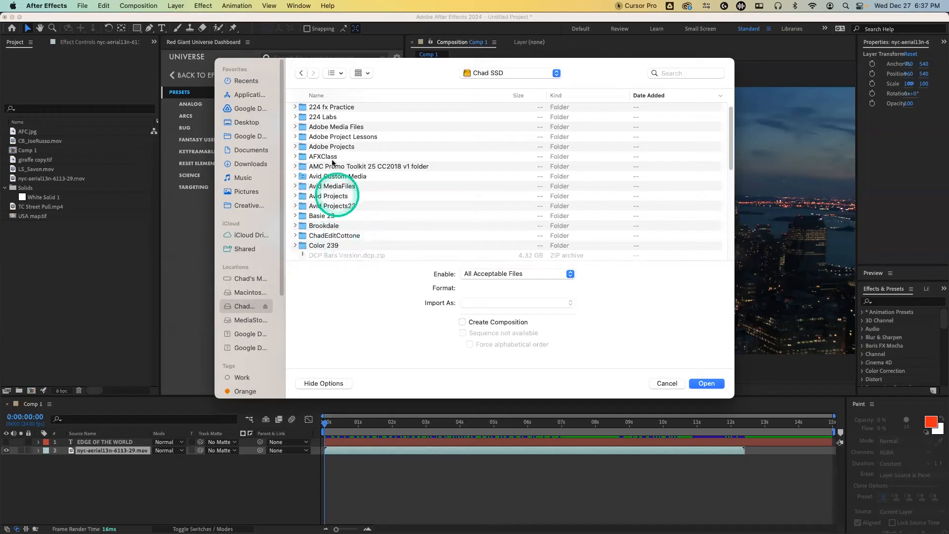
double_click(321, 127)
scroll(366, 208, down, 2)
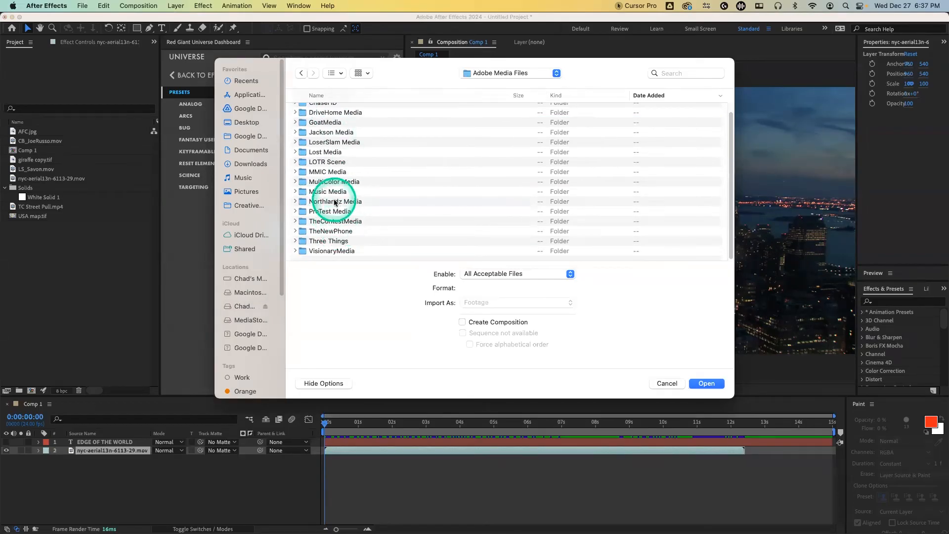
scroll(331, 201, up, 2)
click(329, 121)
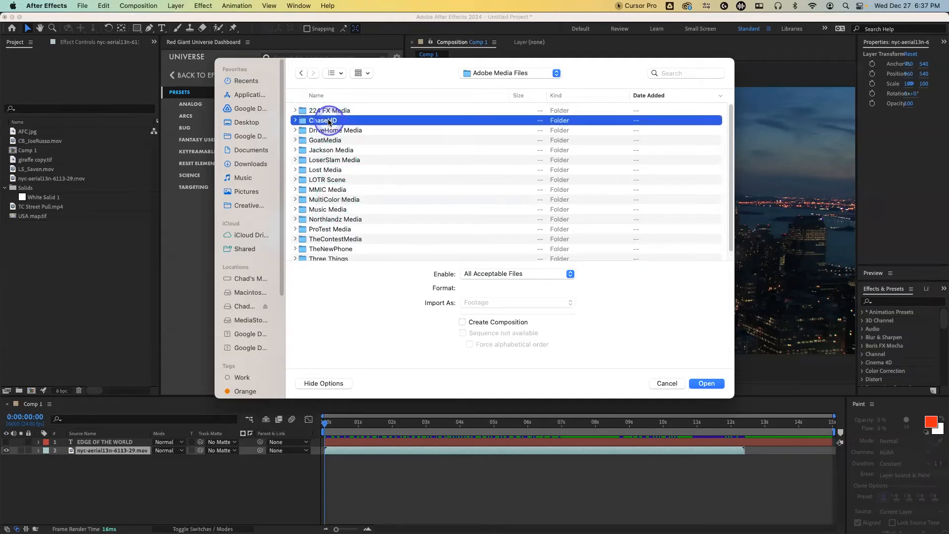
double_click(330, 121)
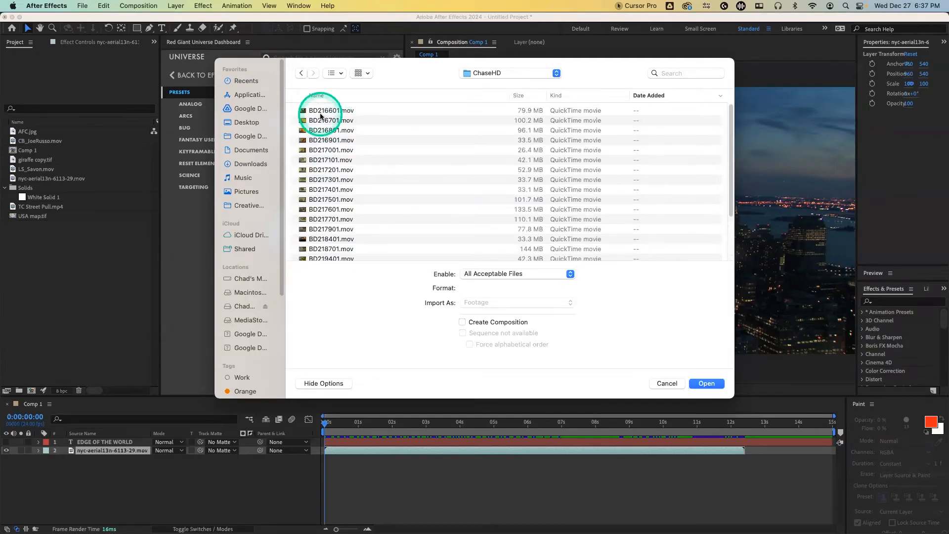
Show the folder's clips as icons and import BD216601.mov as footage
click(365, 73)
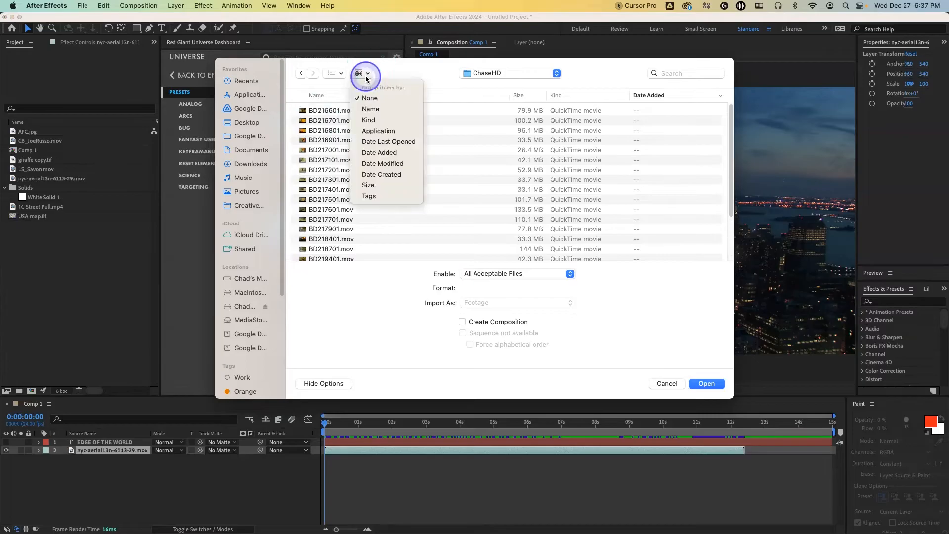
click(340, 74)
click(340, 74)
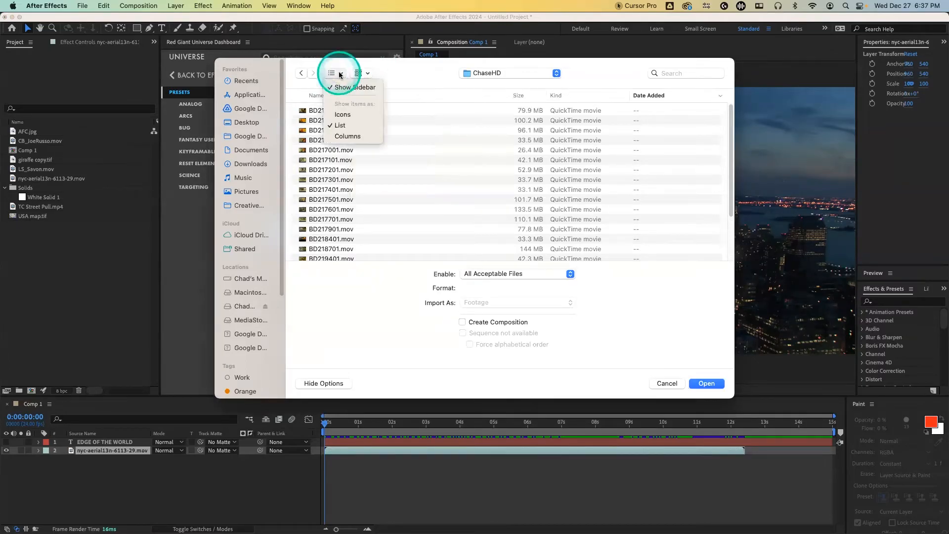
click(343, 114)
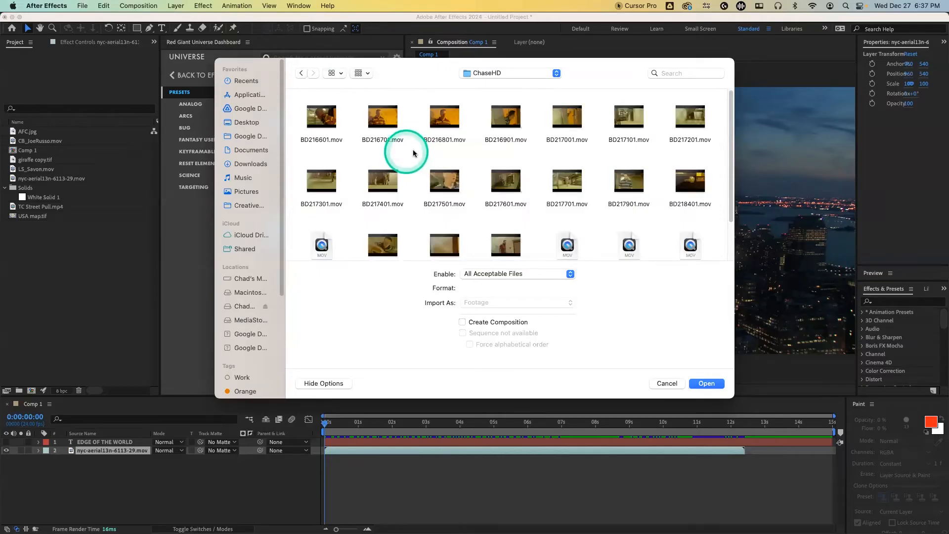
click(321, 117)
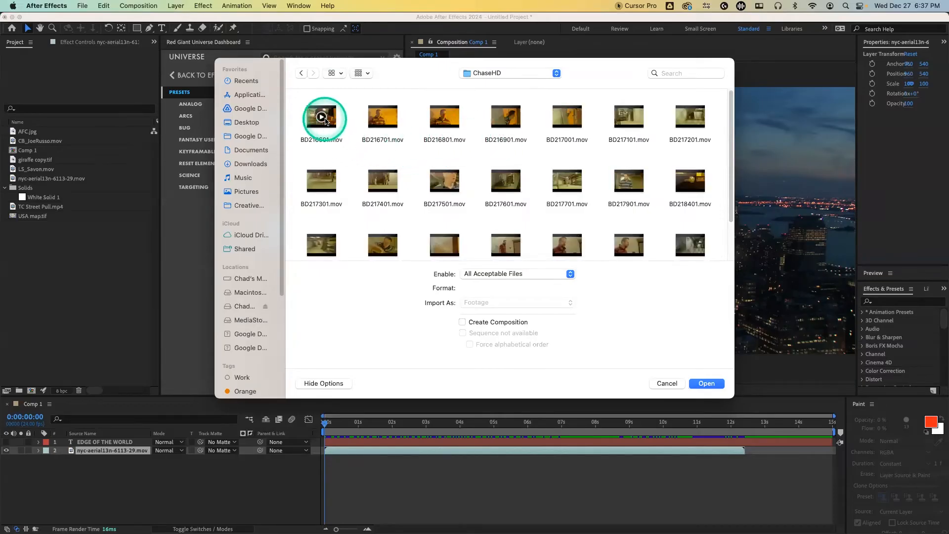
click(706, 386)
Place BD216601.mov in Comp 1 between the title and the aerial footage, and apply the Compass 1 preset to it
drag(33, 142, 103, 449)
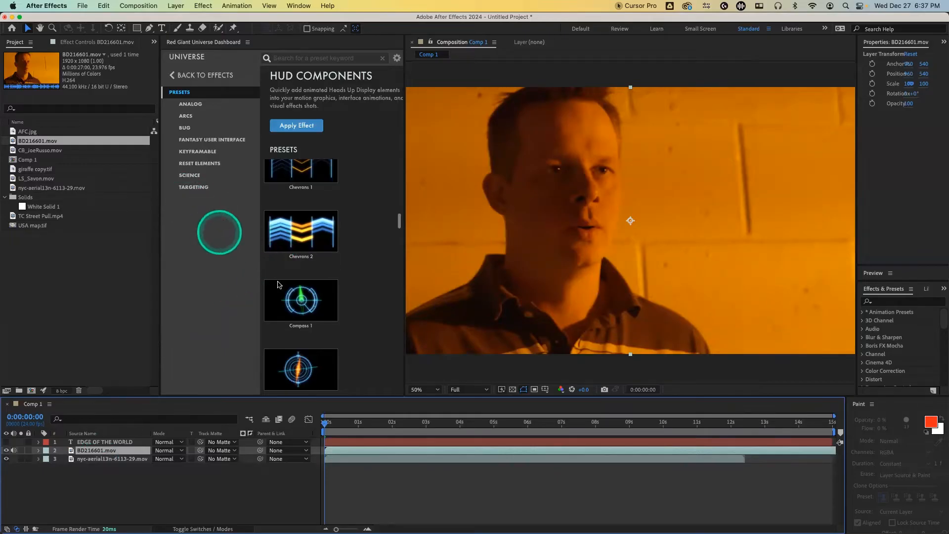
mouse_move(319, 302)
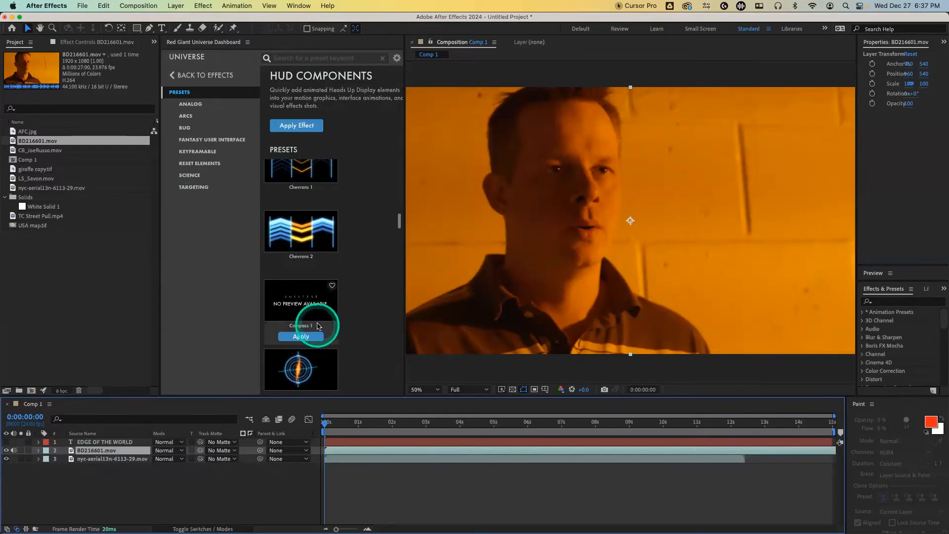
click(306, 338)
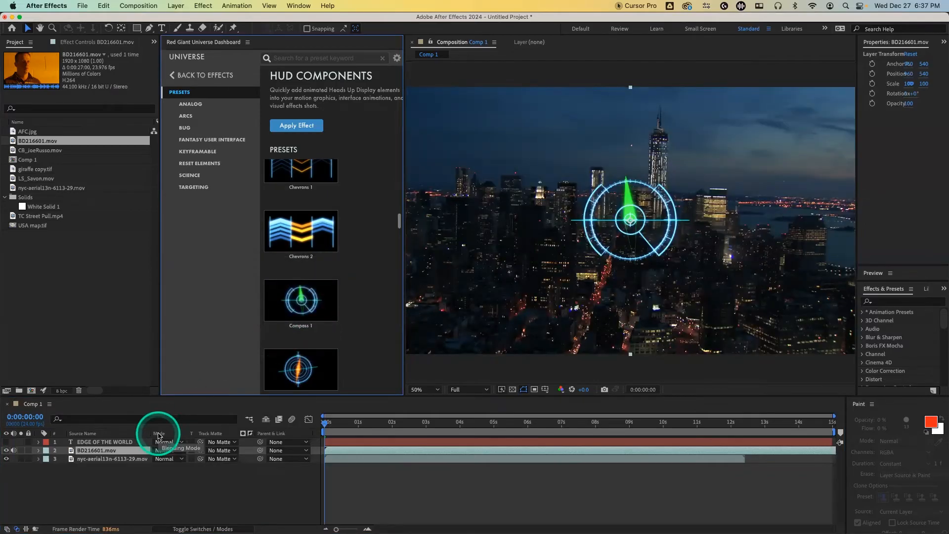
Set the HUD Components composite blend mode to Add and play the composition from the start
click(86, 42)
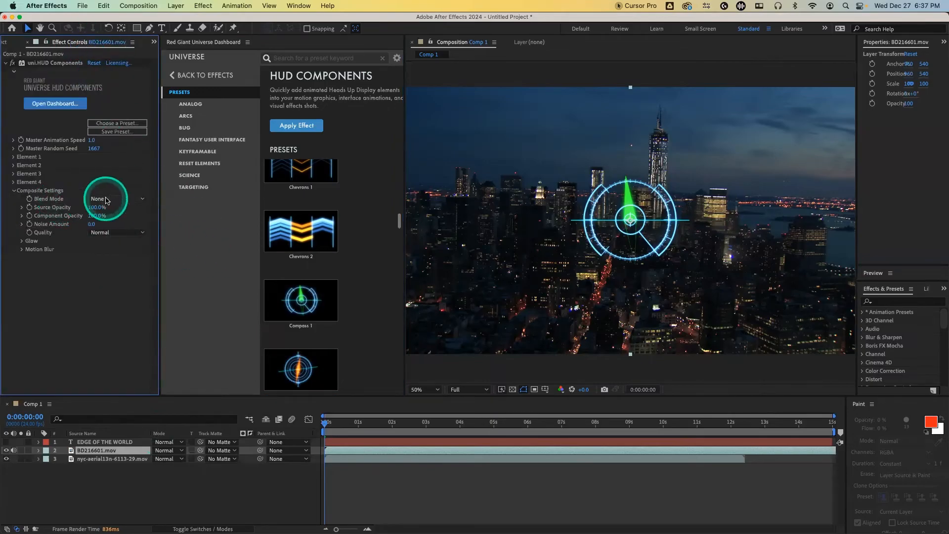
click(106, 201)
click(129, 280)
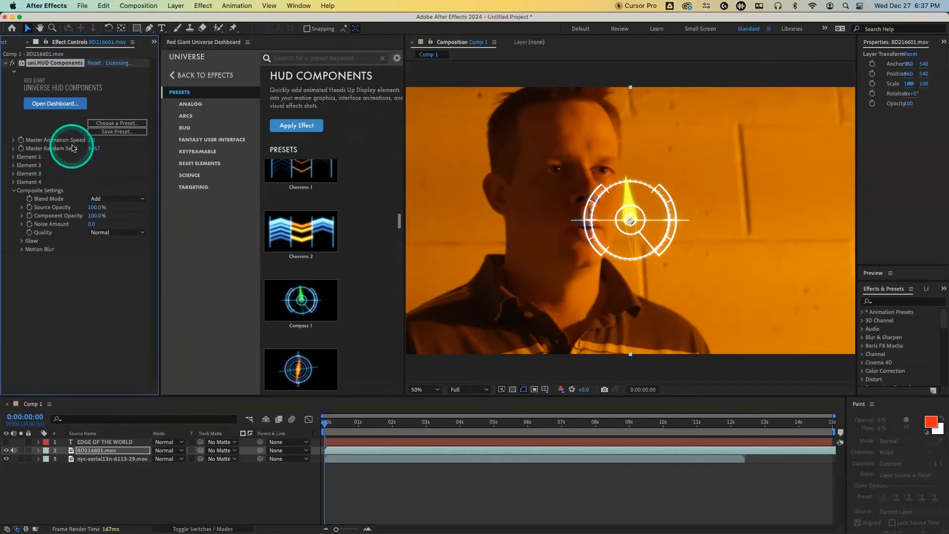
mouse_move(317, 342)
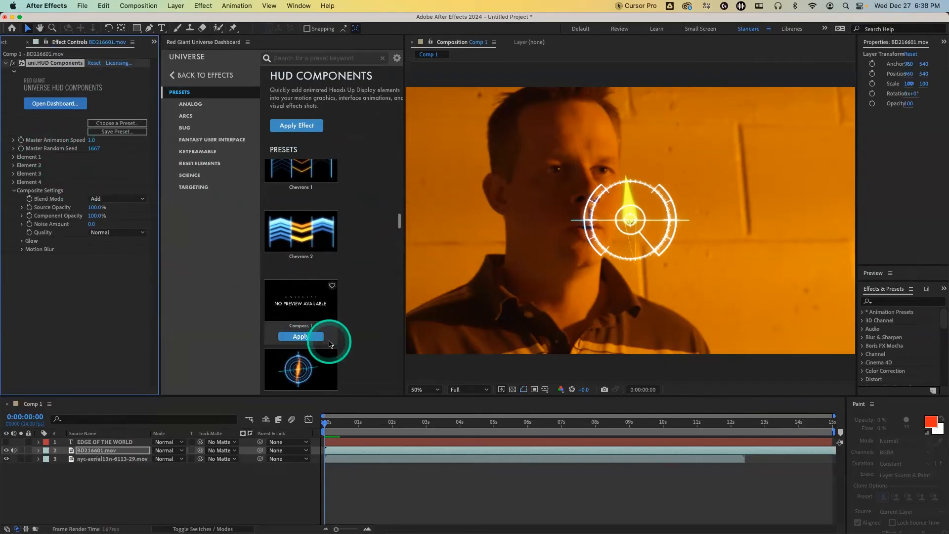
click(327, 425)
key(space)
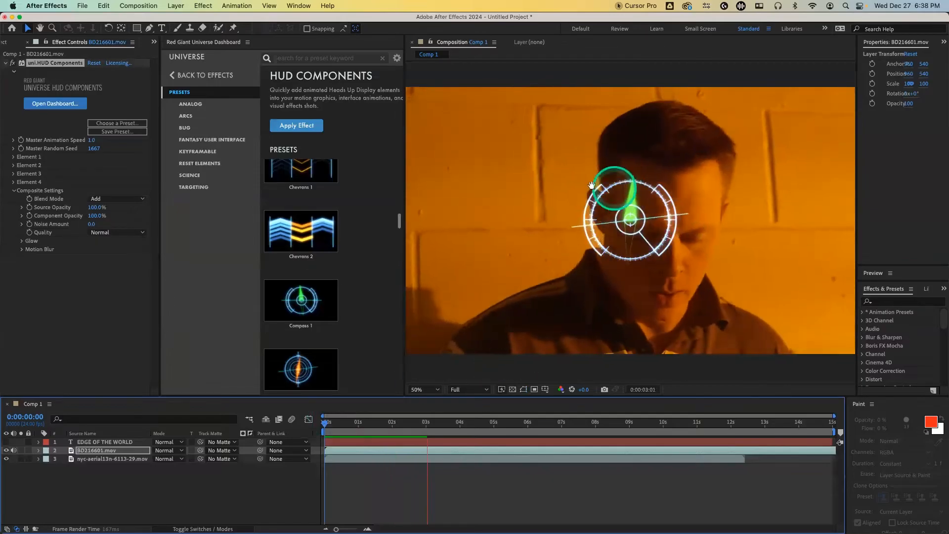
Try 8 Bit Target and Basic Triangle Round as the type of HUD Components Element 1, and settle on Crosshair 6
click(14, 157)
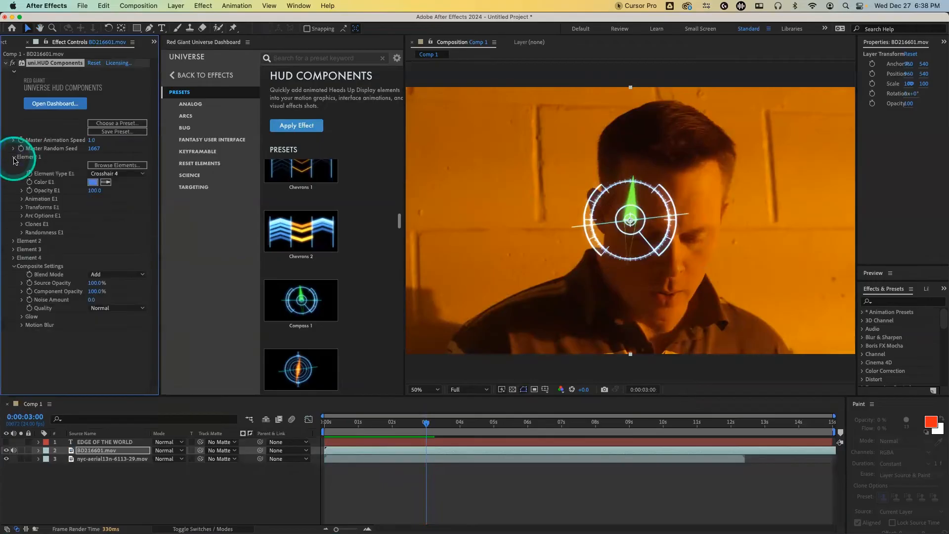
click(114, 174)
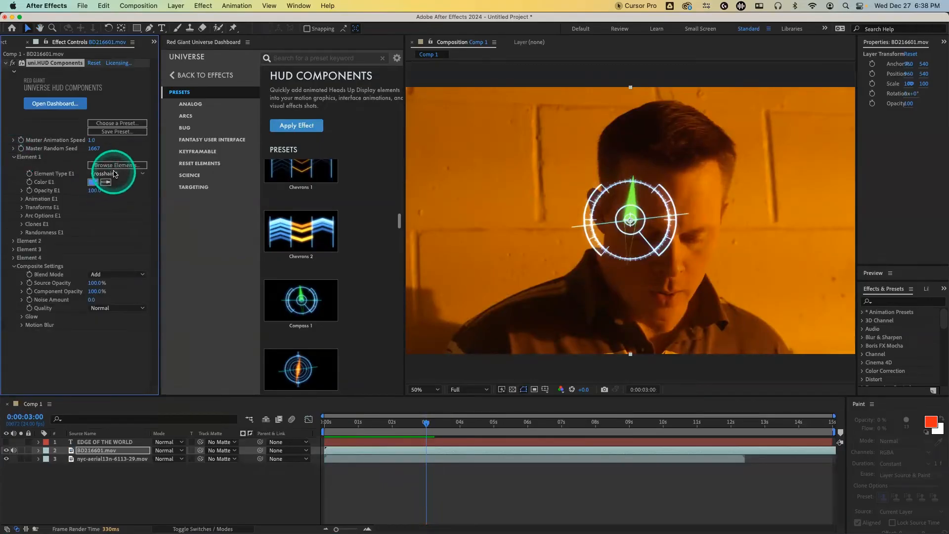
click(115, 174)
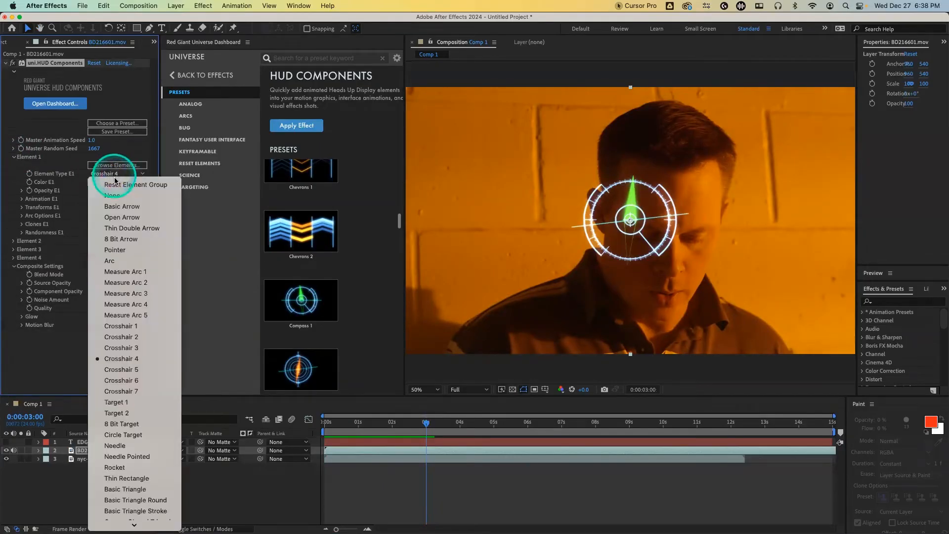
click(143, 425)
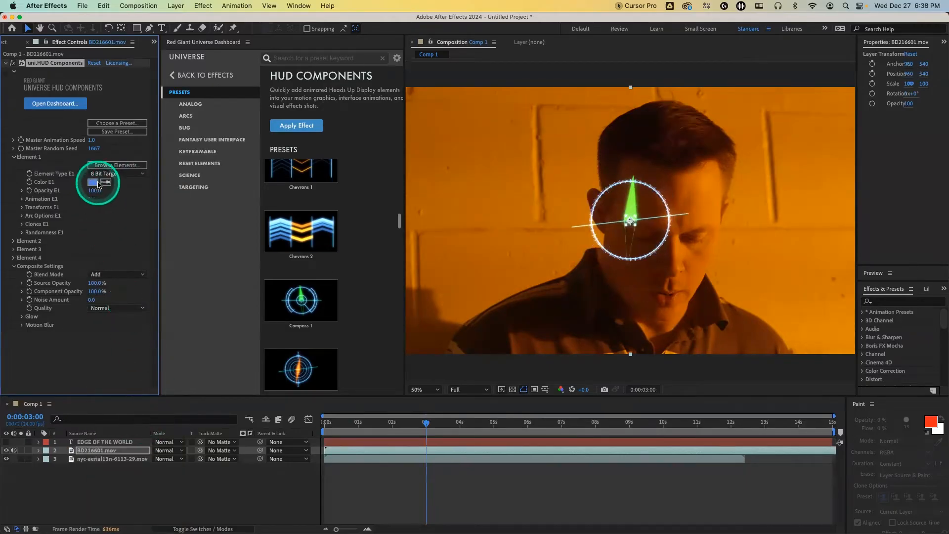
click(116, 173)
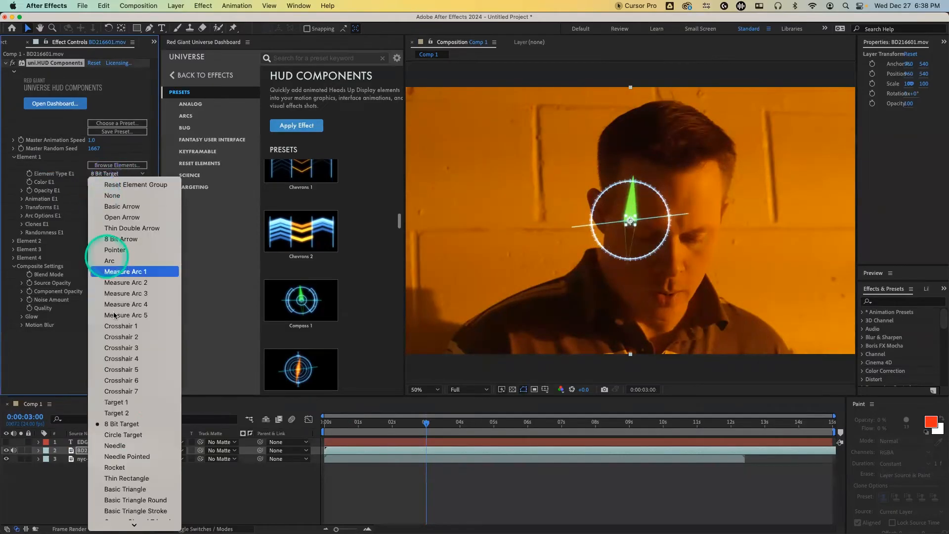
click(153, 499)
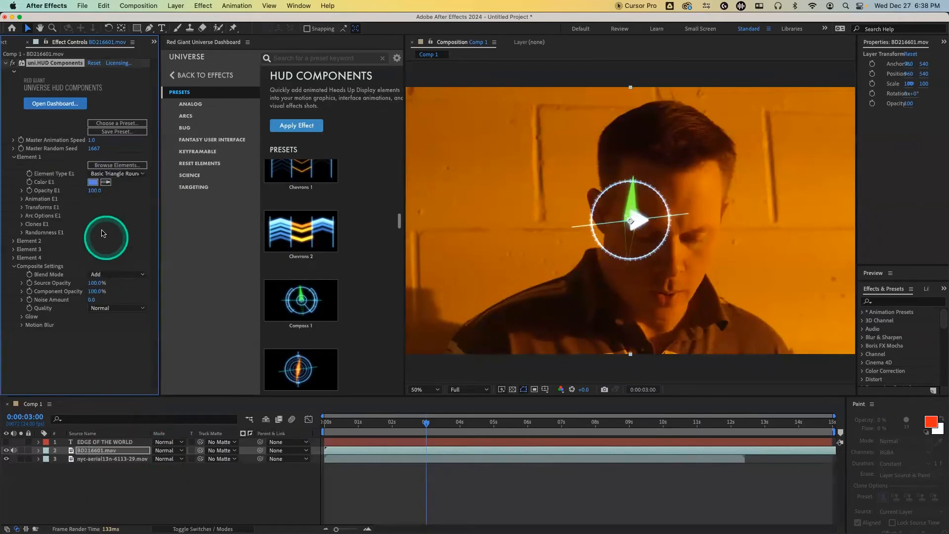
click(116, 175)
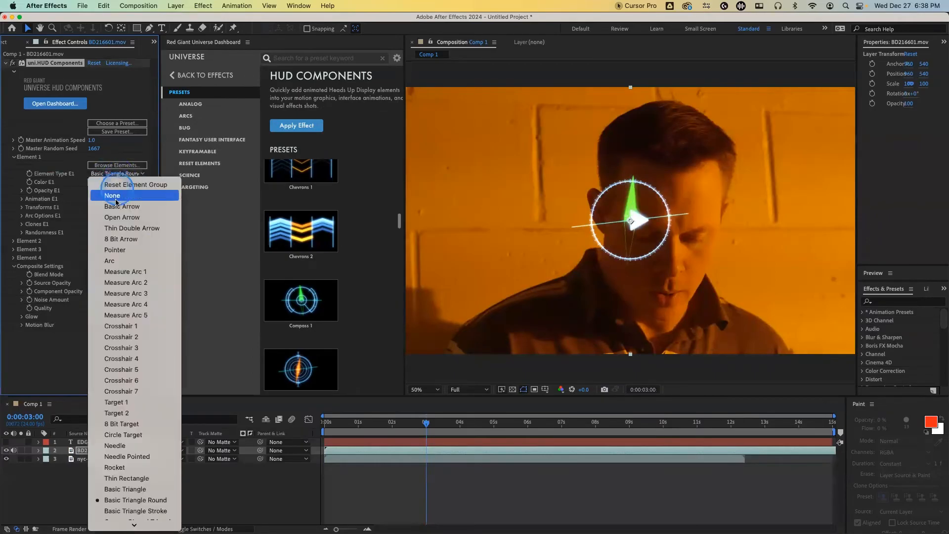
click(150, 382)
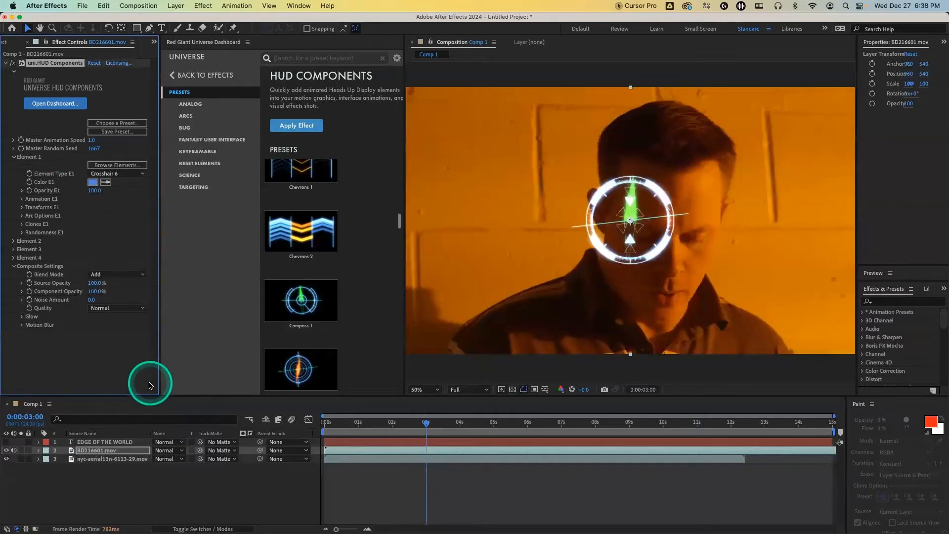
Set the Element 2 needle's color to purple (900DC1) and its Z rotation to 34°
click(13, 241)
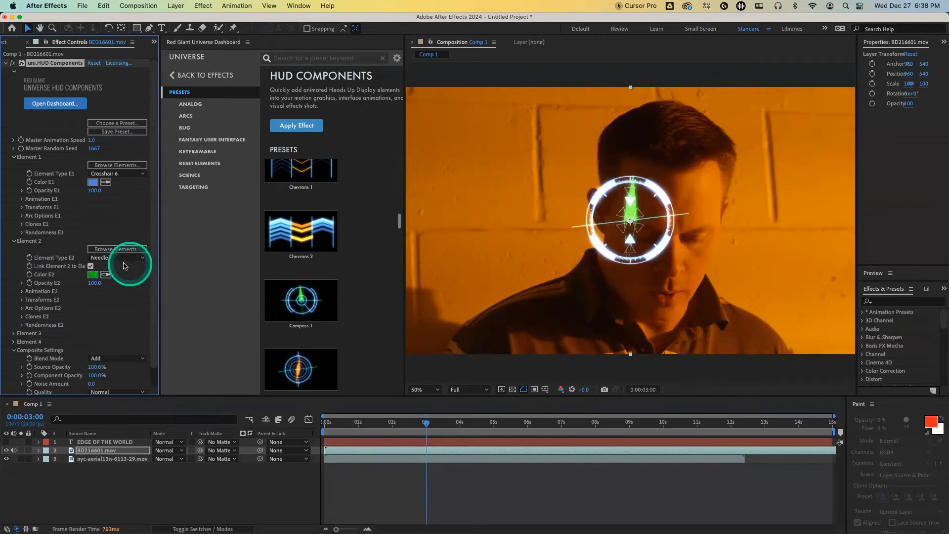
click(93, 275)
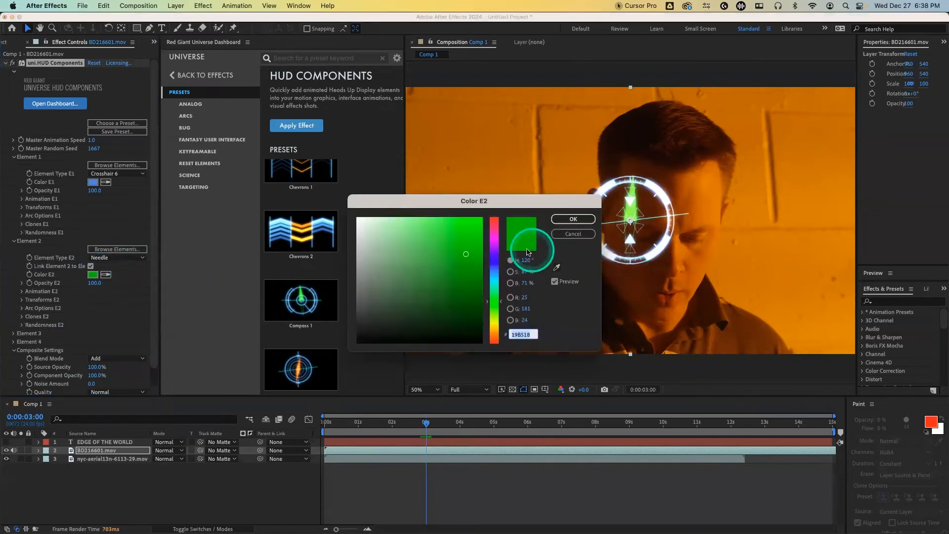
click(493, 244)
click(469, 233)
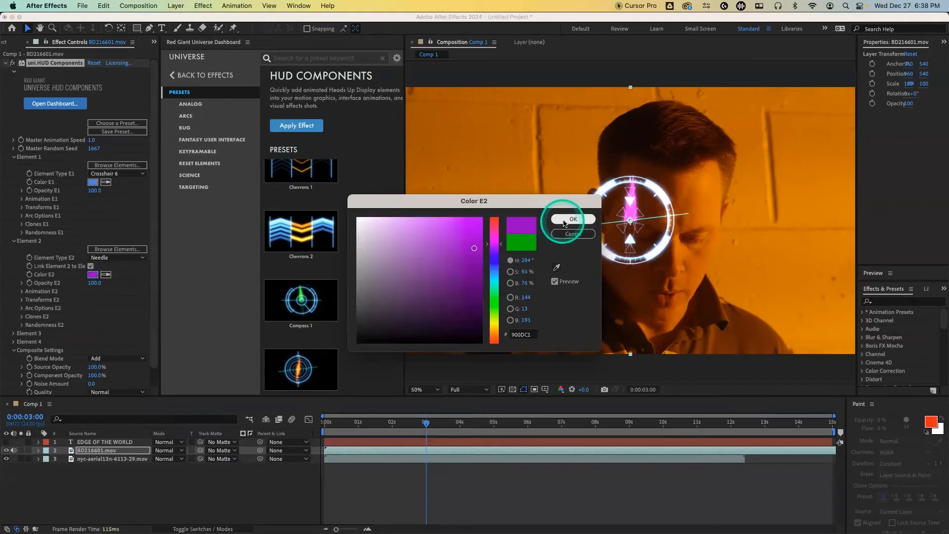
click(569, 220)
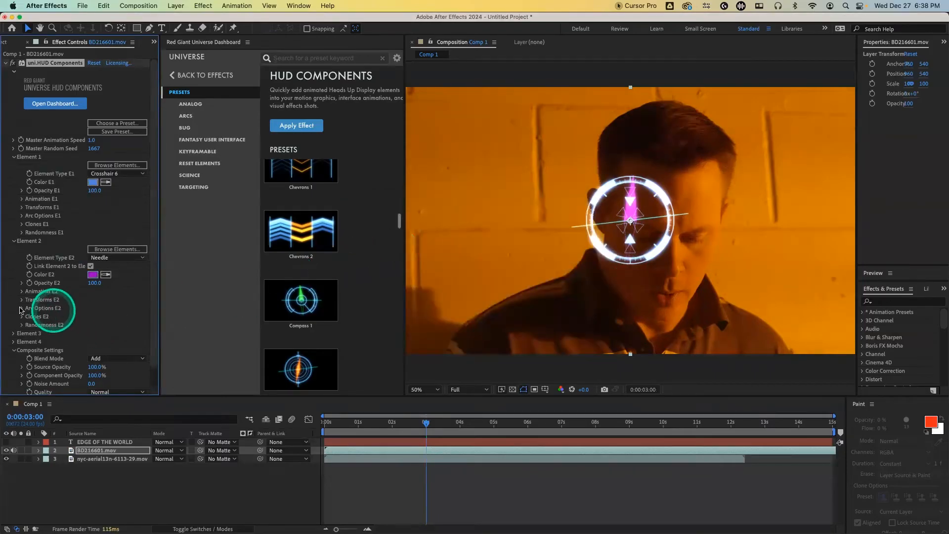
click(22, 301)
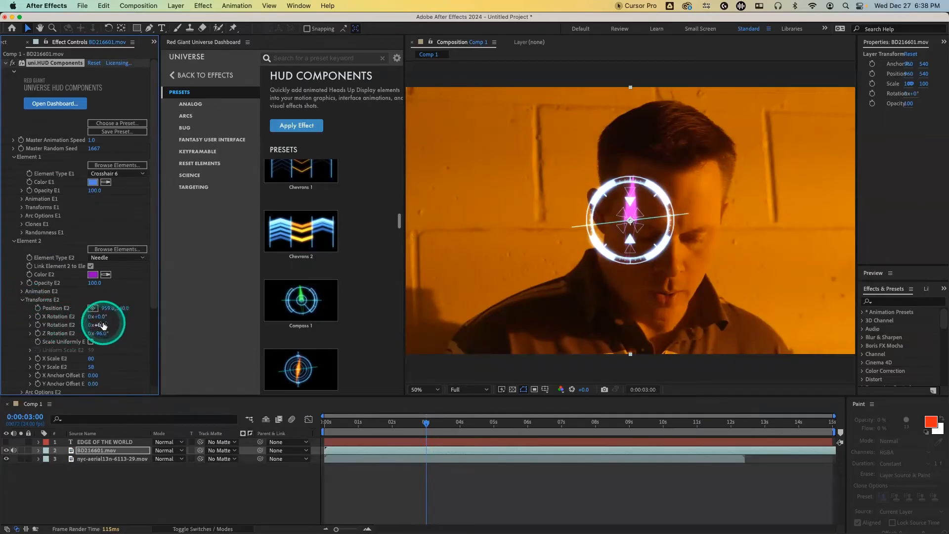
drag(106, 333, 168, 344)
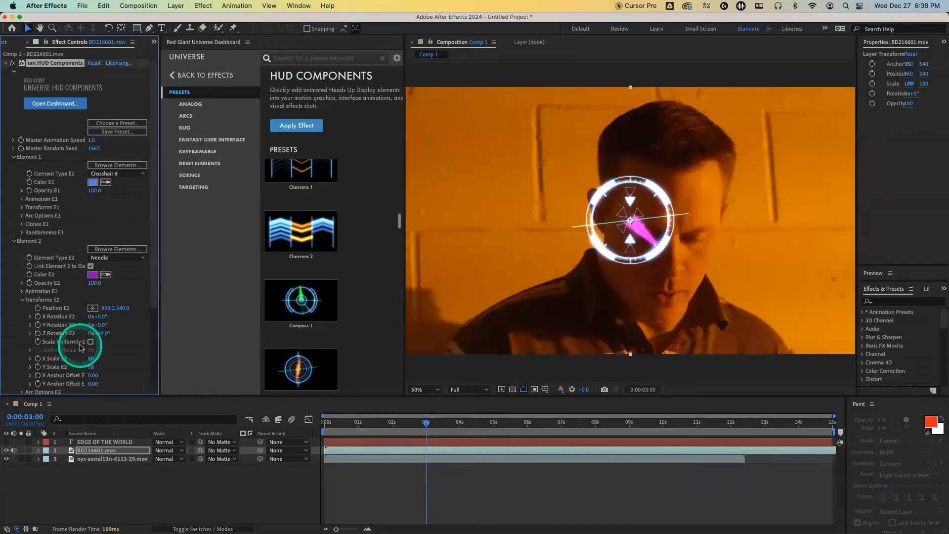
Try Medium motion blur in the HUD Components composite settings with the playhead at the start, and set it back to Off
scroll(80, 348, down, 5)
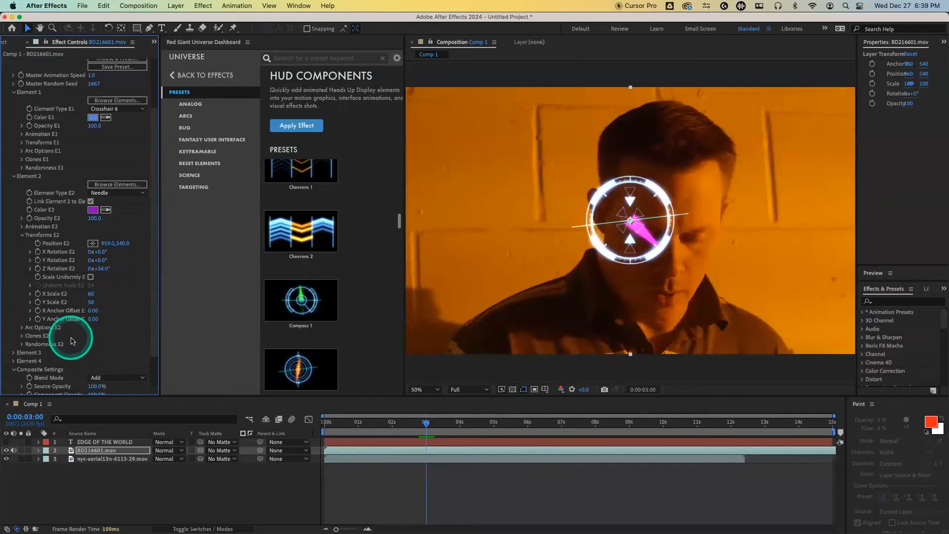
scroll(76, 346, down, 3)
scroll(70, 339, up, 7)
scroll(71, 340, down, 7)
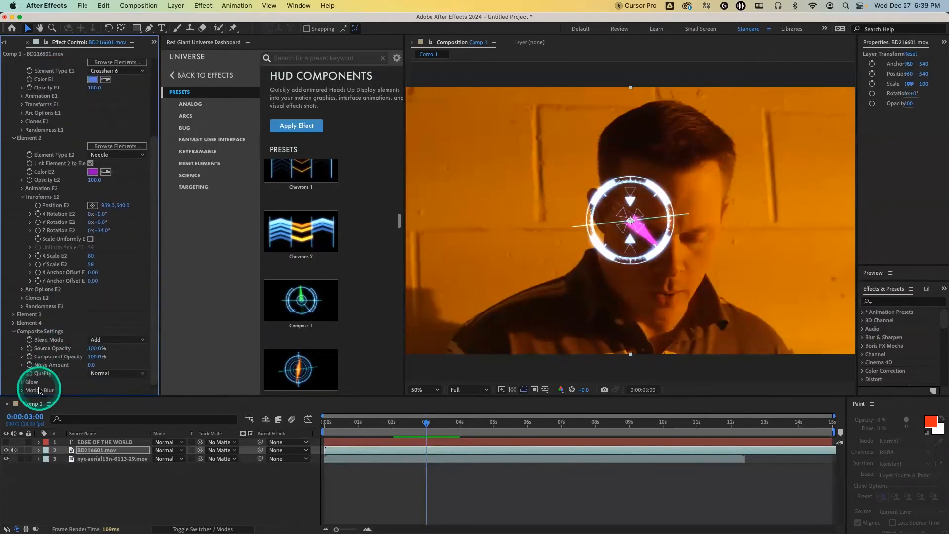
click(22, 390)
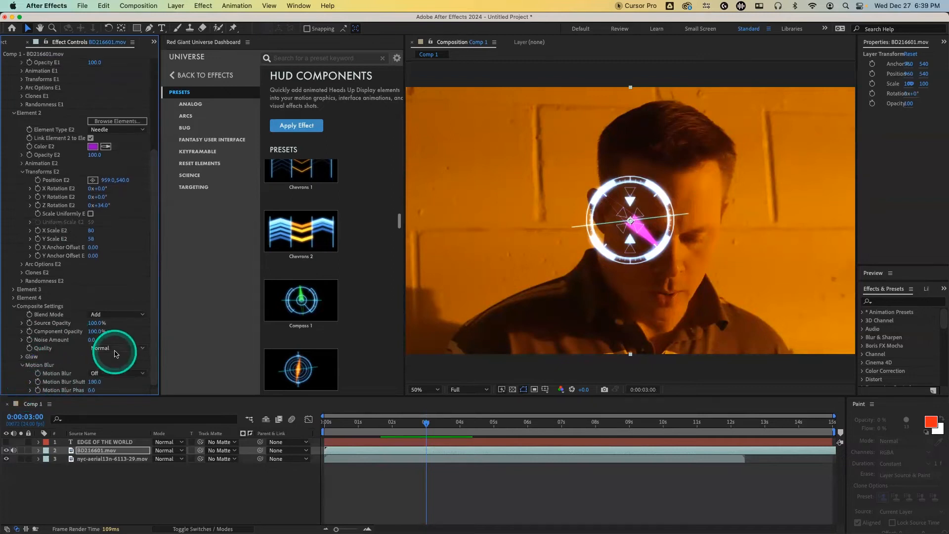
click(119, 374)
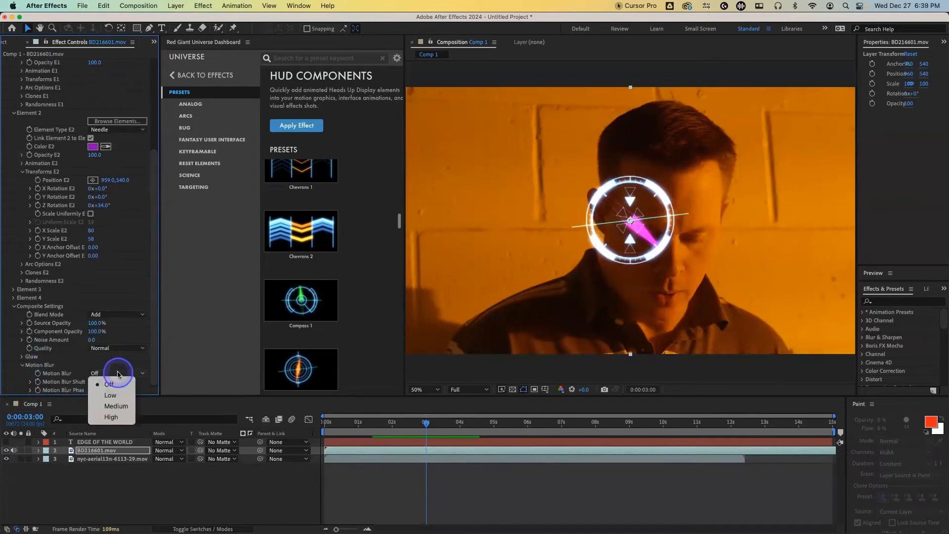
click(116, 406)
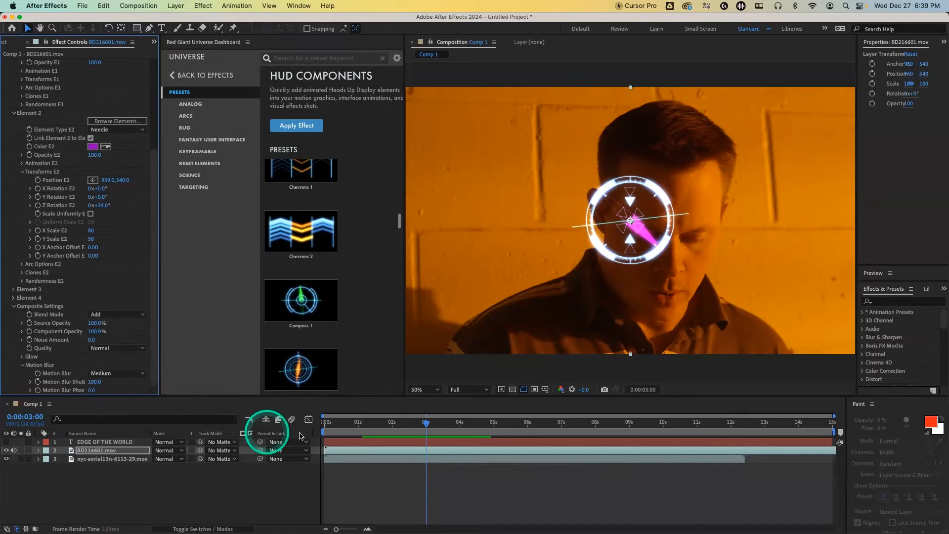
drag(377, 424, 374, 425)
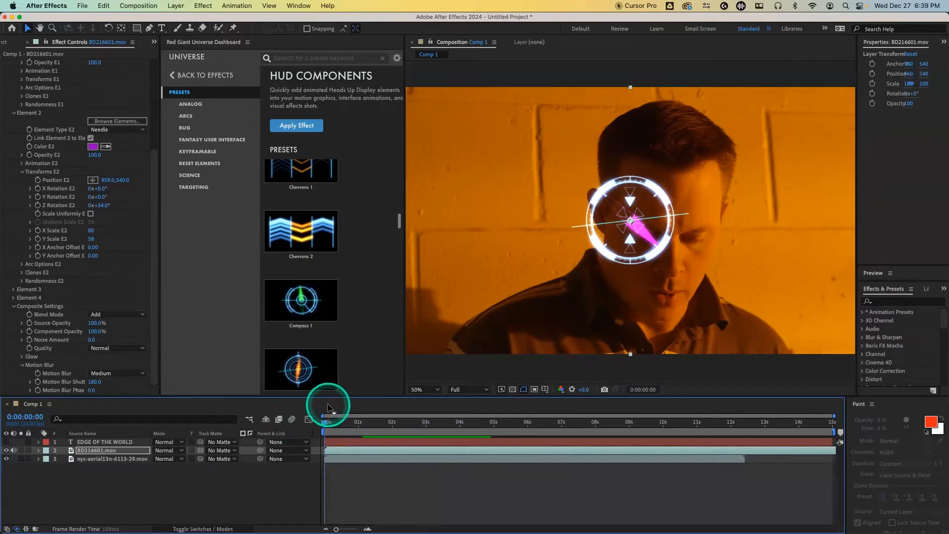
click(130, 373)
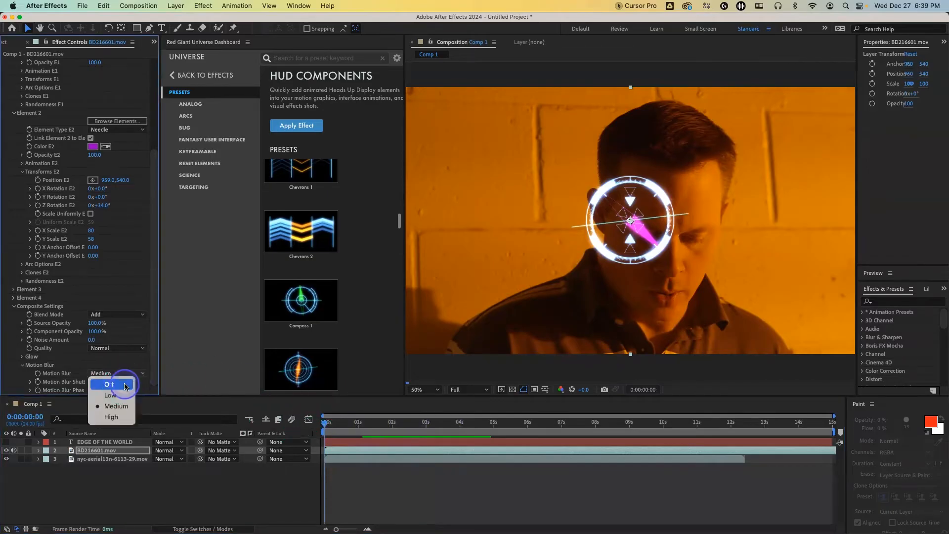
click(109, 384)
Play the composition from the start to review the modified compass, and collapse the HUD Components effect settings
click(326, 425)
drag(327, 425, 325, 426)
key(space)
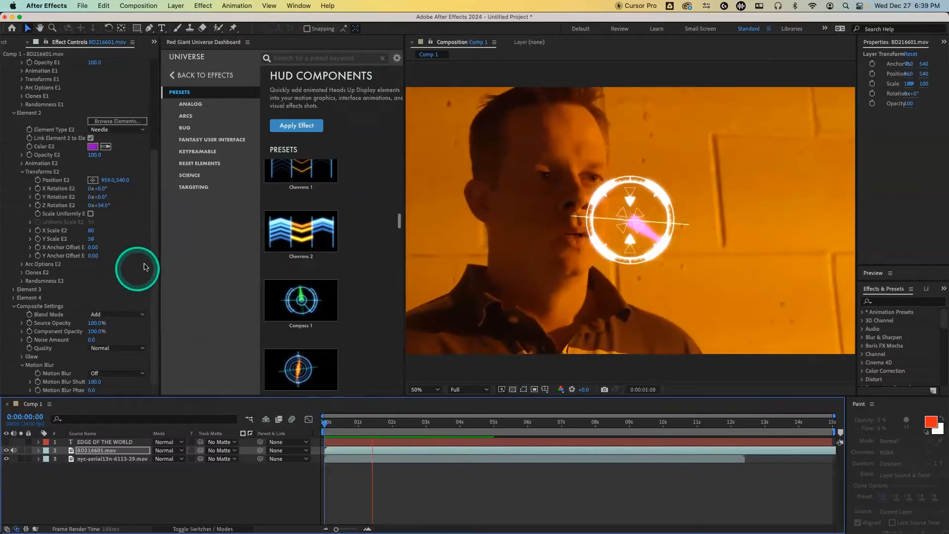
scroll(92, 229, up, 5)
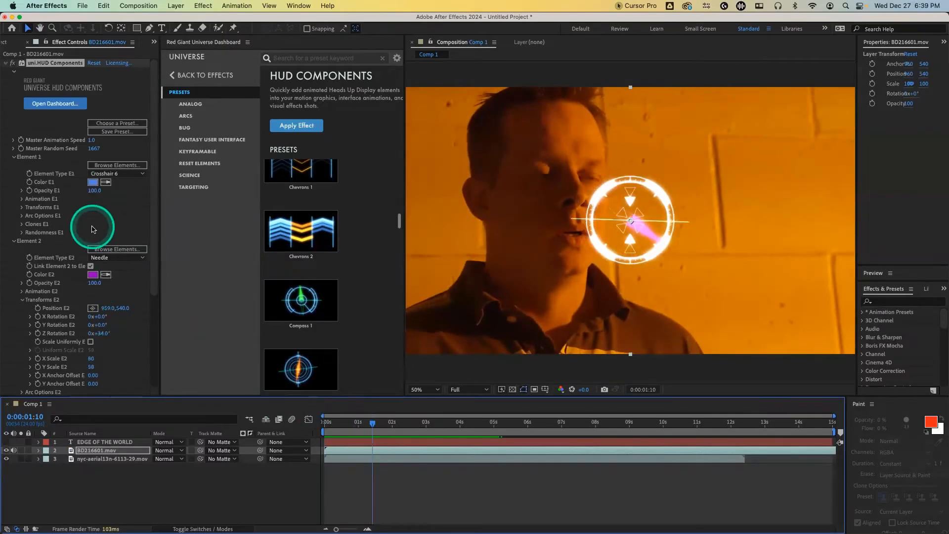
click(5, 64)
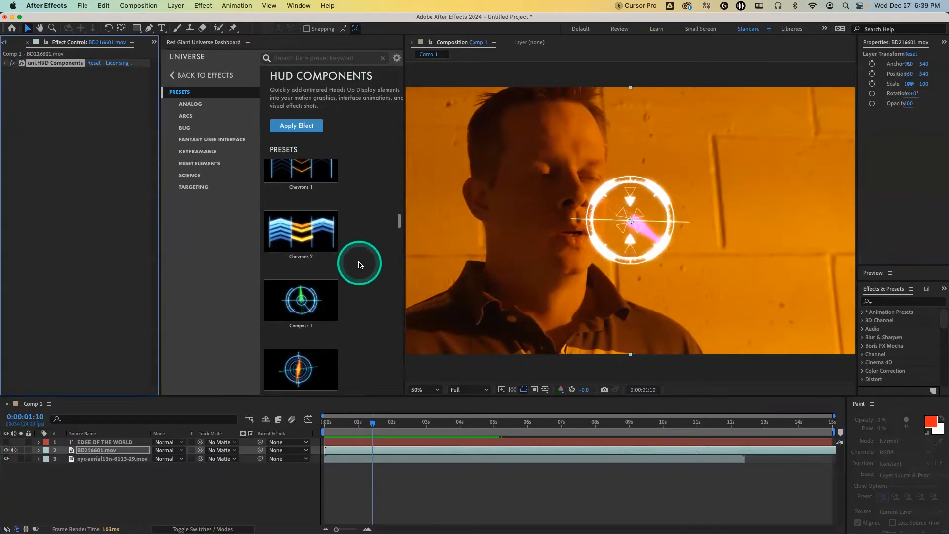
Try the Dot Sliders preset on the BD216601.mov layer twice, undoing it each time
scroll(360, 264, down, 2)
scroll(359, 265, down, 3)
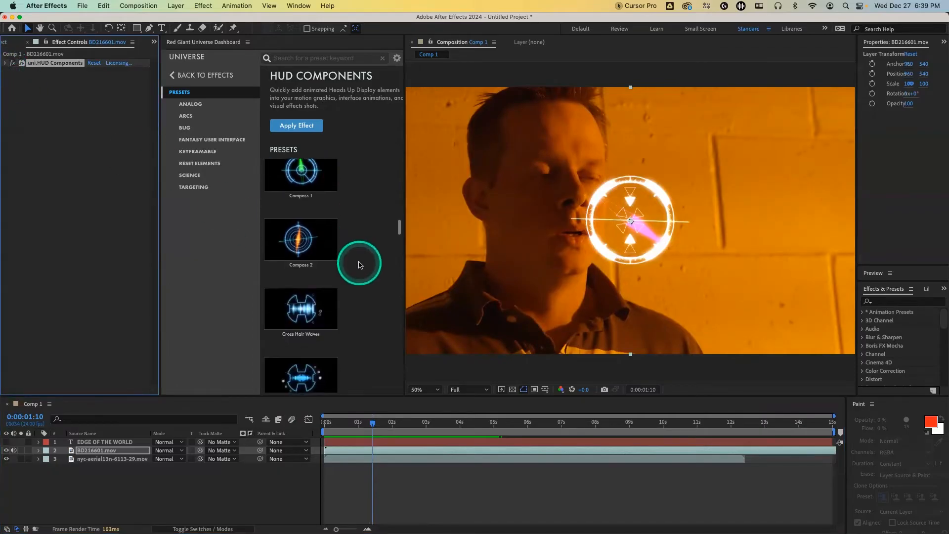
scroll(351, 271, down, 3)
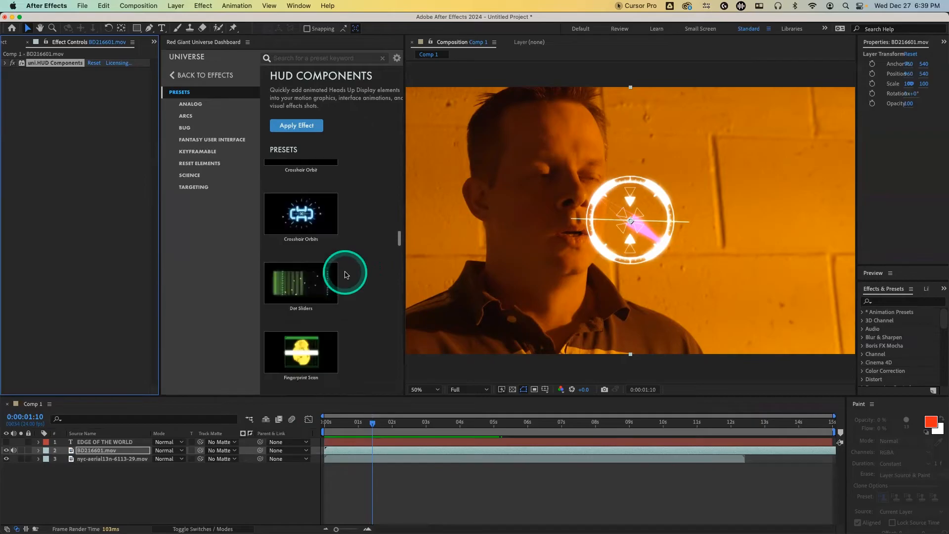
mouse_move(312, 297)
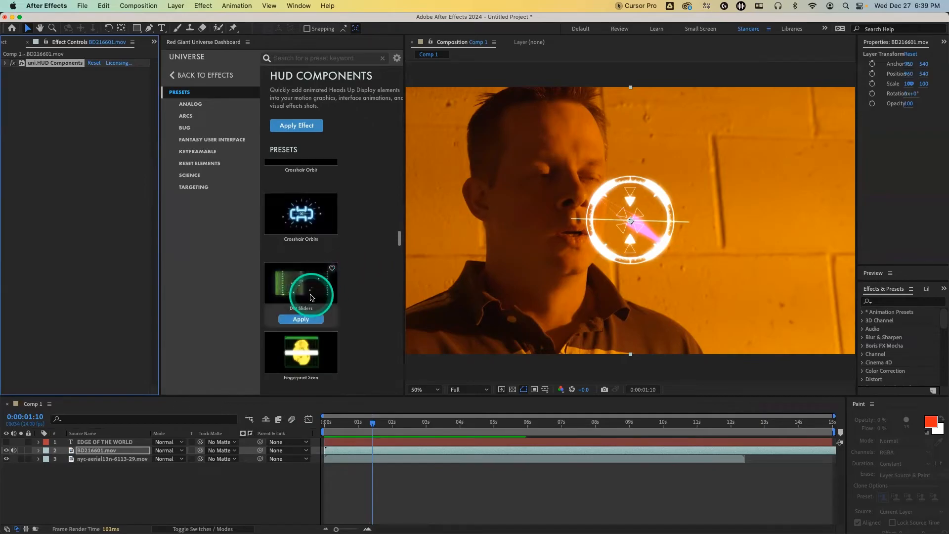
click(301, 320)
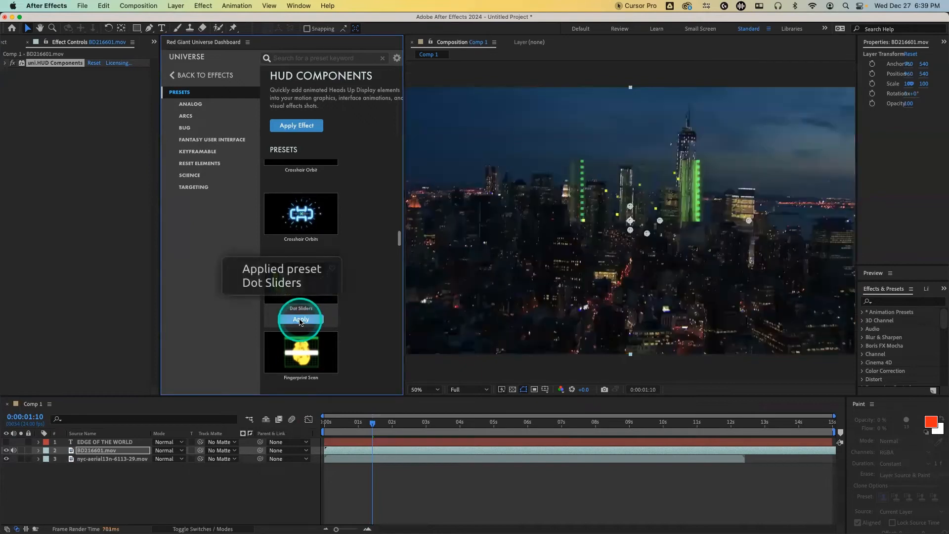
mouse_move(293, 353)
key(super+z)
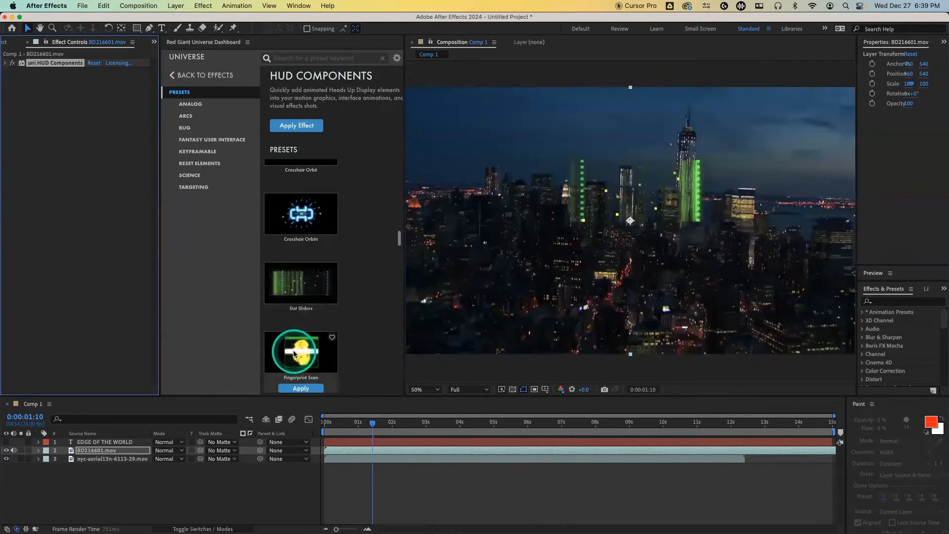
click(96, 160)
click(317, 318)
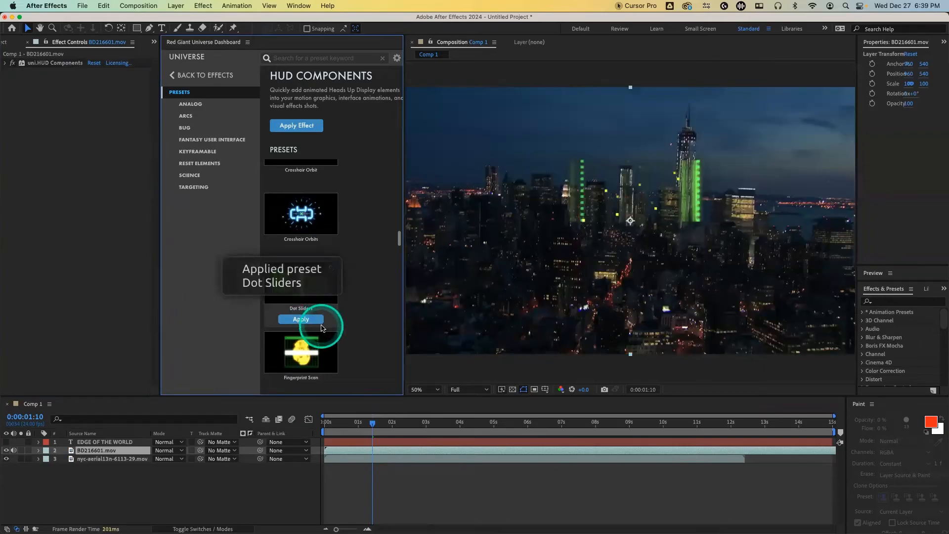
key(super+z)
click(133, 159)
Place White Solid 1 above BD216601.mov in Comp 1, move the playhead to 0:00:00:22 and apply the Dot Sliders preset to the solid
click(9, 45)
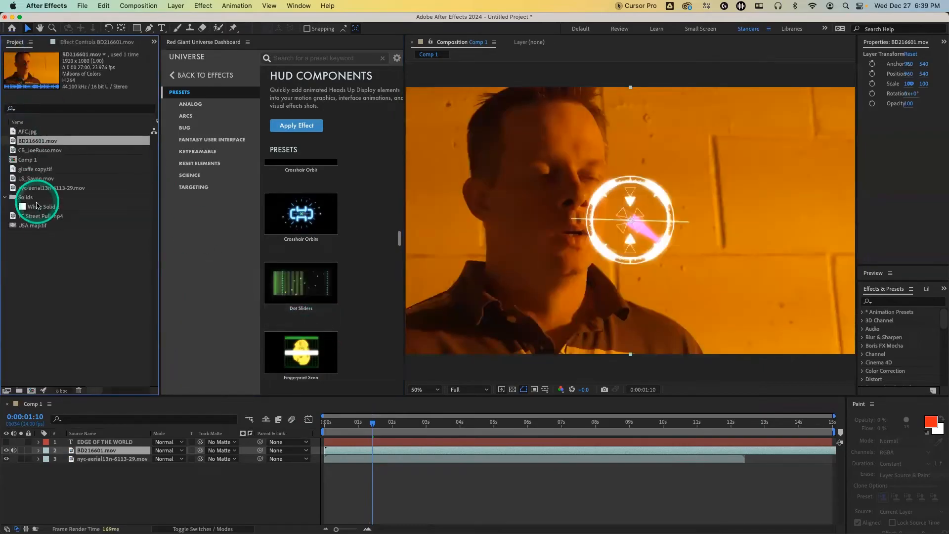
drag(37, 205, 86, 448)
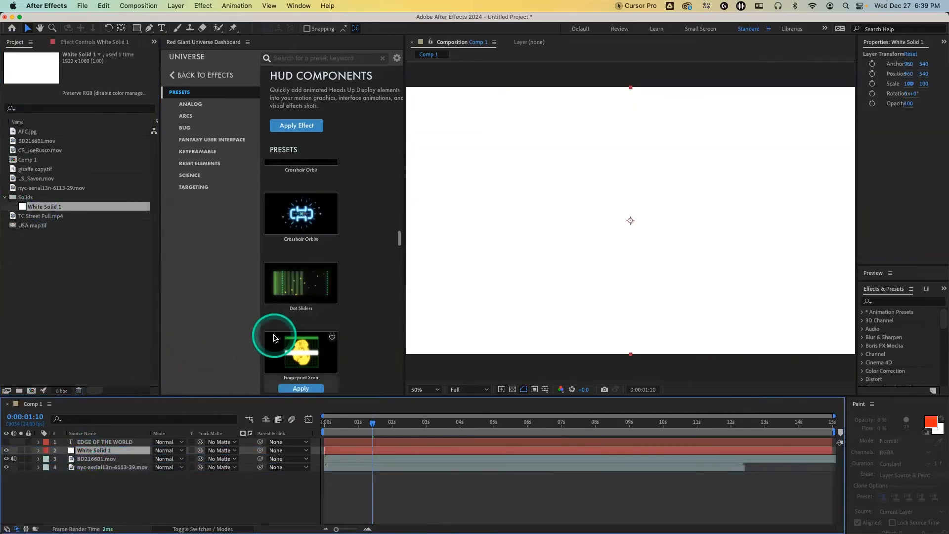
click(298, 294)
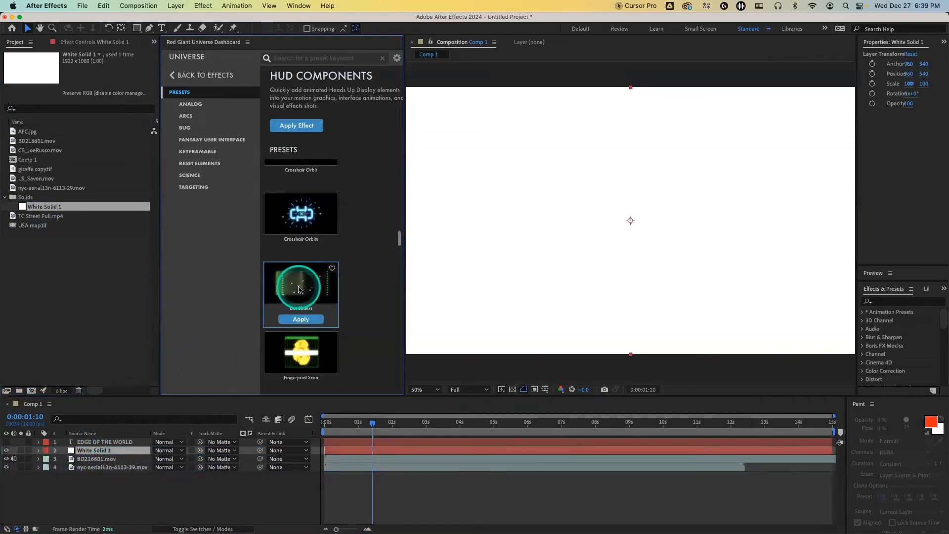
drag(299, 289, 368, 429)
click(300, 320)
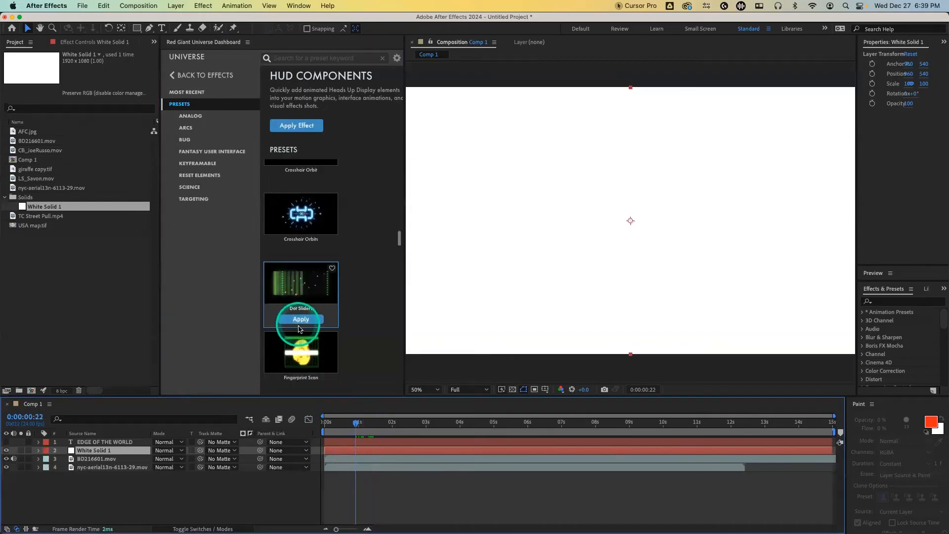
click(299, 320)
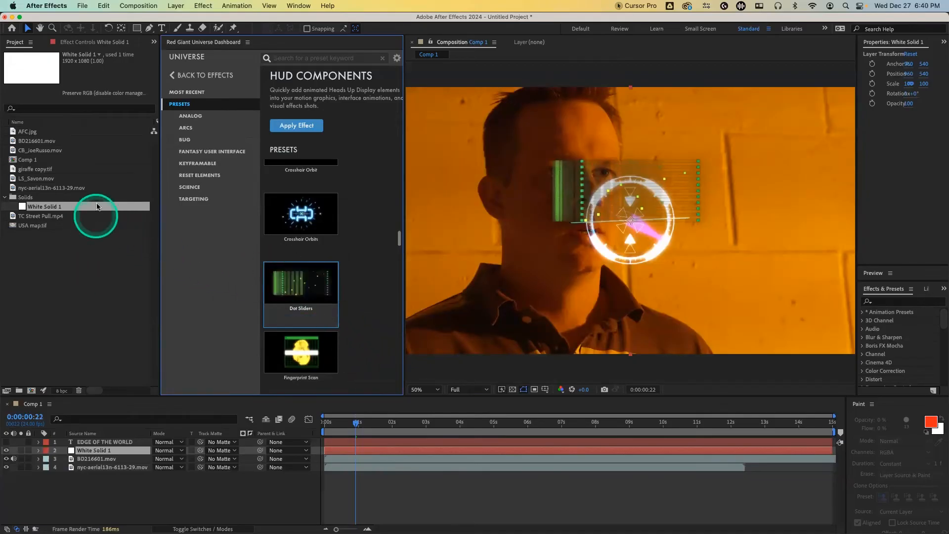
Show the effect settings of White Solid 1 and move its Dot Sliders graphic to the lower-right area of the video frame
click(77, 42)
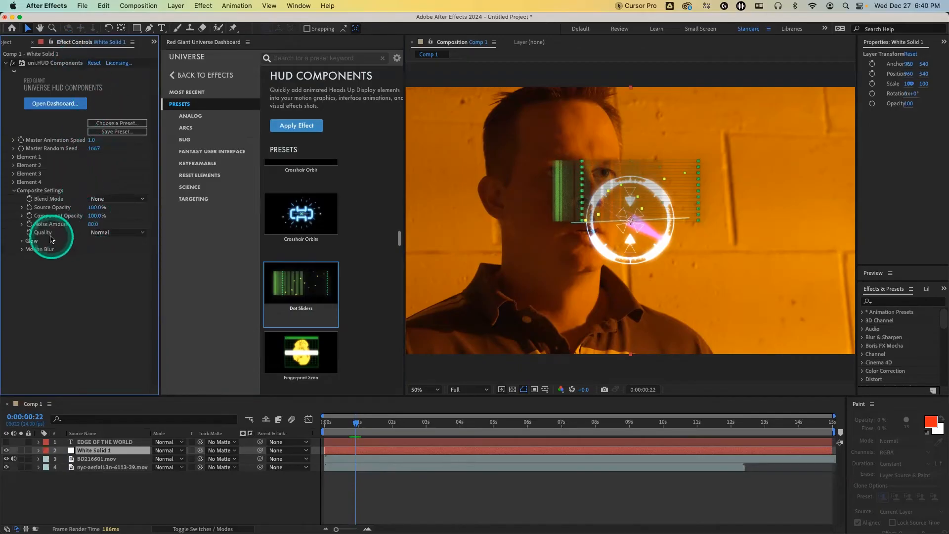
mouse_move(293, 284)
drag(492, 250, 600, 363)
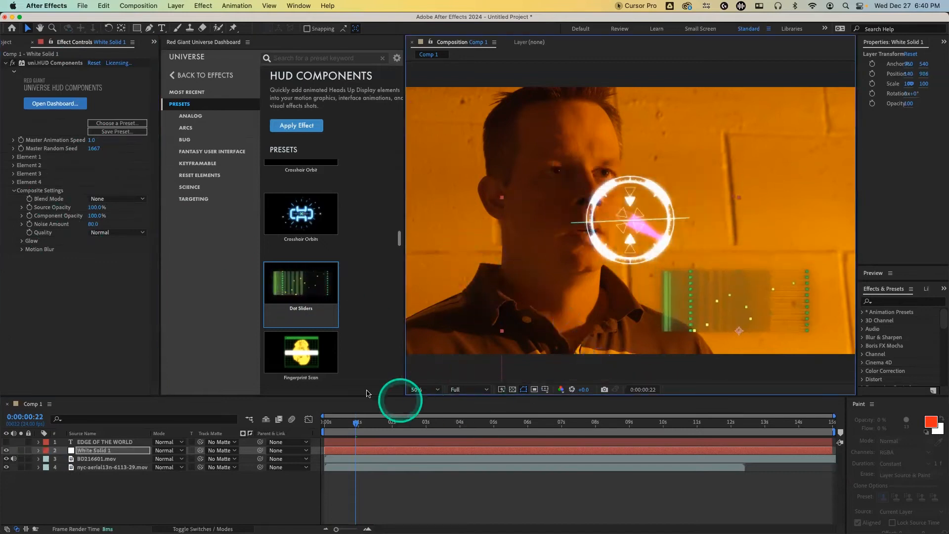
Duplicate White Solid 1, remove HUD Components from the copy and reset the copy's position
click(109, 451)
key(super+d)
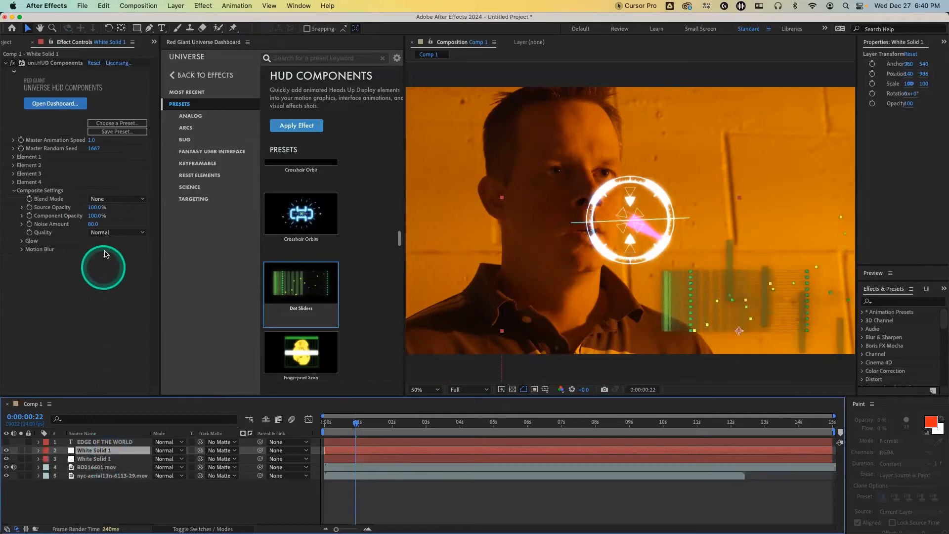
click(43, 63)
key(Delete)
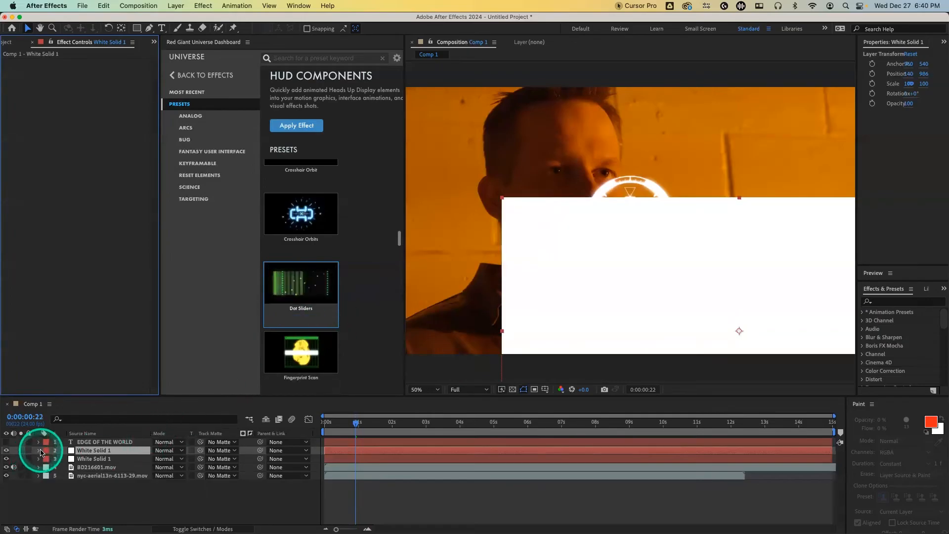
key(p)
right_click(80, 463)
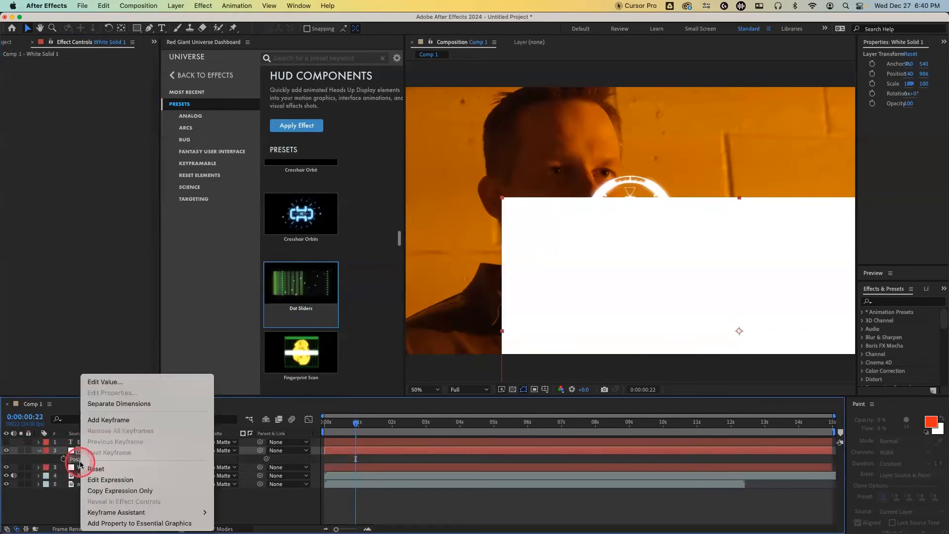
click(99, 468)
Apply the Oscillating Rectangles 2 preset to the duplicated solid and move it to about 1590, 220 in the frame's upper-right area
mouse_move(272, 347)
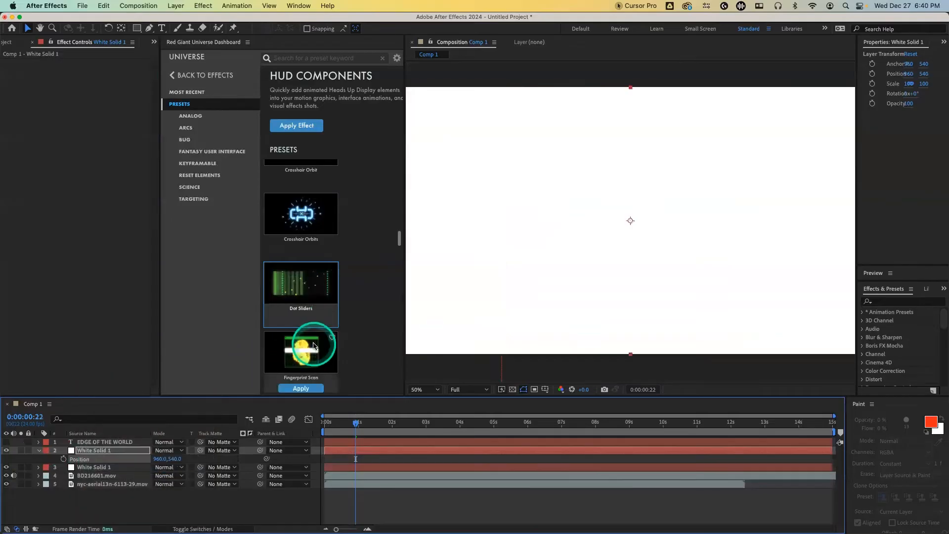
scroll(319, 362, down, 3)
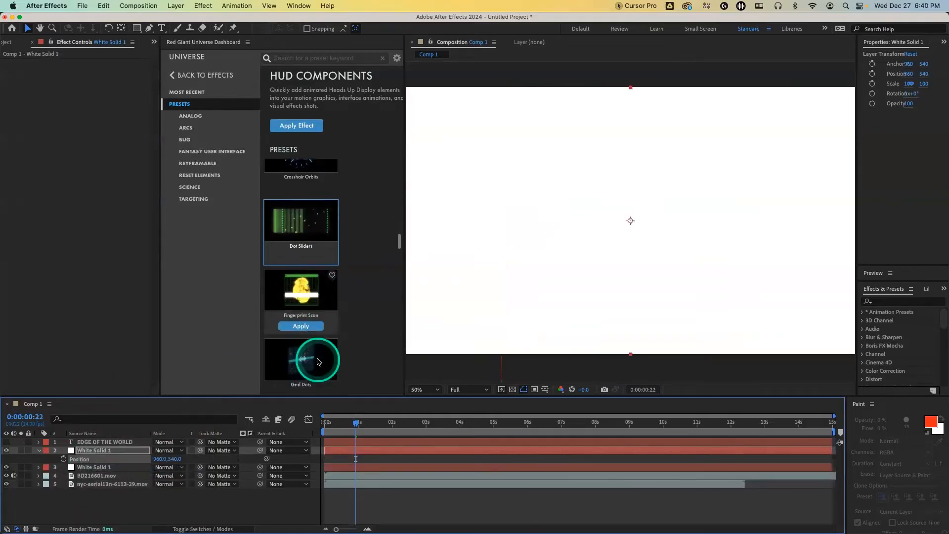
scroll(315, 351, down, 10)
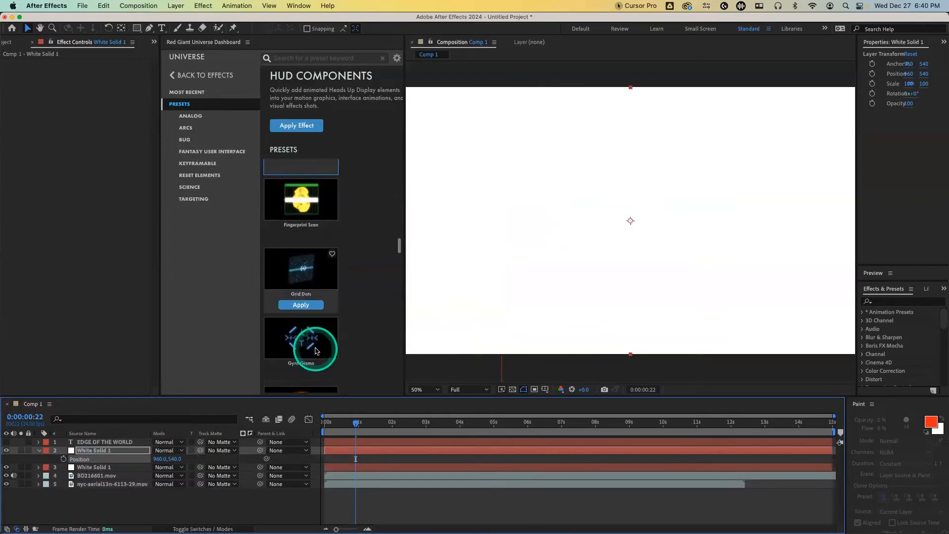
scroll(317, 351, down, 5)
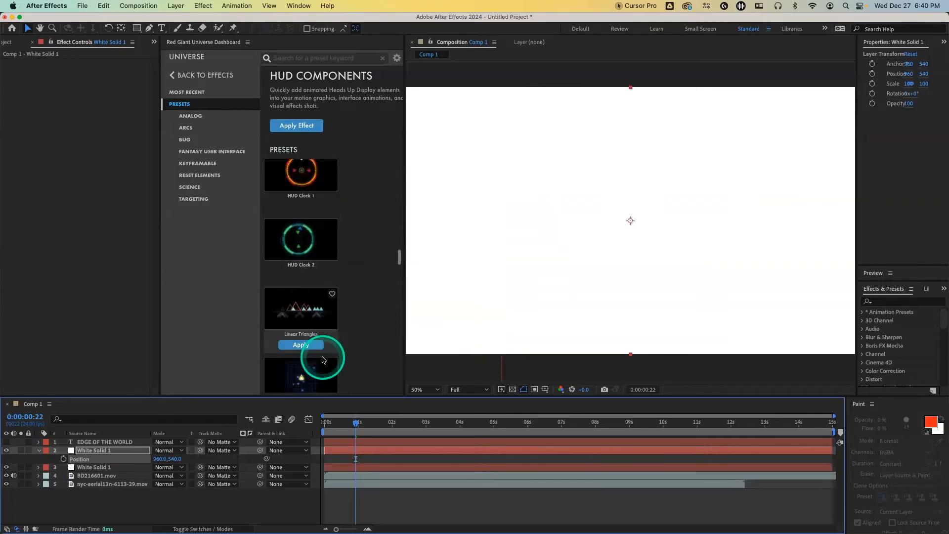
scroll(322, 360, down, 7)
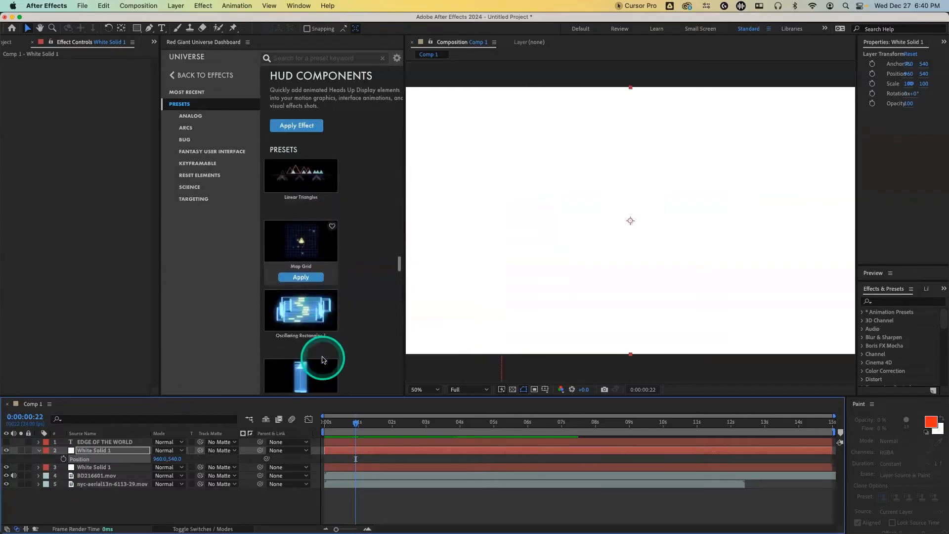
mouse_move(319, 326)
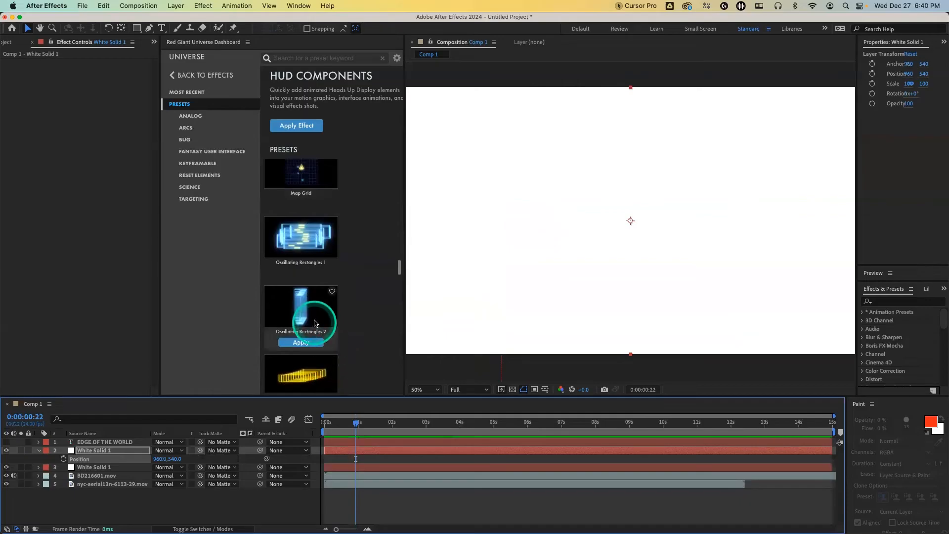
click(317, 345)
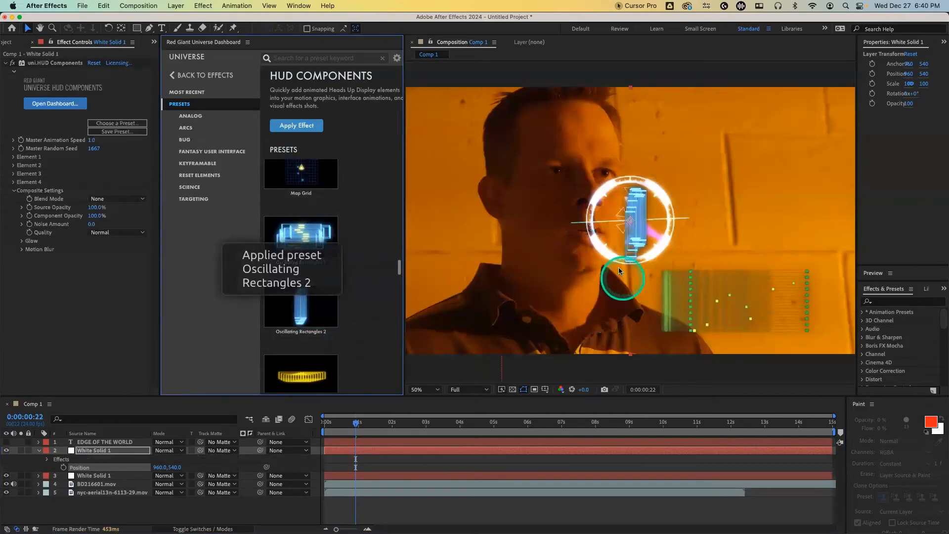
drag(623, 254, 790, 163)
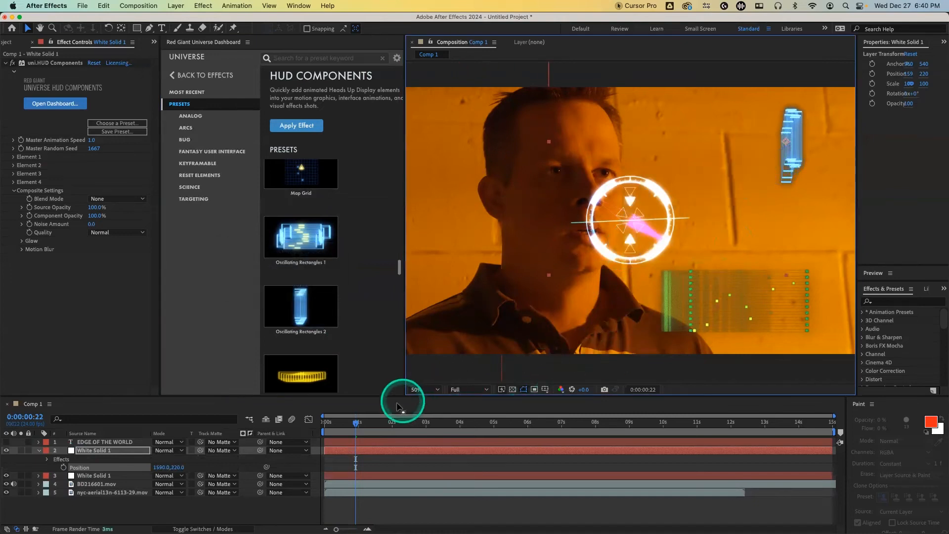
Play the composition from the start to review the added HUD elements, and browse further HUD Components presets
drag(356, 424, 313, 424)
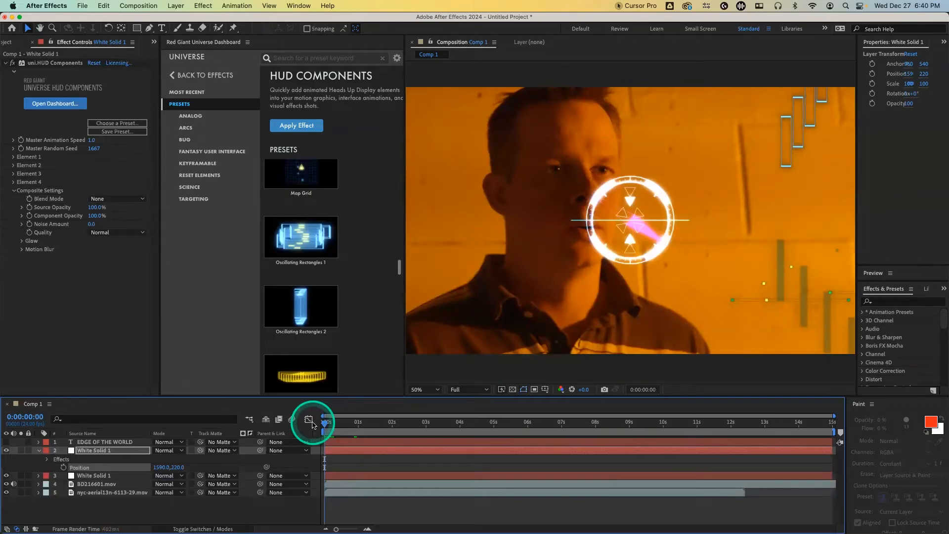
key(space)
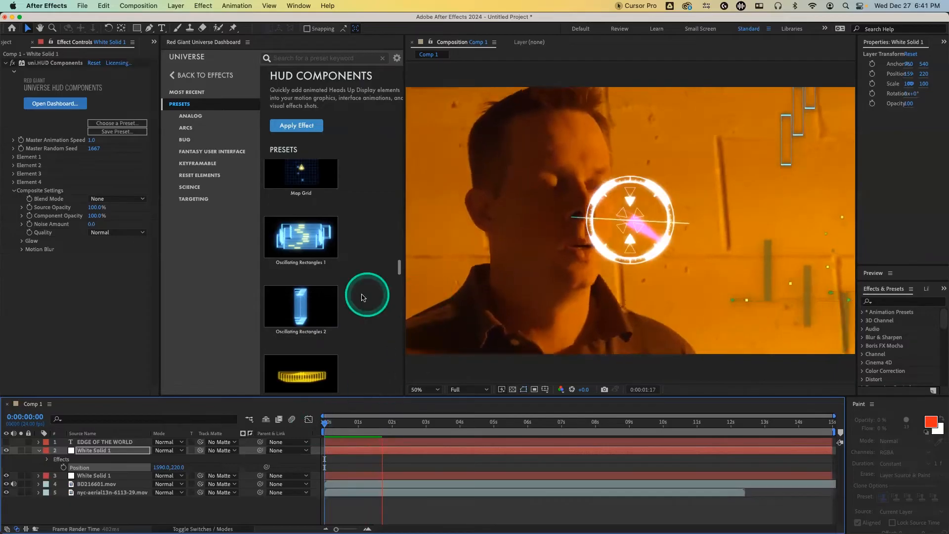
scroll(359, 300, down, 6)
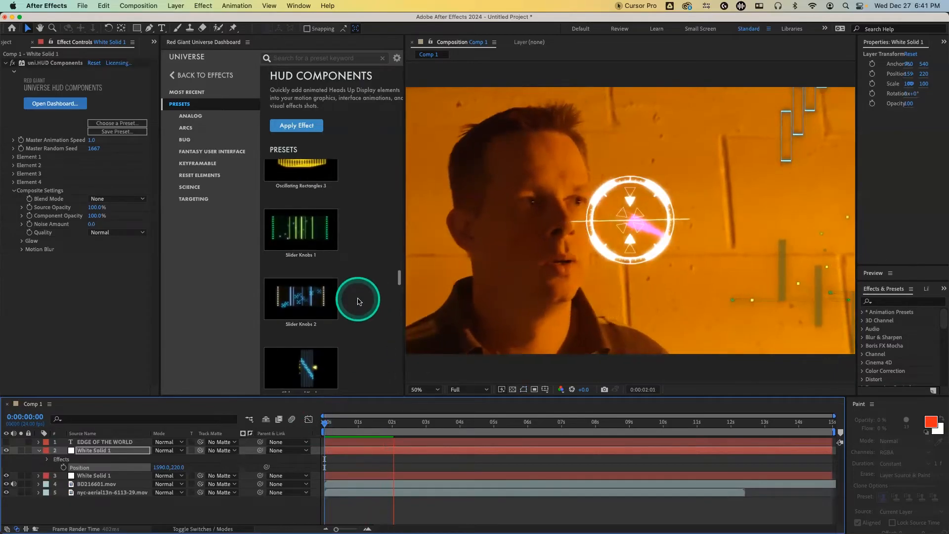
Duplicate the Oscillating Rectangles solid, remove HUD Components from the copy and apply the Slider Knobs 2 preset to it
click(128, 454)
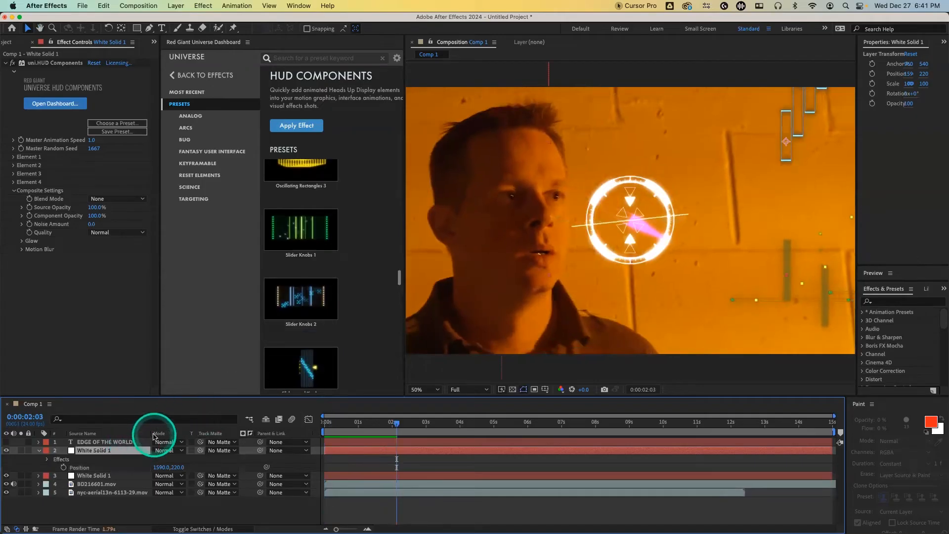
key(super+d)
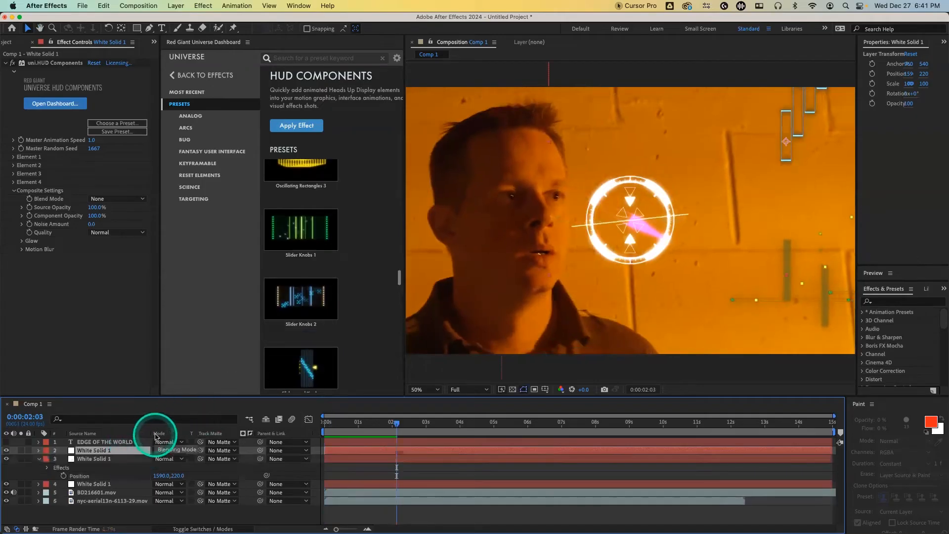
click(82, 64)
key(Delete)
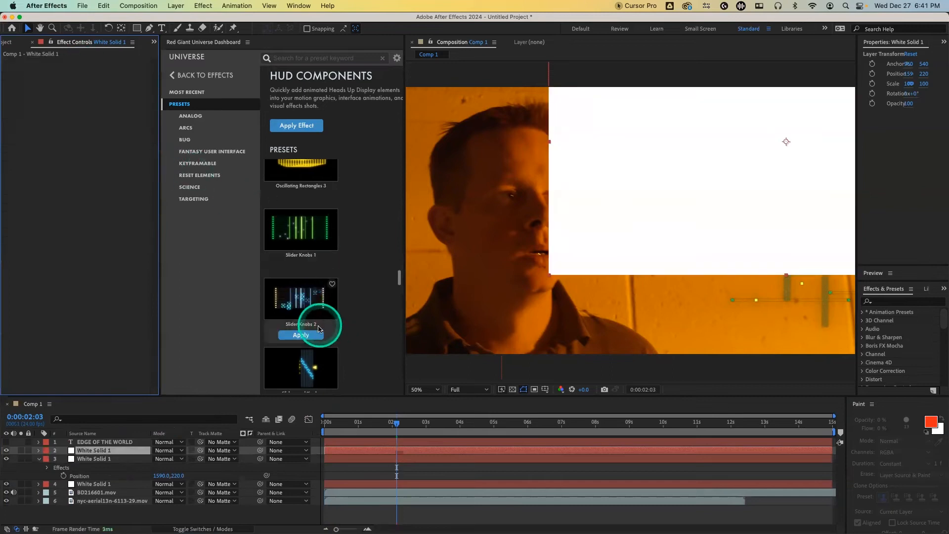
click(302, 334)
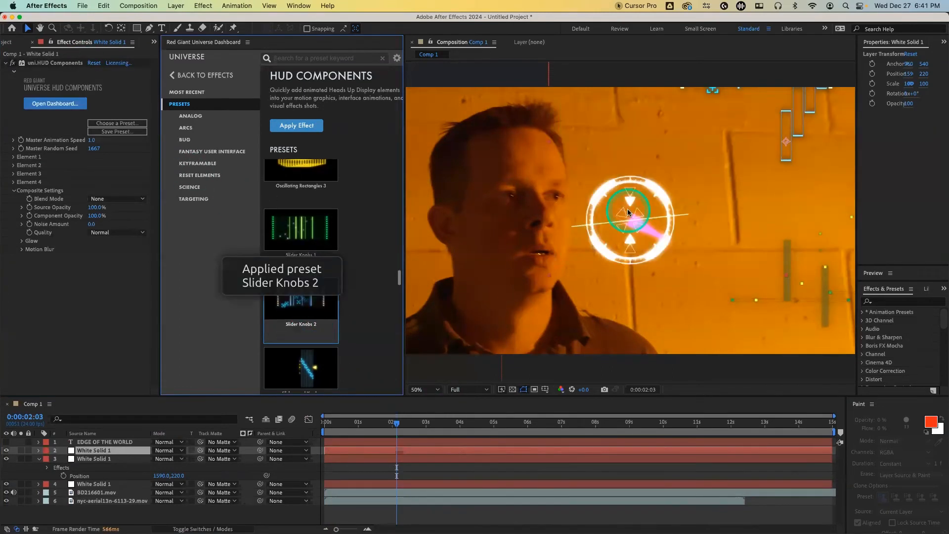
Move the Slider Knobs 2 solid to the lower-left area of the video frame and scale it to 50%
drag(735, 160, 427, 345)
key(s)
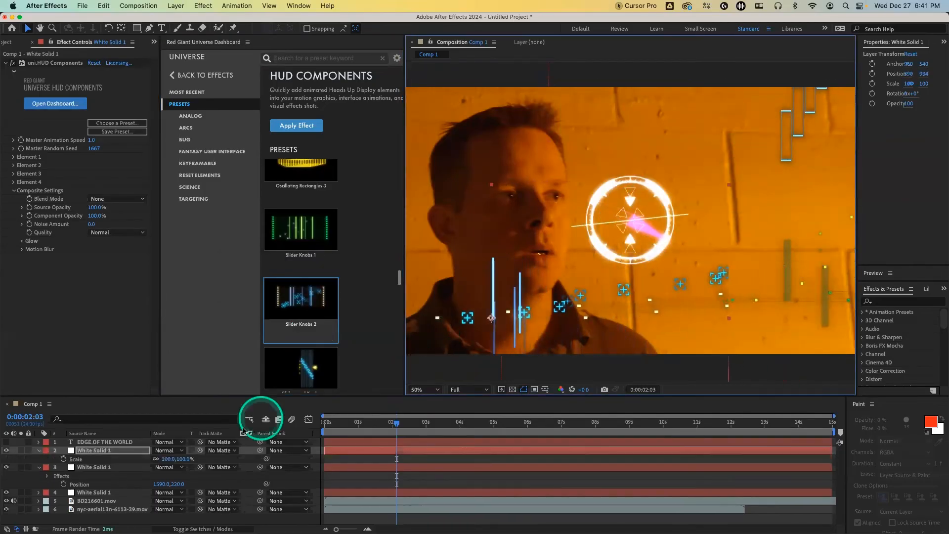
drag(170, 461, 149, 462)
Play the composition from near the start to review the layered HUD elements, and park the playhead at 0:00:00:07
click(328, 421)
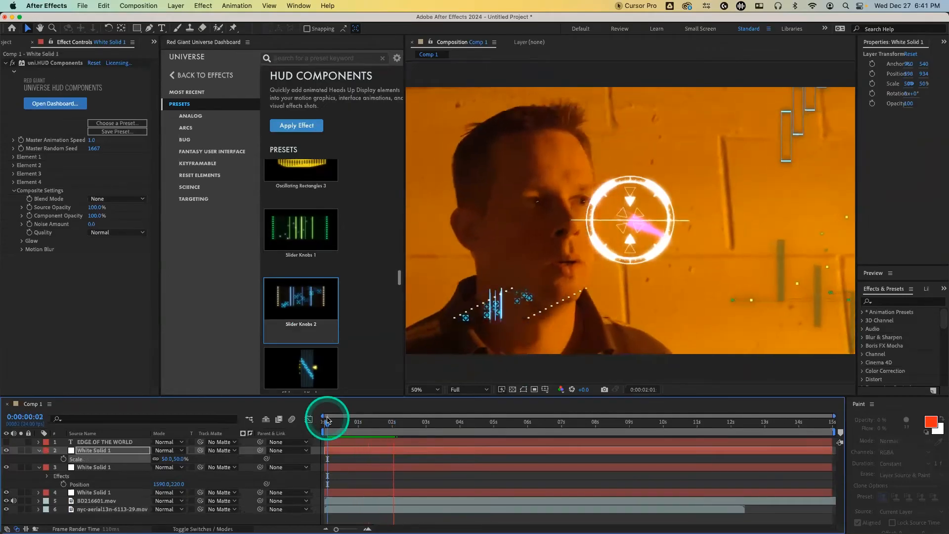
mouse_move(344, 424)
mouse_down()
mouse_move(320, 434)
mouse_move(382, 426)
mouse_move(340, 438)
mouse_up()
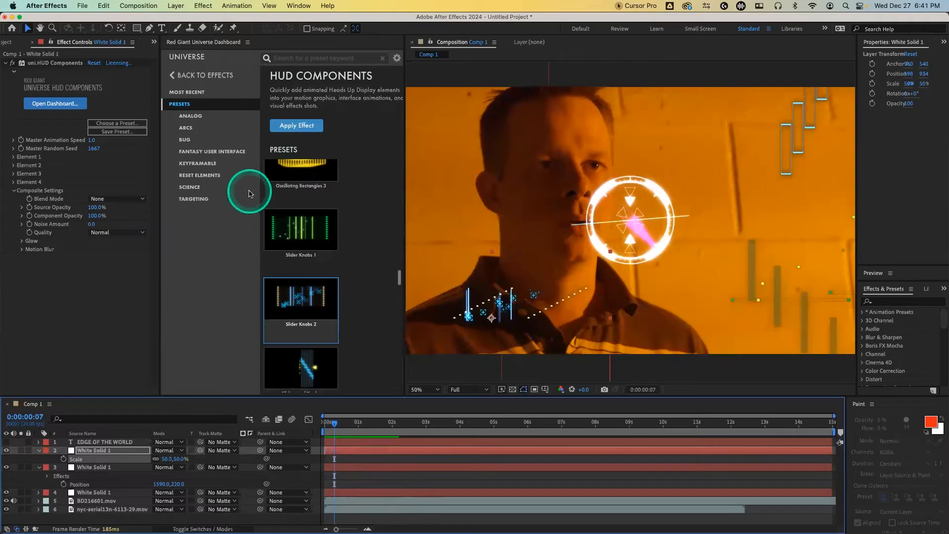
Return to the Universe Motion Graphics effects and apply Progresso to the BD216601.mov layer
click(172, 75)
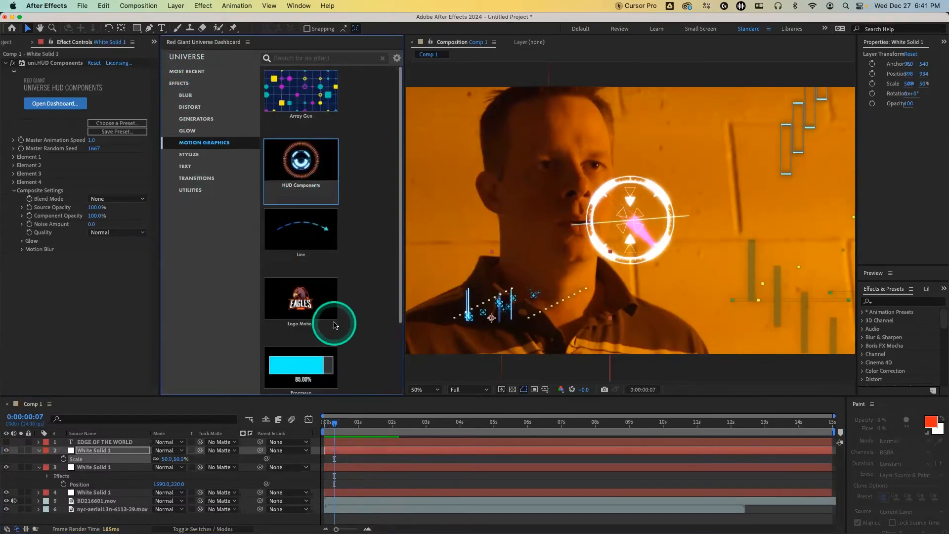
click(87, 451)
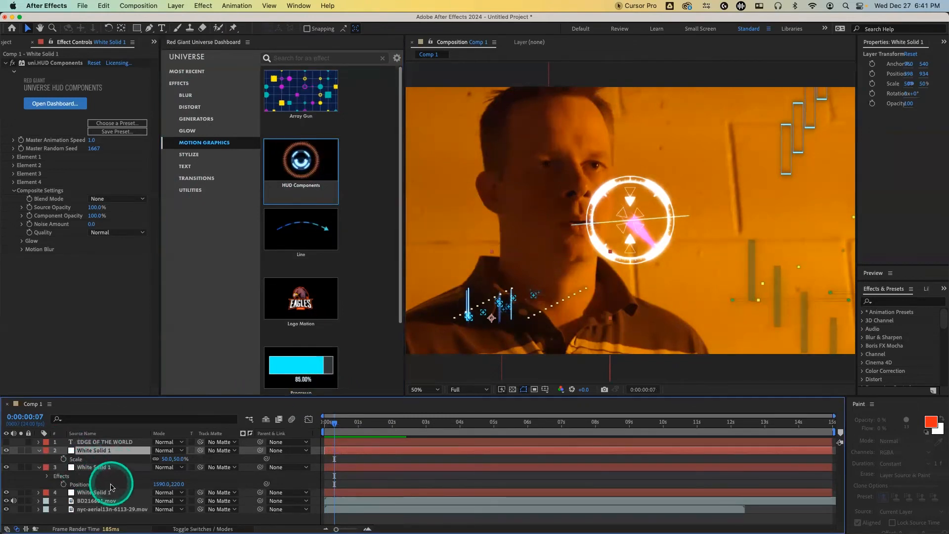
click(94, 501)
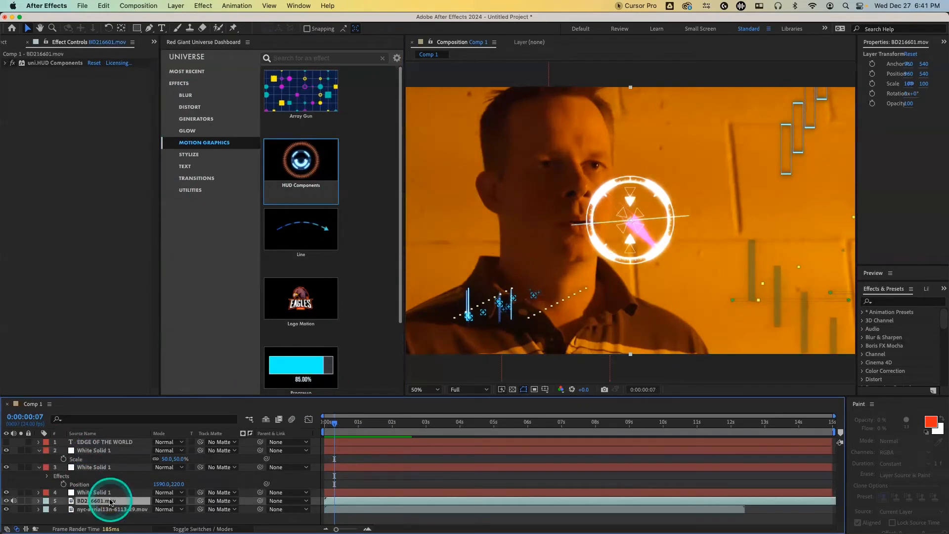
click(94, 289)
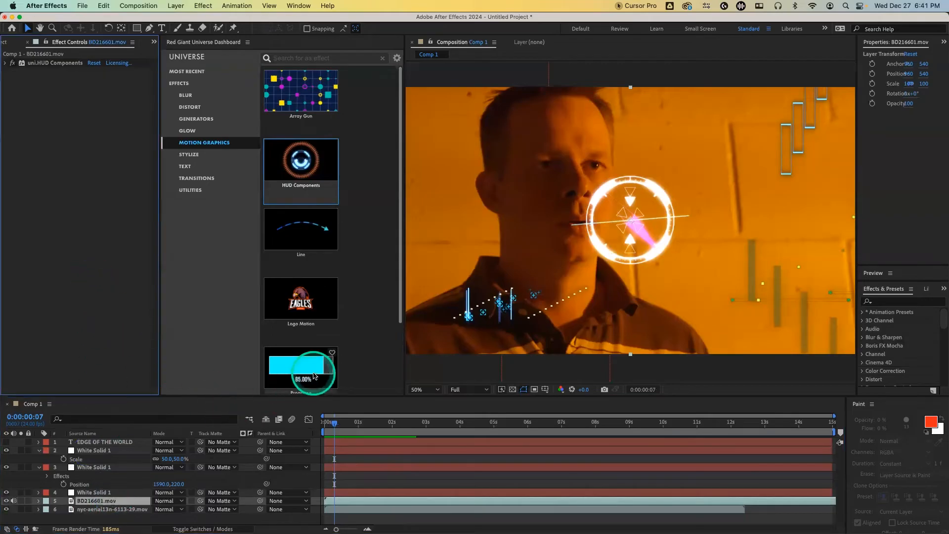
drag(402, 309, 403, 392)
mouse_move(313, 312)
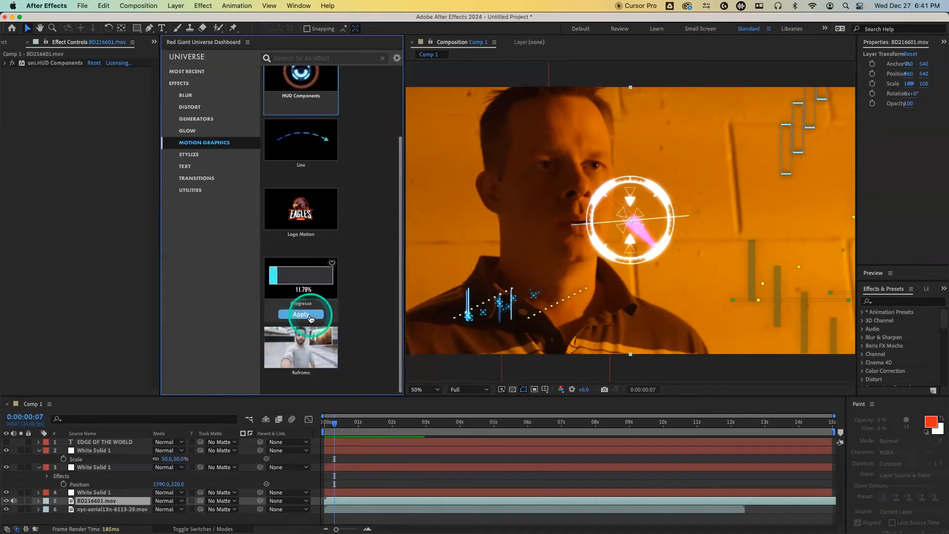
click(312, 318)
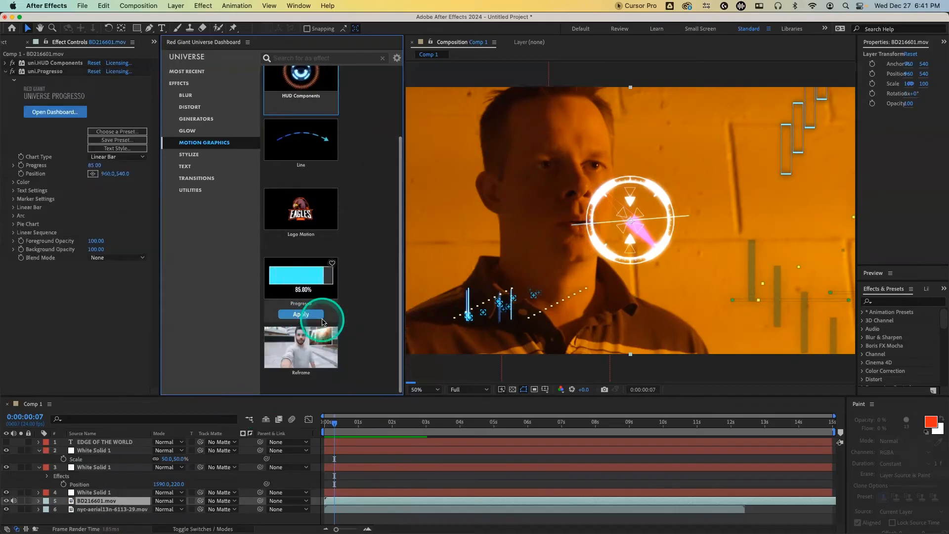
Move the playhead to 0:00:00:08 and set the blend mode of Progresso on BD216601.mov to Add
scroll(322, 323, up, 5)
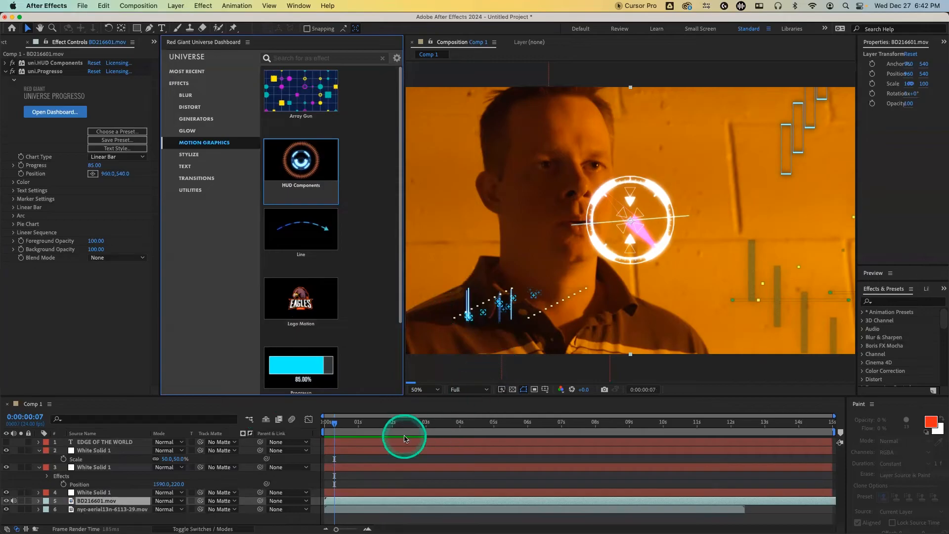
drag(352, 422, 391, 423)
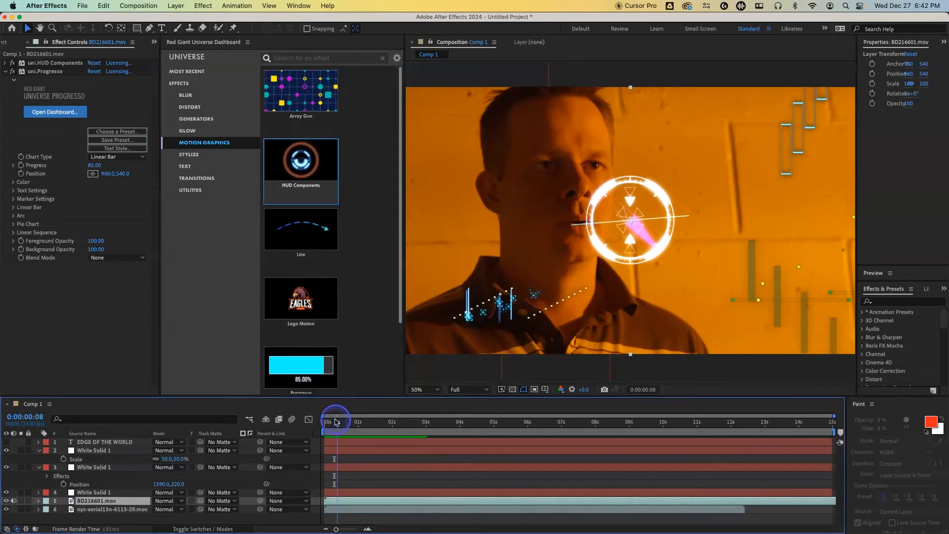
click(13, 63)
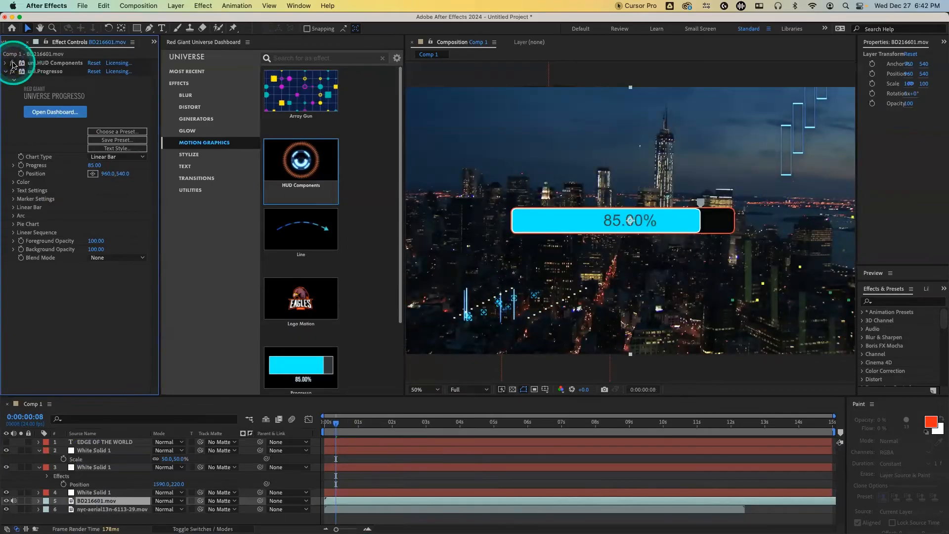
click(44, 72)
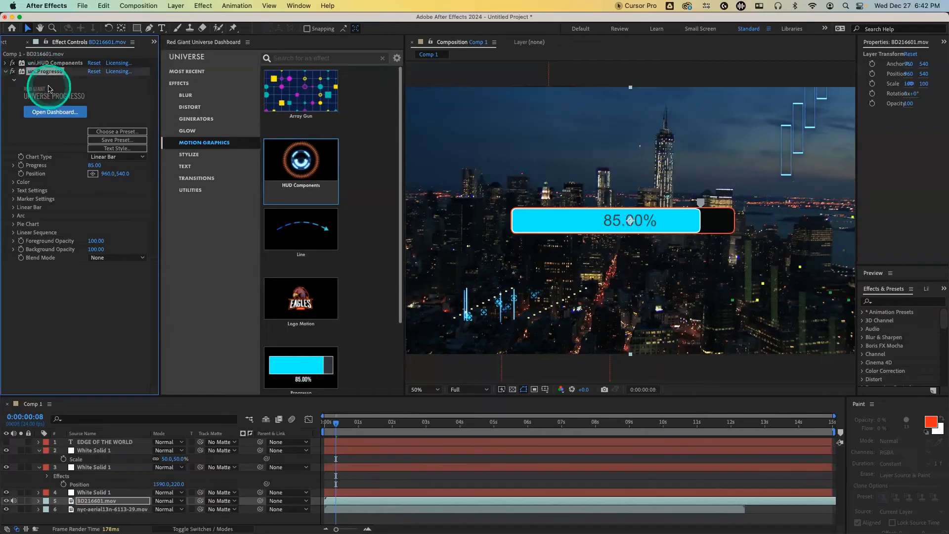
click(115, 258)
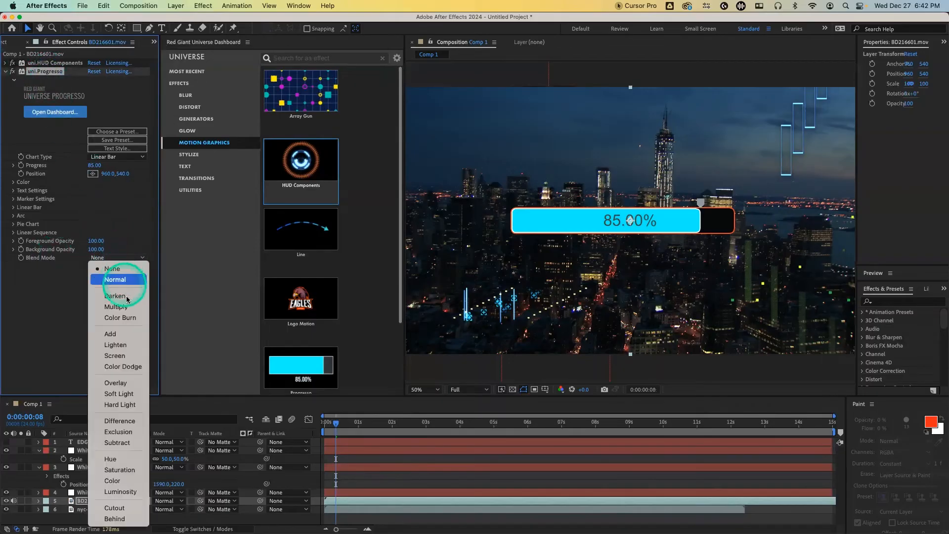
click(128, 339)
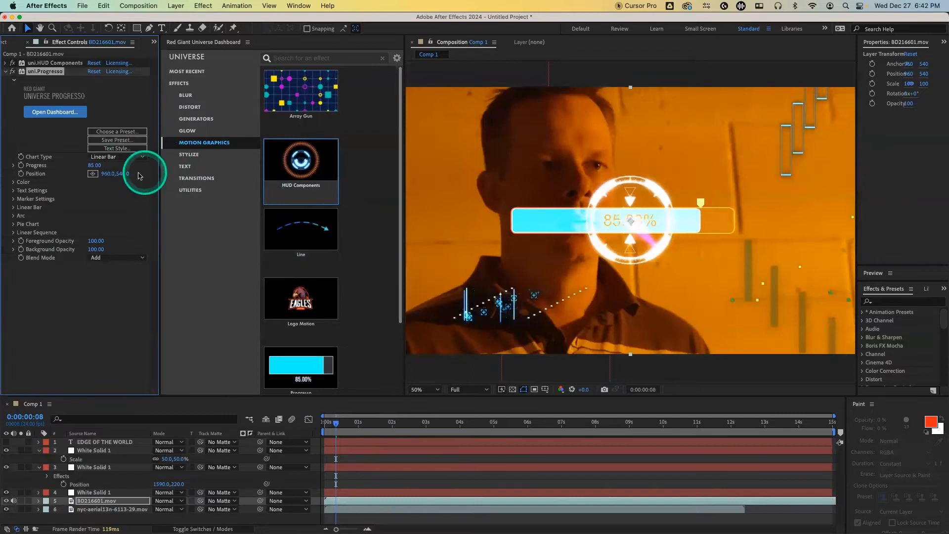
Move the Progresso bar to the lower part of the frame at about 1051, 983 and set its Progress to 79
drag(123, 174, 282, 210)
drag(108, 173, 147, 175)
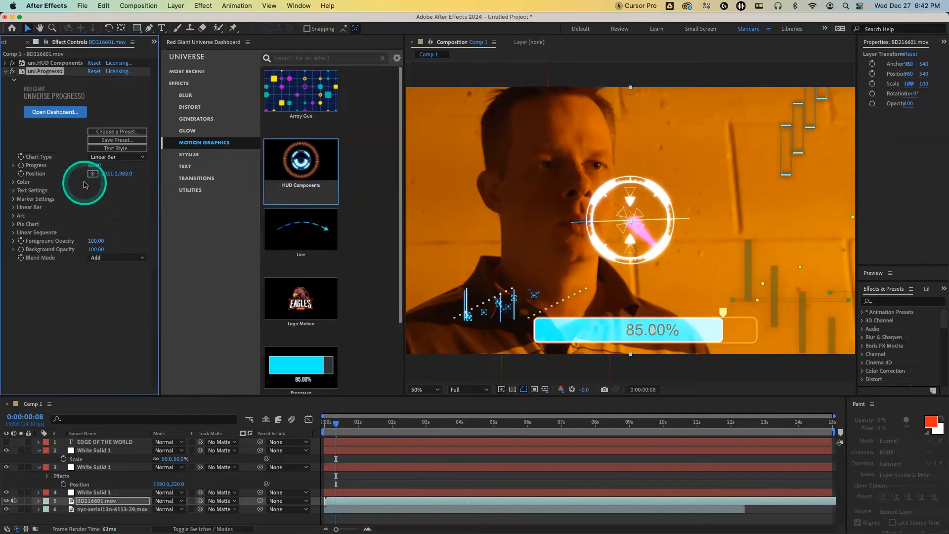
mouse_move(94, 166)
mouse_down()
mouse_move(87, 171)
mouse_move(114, 162)
mouse_move(70, 169)
mouse_move(100, 160)
mouse_up()
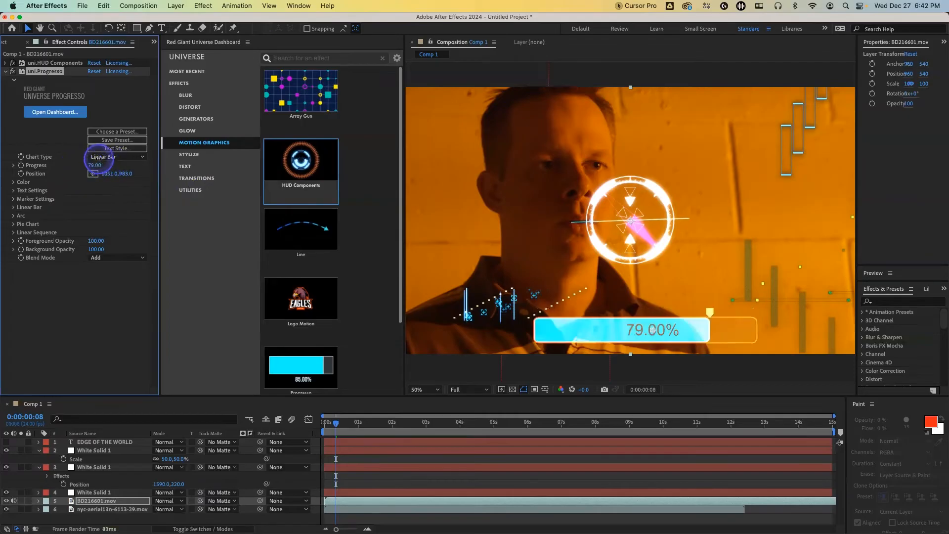
Change the Progresso chart type to Arc and set its Progress to 51
click(102, 158)
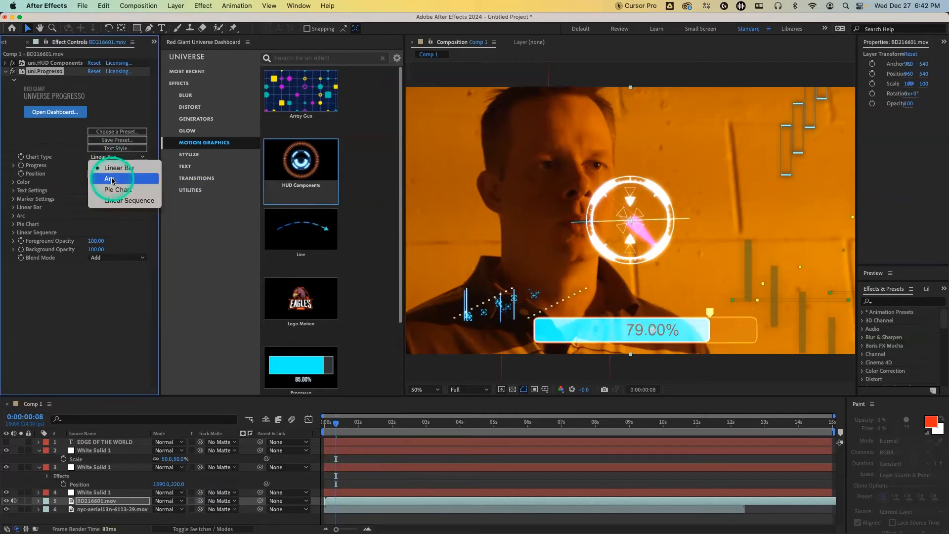
click(110, 179)
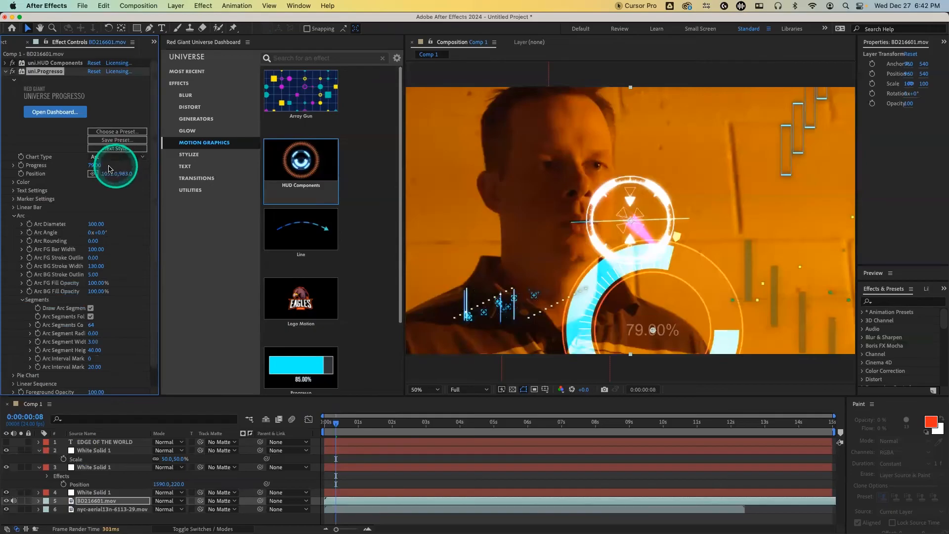
mouse_move(96, 167)
mouse_down()
mouse_move(114, 168)
mouse_move(96, 174)
mouse_up()
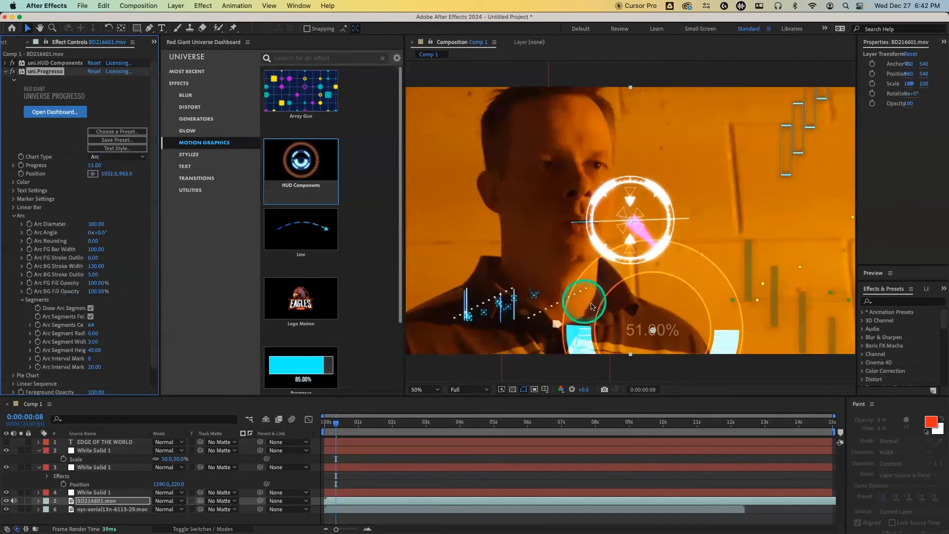
Reposition the Progresso arc over the man's face at about 636, 324
drag(637, 327, 607, 297)
key(super+z)
click(92, 173)
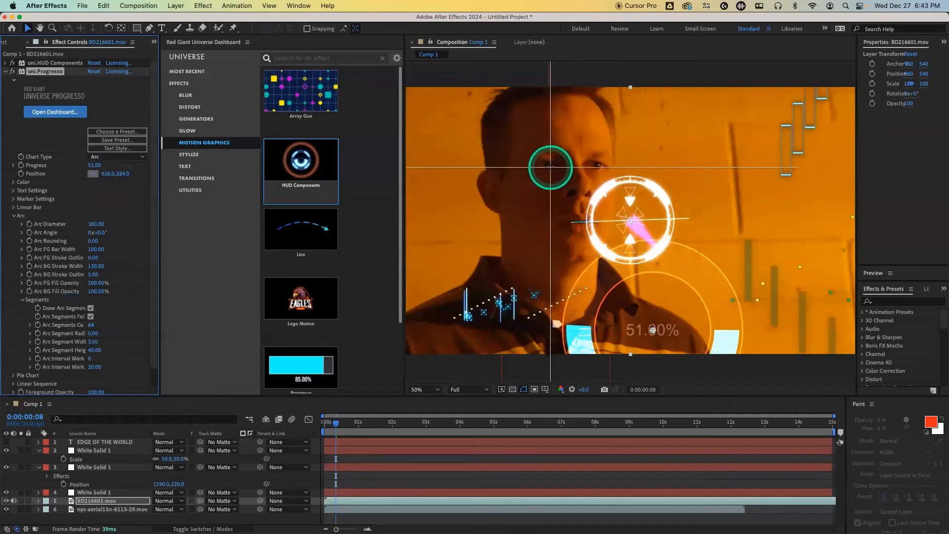
click(549, 167)
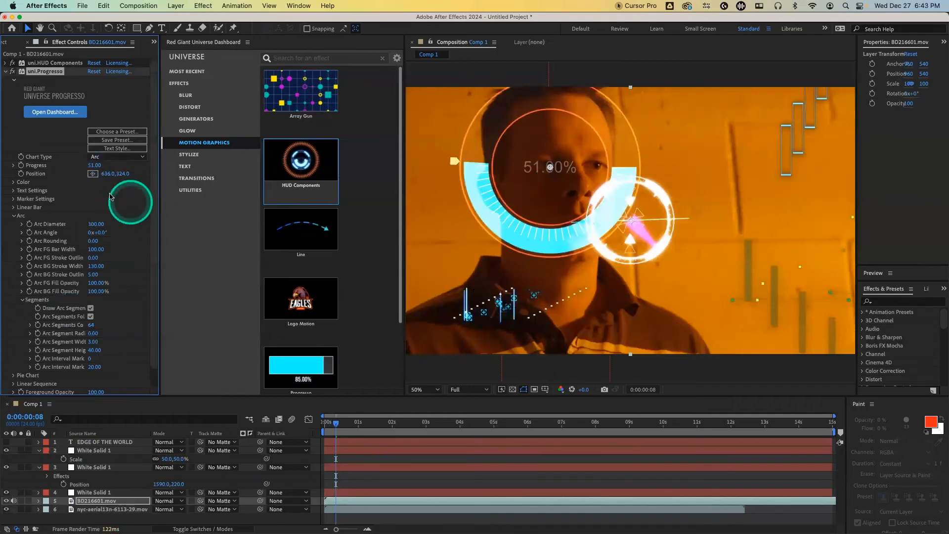
Expand Progresso's Arc and Pie Chart settings and set the Pie BG Diameter to 260
scroll(63, 251, down, 2)
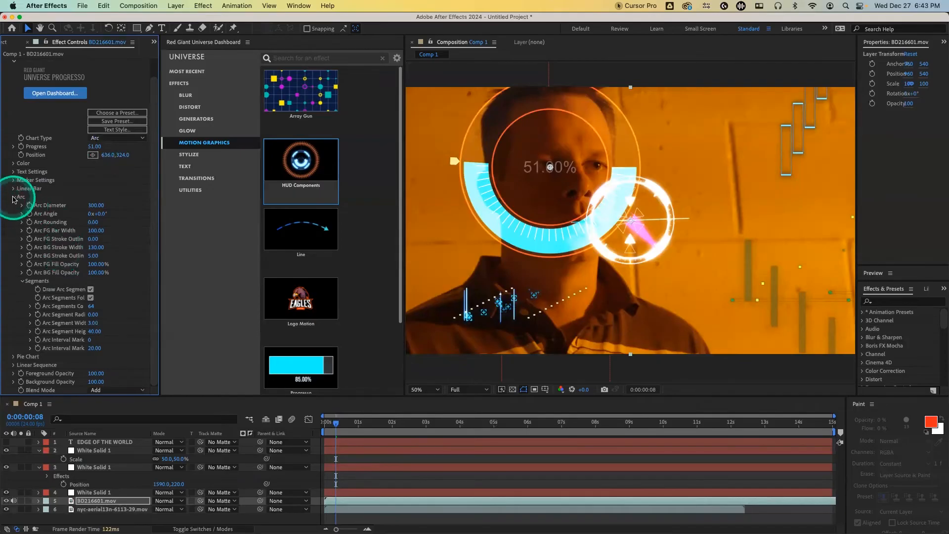
click(14, 198)
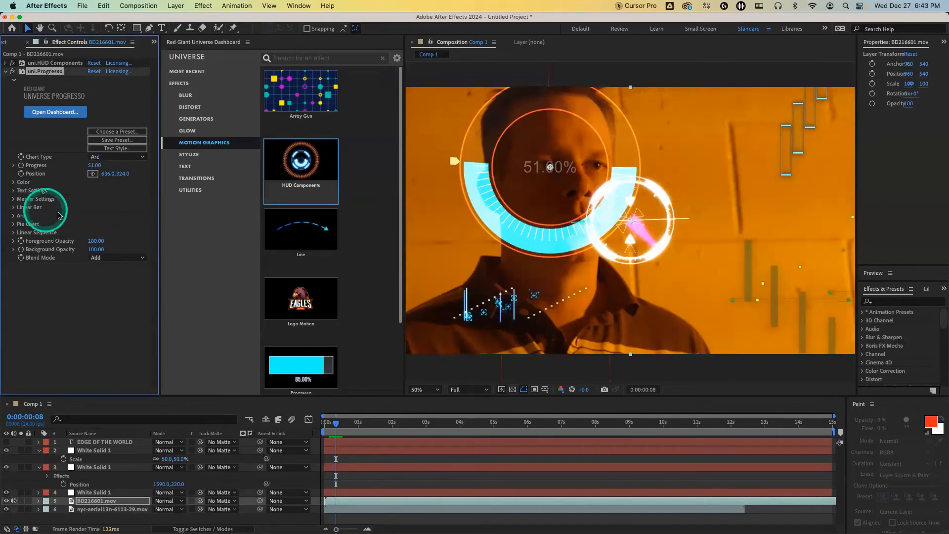
click(15, 216)
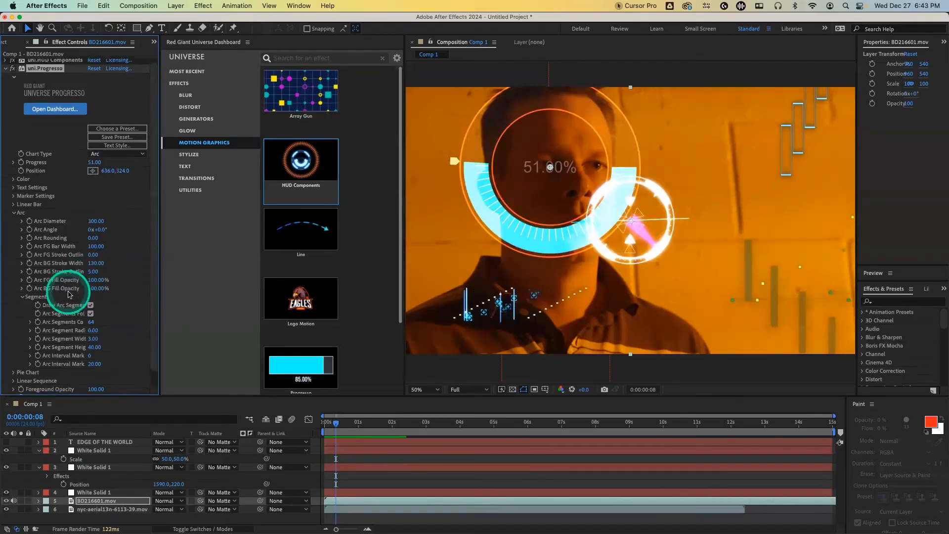
scroll(71, 290, down, 1)
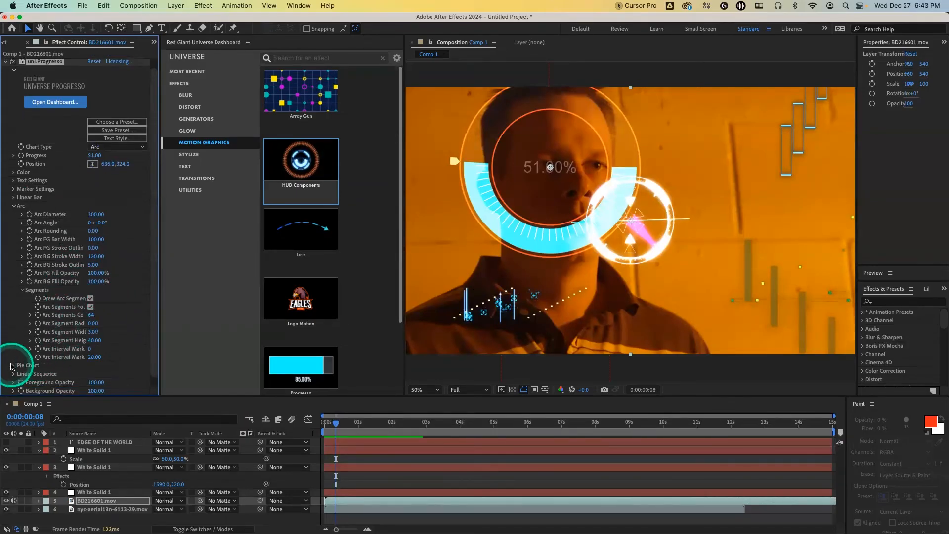
click(13, 365)
scroll(13, 365, down, 3)
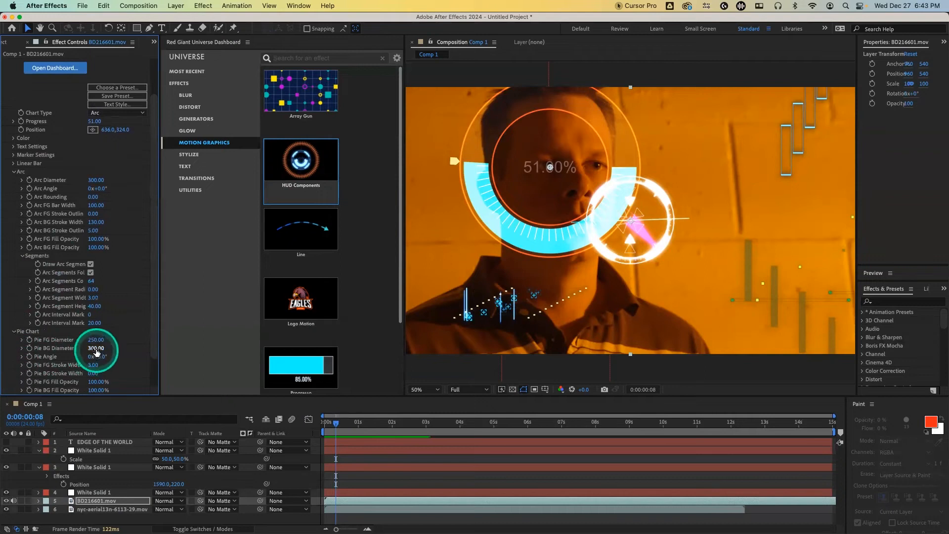
drag(96, 349, 94, 349)
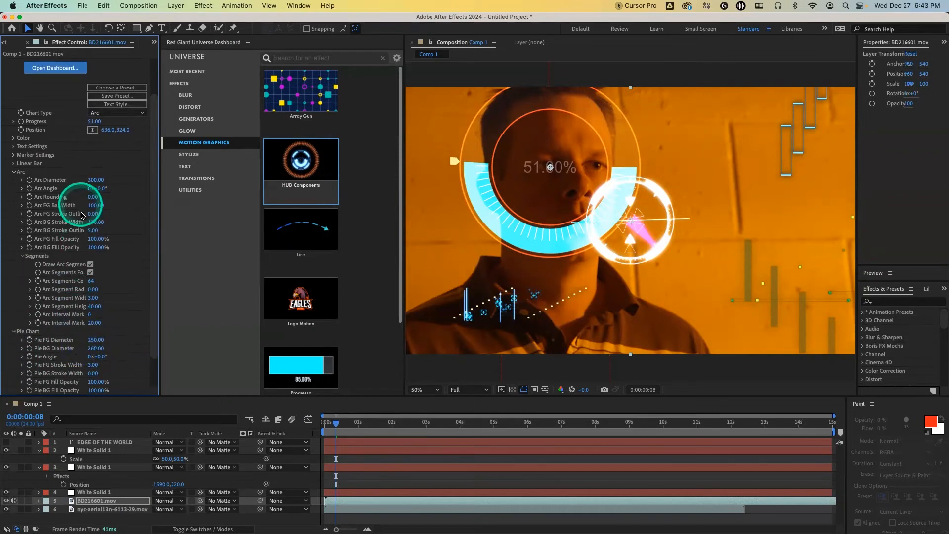
Set Progresso's Arc Diameter to 160 and its Arc BG Stroke Width to 132
drag(94, 181, 104, 181)
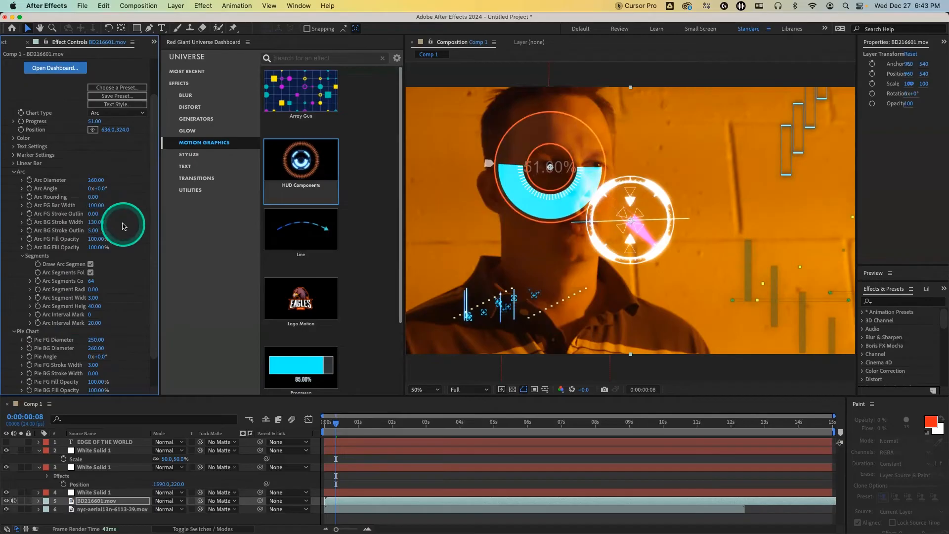
key(super+z)
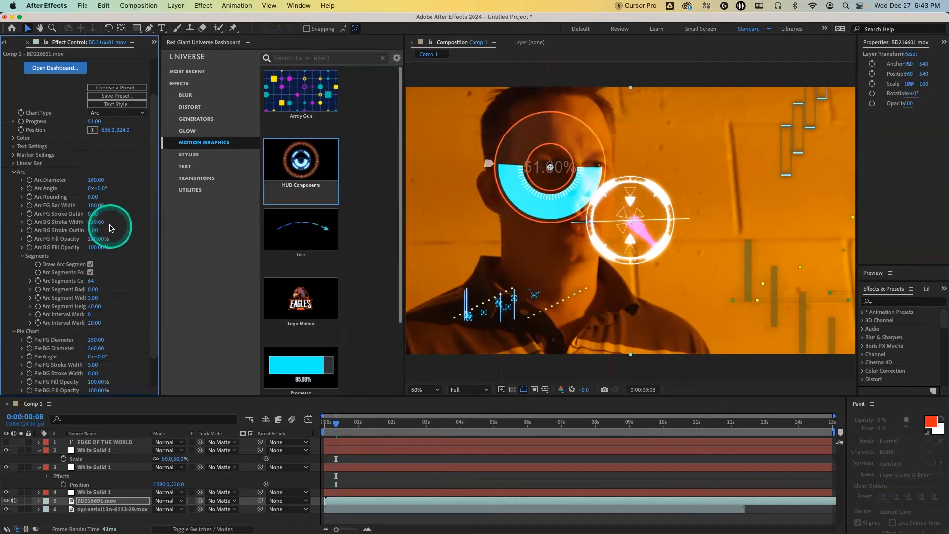
click(100, 222)
mouse_move(98, 222)
mouse_down()
mouse_move(85, 224)
mouse_move(98, 218)
mouse_up()
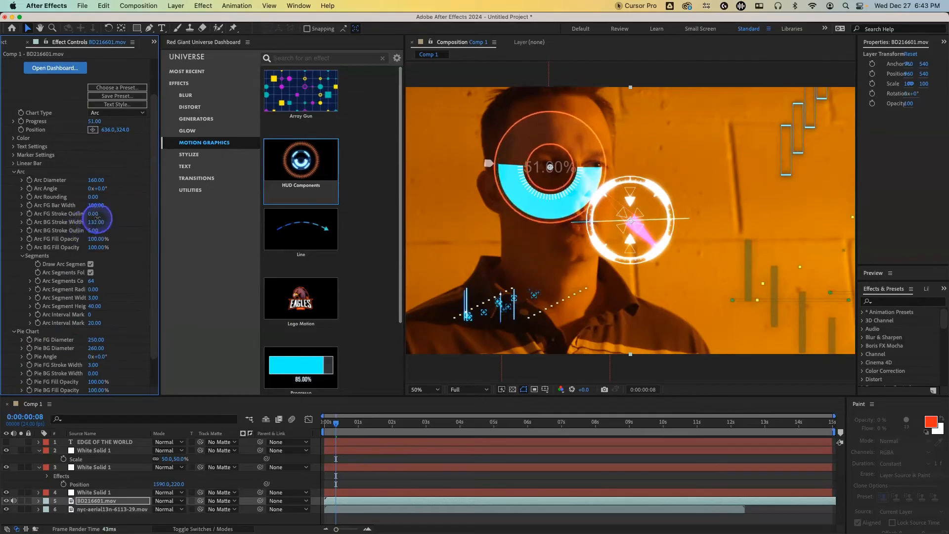
Set Progresso's Arc Diameter to 180 and its Arc FG Bar Width to 67
click(12, 173)
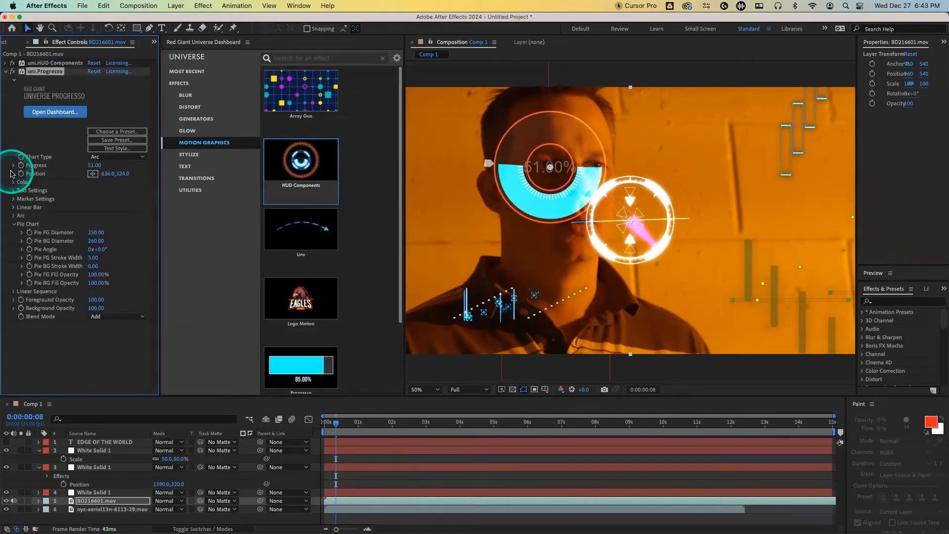
click(14, 207)
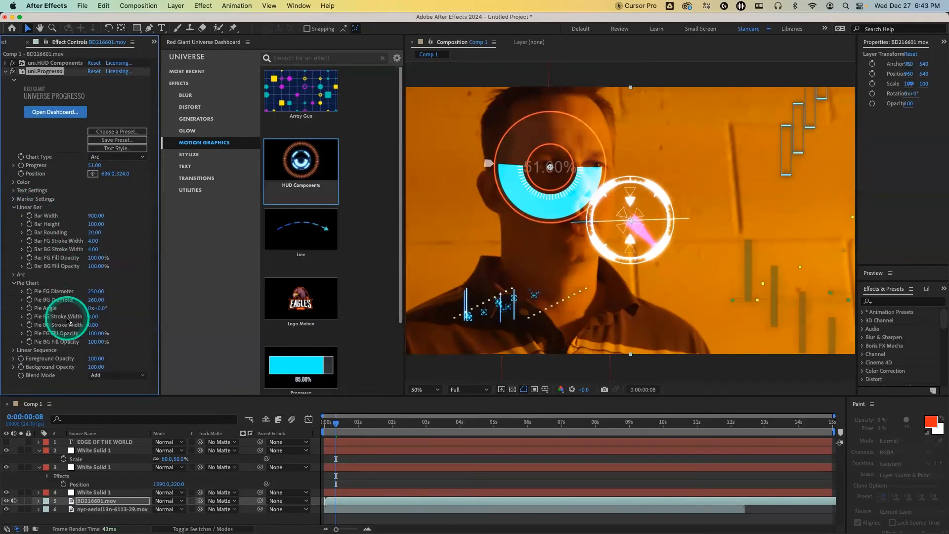
click(13, 275)
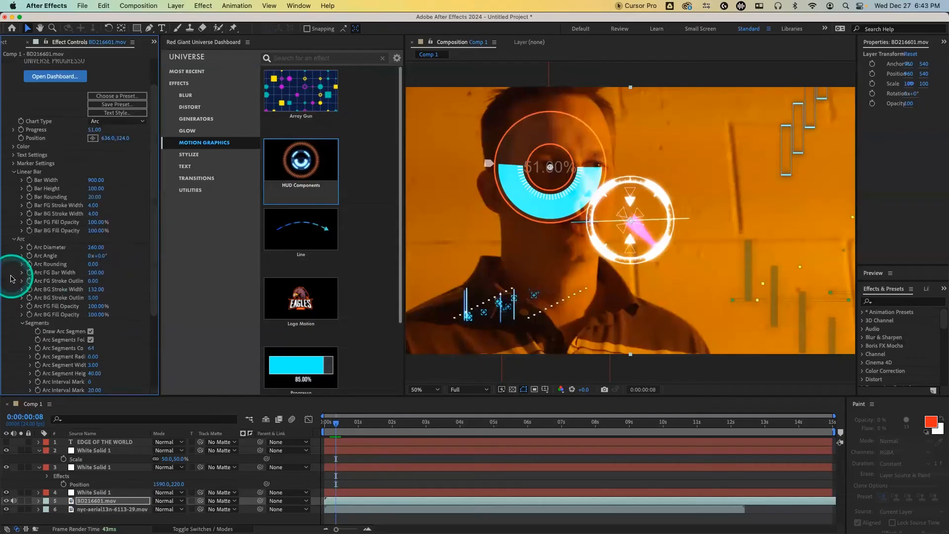
drag(94, 248, 93, 248)
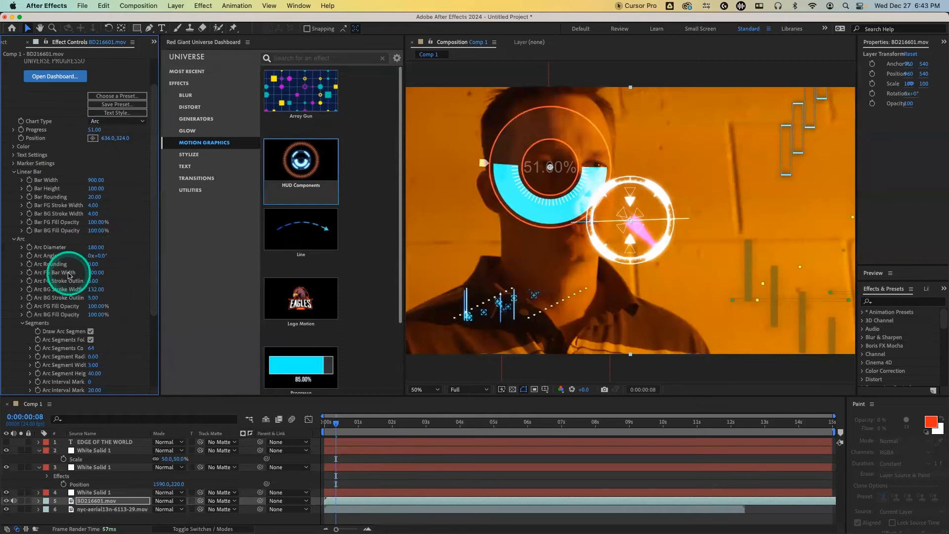
drag(93, 273, 91, 275)
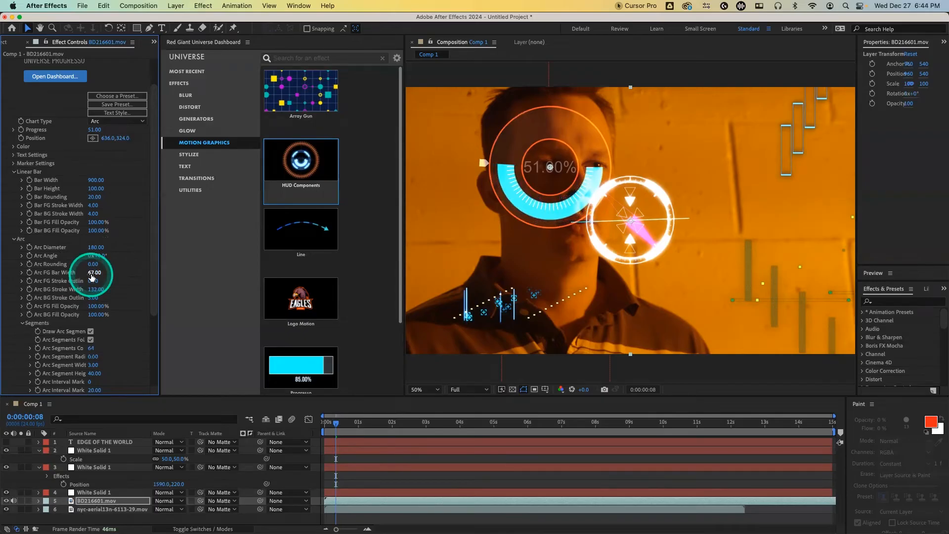
Browse the Progresso presets in the Pie, Linear Sequence, Linear Bar and Arc categories
click(290, 359)
scroll(278, 356, down, 5)
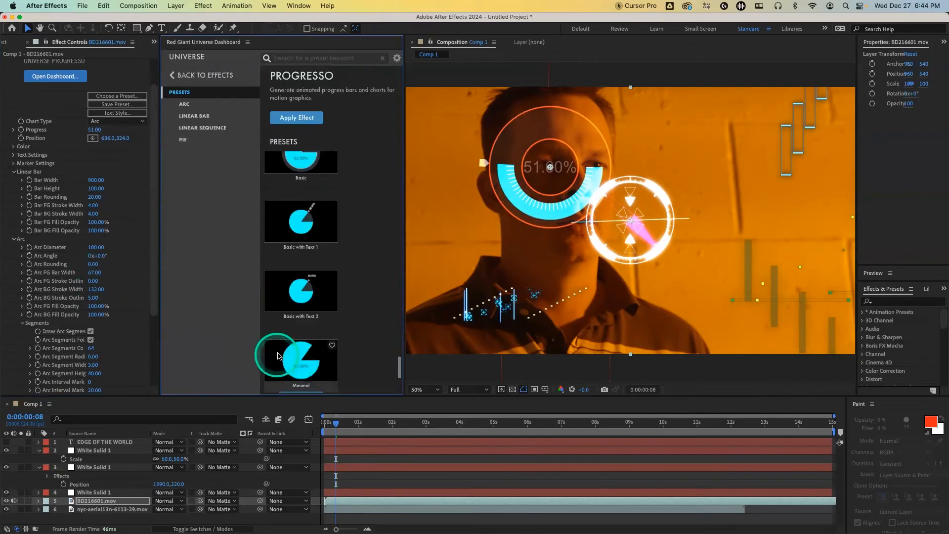
scroll(282, 346, down, 2)
mouse_move(303, 291)
scroll(303, 291, up, 10)
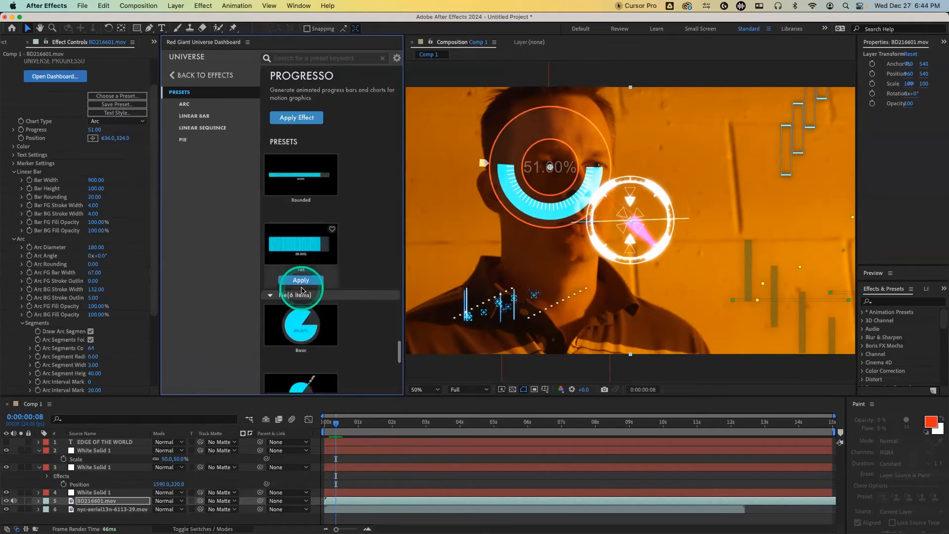
scroll(301, 297, up, 5)
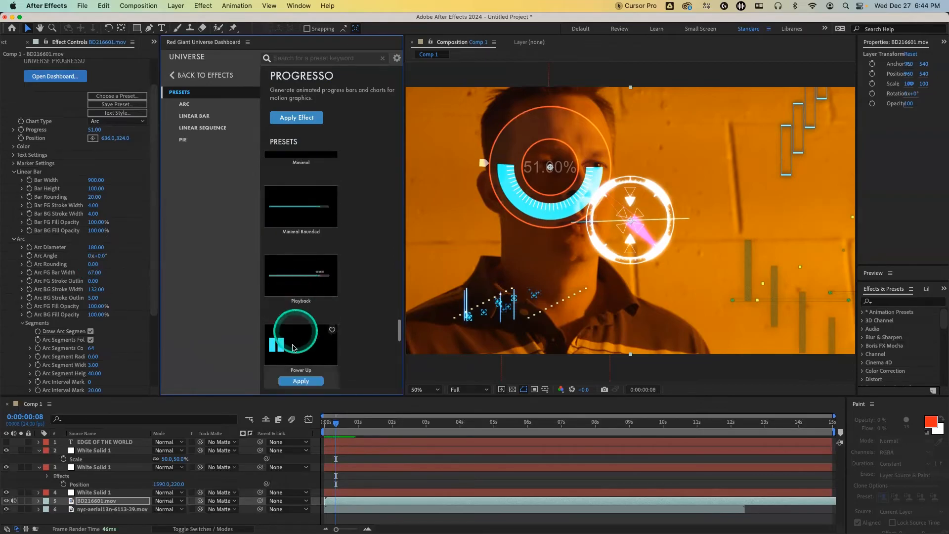
scroll(319, 315, up, 5)
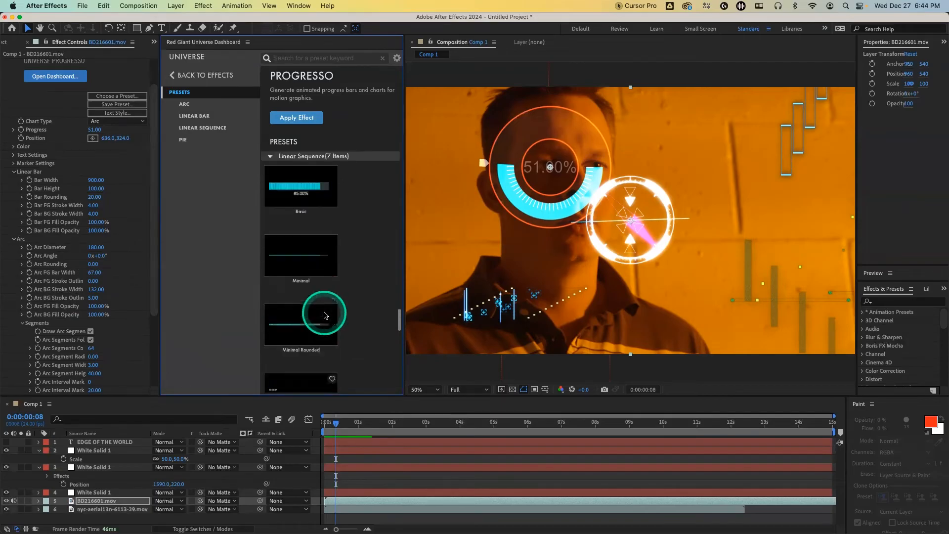
scroll(325, 315, up, 3)
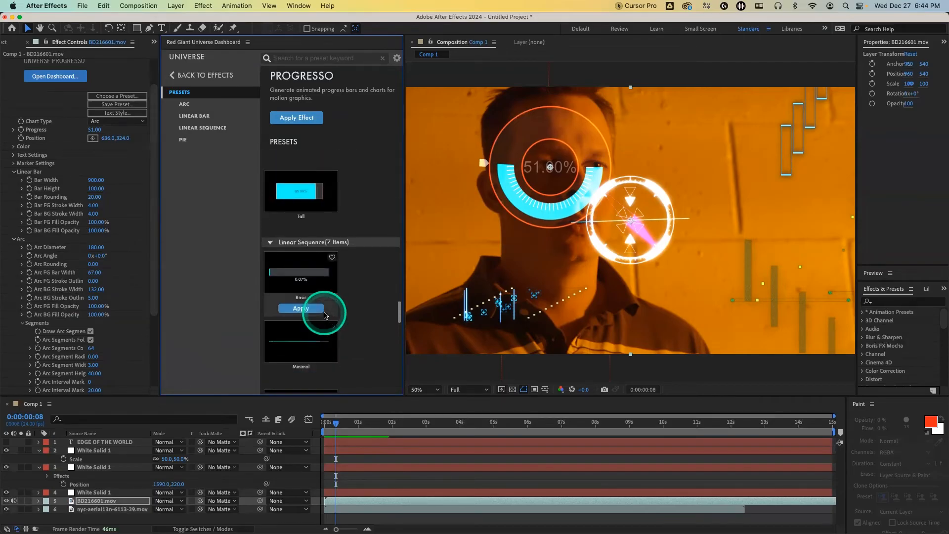
scroll(325, 315, down, 4)
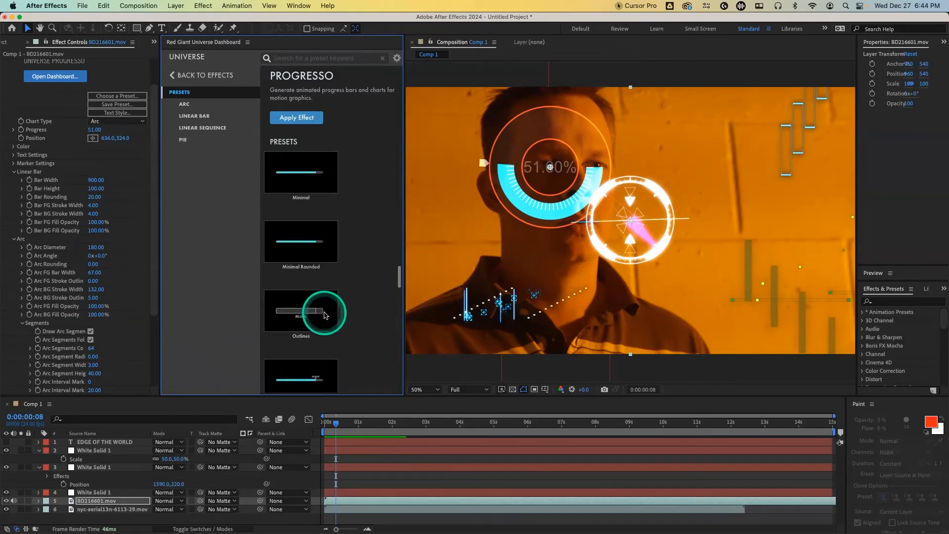
scroll(325, 315, up, 3)
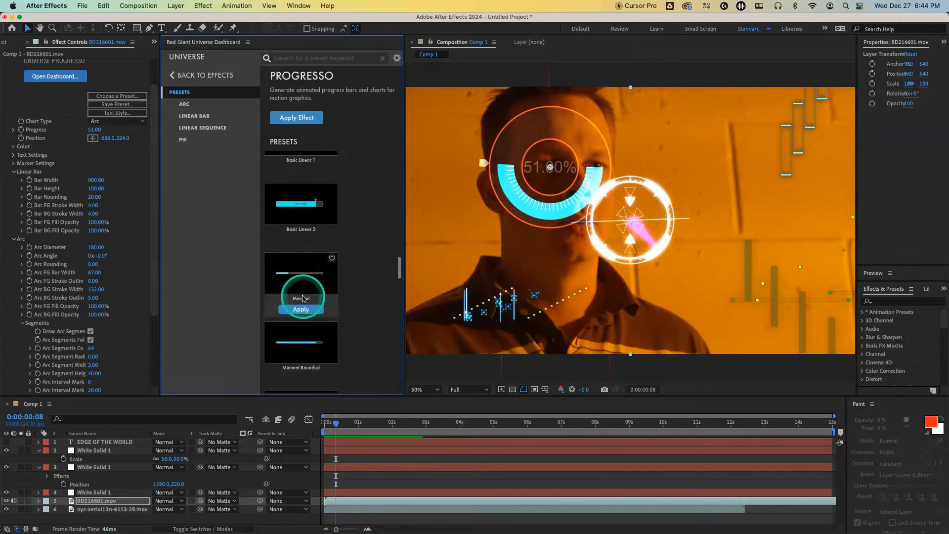
scroll(303, 298, up, 4)
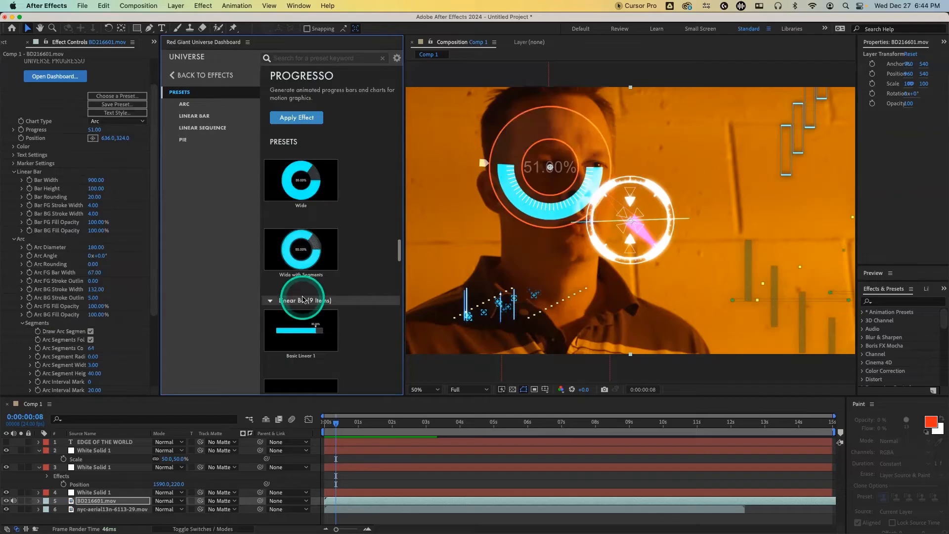
scroll(43, 178, up, 3)
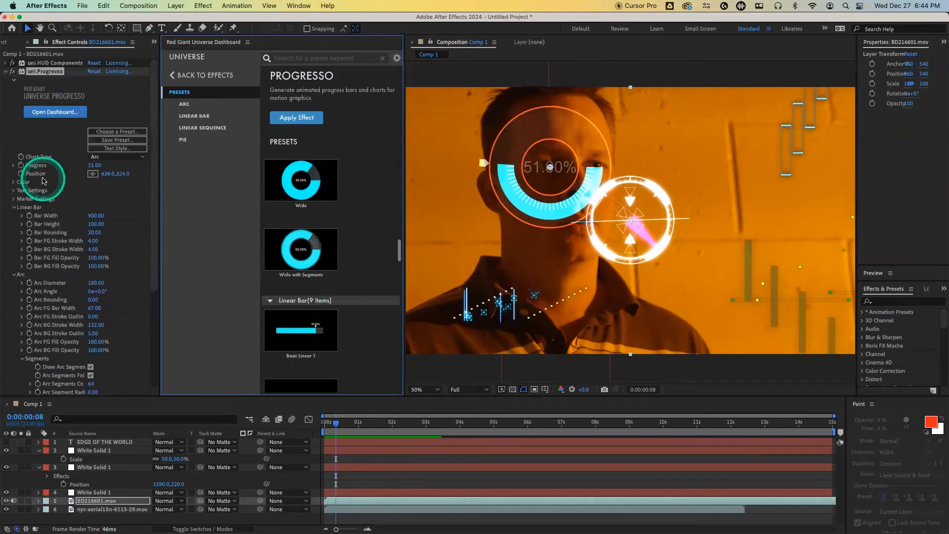
Preview the composition up to 0:00:01:08, and delete the Progresso and HUD Components effects from BD216601.mov
click(51, 184)
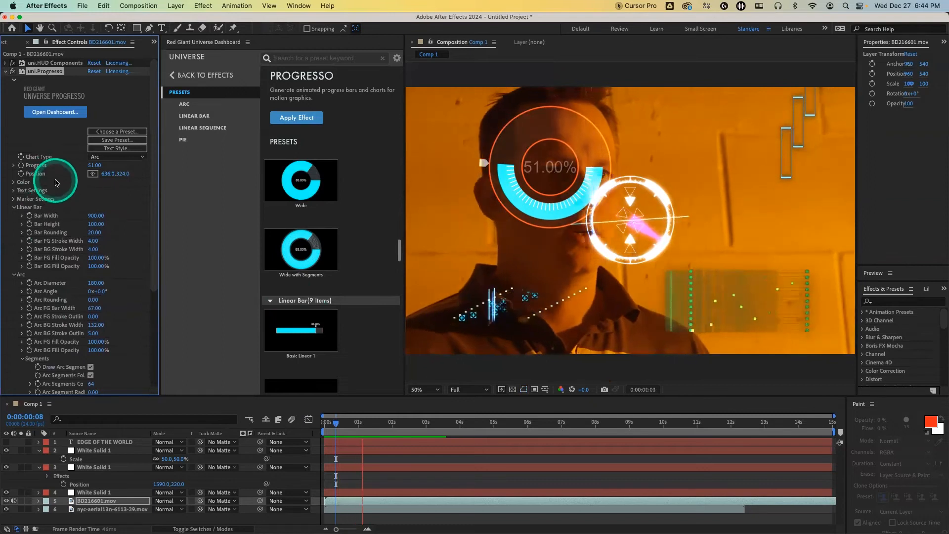
click(5, 71)
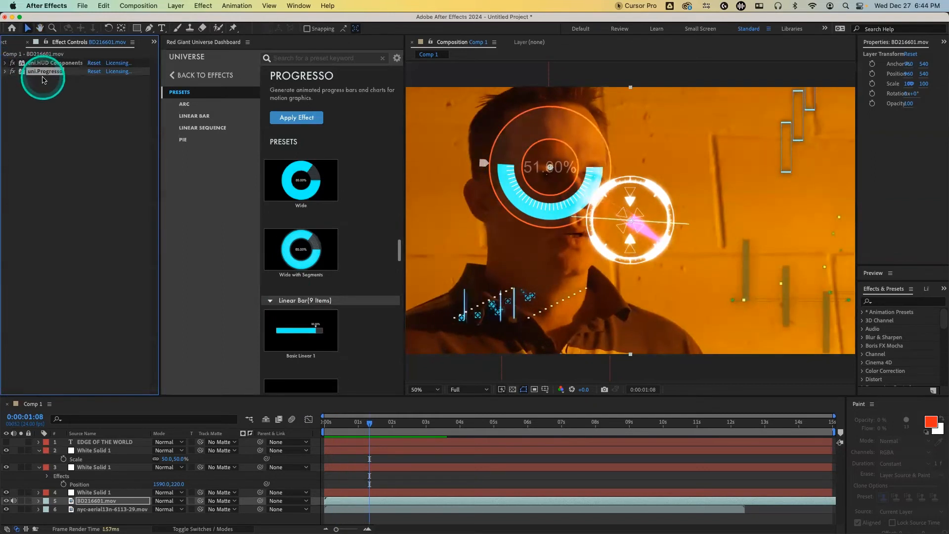
key(Delete)
click(55, 65)
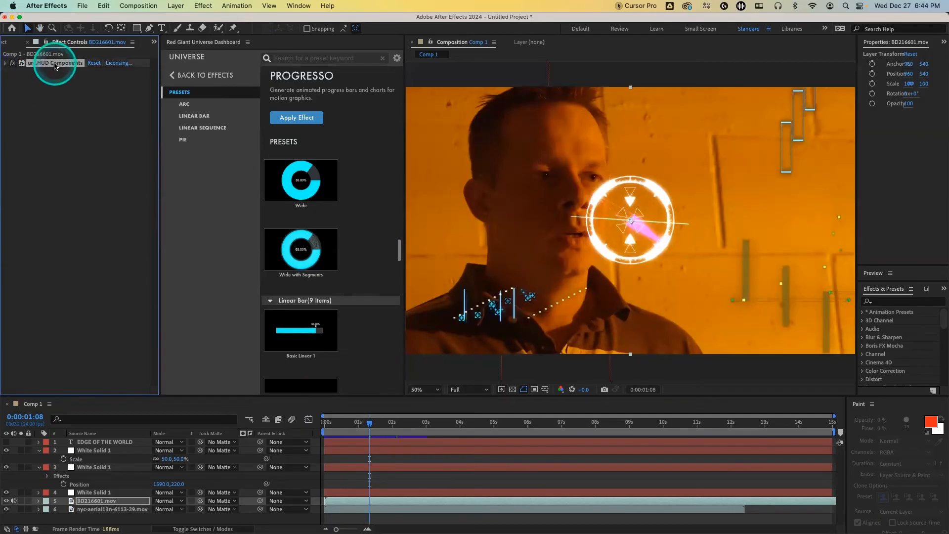
key(Delete)
Browse Progresso's Linear Sequence and Pie presets, and return to the Motion Graphics effects
click(173, 75)
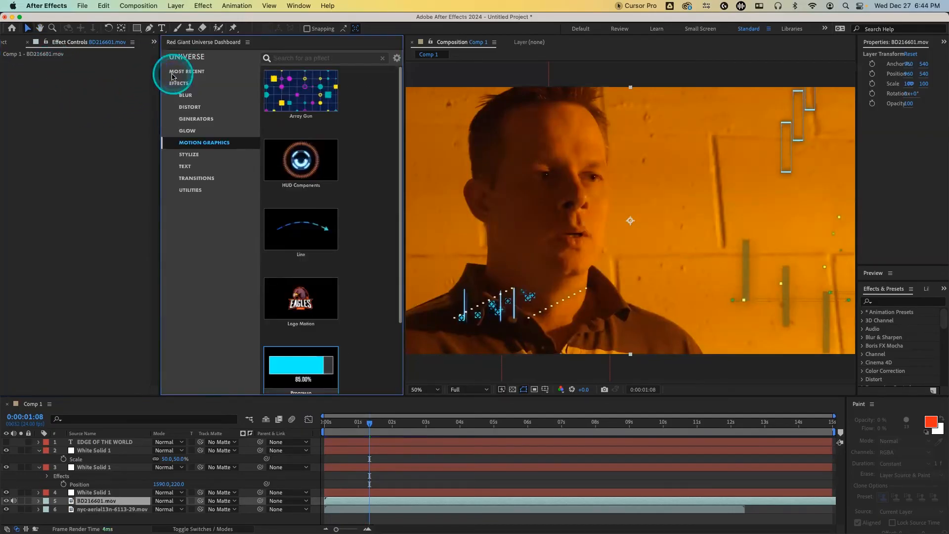
mouse_move(312, 334)
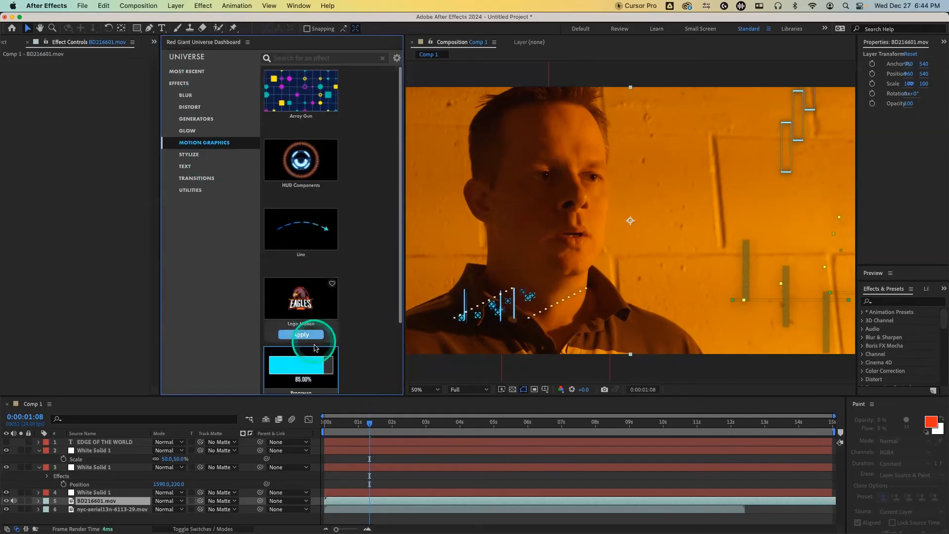
click(301, 365)
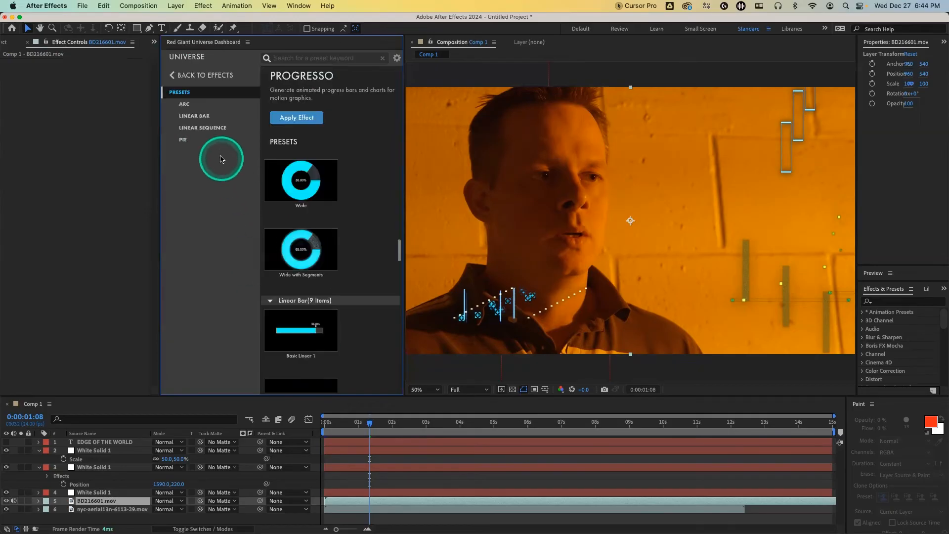
click(202, 119)
click(203, 128)
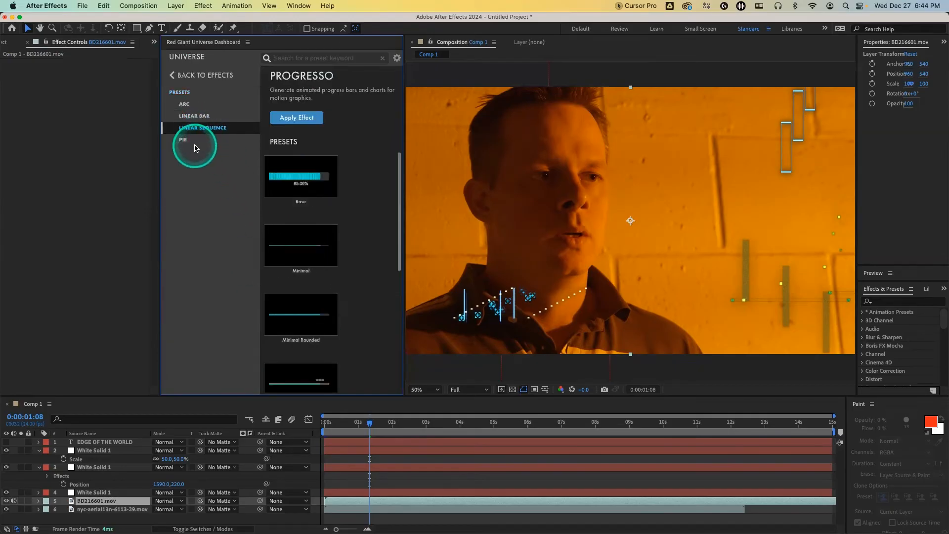
click(184, 140)
click(188, 75)
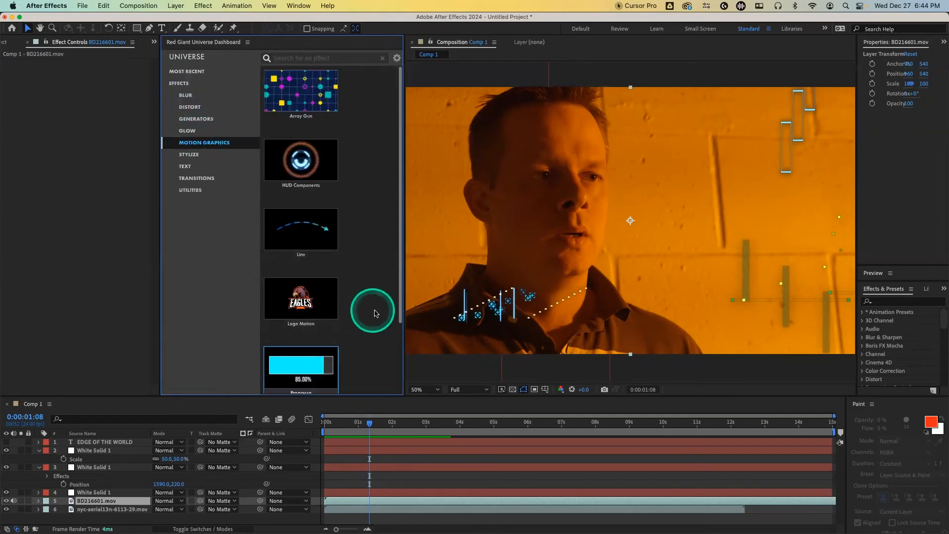
Browse the Logo Motion presets, including the enter and exit animations, and return to the effects list
scroll(399, 328, down, 3)
click(317, 266)
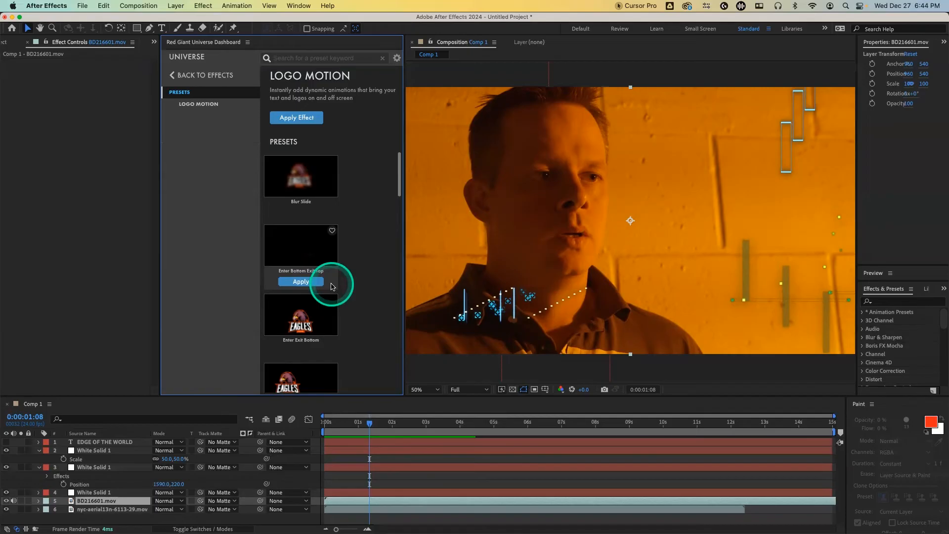
scroll(334, 302, down, 5)
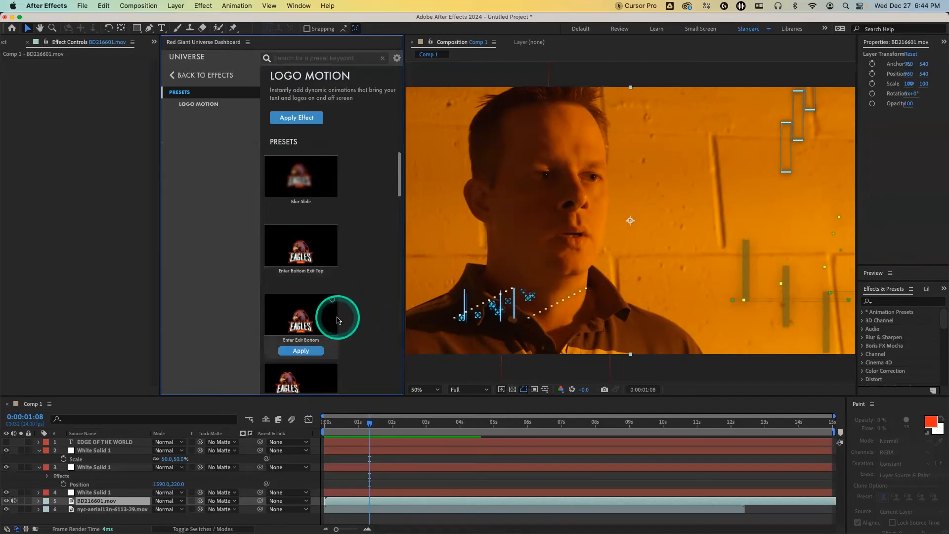
scroll(338, 321, down, 3)
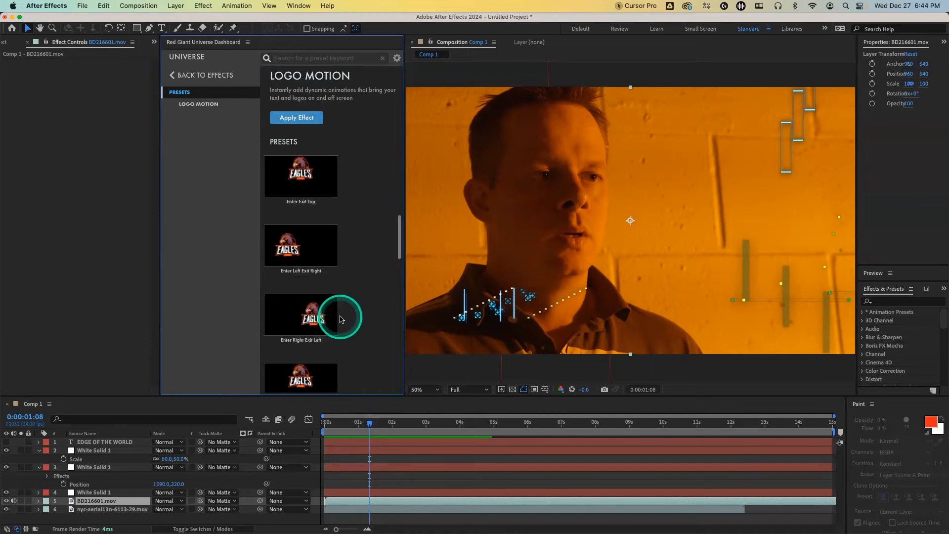
click(173, 75)
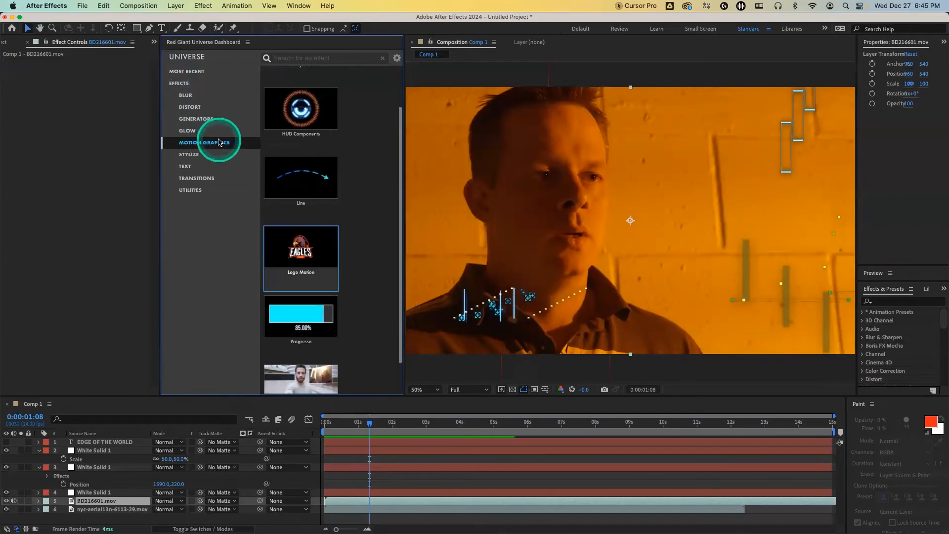
Browse the Line effect's presets through the Color Styles and Line Styles groups, and return to the effects list
scroll(307, 246, down, 2)
scroll(307, 246, up, 3)
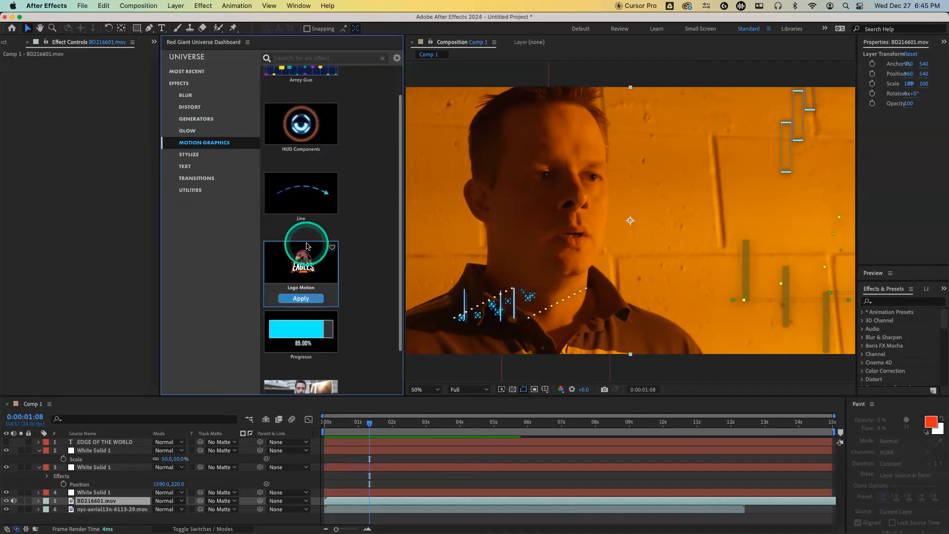
click(303, 198)
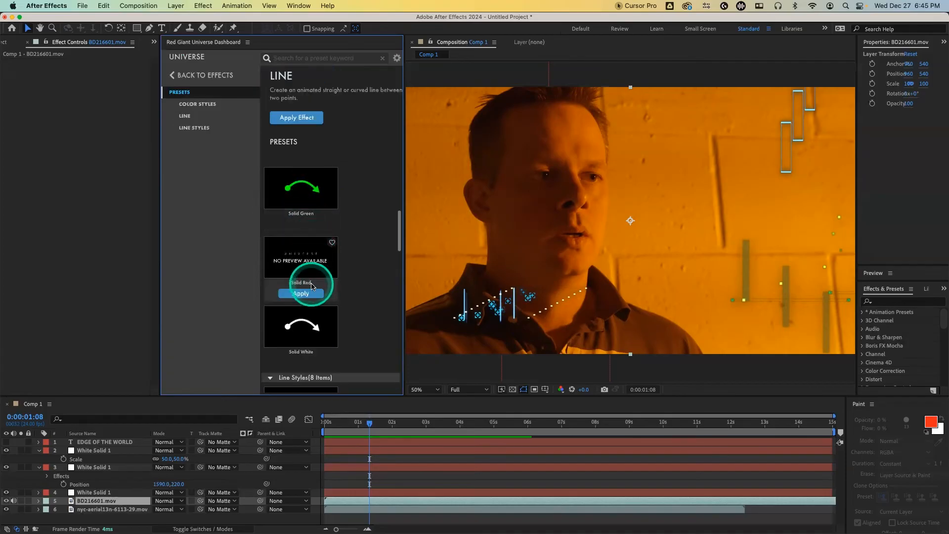
scroll(386, 311, down, 2)
scroll(386, 310, down, 5)
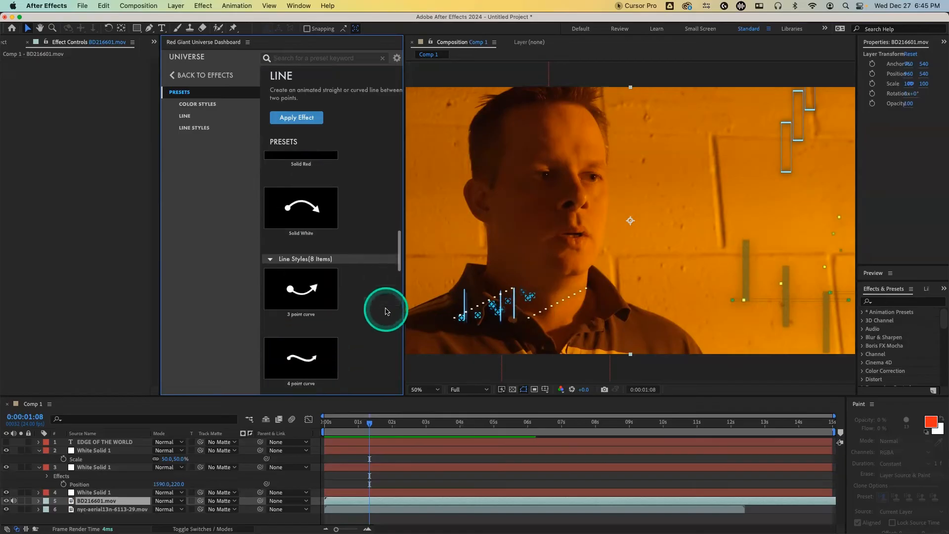
scroll(358, 311, down, 1)
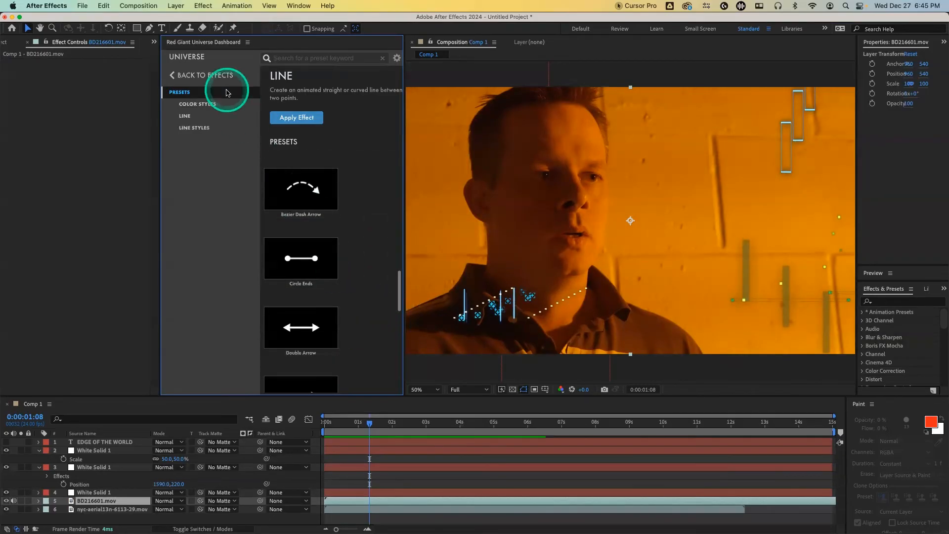
click(174, 74)
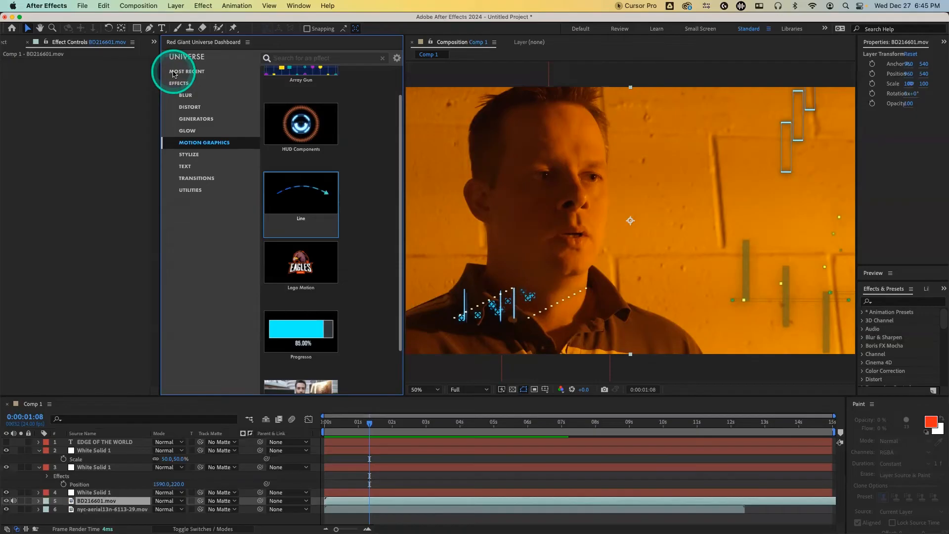
Show the Stylize effects in the Universe Dashboard, and delete the three White Solid 1 layers from Comp 1
click(197, 155)
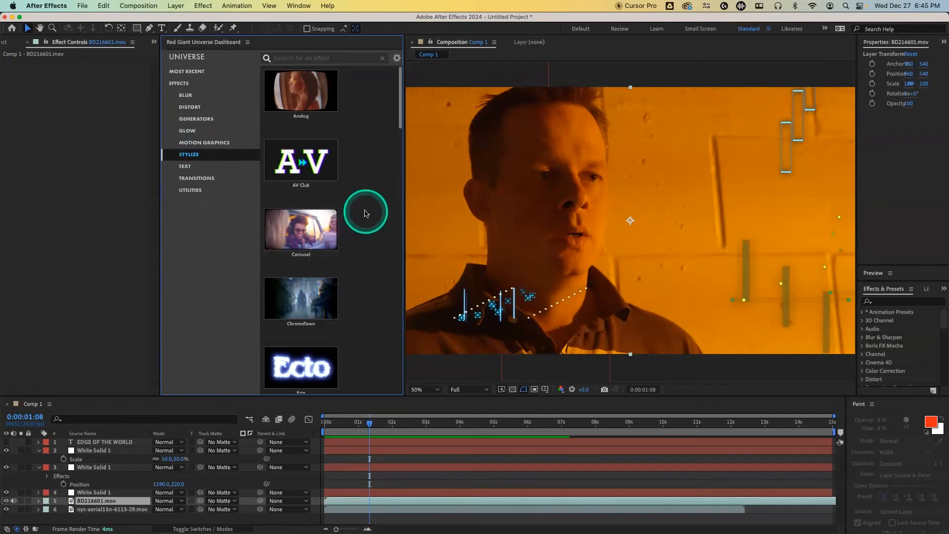
mouse_move(301, 95)
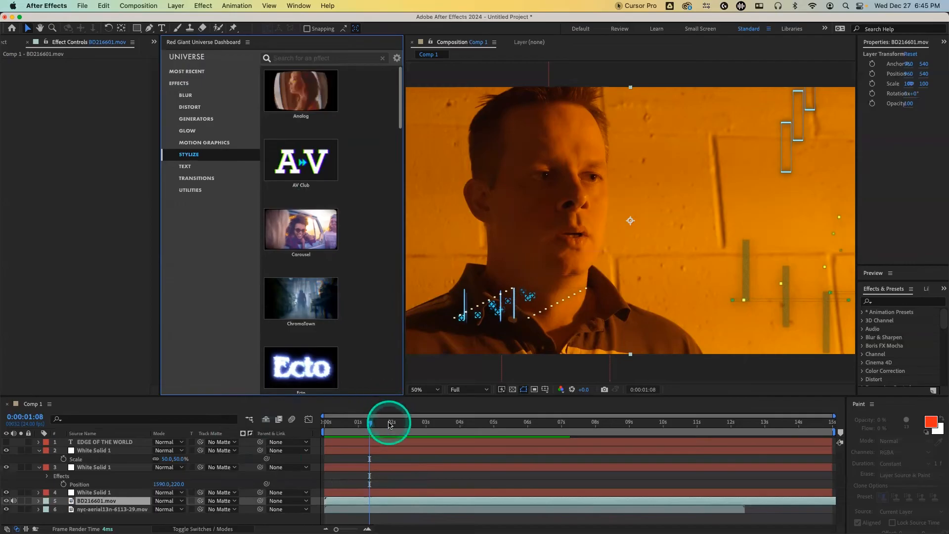
click(98, 451)
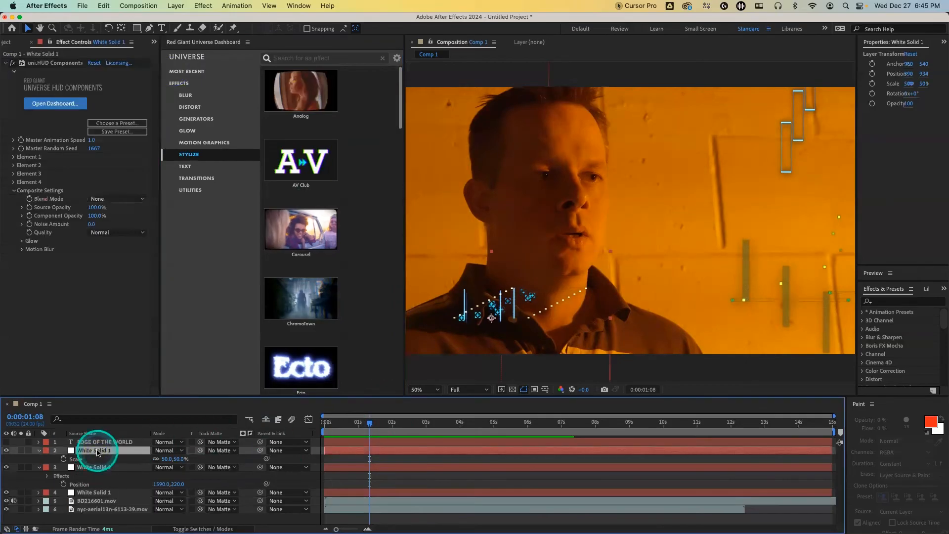
key(Delete)
click(99, 450)
key(Delete)
click(106, 450)
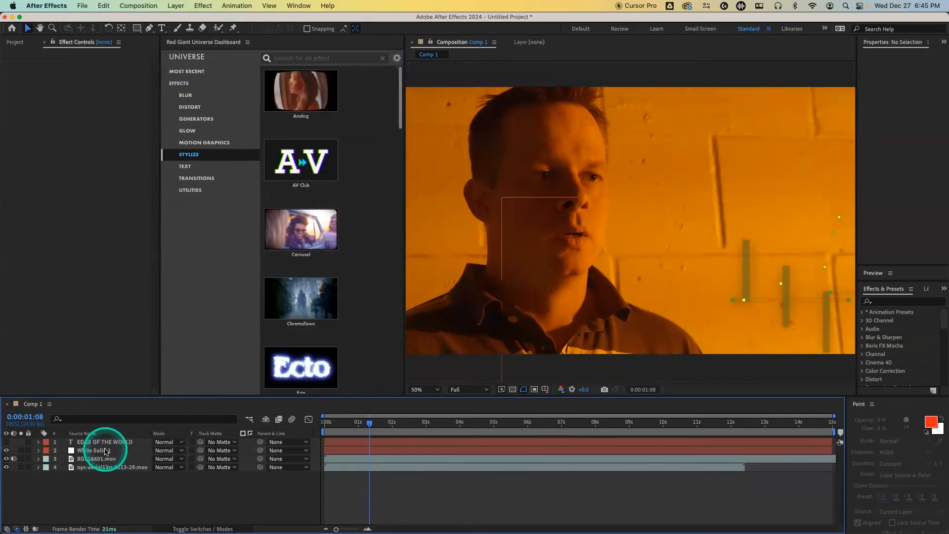
key(Delete)
Apply Analog's Hill Avenue Blues preset to BD216601.mov, and view the frame at 0:00:01:20
click(104, 450)
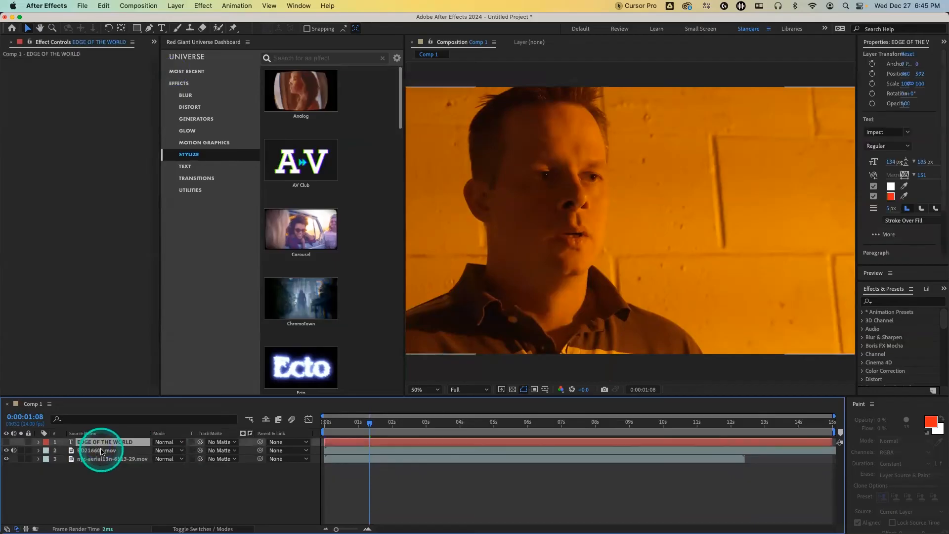
click(303, 106)
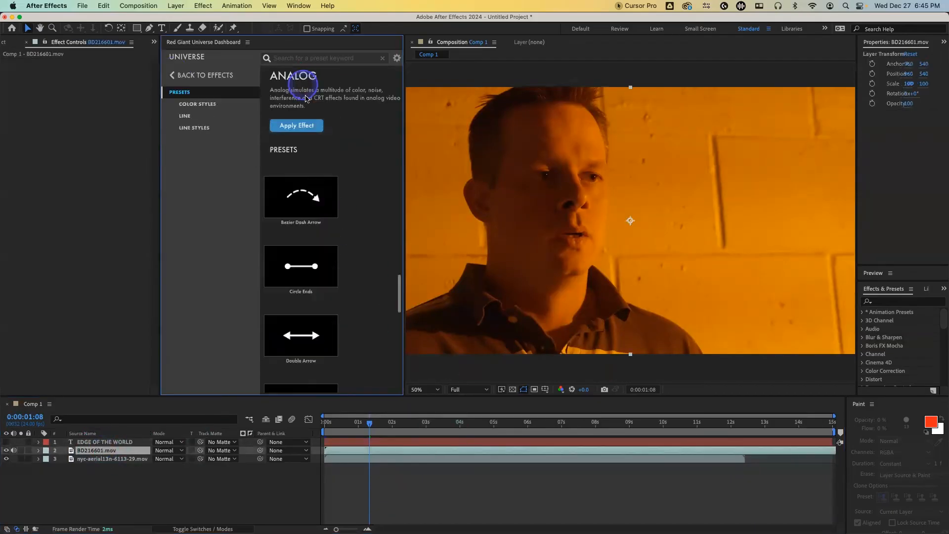
scroll(363, 206, down, 3)
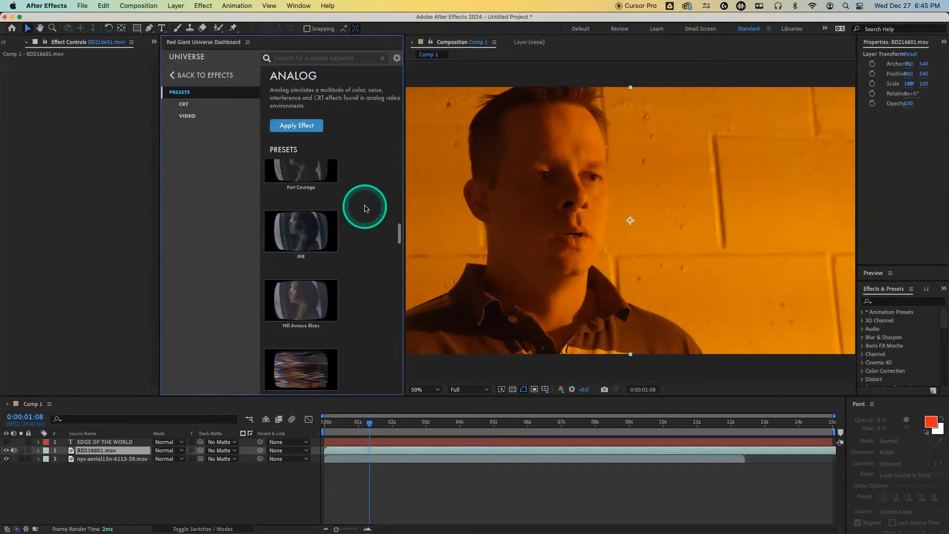
mouse_move(330, 250)
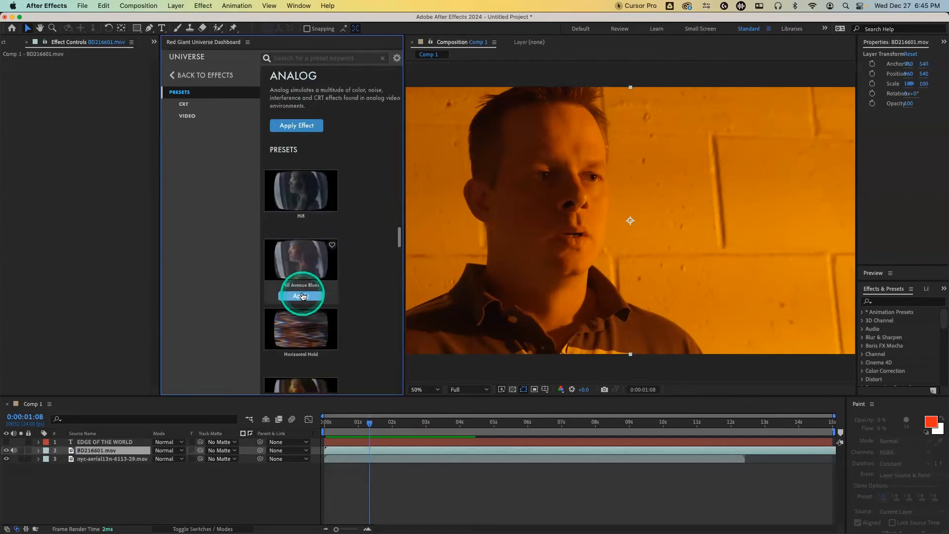
click(302, 296)
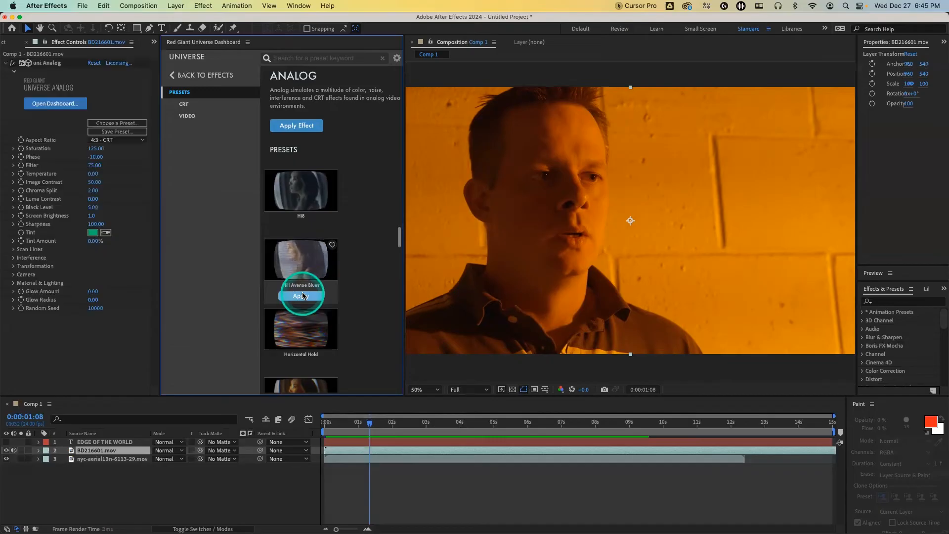
click(378, 422)
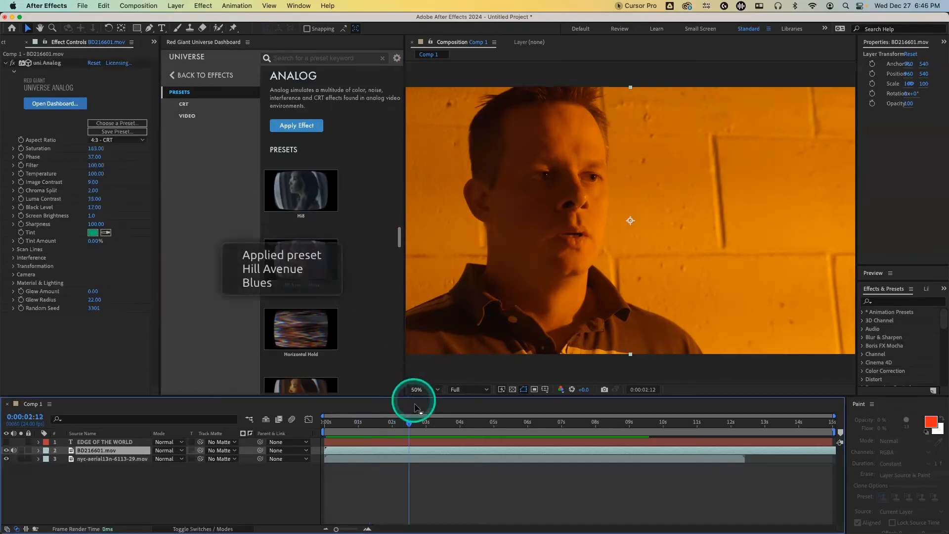
drag(426, 424, 384, 424)
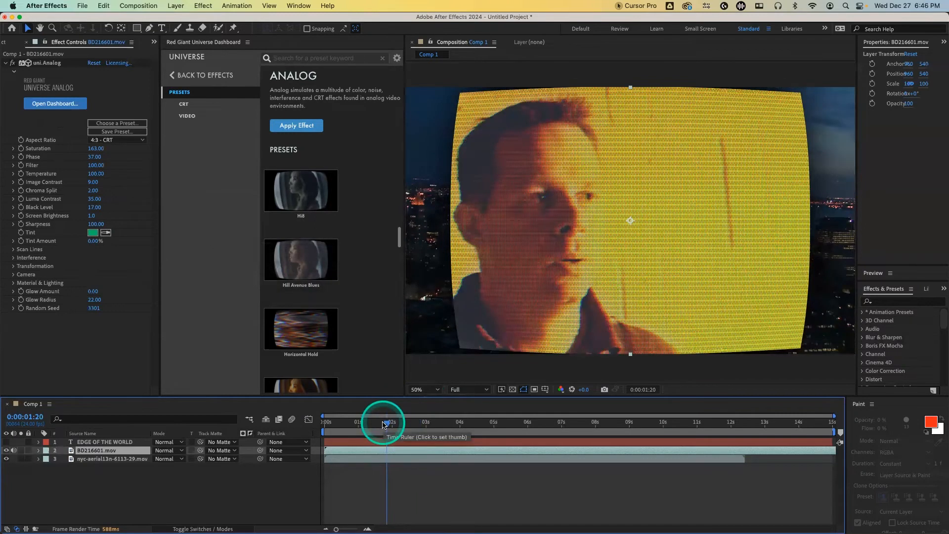
Set Analog's Aspect Ratio to 16:9 - Widescreen
click(119, 141)
click(126, 174)
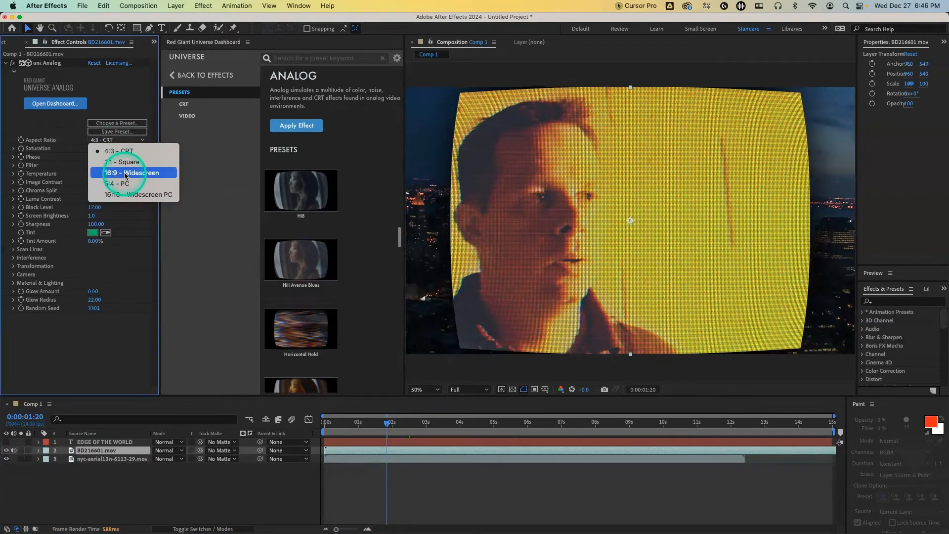
click(181, 196)
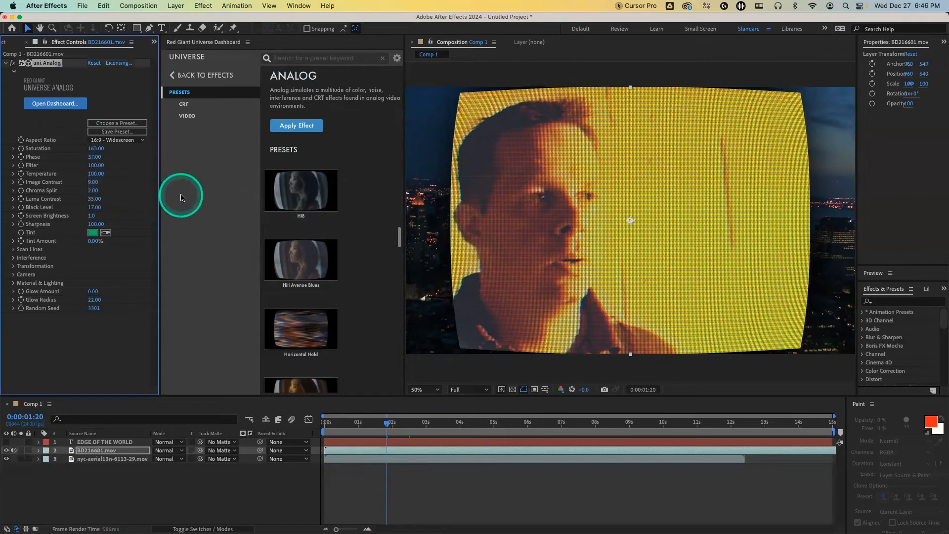
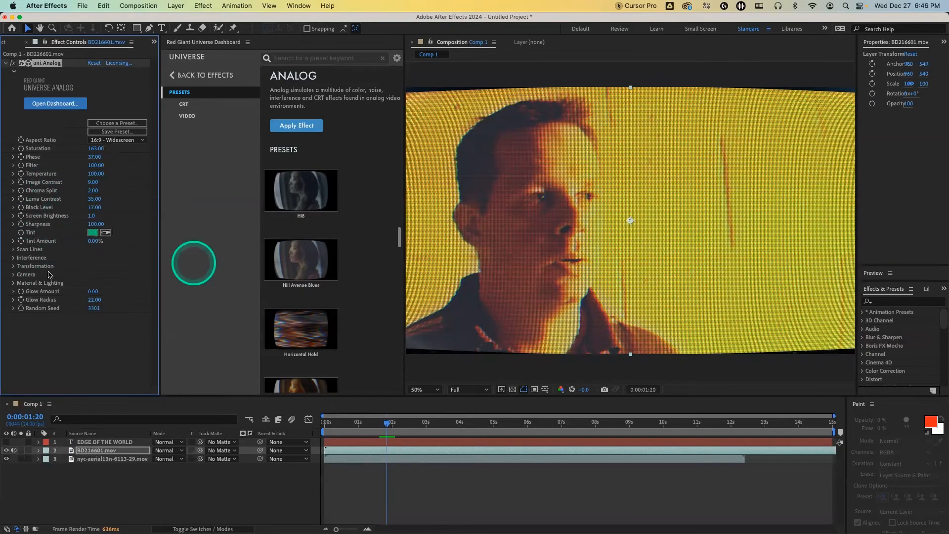
Try a Camera Z Position of -1166 in Analog's Camera settings, and undo the change
click(13, 277)
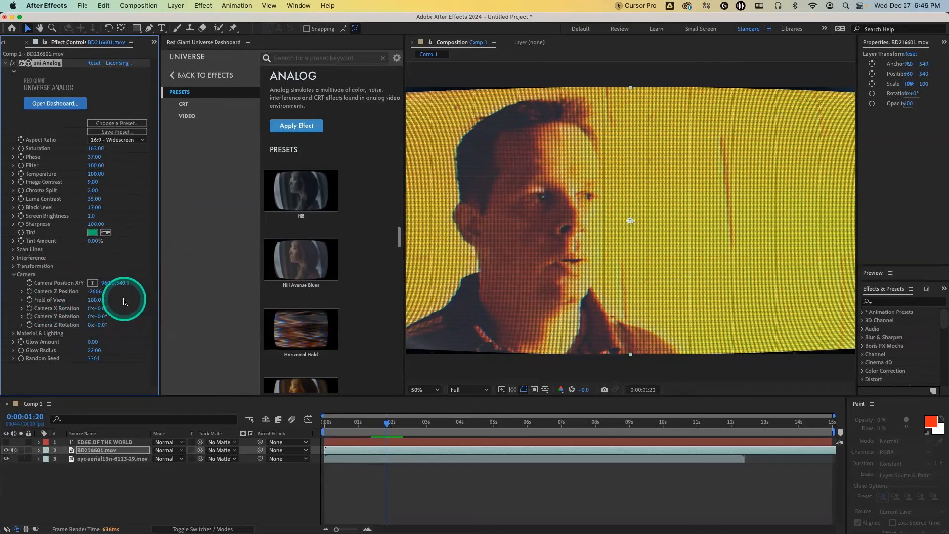
drag(95, 291, 145, 293)
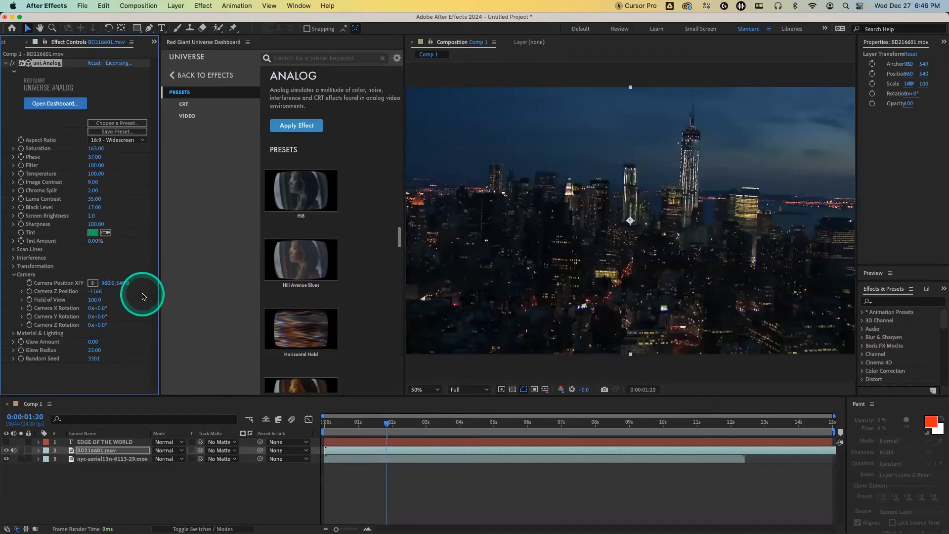
key(super+z)
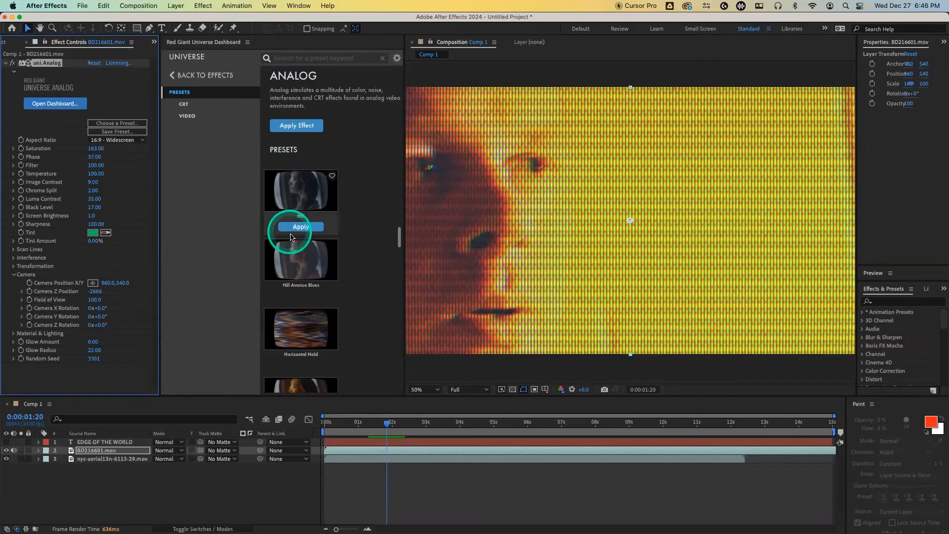
Return to the Universe effects list and remove the Analog effect from the BD216601.mov layer
scroll(282, 220, down, 2)
click(179, 76)
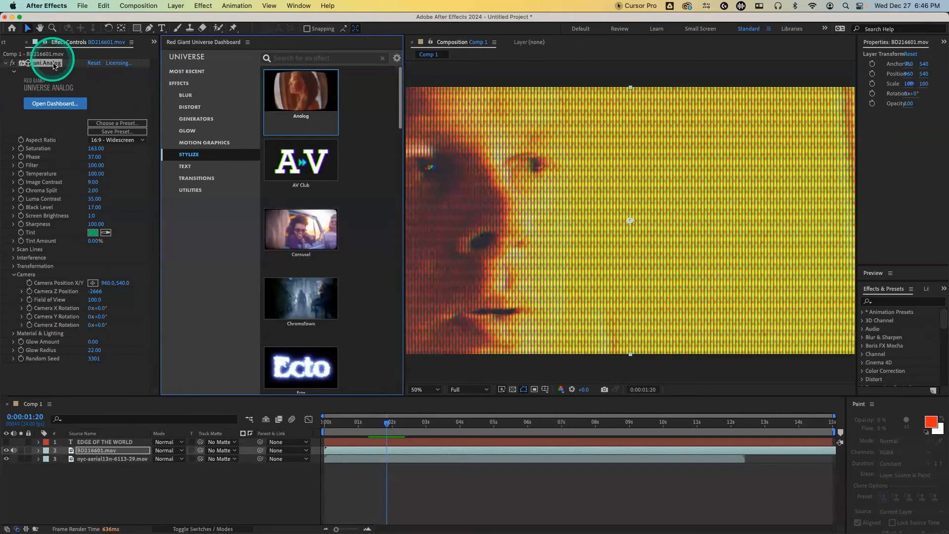
key(Delete)
Apply the Carousel effect's Tiger Dream preset to the BD216601.mov layer
click(263, 156)
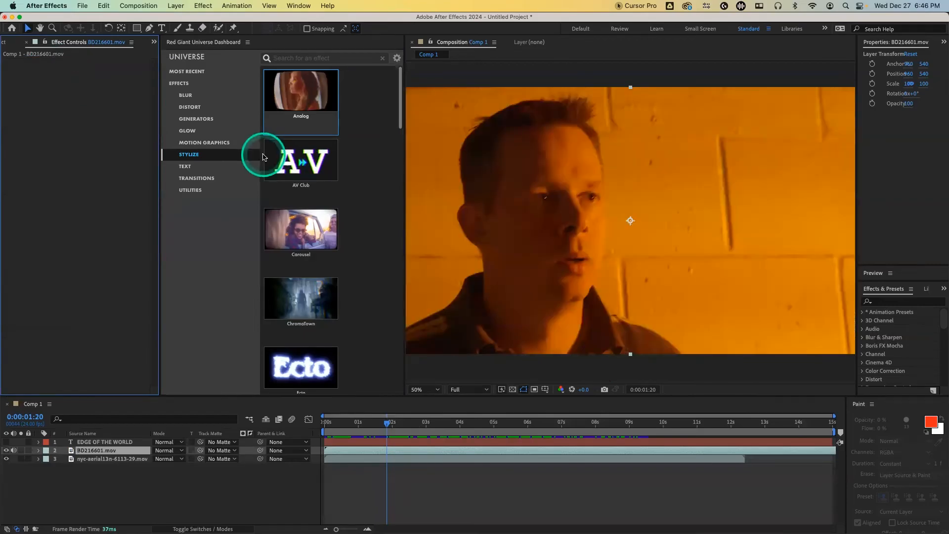
click(300, 229)
click(356, 267)
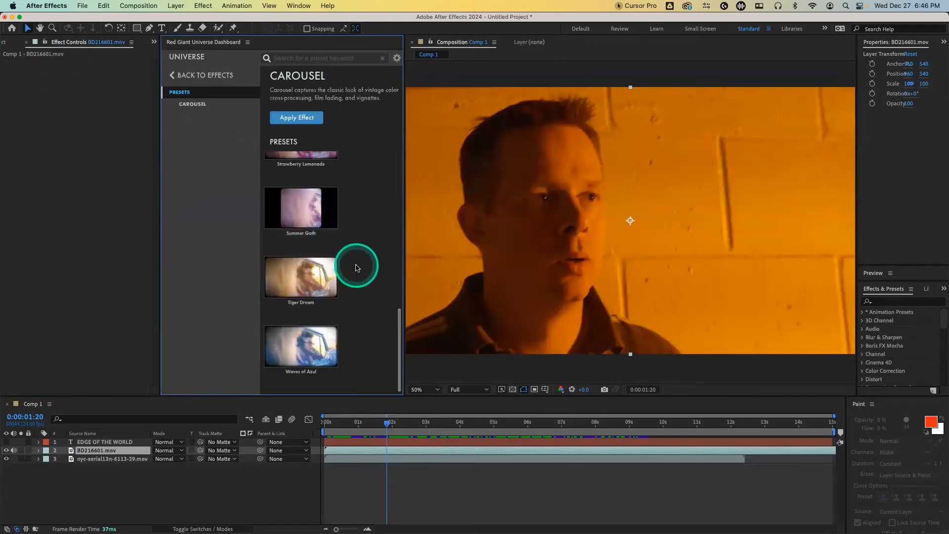
mouse_move(307, 292)
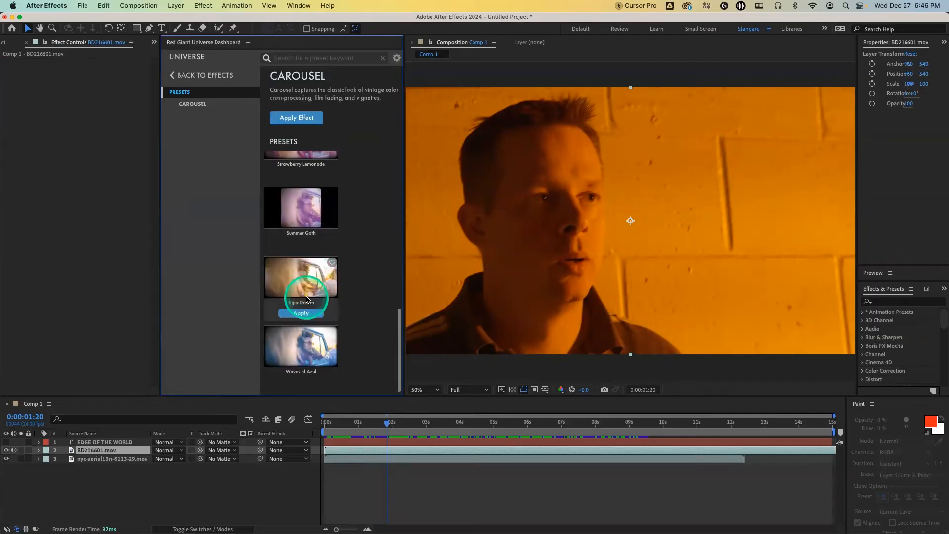
click(303, 313)
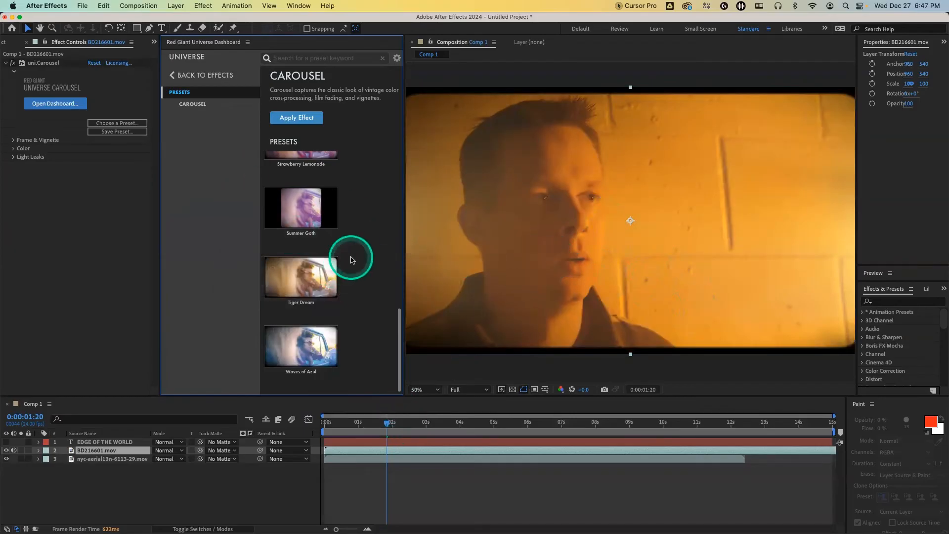
Try the Carousel presets Electric Vision and Acid Stardust on the BD216601.mov layer
scroll(329, 312, up, 5)
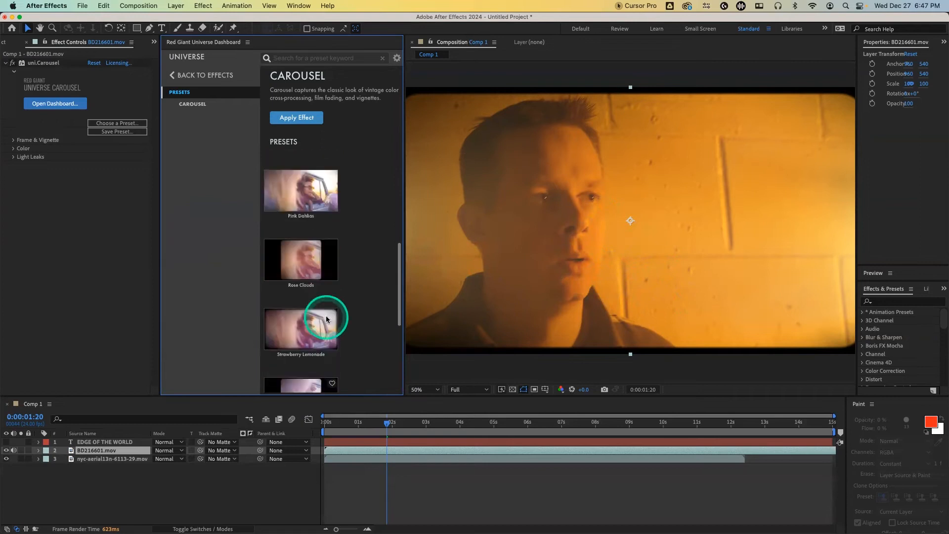
scroll(327, 319, up, 5)
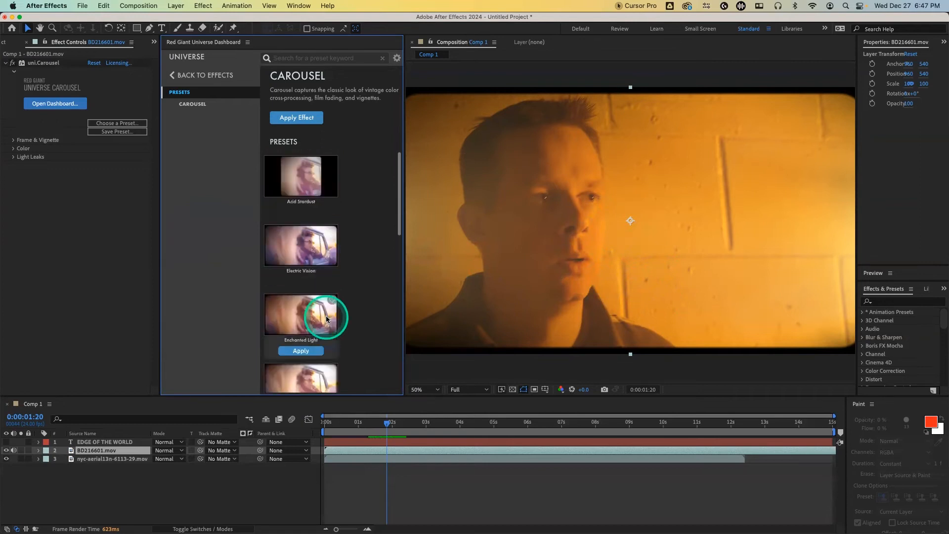
click(311, 282)
mouse_move(308, 195)
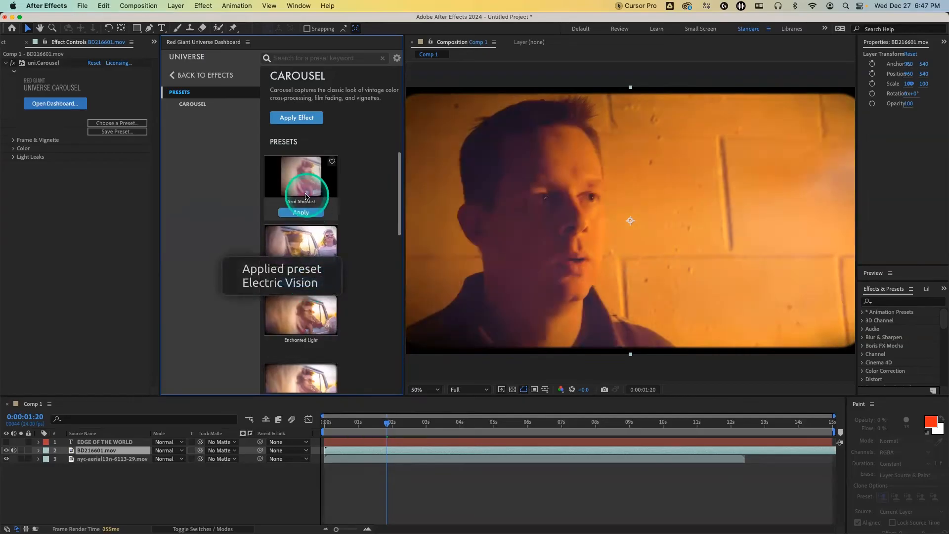
click(310, 213)
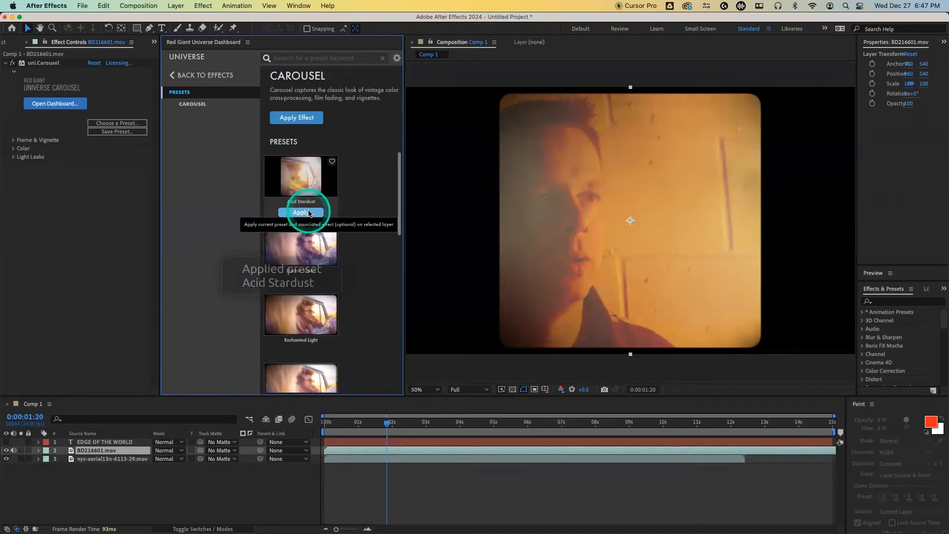
Apply the Carousel preset Mars Eyes to the BD216601.mov layer
scroll(362, 271, down, 1)
scroll(361, 271, down, 5)
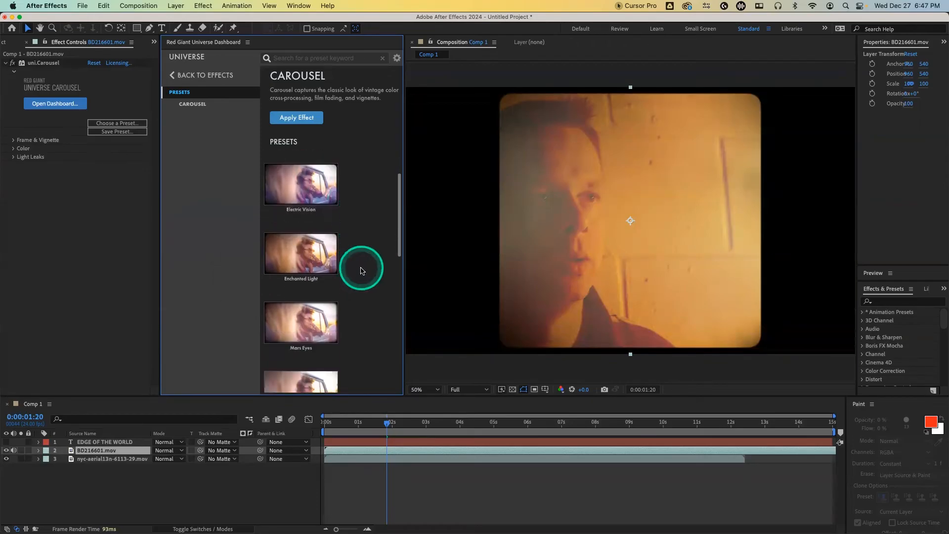
click(303, 323)
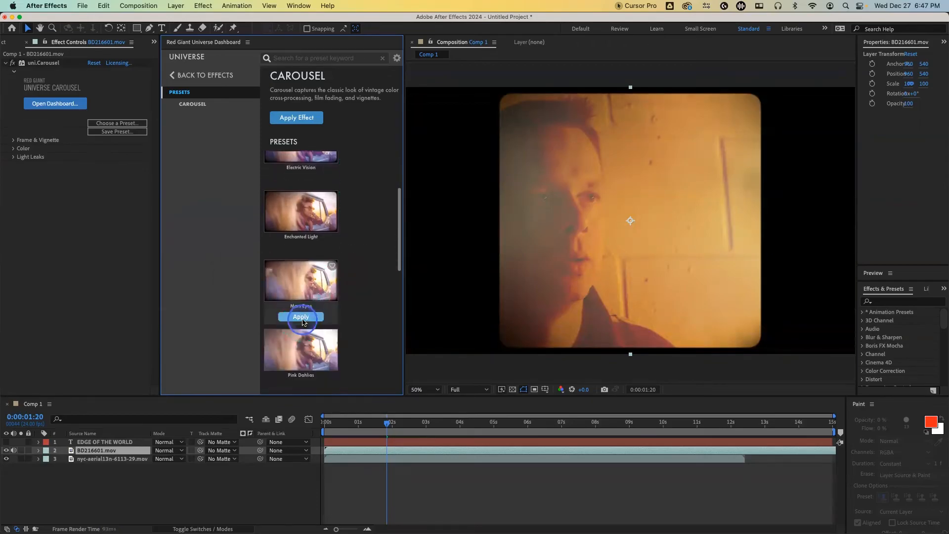
mouse_move(290, 250)
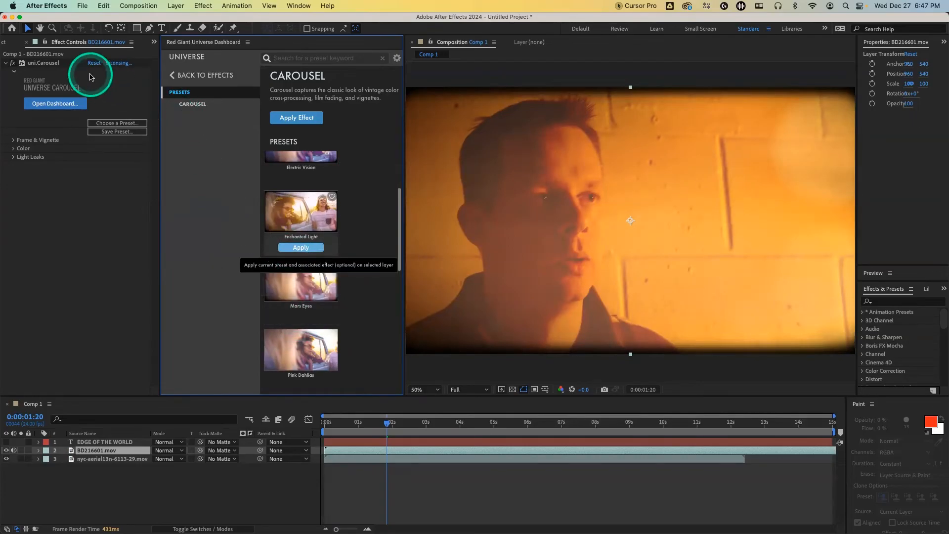
Remove the Carousel effect from the BD216601.mov layer and move the playhead to 0:00:01:16
click(63, 64)
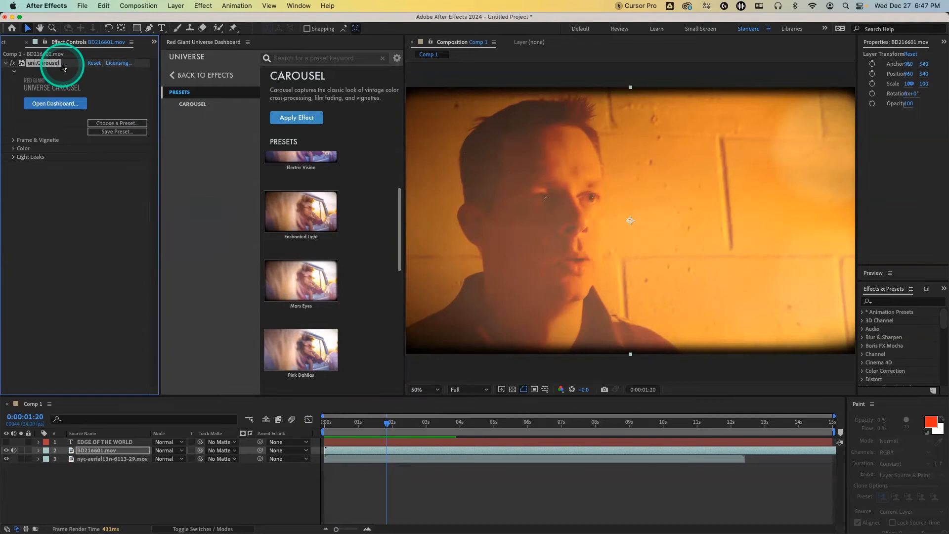
key(Delete)
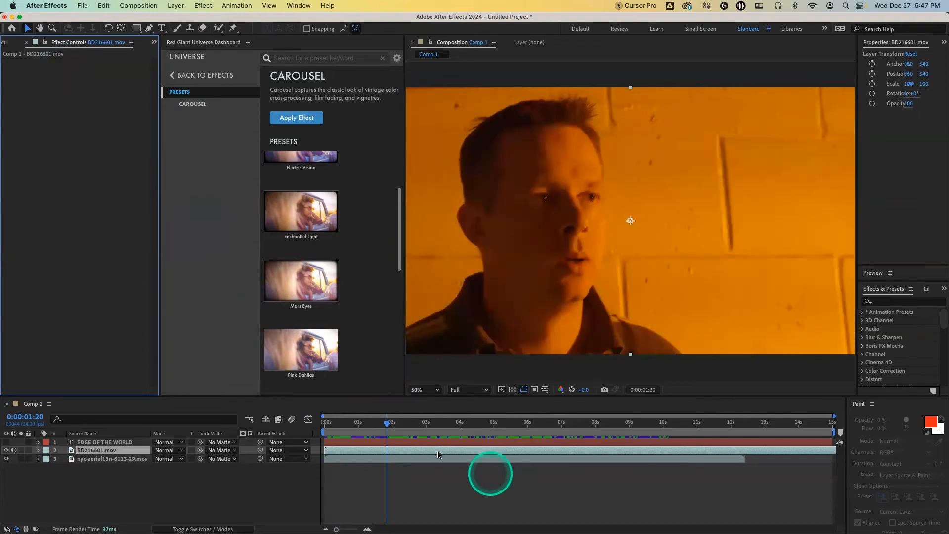
drag(388, 423, 380, 423)
Return to the Stylize effects list, then hide the BD216601.mov layer and select the nyc-aerial13n-6113-29.mov layer
click(179, 75)
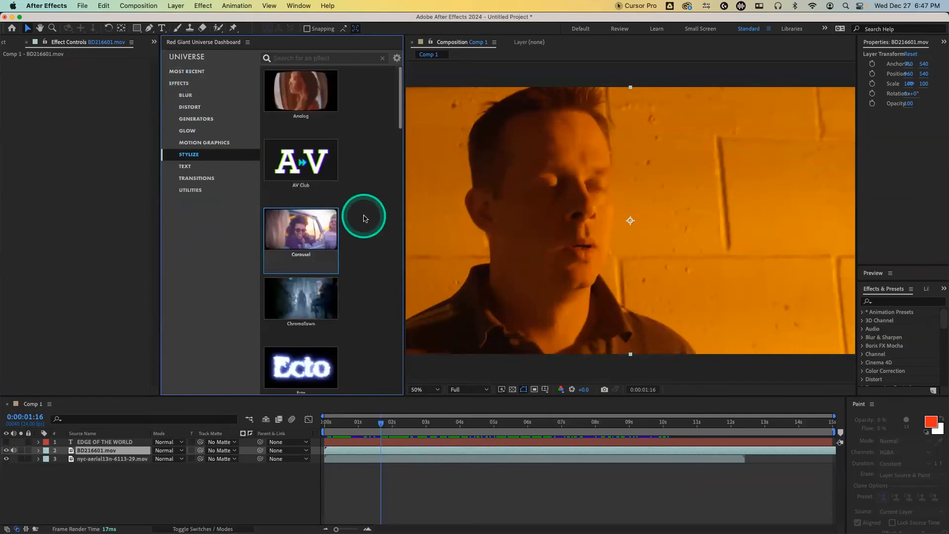
scroll(364, 220, down, 3)
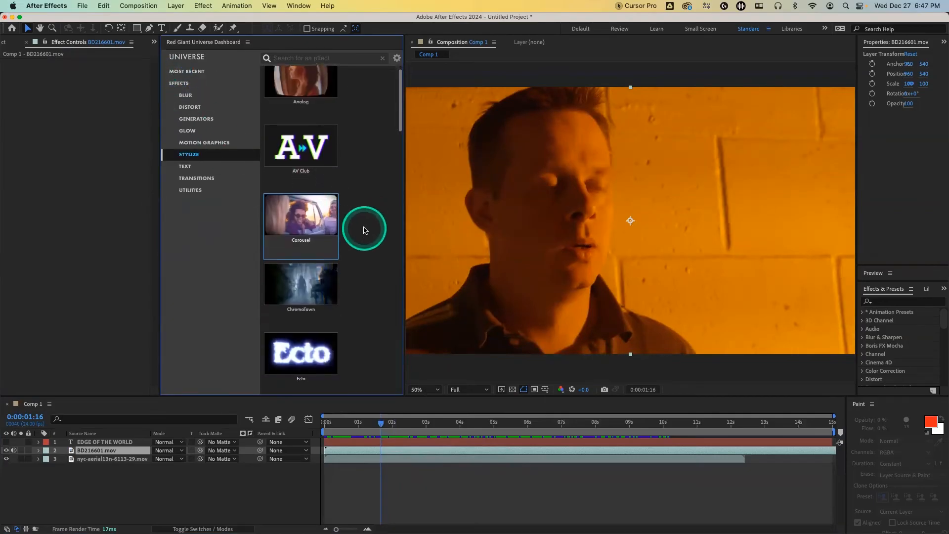
mouse_move(322, 240)
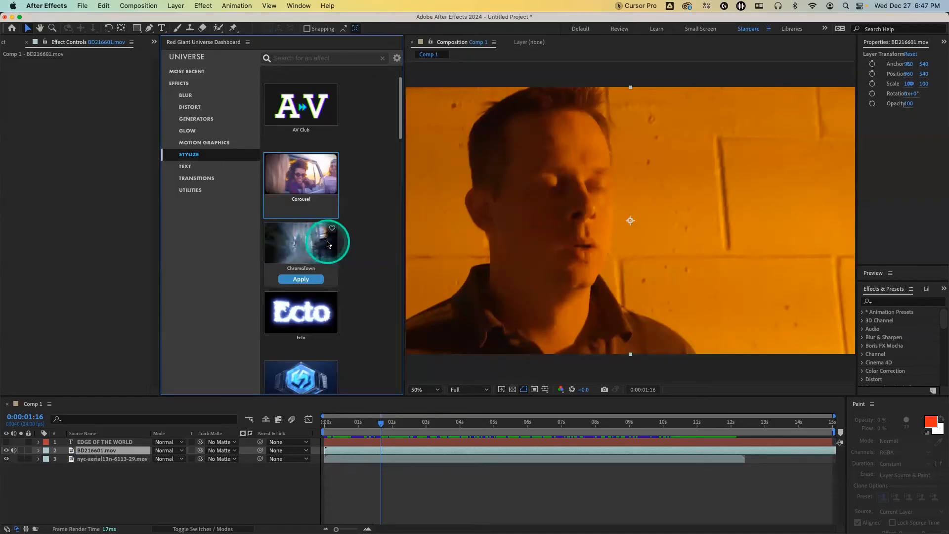
scroll(327, 238, down, 2)
scroll(364, 220, down, 1)
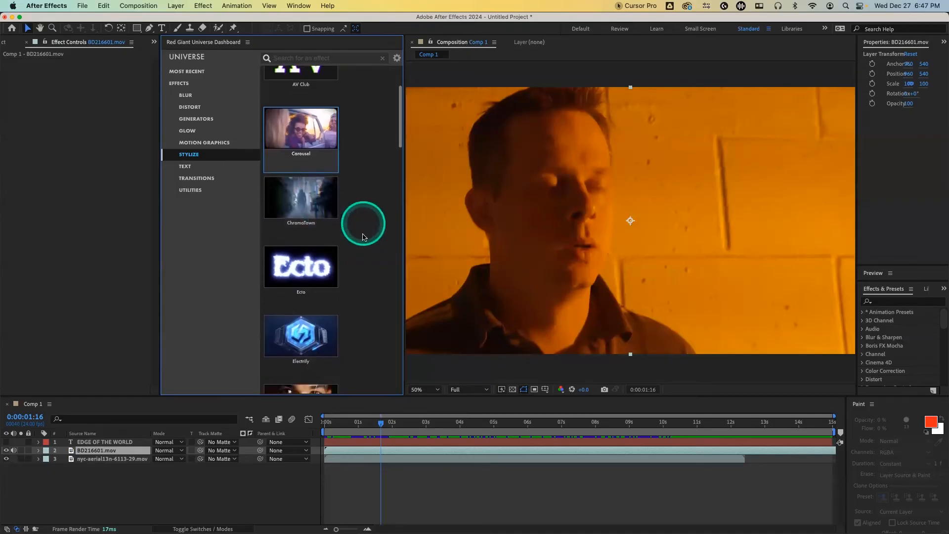
click(6, 450)
click(353, 458)
Open the Electrify effect's presets, then show and select the EDGE OF THE WORLD text layer
click(305, 339)
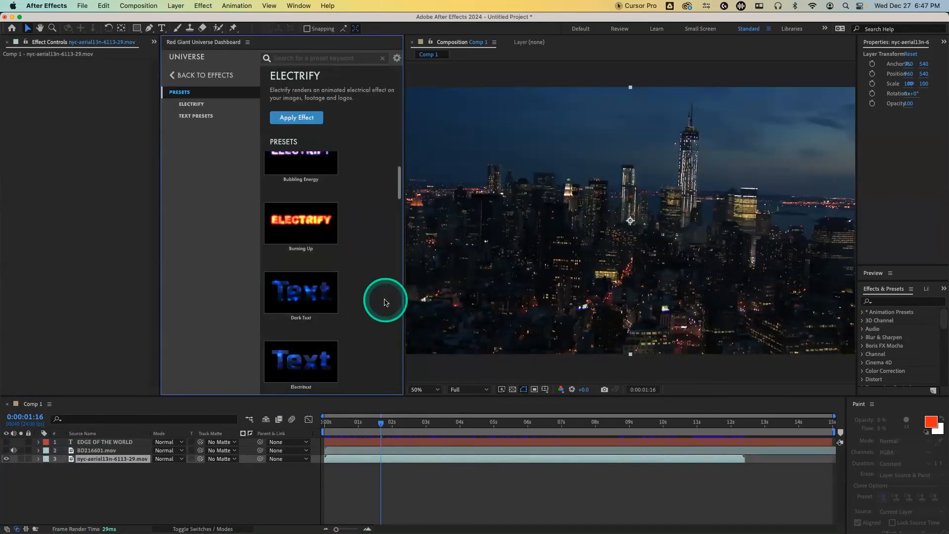
scroll(386, 302, down, 5)
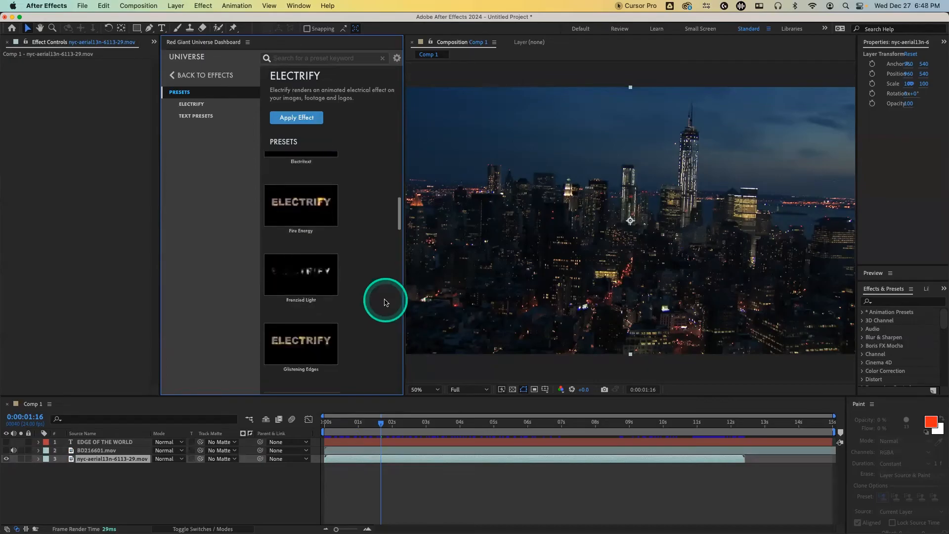
click(7, 443)
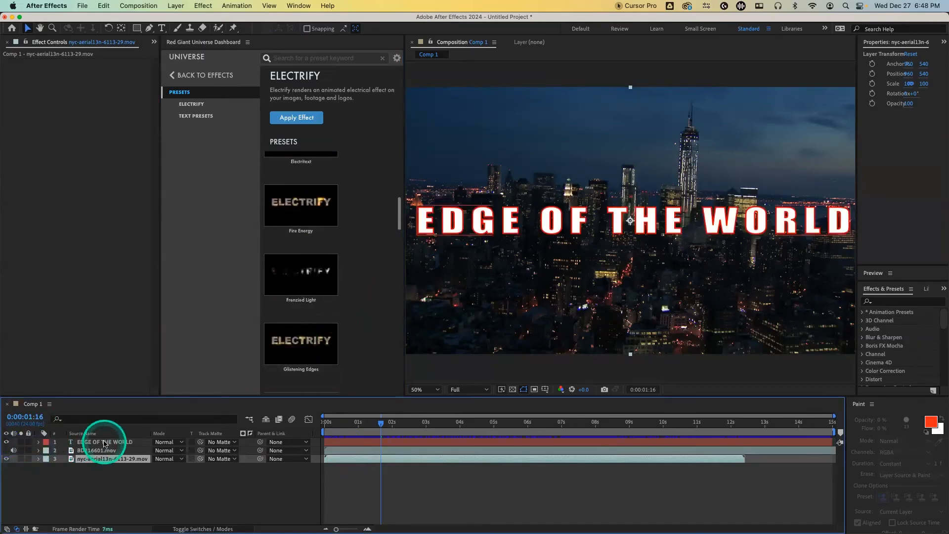
click(96, 441)
Download and apply the Electrify preset Frenzied Light to the EDGE OF THE WORLD text layer and preview the animation
mouse_move(297, 272)
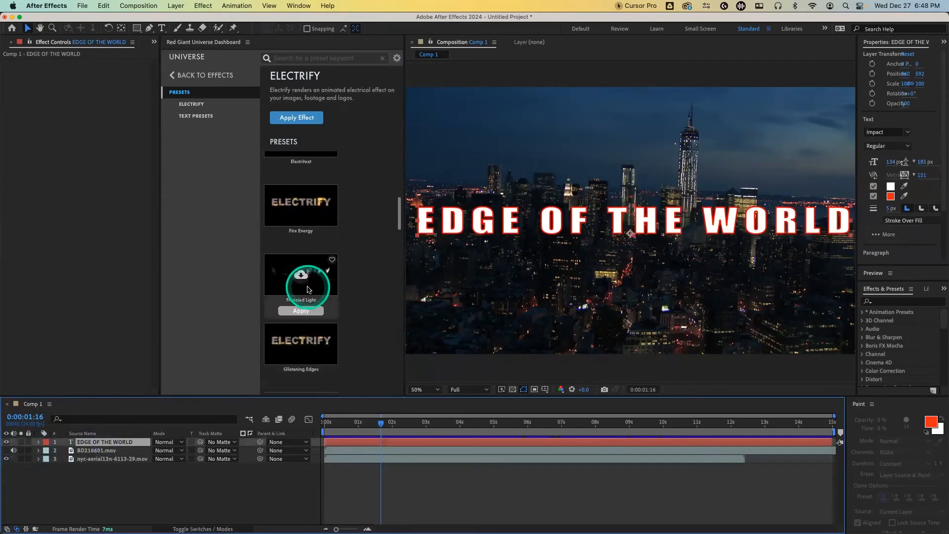
click(311, 312)
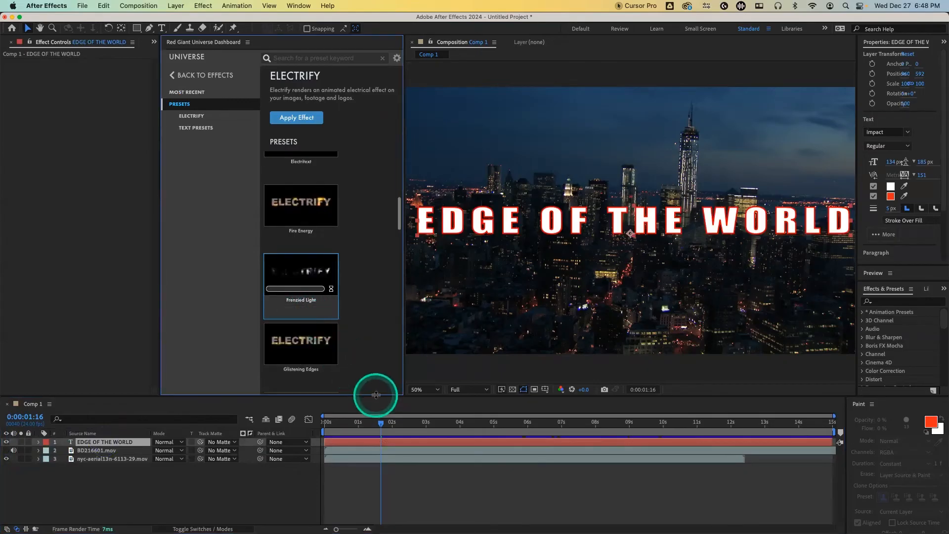
click(374, 426)
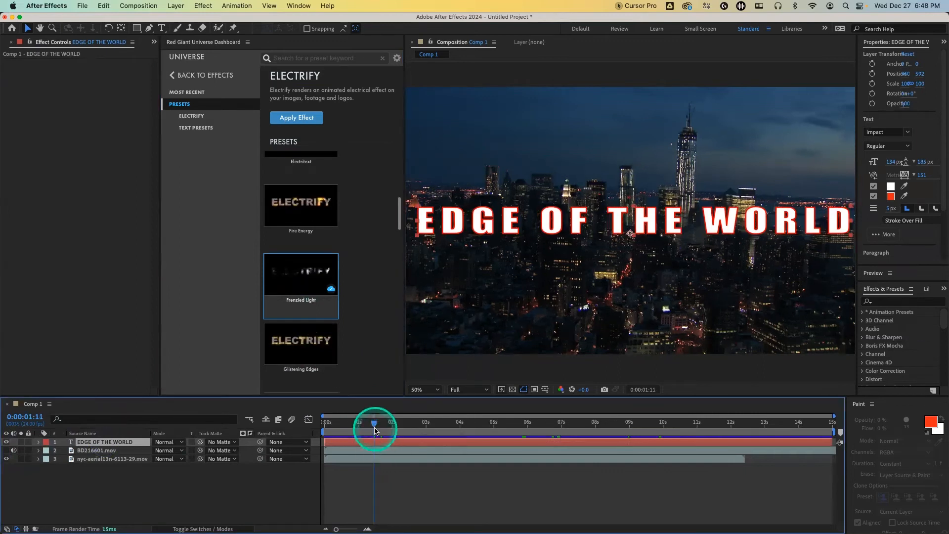
click(303, 312)
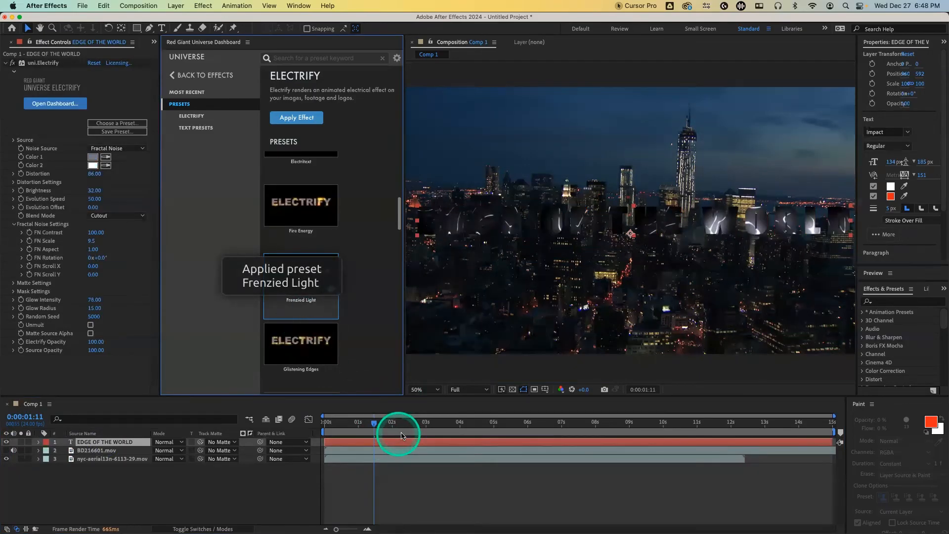
drag(377, 422, 391, 422)
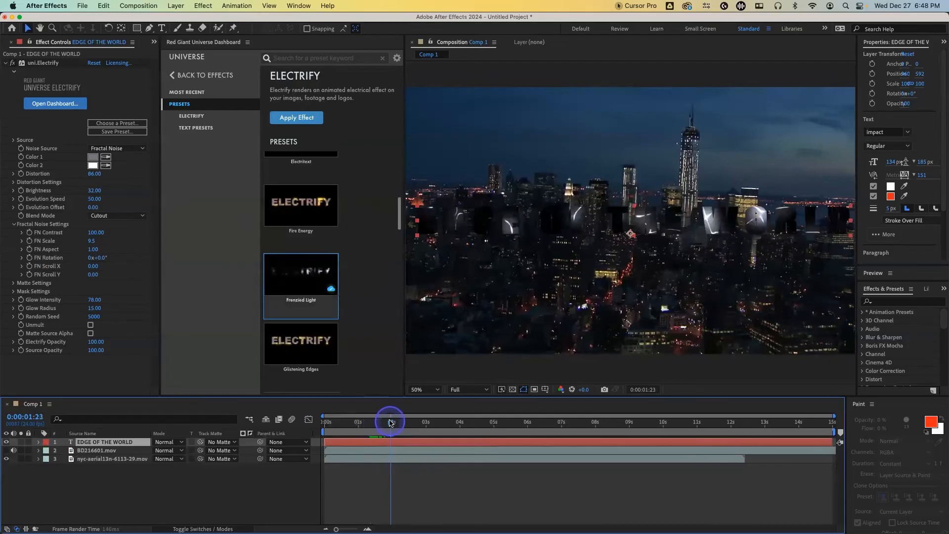
click(407, 423)
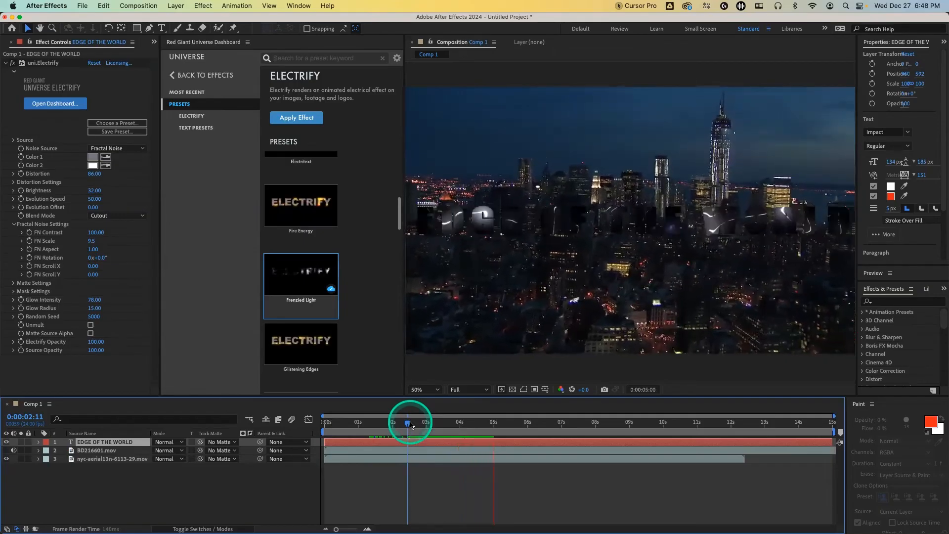
Replace the Electrify effect on the EDGE OF THE WORLD layer with the Power Type preset, with the playhead at 0:00:00:15
click(50, 64)
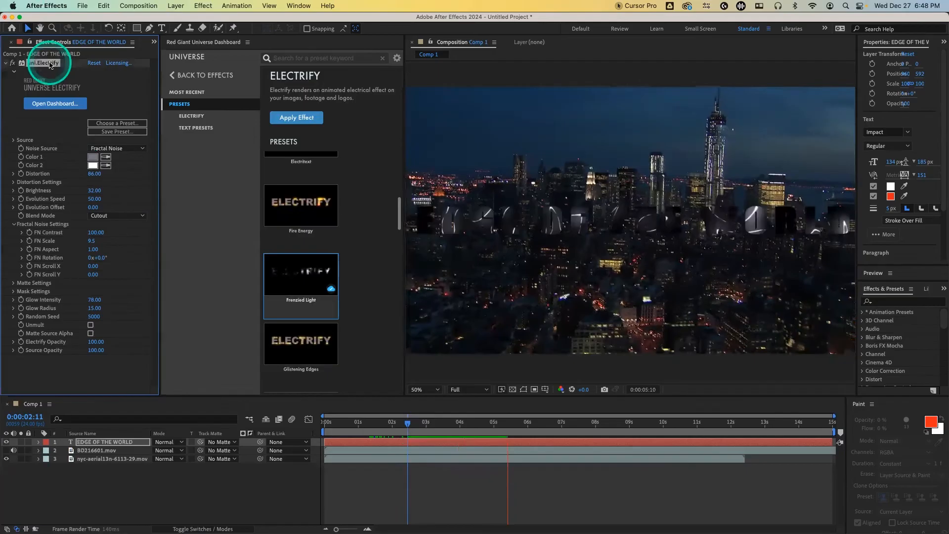
key(Delete)
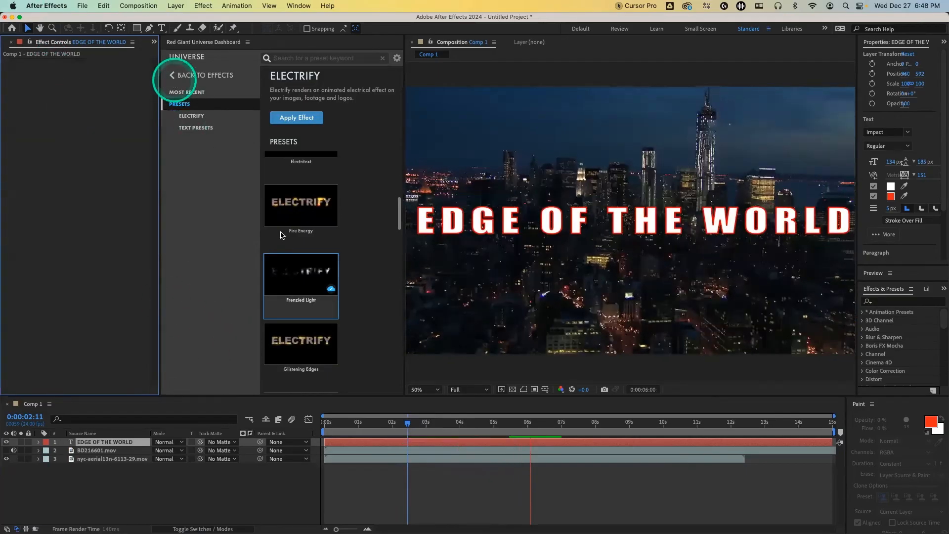
scroll(287, 239, down, 4)
scroll(287, 241, down, 1)
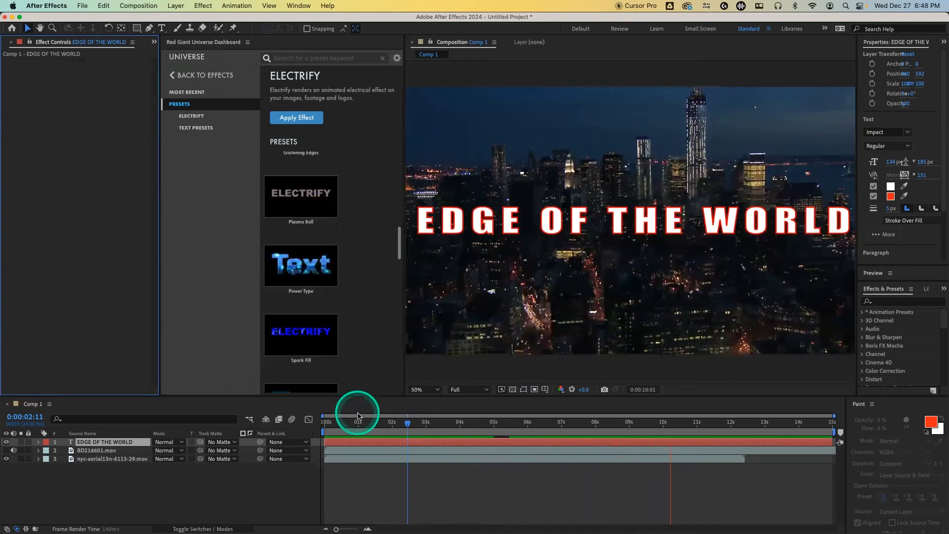
click(346, 423)
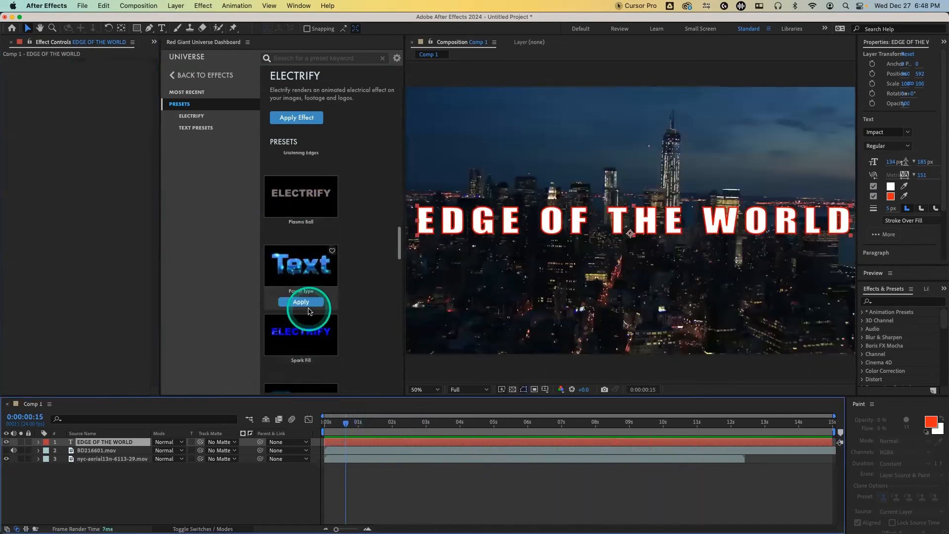
click(300, 302)
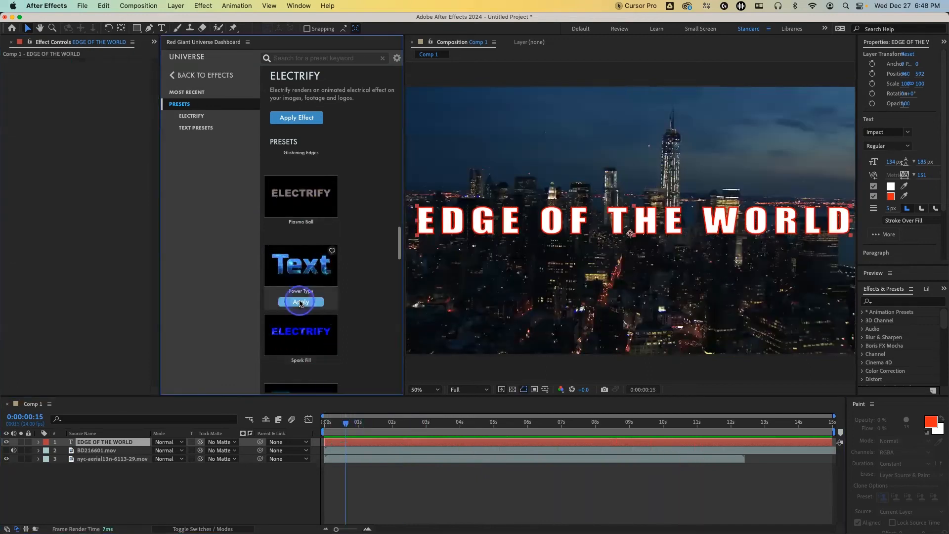
Play back the electrified EDGE OF THE WORLD title over the city footage and stop the preview
click(388, 409)
key(space)
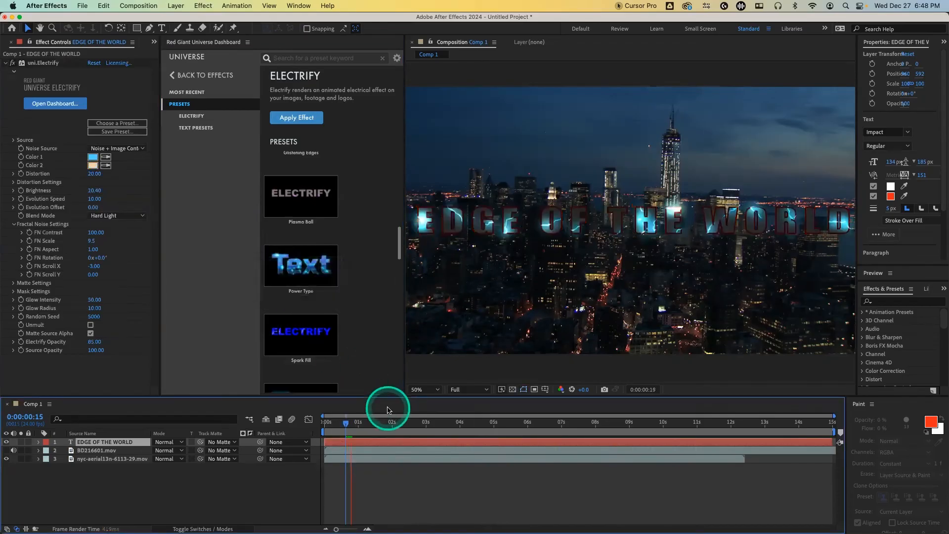
key(space)
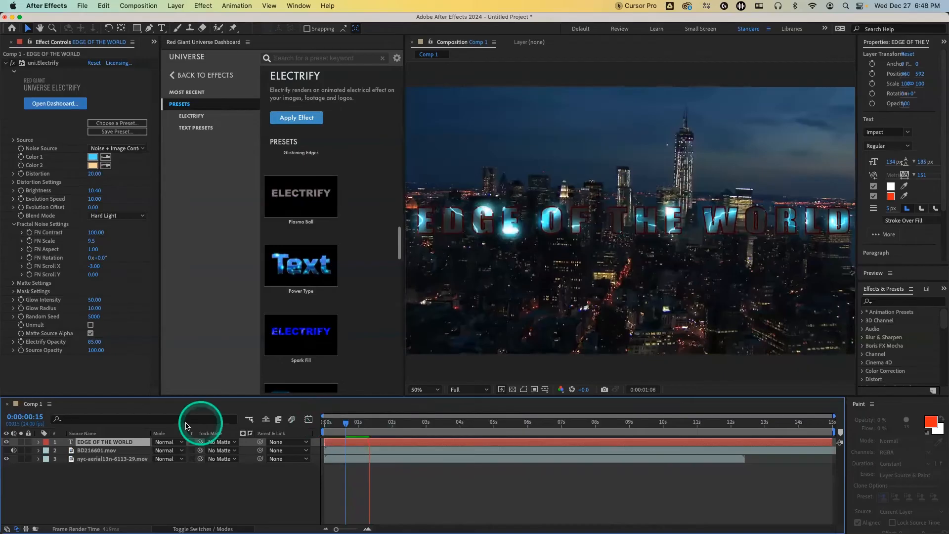
Remove the Electrify effect from the EDGE OF THE WORLD layer and browse the Electrify presets to Green Electricity
click(43, 63)
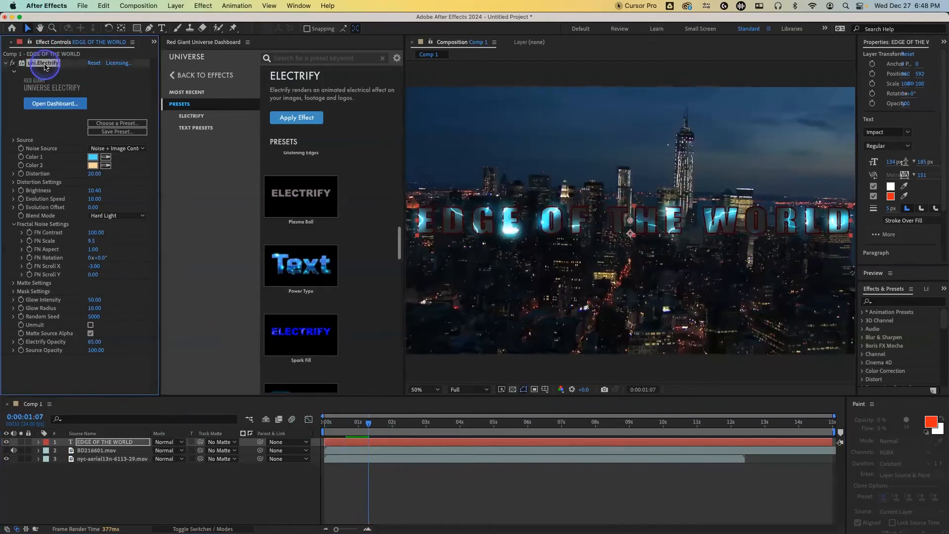
key(Delete)
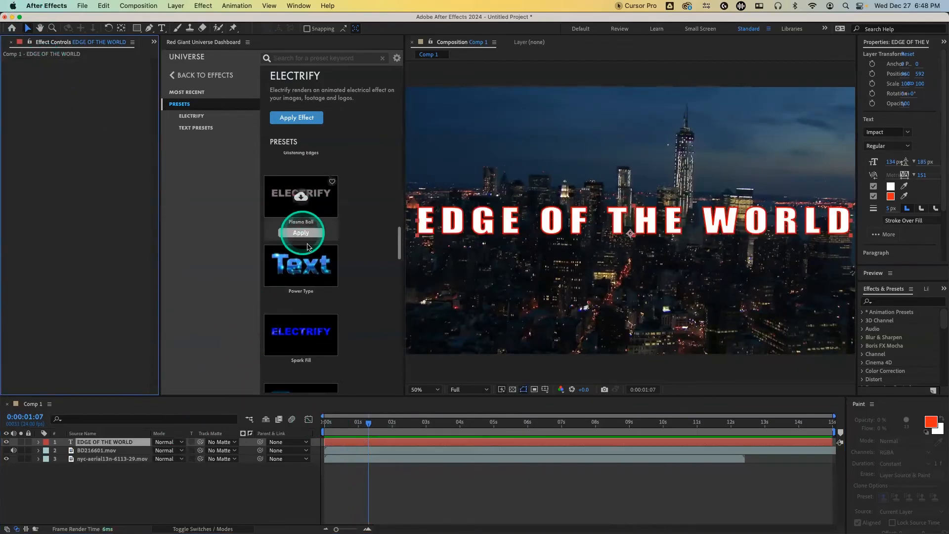
scroll(308, 247, down, 4)
scroll(309, 253, down, 2)
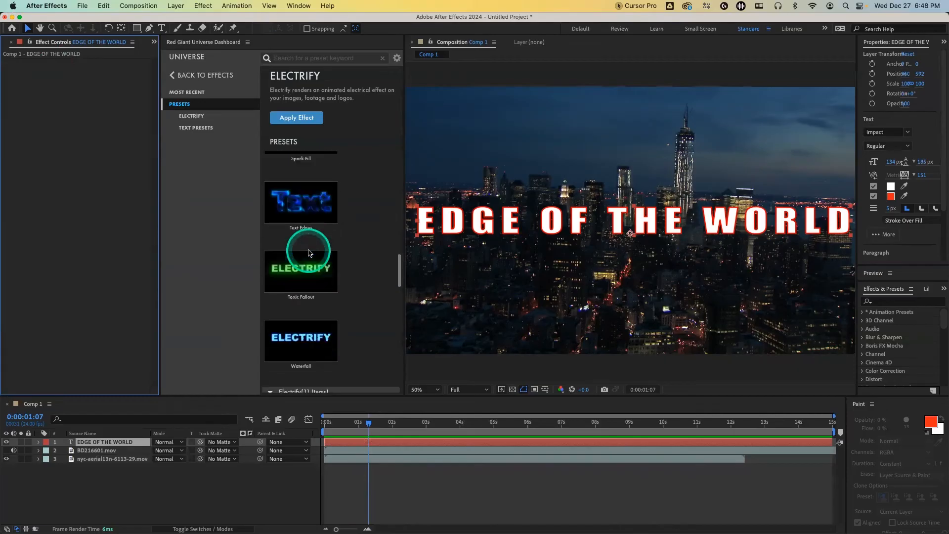
scroll(309, 253, down, 5)
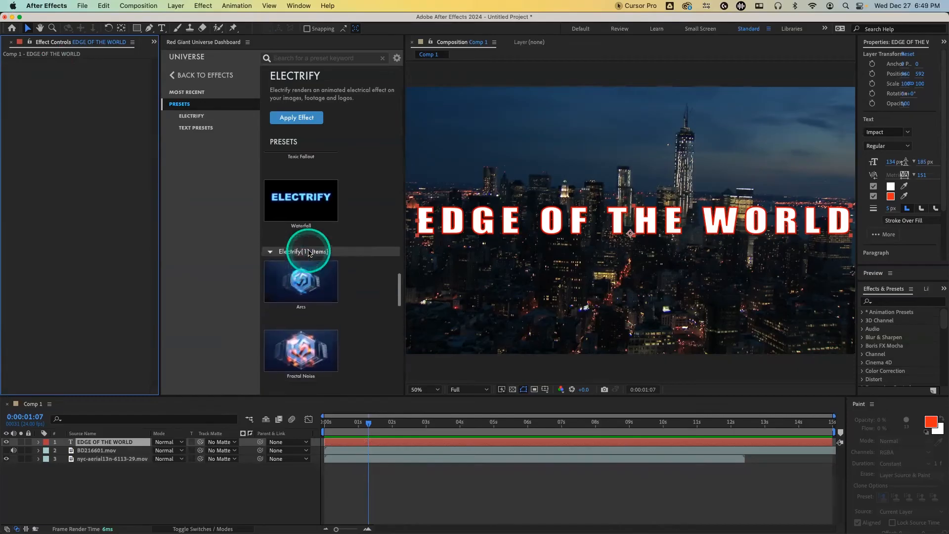
scroll(309, 253, down, 2)
mouse_move(279, 341)
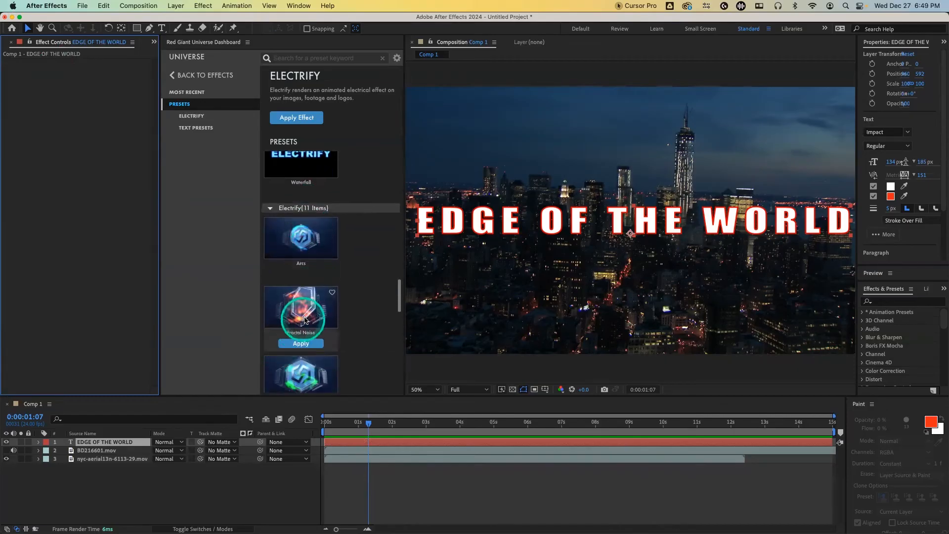
scroll(306, 340, down, 2)
mouse_move(280, 375)
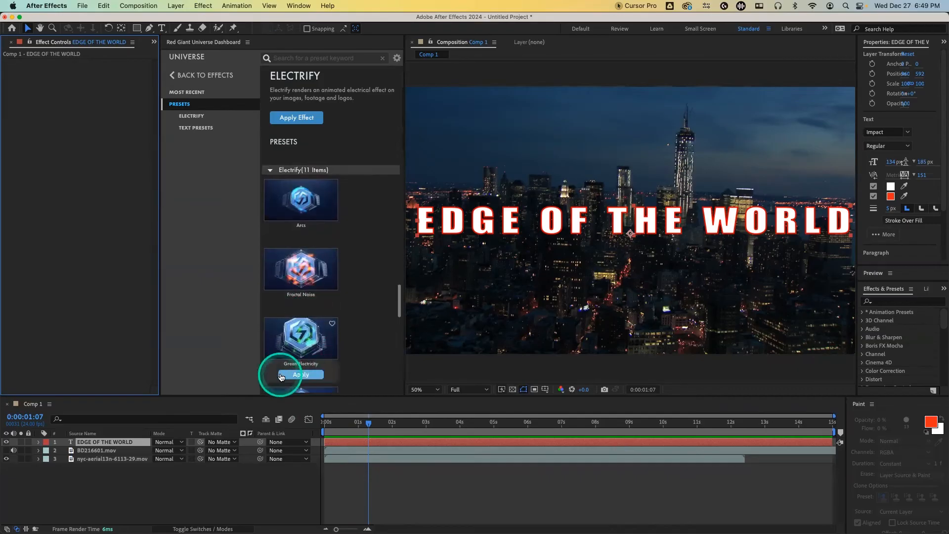
Apply the Green Electricity preset to the nyc-aerial13n-6113-29.mov layer and preview it from 0:00:00:23
click(98, 459)
click(310, 375)
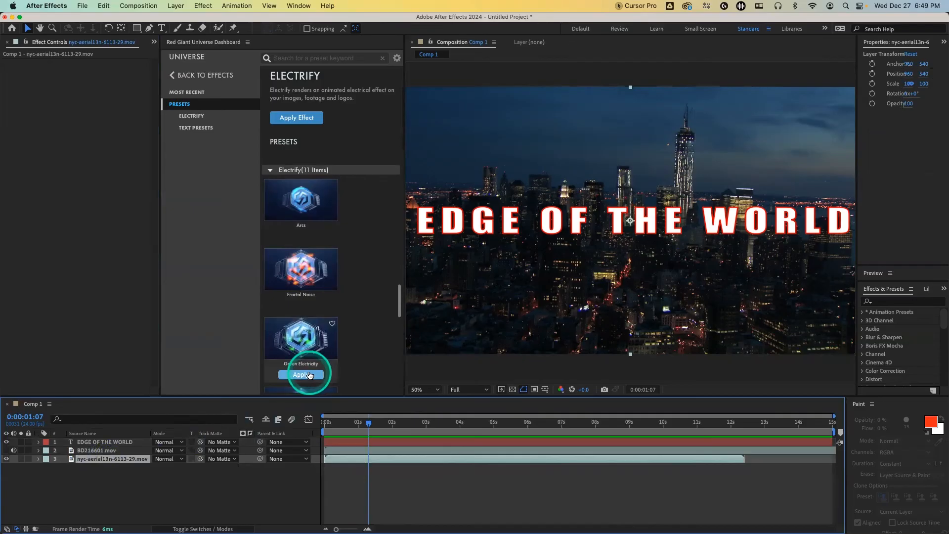
drag(385, 423, 358, 430)
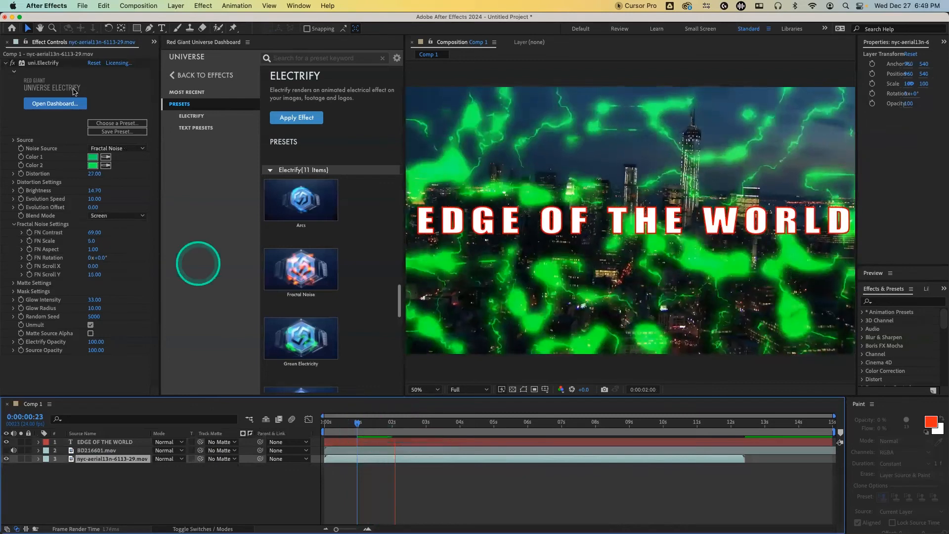
Remove the Electrify effect from the nyc-aerial13n-6113-29.mov layer and return to the Stylize effects, browsing to Glo Fi II
click(57, 63)
key(Delete)
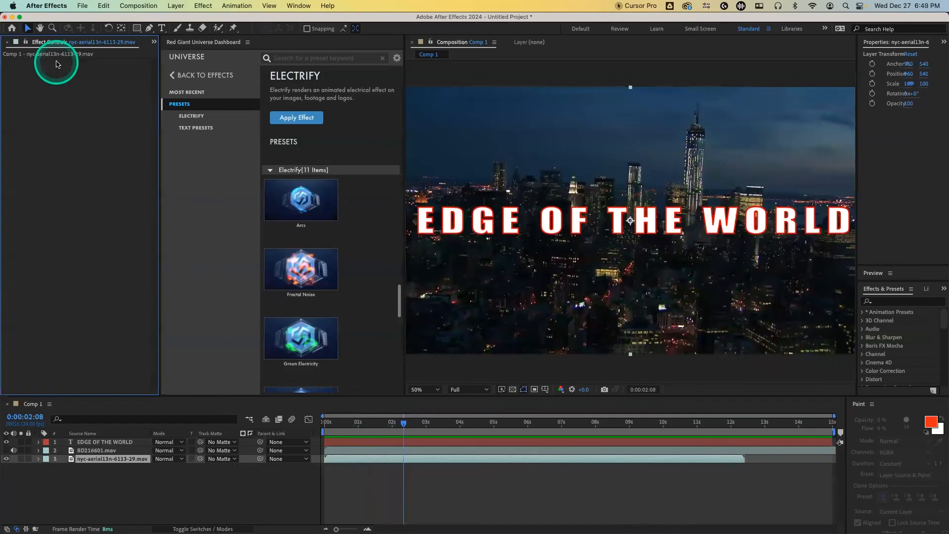
click(176, 74)
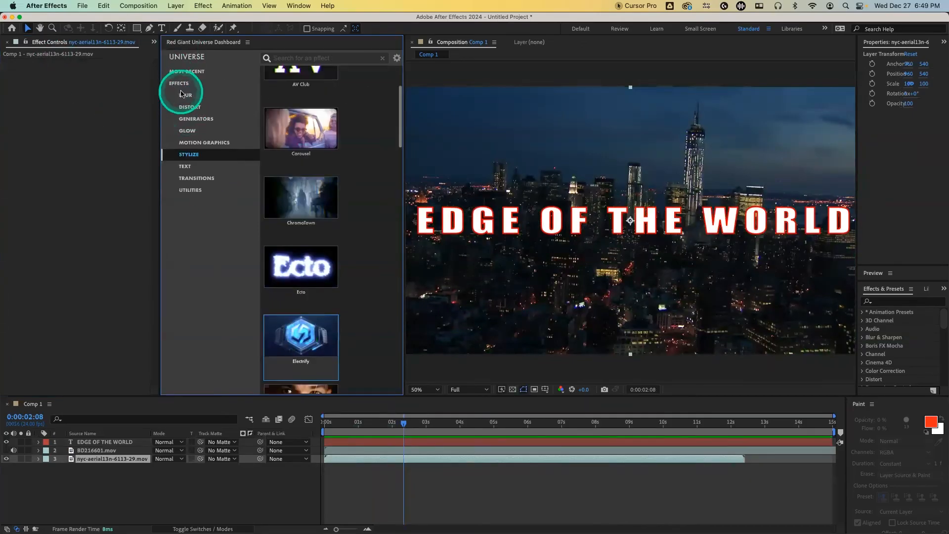
scroll(277, 225, down, 1)
scroll(292, 241, down, 5)
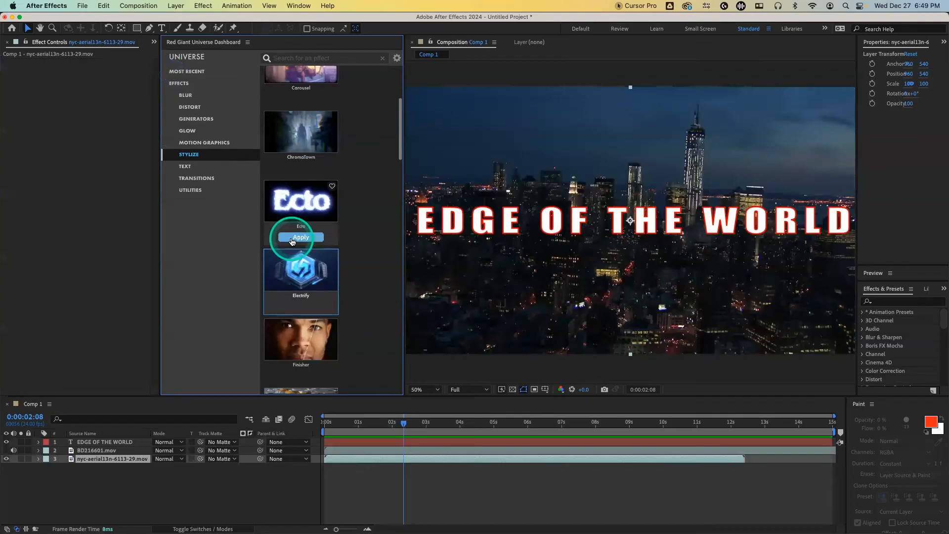
mouse_move(310, 334)
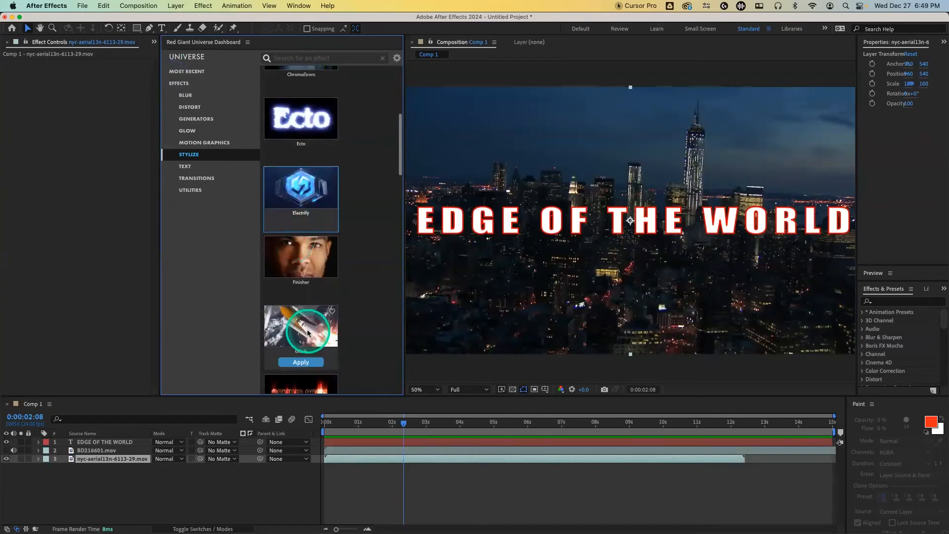
scroll(310, 334, down, 3)
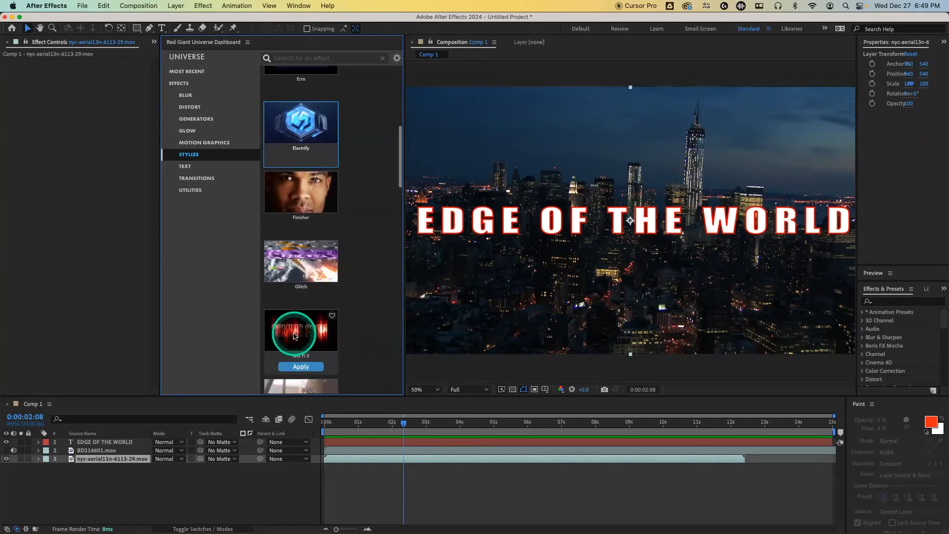
Apply the Glo Fi II preset H Epic to the EDGE OF THE WORLD text layer and scrub the glow to 0:00:04:09
click(108, 442)
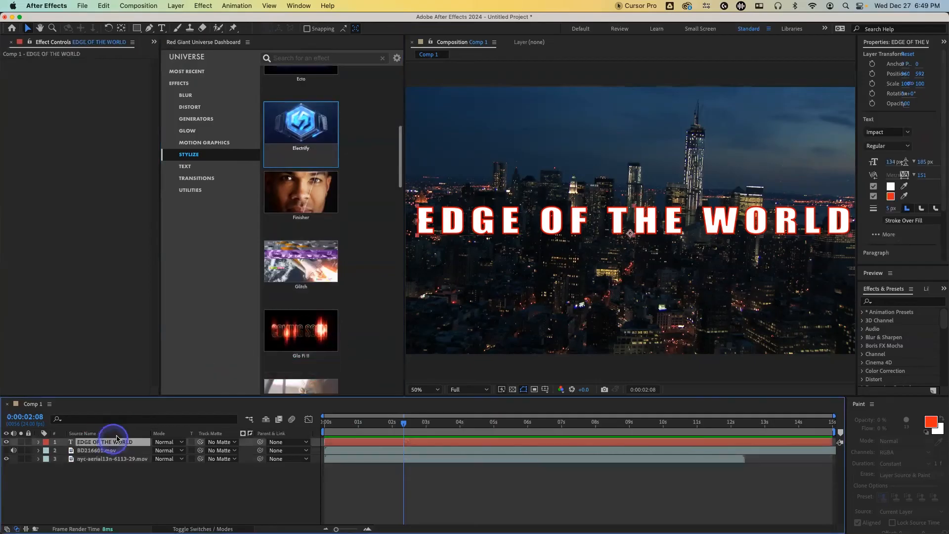
click(314, 335)
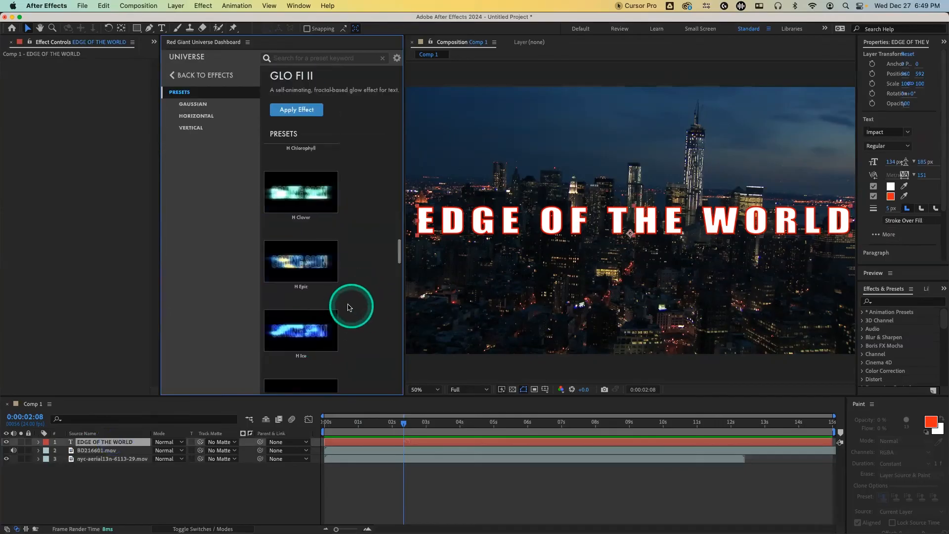
mouse_move(313, 278)
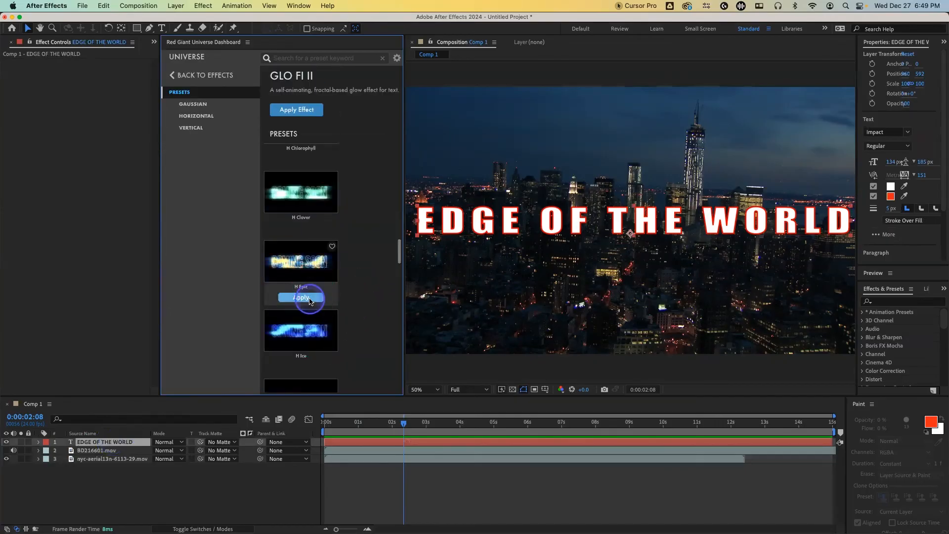
click(310, 299)
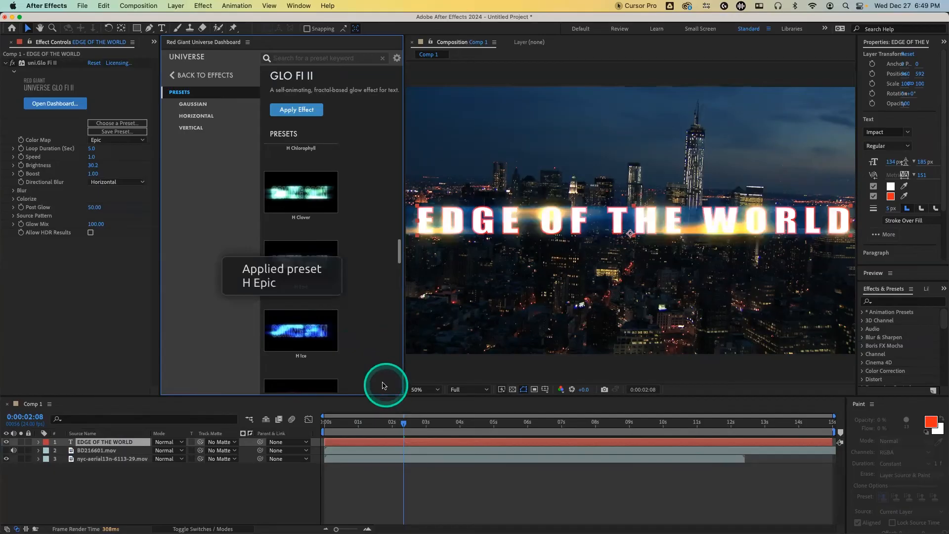
click(399, 422)
drag(439, 422, 473, 422)
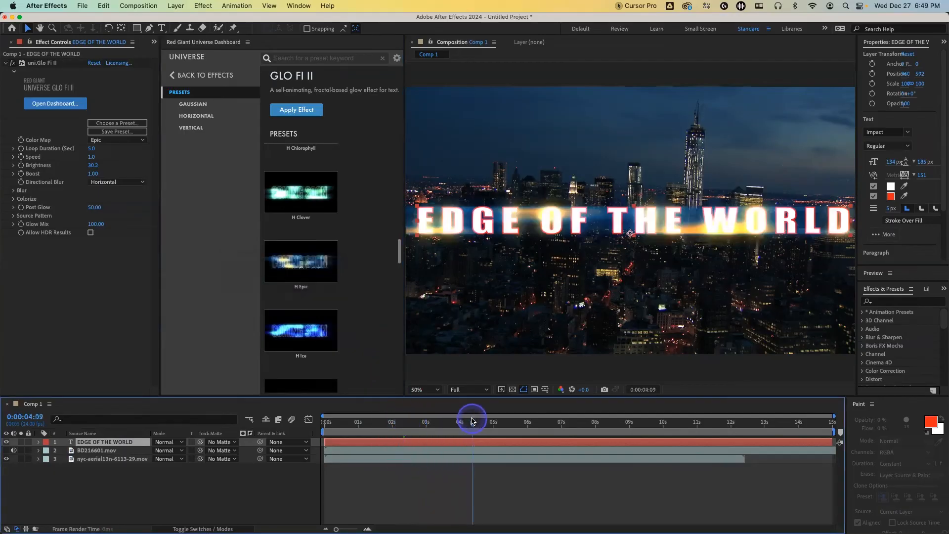
Remove the Glo Fi II effect from the EDGE OF THE WORLD layer and return to the Stylize effects list
click(39, 63)
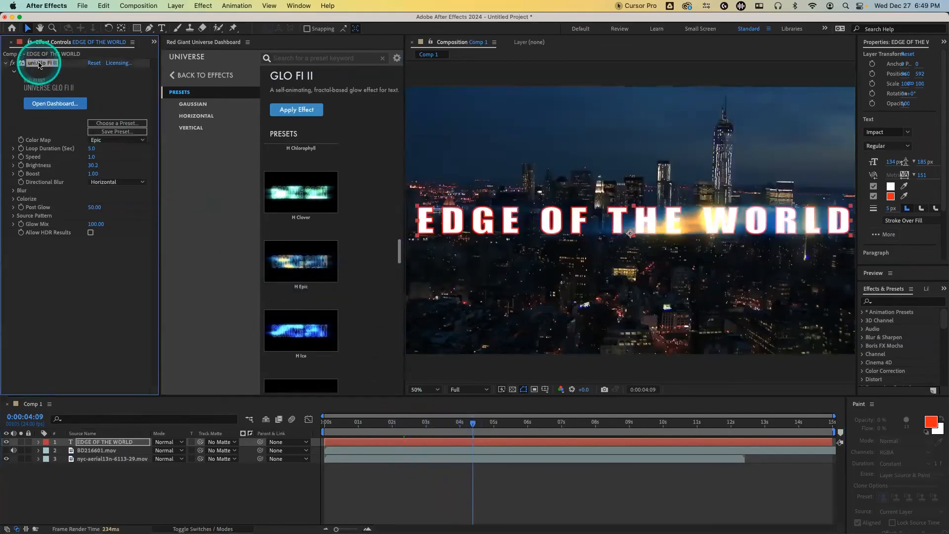
key(Delete)
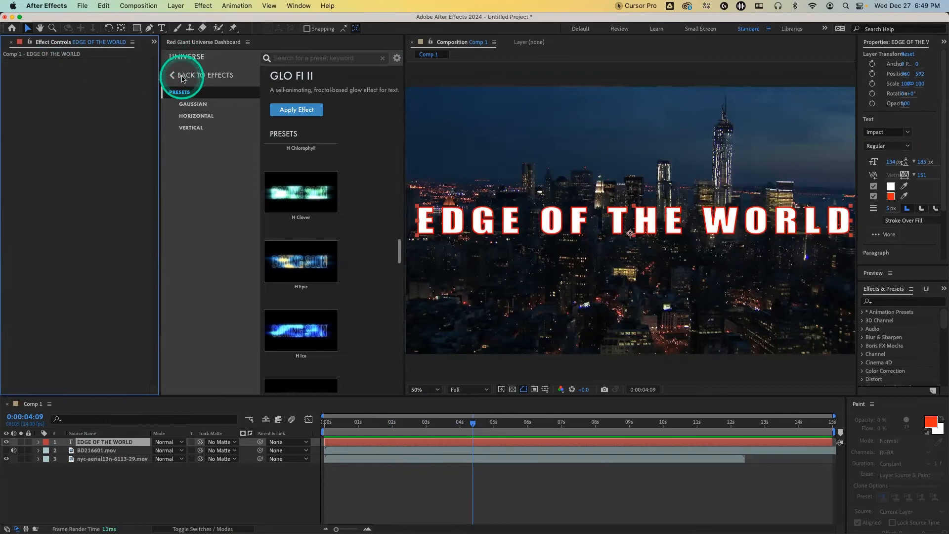
click(182, 77)
mouse_move(307, 252)
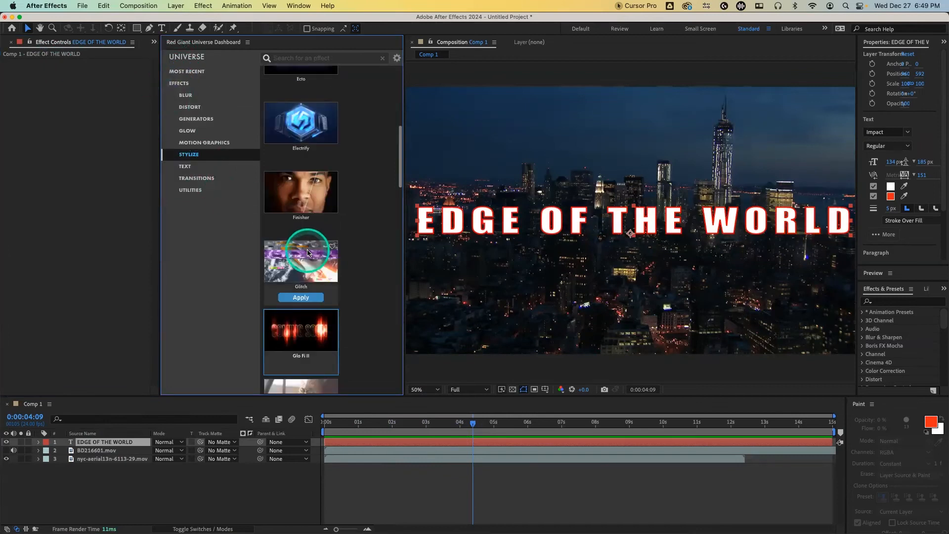
scroll(307, 253, down, 3)
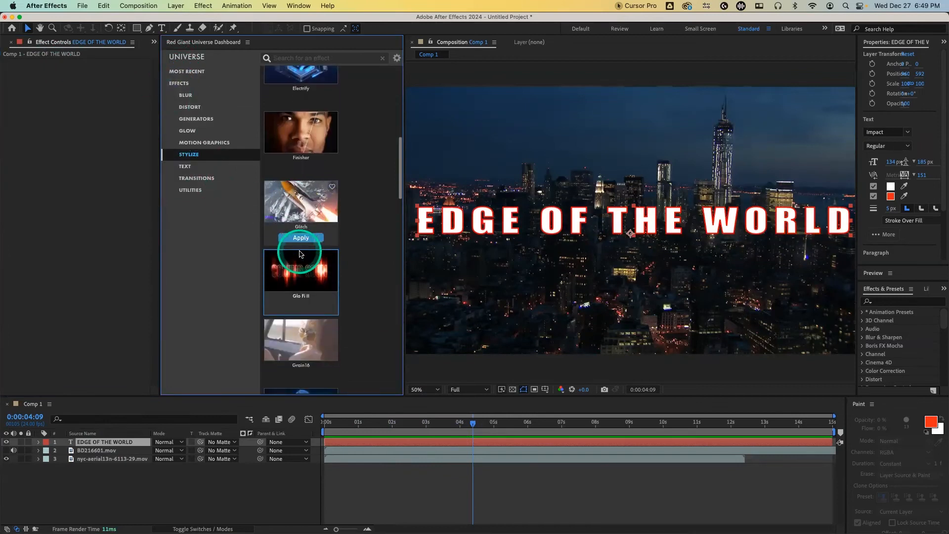
Make the BD216601.mov layer visible and browse the Stylize effects to Holomatrix II
click(6, 450)
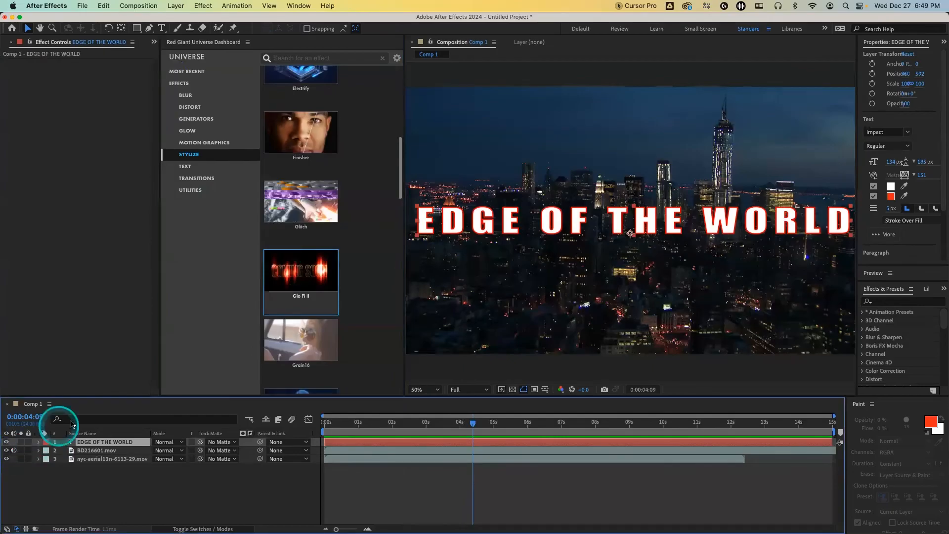
scroll(316, 277, down, 1)
mouse_move(299, 275)
scroll(301, 284, down, 1)
mouse_move(306, 310)
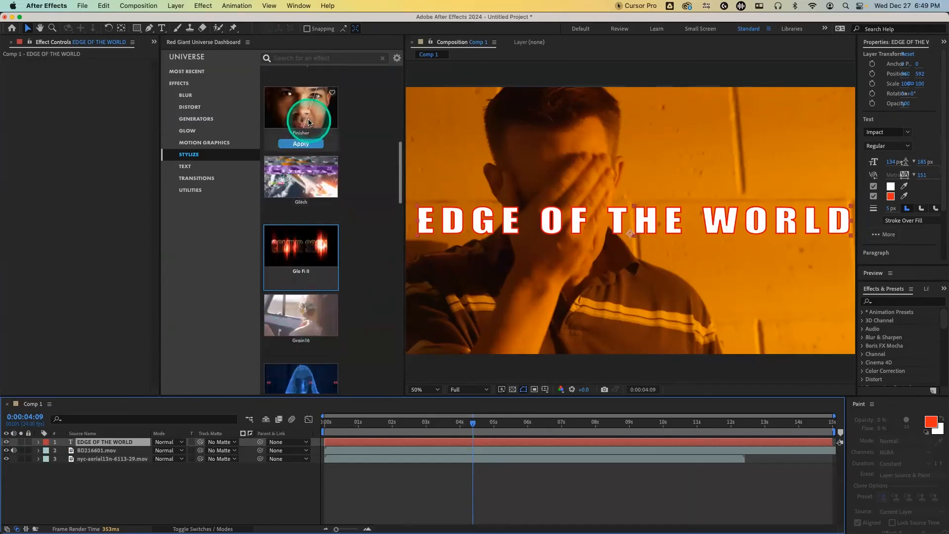
mouse_move(330, 276)
mouse_move(328, 296)
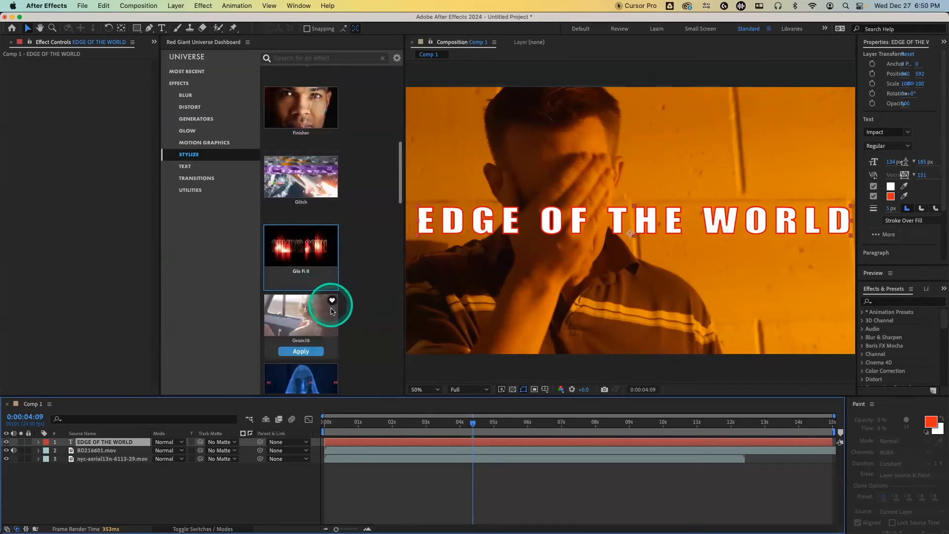
scroll(333, 307, down, 3)
scroll(331, 309, down, 3)
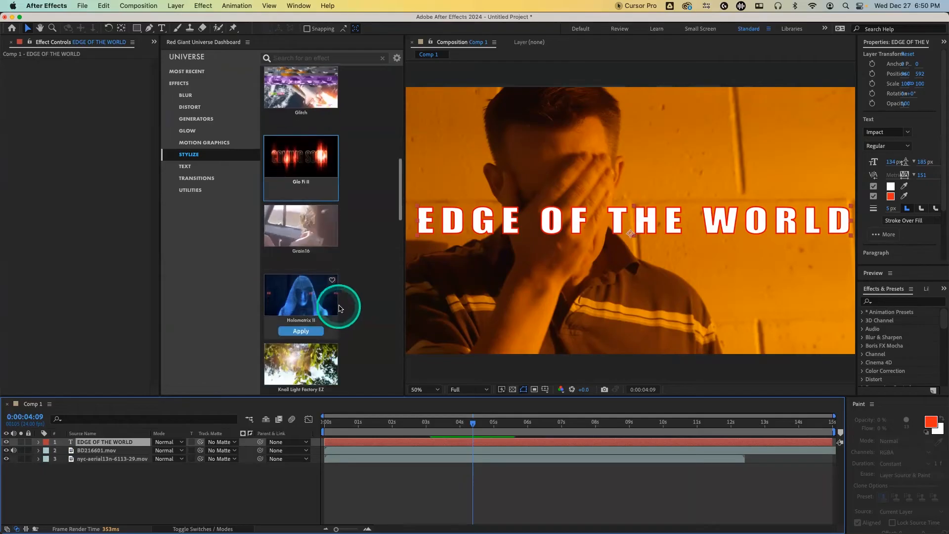
Move the playhead to 0:00:02:06 and hide the EDGE OF THE WORLD text layer
drag(429, 415, 401, 428)
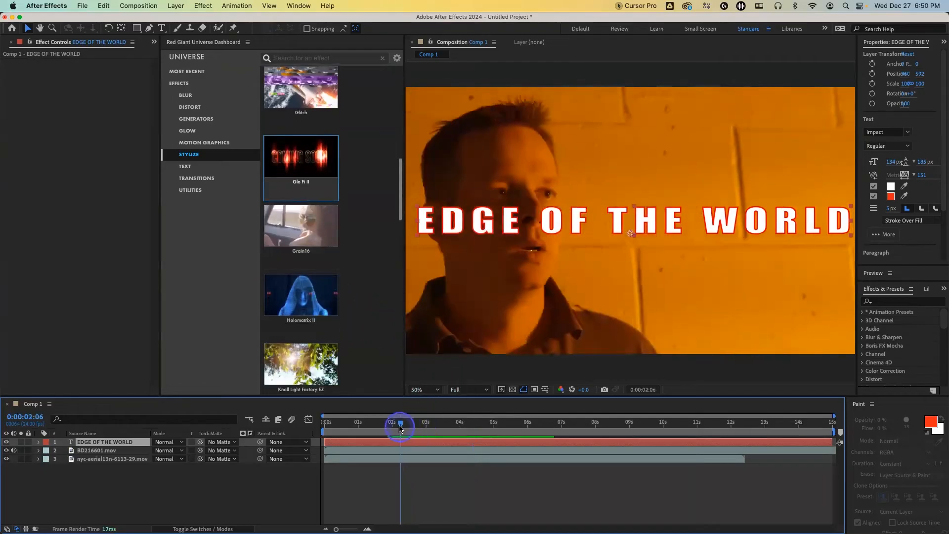
click(6, 442)
Try the Holomatrix II effect on the hidden EDGE OF THE WORLD layer and undo it
mouse_move(324, 304)
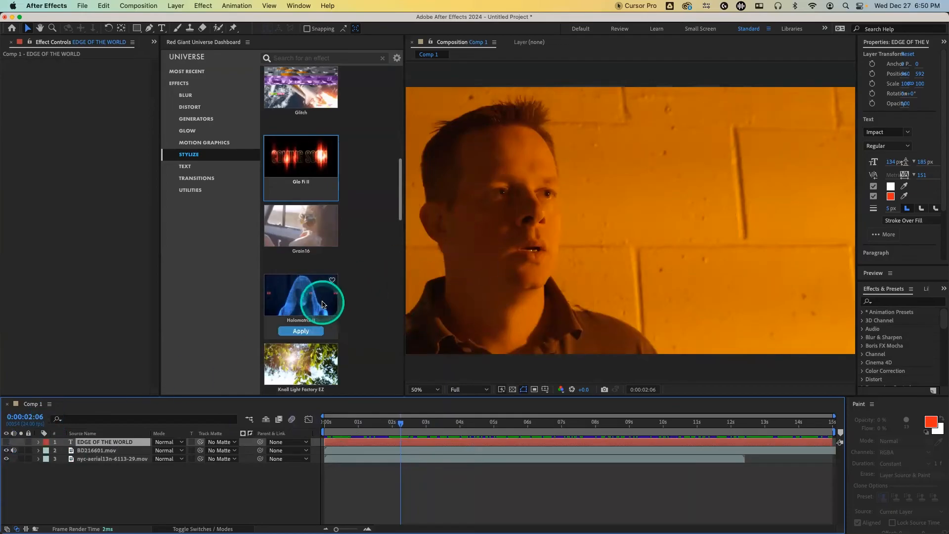
click(305, 331)
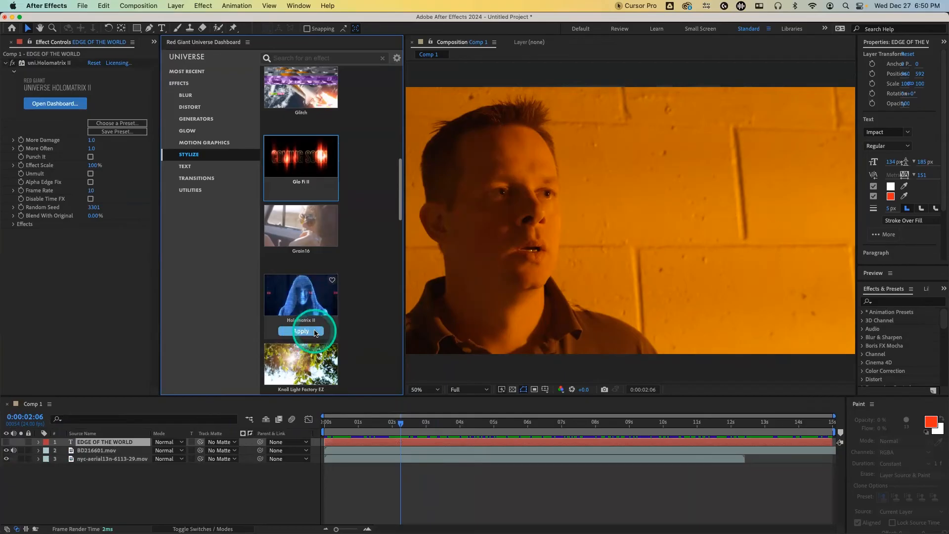
scroll(302, 359, up, 10)
click(295, 404)
key(super+z)
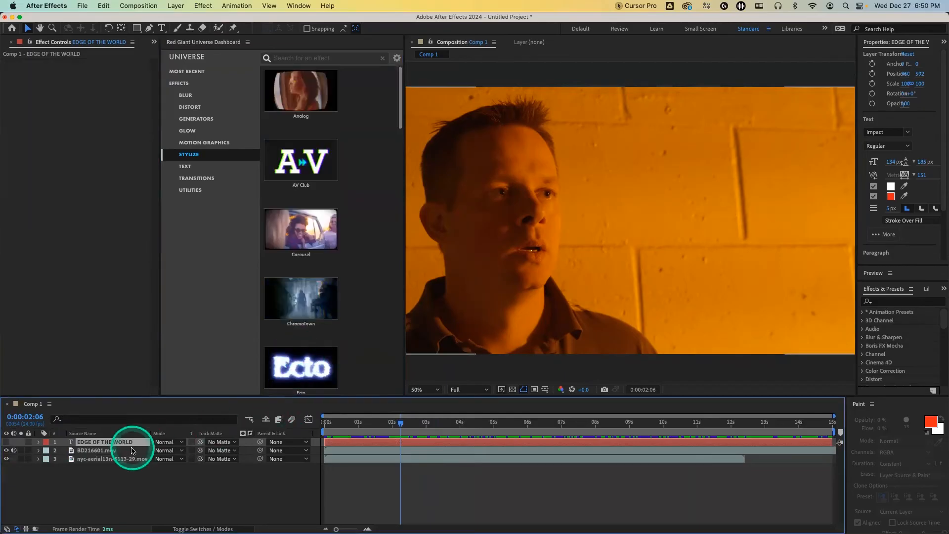
Apply the Holomatrix II effect to the BD216601.mov layer and preview the hologram look from about 0:00:02:06
click(123, 451)
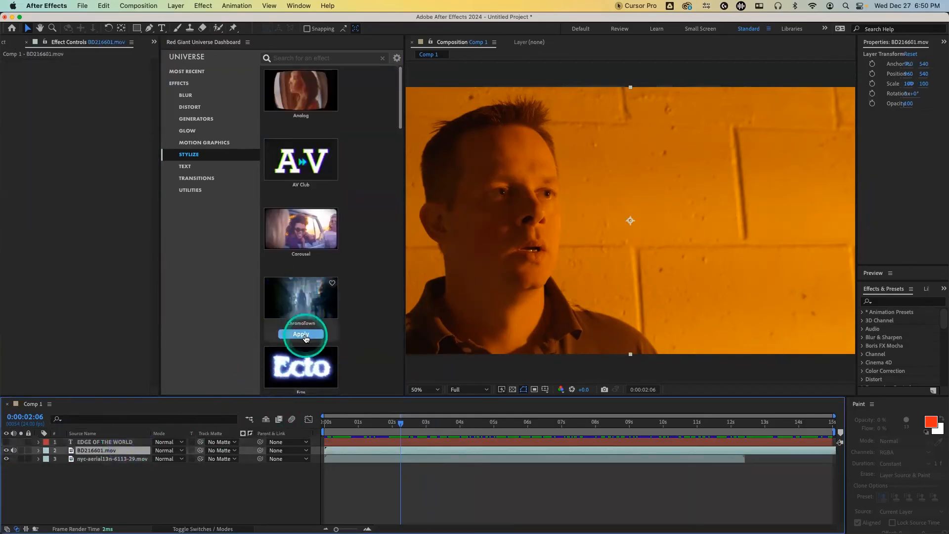
scroll(307, 341, down, 3)
scroll(307, 341, down, 15)
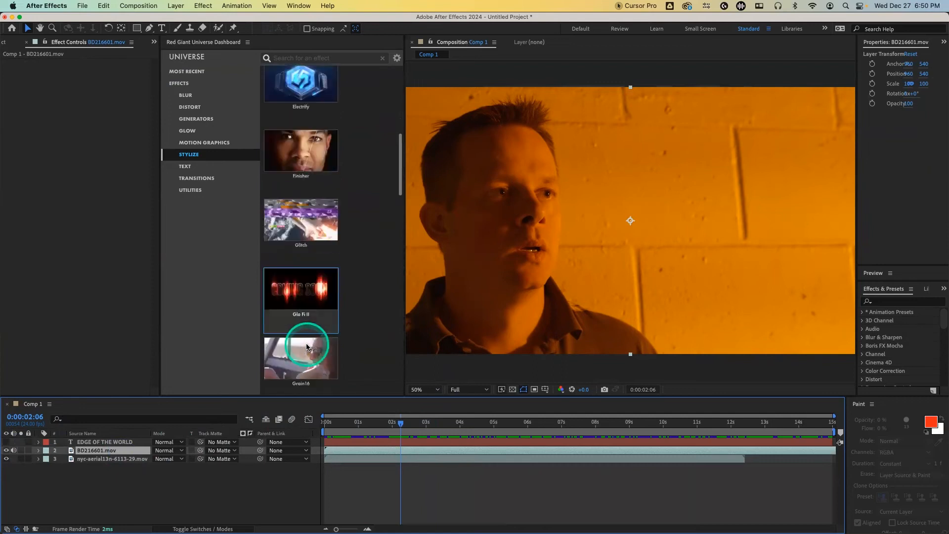
mouse_move(307, 346)
click(302, 385)
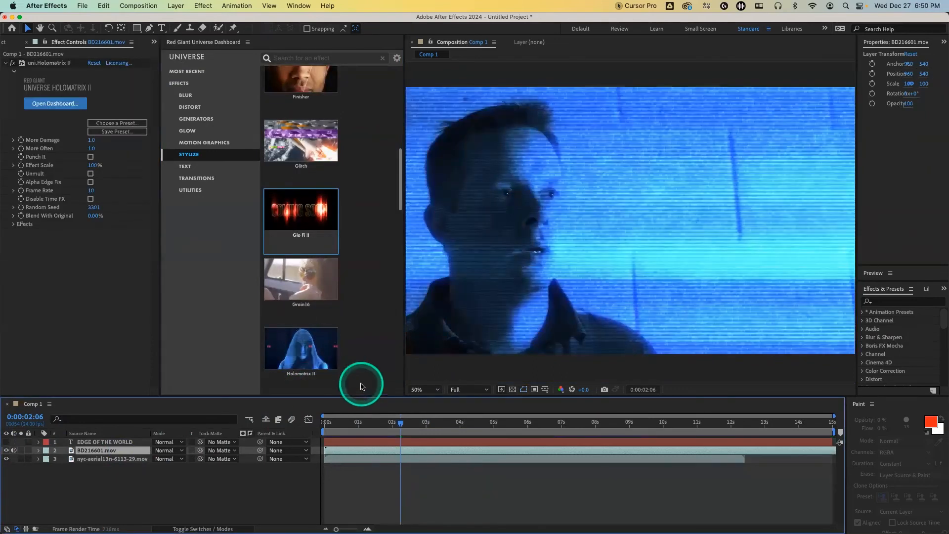
scroll(361, 387, up, 15)
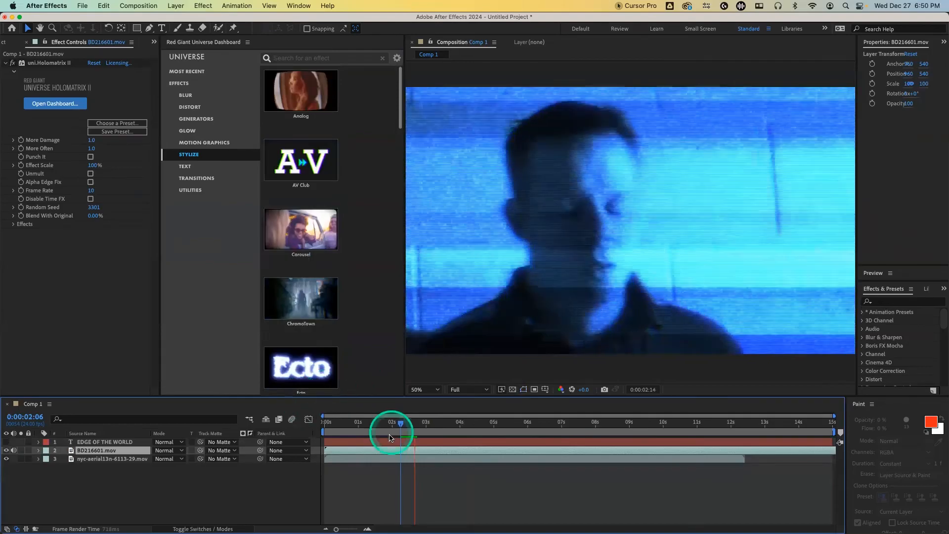
click(402, 423)
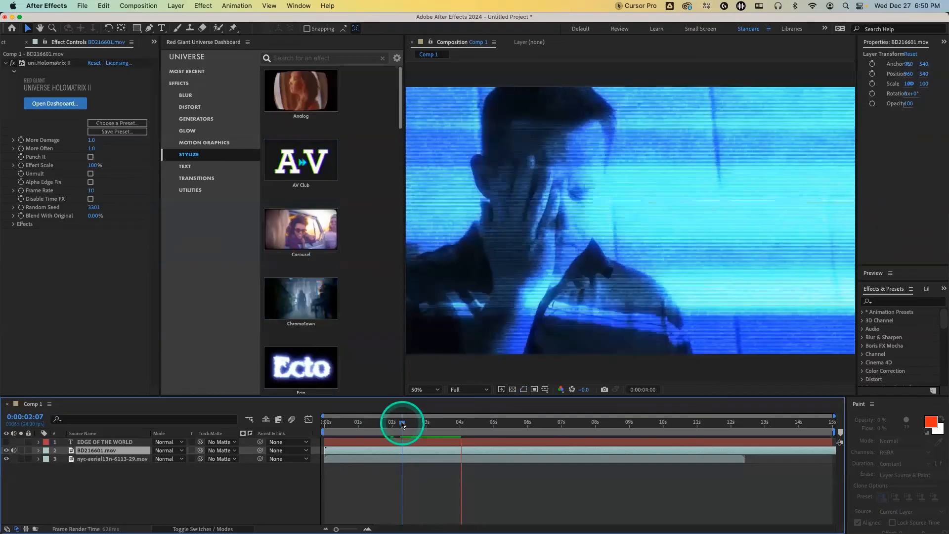
Stop the preview and open the preset library for the Holomatrix II effect on the BD216601.mov layer
key(space)
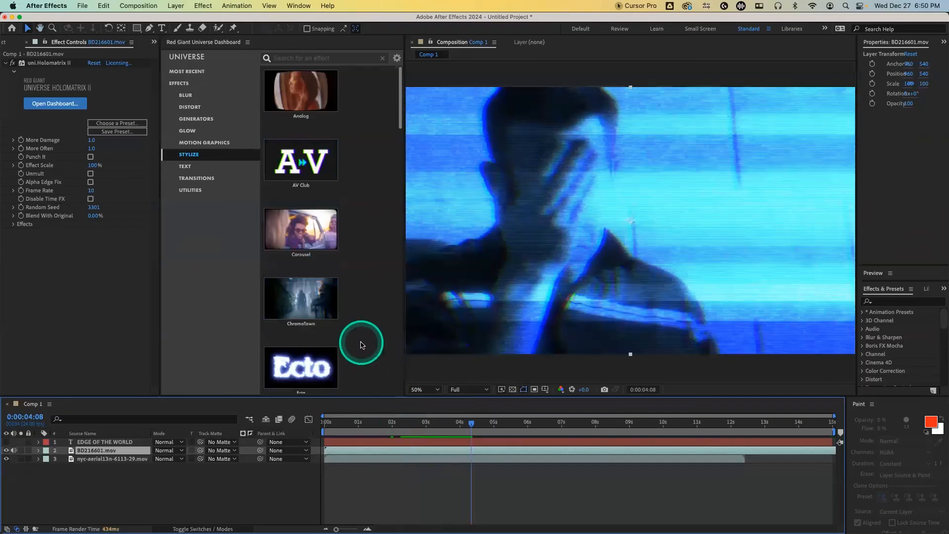
scroll(361, 345, down, 5)
scroll(361, 344, down, 3)
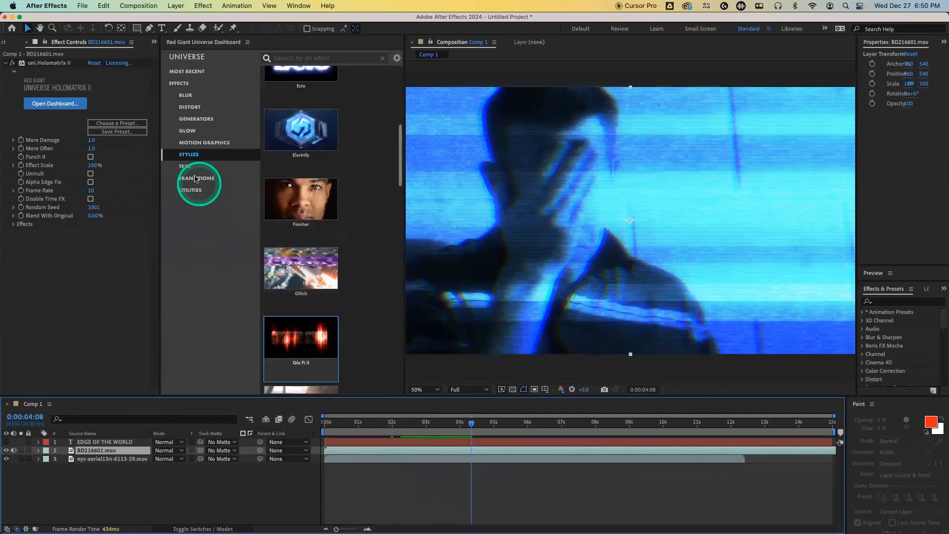
click(126, 127)
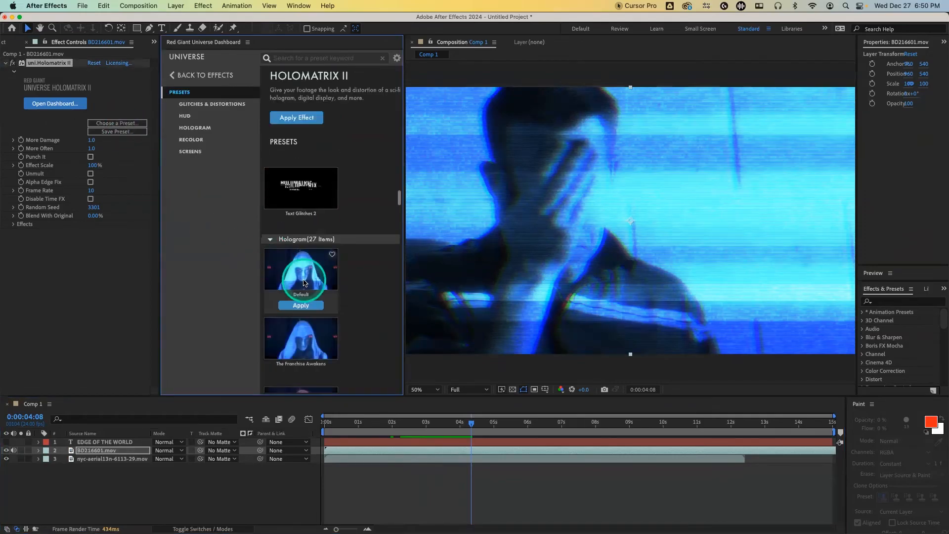
Apply the Promethe-esque hologram preset to the BD216601.mov layer and check the look at 0:00:03:22
scroll(344, 292, down, 5)
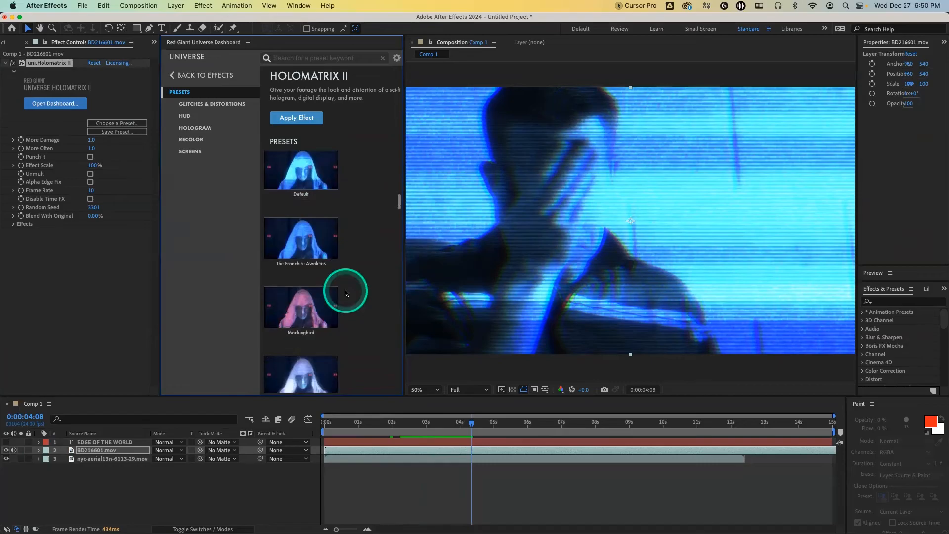
scroll(364, 292, down, 2)
mouse_move(317, 263)
scroll(319, 269, down, 3)
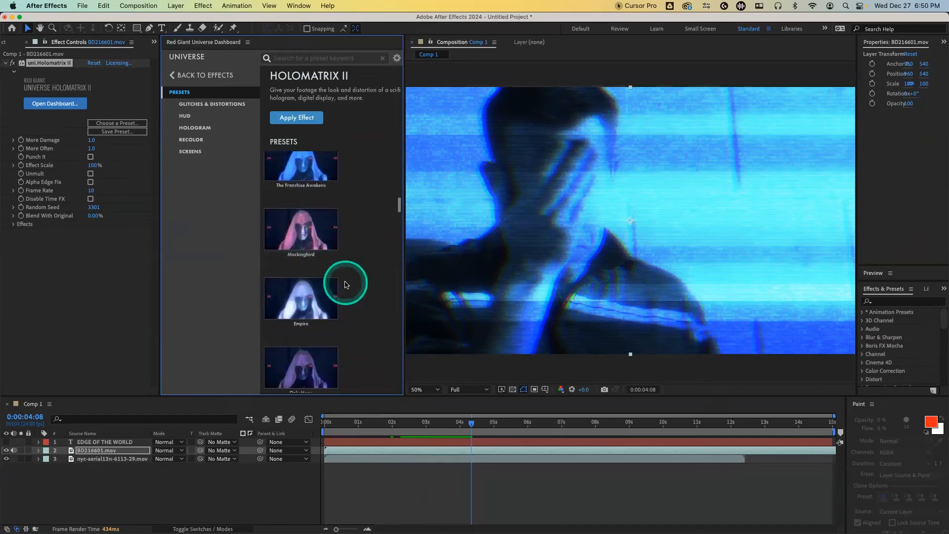
scroll(346, 281, down, 3)
scroll(328, 275, down, 3)
scroll(326, 285, down, 4)
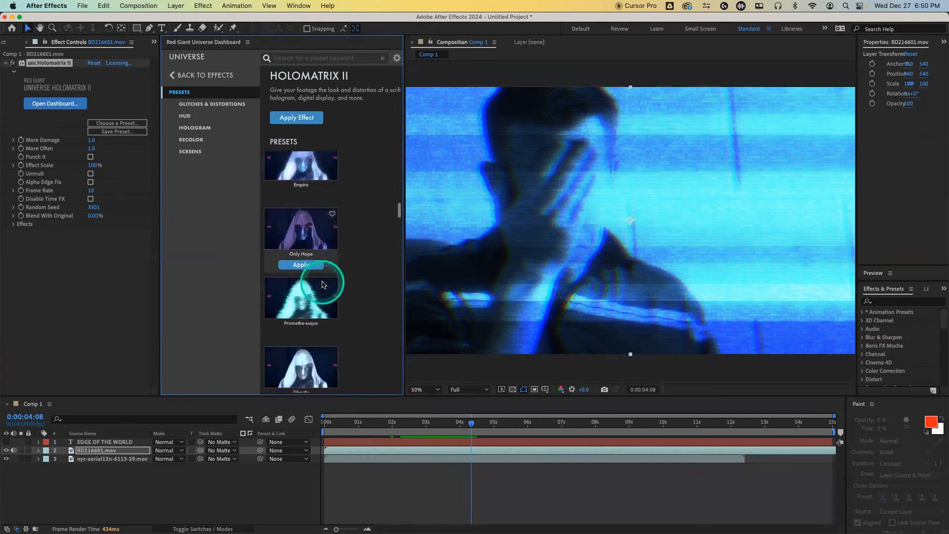
mouse_move(307, 304)
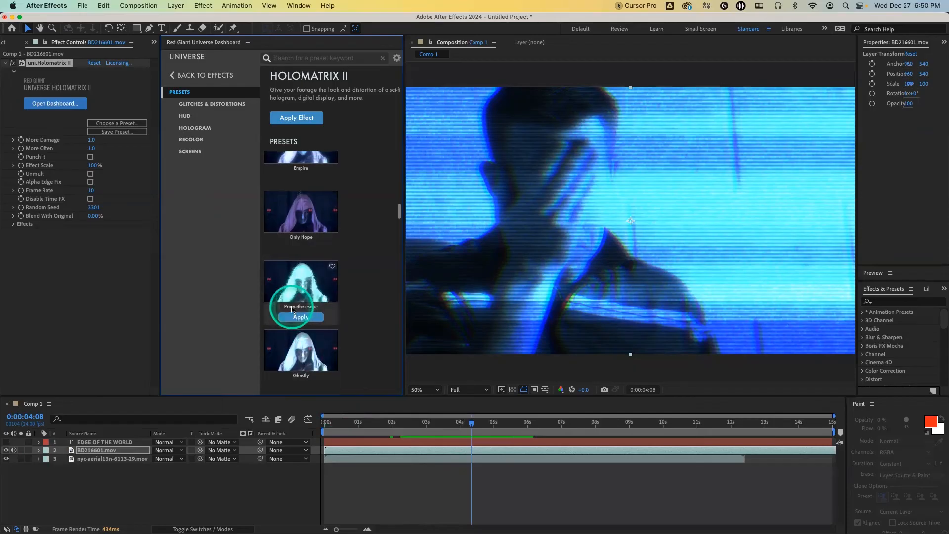
mouse_move(306, 348)
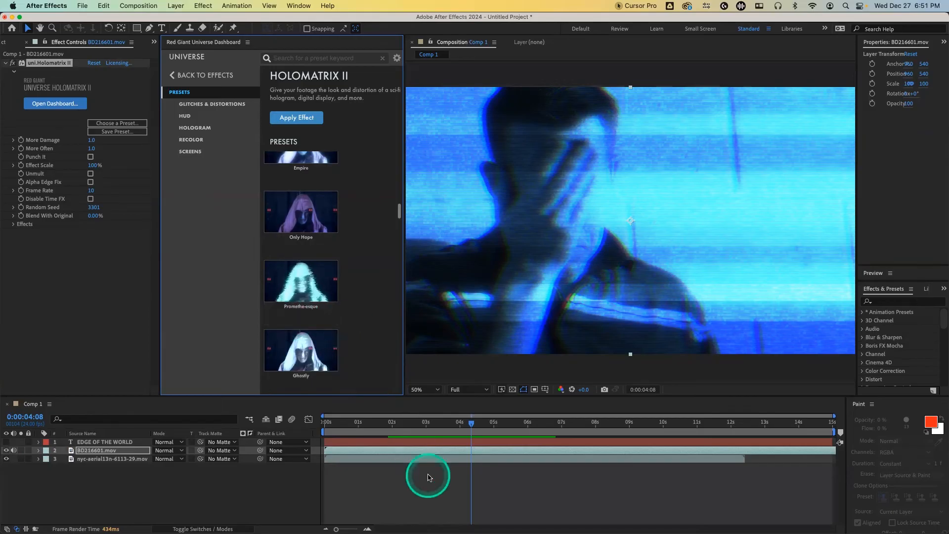
click(302, 317)
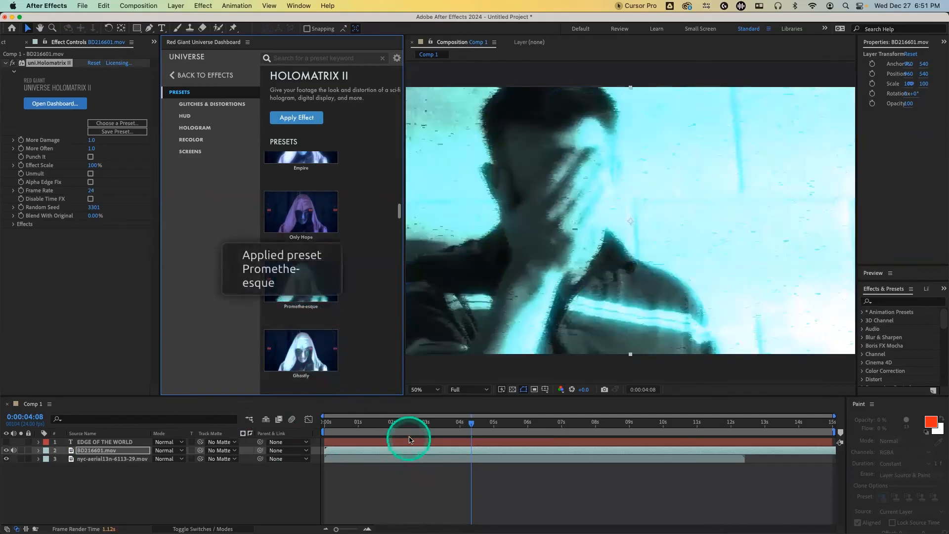
drag(432, 424, 456, 425)
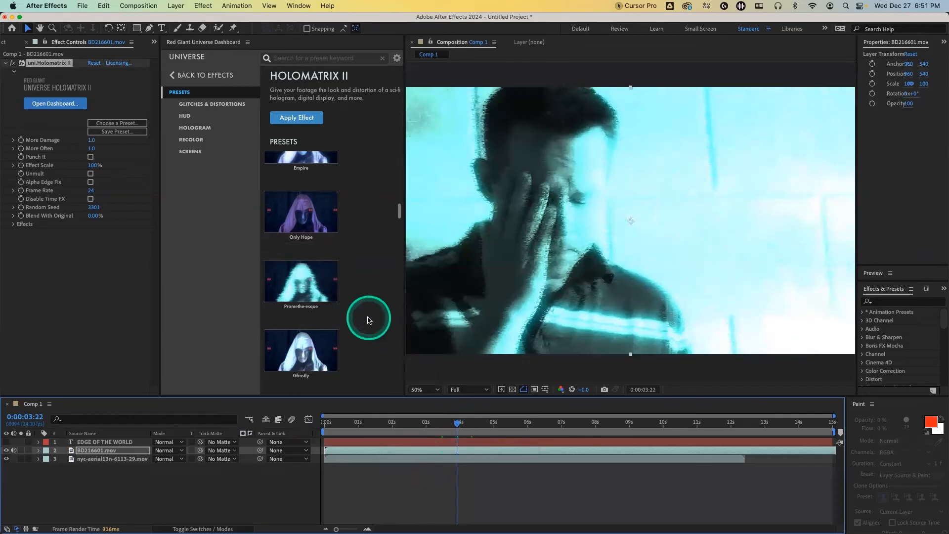
Look through more Hologram presets and delete the Holomatrix II effect from the BD216601.mov layer
scroll(361, 331, down, 3)
scroll(361, 331, down, 2)
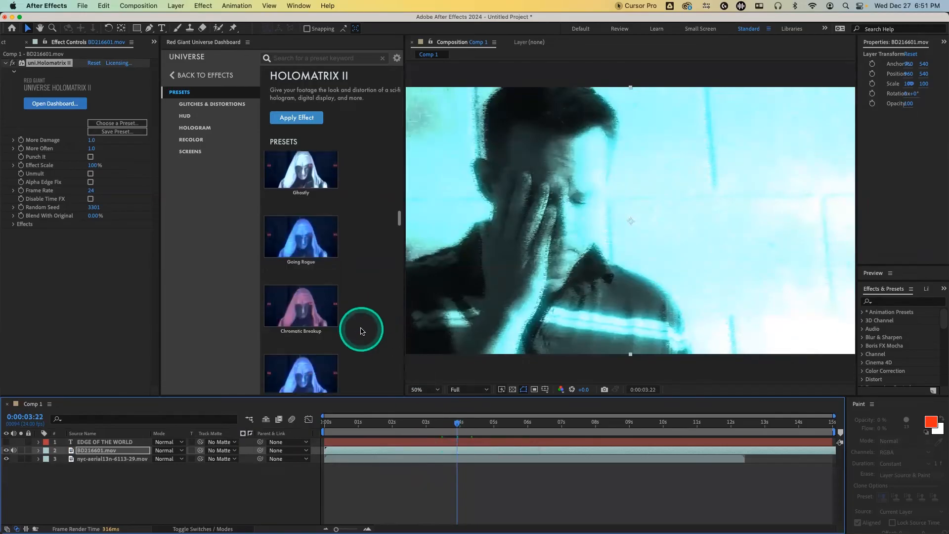
scroll(362, 332, down, 2)
scroll(360, 331, down, 2)
scroll(362, 332, down, 3)
scroll(362, 332, down, 1)
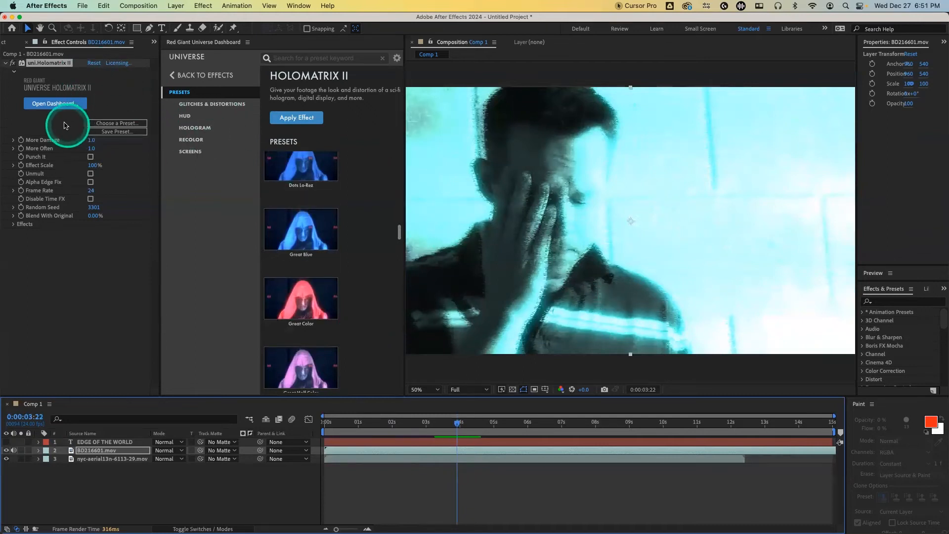
click(47, 65)
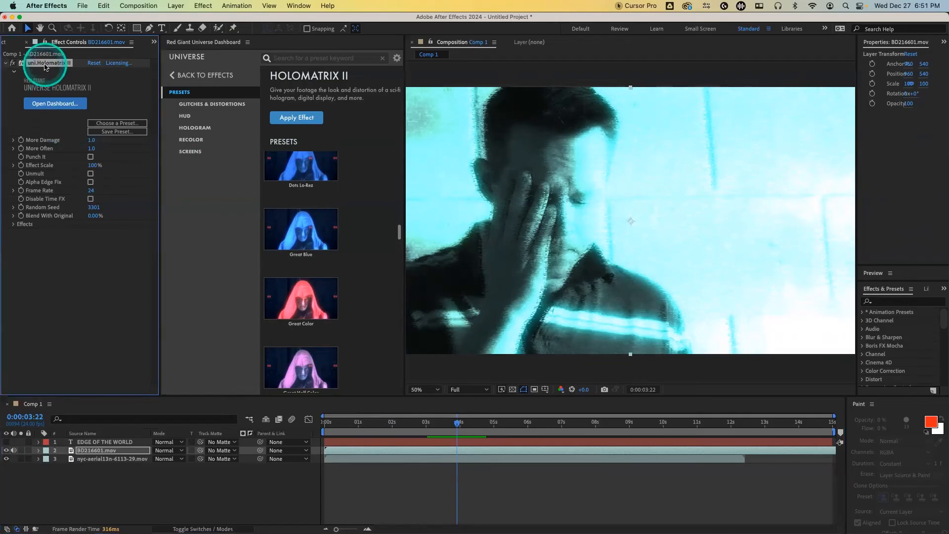
key(Delete)
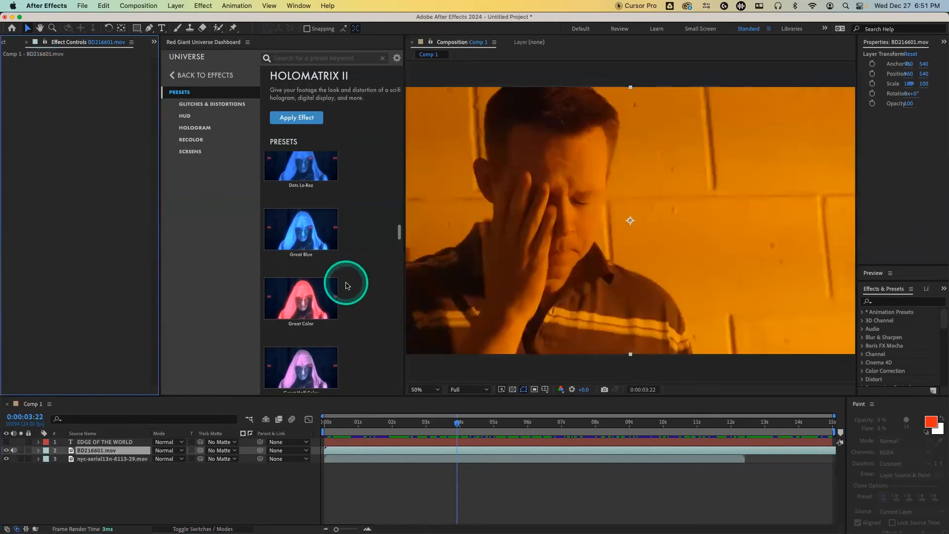
Return to the Stylize effects and find Knoll Light Factory EZ
click(175, 76)
scroll(339, 255, down, 5)
scroll(339, 257, down, 4)
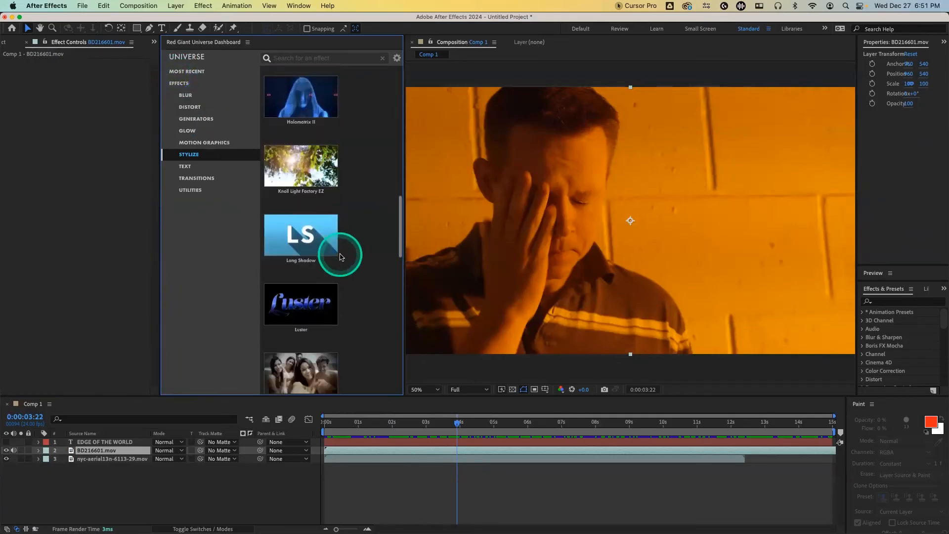
mouse_move(312, 162)
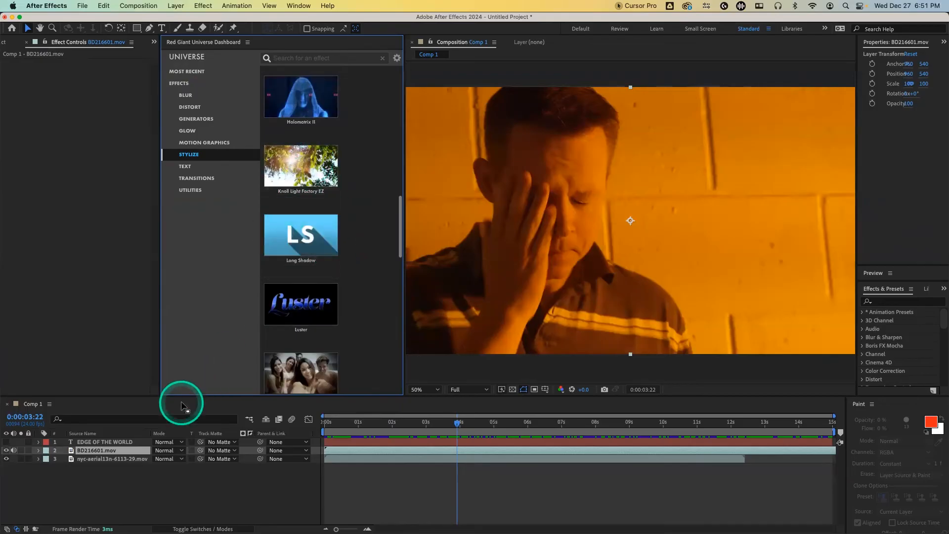
Delete the BD216601.mov layer from Comp 1
click(112, 458)
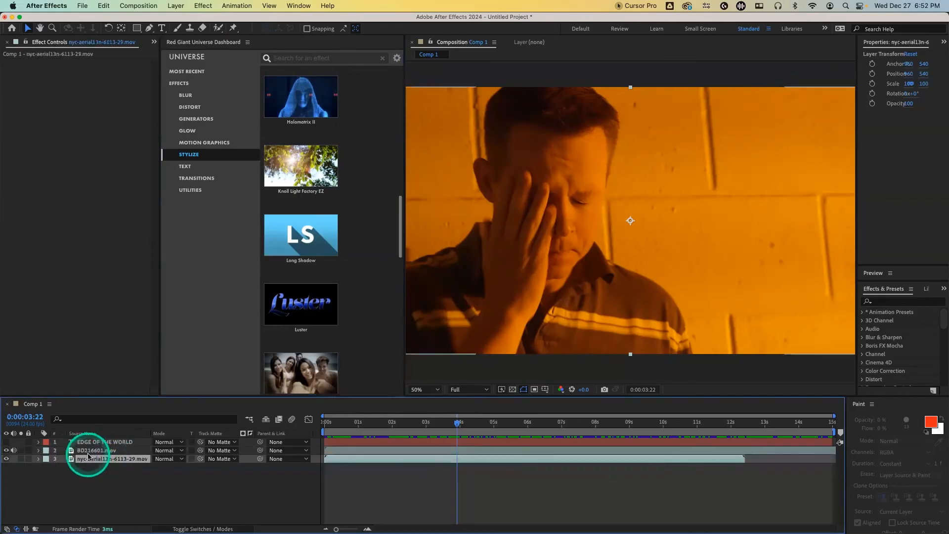
click(91, 450)
key(Delete)
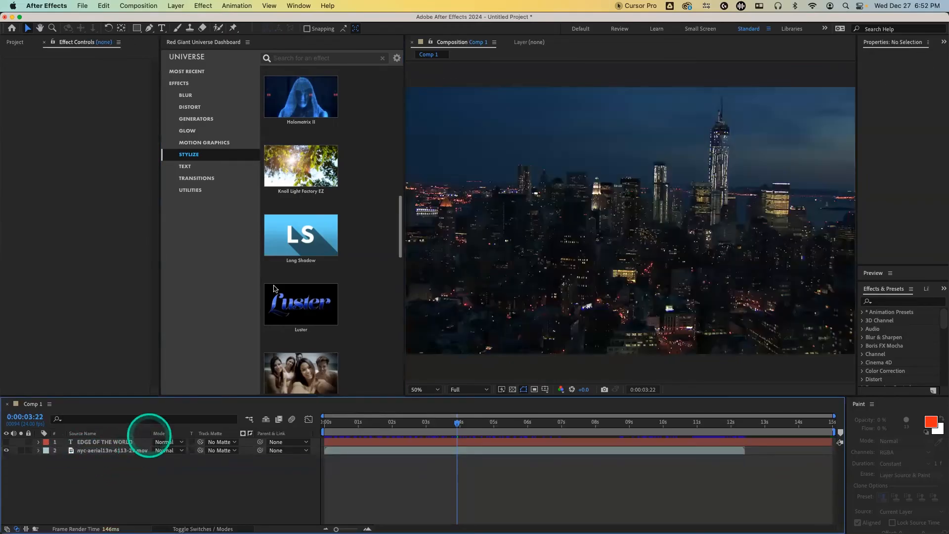
Apply the Knoll Light Factory EZ effect to the nyc-aerial13n-6113-29.mov layer
click(290, 168)
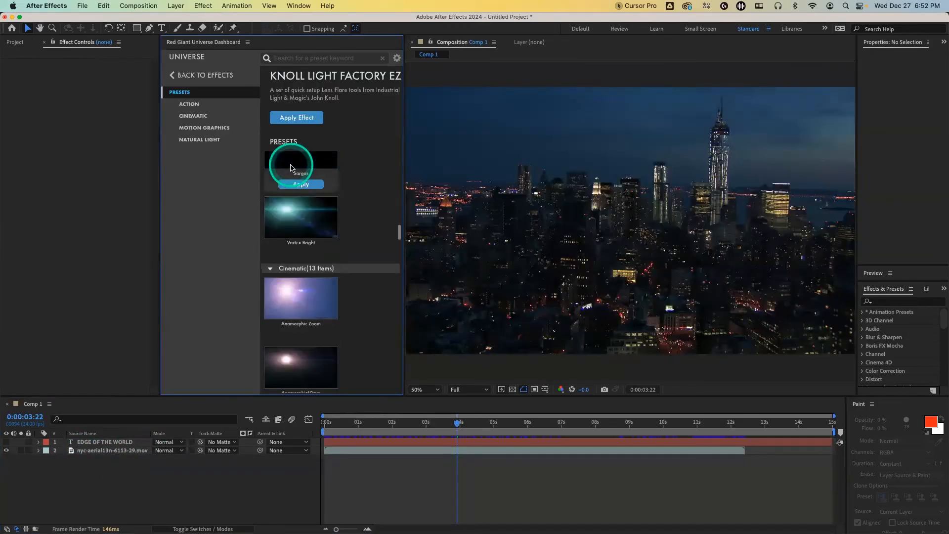
click(179, 76)
scroll(277, 175, up, 5)
scroll(351, 222, down, 10)
drag(406, 182, 400, 241)
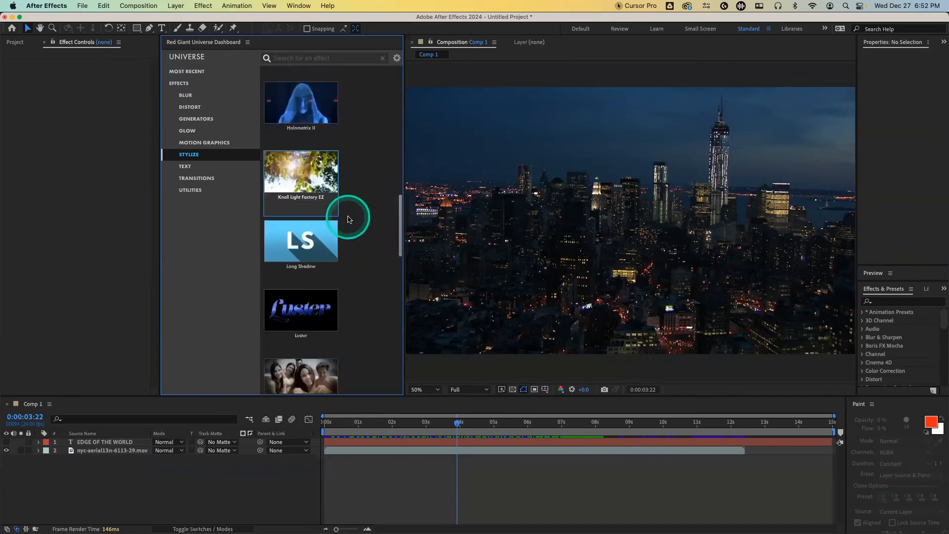
mouse_move(307, 210)
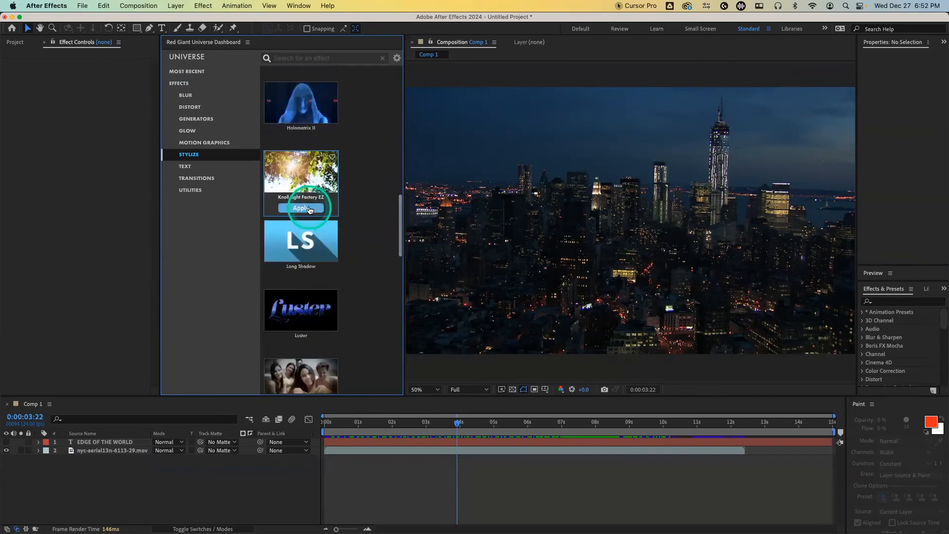
click(131, 450)
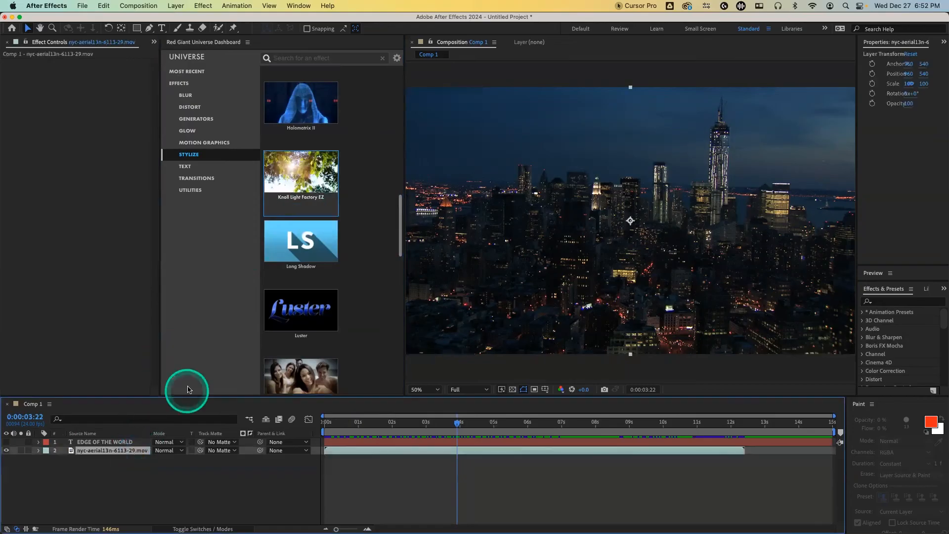
click(301, 208)
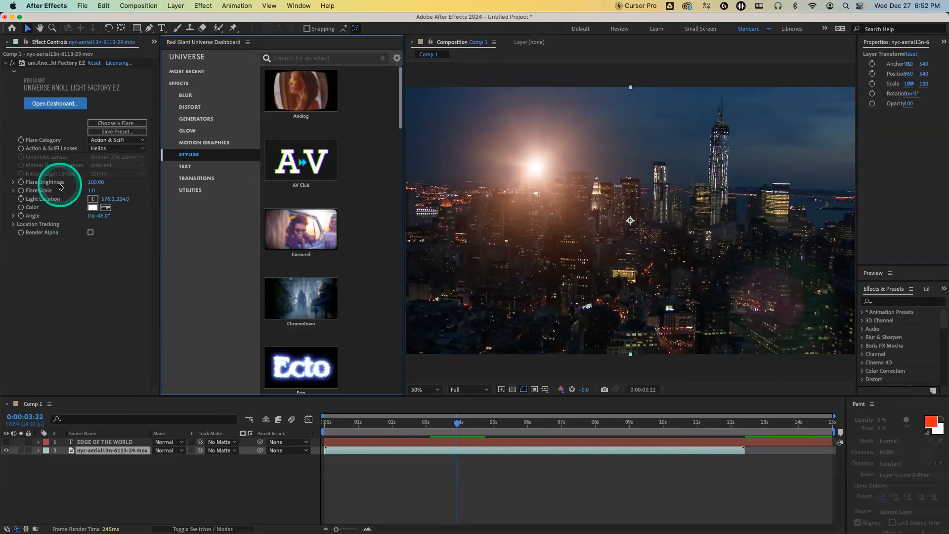
Try the Cyborg, Blue Giant and Javelin options for the flare's Action & SciFi lens
click(131, 149)
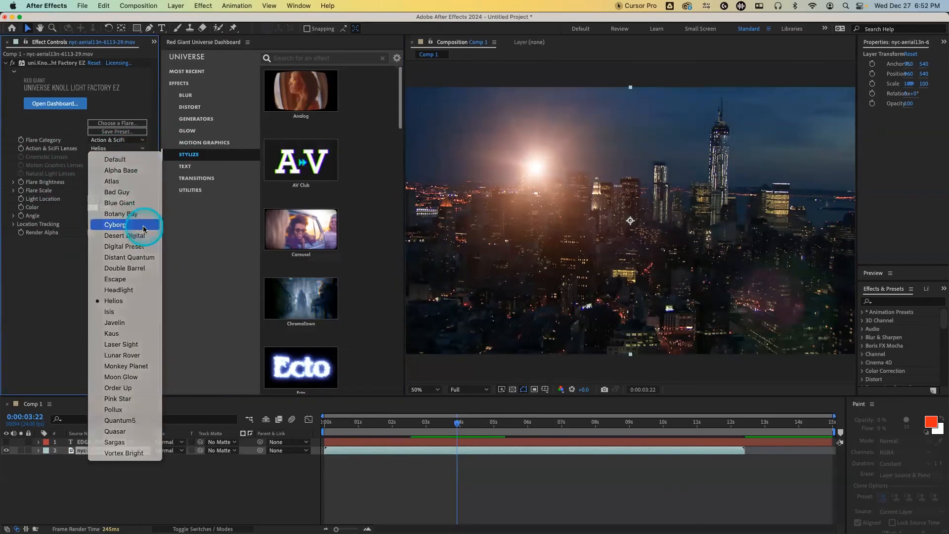
click(144, 227)
click(136, 148)
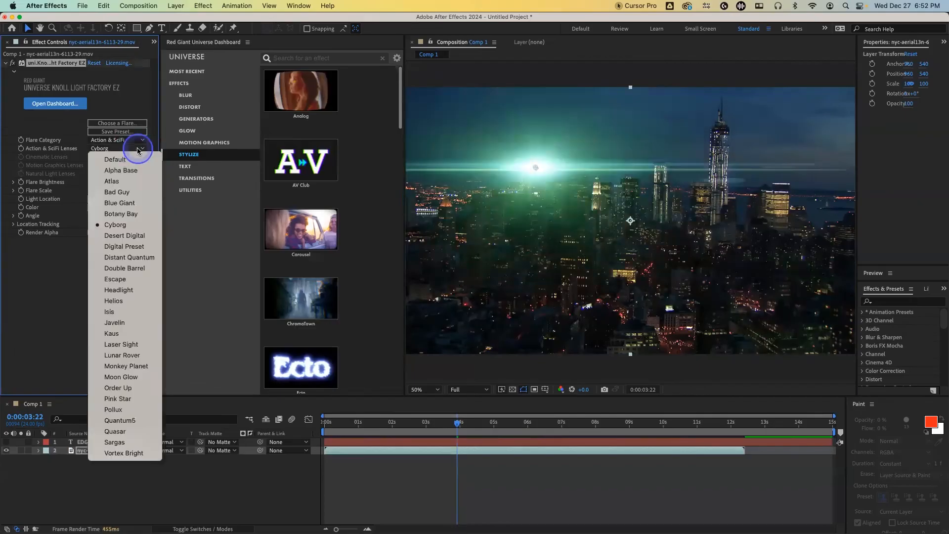
click(131, 207)
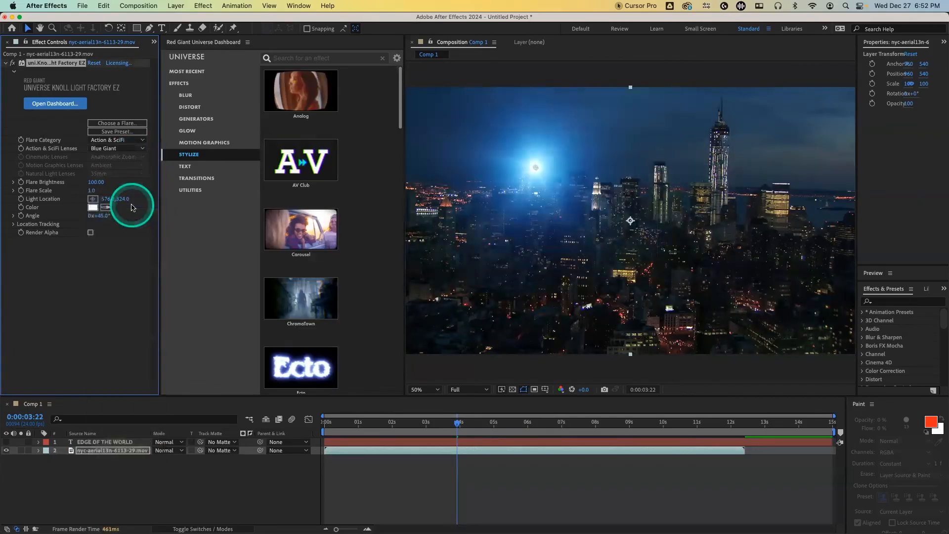
click(129, 150)
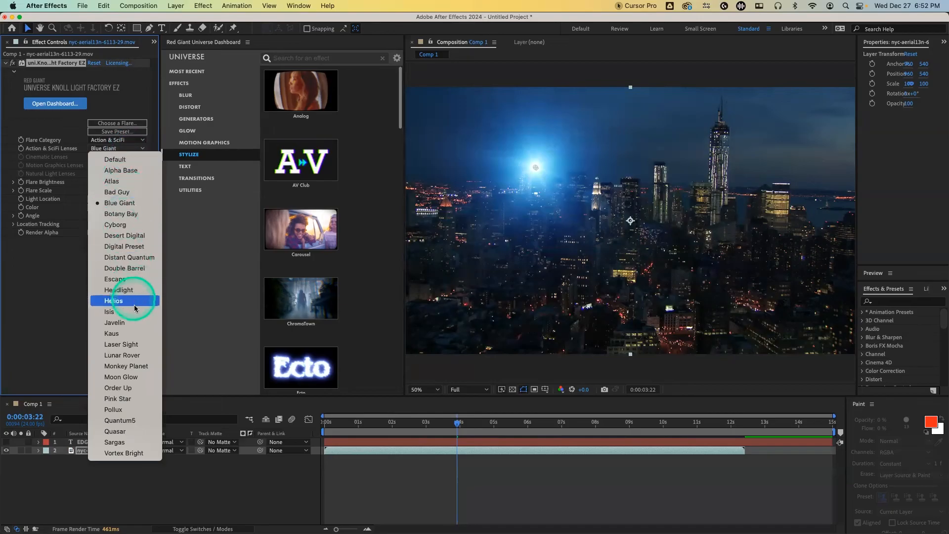
click(134, 324)
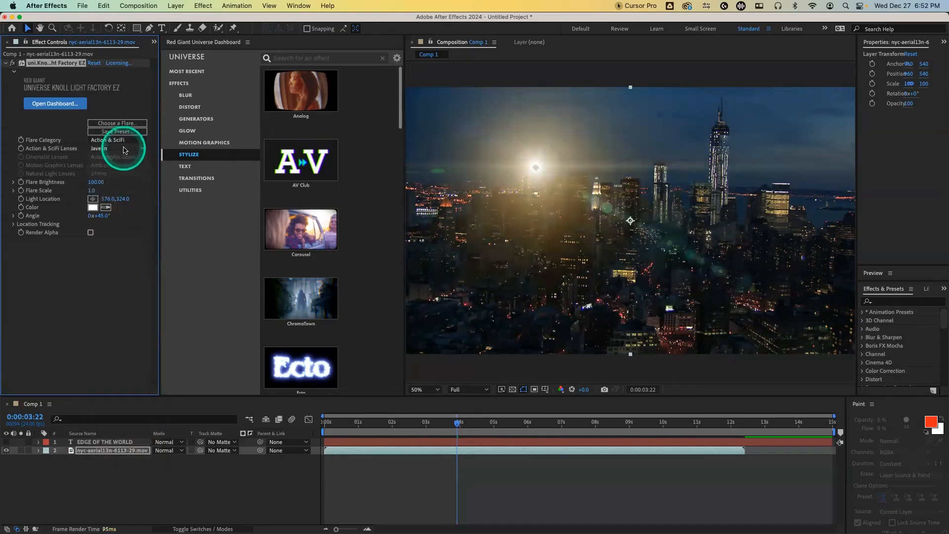
Set the flare's Action & SciFi lens to Pink Star and review the other available lens options
click(124, 149)
click(164, 368)
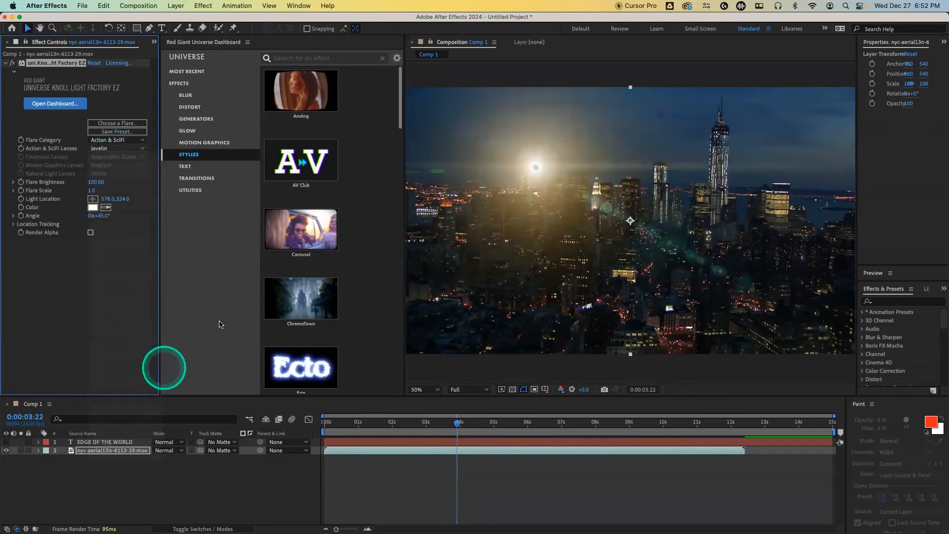
click(219, 324)
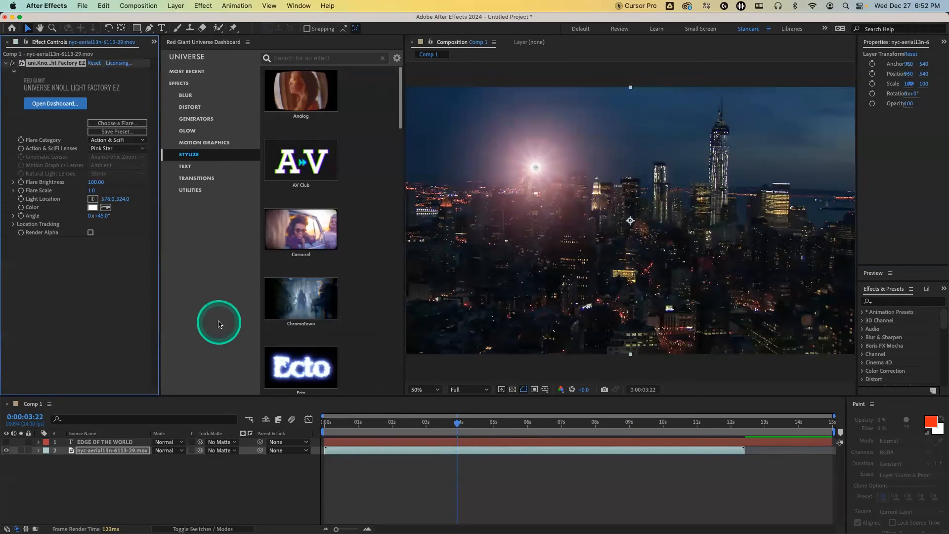
click(140, 149)
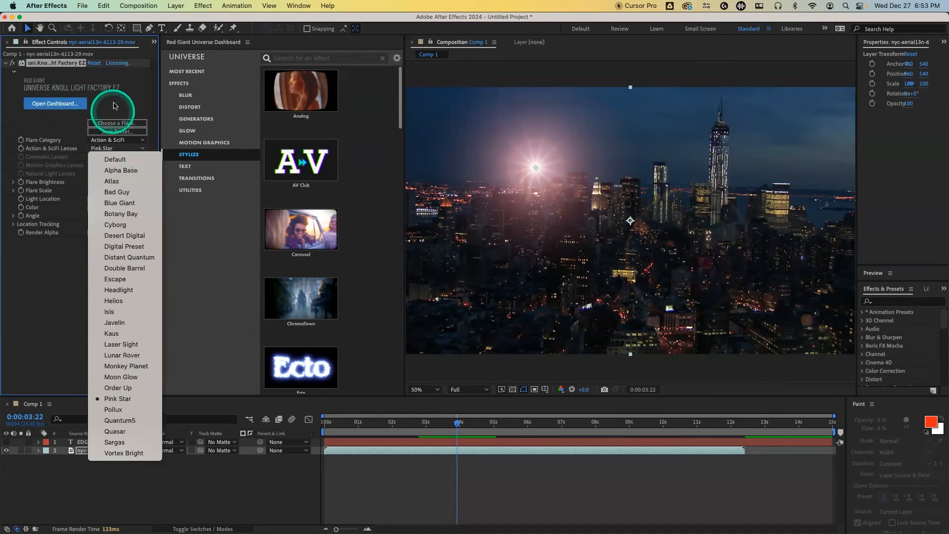
click(41, 304)
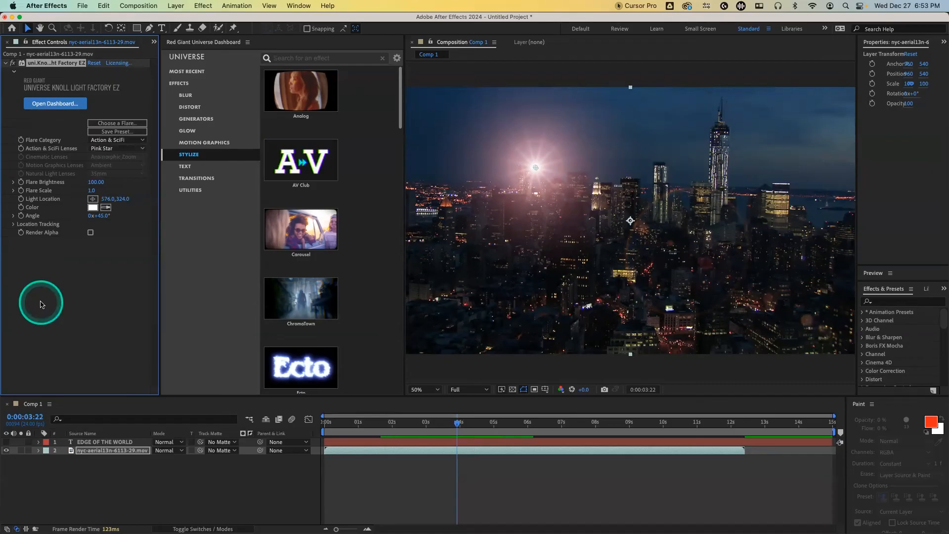
click(125, 148)
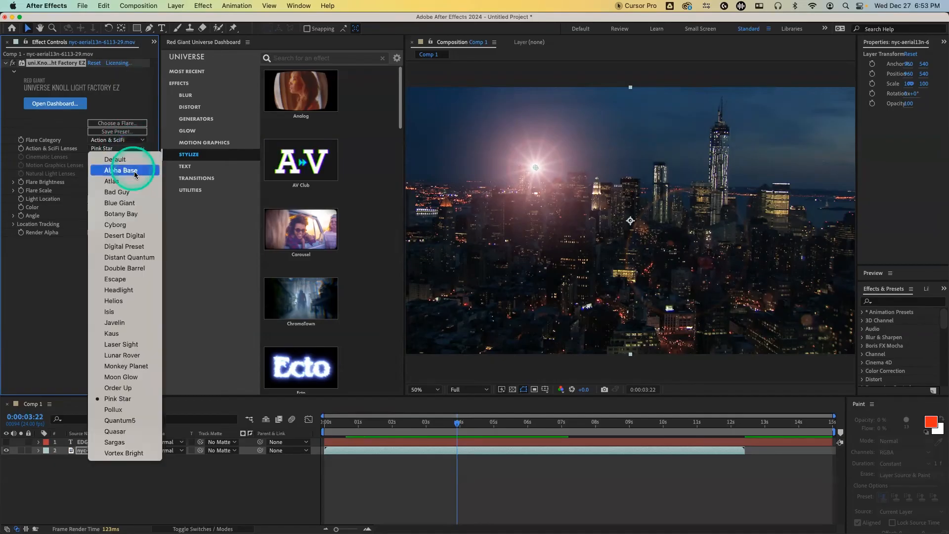
click(54, 277)
Try the Cinematic Flares and Motion Graphics categories for the Knoll Light Factory EZ flare
click(118, 140)
click(128, 162)
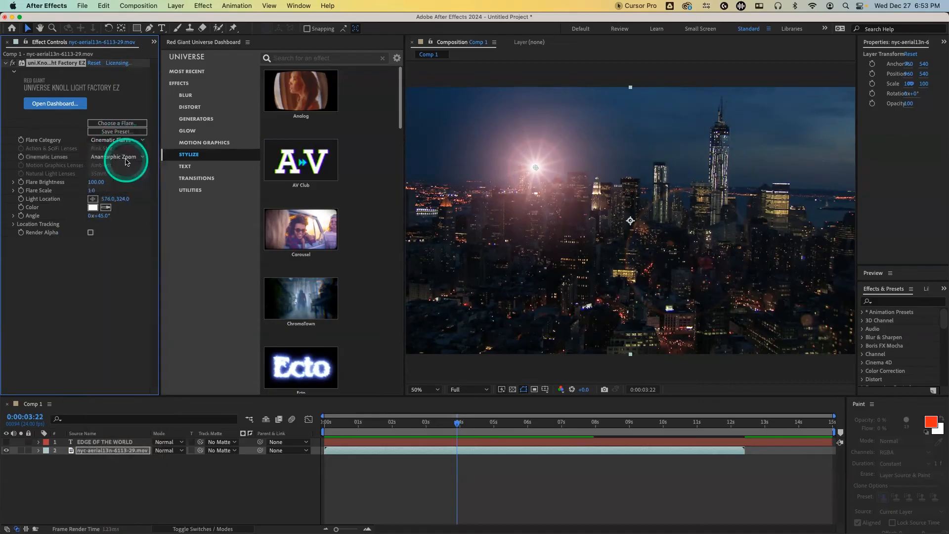
click(124, 141)
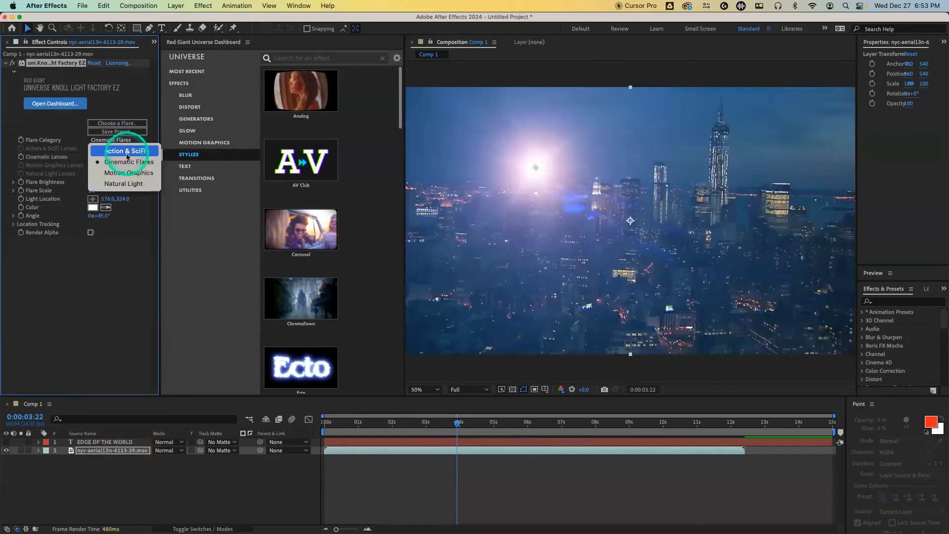
click(131, 174)
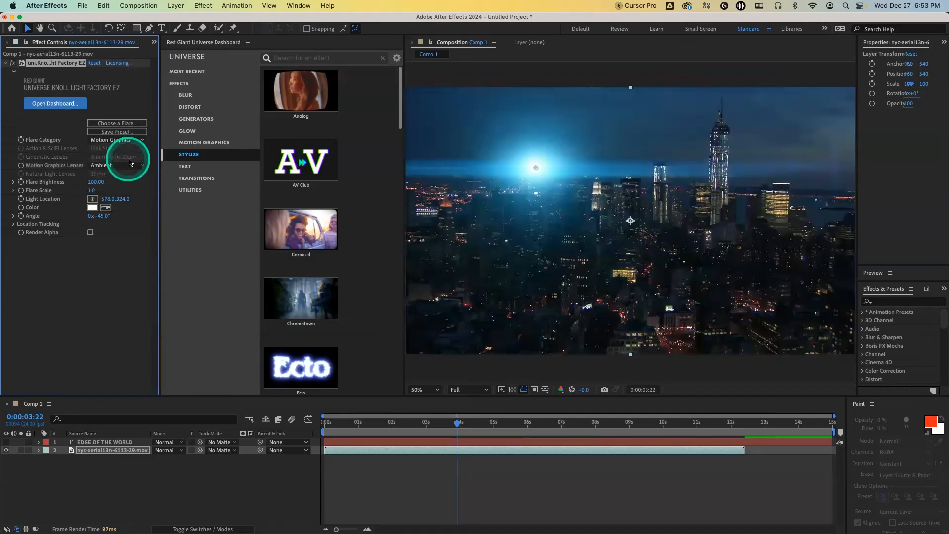
Set the flare category to Natural Light and its Natural Light lens to Panamorphic
click(123, 141)
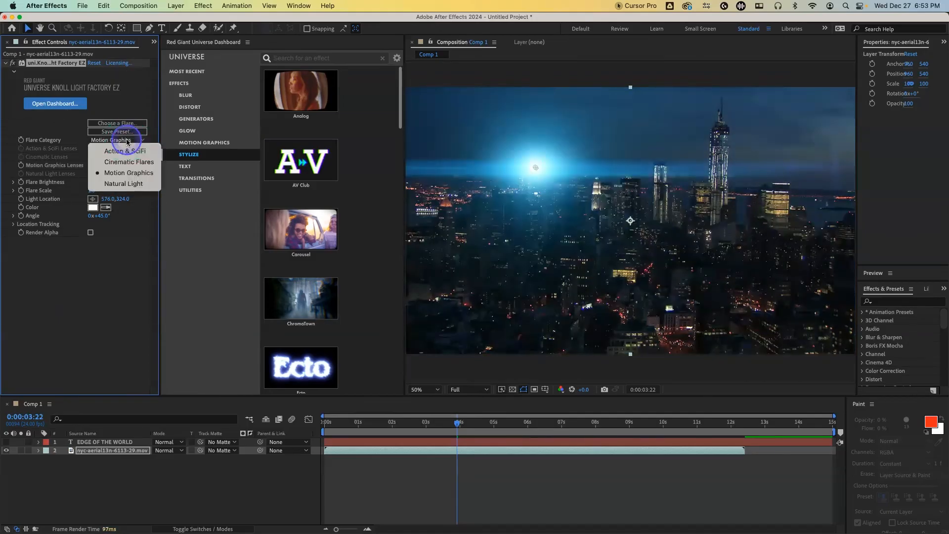
click(132, 190)
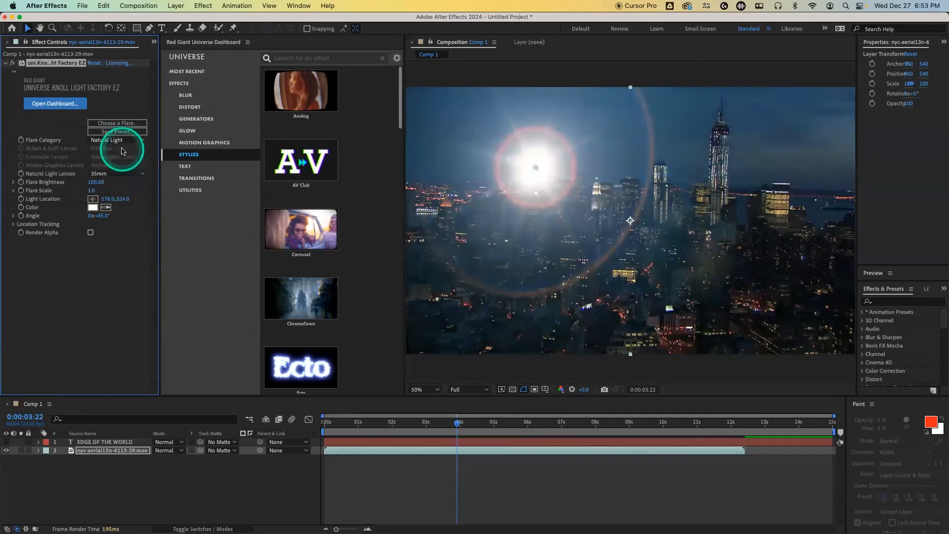
click(122, 174)
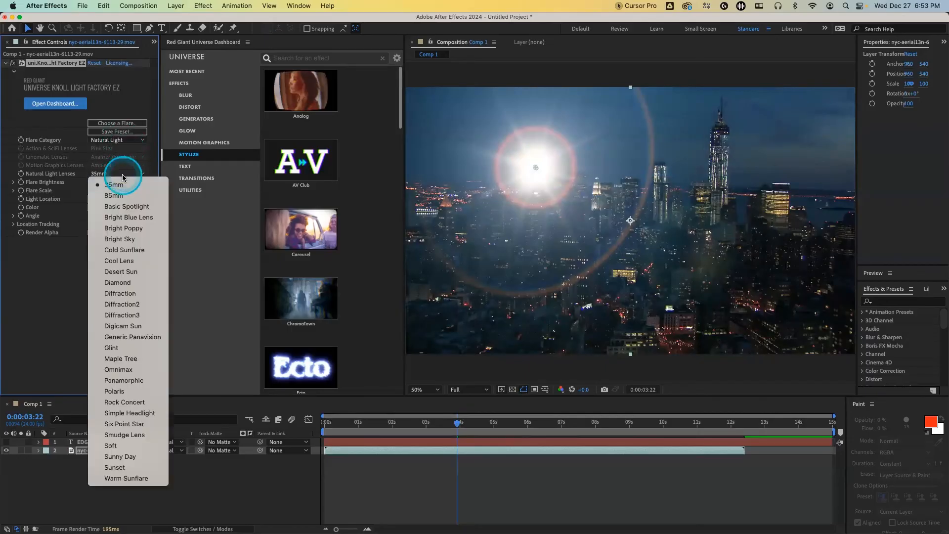
click(131, 380)
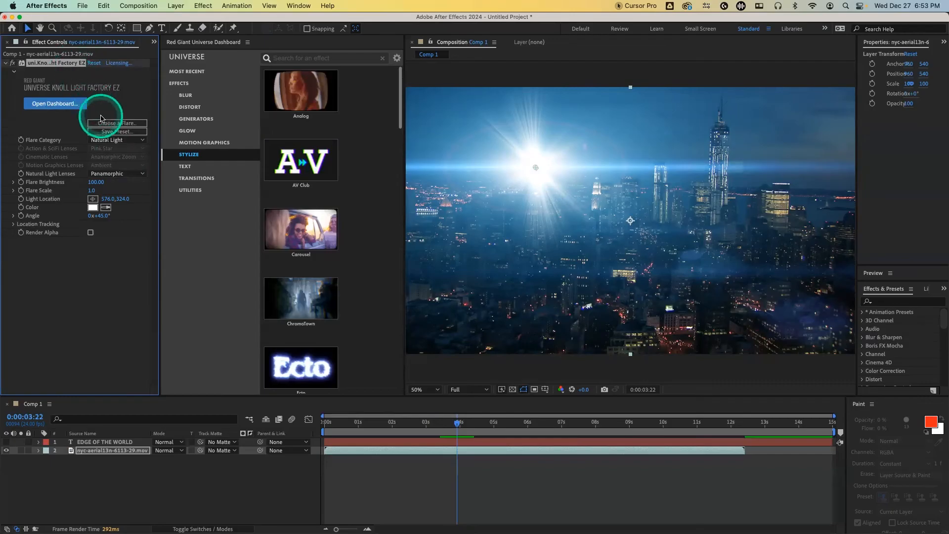
Switch the flare category to Action & SciFi and back to Natural Light, and set the lens to Digicam Sun
click(125, 141)
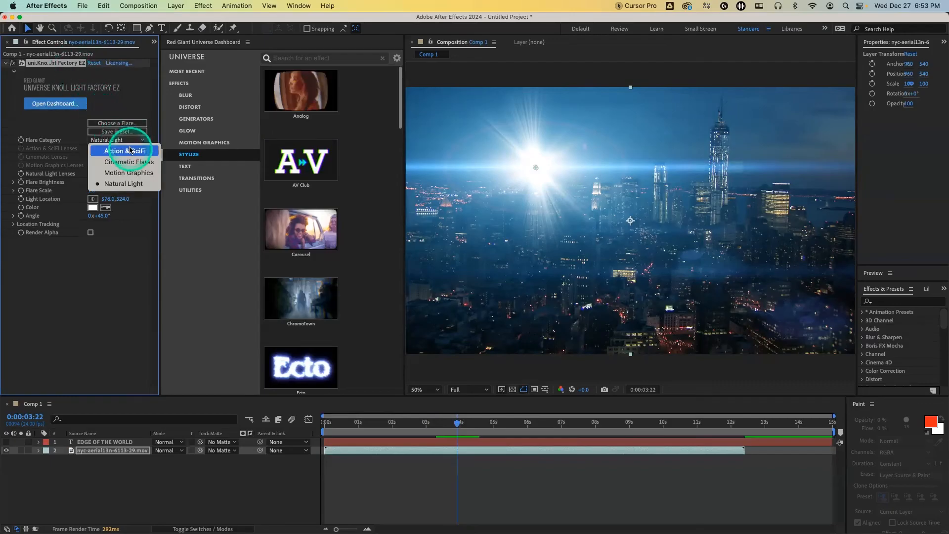
click(124, 151)
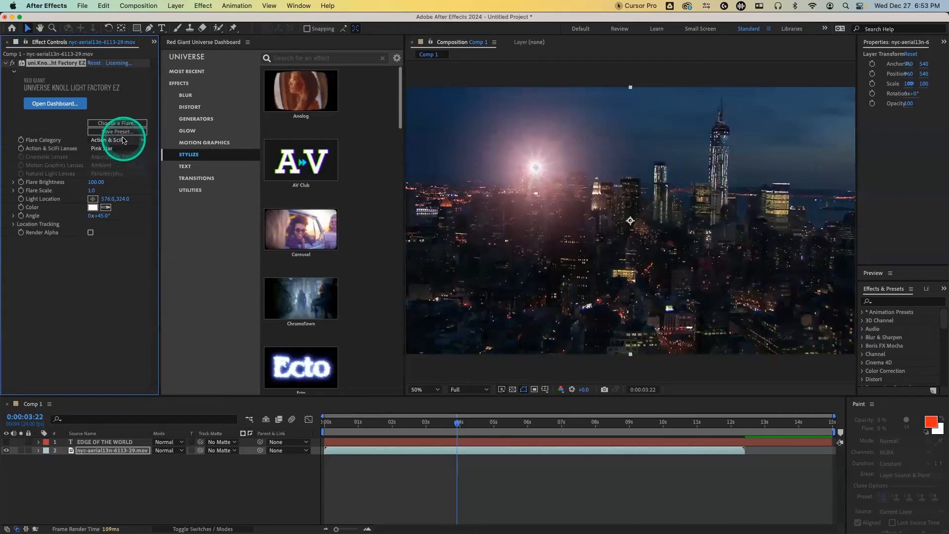
click(123, 141)
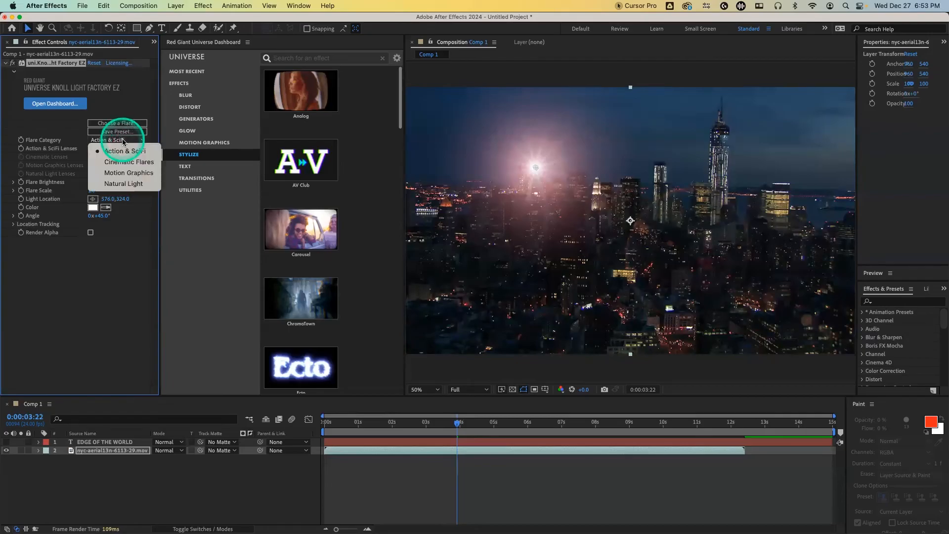
click(135, 182)
click(131, 173)
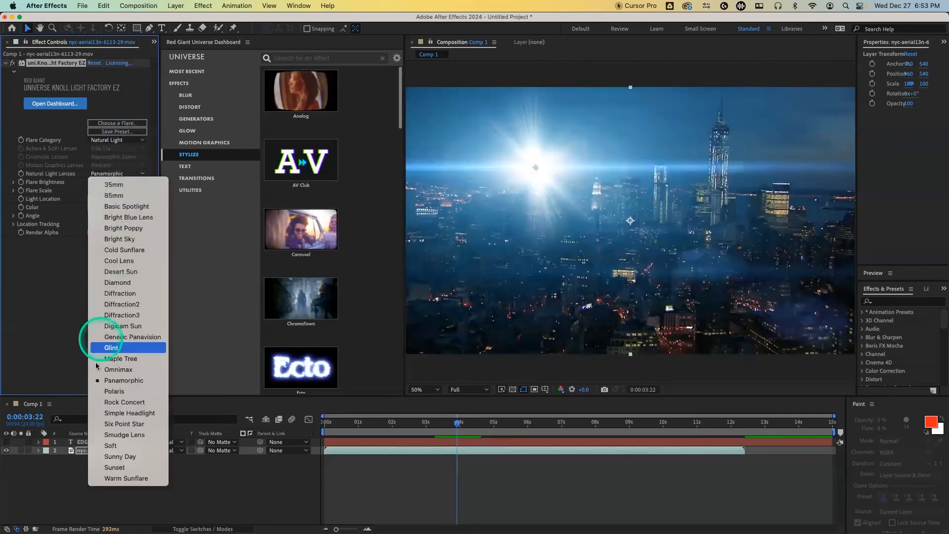
click(111, 326)
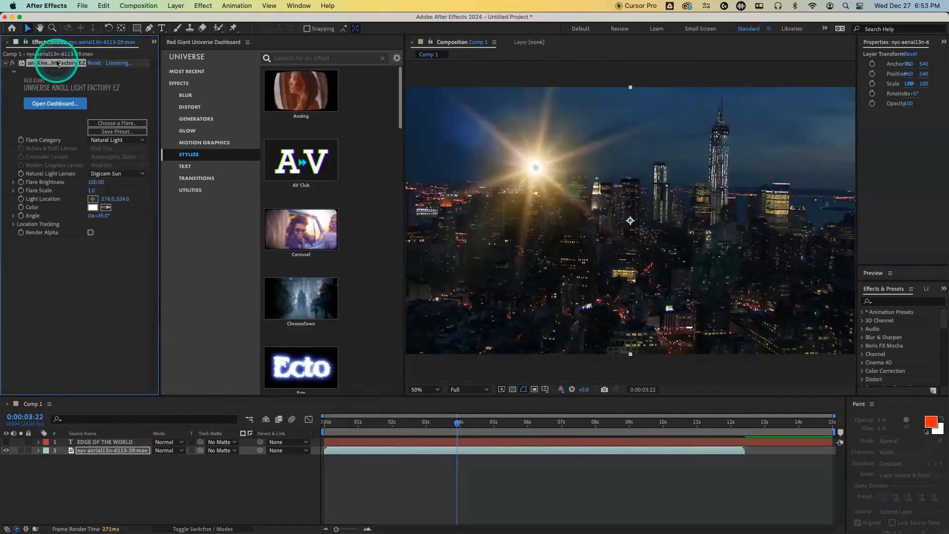
Remove the Knoll Light Factory EZ effect from the nyc-aerial13n-6113-29.mov layer and scrub the playhead to 0:00:02:16
key(Delete)
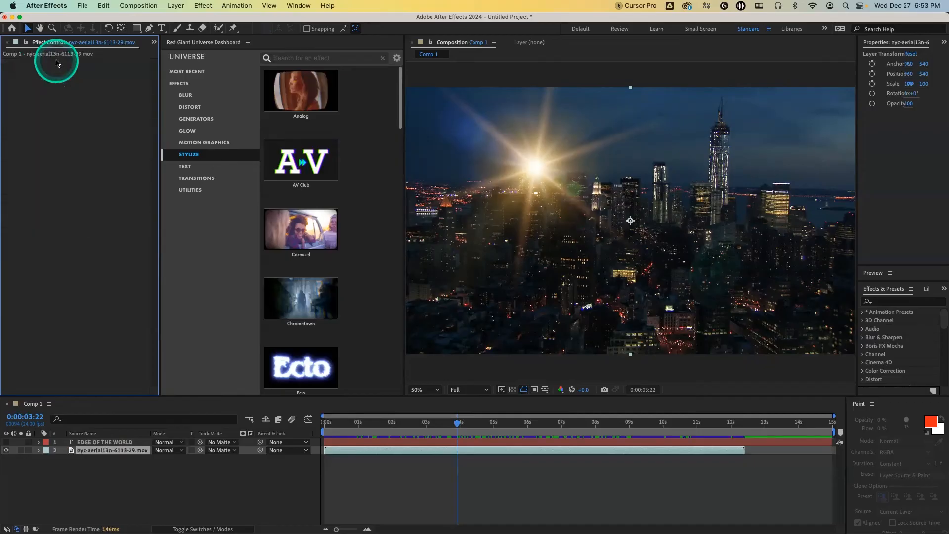
click(371, 422)
drag(371, 423, 415, 422)
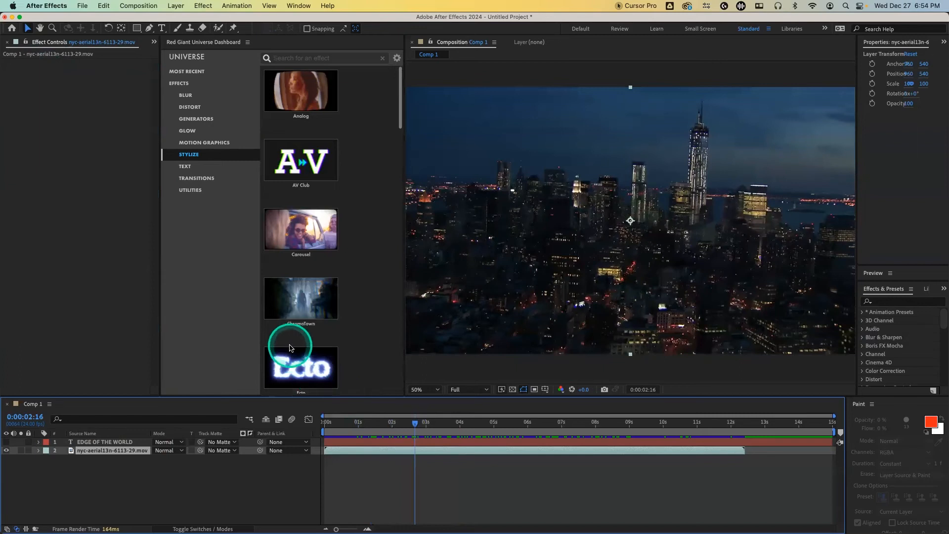
Make the EDGE OF THE WORLD title layer visible and apply the Long Shadow effect to it
scroll(297, 341, down, 6)
scroll(297, 335, down, 5)
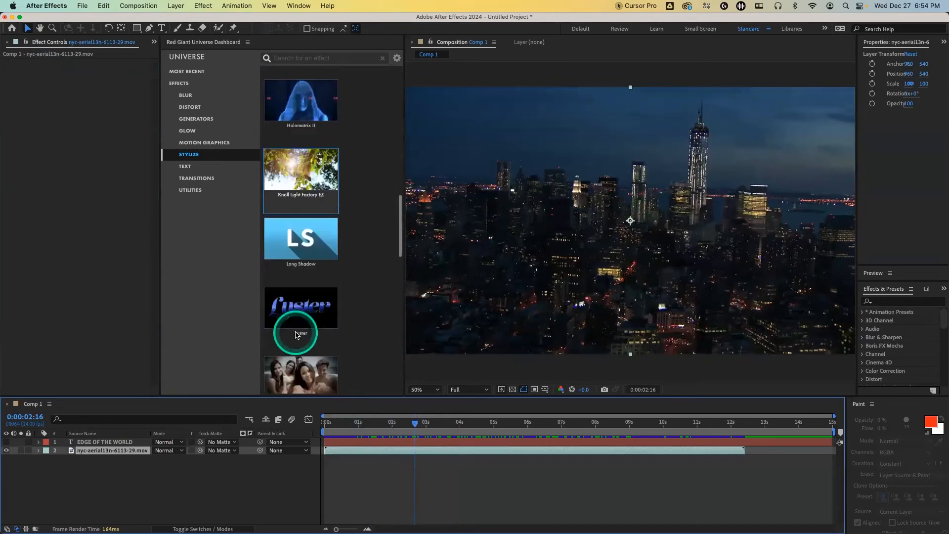
click(6, 442)
click(106, 443)
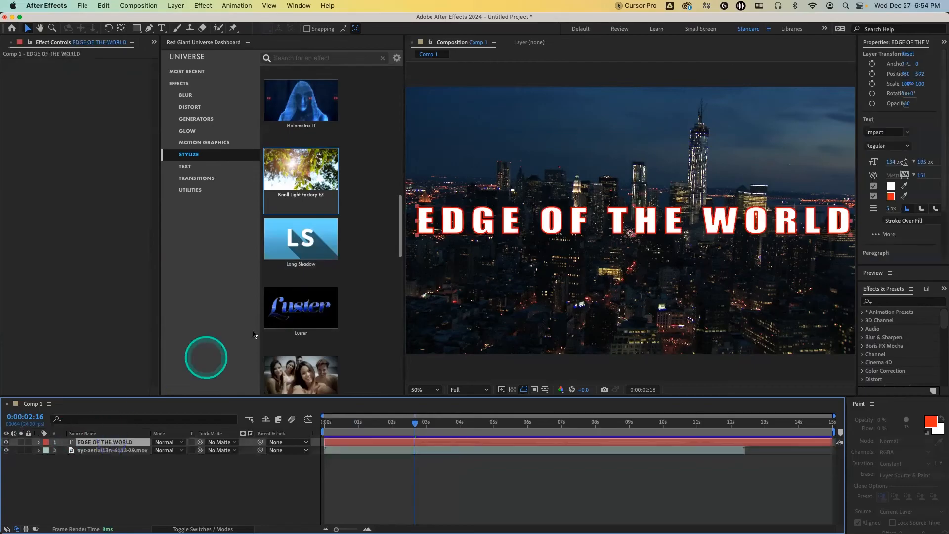
click(302, 275)
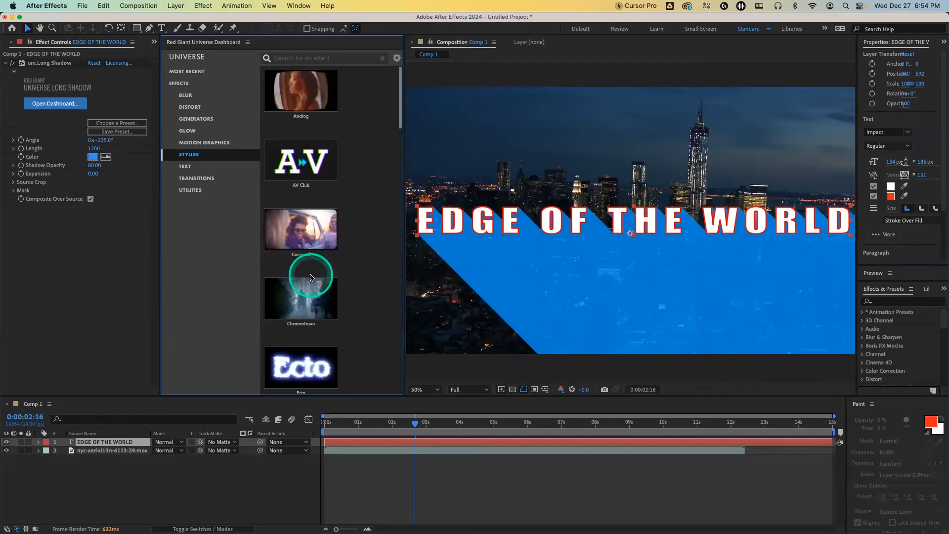
Browse the Long Shadow presets and apply the Spot Shadow preset to the title layer
scroll(310, 292, down, 10)
scroll(318, 301, down, 4)
scroll(318, 299, up, 2)
click(315, 177)
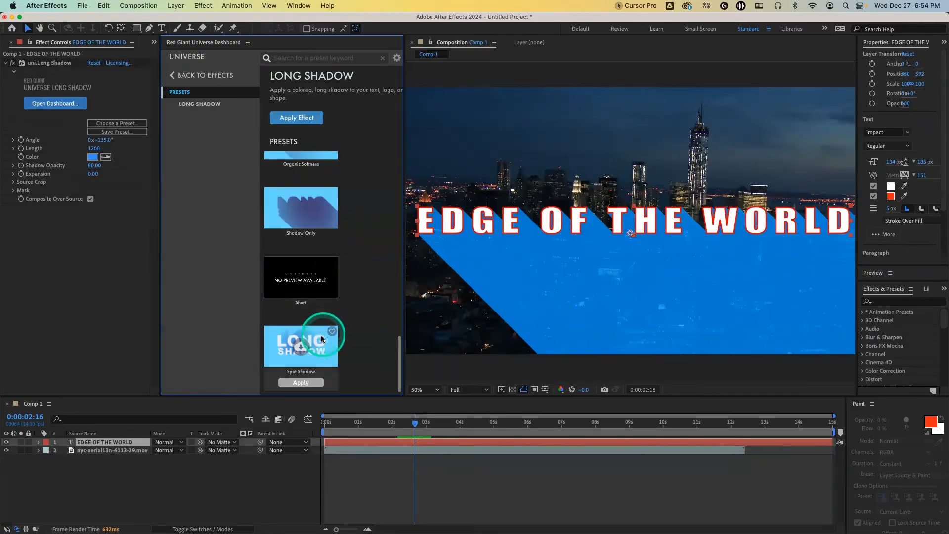
click(305, 389)
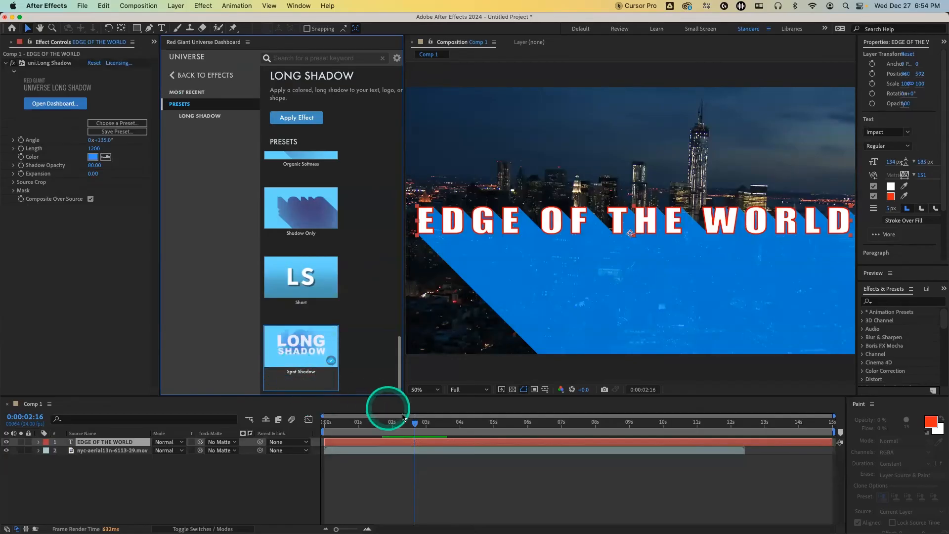
Scrub the playhead to 0:00:04:03 and remove the Long Shadow effect from the EDGE OF THE WORLD layer
drag(406, 427, 462, 430)
mouse_move(331, 354)
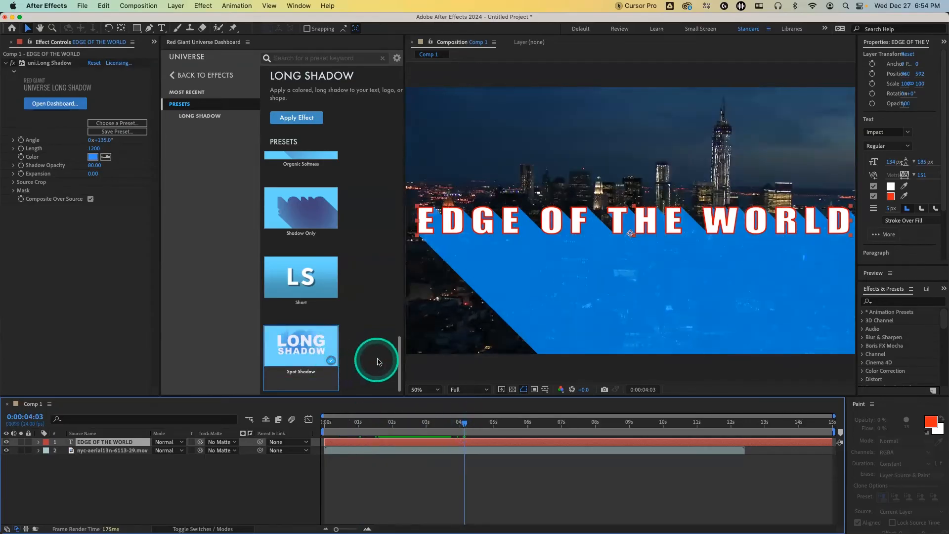
click(400, 355)
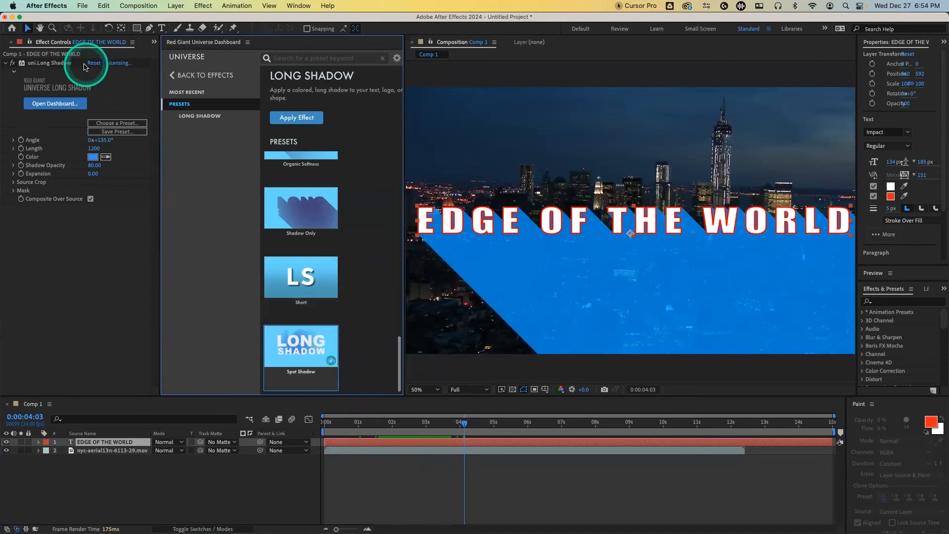
click(68, 63)
key(Delete)
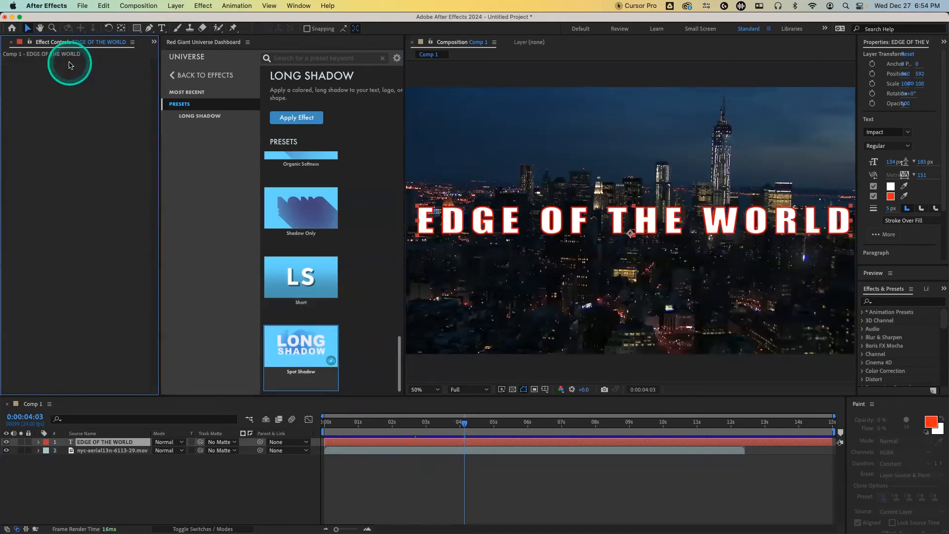
Browse the Stylize effects list down to Noir and add the TC Street Pull.mp4 clip to Comp 1 beneath the title layer
click(172, 75)
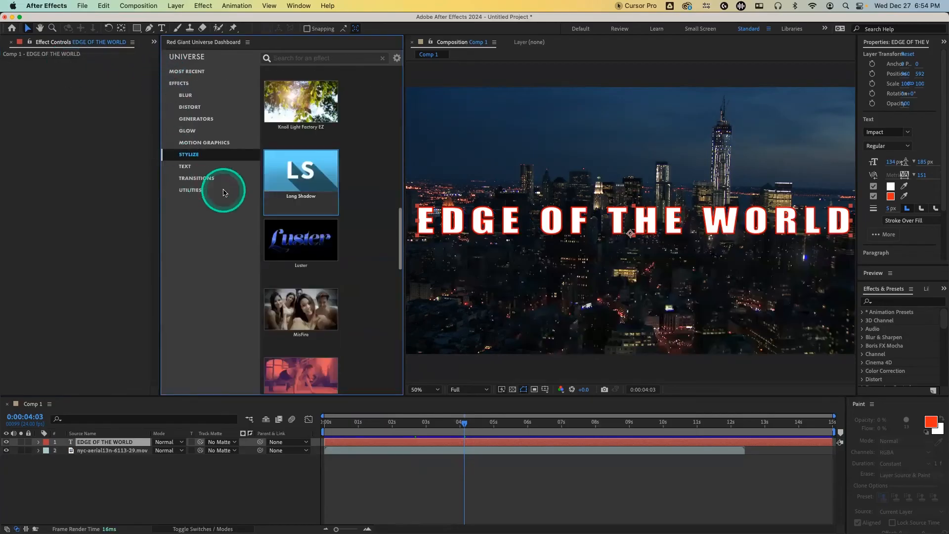
scroll(331, 249, down, 3)
scroll(331, 248, down, 4)
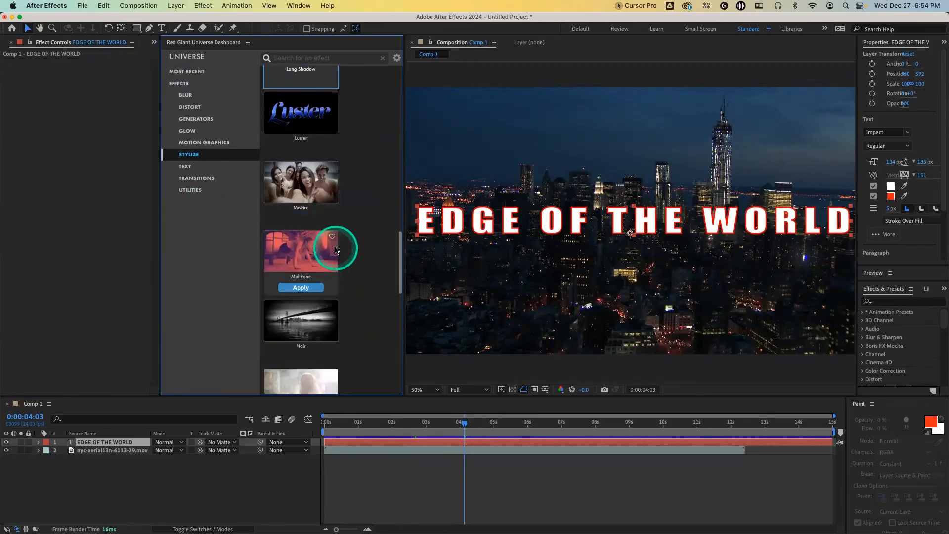
mouse_move(332, 286)
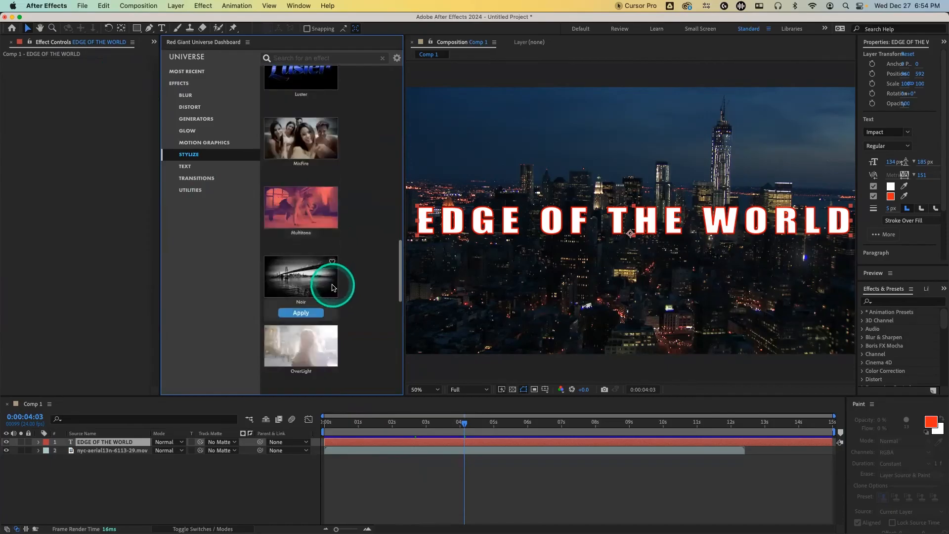
click(2, 47)
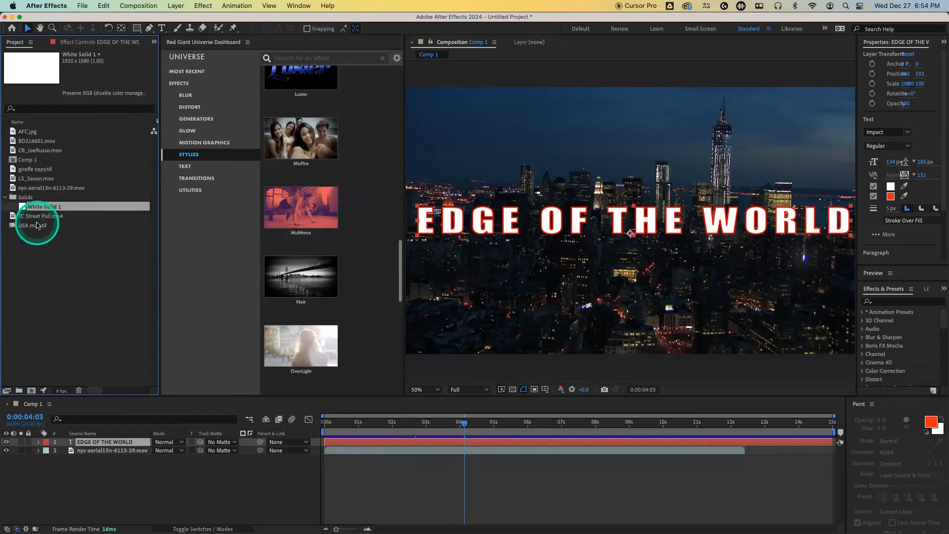
drag(41, 217, 112, 450)
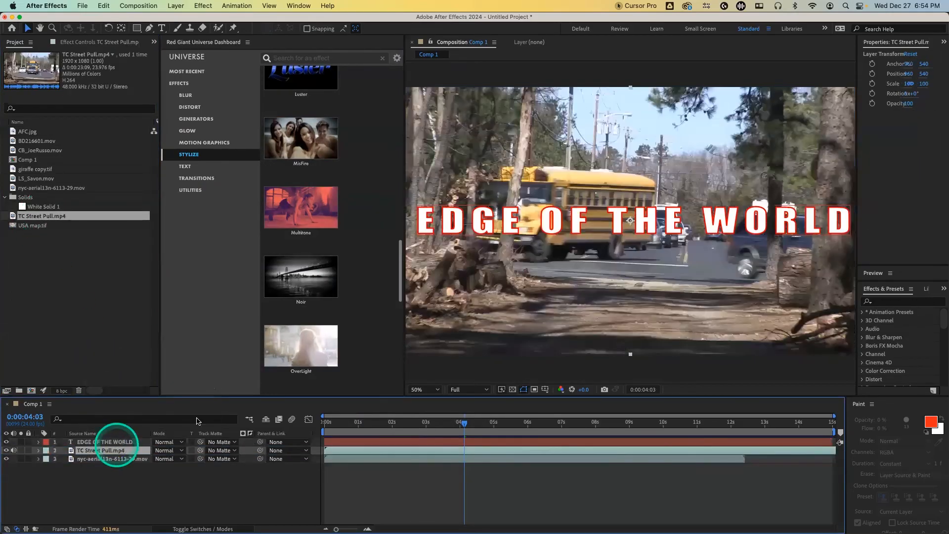
Try the Noir effect on the TC Street Pull.mp4 layer at 0:00:04:02 and undo it
click(462, 423)
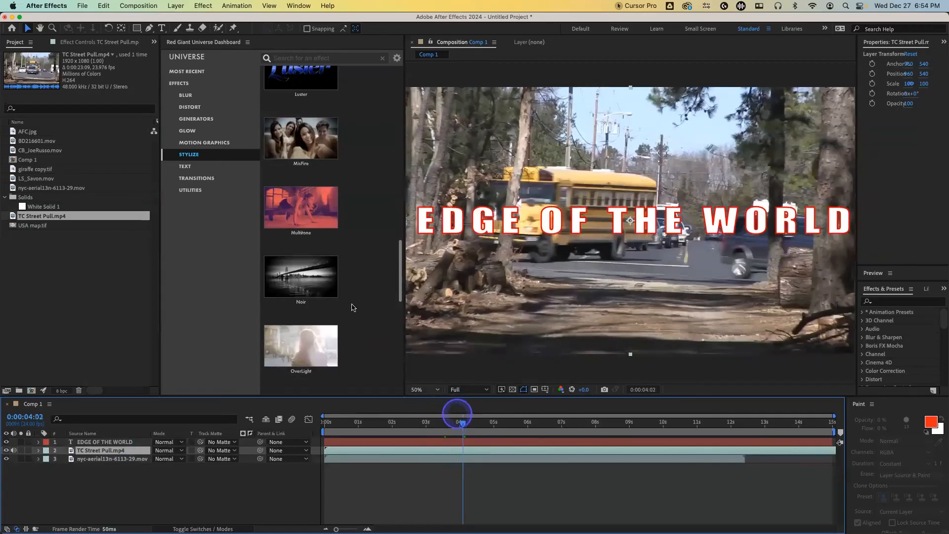
click(301, 313)
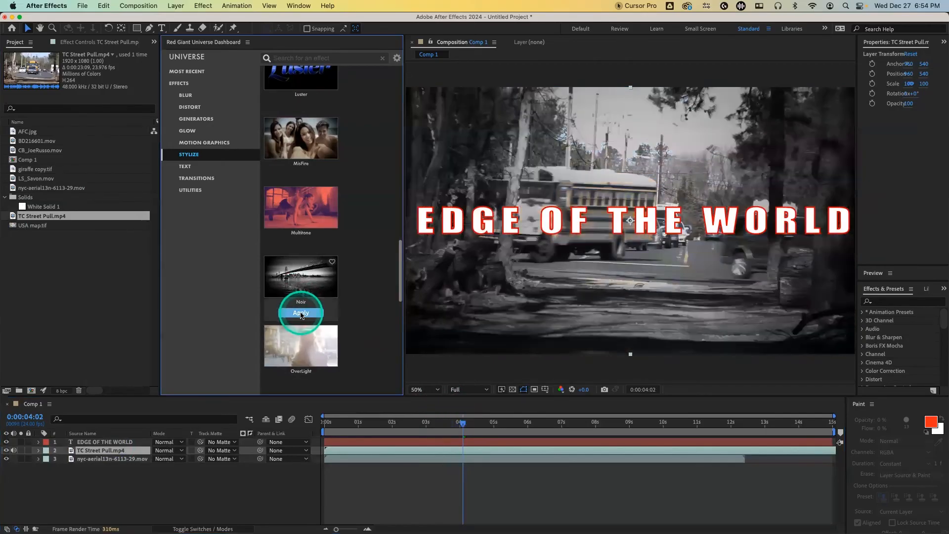
key(super+z)
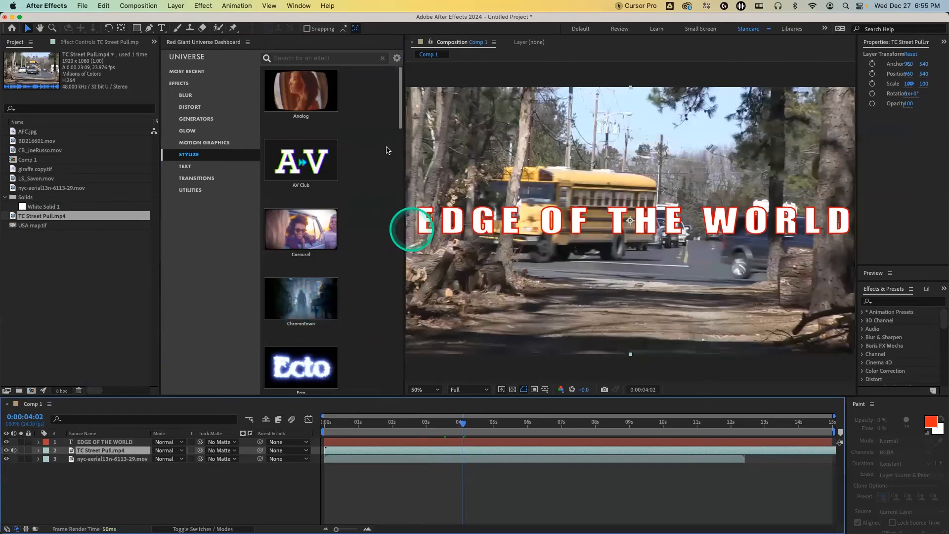
Apply the Texturize Motion effect to the TC Street Pull.mp4 layer, show its settings and select the effect
drag(400, 117, 381, 408)
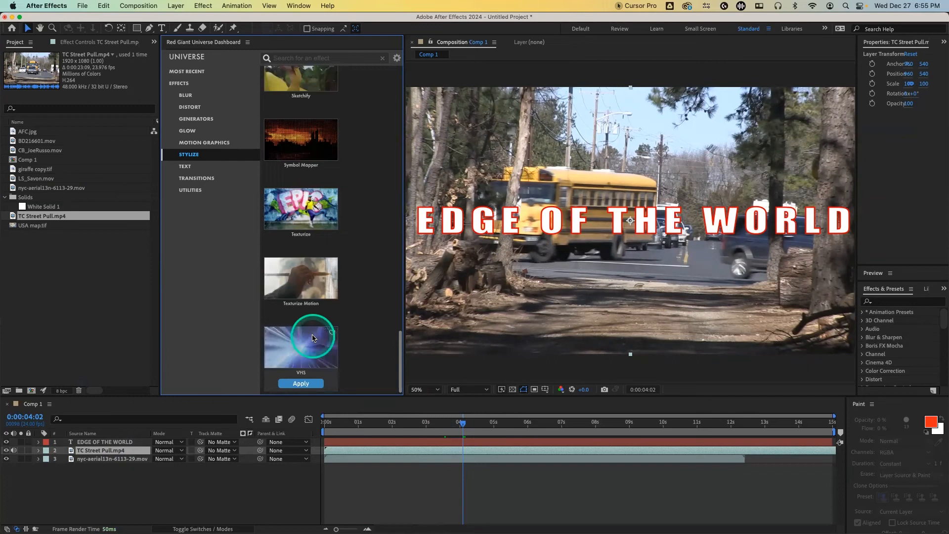
mouse_move(304, 299)
click(316, 318)
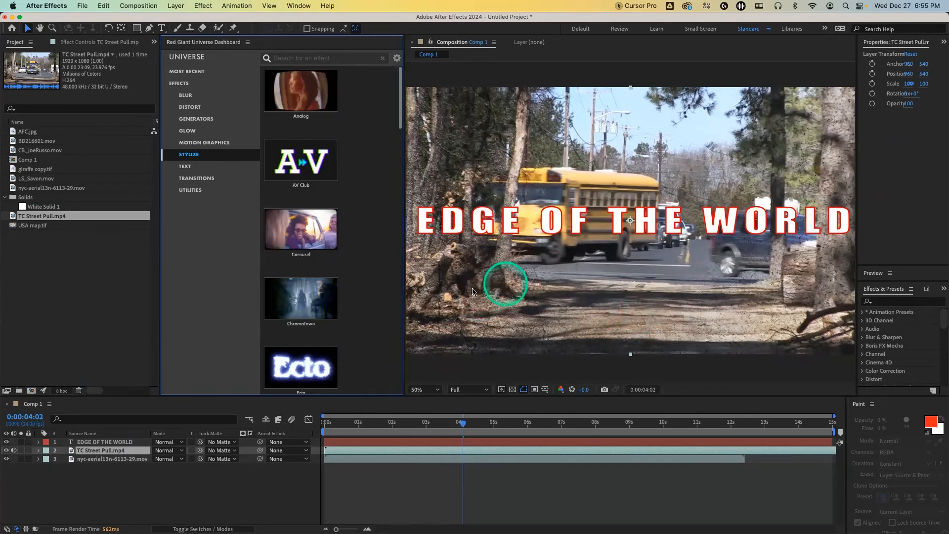
mouse_move(329, 284)
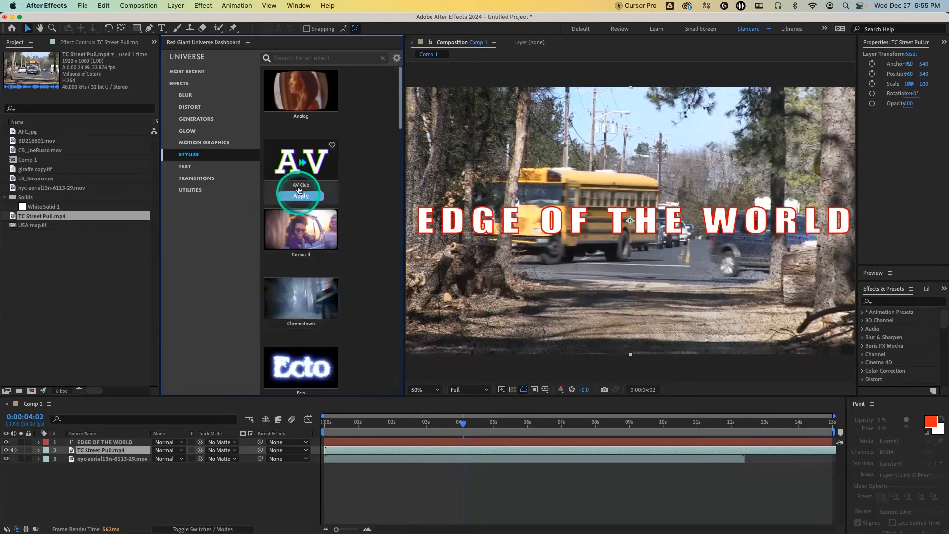
click(104, 43)
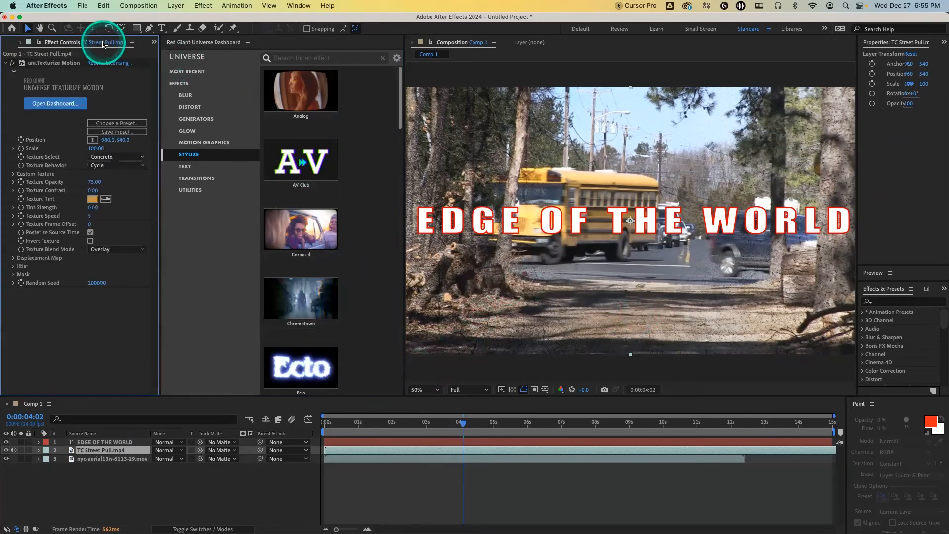
click(68, 63)
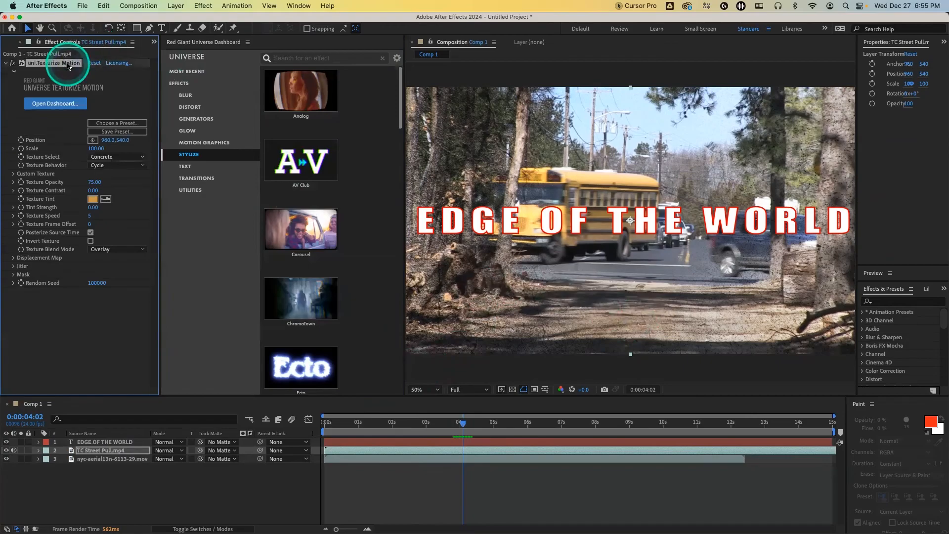
Remove the Texturize Motion effect from the TC Street Pull.mp4 layer and browse the VHS presets down to Scanlines Fine
key(Delete)
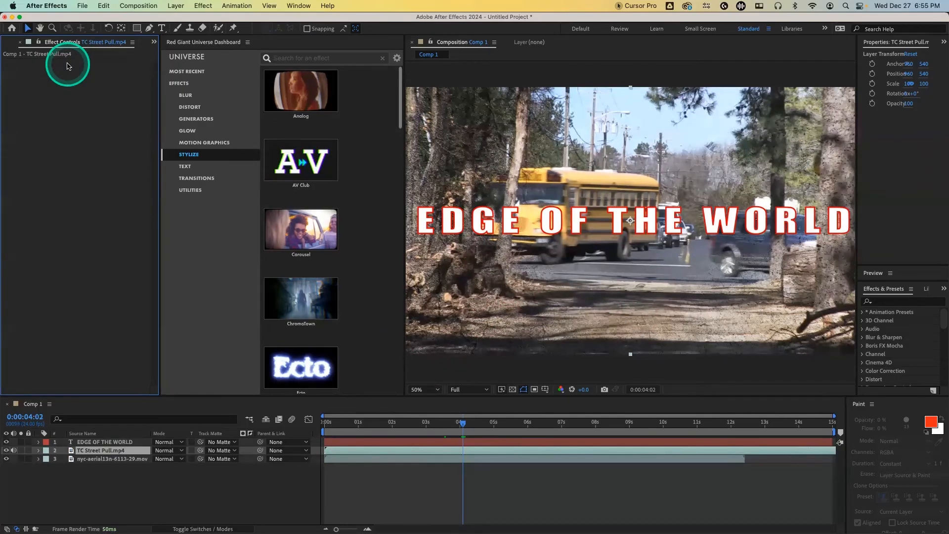
drag(399, 121, 380, 395)
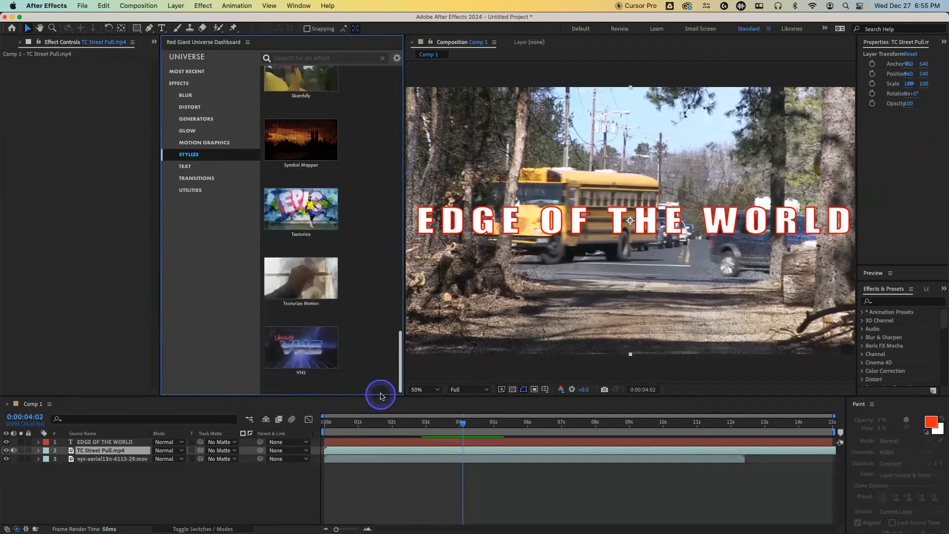
click(317, 351)
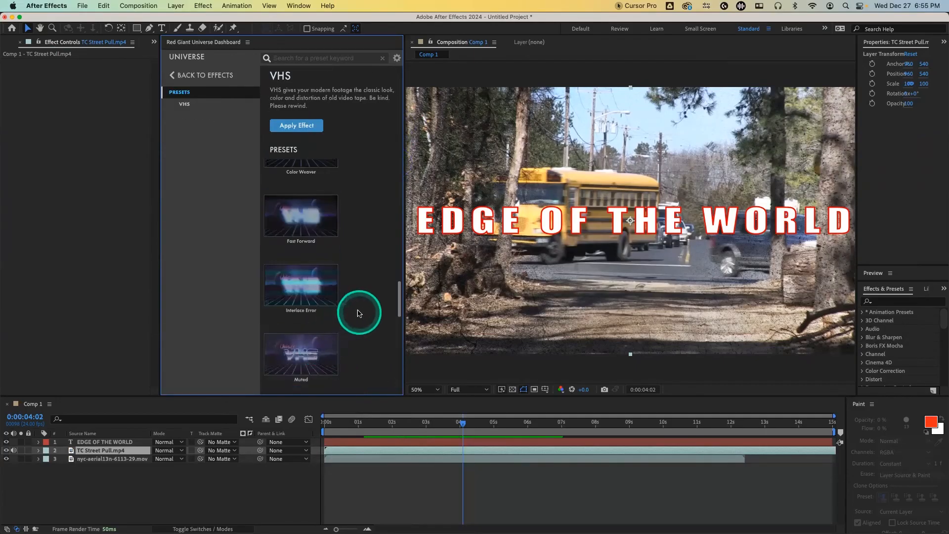
scroll(361, 316, down, 5)
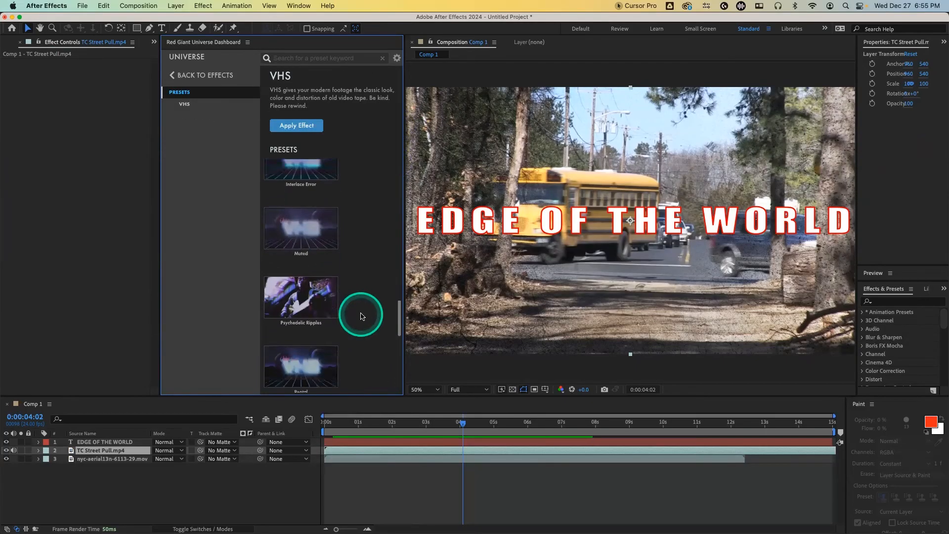
scroll(360, 316, down, 2)
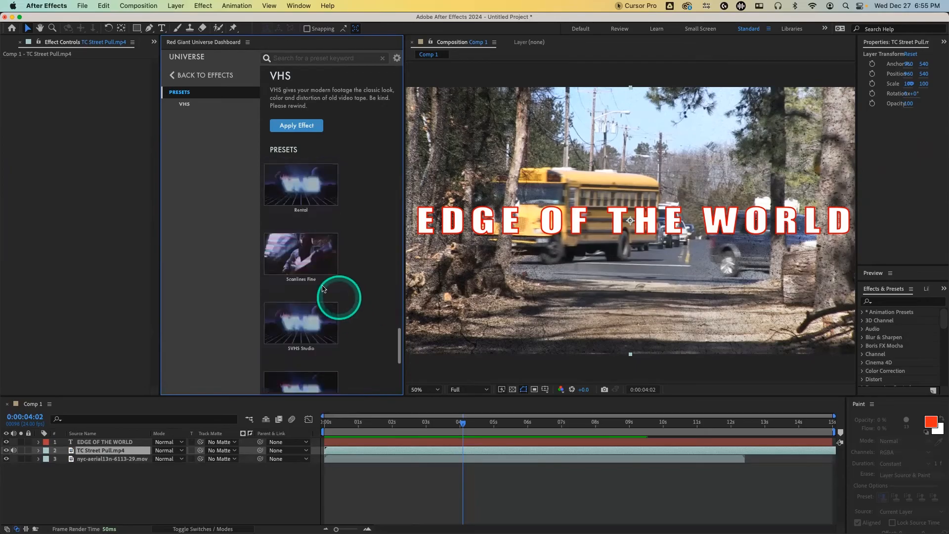
Try the VHS preset Scanlines Fine on the TC Street Pull.mp4 layer, scrub through the footage and remove the effect
click(297, 291)
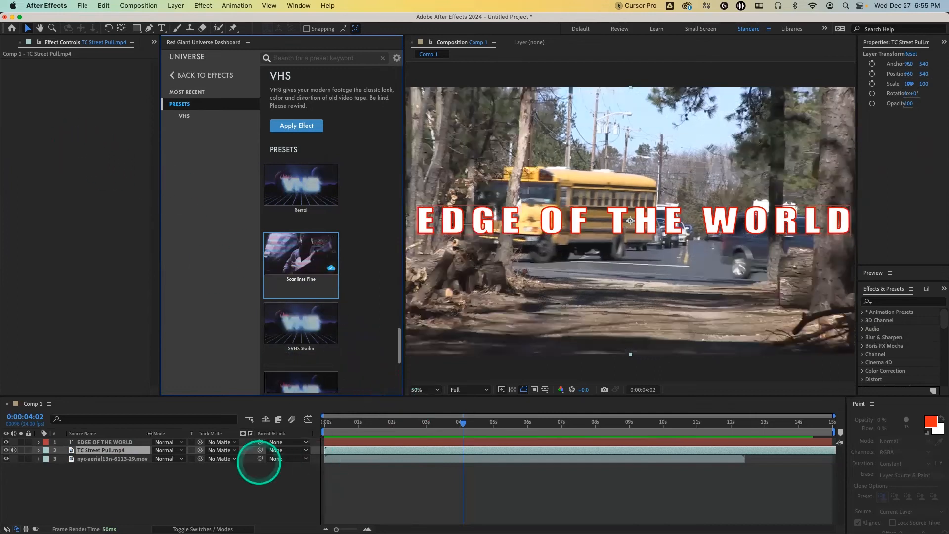
click(473, 429)
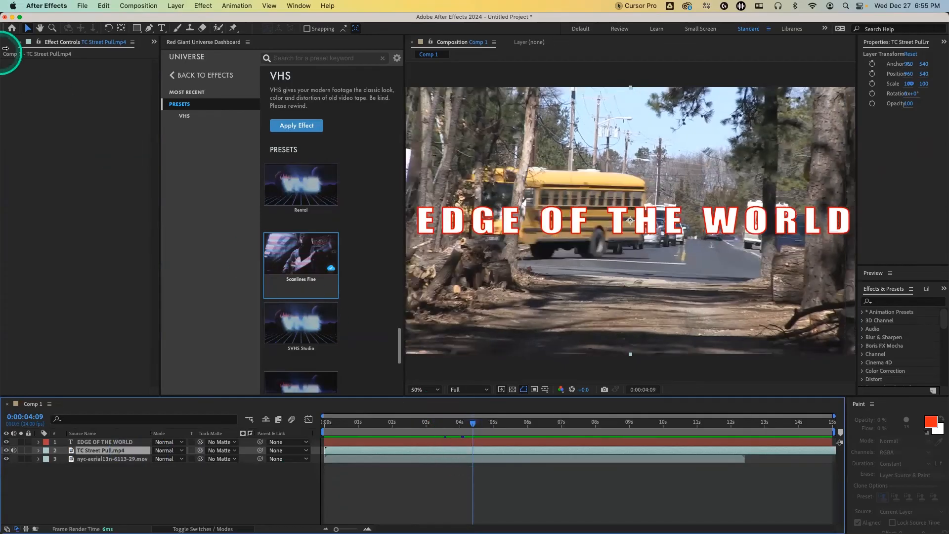
click(313, 292)
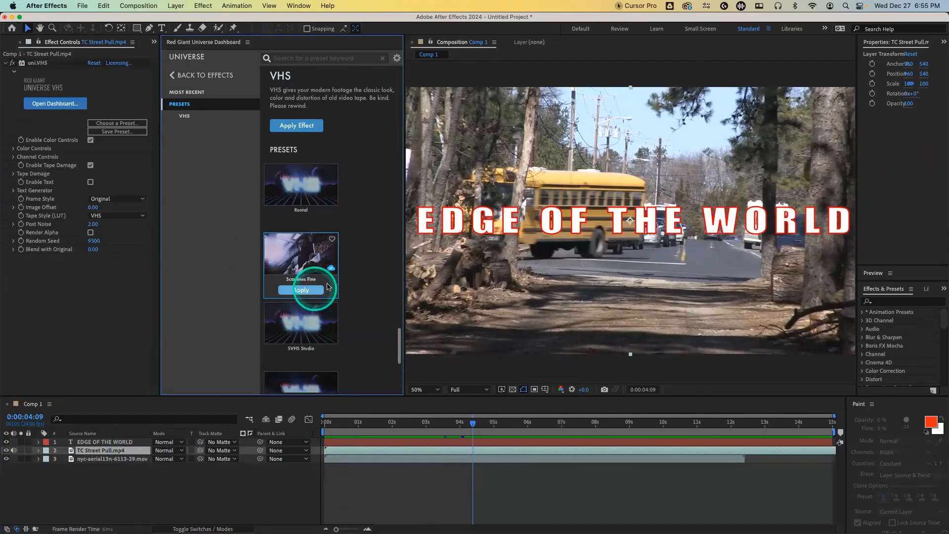
drag(493, 427, 561, 427)
drag(427, 408, 410, 408)
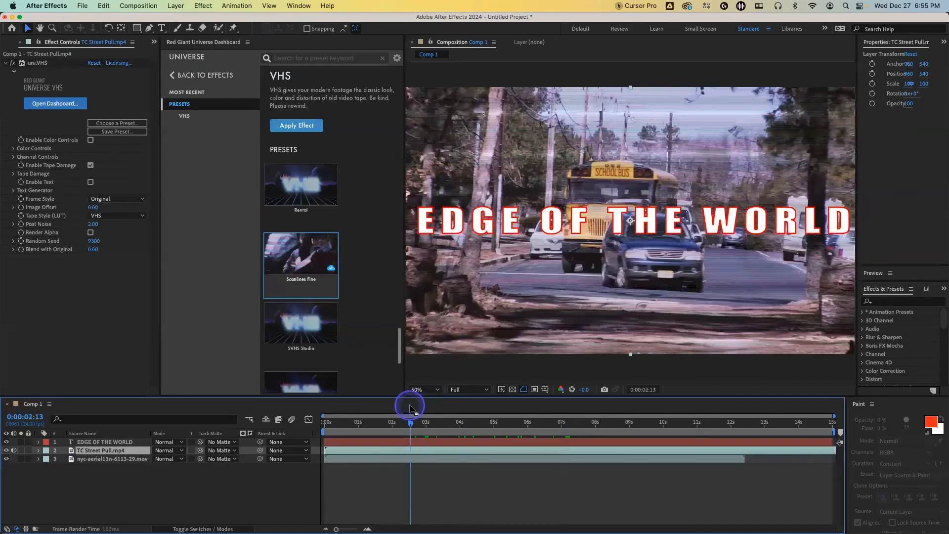
click(43, 64)
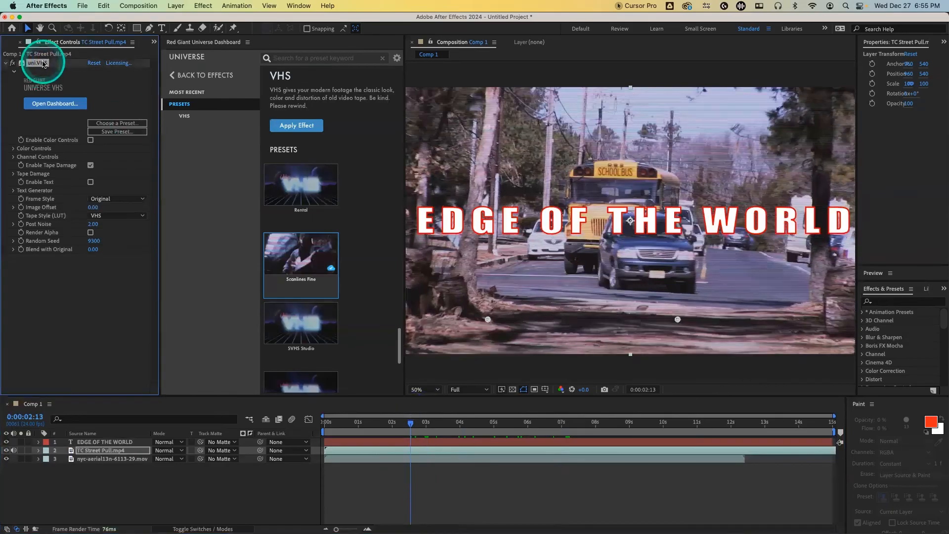
key(Delete)
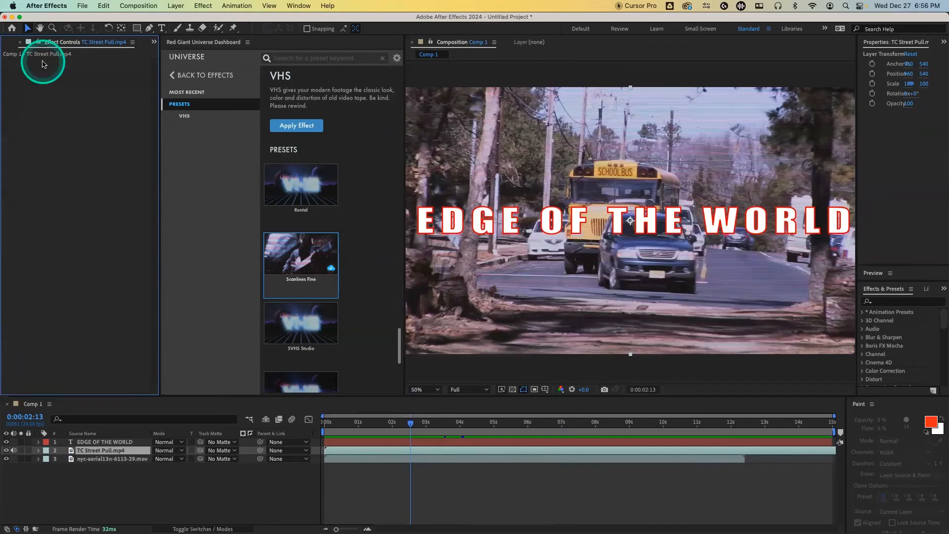
Scrub the playhead to 0:00:02:15 and show the Text category of the Universe effects
drag(440, 422, 413, 422)
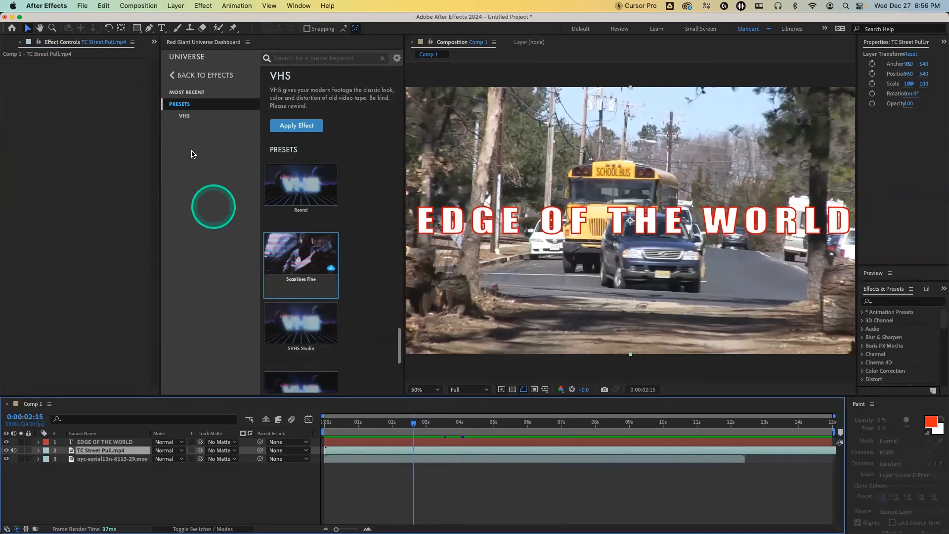
click(171, 73)
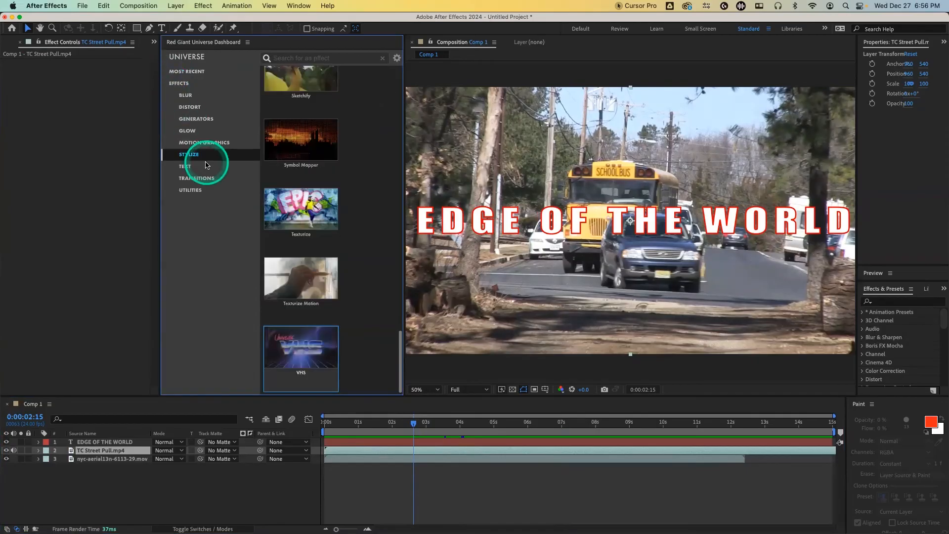
click(196, 170)
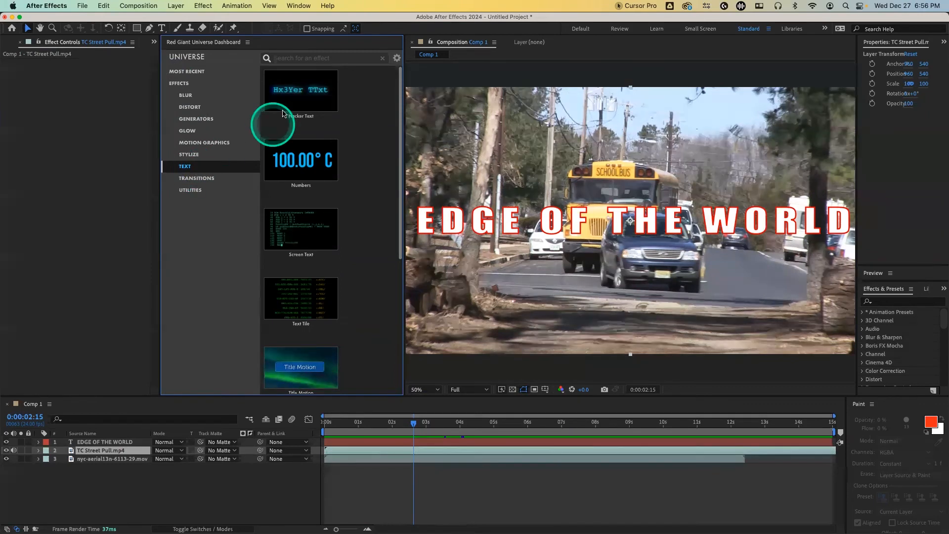
Add White Solid 1 beneath the EDGE OF THE WORLD layer with the Hacker Text effect applied, and hide the title layer
mouse_move(275, 109)
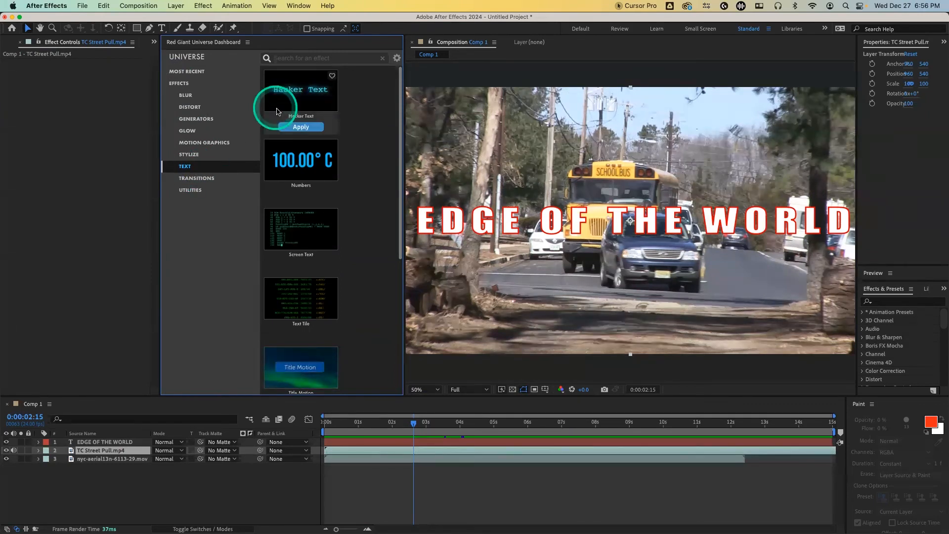
click(10, 44)
drag(48, 207, 109, 448)
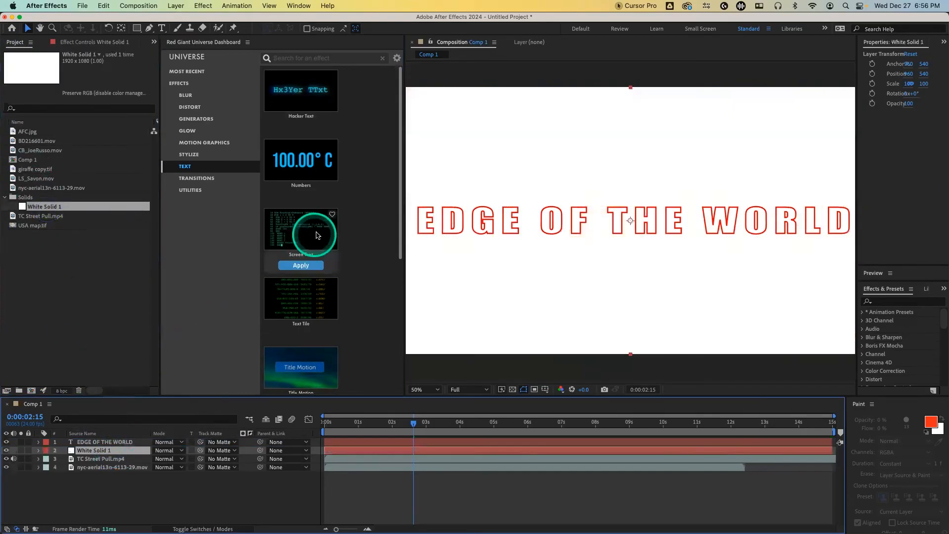
click(307, 128)
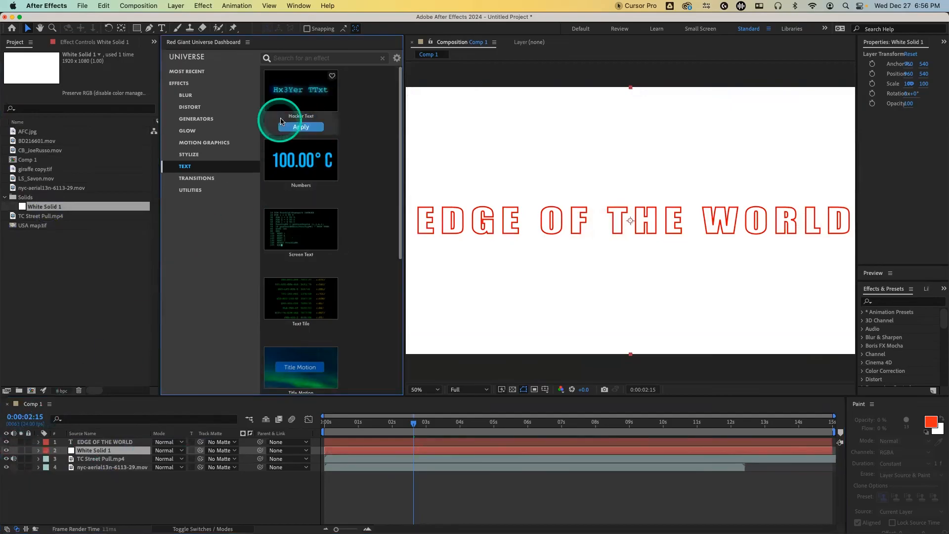
click(8, 443)
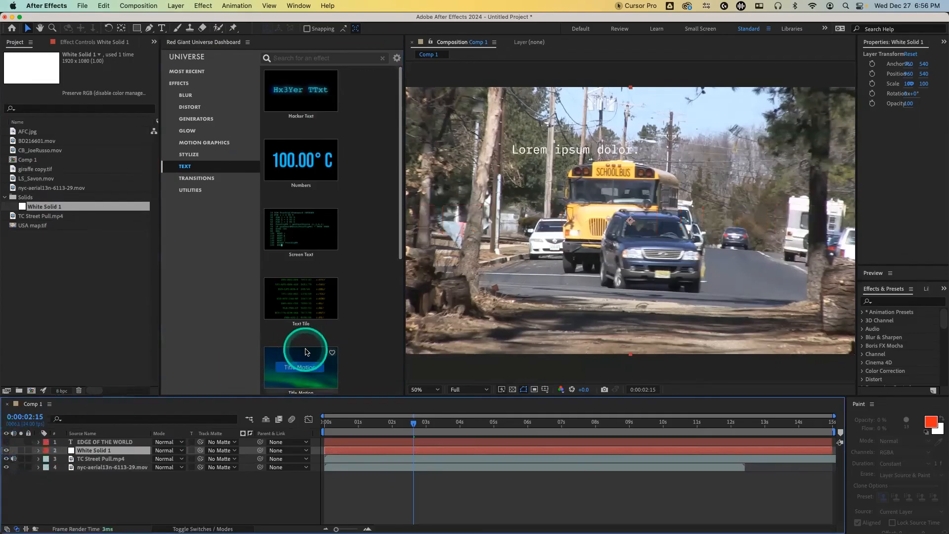
Set the Hacker Text source text to "uunta gleeben glouten globen" and the target text to "You are really old," plus a first name
click(92, 44)
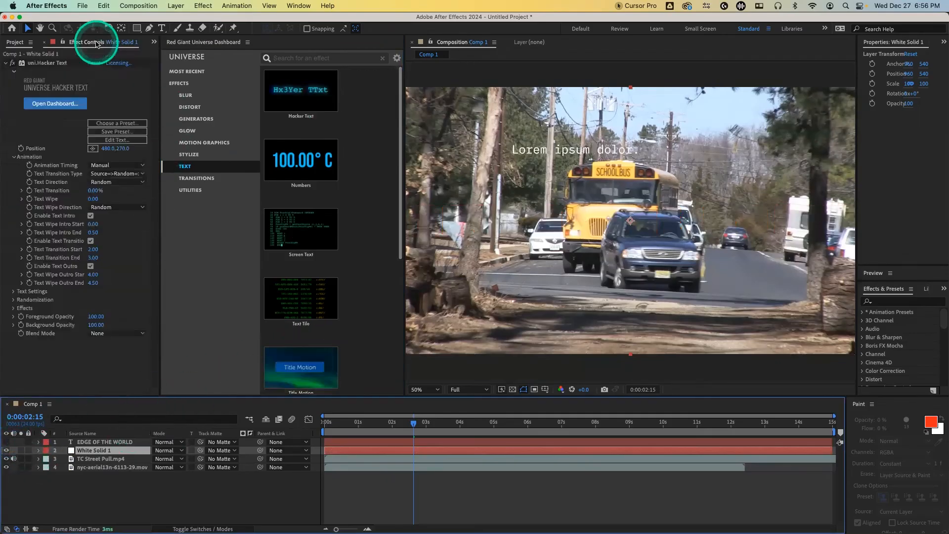
click(113, 141)
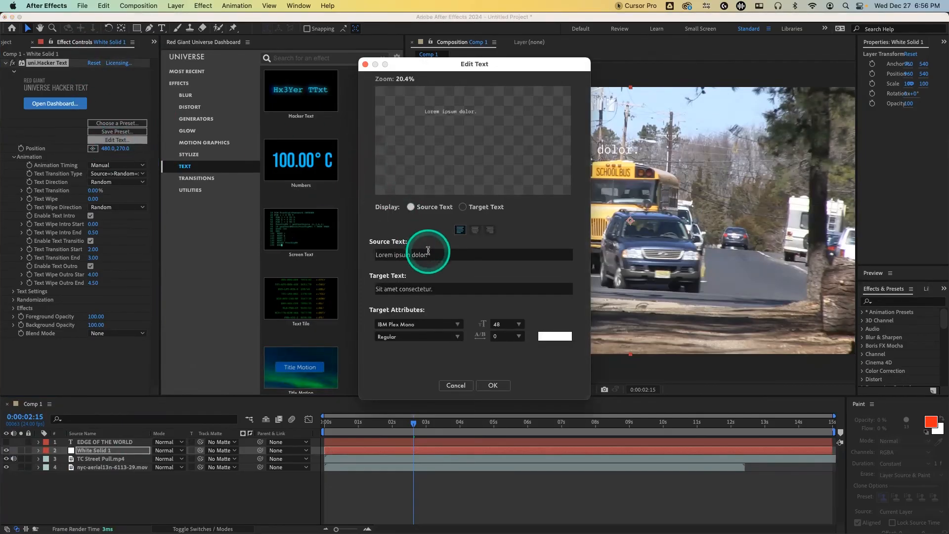
drag(436, 255, 368, 254)
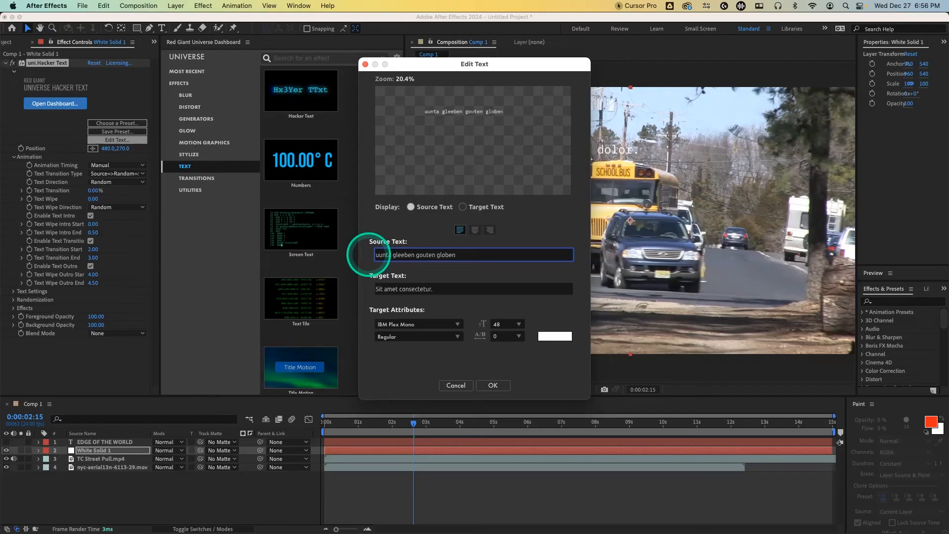
drag(434, 288, 376, 286)
click(367, 293)
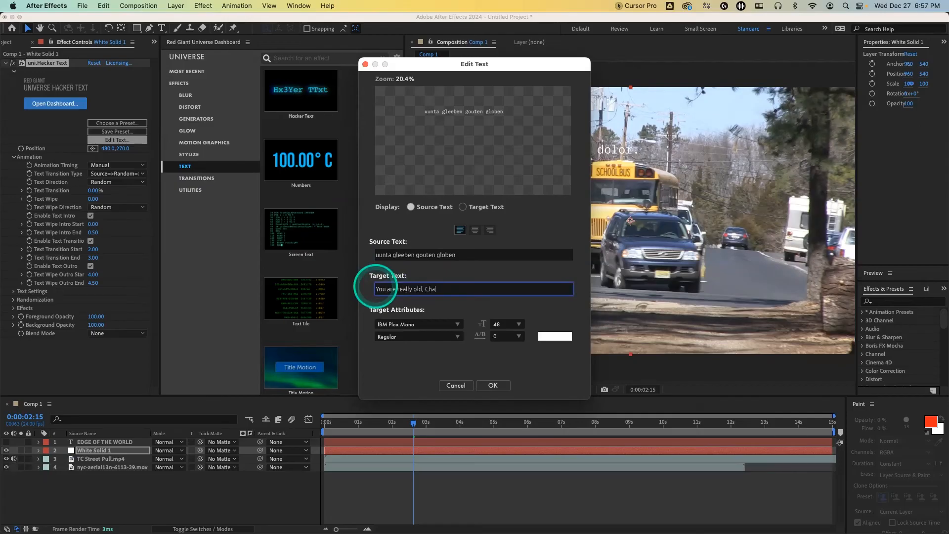
click(415, 255)
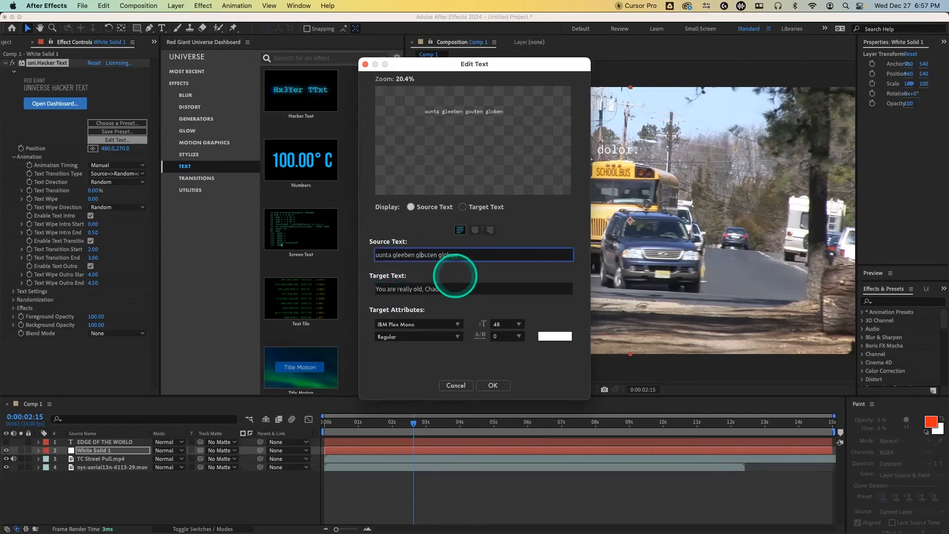
click(496, 385)
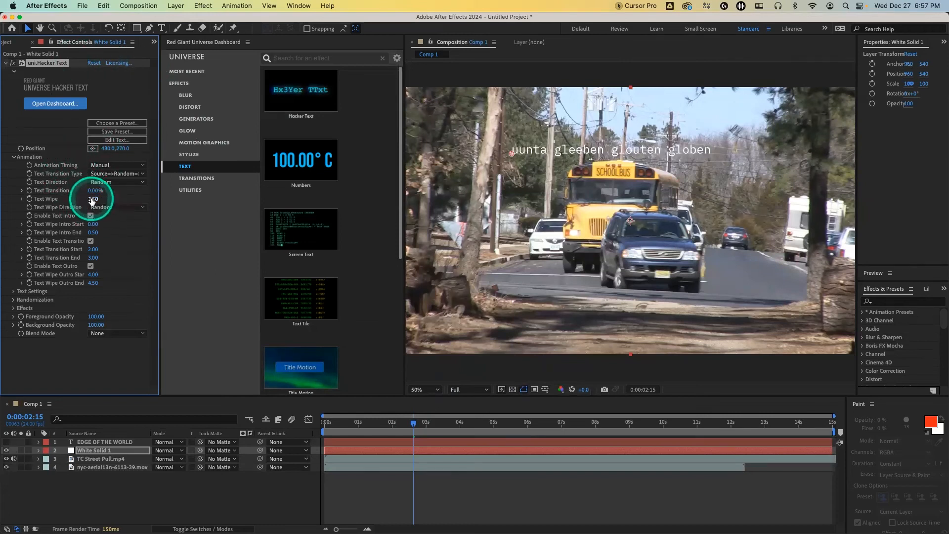
Try a different Text Wipe value, undo it, and look at the Animation Timing options while keeping Manual
mouse_move(92, 200)
mouse_down()
mouse_move(143, 204)
mouse_move(53, 199)
mouse_move(154, 200)
mouse_move(96, 199)
mouse_up()
key(super+z)
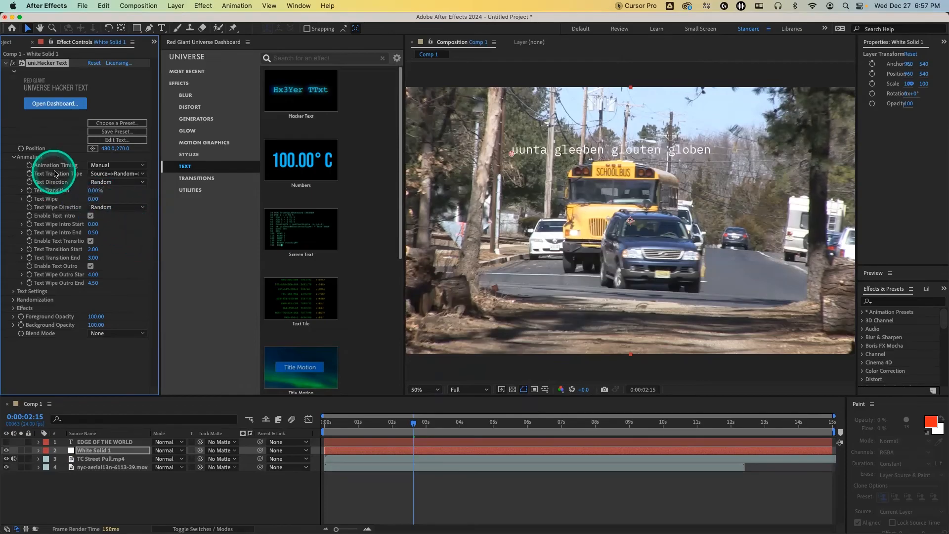
click(110, 165)
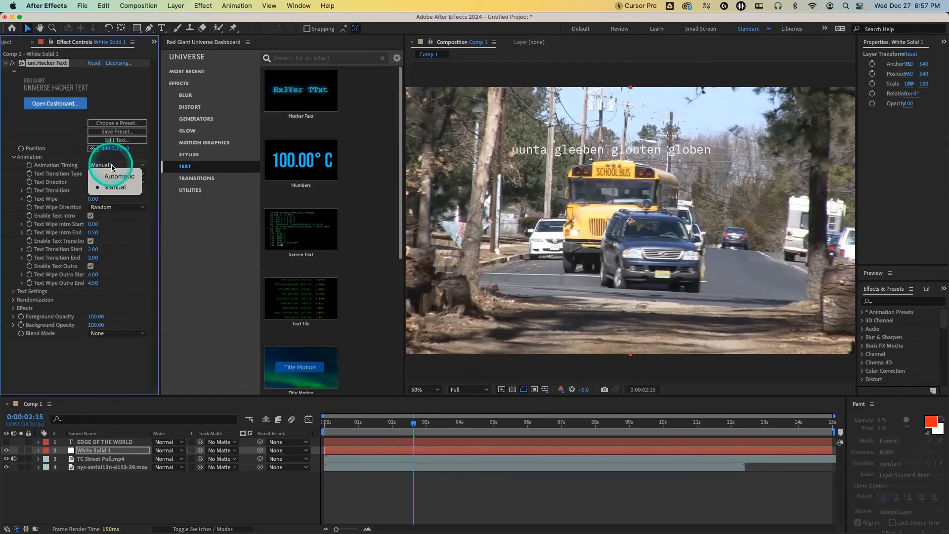
click(116, 186)
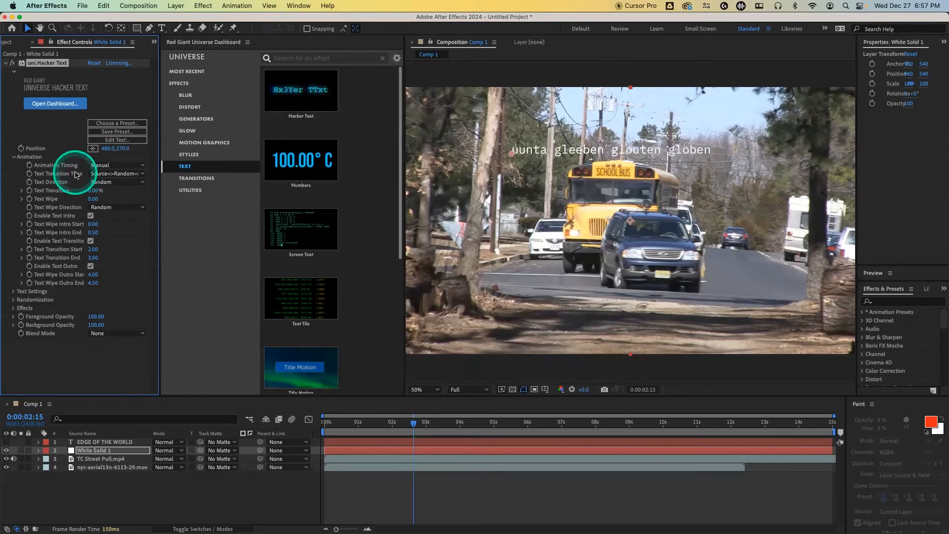
Set the Hacker Text direction to Left to Right and point out the Text Transition Start and End settings
click(104, 182)
click(118, 198)
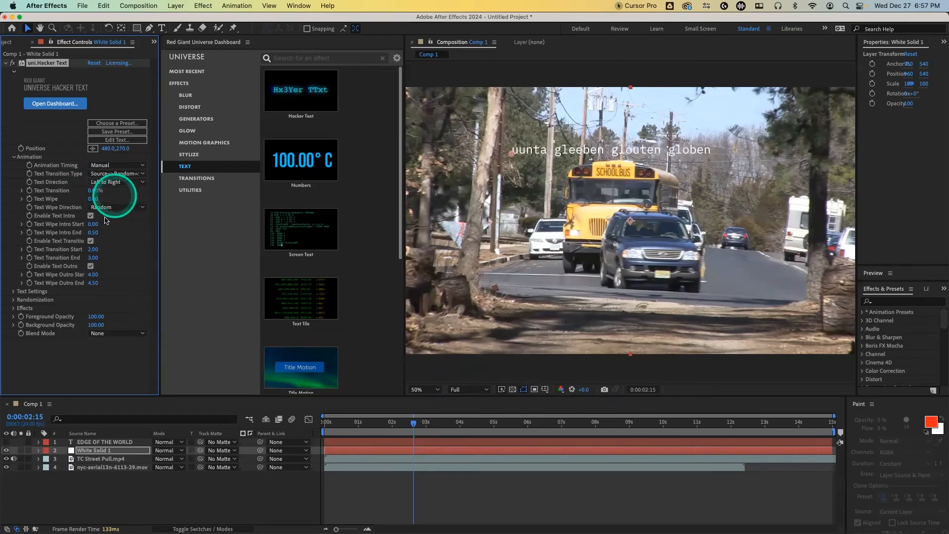
click(89, 250)
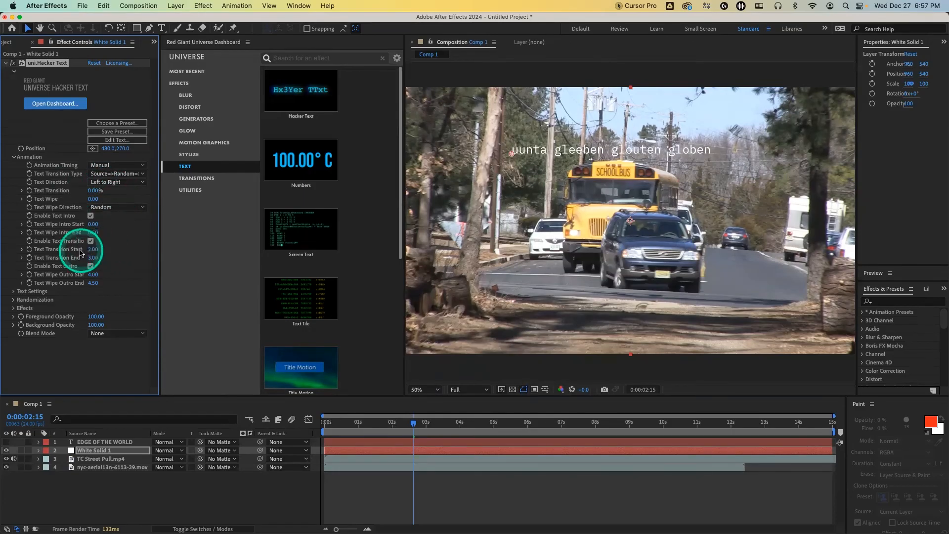
click(91, 259)
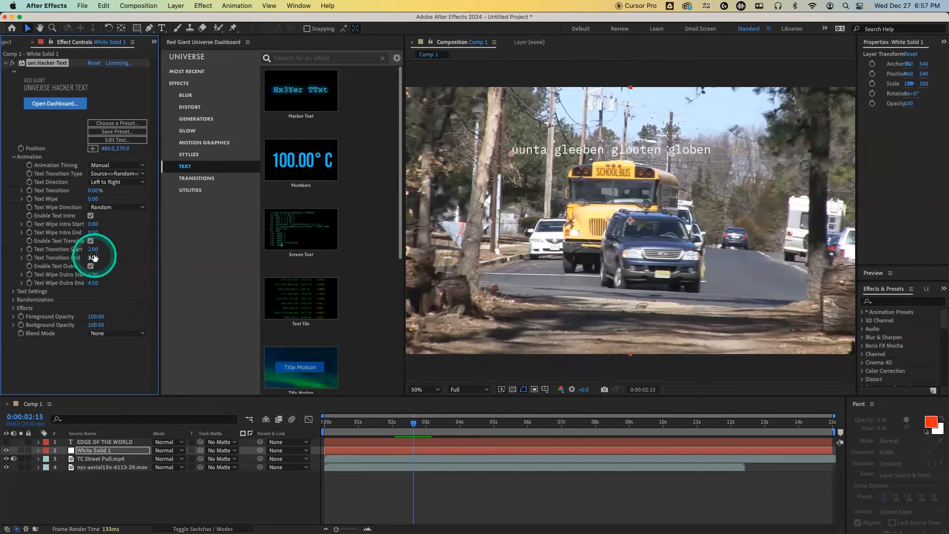
Set the Hacker Text font size to 200 and scrub the Text Transition value to preview the text change
click(115, 141)
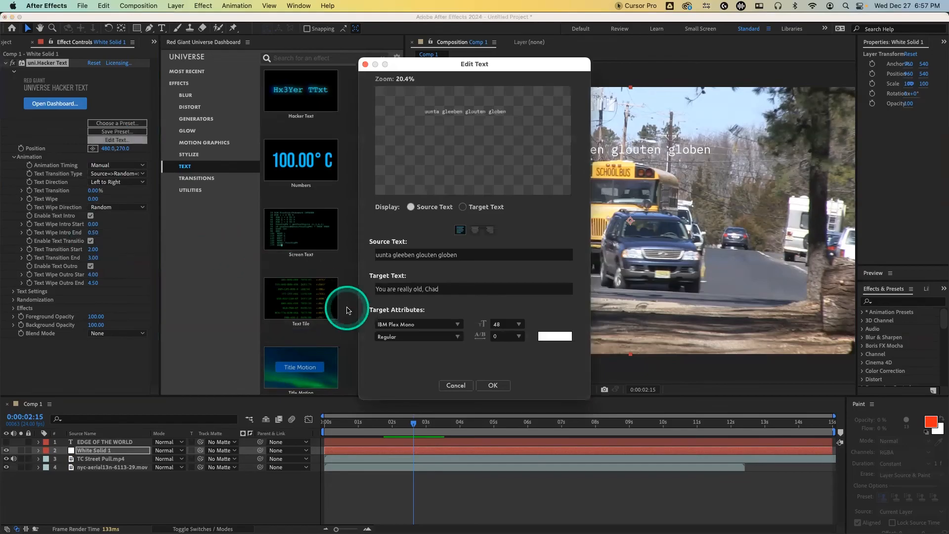
click(516, 326)
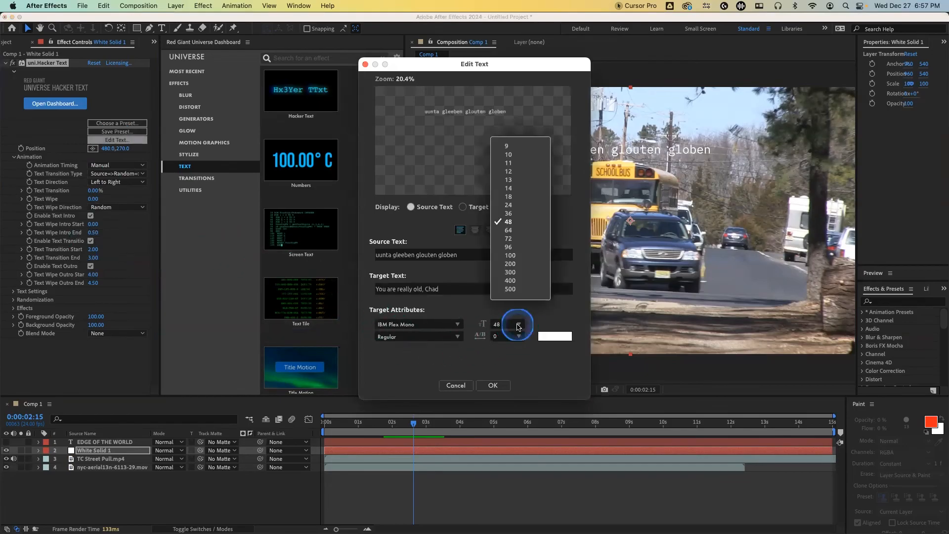
click(517, 263)
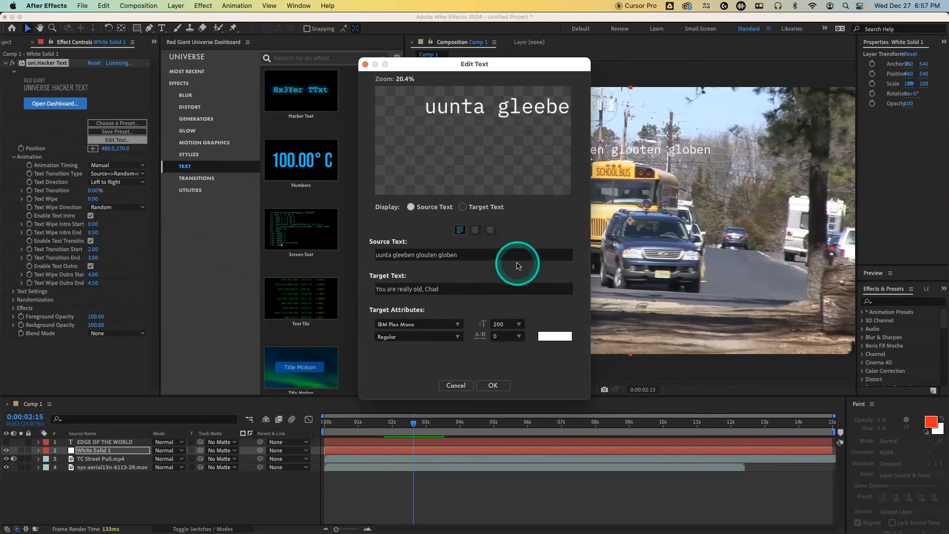
click(493, 386)
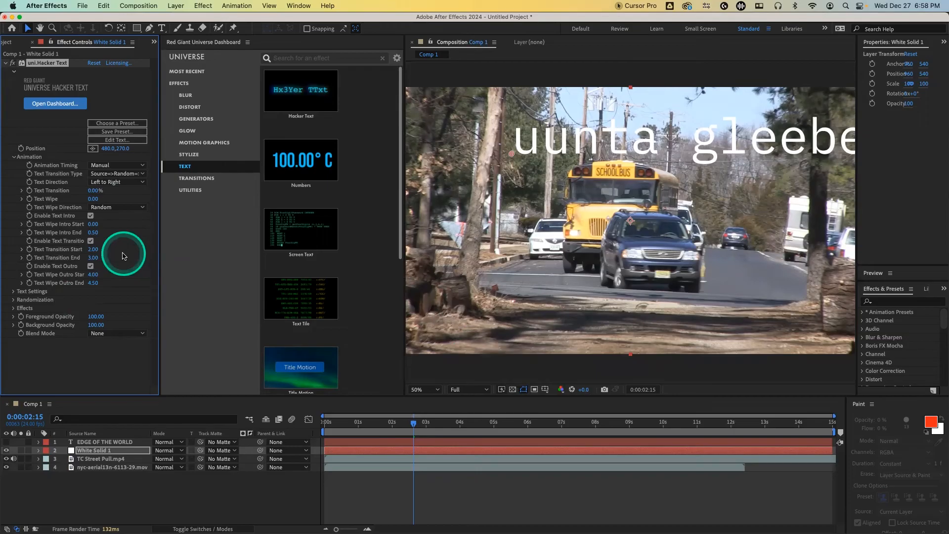
drag(93, 190, 66, 196)
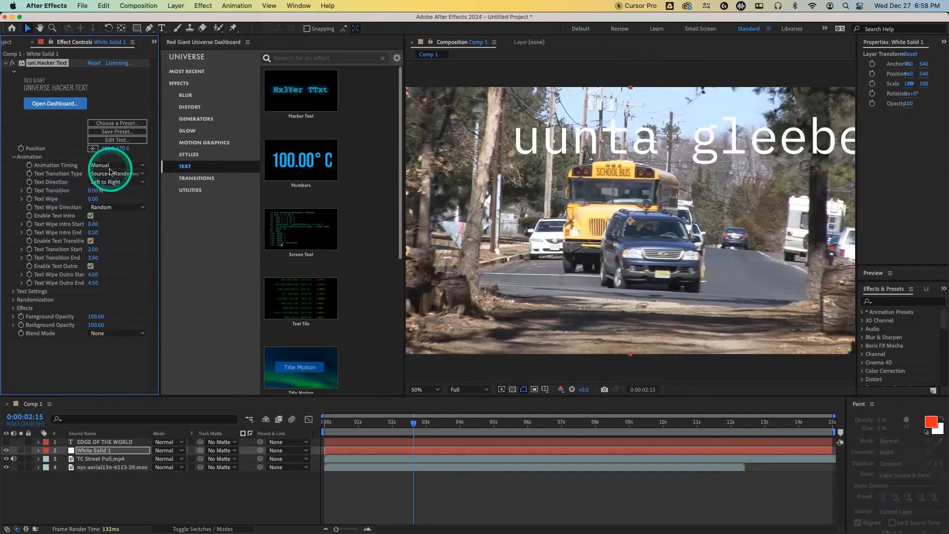
Set the Hacker Text font size to 96 and move the text to about 182, 582 so it fits in the frame
click(118, 140)
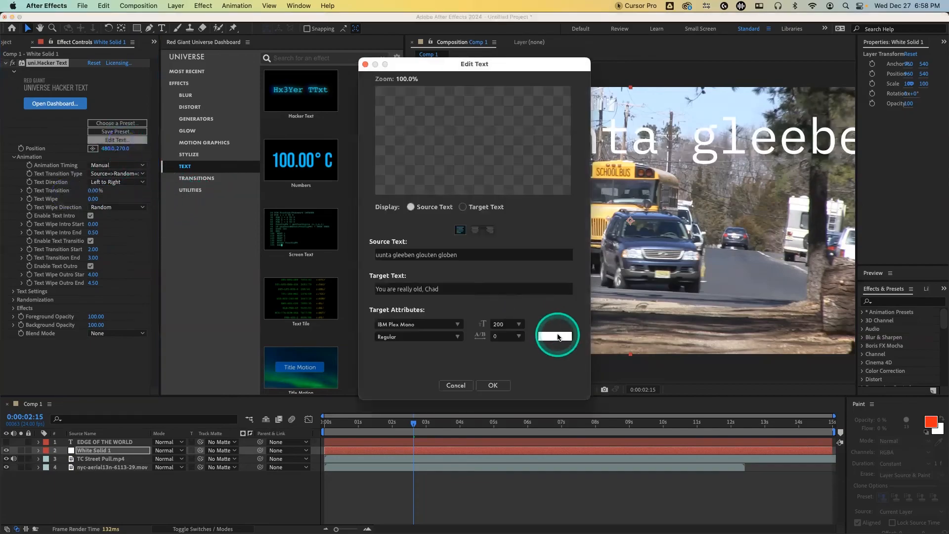
click(516, 323)
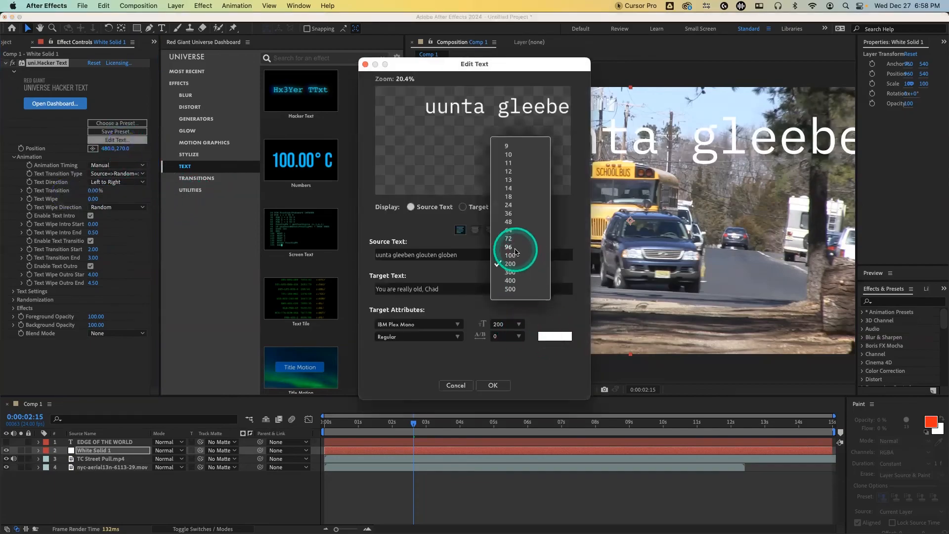
click(510, 247)
click(494, 385)
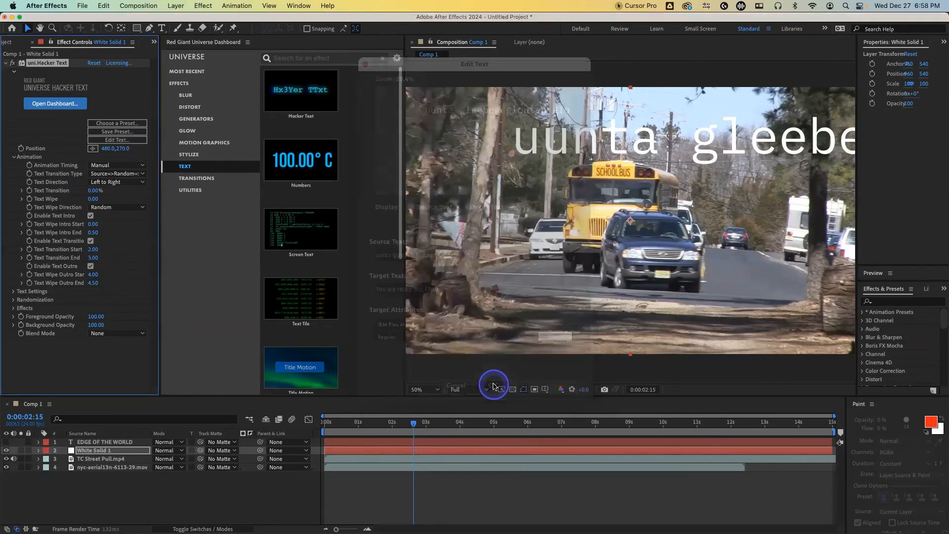
drag(512, 153, 437, 232)
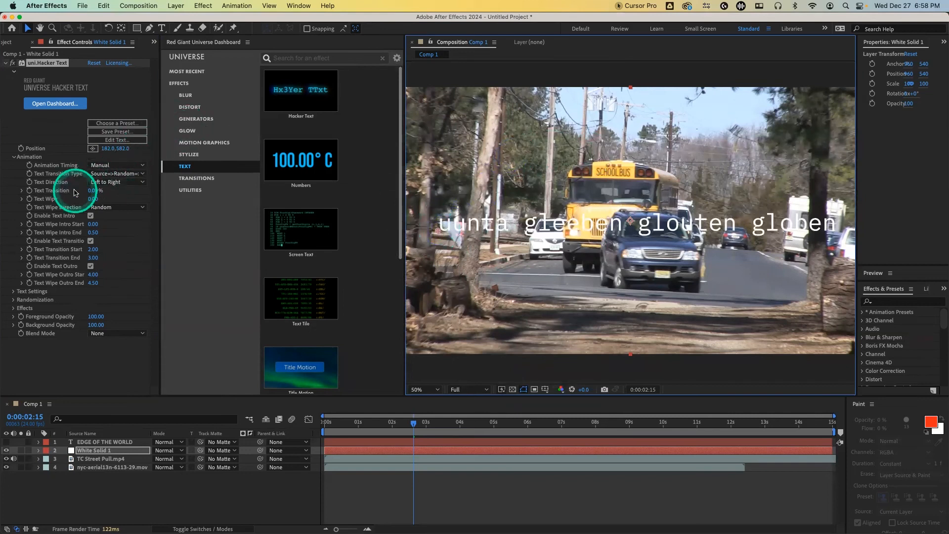
drag(93, 191, 69, 183)
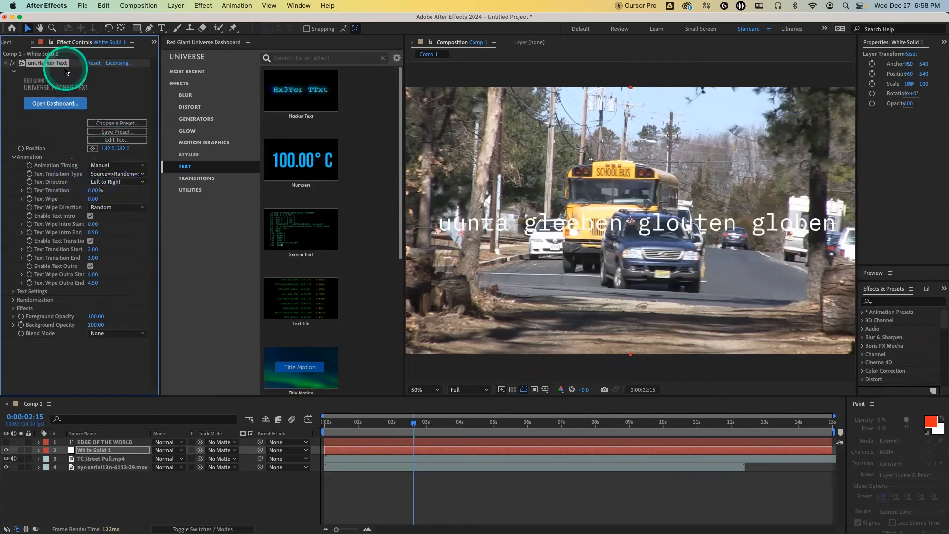
Delete Hacker Text from White Solid 1 and apply the Universe Screen Text effect instead
key(Delete)
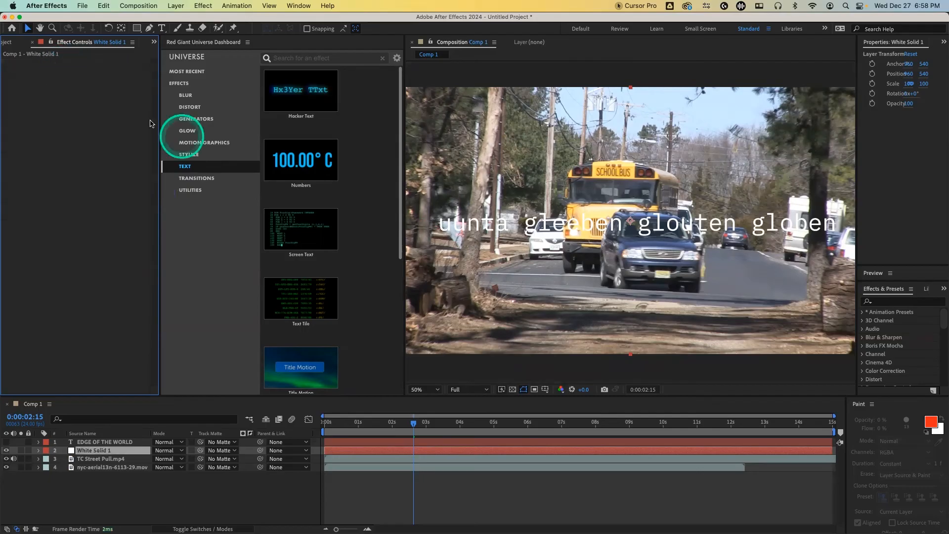
mouse_move(297, 212)
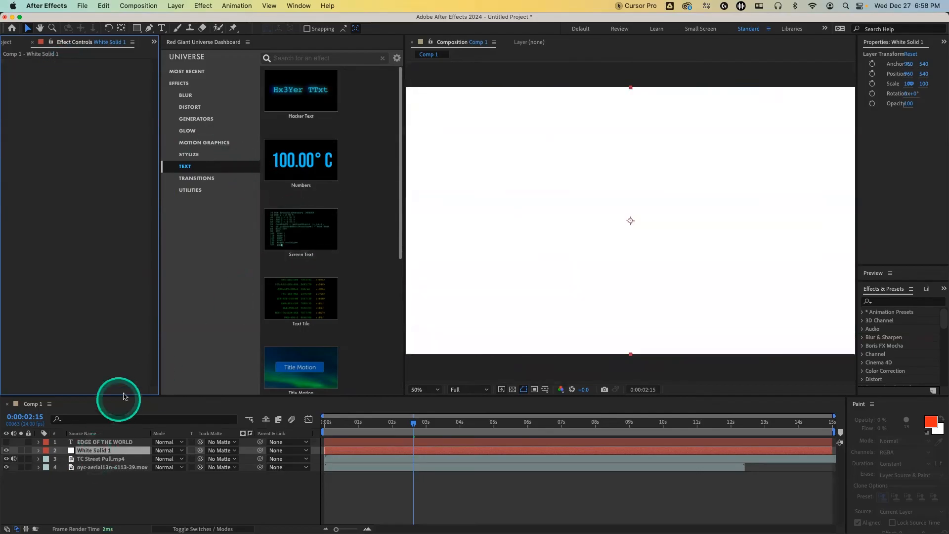
click(293, 266)
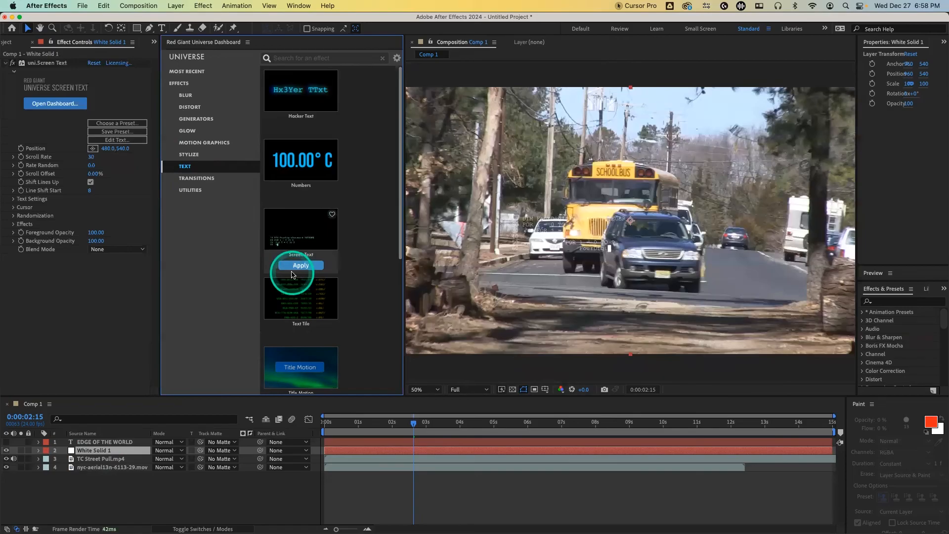
Scrub through the Comp 1 timeline to preview the Screen Text animation over the street footage
drag(360, 430, 604, 437)
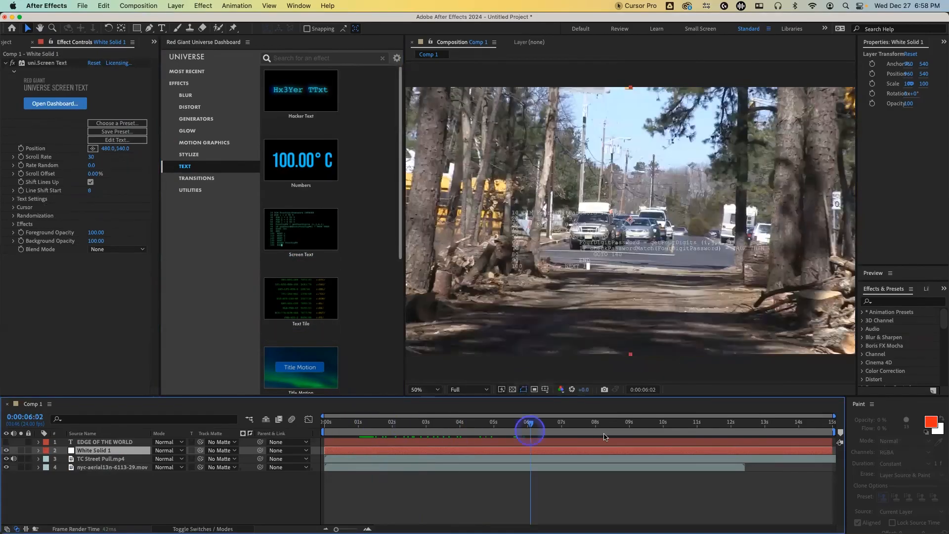
drag(693, 442, 736, 448)
right_click(618, 439)
drag(503, 438, 612, 437)
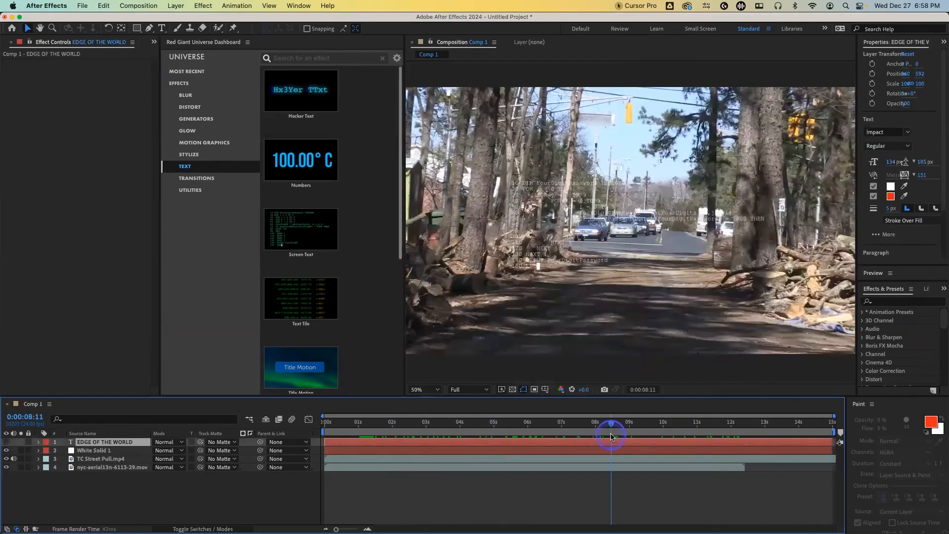
drag(519, 426, 436, 422)
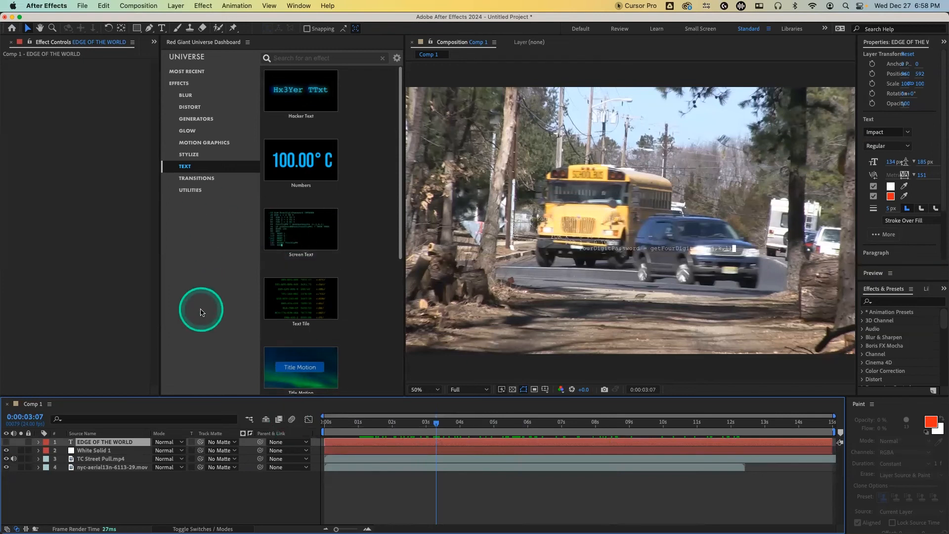
Browse the remaining Universe Text effects from Text Tile and Title Motion to Type Cast, Type On and Typographic
click(204, 179)
click(186, 166)
scroll(307, 255, down, 3)
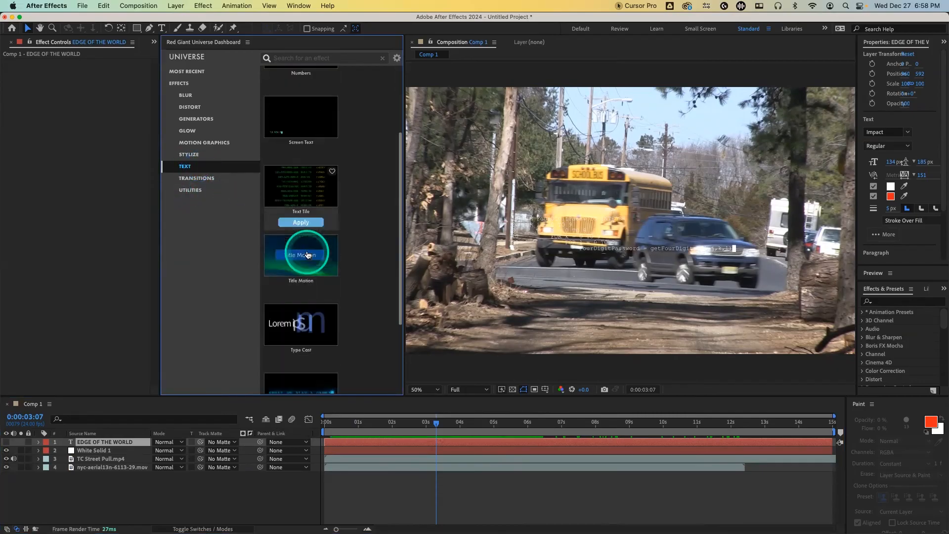
scroll(307, 255, down, 4)
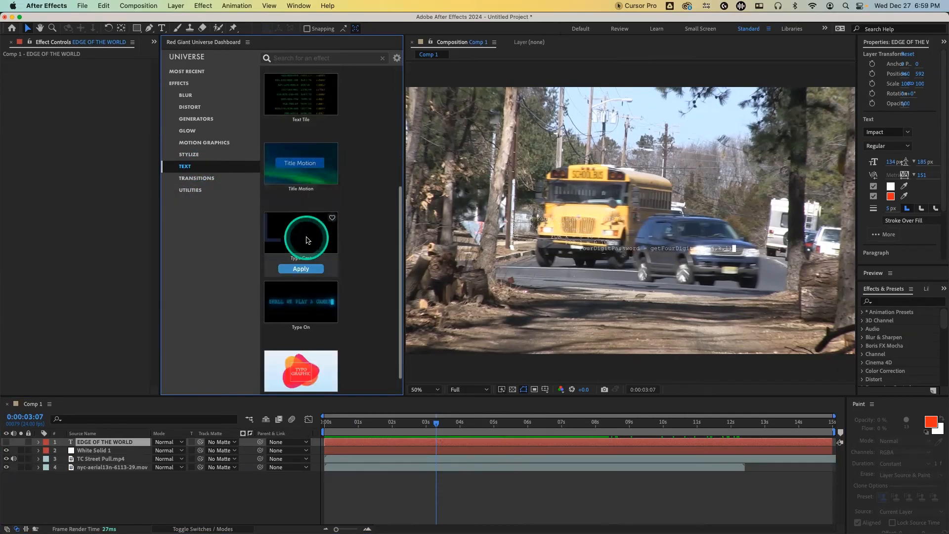
mouse_move(307, 304)
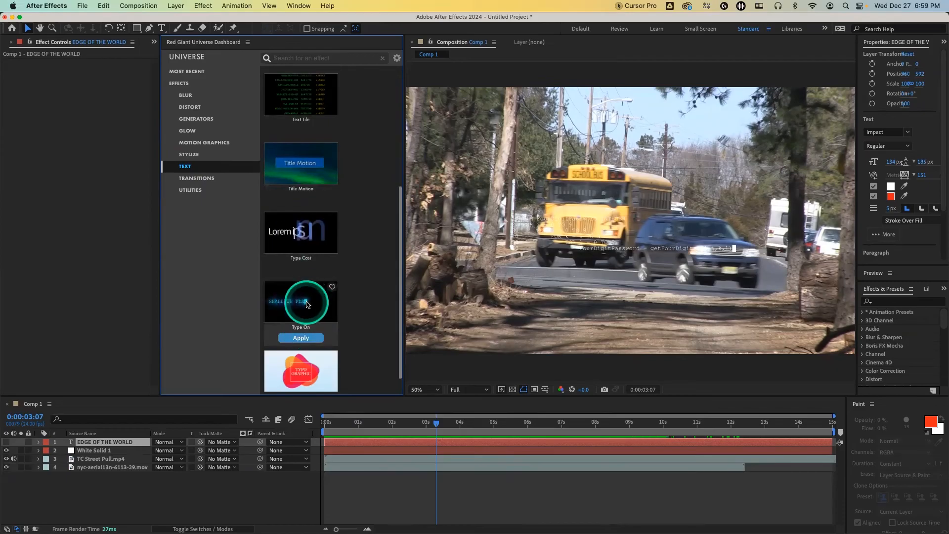
scroll(307, 303, down, 1)
mouse_move(304, 349)
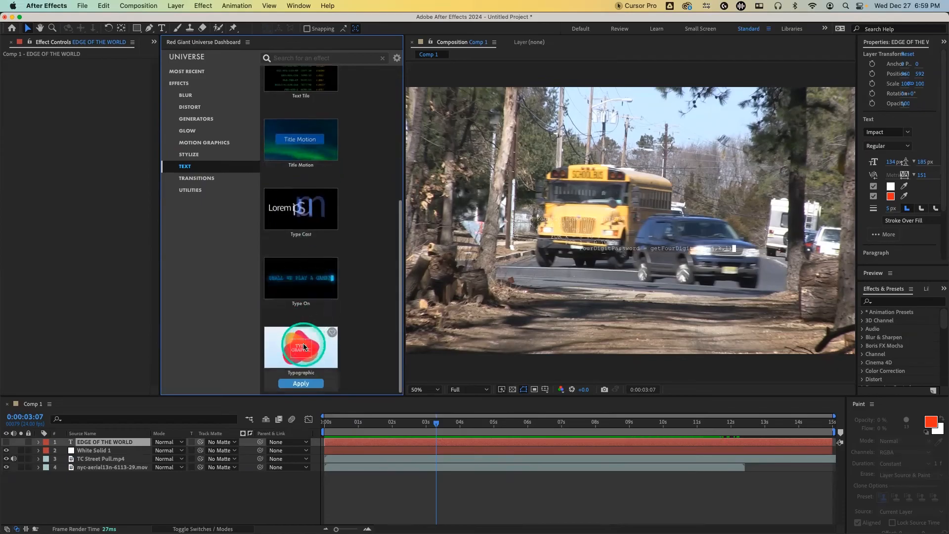
Open the Typographic effect's presets and look through the Diamond and Organic Shapes designs
click(304, 349)
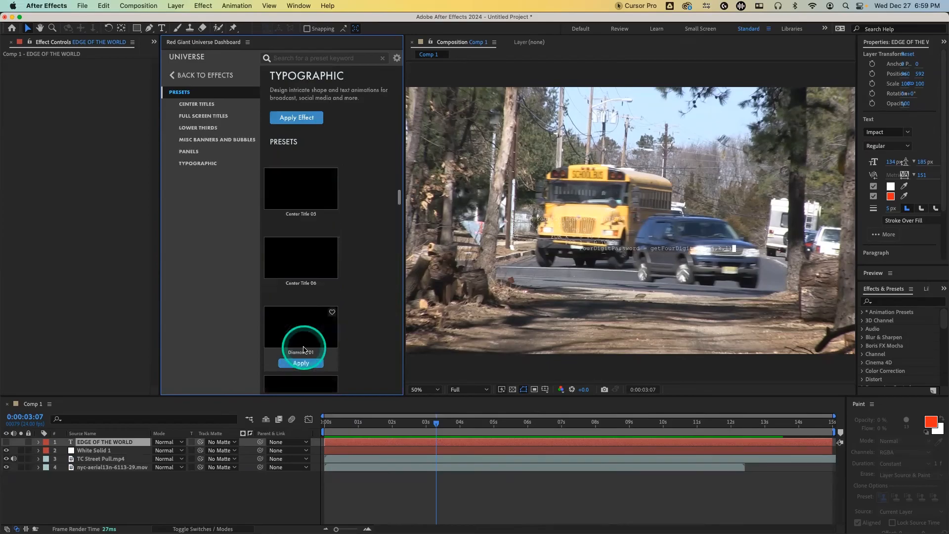
mouse_move(315, 303)
scroll(316, 303, down, 9)
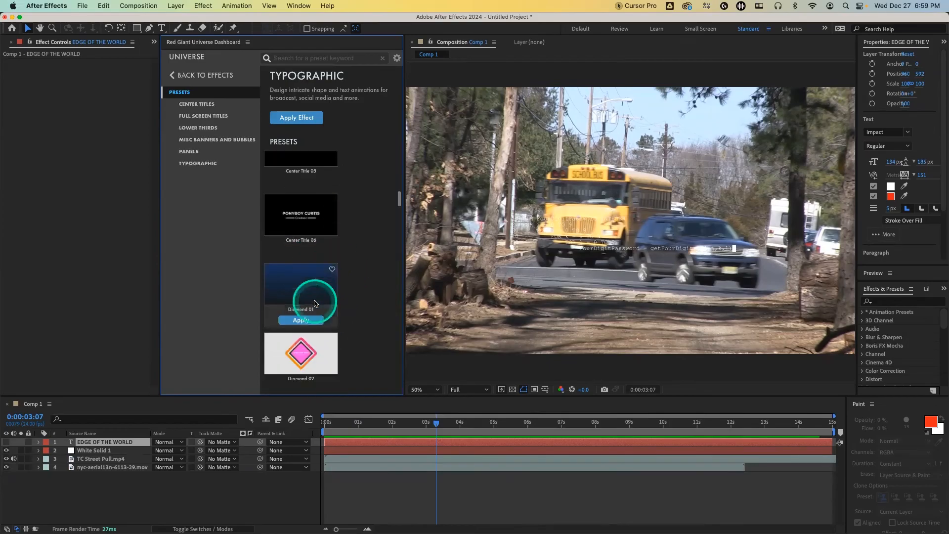
scroll(315, 303, down, 5)
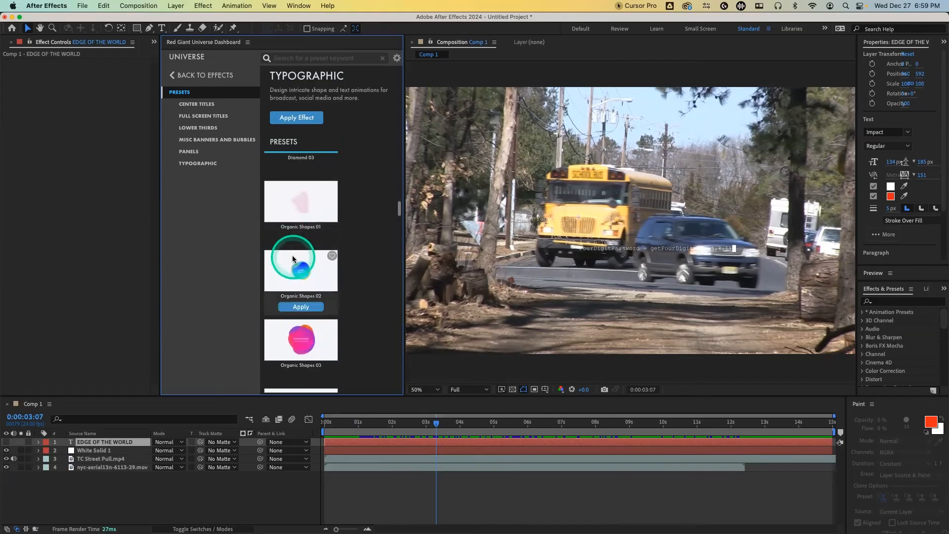
scroll(292, 255, down, 5)
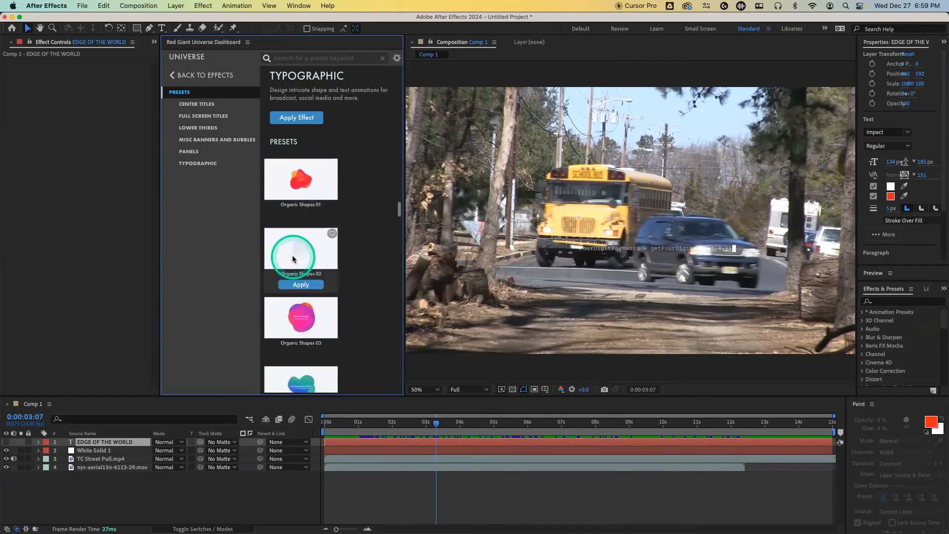
Show the Lower Thirds presets of Typographic and look through the designs up to Lower Third 12
click(201, 128)
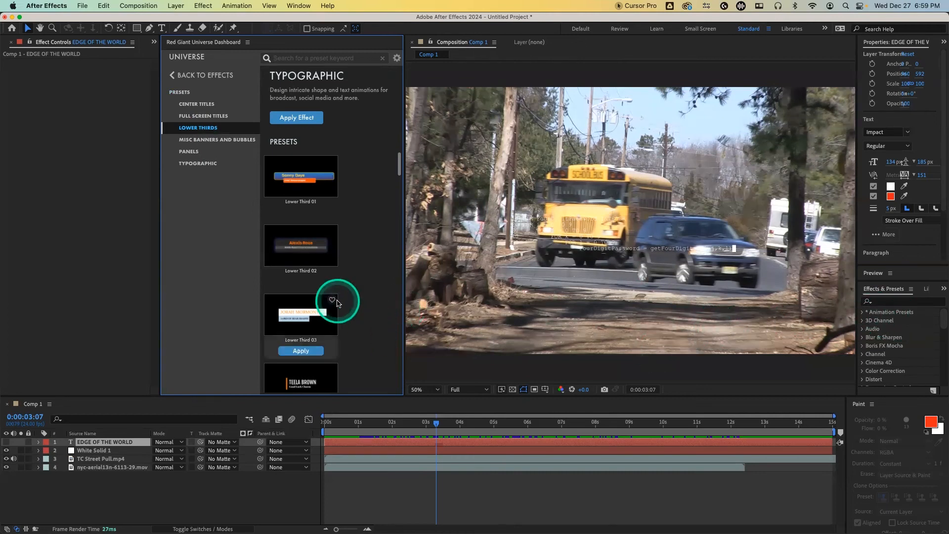
scroll(364, 302, down, 3)
scroll(364, 302, down, 5)
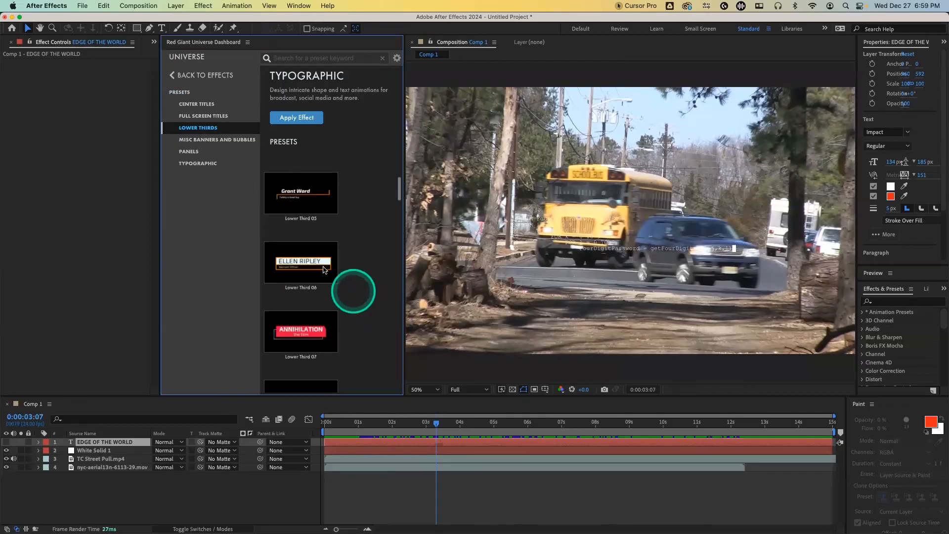
mouse_move(324, 270)
scroll(376, 323, down, 2)
scroll(372, 325, down, 1)
mouse_move(326, 287)
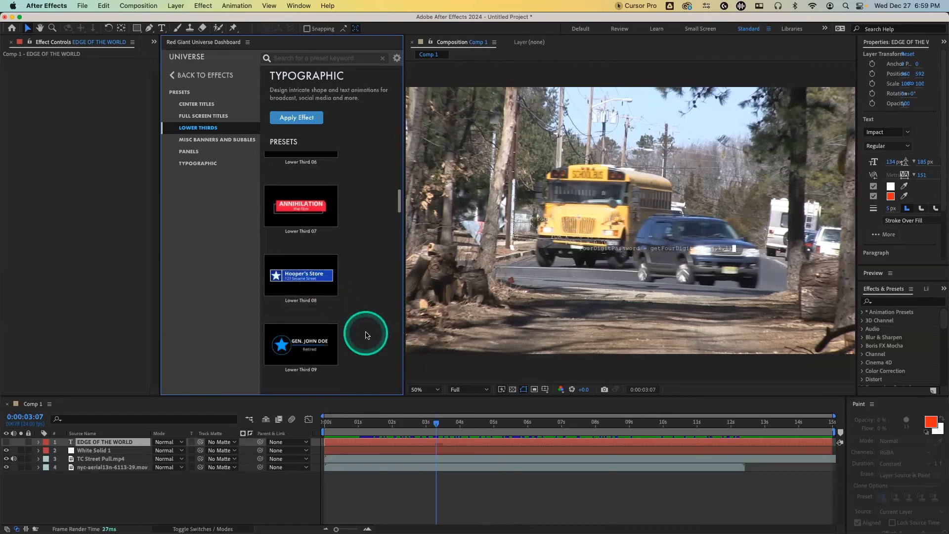
scroll(364, 330, down, 2)
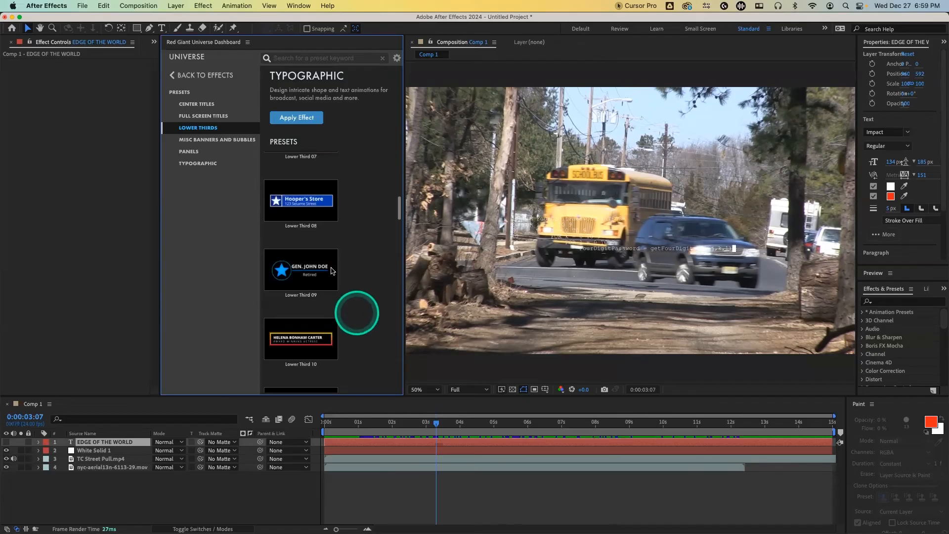
scroll(312, 258, down, 2)
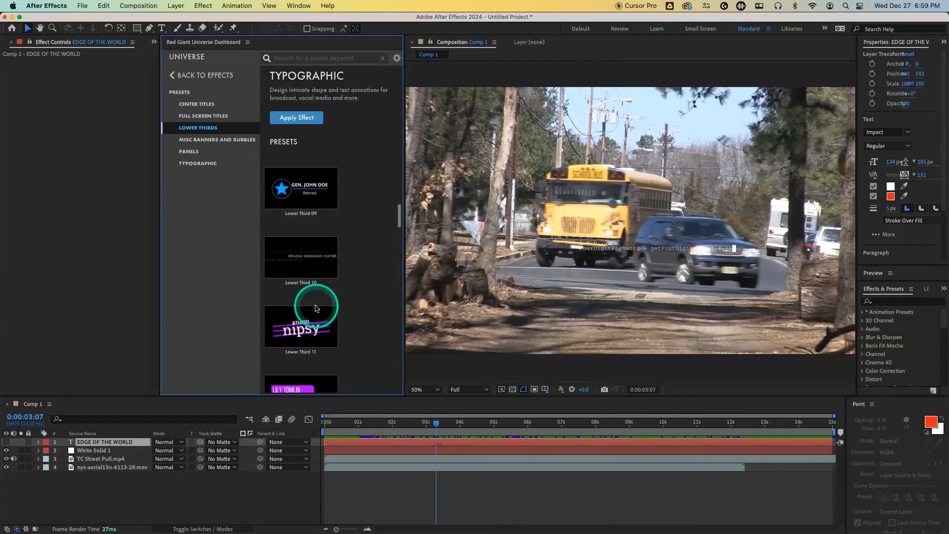
scroll(316, 307, down, 1)
mouse_move(317, 320)
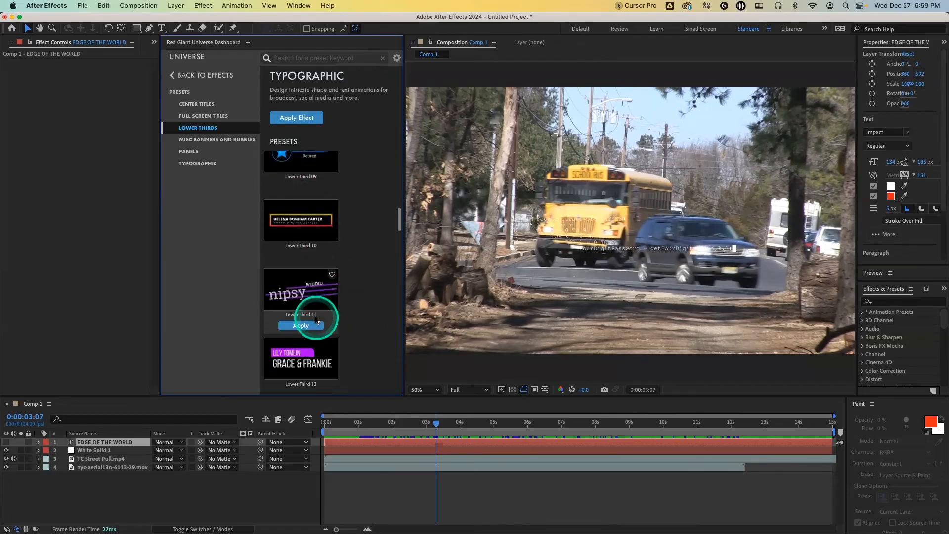
Return to the Universe effect categories and view the Transitions effects
click(196, 78)
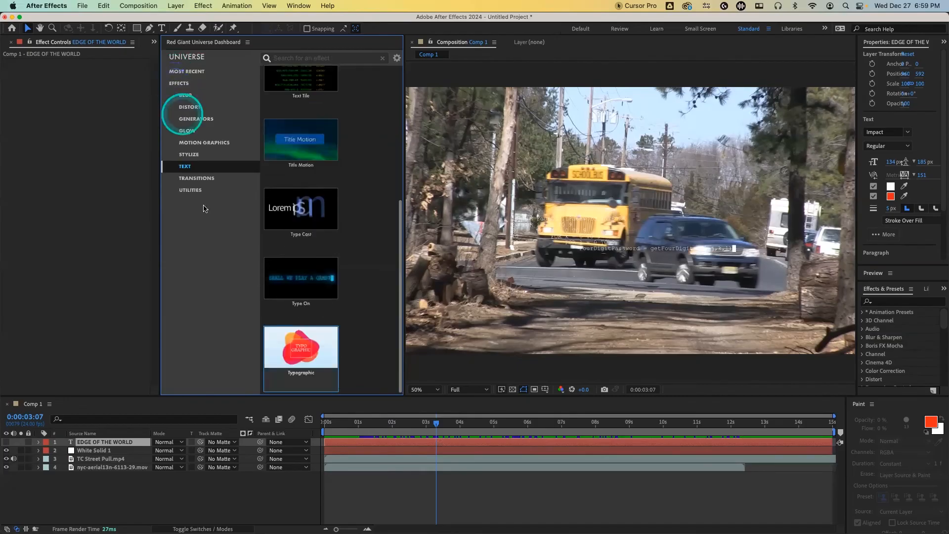
click(194, 179)
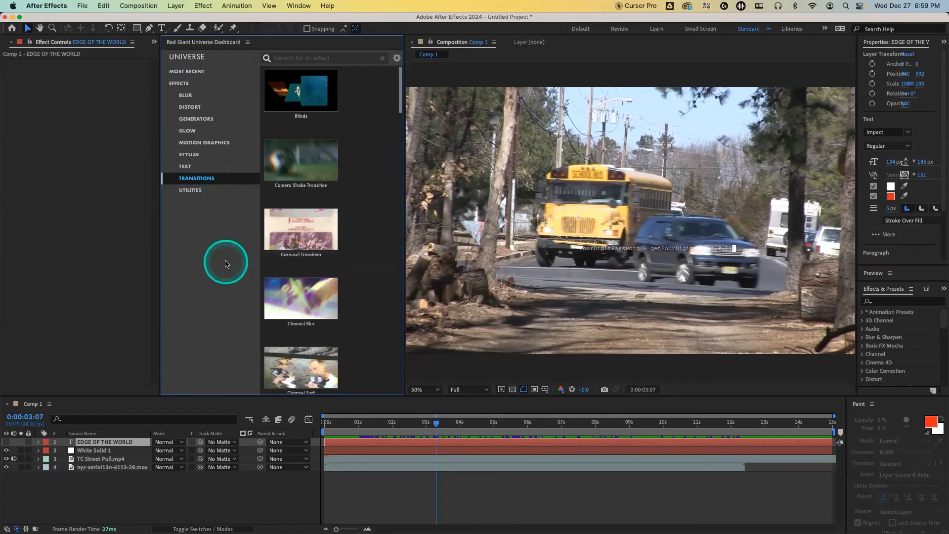
Quit After Effects without saving the project and switch to Avid Media Composer
key(super+q)
click(450, 295)
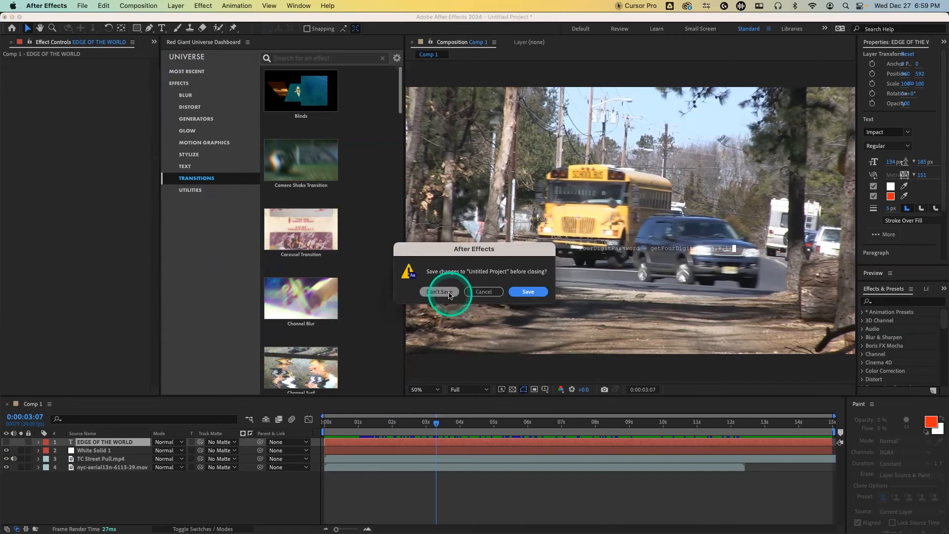
click(449, 293)
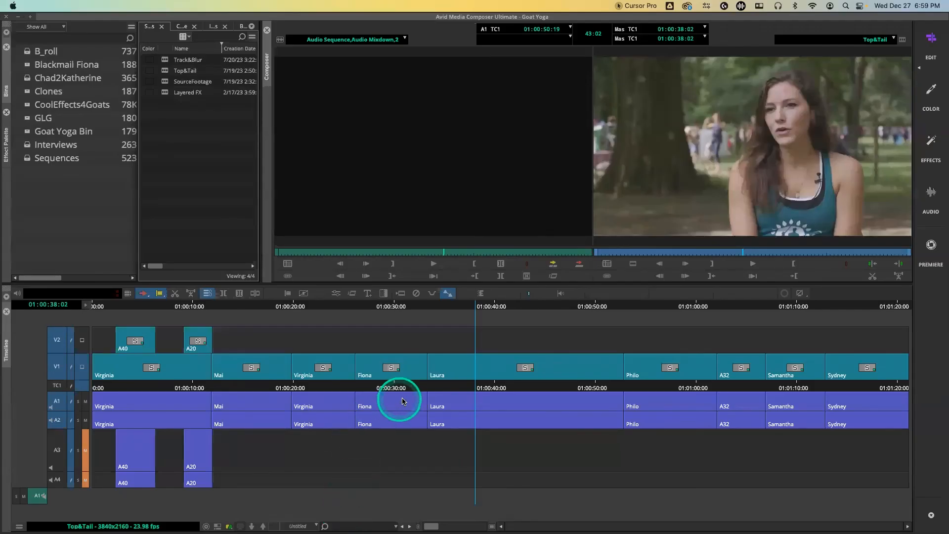
Place the playhead at the cut between the Fiona and Laura clips and select Color Stripe among the Universe Transitions effects
drag(428, 387, 431, 386)
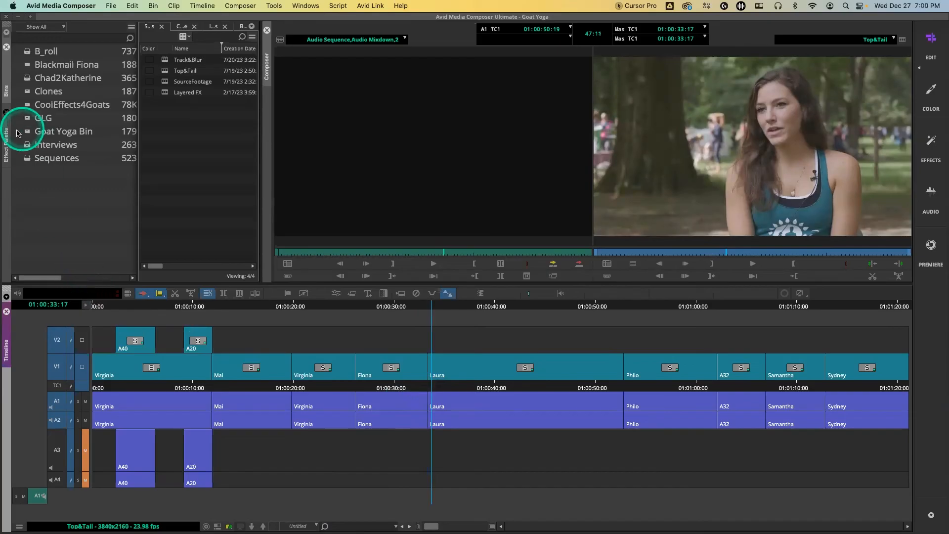
click(6, 141)
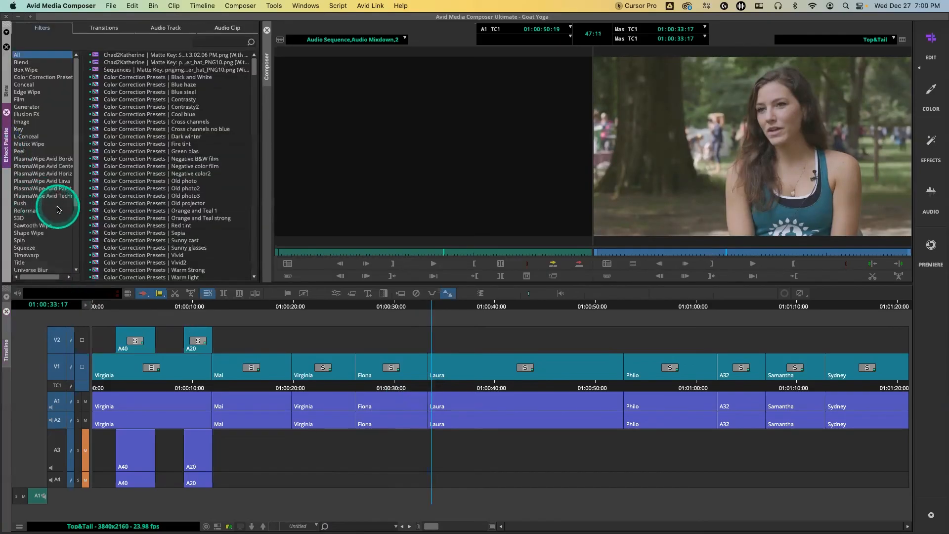
drag(72, 193, 61, 248)
click(55, 250)
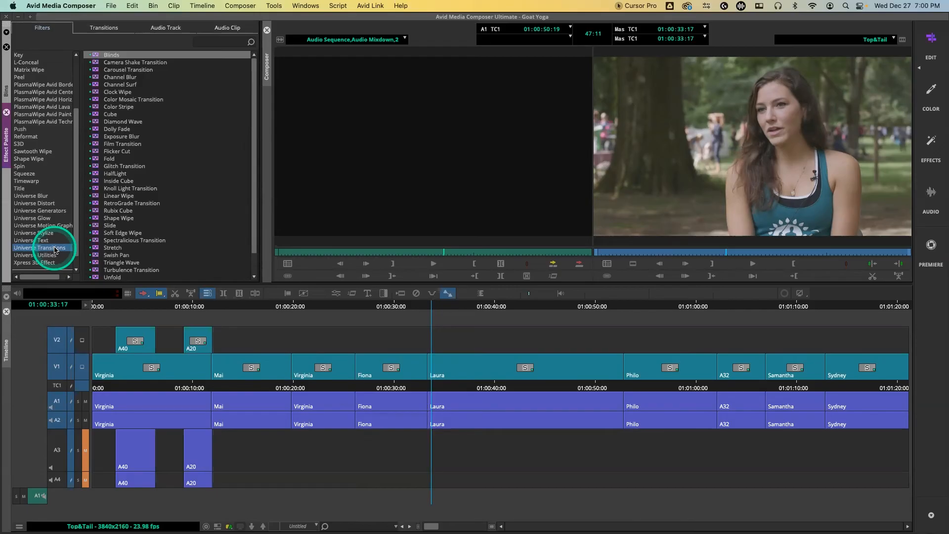
click(114, 107)
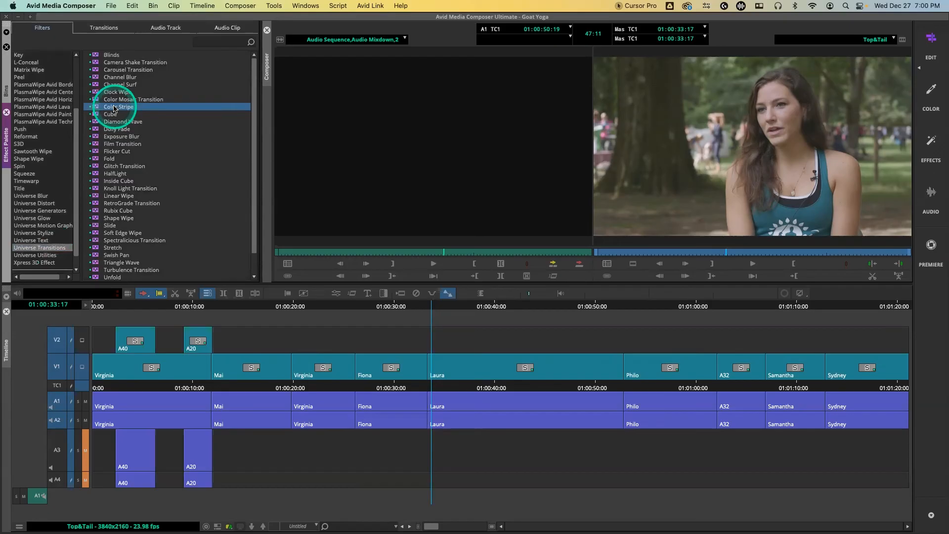
Place the playhead within the Laura clip, apply the Universe Stylize effect Noir to it, and remove the effect again
drag(107, 112, 479, 386)
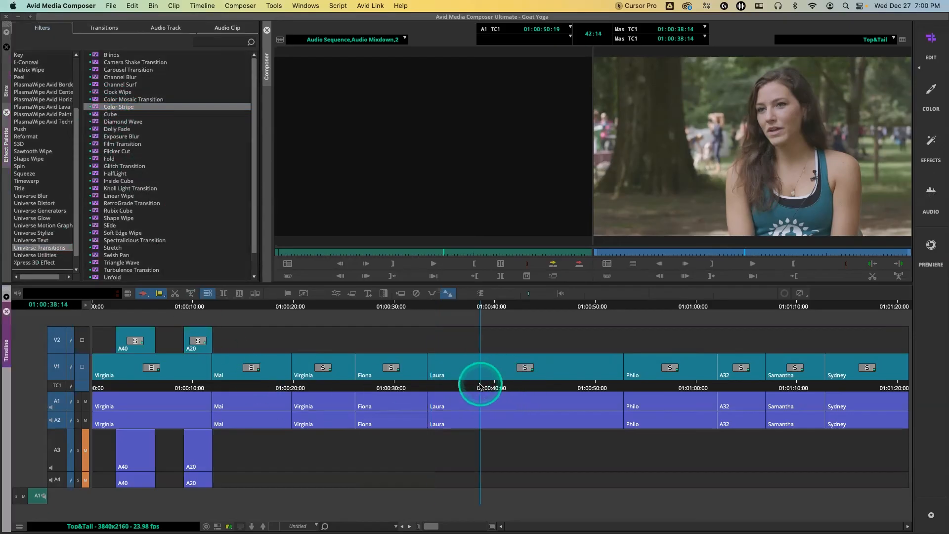
click(40, 233)
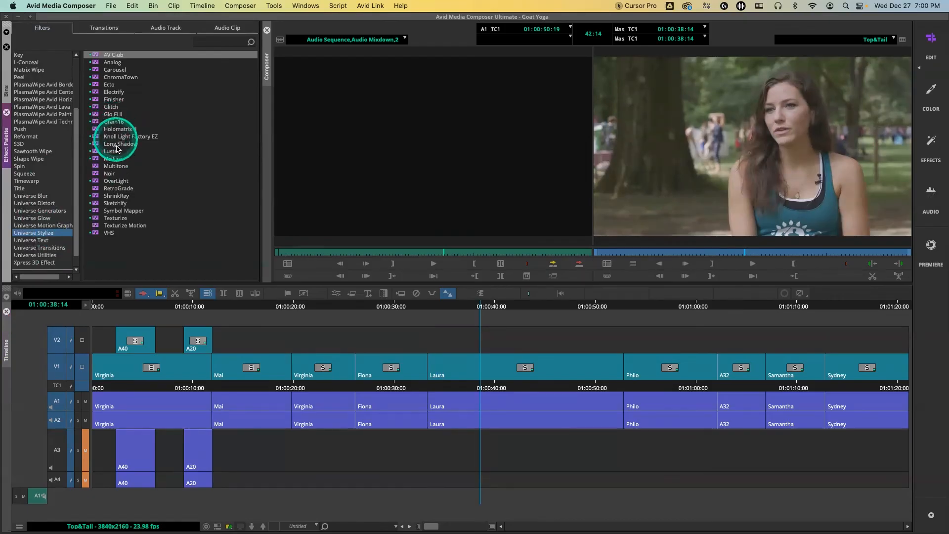
drag(115, 174, 494, 384)
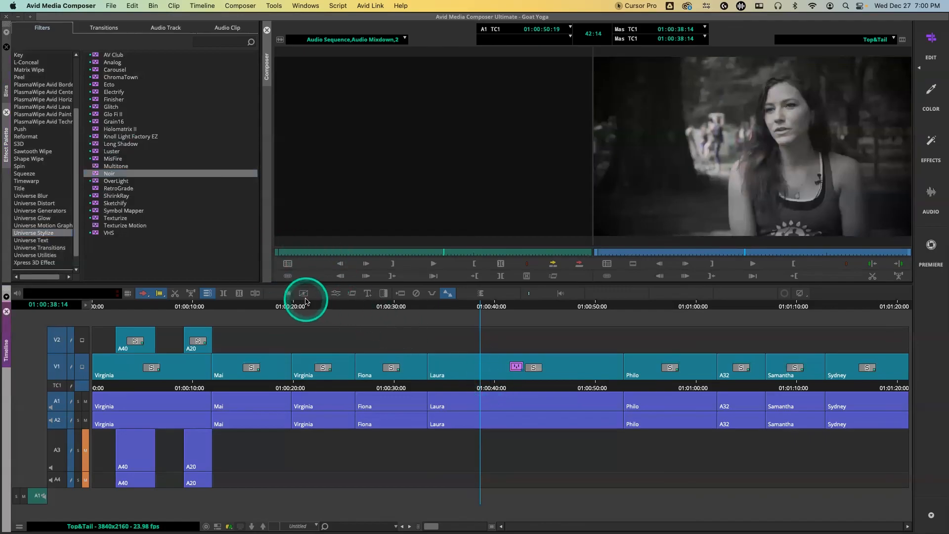
click(416, 293)
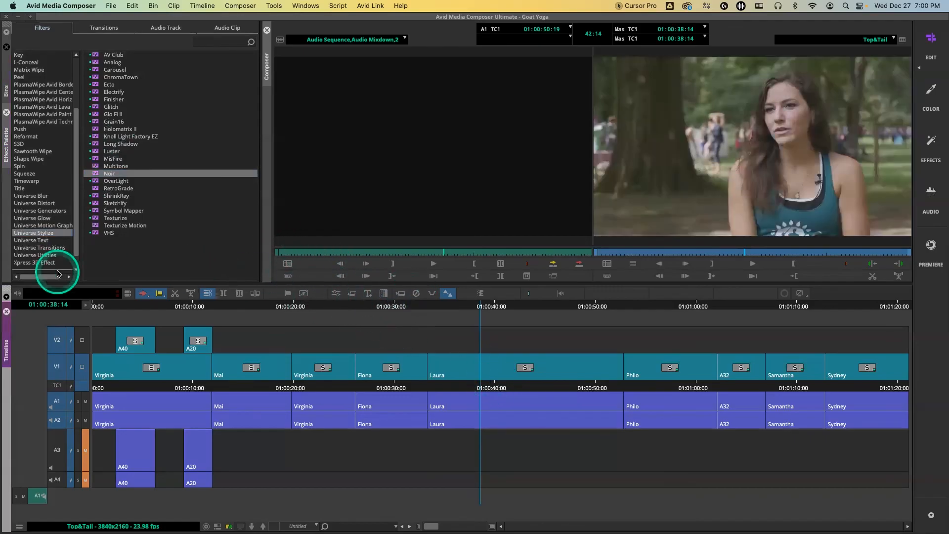
Apply the Universe transition Color Stripe to the cut between the Fiona and Laura clips and play across it
click(45, 247)
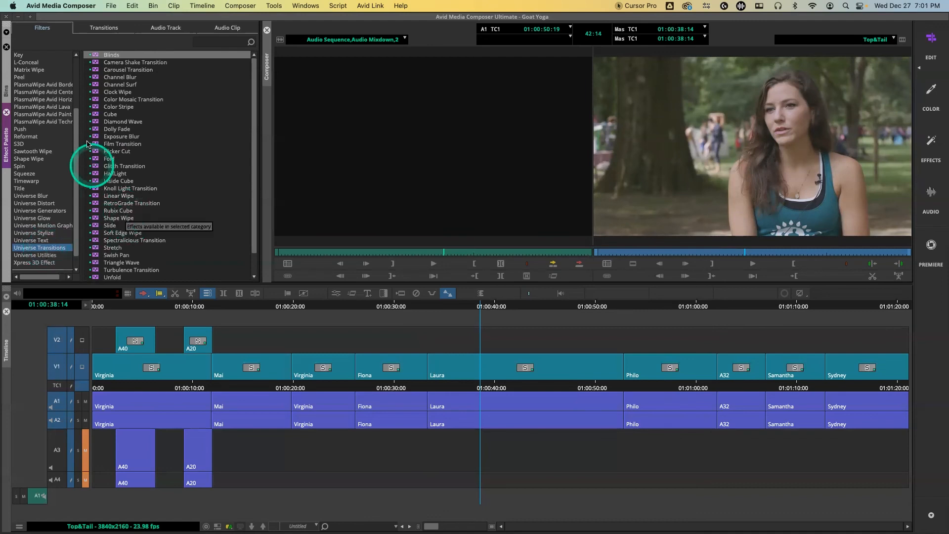
drag(114, 109, 428, 374)
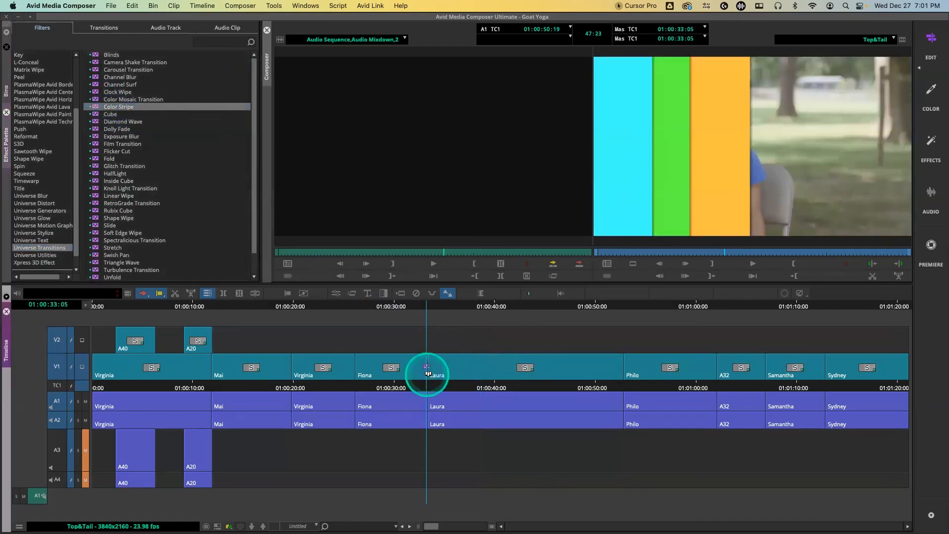
click(417, 391)
click(416, 391)
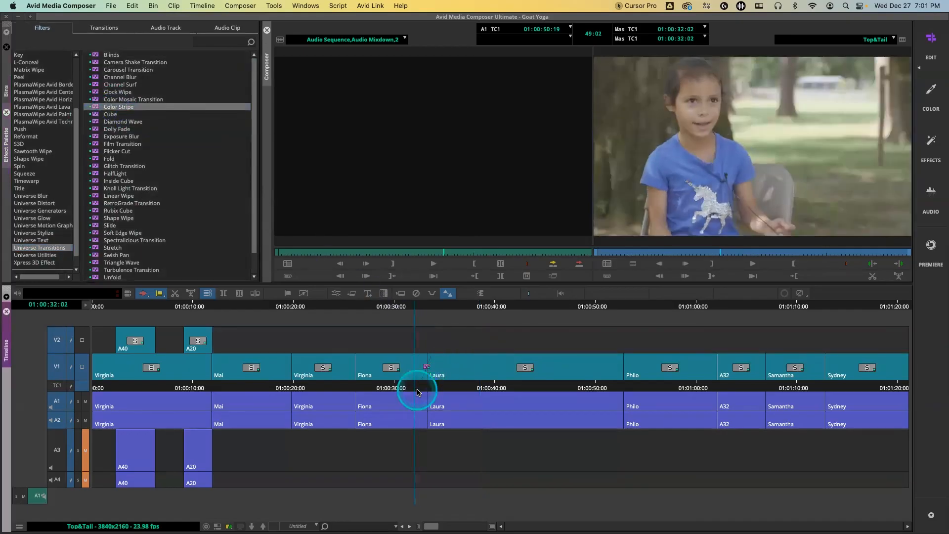
key(space)
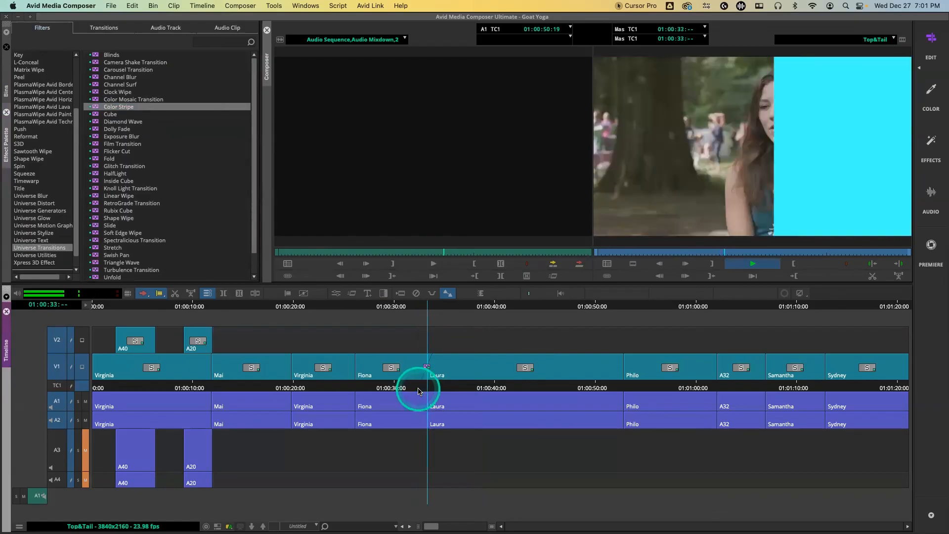
key(space)
Replay the Color Stripe transition twice, starting shortly before the cut
drag(428, 389, 419, 390)
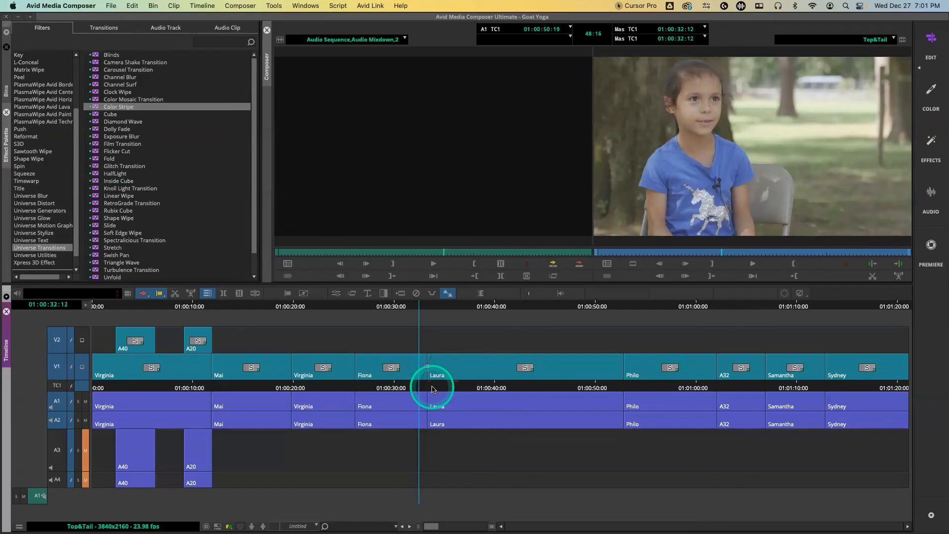
key(space)
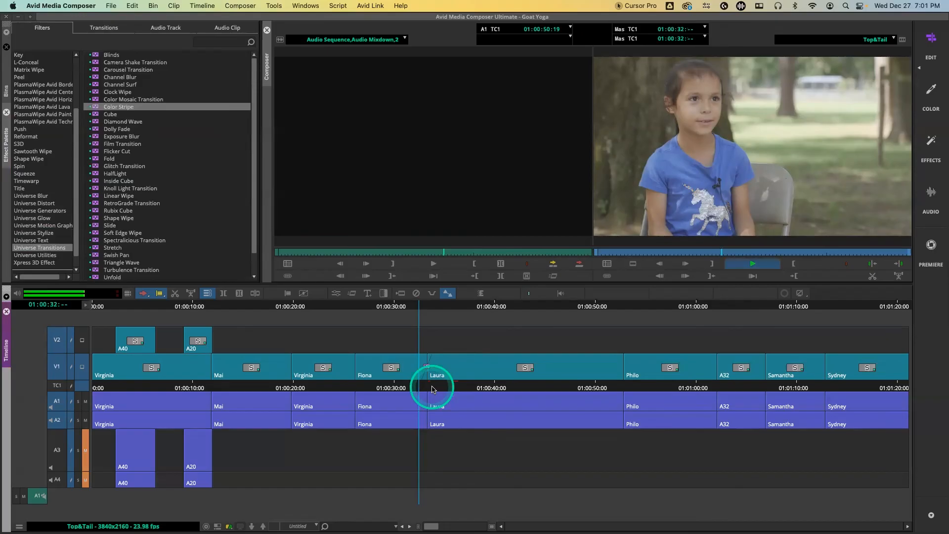
key(space)
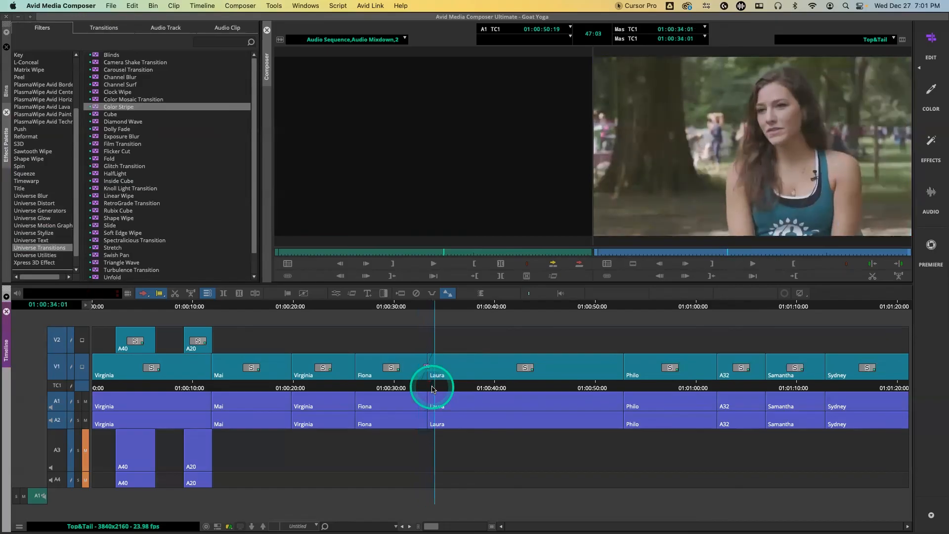
drag(432, 389, 416, 392)
key(space)
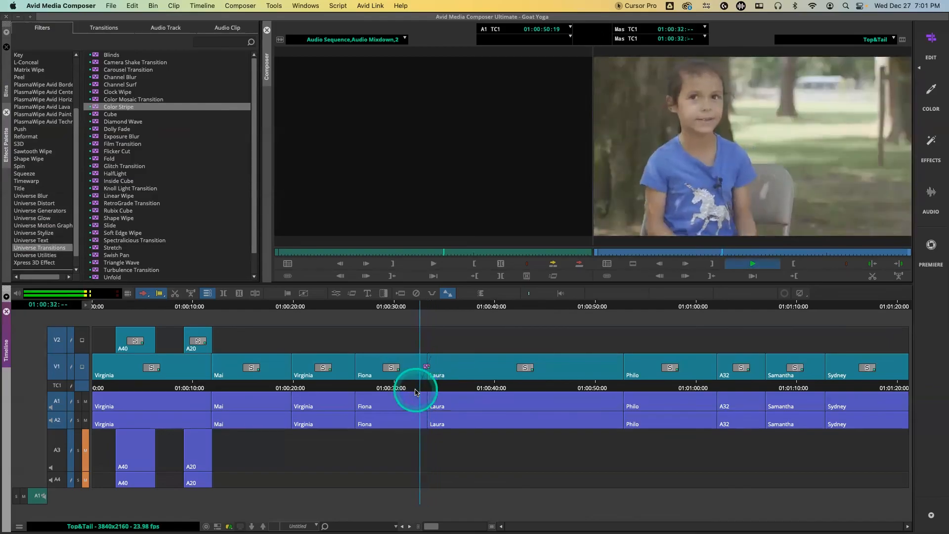
key(space)
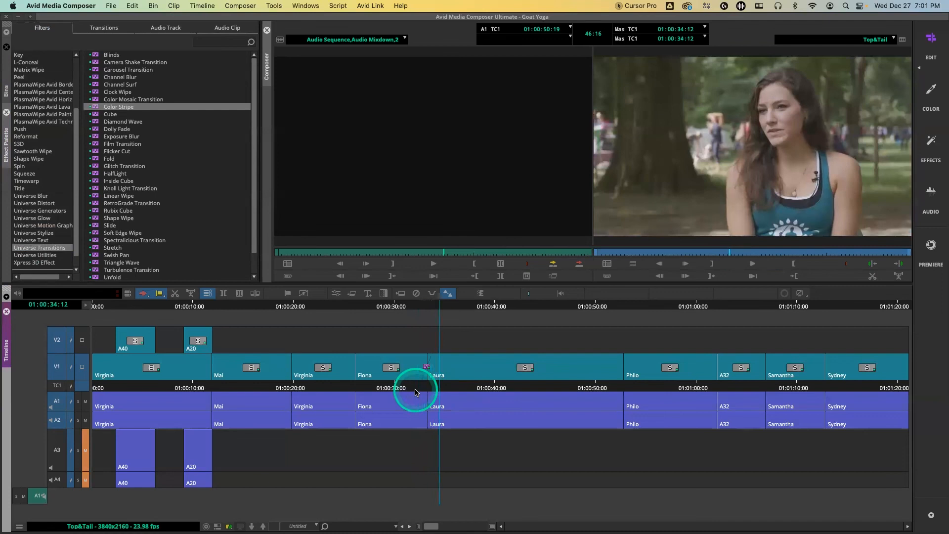
Edit the Color Stripe transition between the Fiona and Laura clips and apply its Triadic Right preset
click(428, 389)
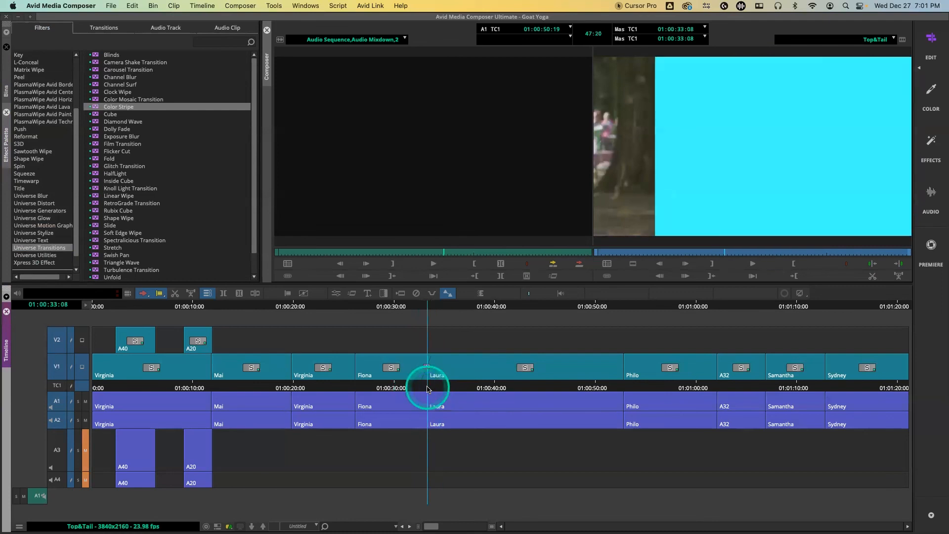
click(336, 293)
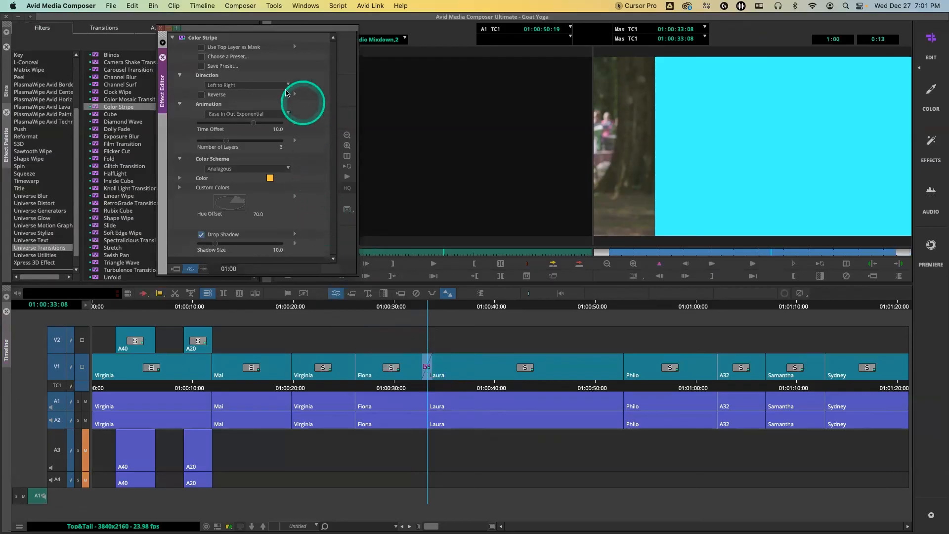
click(211, 58)
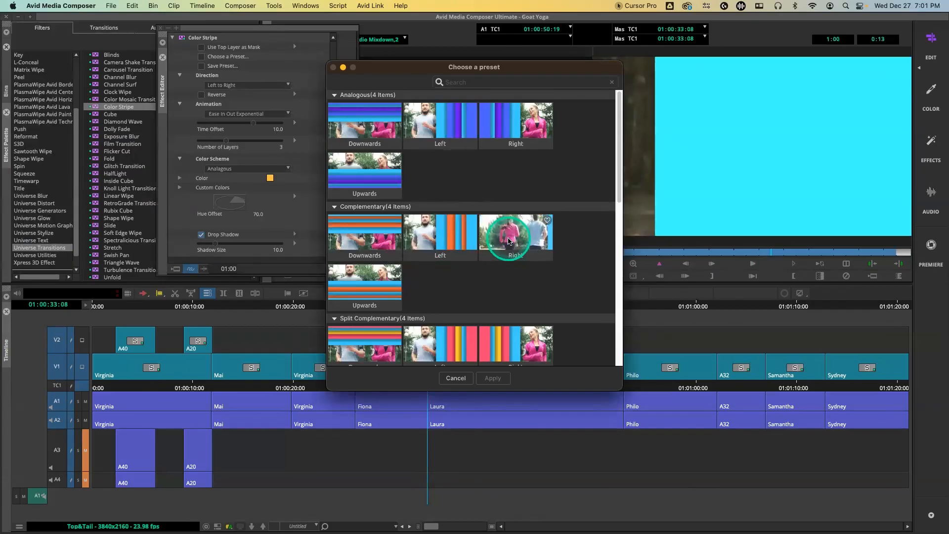
scroll(510, 241, down, 6)
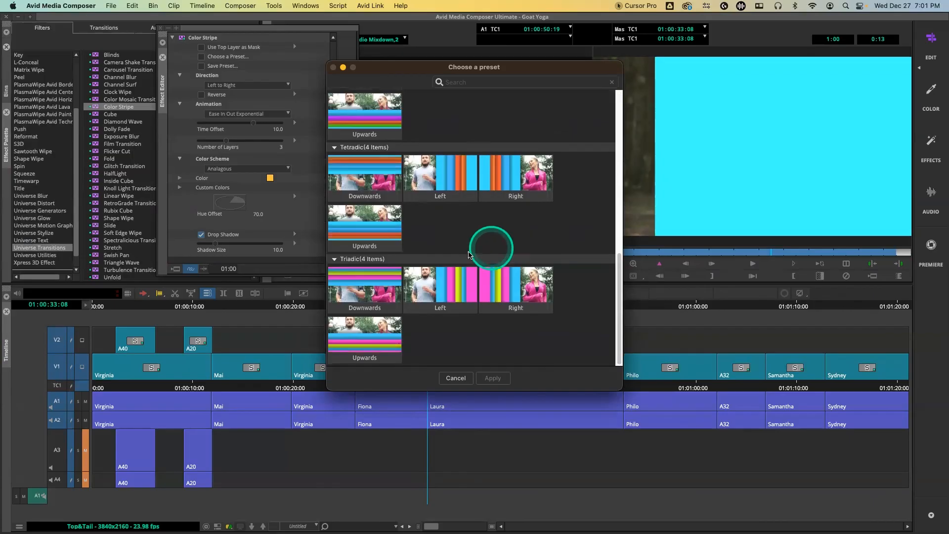
click(517, 285)
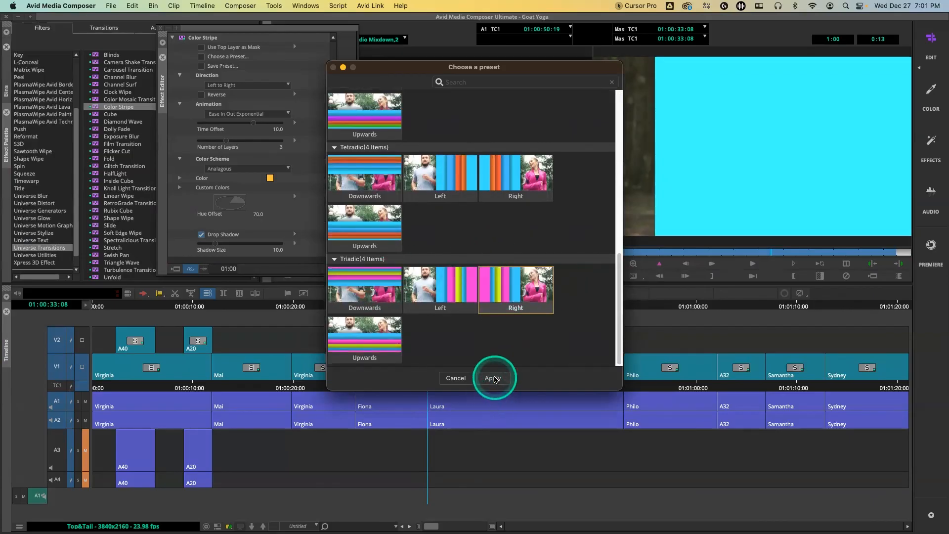
click(493, 379)
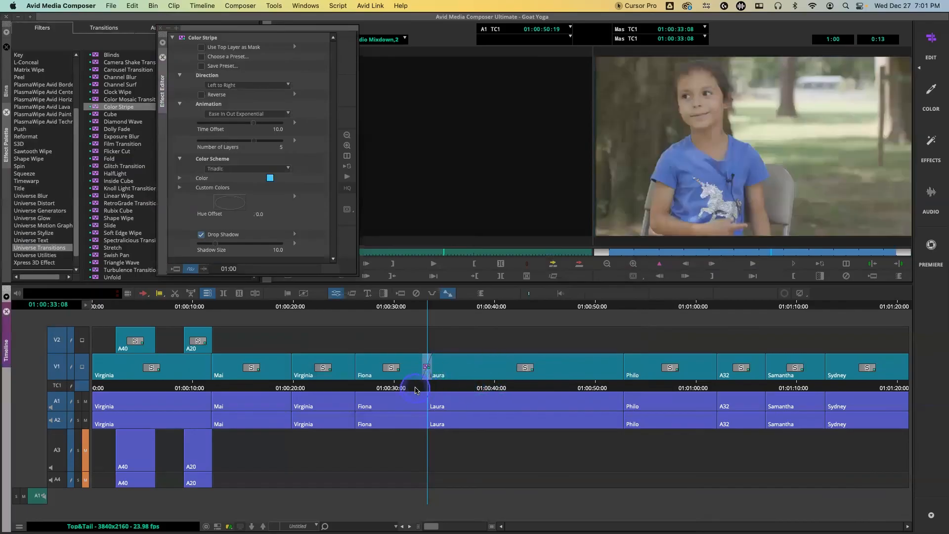
Play the sequence across the Color Stripe transition with the Triadic Right preset
click(416, 390)
key(space)
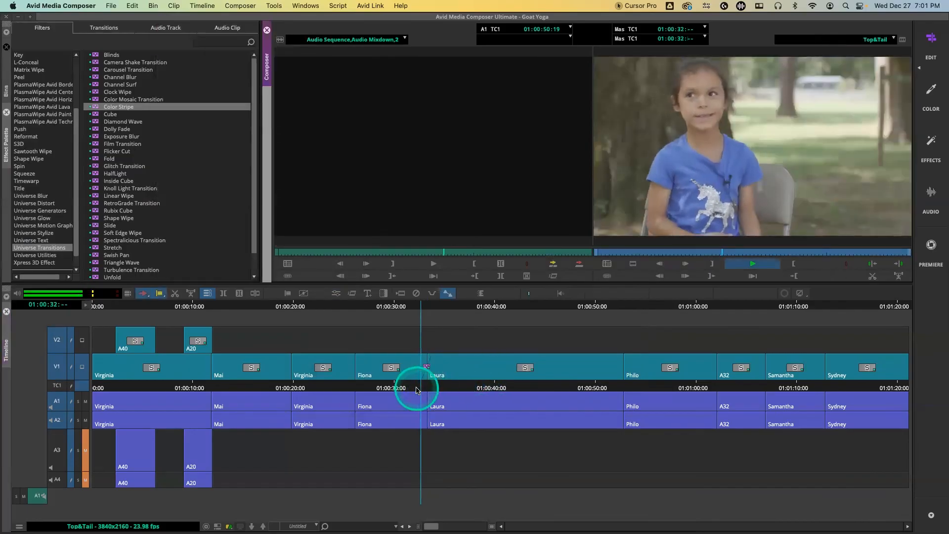
key(space)
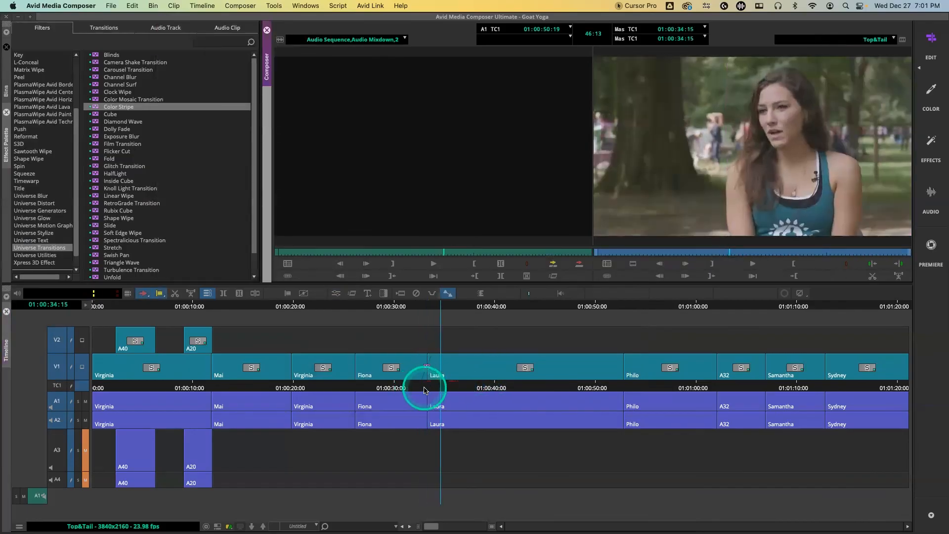
Remove Color Stripe from the cut between the Fiona and Laura clips and apply Color Mosaic Transition there instead
click(425, 390)
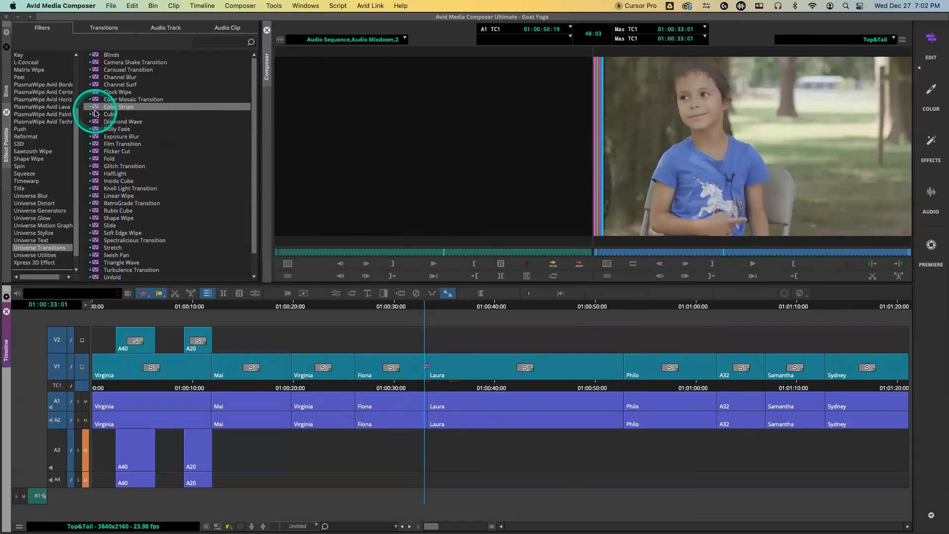
drag(96, 114, 428, 389)
click(416, 293)
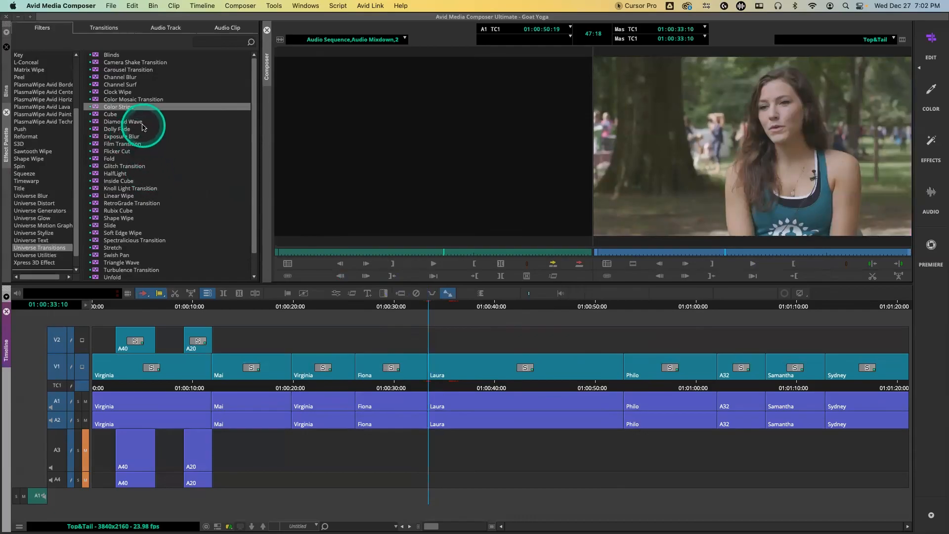
click(126, 99)
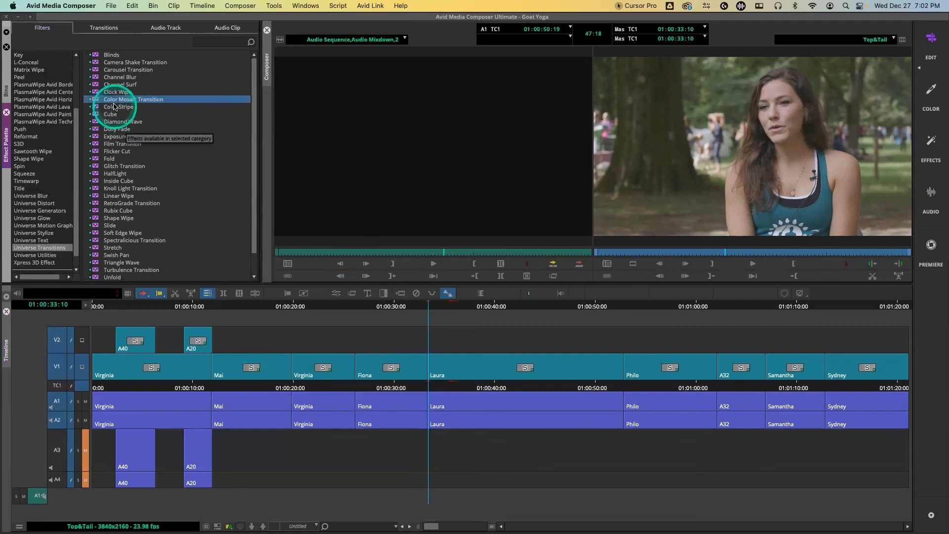
drag(113, 102, 429, 367)
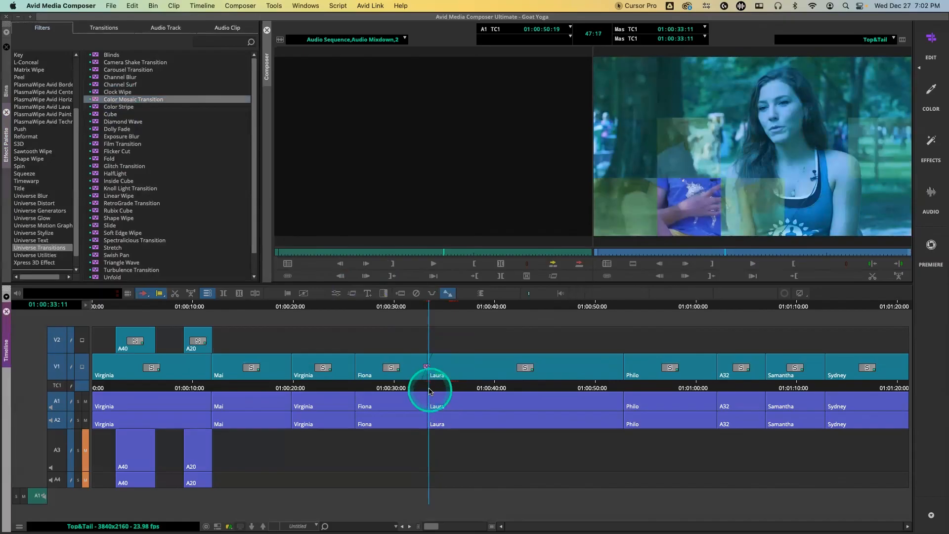
Play the Color Mosaic Transition twice from shortly before the cut
drag(429, 391, 413, 391)
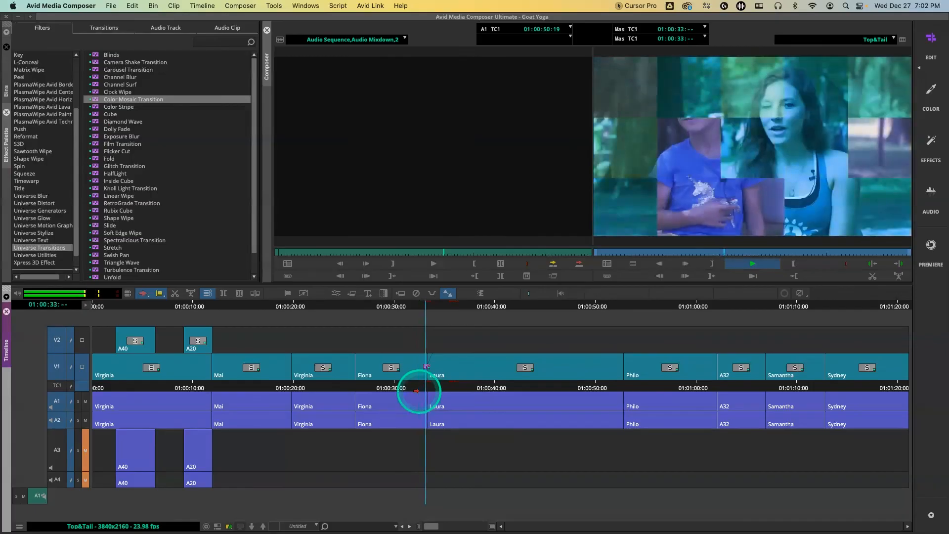
key(space)
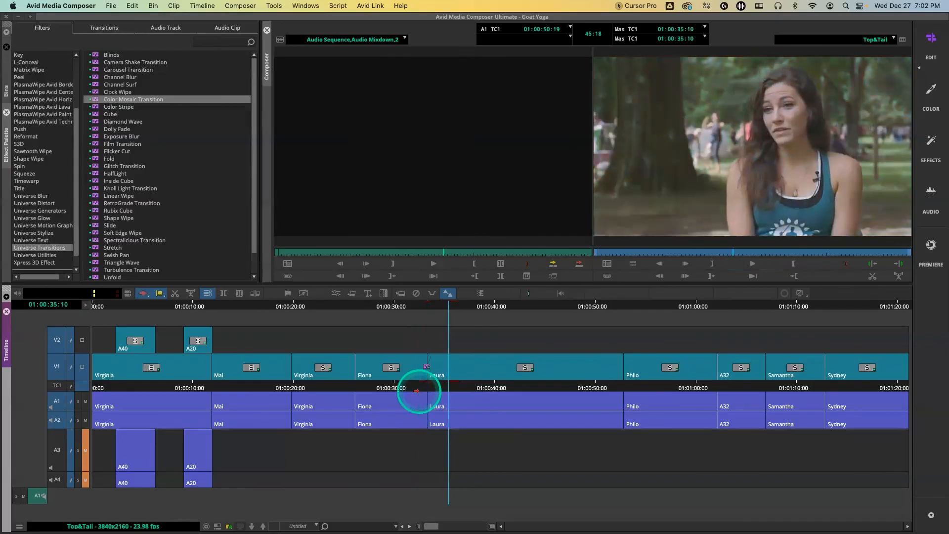
drag(435, 389, 418, 391)
key(space)
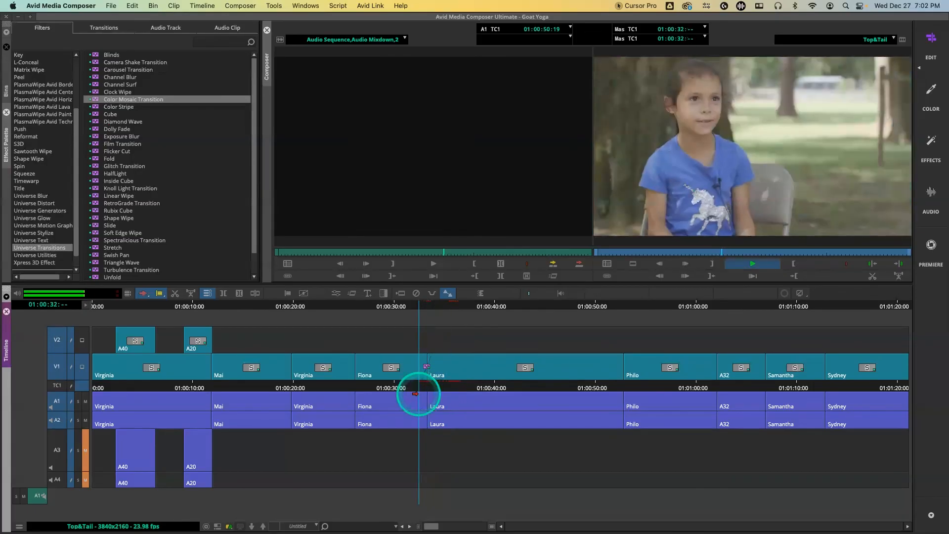
key(space)
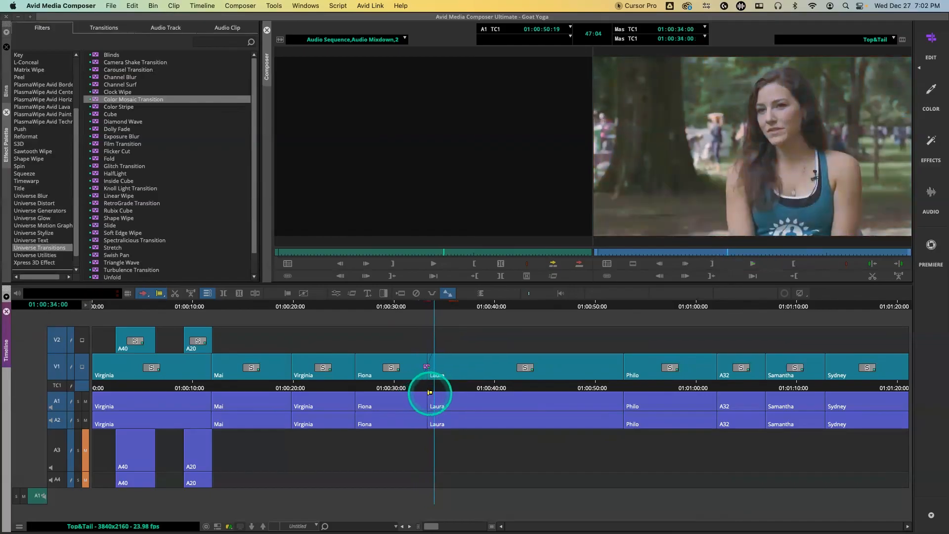
Park the playhead within the Color Mosaic Transition, edit the effect and apply its Summer preset
drag(430, 392, 428, 391)
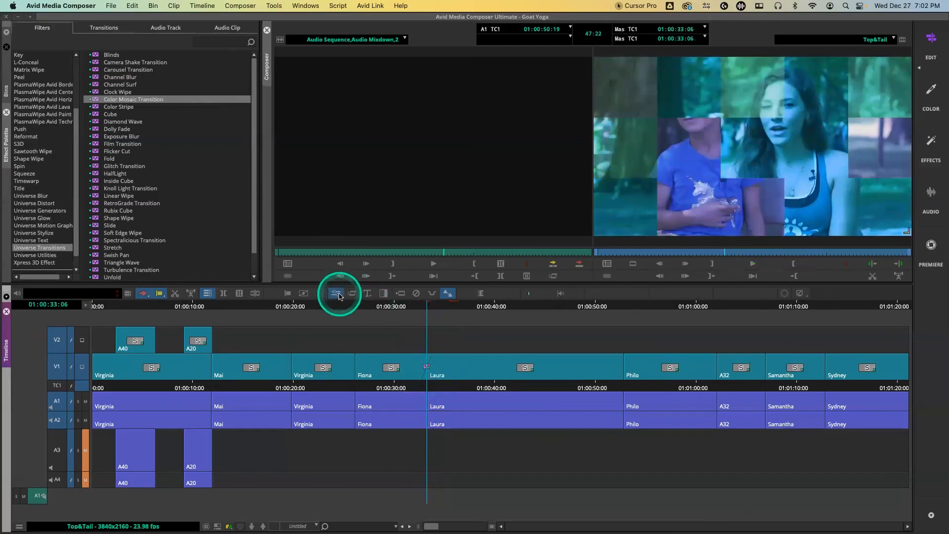
click(343, 295)
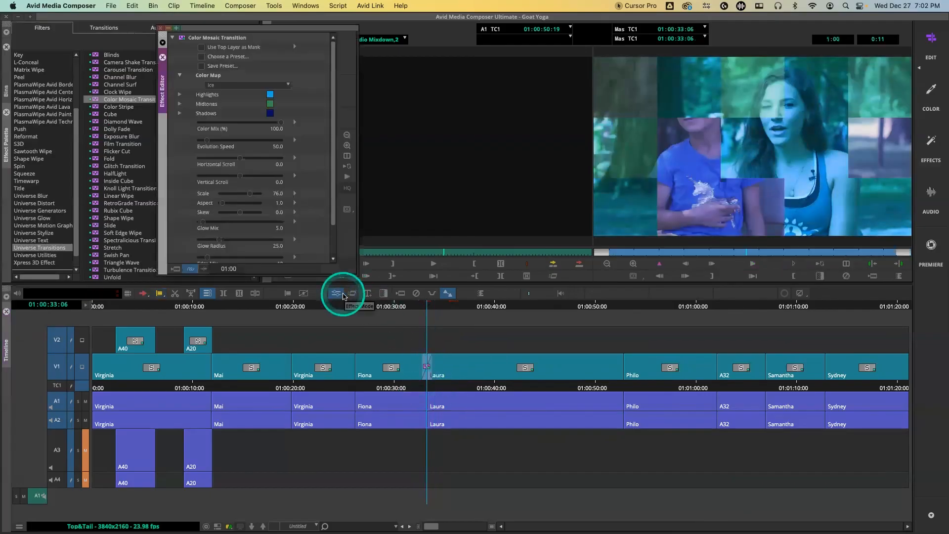
click(202, 57)
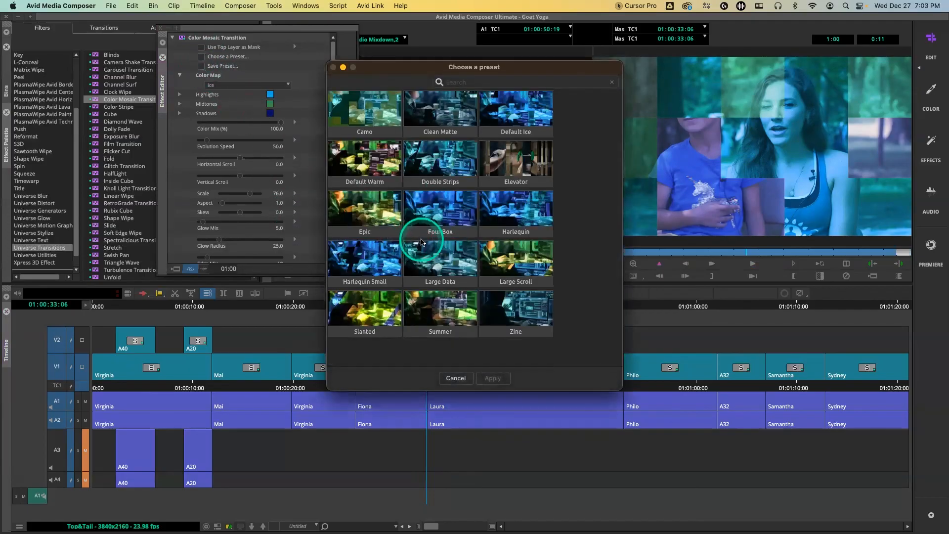
click(448, 312)
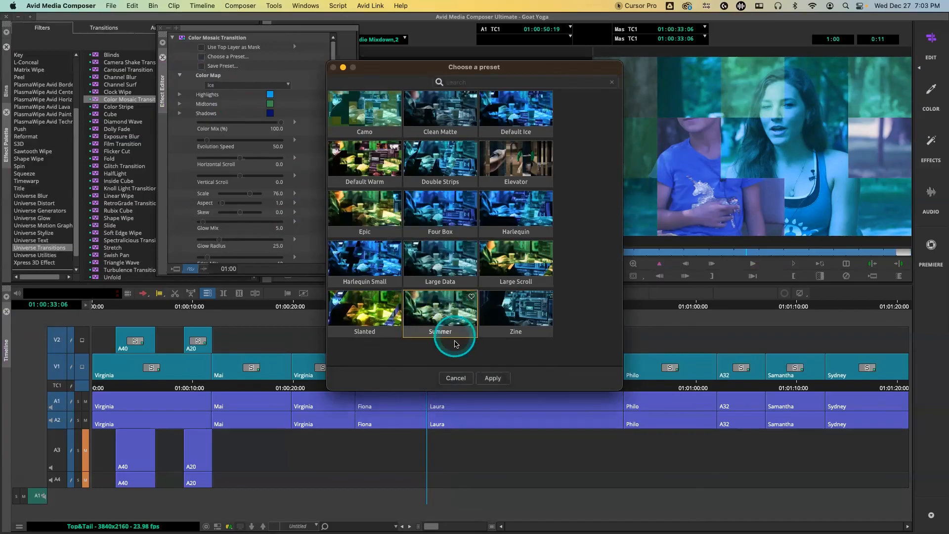
click(489, 379)
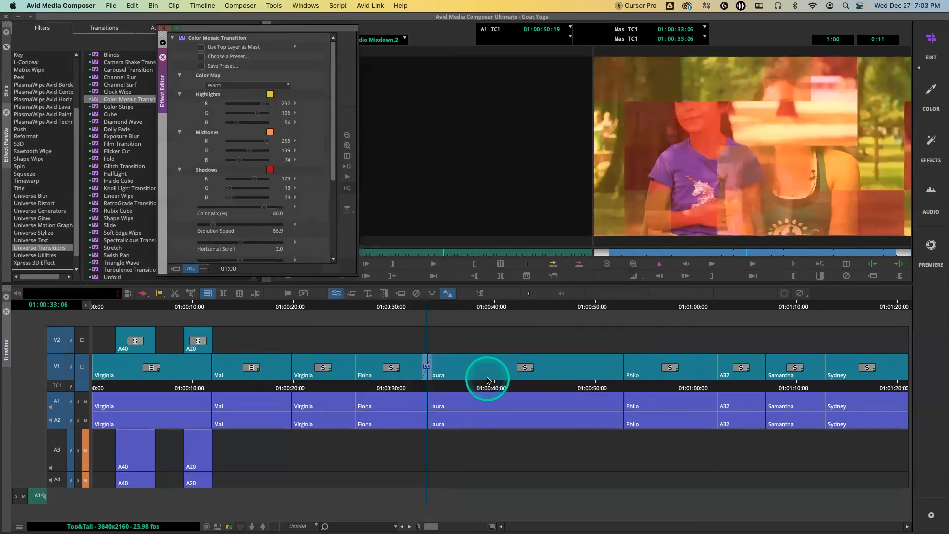
Play the sequence across the Color Mosaic Transition with the Summer preset, starting shortly before the cut
drag(431, 387, 411, 389)
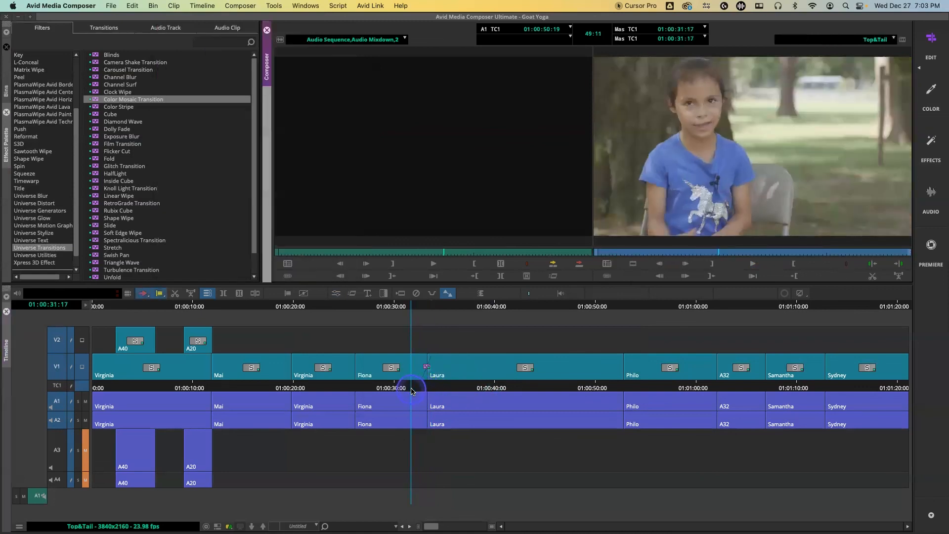
key(space)
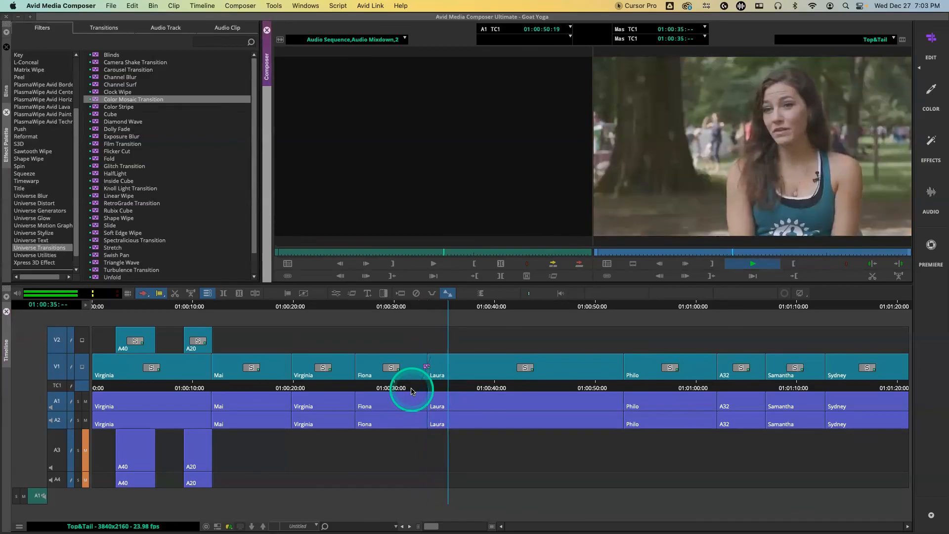
key(space)
Park the playhead within the Color Mosaic Transition and render the effect
click(431, 379)
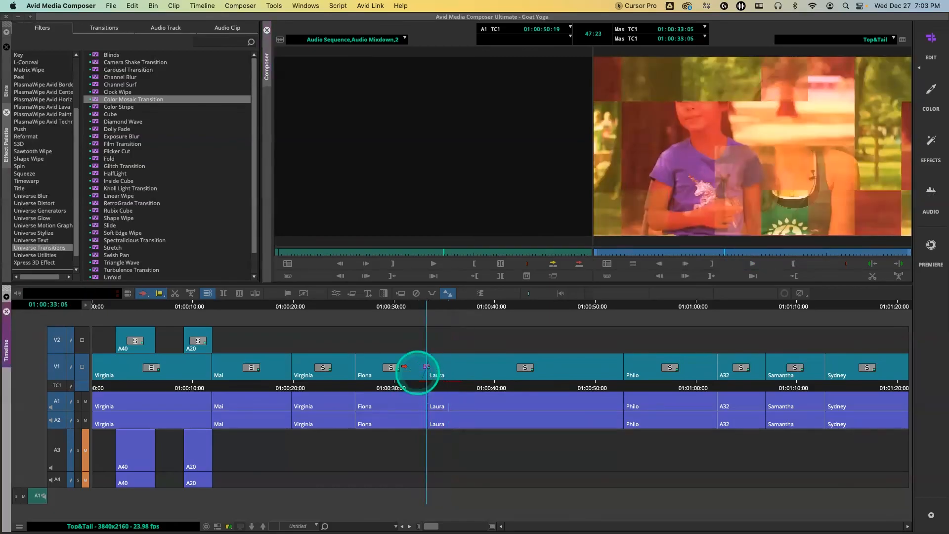
click(400, 293)
click(528, 319)
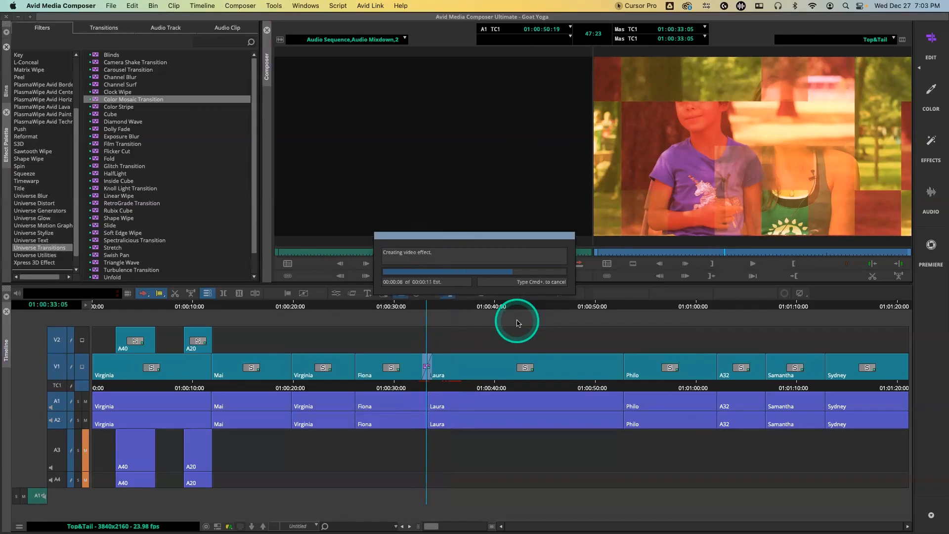
Play the rendered Color Mosaic Transition from shortly before the cut
drag(428, 386, 410, 394)
key(space)
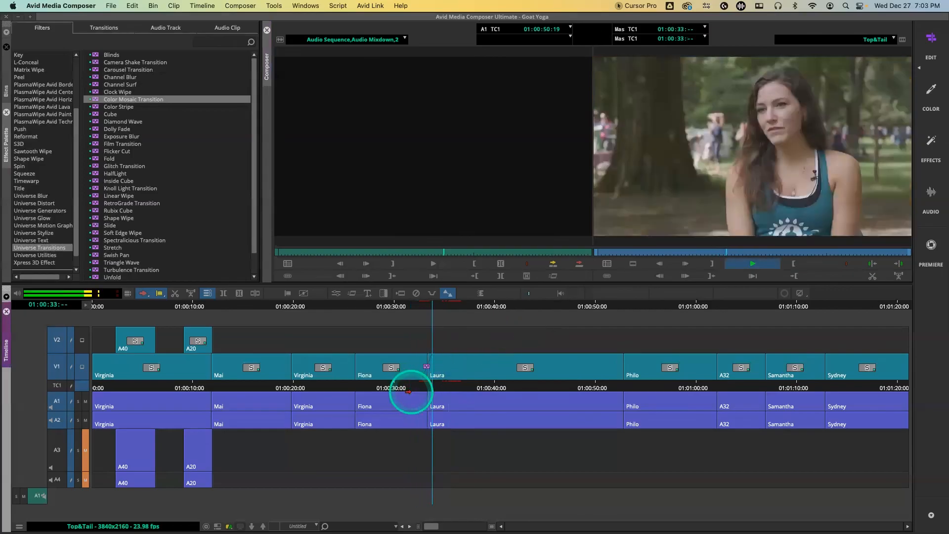
click(418, 387)
key(space)
Remove the Color Mosaic Transition from the cut between the fourth and fifth V1 clips
click(428, 390)
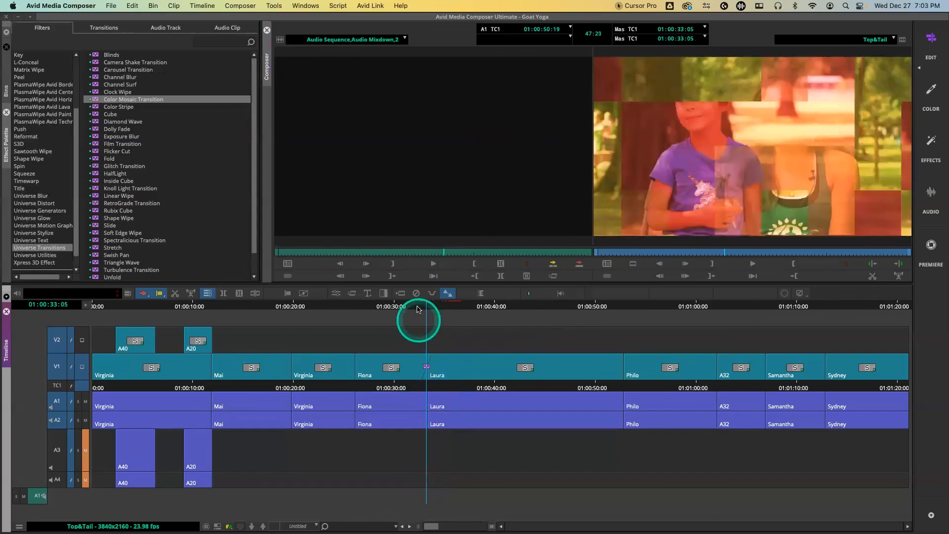
click(416, 293)
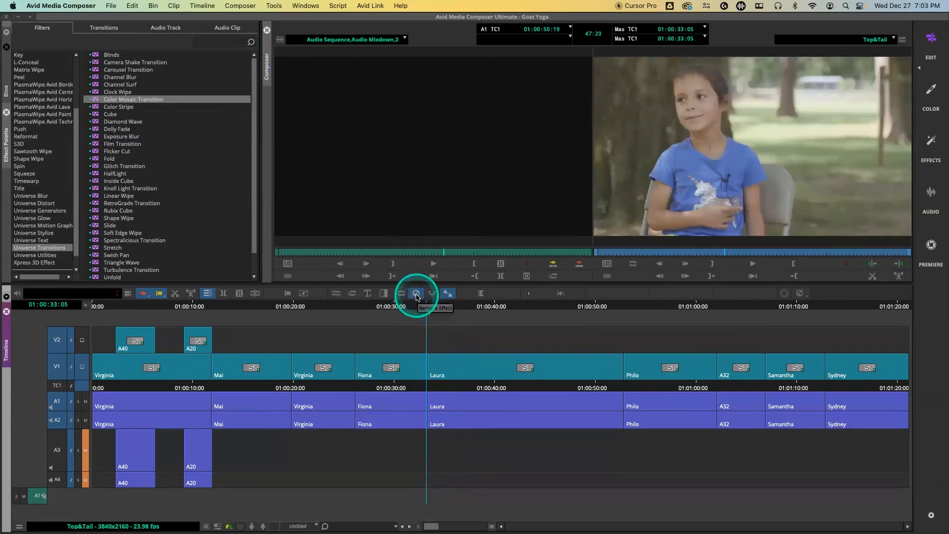
Try the Rubix Cube transition on the same V1 cut, scrub through it, and remove it again
drag(121, 210, 428, 376)
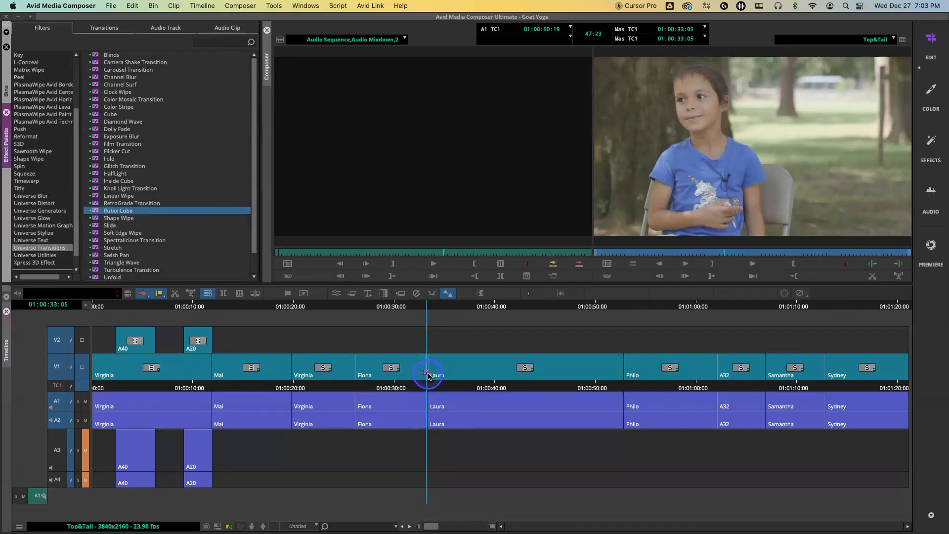
drag(428, 387, 426, 387)
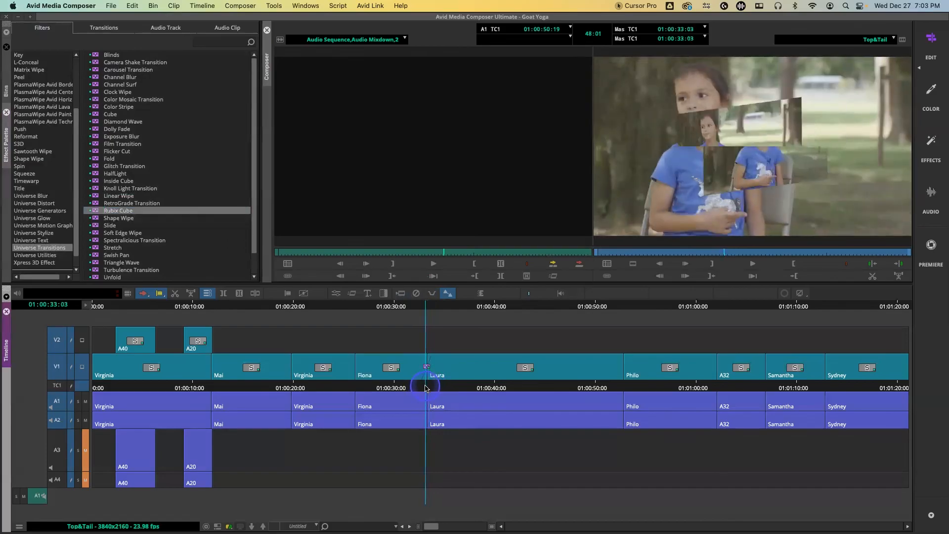
click(416, 293)
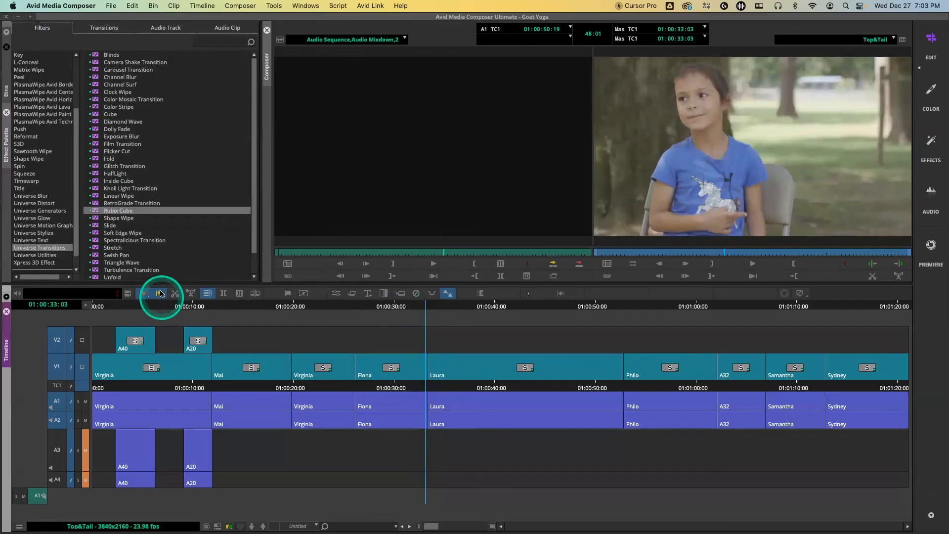
Apply Knoll Light Transition to the cut between the fourth and fifth V1 clips and scrub through it
scroll(142, 241, down, 2)
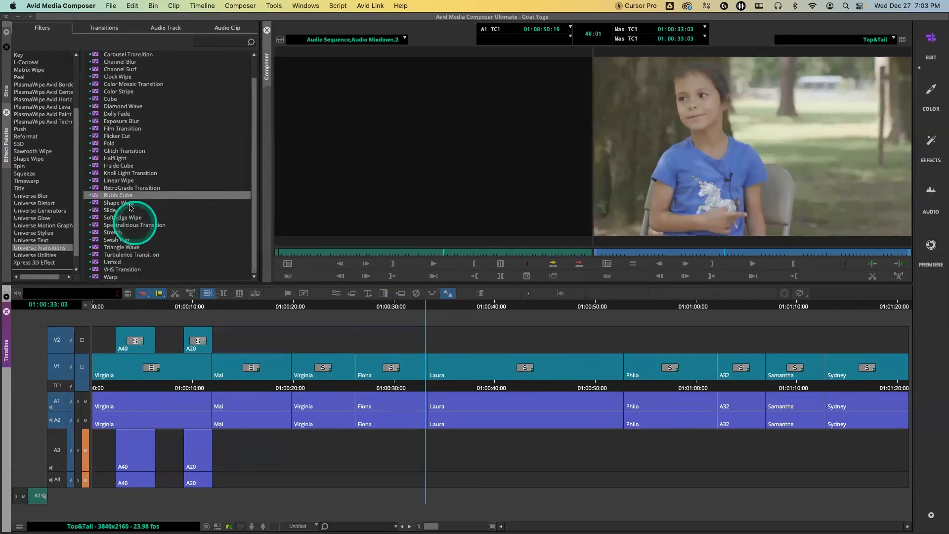
drag(125, 174, 428, 370)
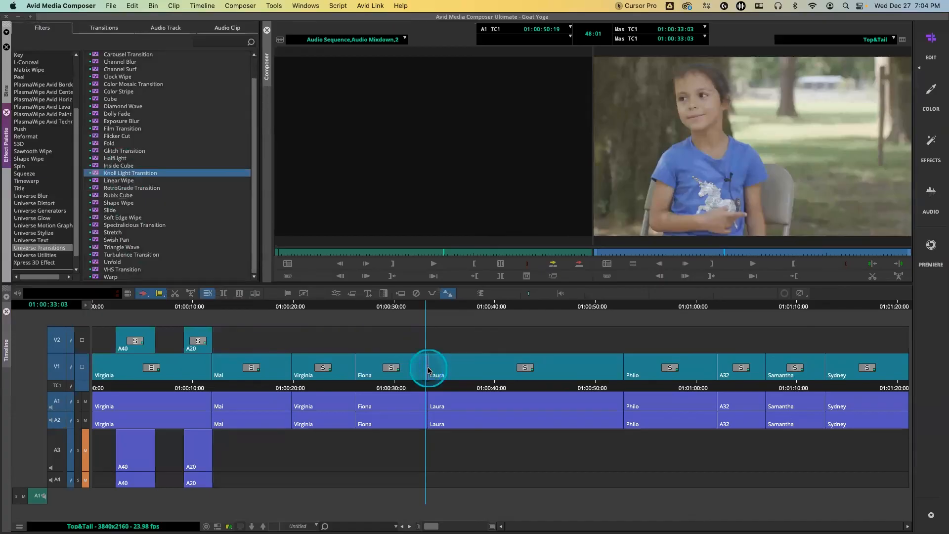
click(424, 386)
drag(423, 386, 426, 387)
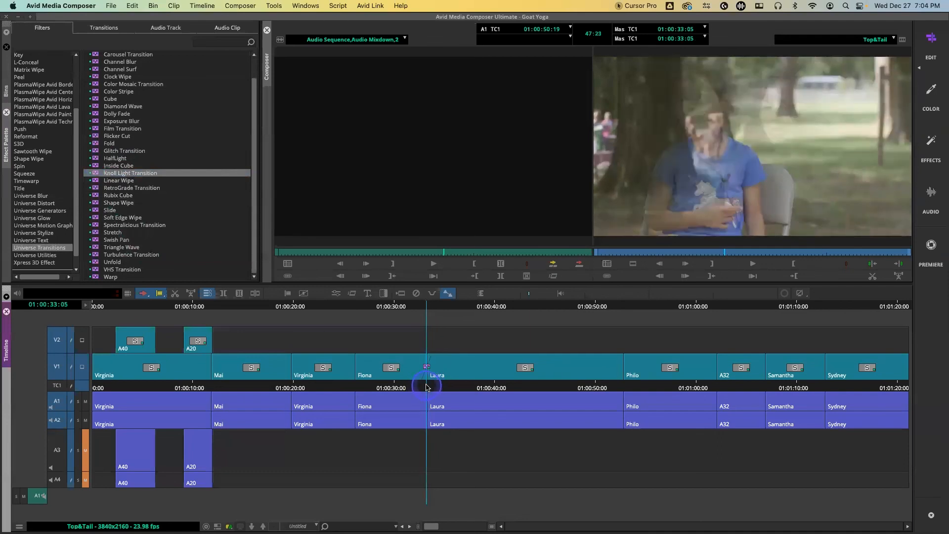
Edit the Knoll Light Transition effect and apply its Arc Welder lens preset
click(334, 293)
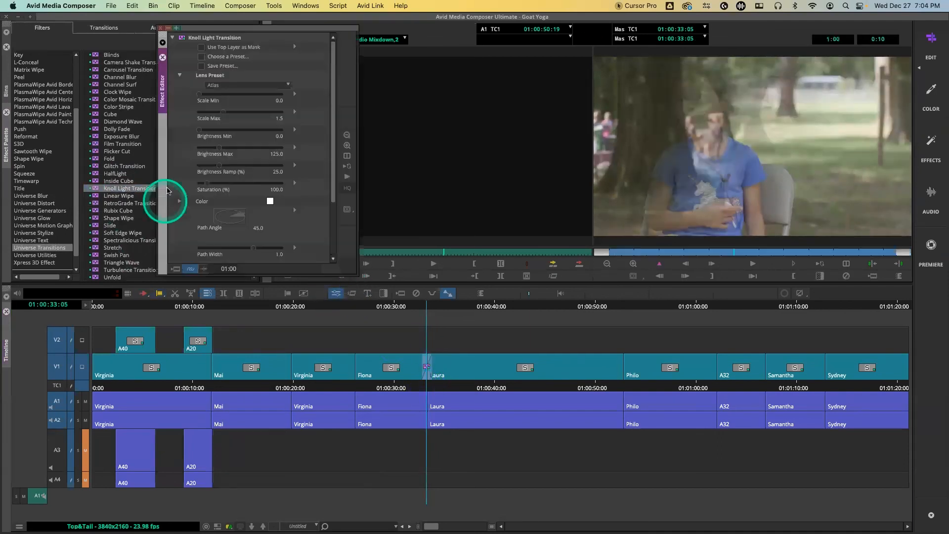
click(201, 57)
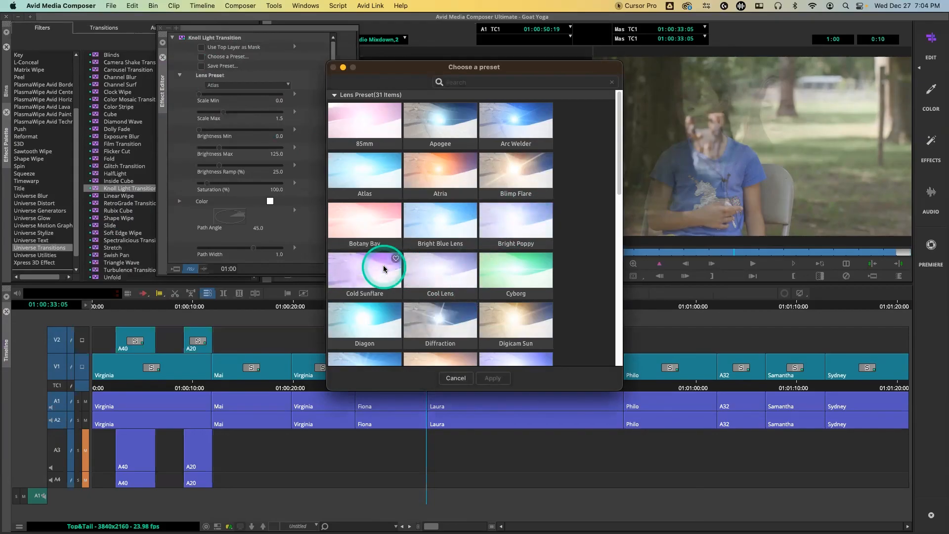
click(516, 132)
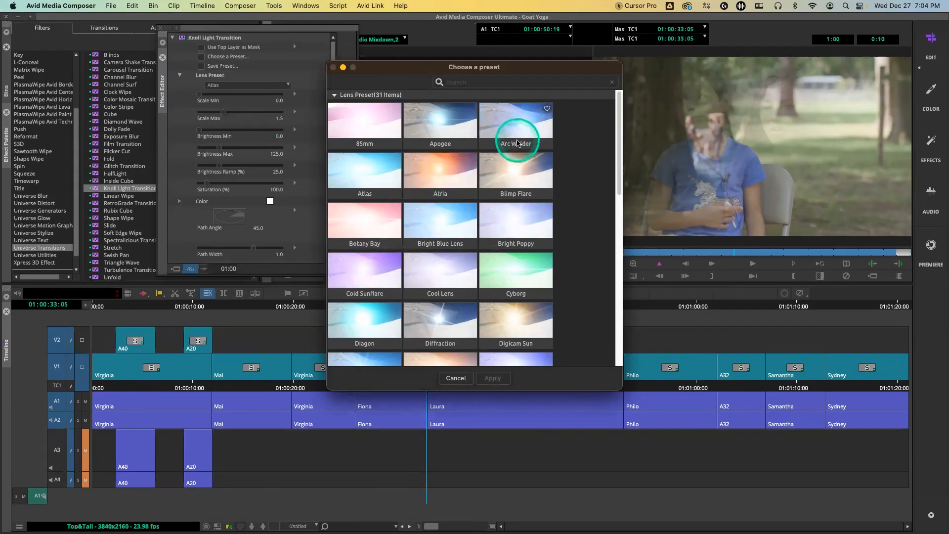
click(491, 378)
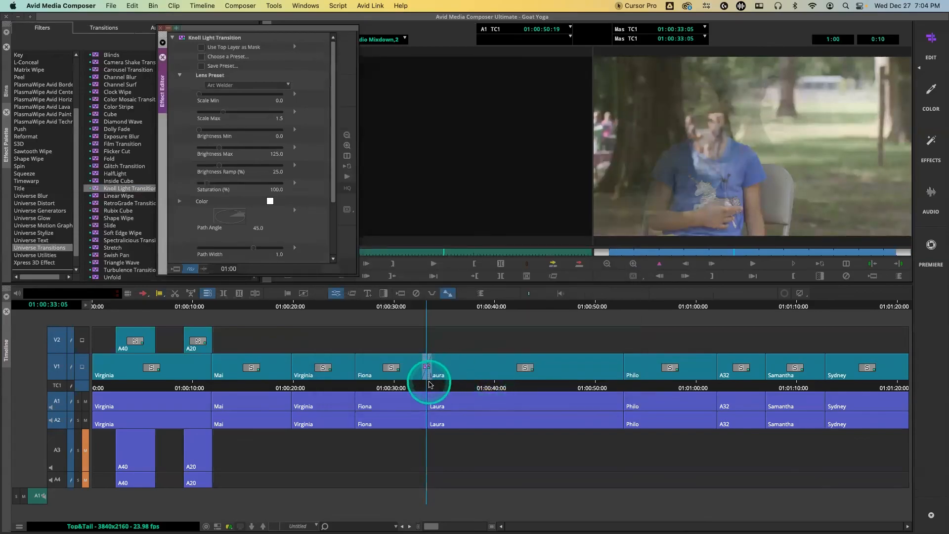
Scrub through the Arc Welder version of the Knoll Light Transition and raise its Brightness Max to 311.7
mouse_move(428, 387)
mouse_down()
mouse_move(413, 389)
mouse_move(427, 384)
mouse_up()
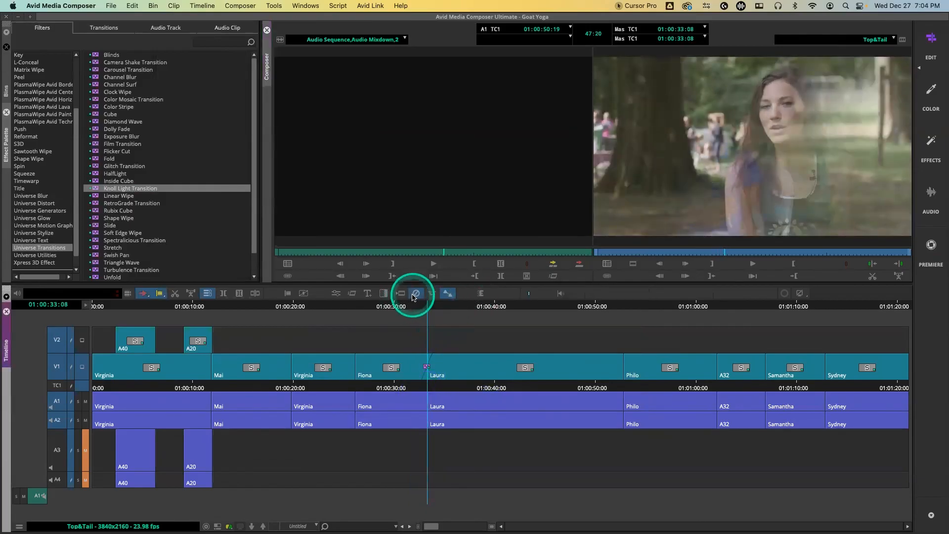
click(337, 294)
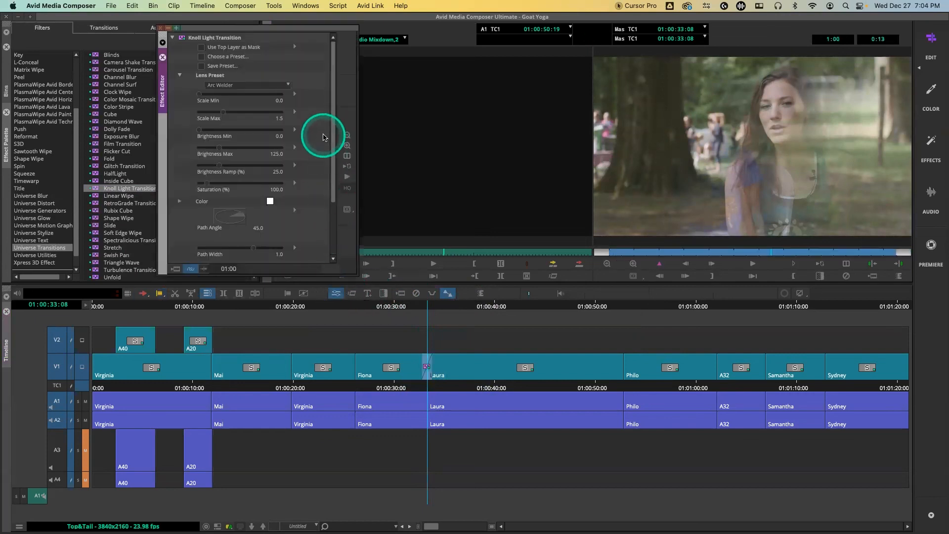
drag(218, 148, 234, 149)
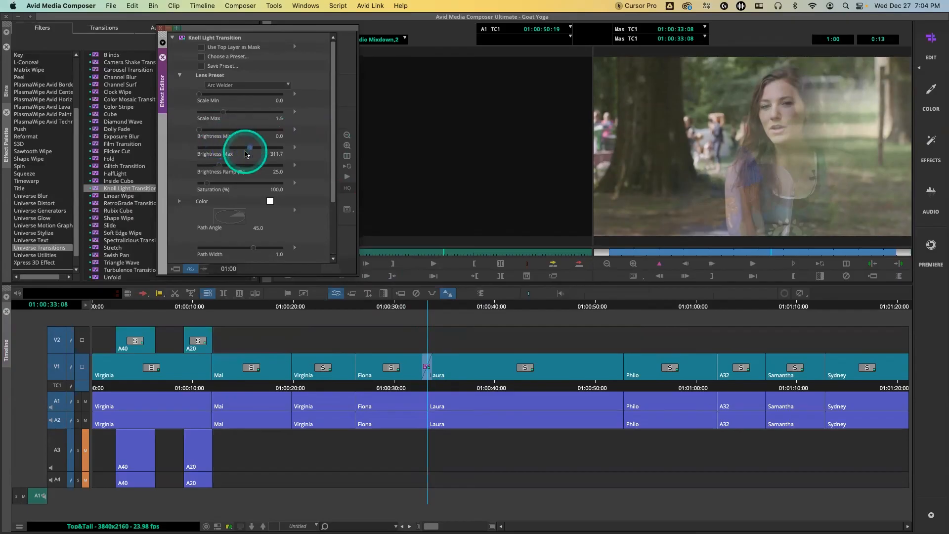
Set the Knoll Light Transition colour to cyan using the RGB values 87, 235 and 225
click(272, 200)
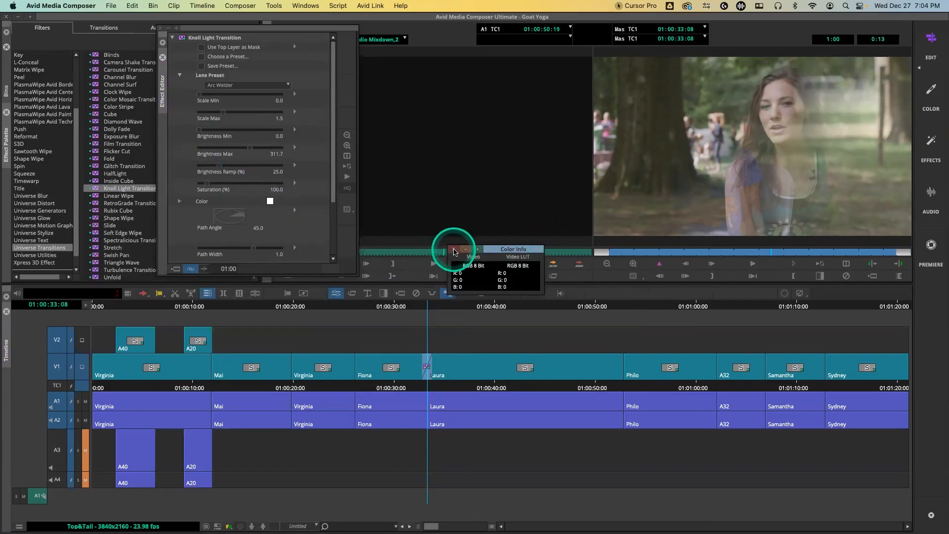
click(456, 252)
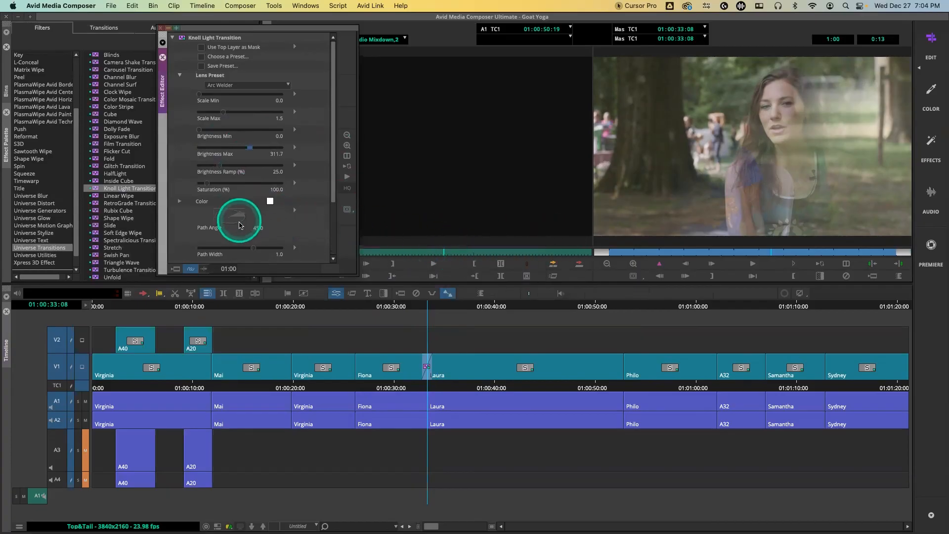
click(180, 201)
click(240, 211)
mouse_move(252, 220)
mouse_down()
mouse_move(262, 228)
mouse_move(241, 212)
mouse_up()
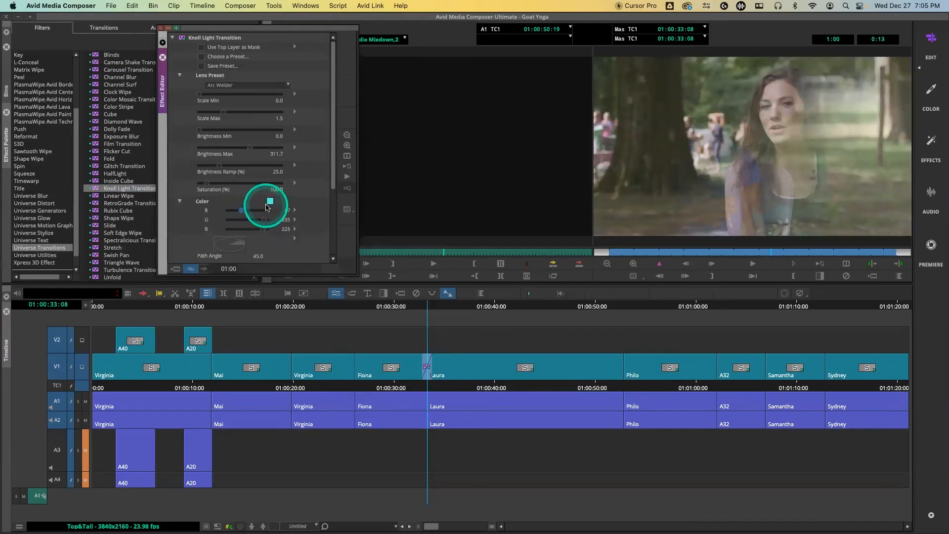
Change the Knoll Light Transition colour to the hot pink basic colour, RGB 255, 0, 127
click(269, 202)
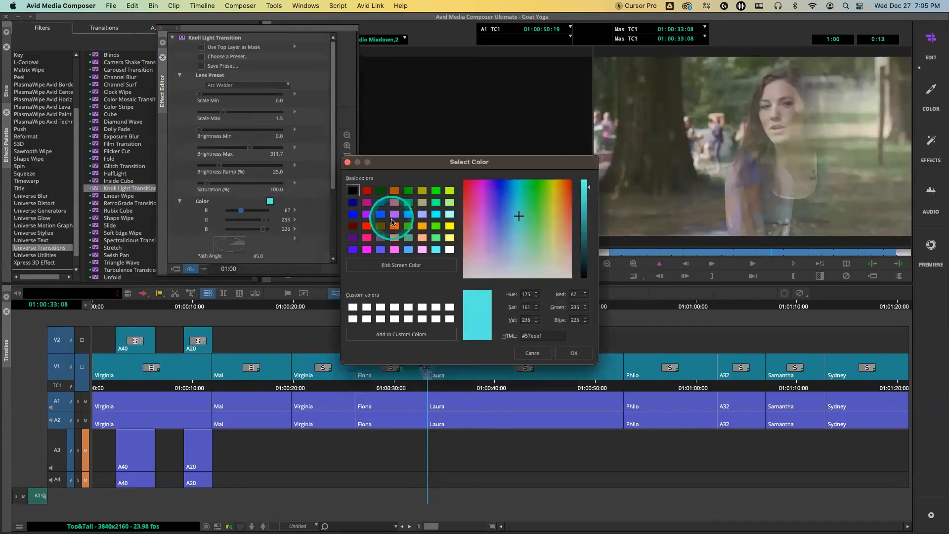
click(366, 238)
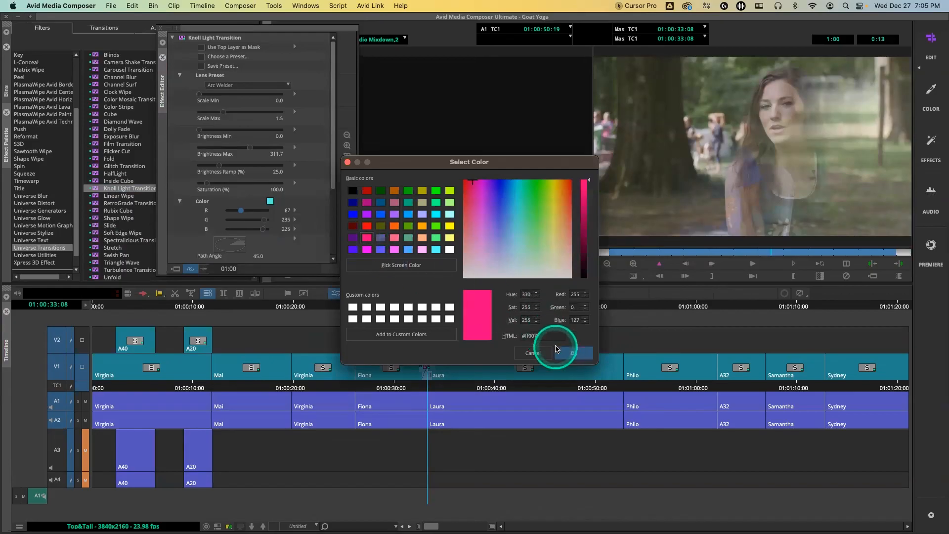
click(573, 353)
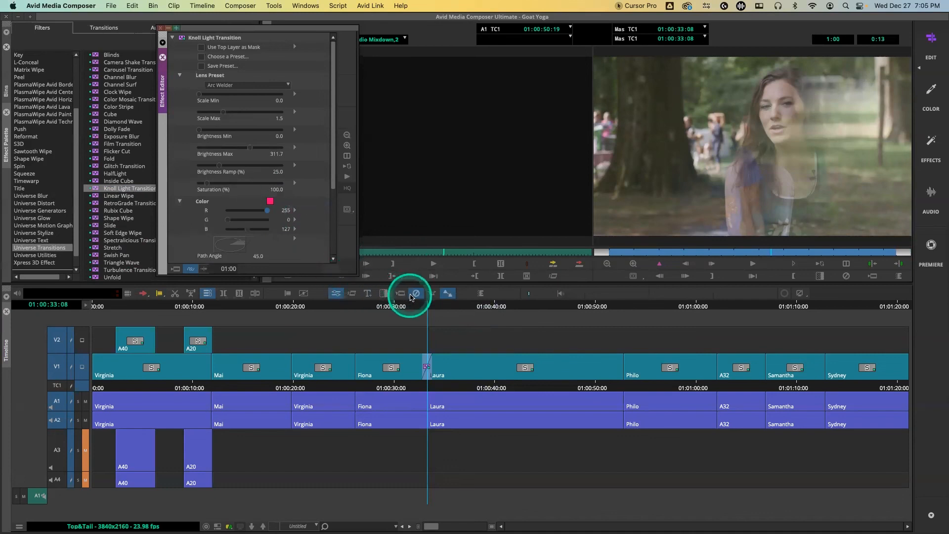
Remove the Knoll Light Transition from the cut and look over the other Universe Transitions
click(401, 293)
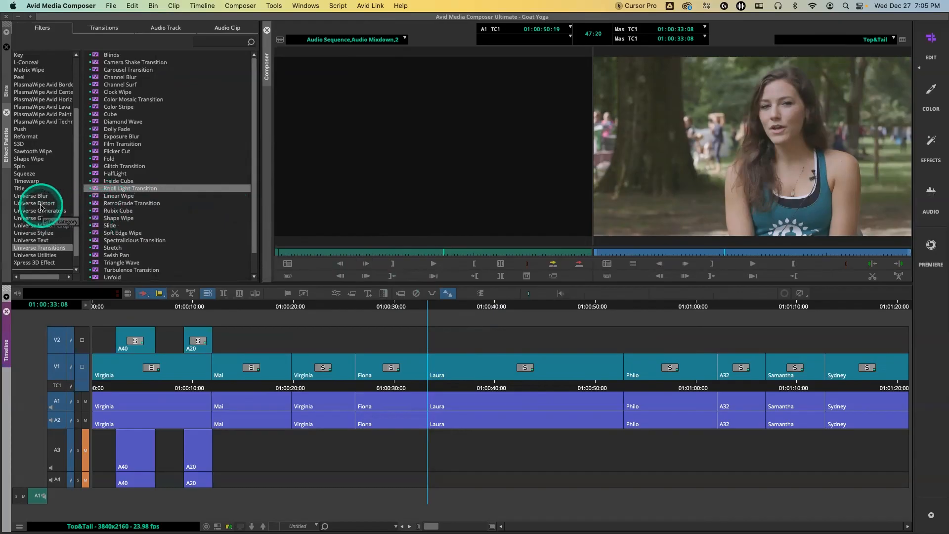
scroll(53, 221, down, 2)
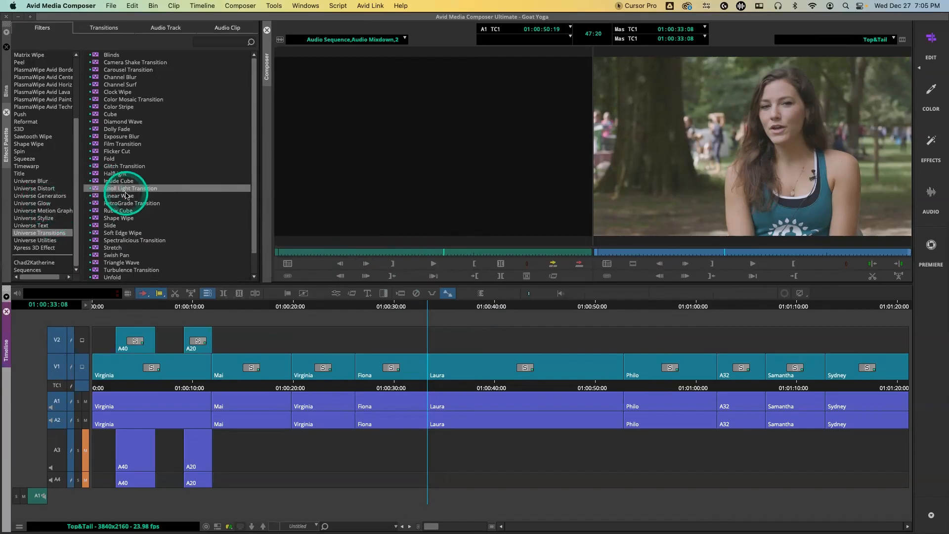
scroll(126, 194, down, 2)
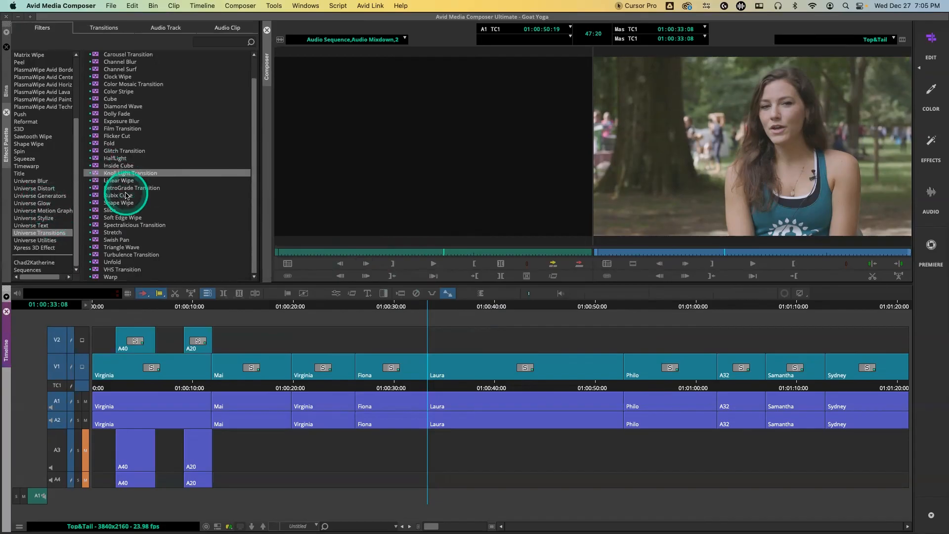